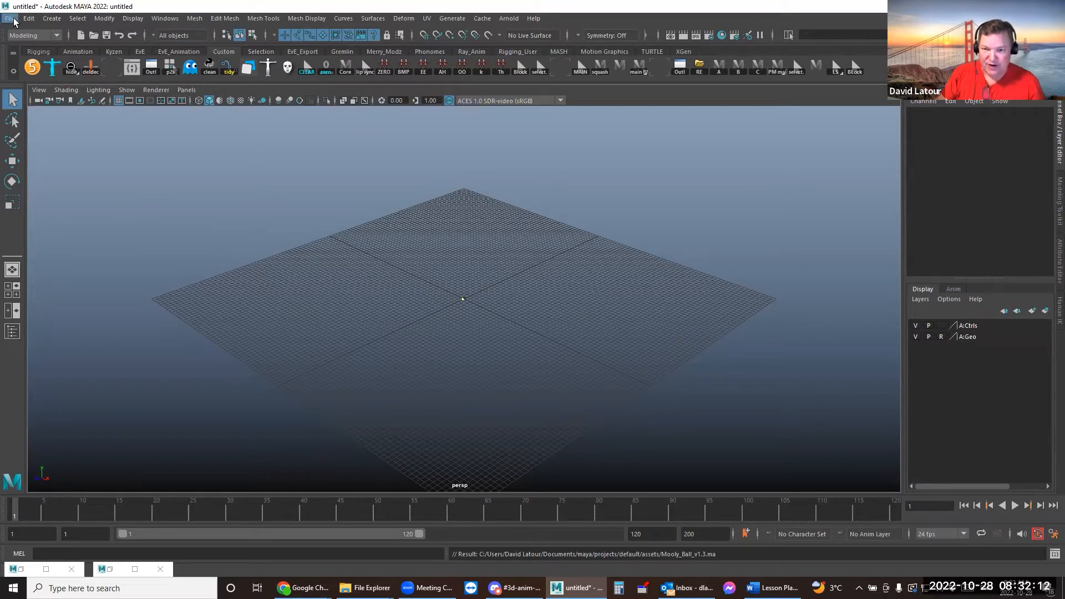
Check the namespace of the Mooly_Ball_v1.3.ma reference in the Reference Editor
left_click(10, 20)
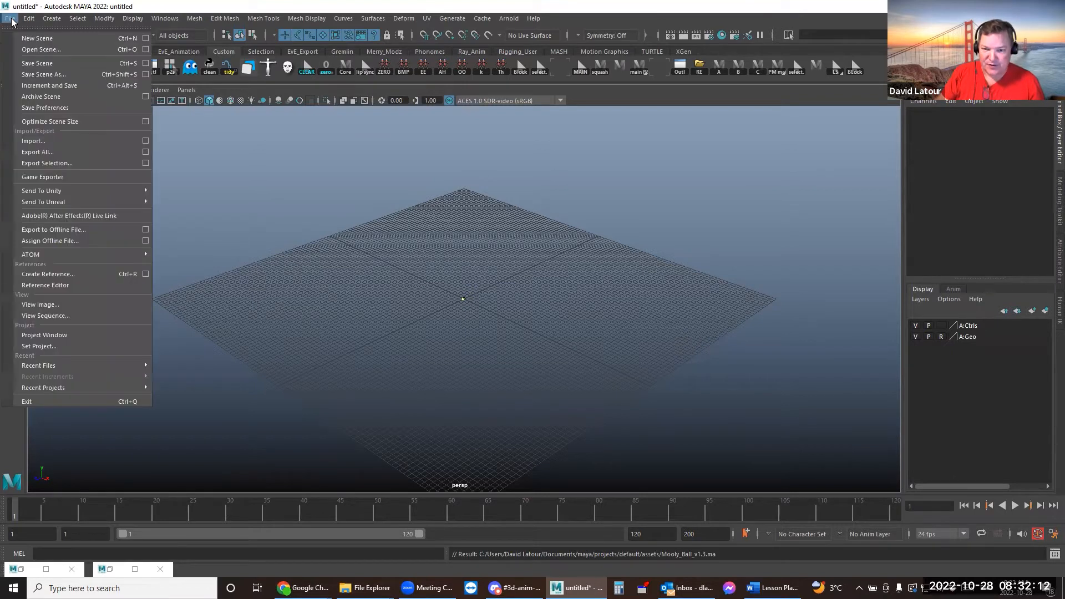
left_click(78, 285)
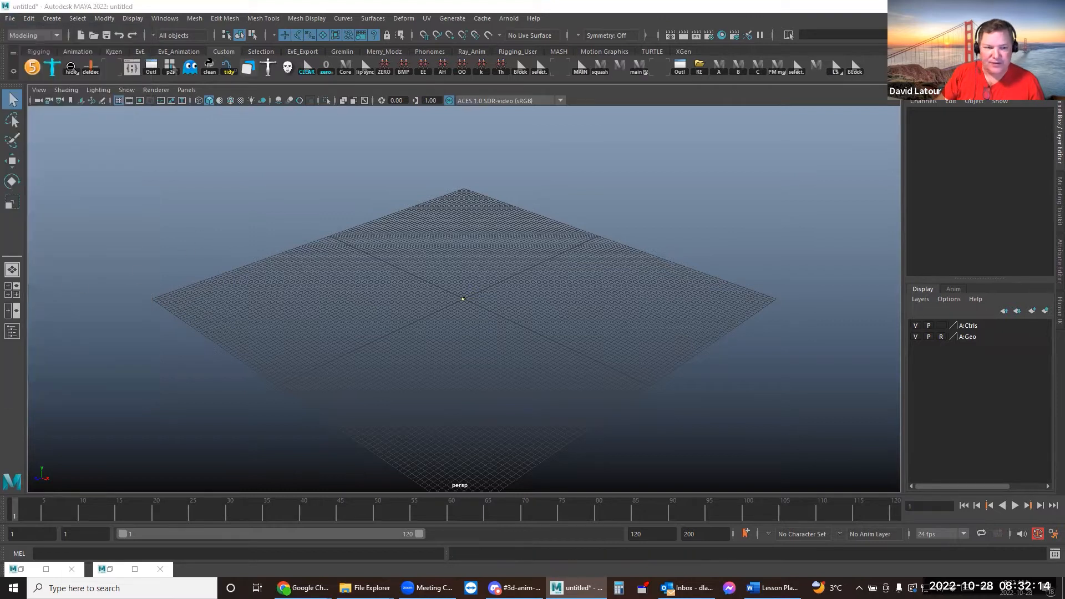
left_click(184, 241)
left_click(169, 200)
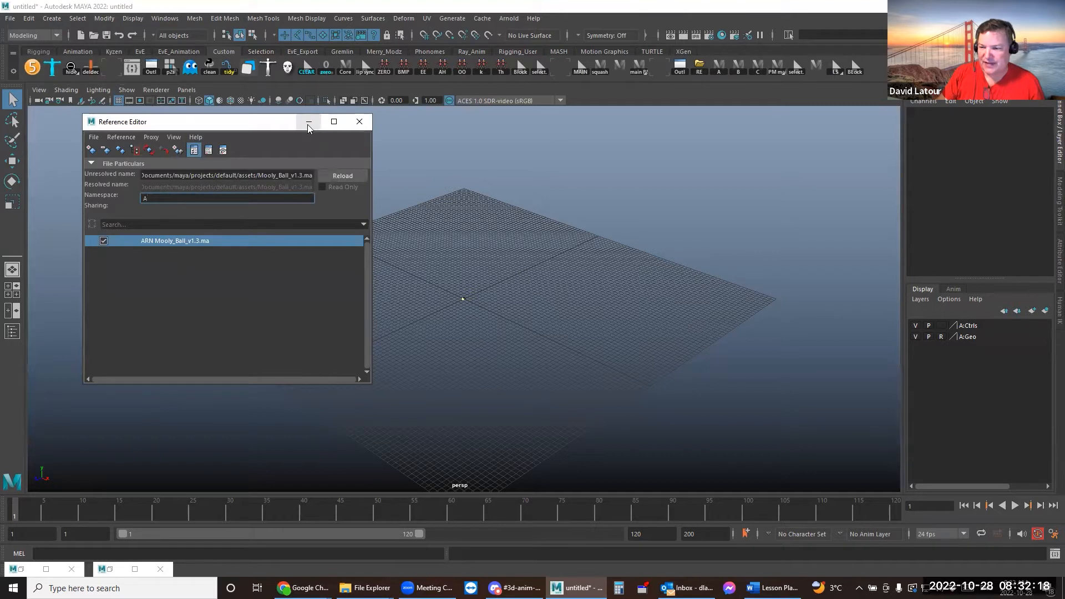
left_click(308, 123)
Save the ball's main control ring as a selection shelf button labelled MAIN
key("a")
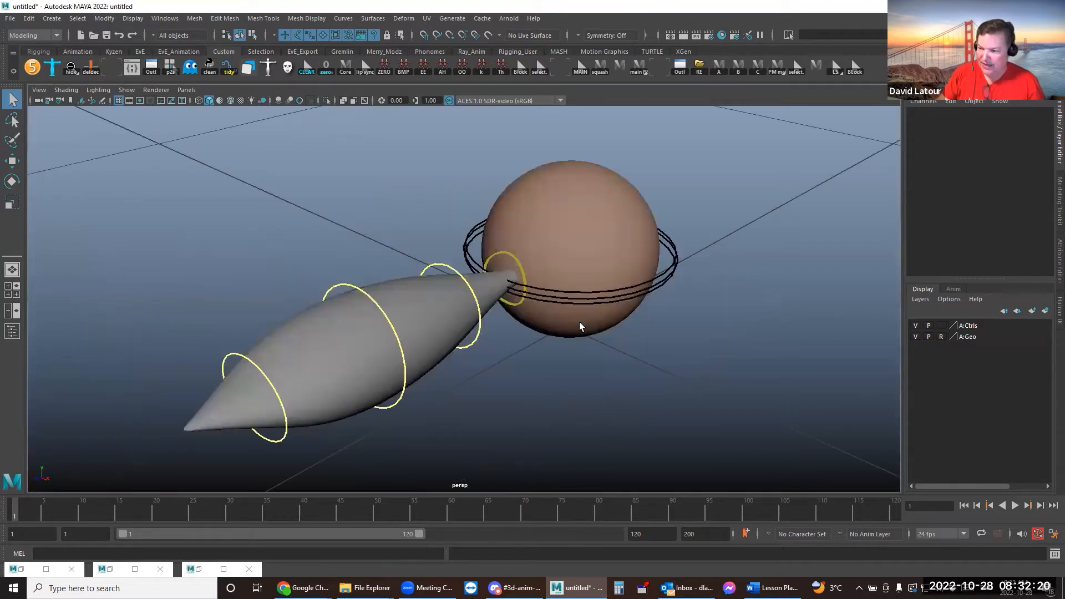
scroll(633, 319, "down", 5)
left_click_drag(632, 318, 614, 302, "alt")
scroll(594, 316, "down", 2)
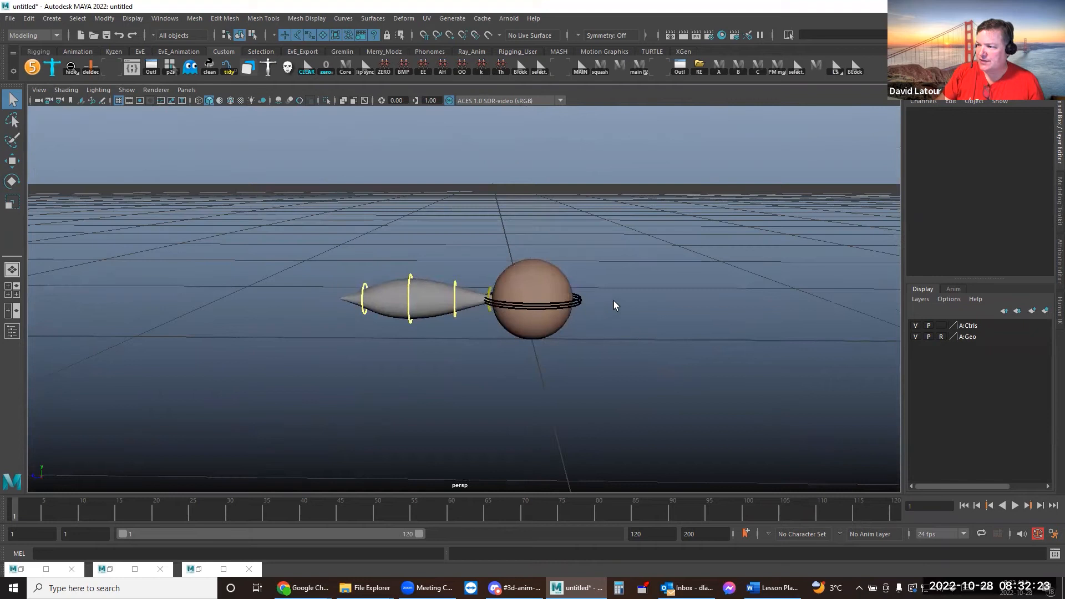
left_click(580, 308)
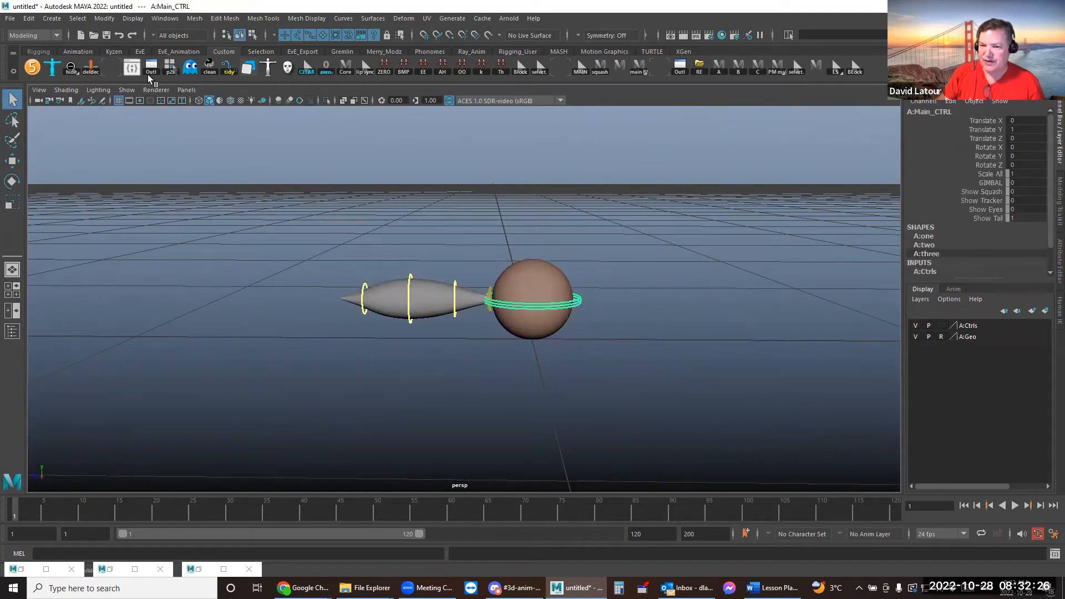
left_click(171, 68)
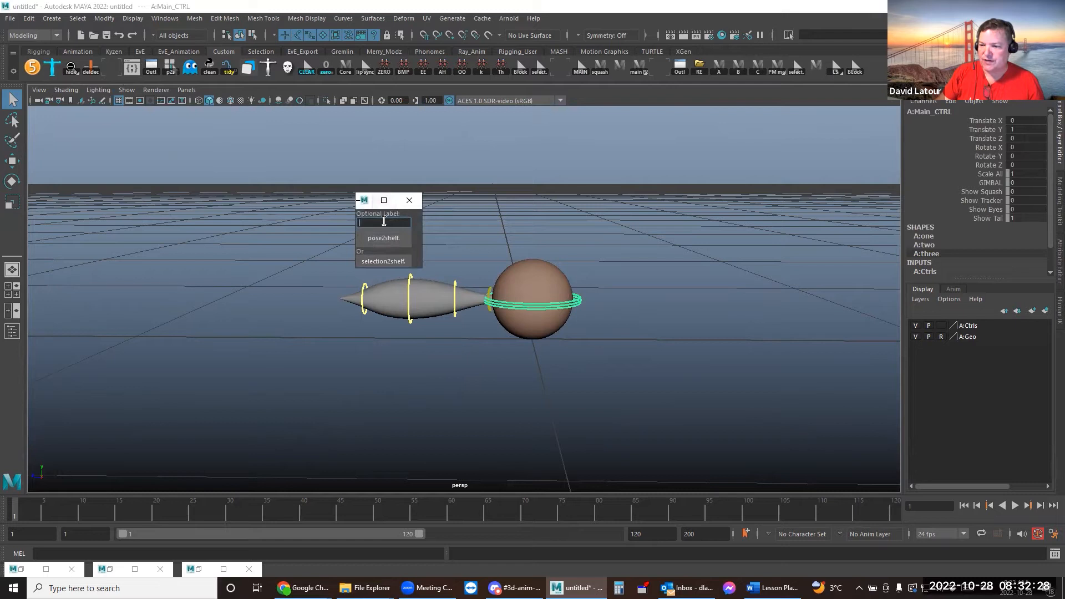
type("MAIN")
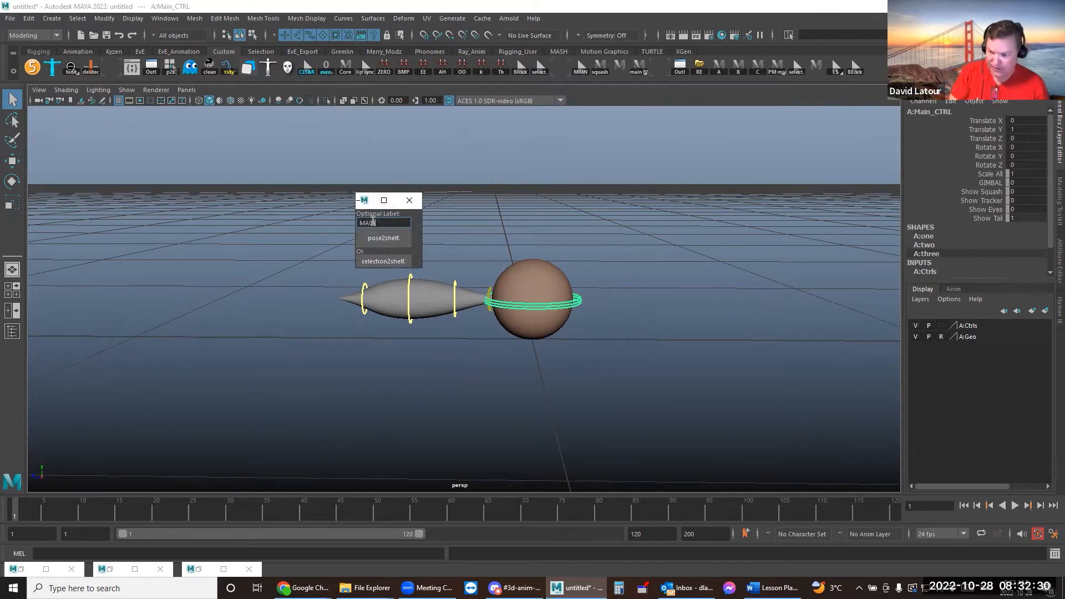
left_click(379, 257)
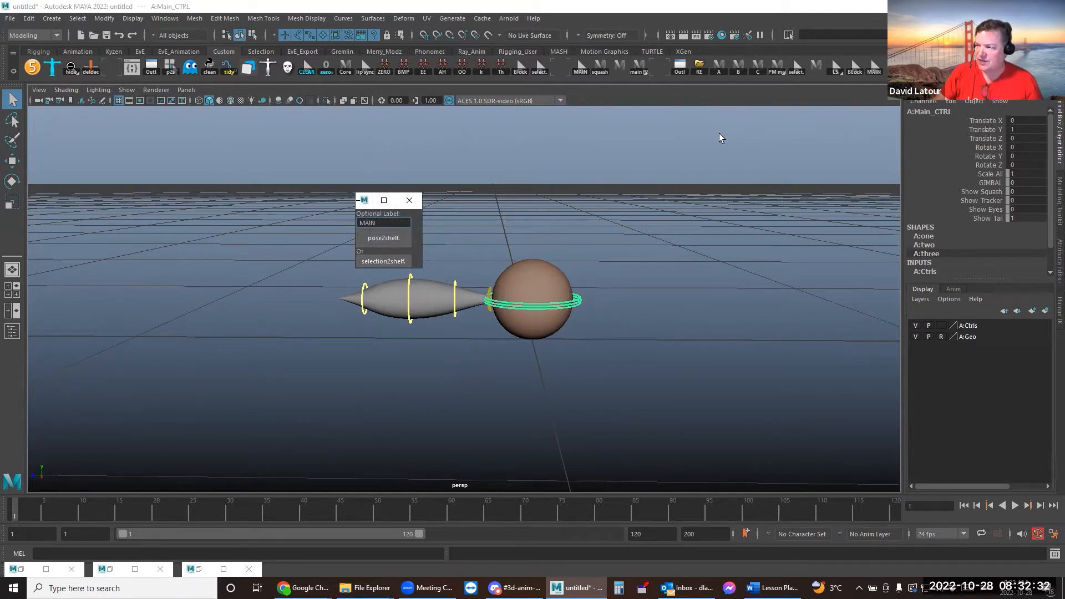
left_click(409, 200)
Test the new MAIN shelf button by clearing the selection and reselecting the main control with it
left_click(875, 71)
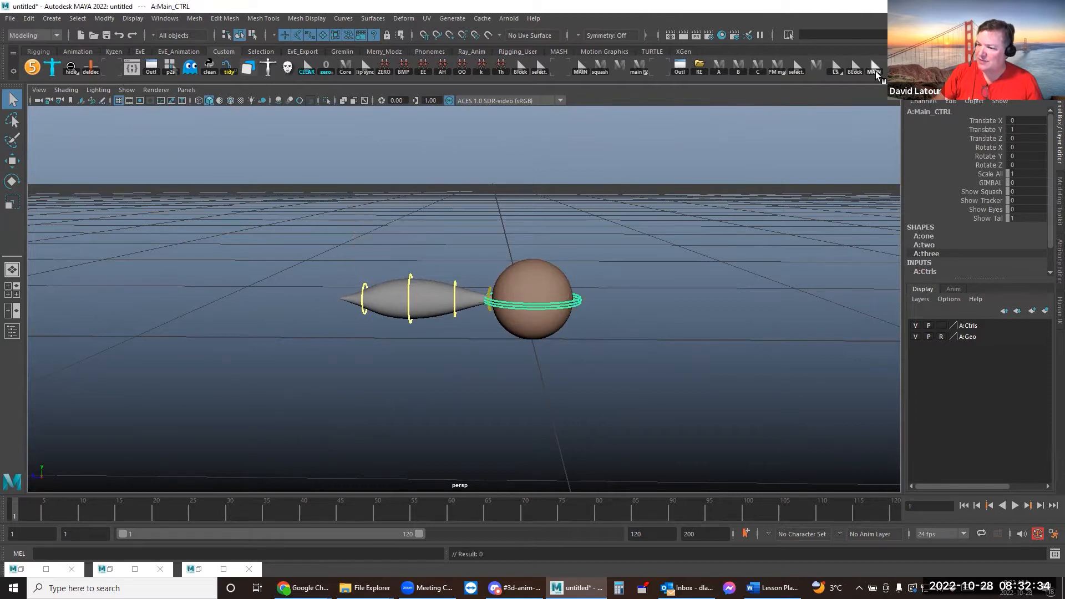
left_click(752, 222)
left_click(873, 69)
Save the tail master control at the base of the tail as an unlabelled selection shelf button
left_click(504, 286)
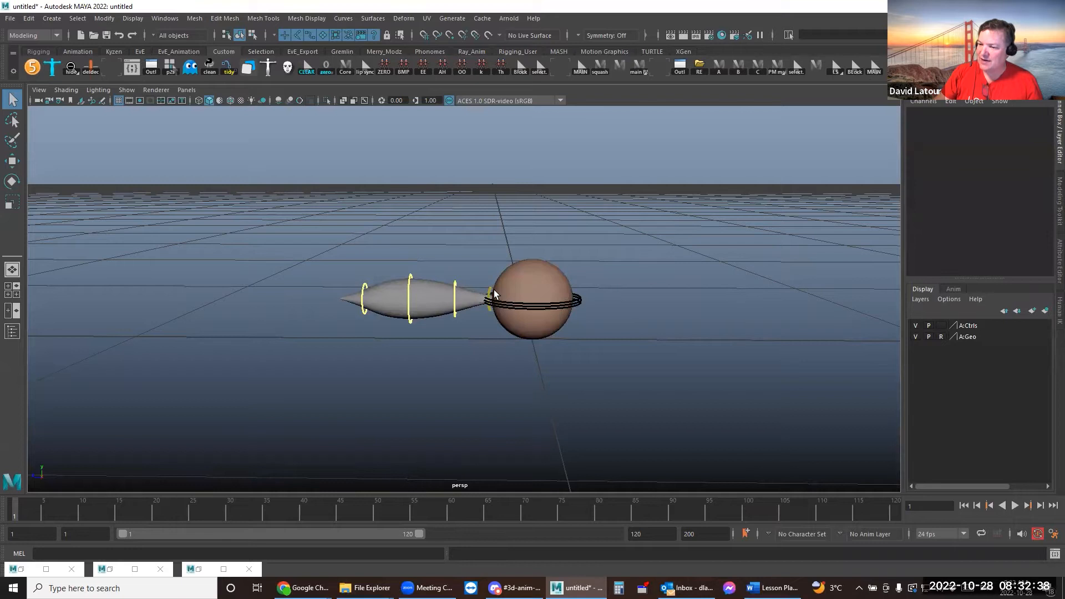
left_click(491, 290)
left_click(456, 285)
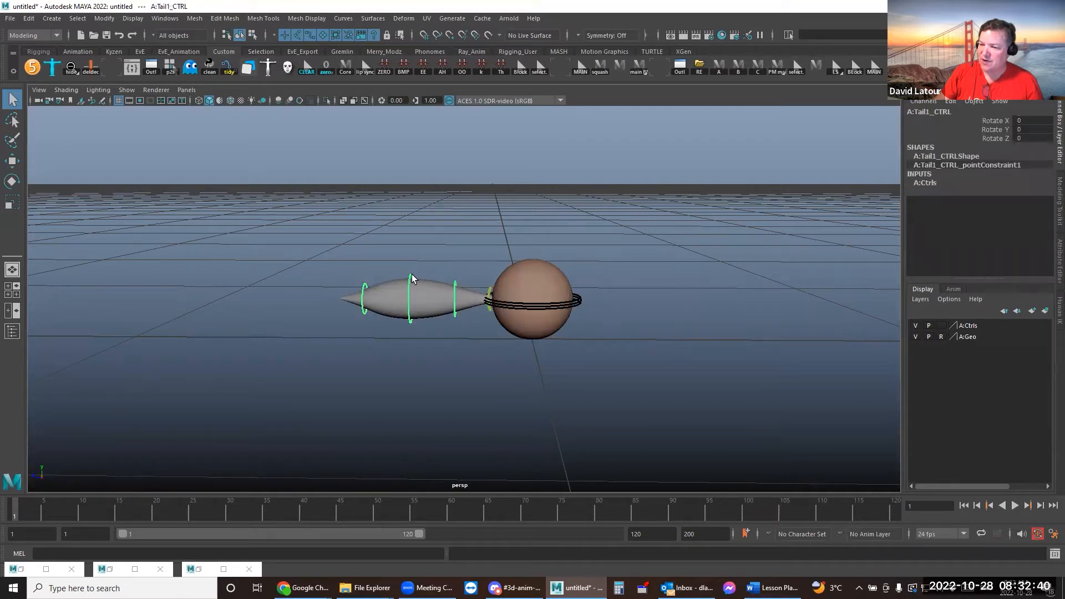
left_click(491, 290)
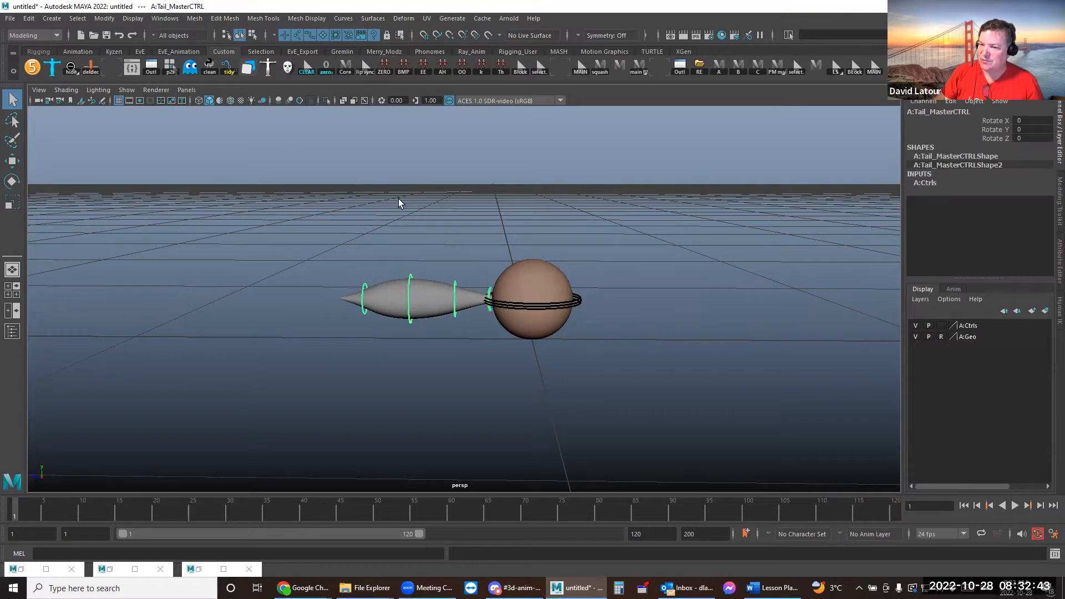
left_click(170, 67)
left_click(378, 260)
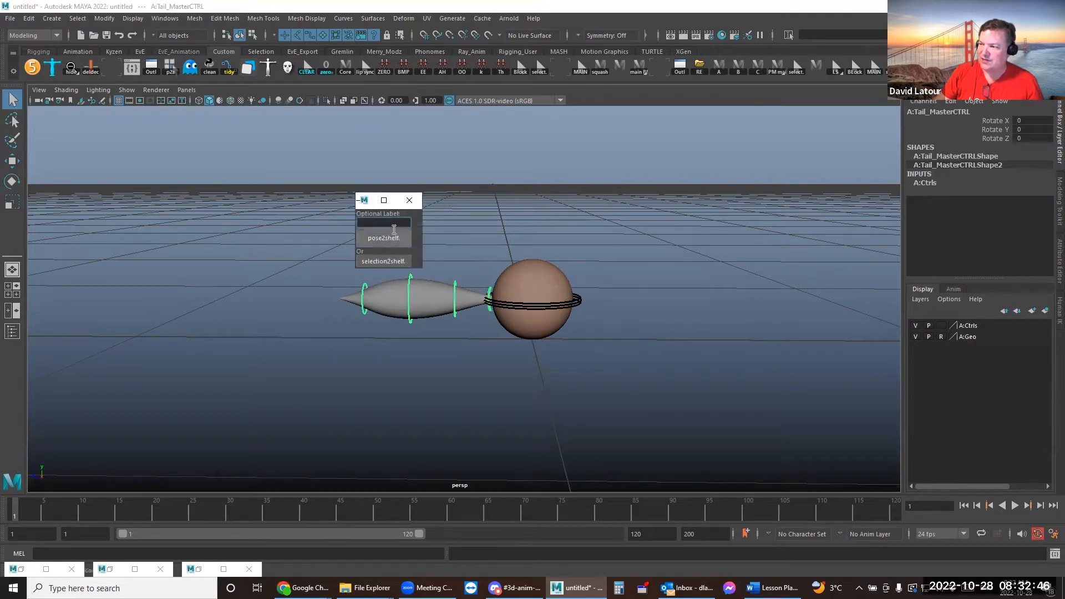
left_click(410, 200)
Save the Tail1, Tail2 and Tail3 controls as separate unlabelled selection shelf buttons
left_click(455, 287)
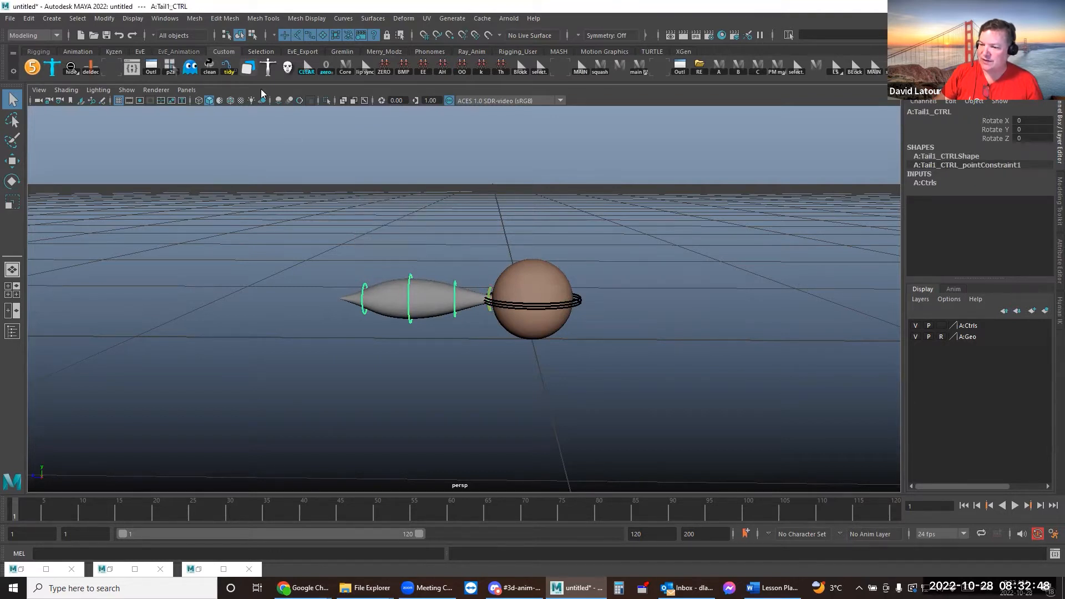
left_click(167, 66)
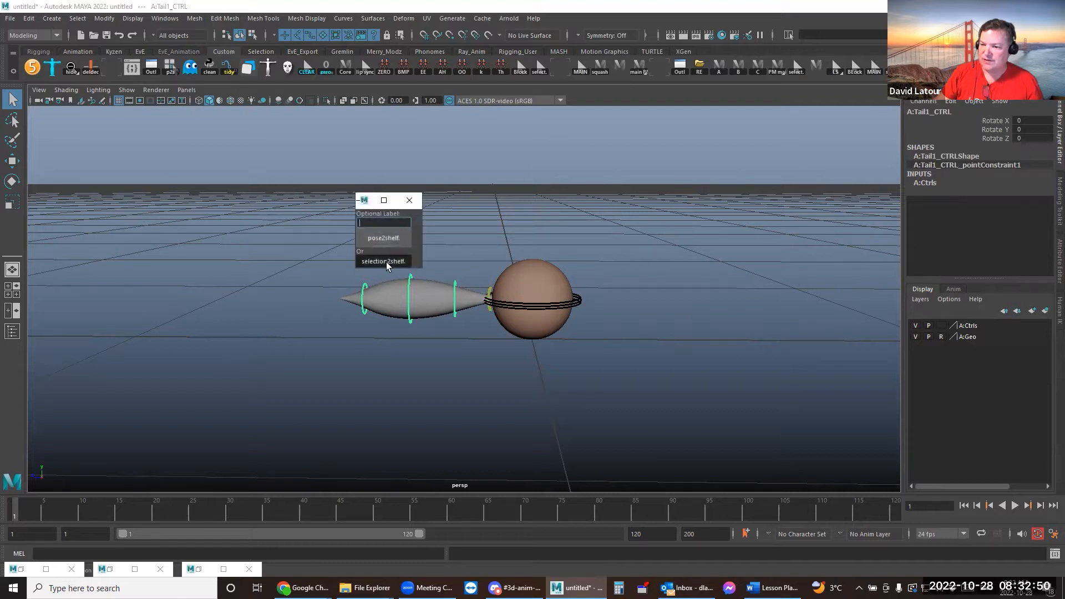
left_click(525, 234)
left_click(410, 283)
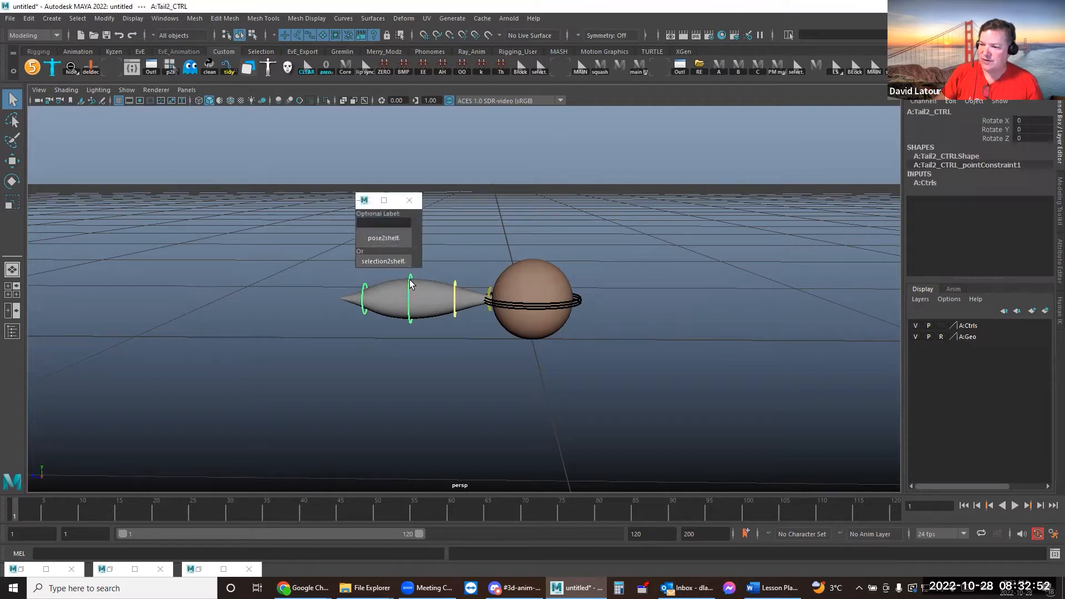
left_click(383, 259)
left_click(363, 283)
left_click(373, 261)
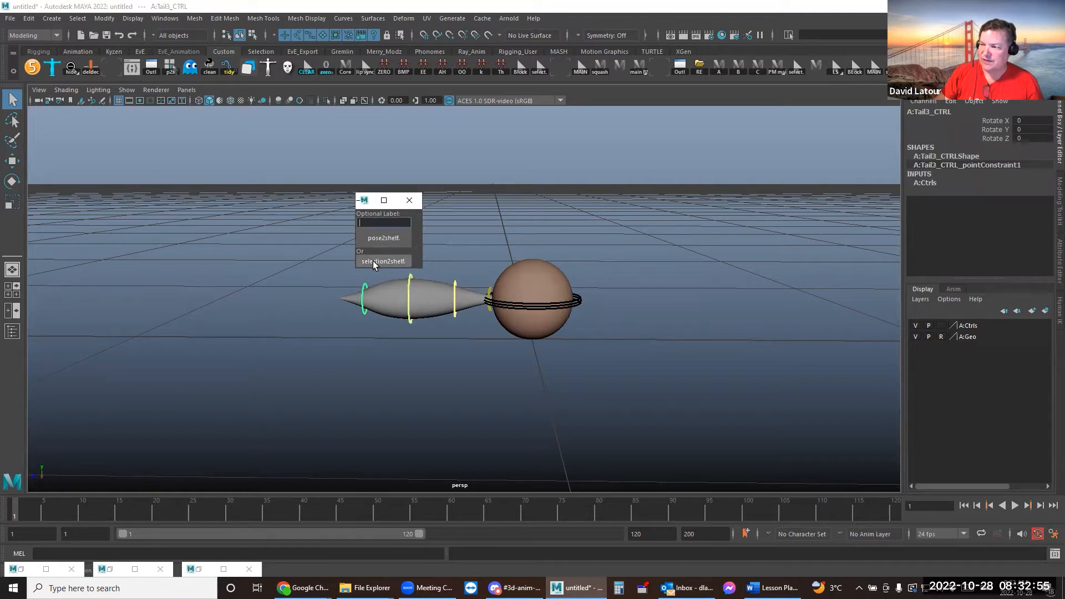
left_click(409, 201)
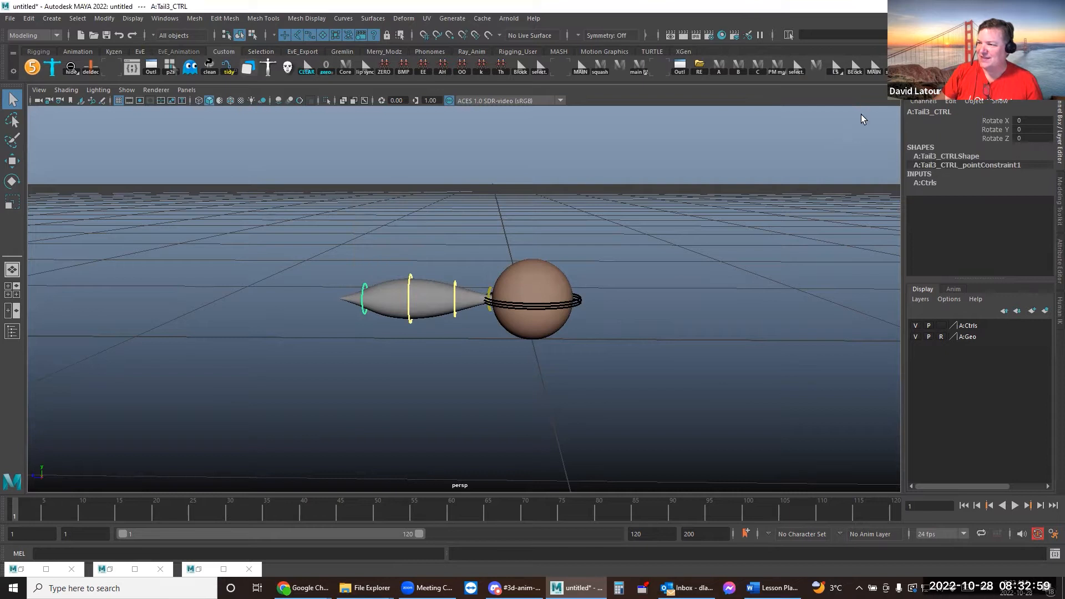
Copy the whole MEL selection command of the tail master control's shelf button
left_click(873, 71)
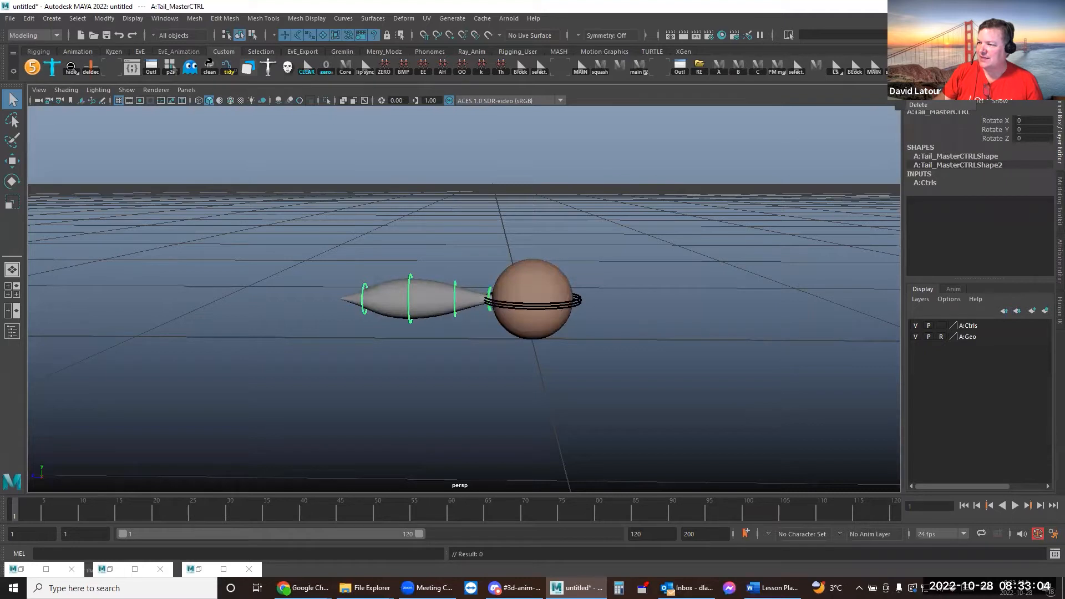
left_click(915, 83)
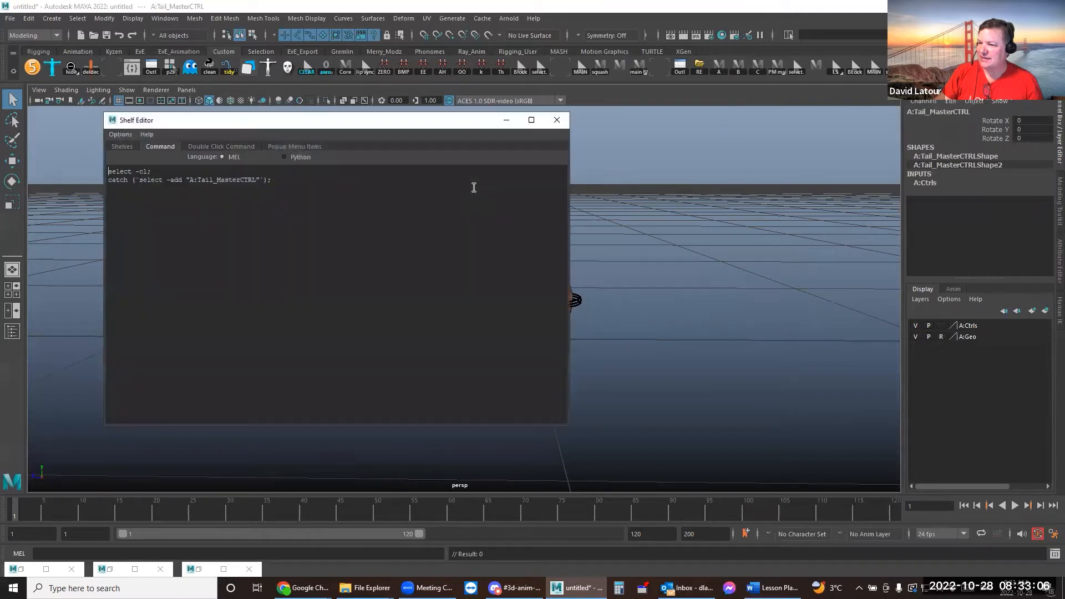
left_click_drag(295, 180, 107, 171)
key("ctrl+c")
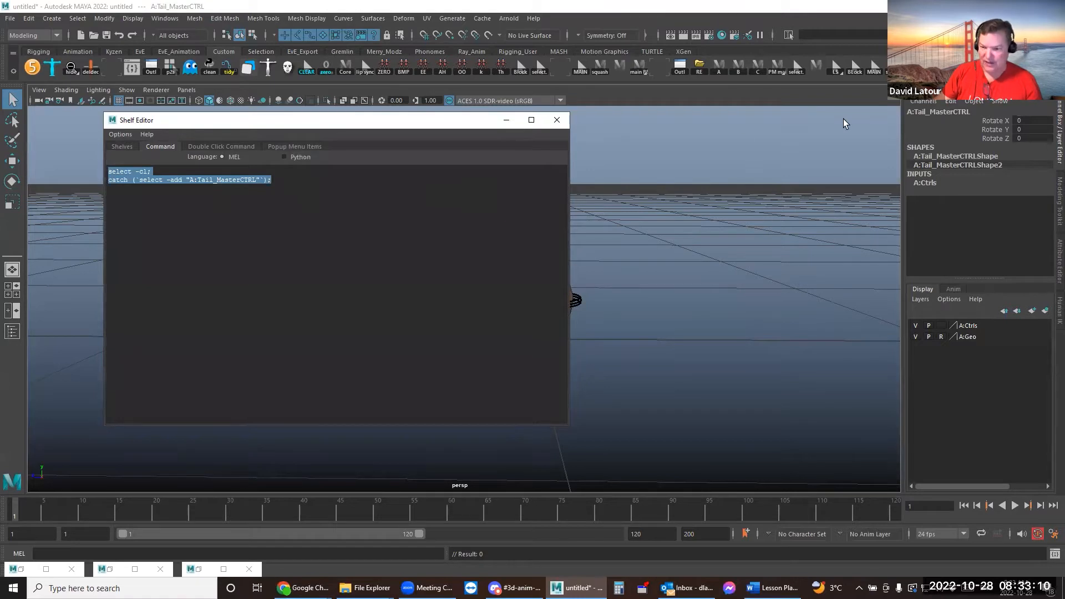
Add two popup menu items to the MAIN shelf button and name the first one Tail ALL
right_click(873, 72)
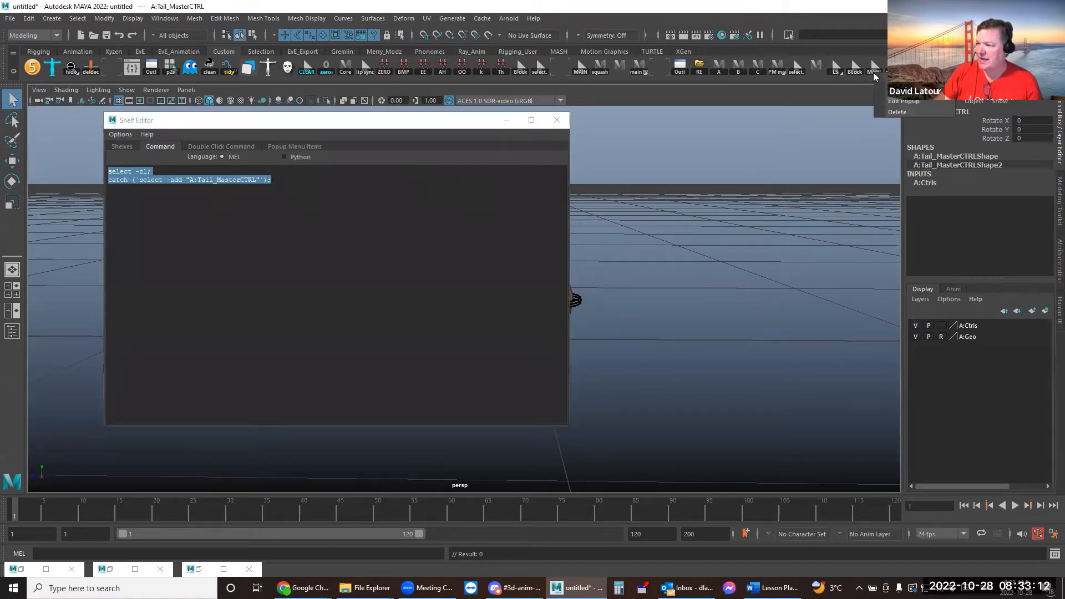
left_click(897, 105)
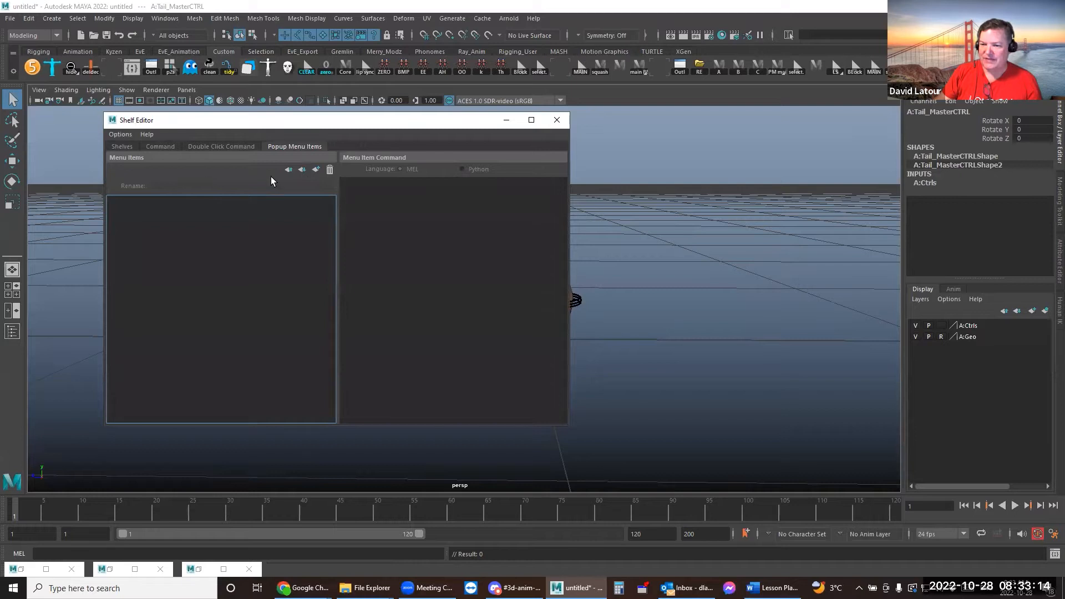
left_click(315, 169)
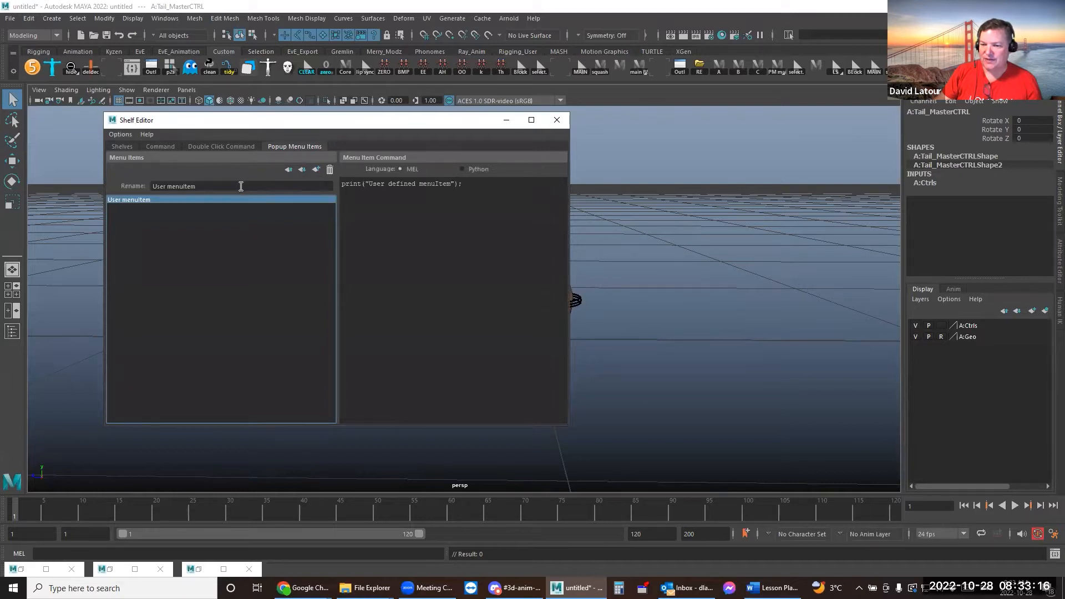
type("AIL")
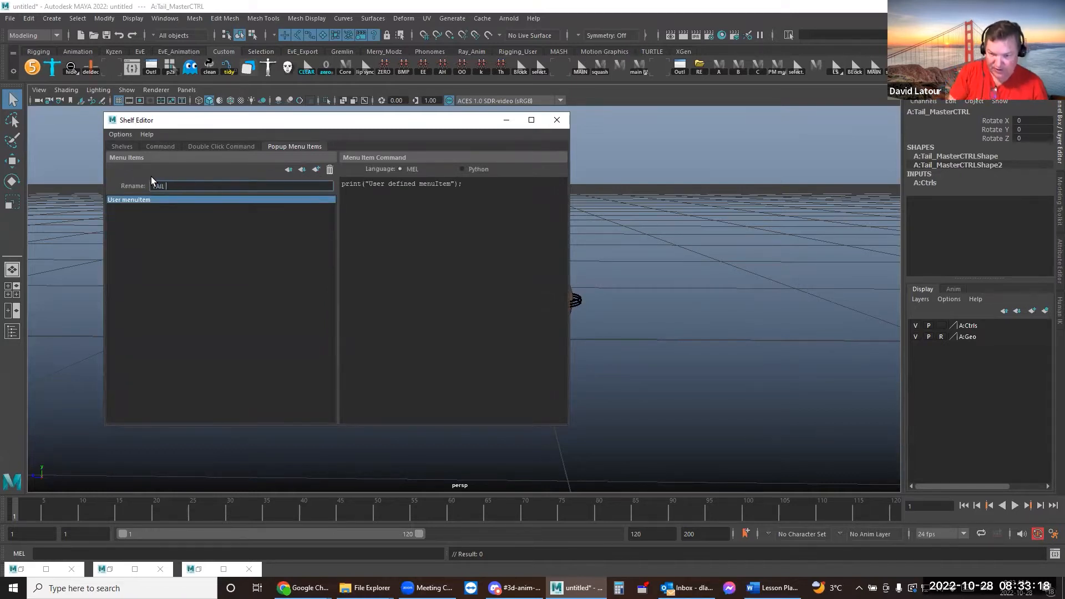
type("AIL ALL")
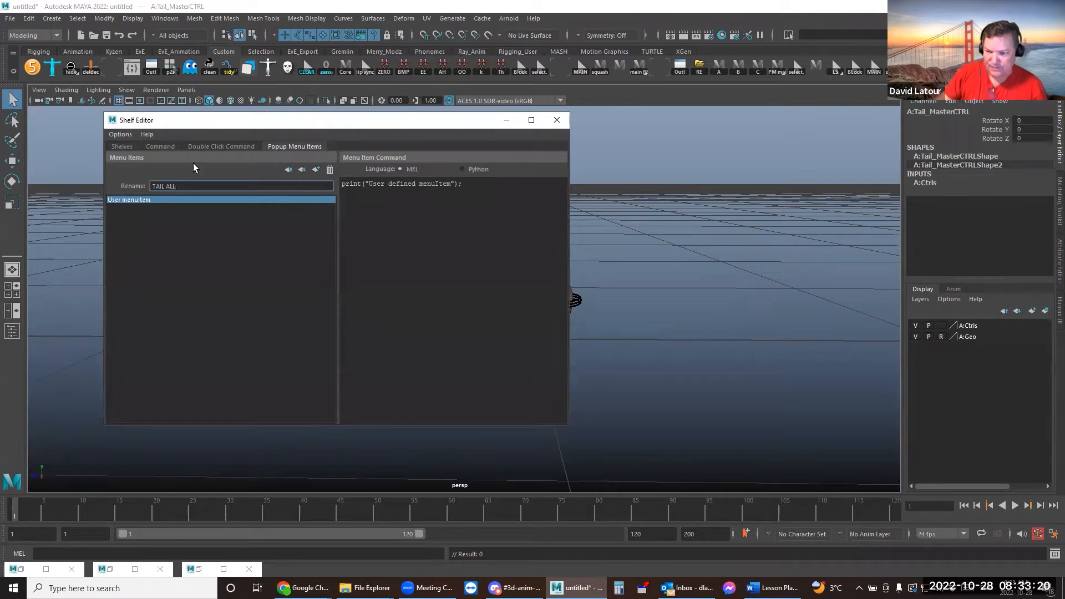
left_click(317, 169)
left_click(164, 199)
triple_click(213, 187)
type("Tail ALL")
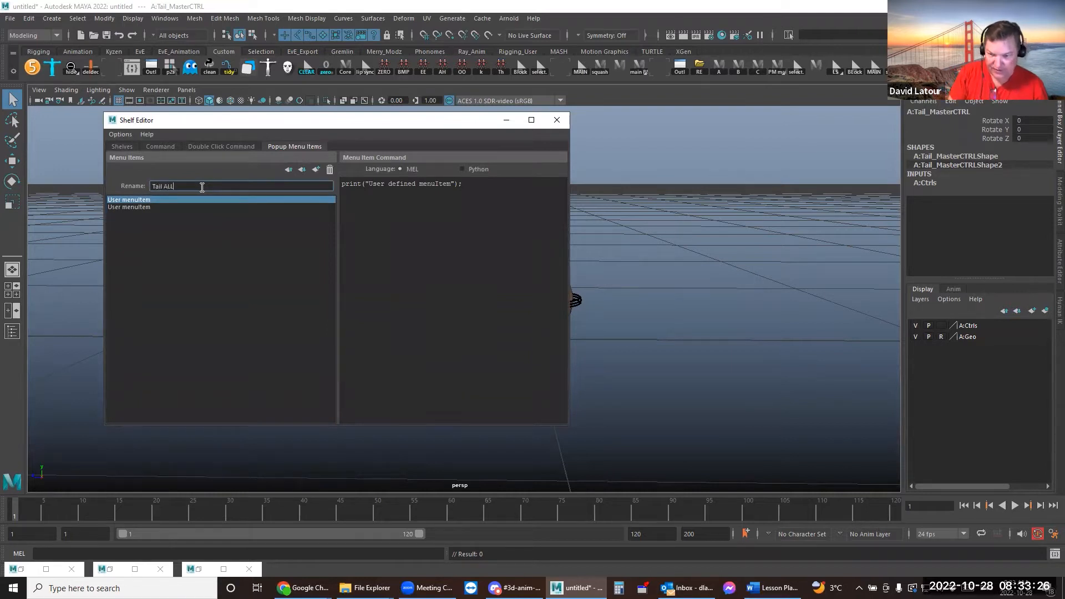
key("Return")
Name the second popup menu item Tail 1
left_click(158, 207)
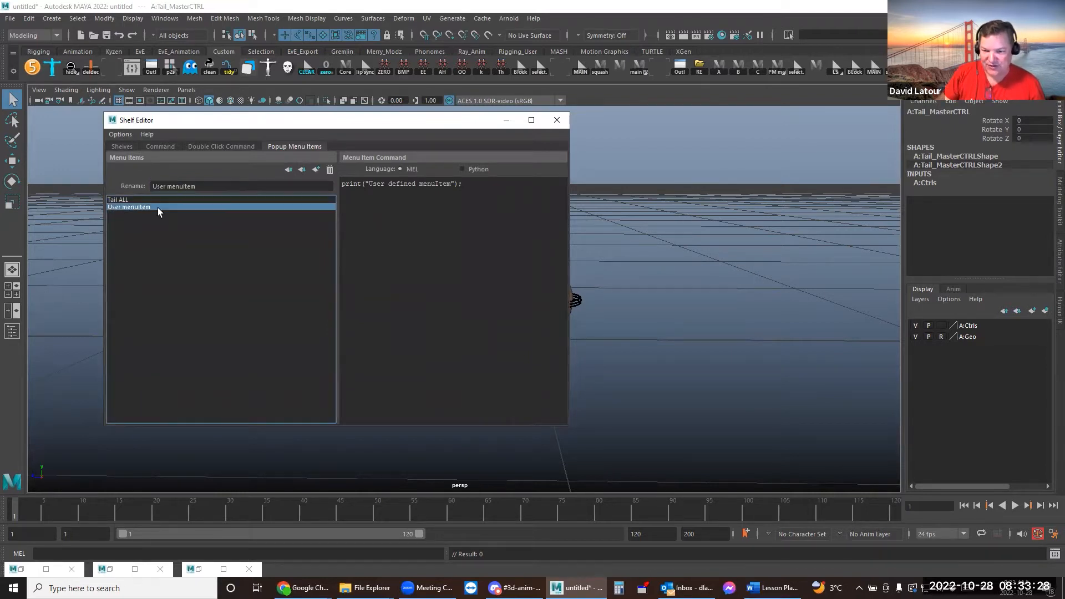
triple_click(209, 187)
type("Tail ")
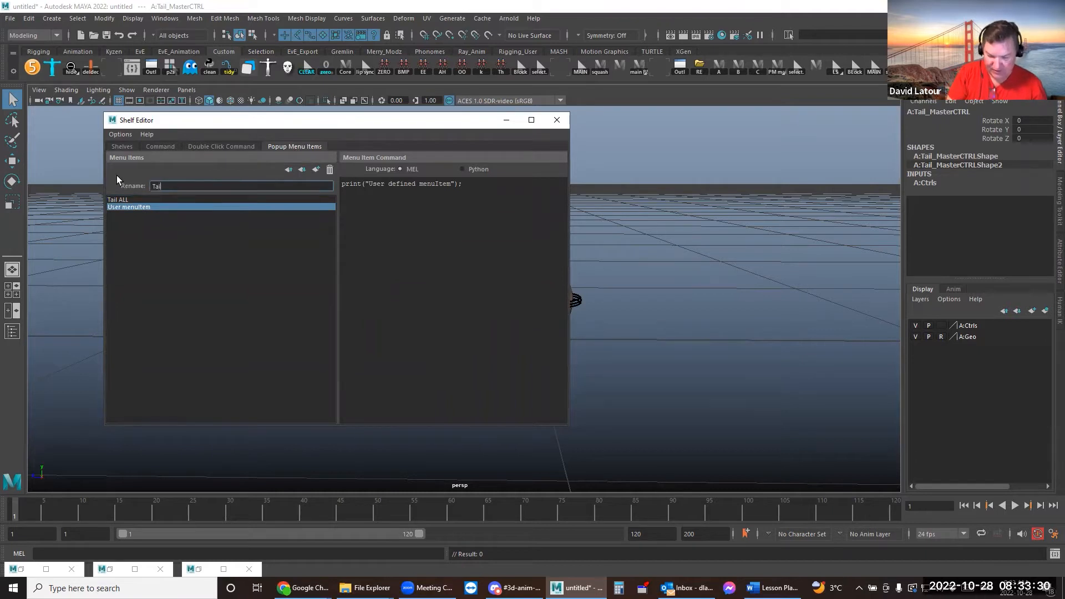
type("1")
key("Return")
Replace the Tail ALL item's default command with the copied tail master selection command
left_click(118, 199)
left_click_drag(464, 184, 341, 184)
key("ctrl+v")
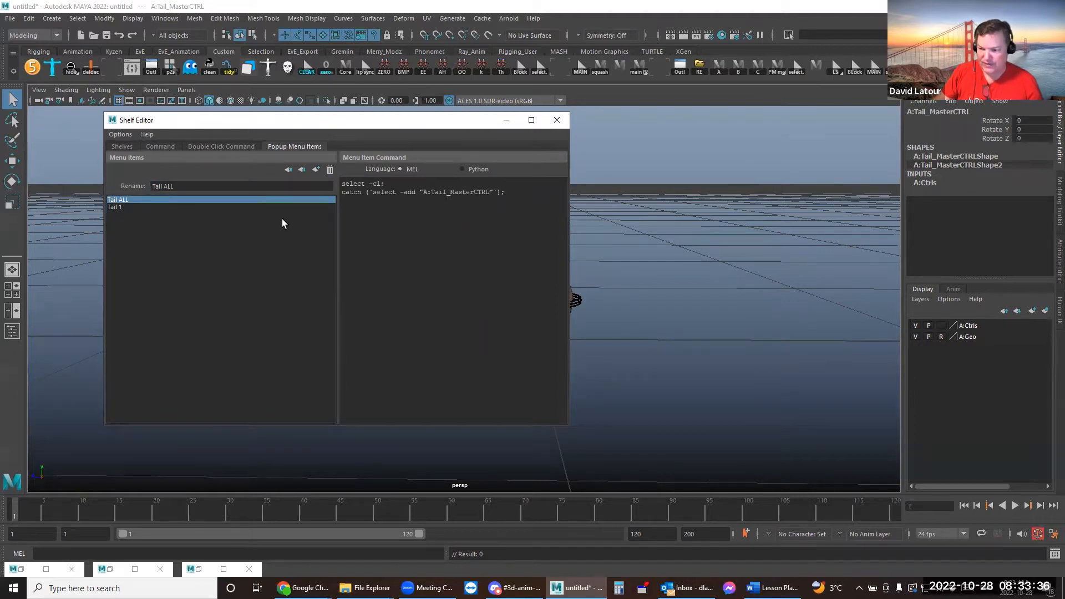
Replace the Tail 1 item's default command with the same copied selection command
left_click(118, 207)
left_click(476, 187)
key("ctrl+v")
left_click_drag(505, 191, 317, 177)
key("ctrl+v")
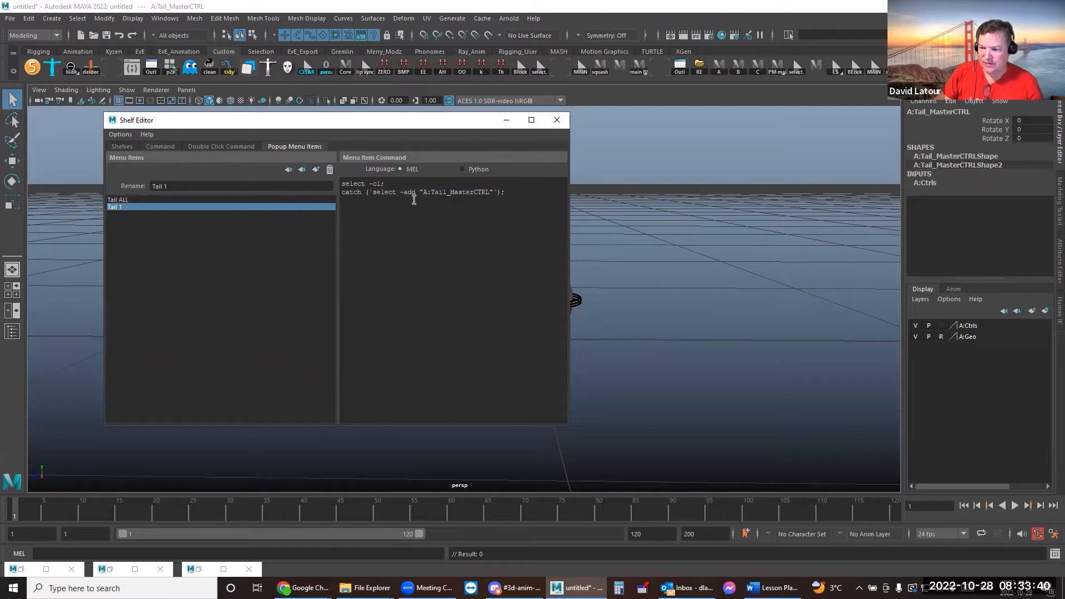
left_click(128, 200)
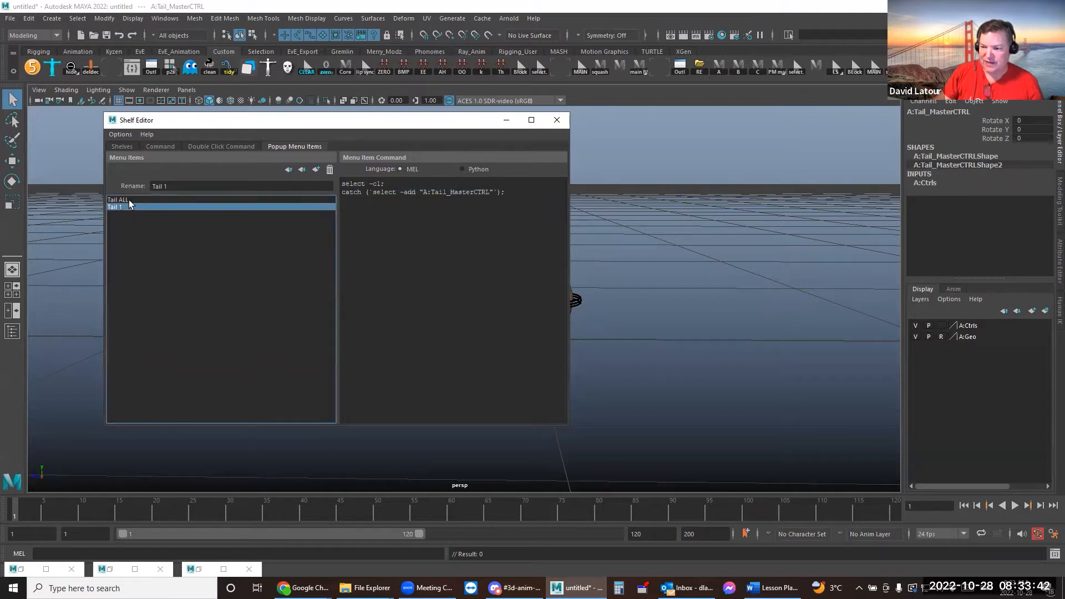
left_click(130, 205)
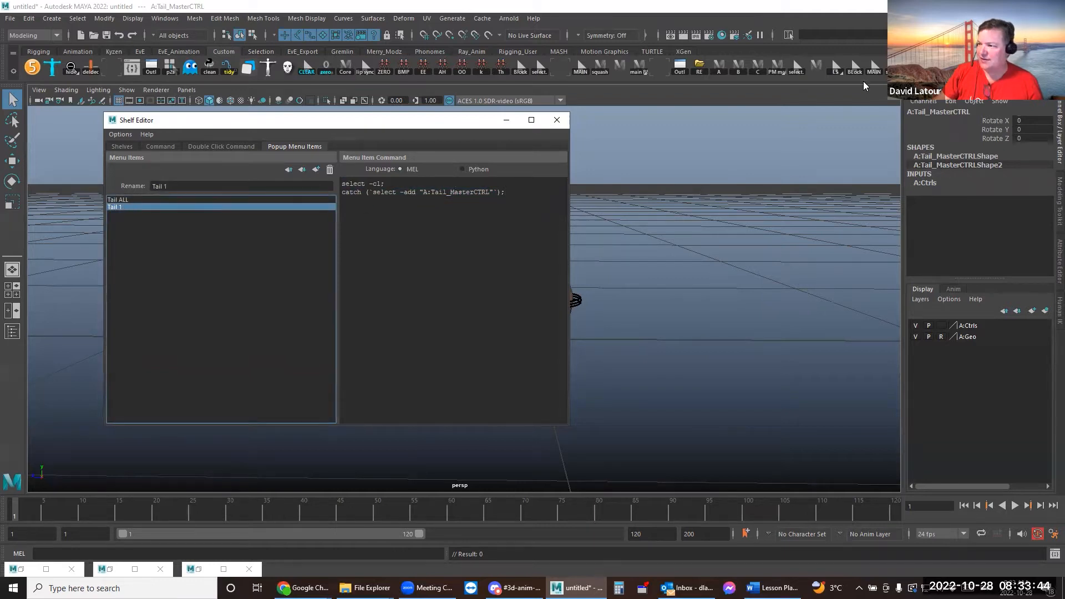
Copy the A:Tail1_CTRL selection line from that control's shelf button command
left_click(160, 147)
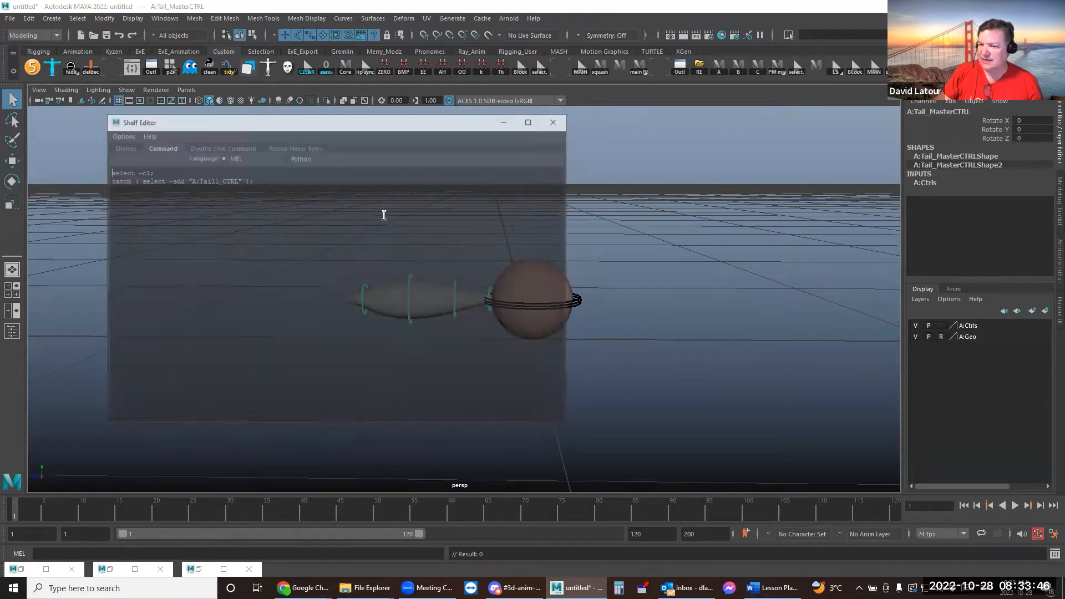
triple_click(143, 181)
key("ctrl+c")
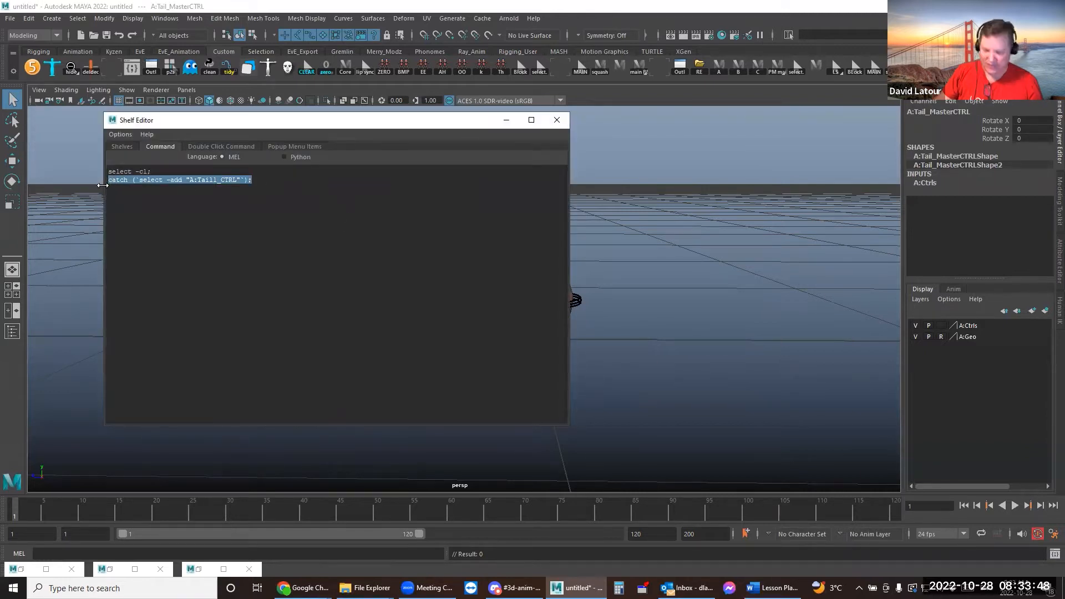
Append the copied A:Tail1_CTRL selection line on a new line of the MAIN button's Tail ALL popup command
right_click(873, 68)
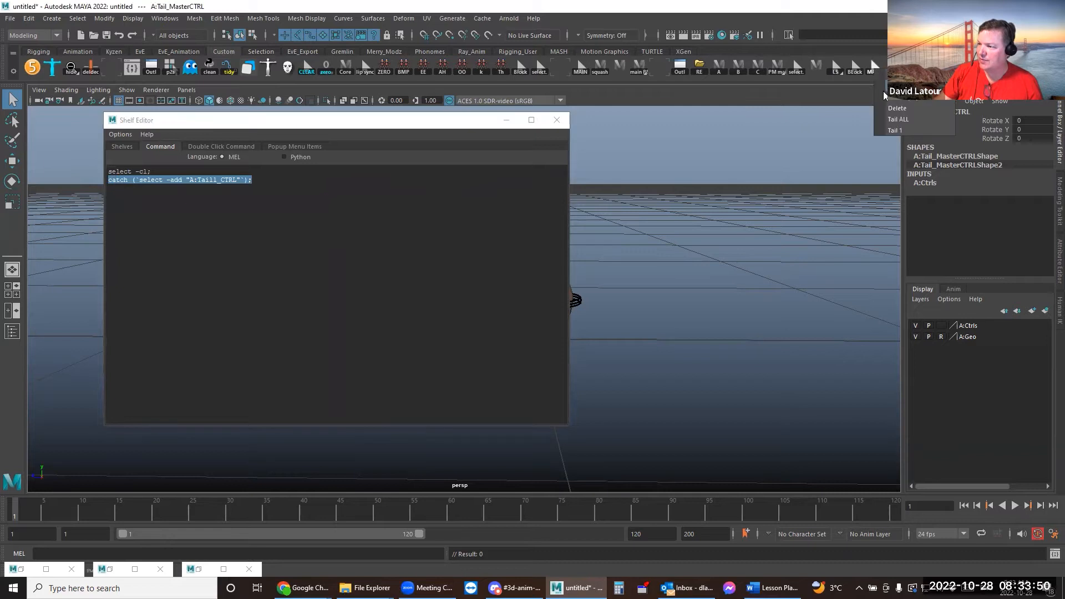
left_click(894, 98)
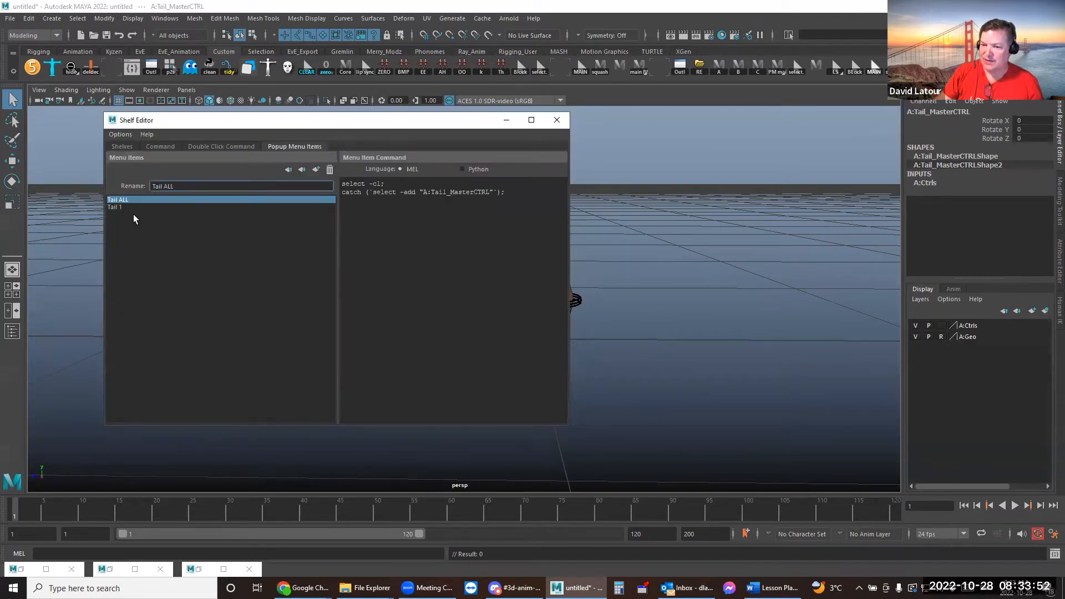
left_click(124, 207)
left_click(119, 199)
left_click(453, 206)
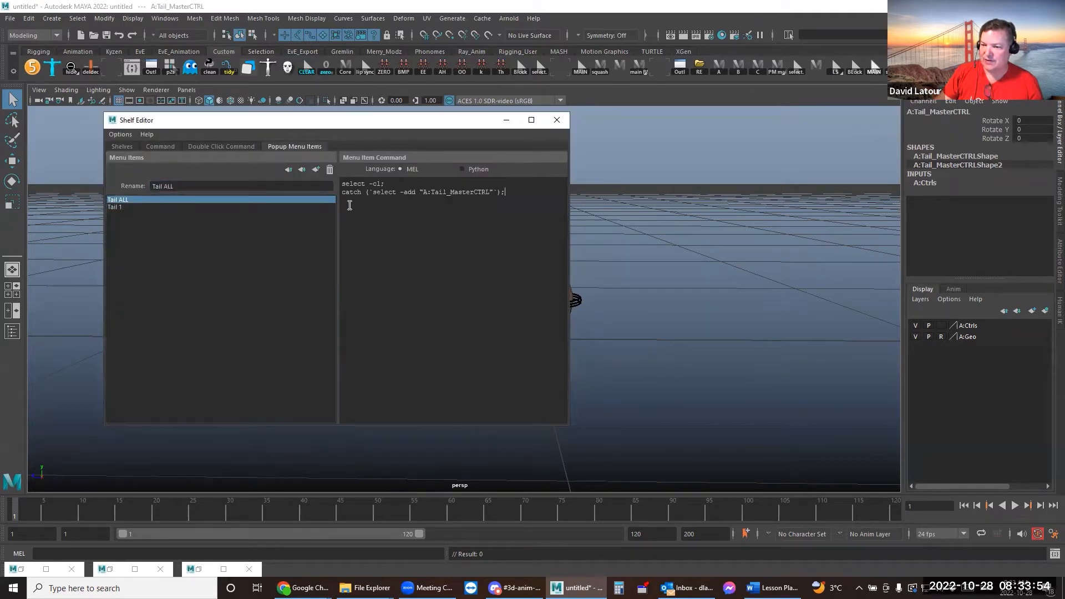
key("Return")
key("ctrl+v")
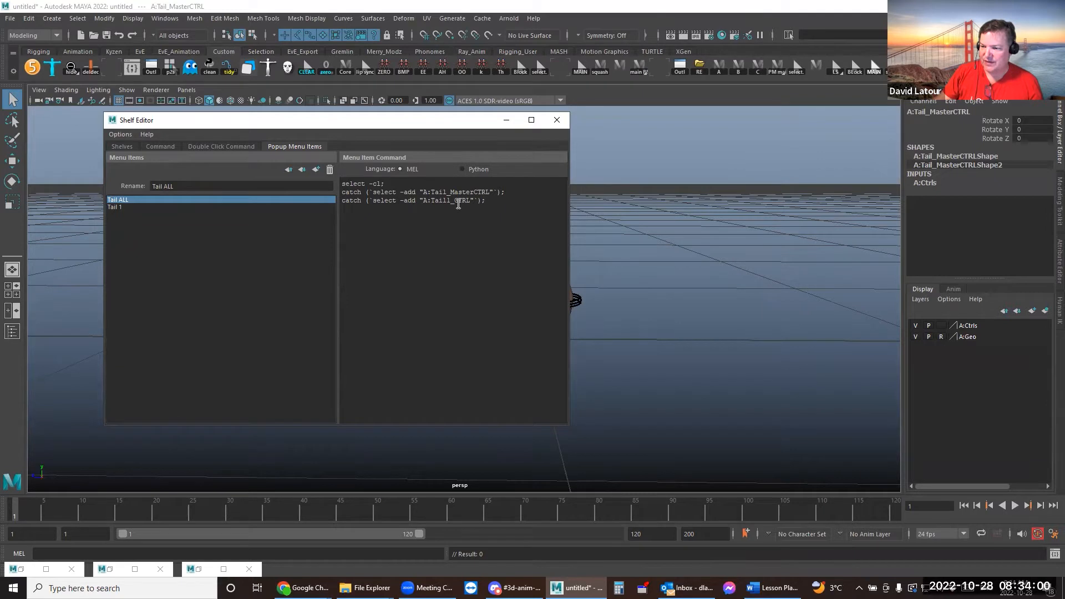
Add a popup menu item named Tail 2 and replace its default command with the copied A:Tail1_CTRL selection line
left_click(139, 207)
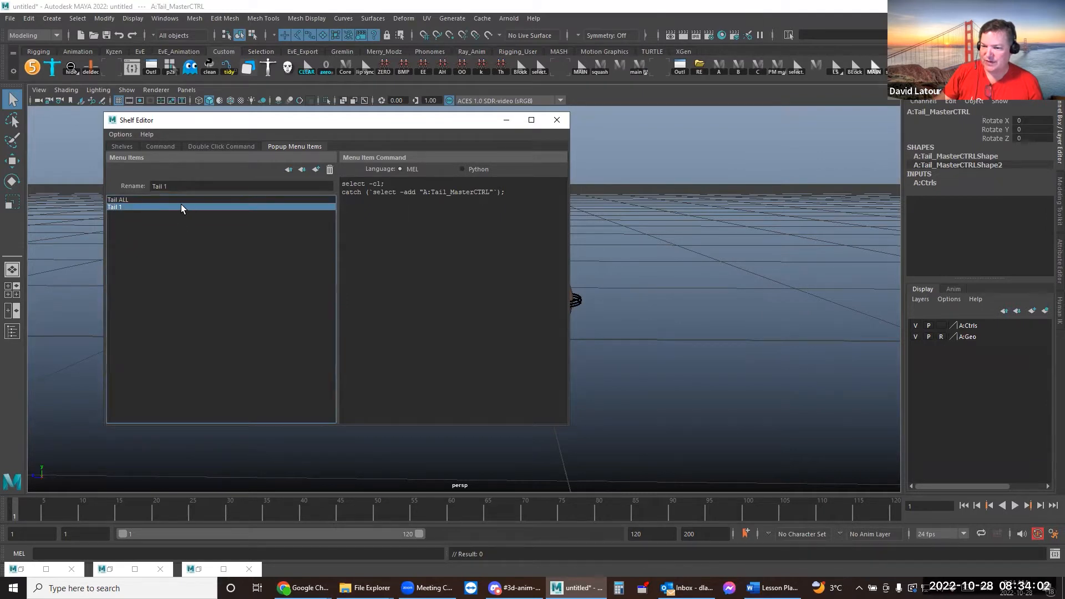
left_click(316, 170)
left_click_drag(216, 186, 105, 181)
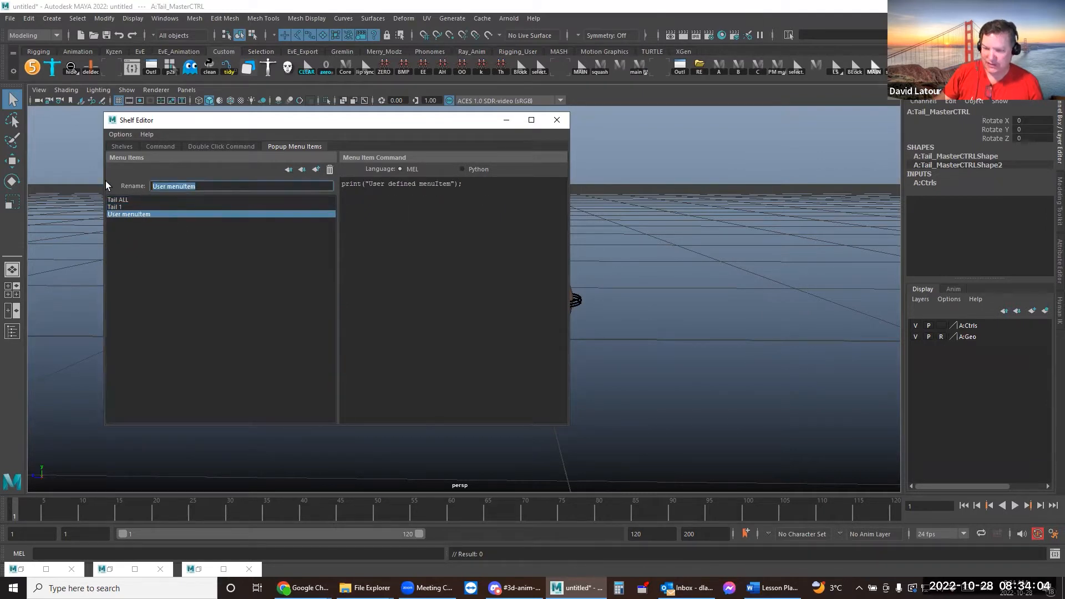
type("Tail 2")
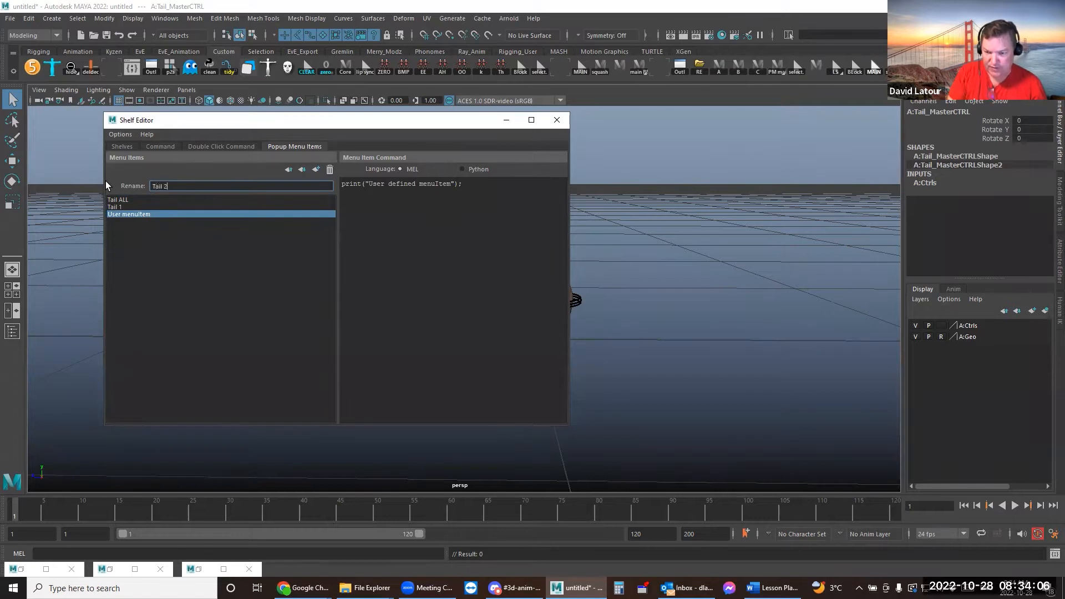
key("Return")
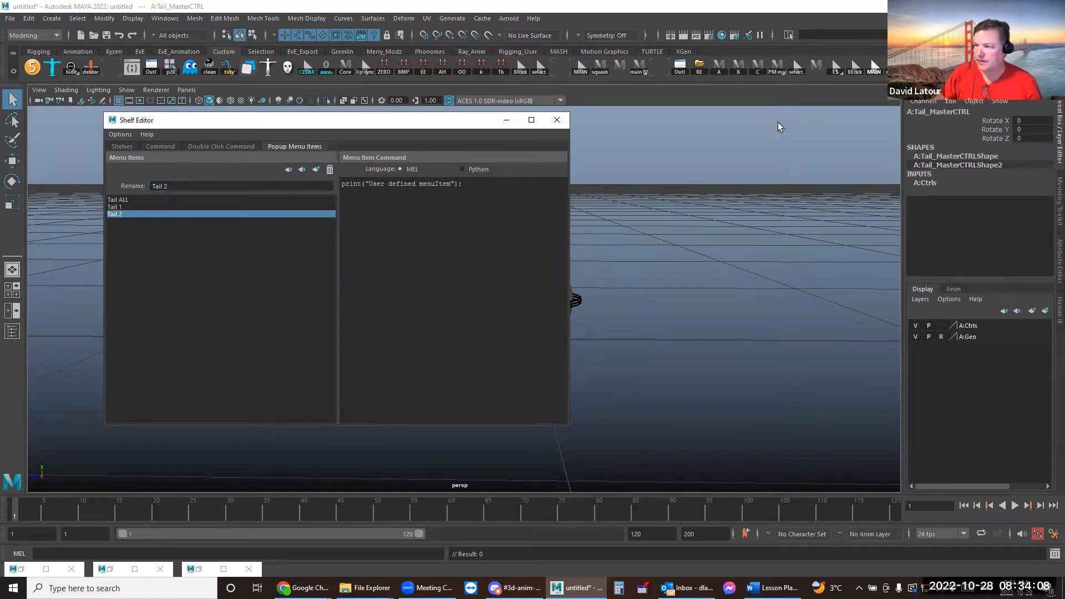
key("ctrl+a")
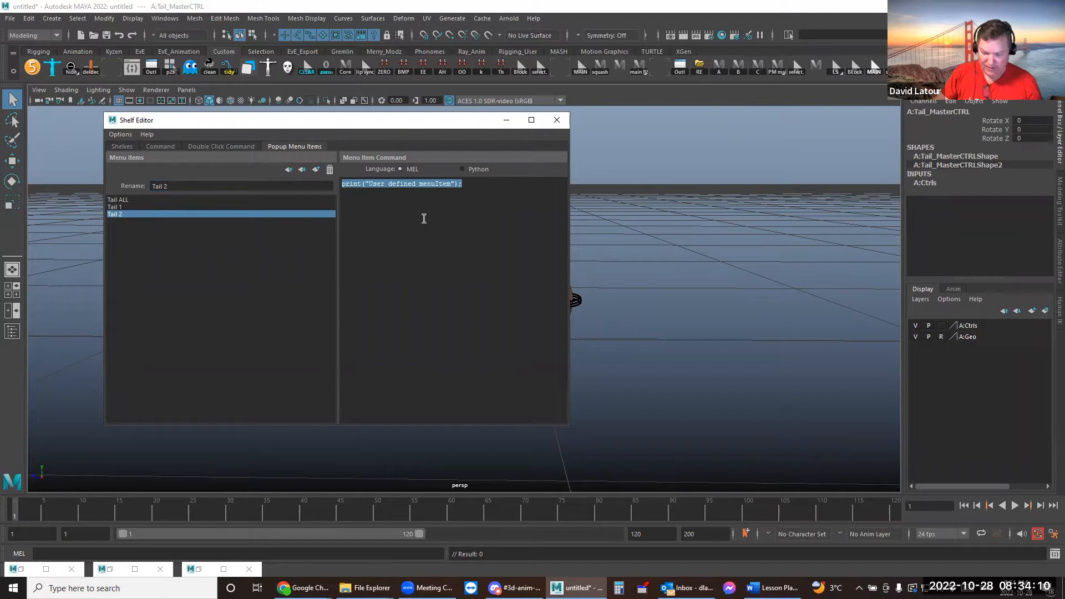
type("catch (`select -add \"A:Tail1_CTRL\"`);")
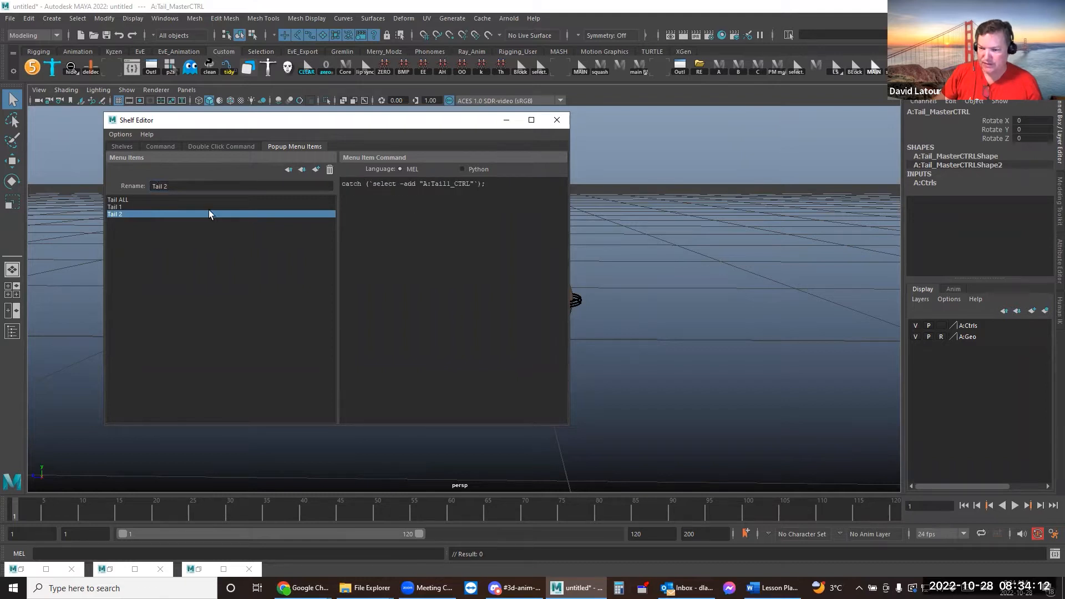
Append a second copy of the A:Tail1_CTRL selection line to the end of the Tail ALL command
left_click(116, 207)
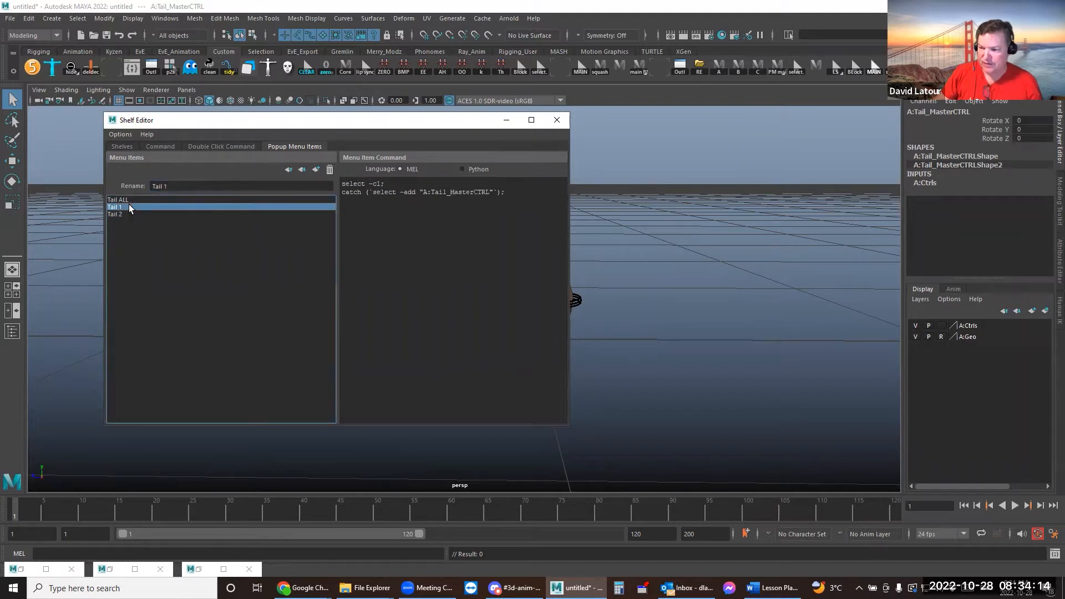
left_click(132, 199)
left_click(495, 203)
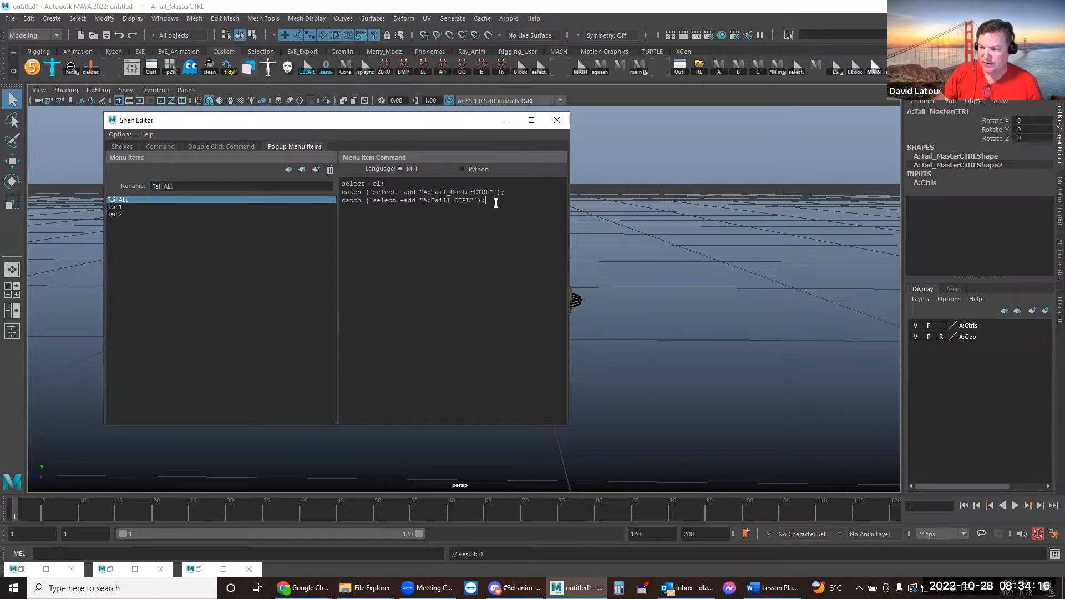
key("Return")
key("ctrl+v")
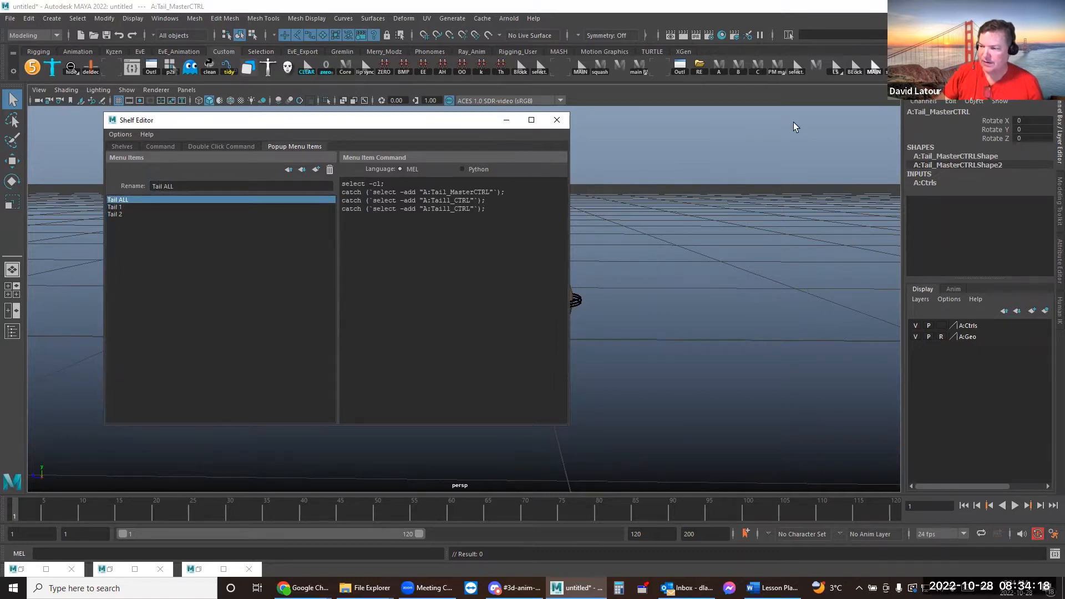
Copy the A:Tail3_CTRL selection line from its shelf button's command
right_click(950, 67)
left_click(968, 86)
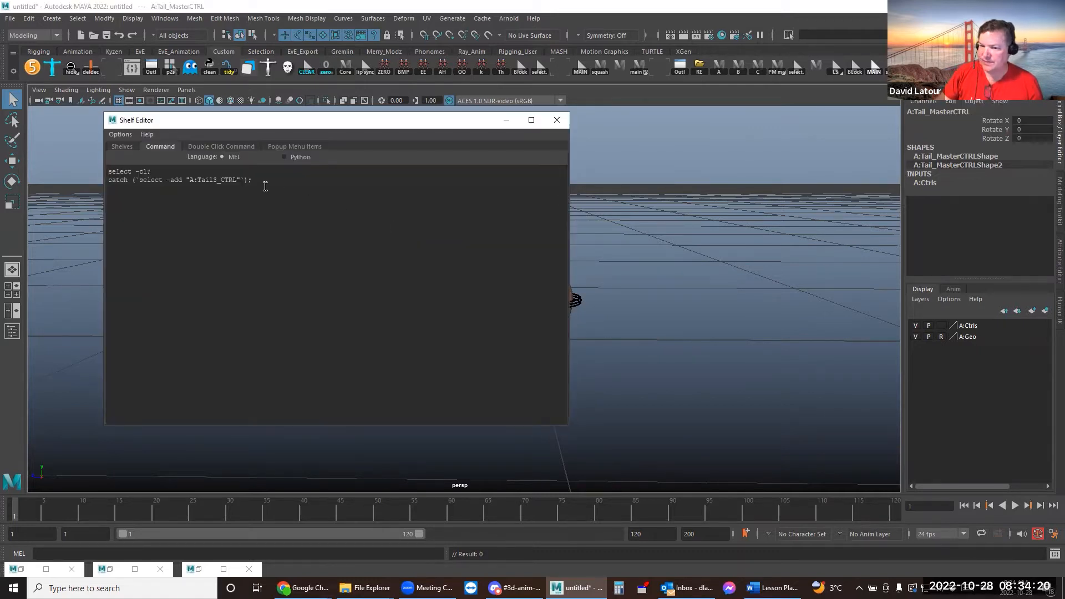
left_click_drag(254, 179, 98, 181)
key("ctrl+c")
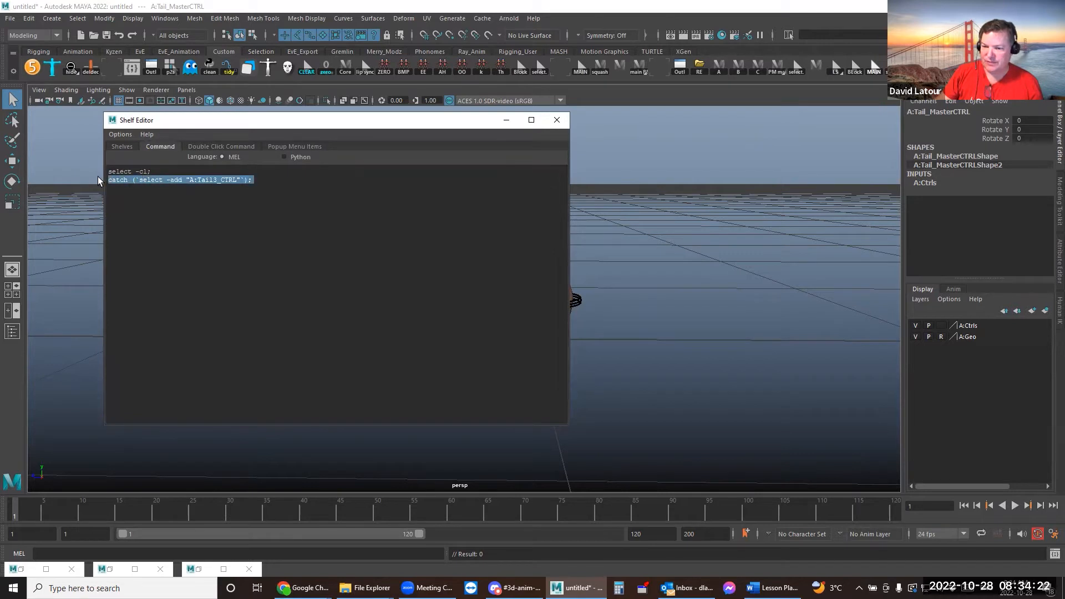
Check the Tail2 shelf button's command and change the last line of the Tail ALL command to select A:Tail2_CTRL
right_click(931, 67)
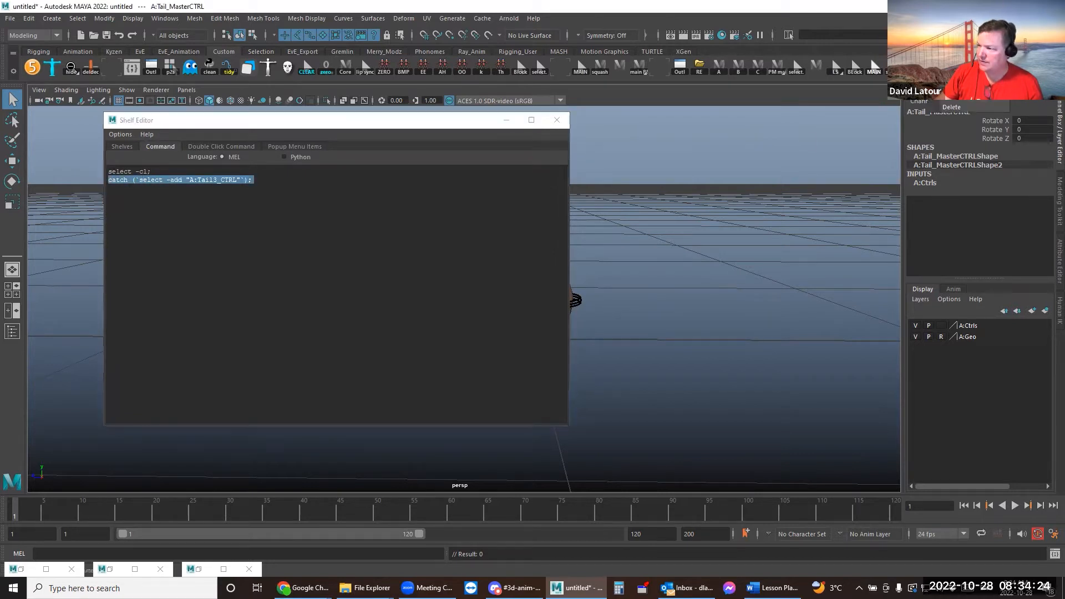
left_click(949, 86)
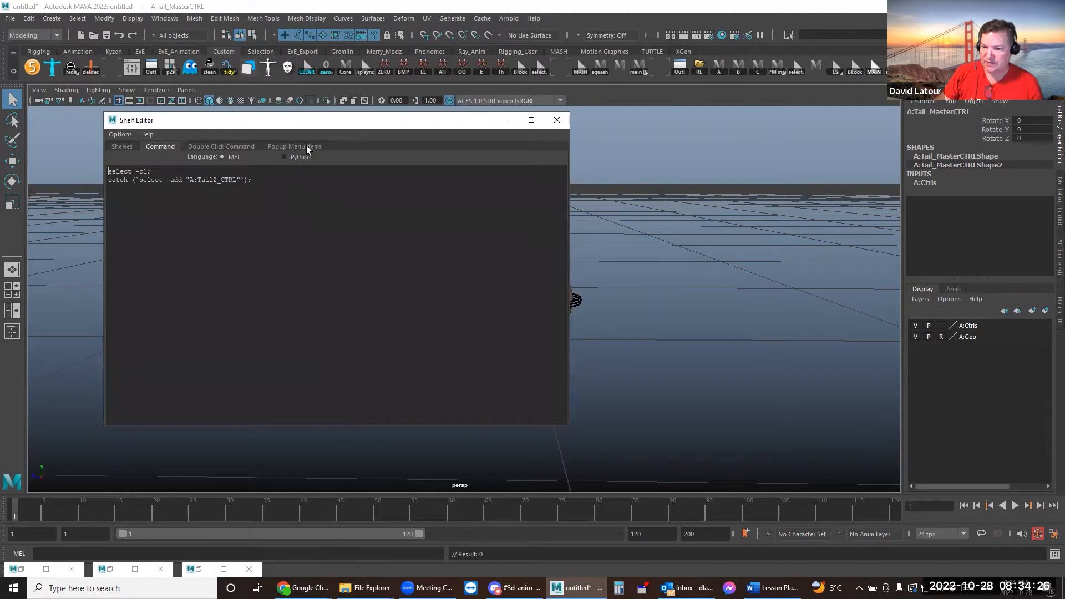
right_click(875, 70)
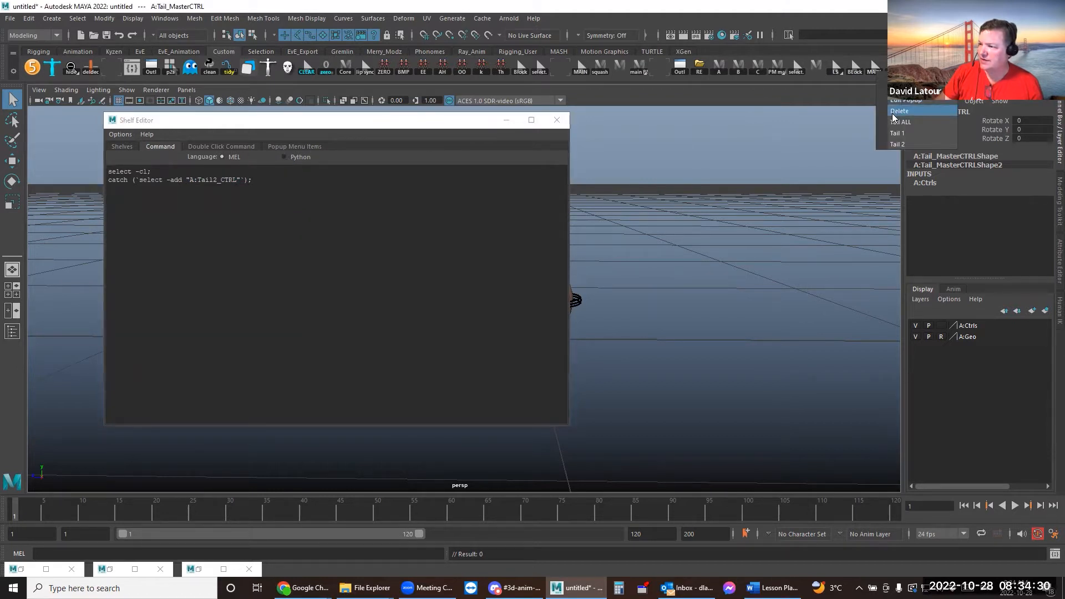
left_click(899, 101)
left_click(499, 209)
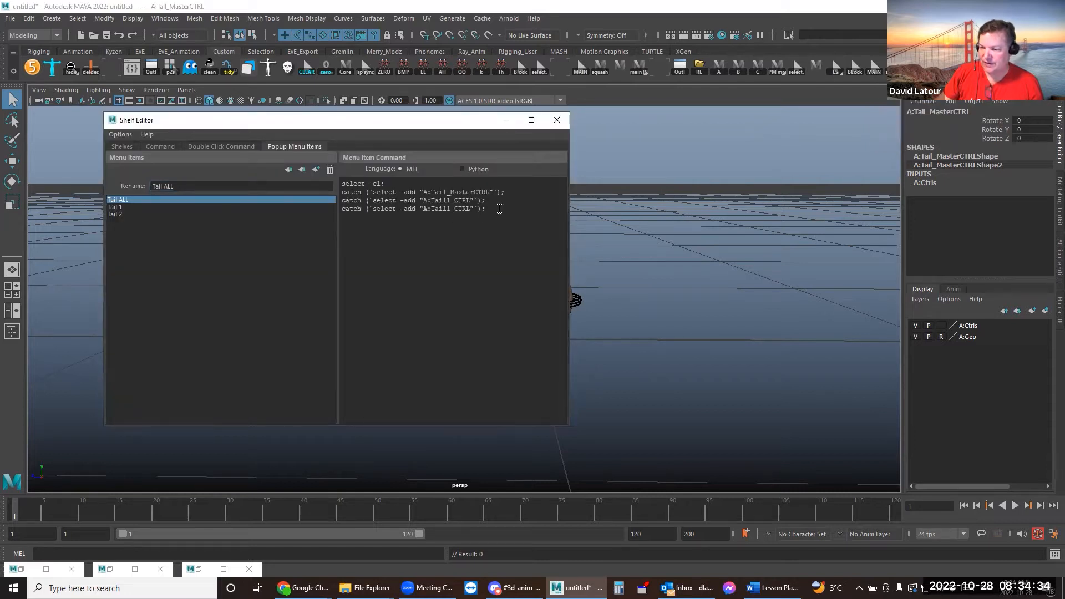
key("BackSpace")
type("2")
Append the copied A:Tail3_CTRL selection line to the end of the Tail ALL command
left_click(489, 207)
key("Return")
key("ctrl+v")
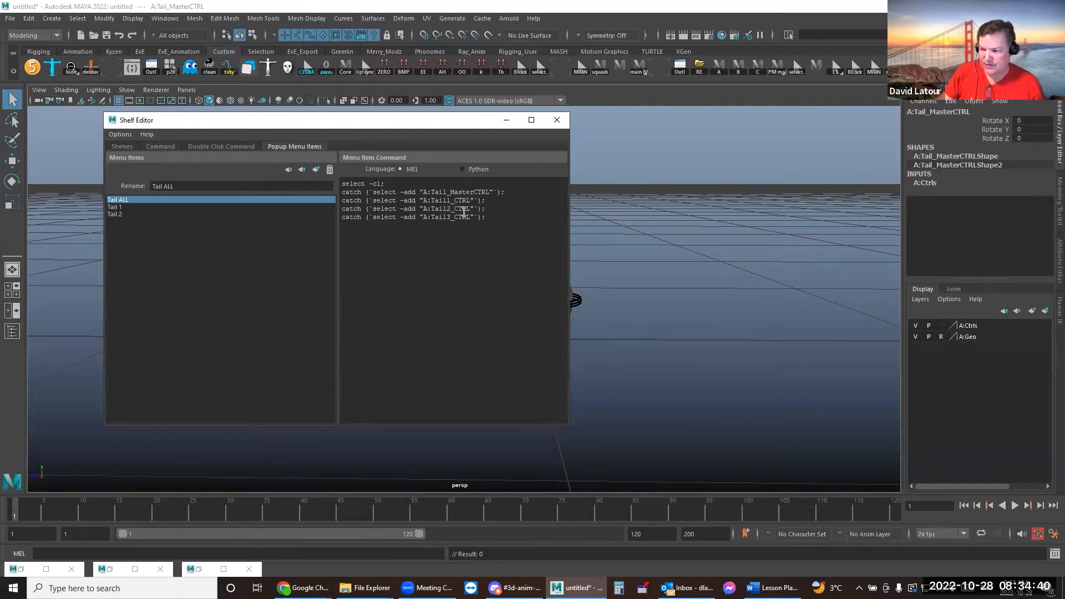
Add another copy of the selection line to the Tail ALL command and change its control to A:Tail4_CTRL
key("Return")
key("ctrl+v")
left_click(450, 225)
key("BackSpace")
type("4")
Check the last tail shelf button's command and delete the A:Tail4_CTRL line from the Tail ALL command
left_click(950, 68)
right_click(949, 67)
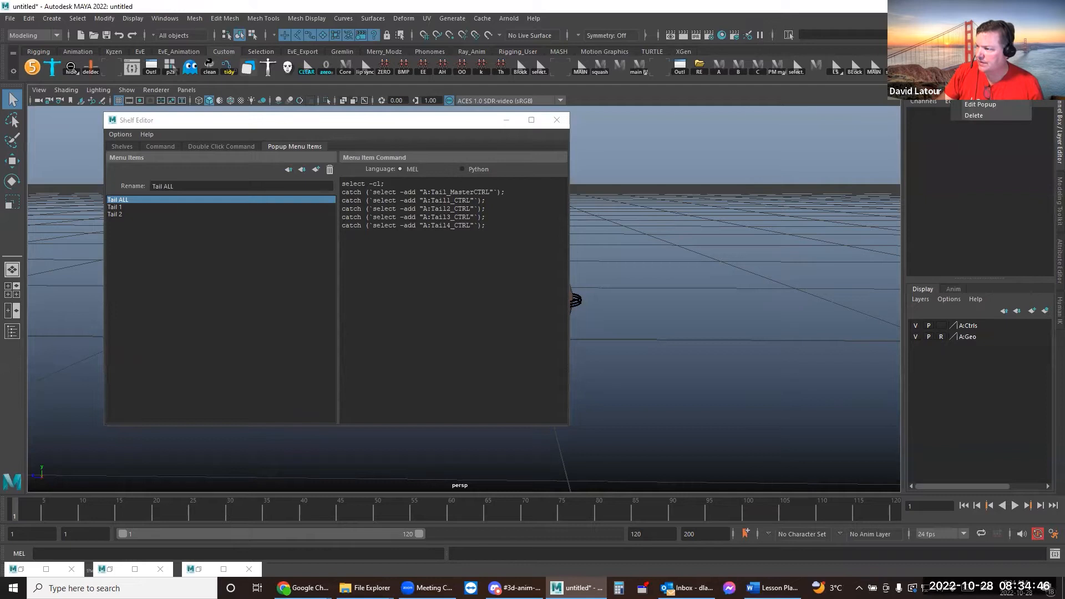
left_click(971, 93)
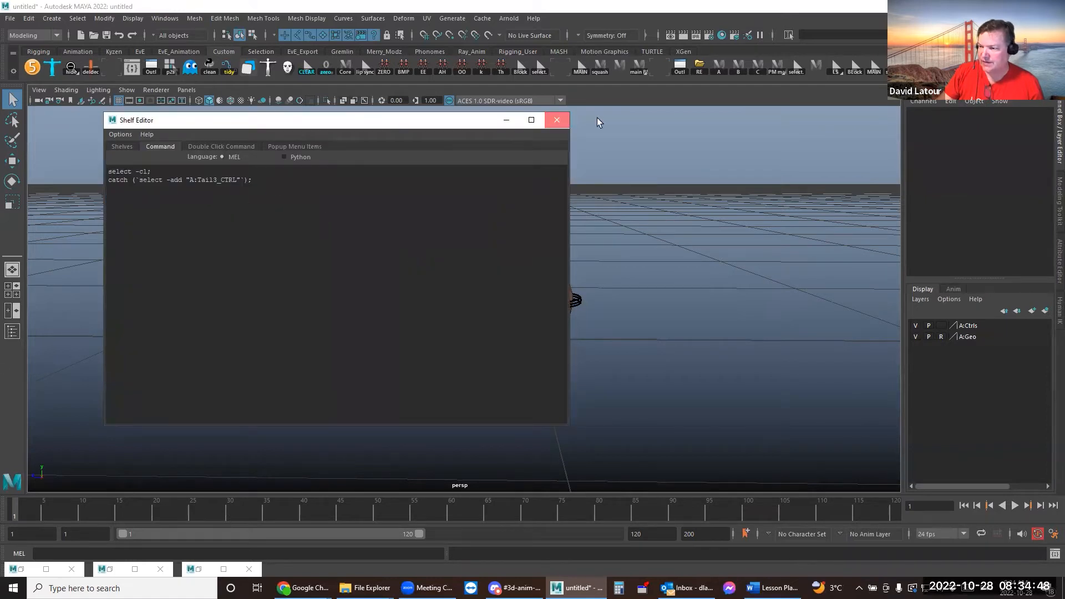
left_click(556, 120)
right_click(876, 69)
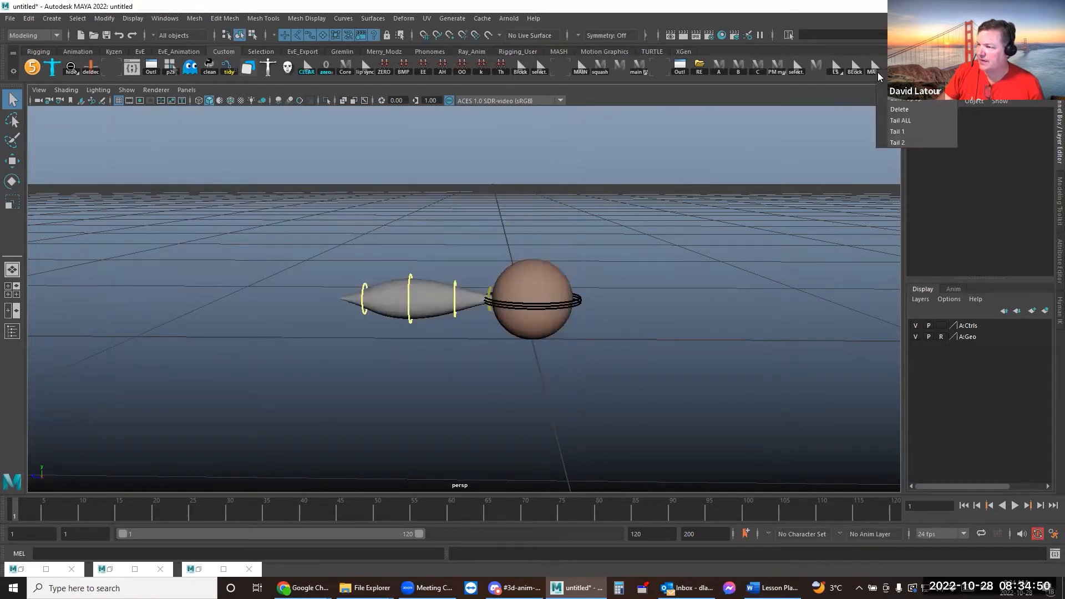
left_click(901, 113)
left_click_drag(486, 225, 310, 224)
key("BackSpace")
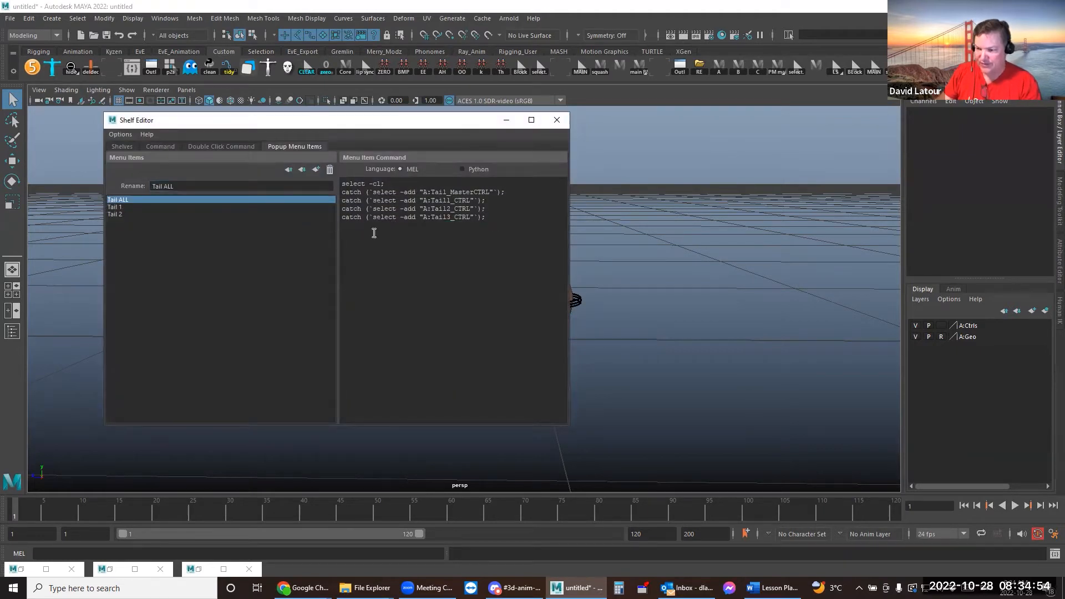
Add a popup menu item named Tail3 and paste the A:Tail3_CTRL selection line below its default command
left_click(128, 214)
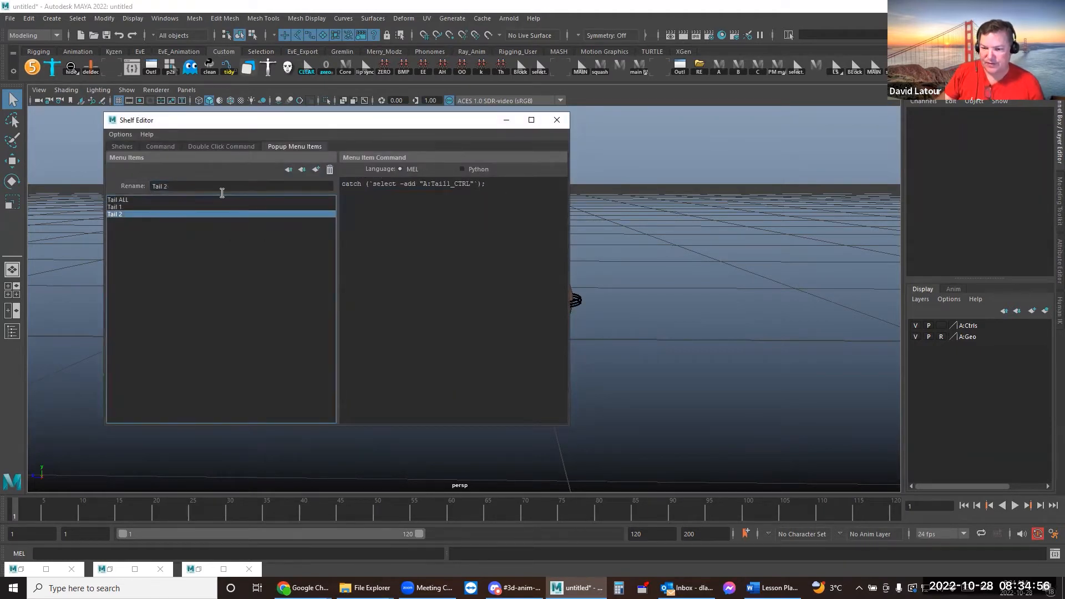
left_click(316, 171)
left_click_drag(201, 186, 97, 178)
type("Ta")
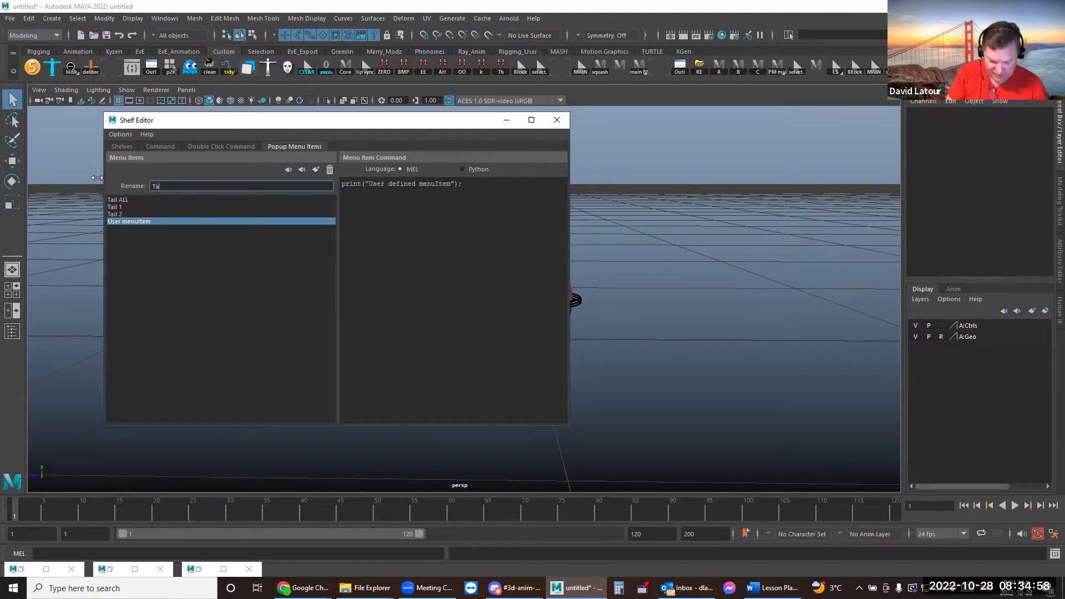
type("il3")
key("Return")
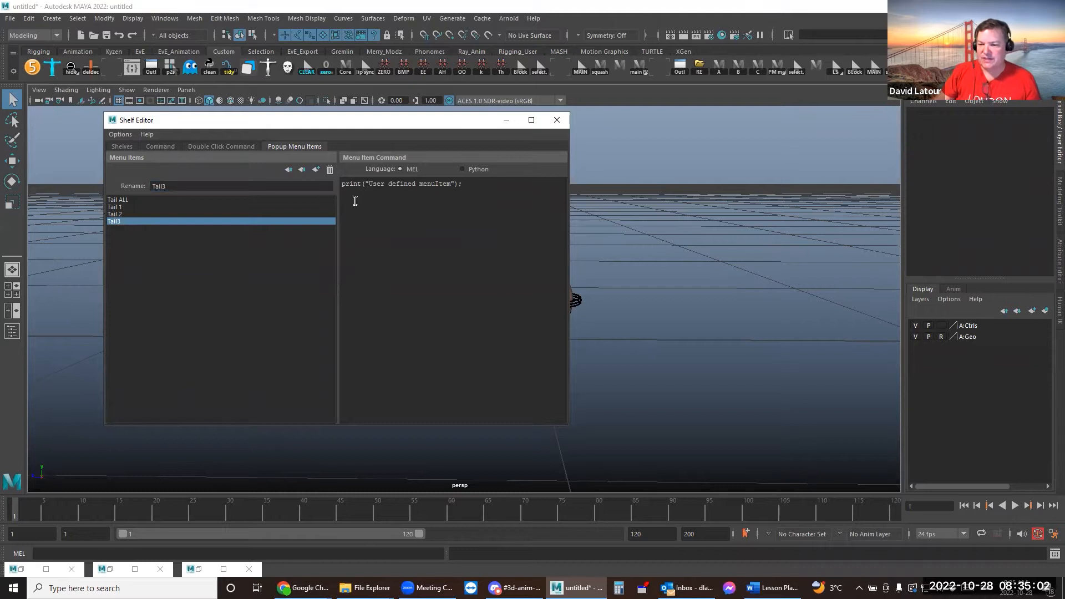
key("ctrl+v")
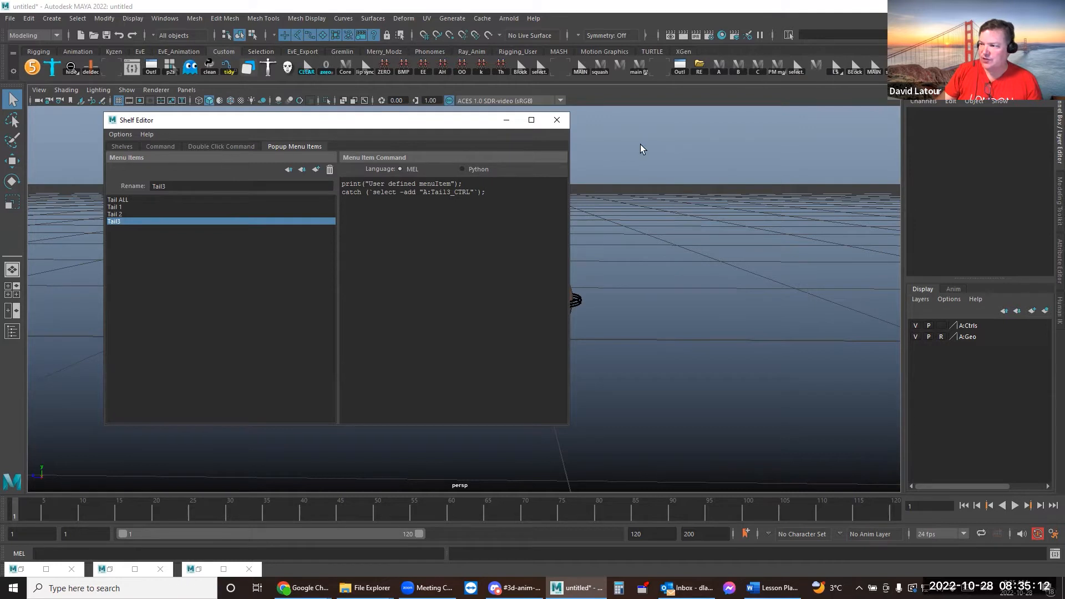
Delete the leftover tail selection shelf buttons next to the MAIN button
right_click(887, 72)
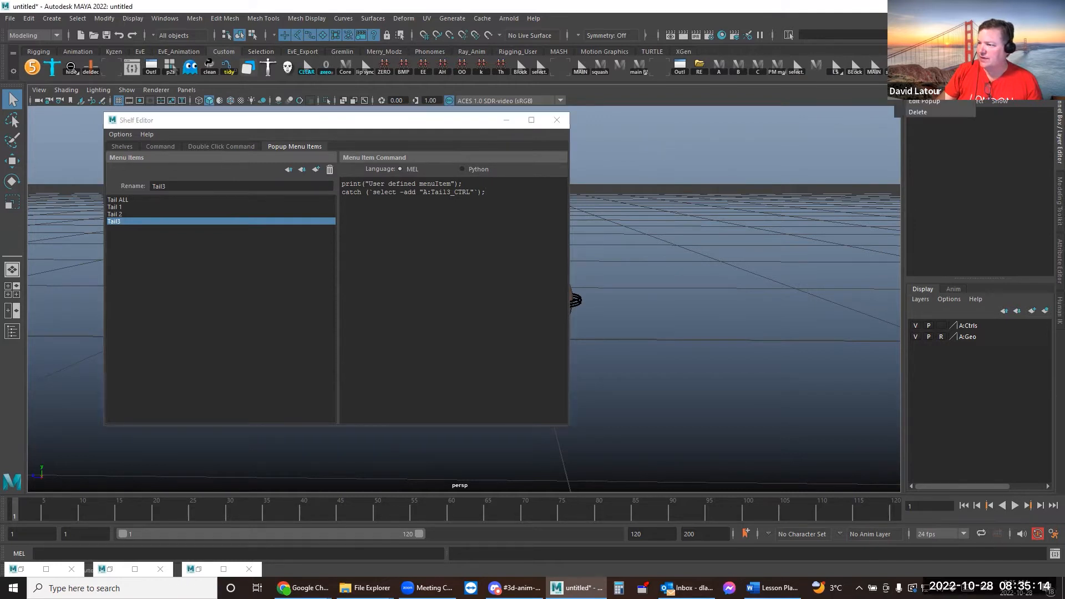
left_click(911, 109)
right_click(892, 69)
left_click(910, 110)
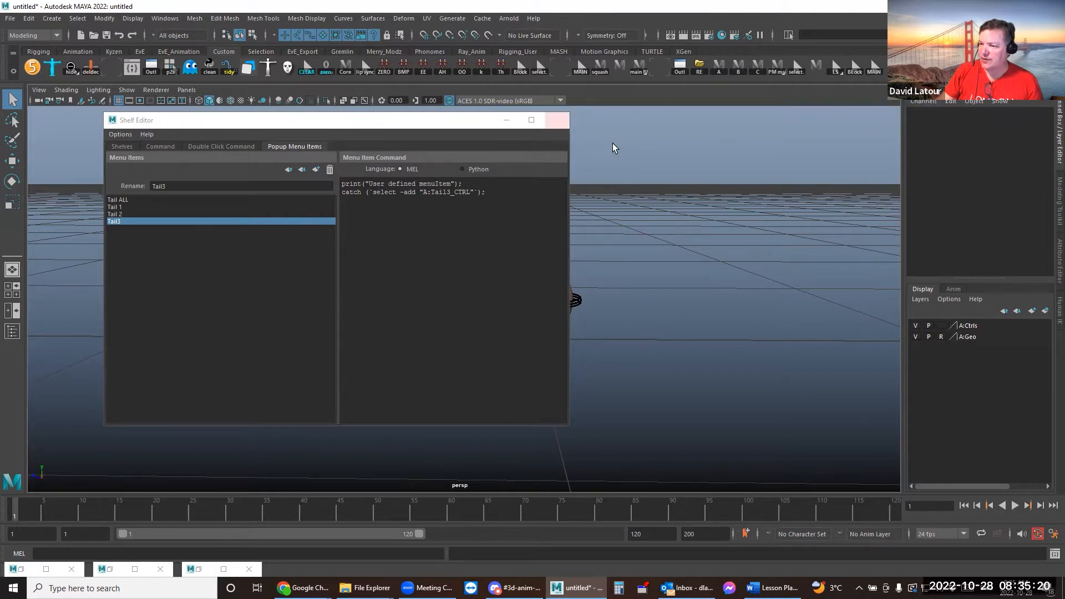
Select the ball's main control, move the Shelf Editor aside, and turn on the control's Show Squash attribute
left_click(576, 305)
left_click_drag(478, 121, 380, 125)
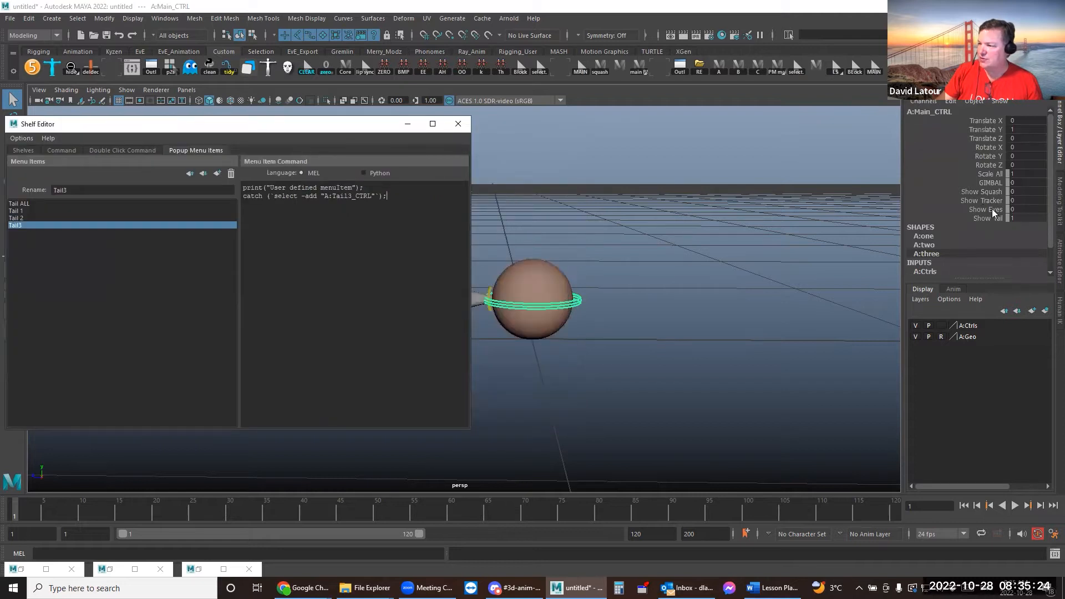
left_click(986, 192)
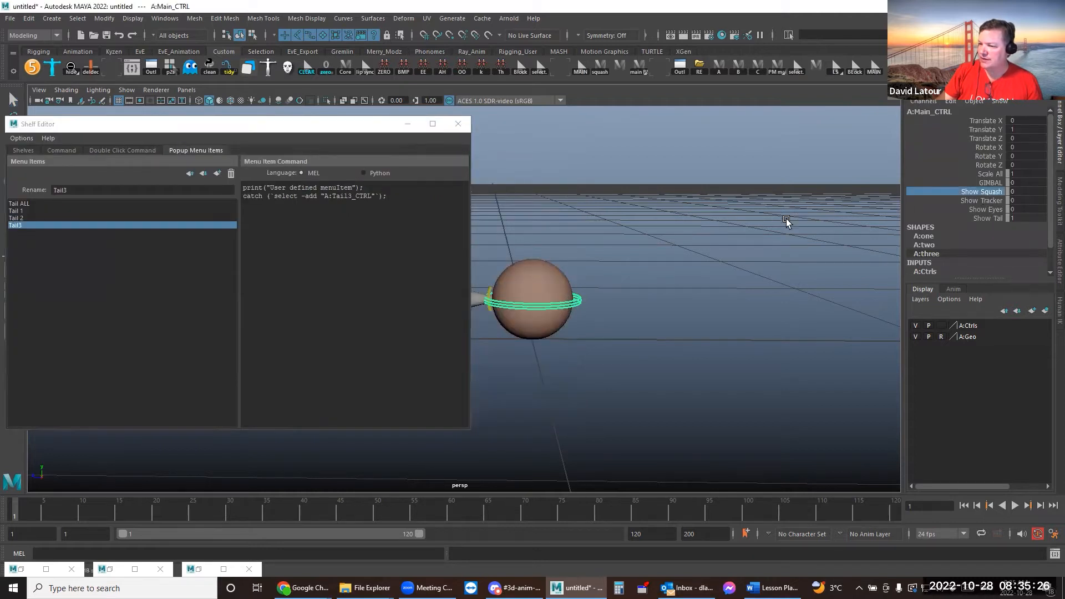
middle_click_drag(712, 227, 779, 219)
left_click(638, 306)
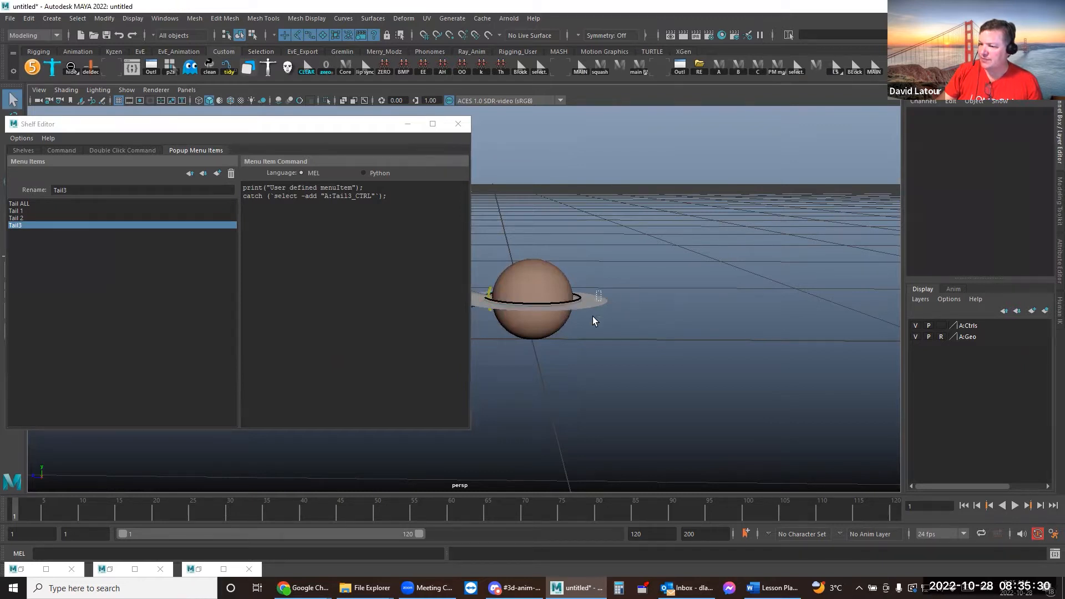
Create a selection shelf button for the ball's A:Squash_CTRL and copy its full selection command
left_click(596, 306)
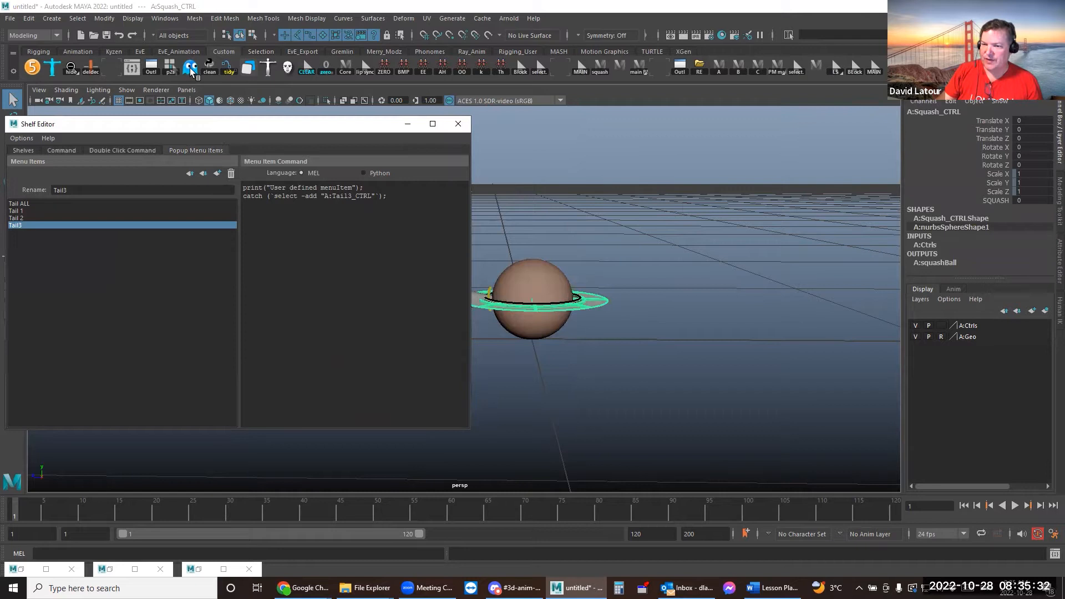
left_click(173, 71)
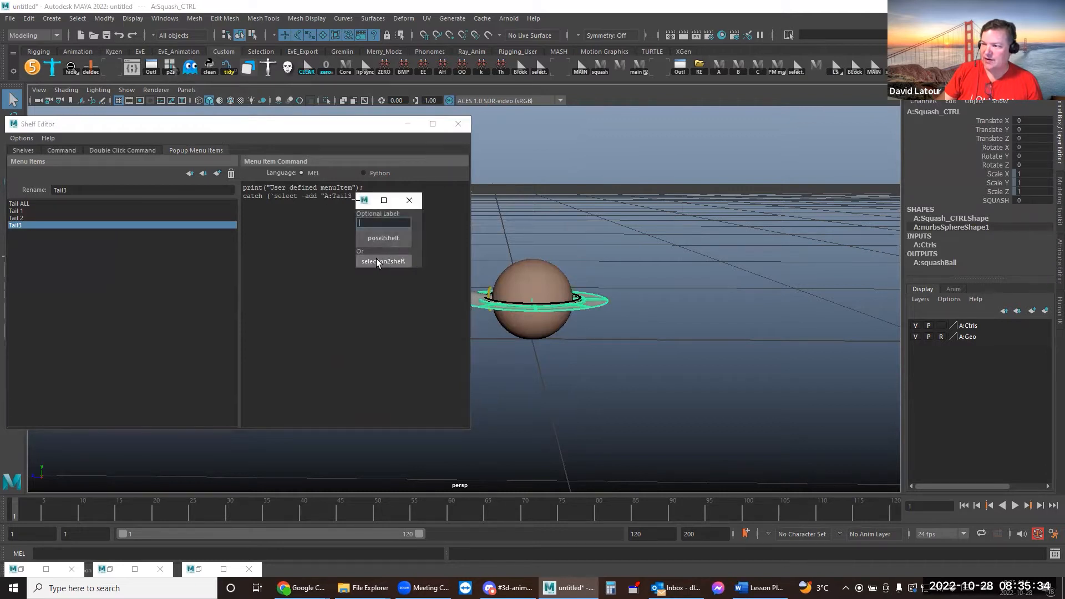
right_click(906, 68)
left_click(920, 87)
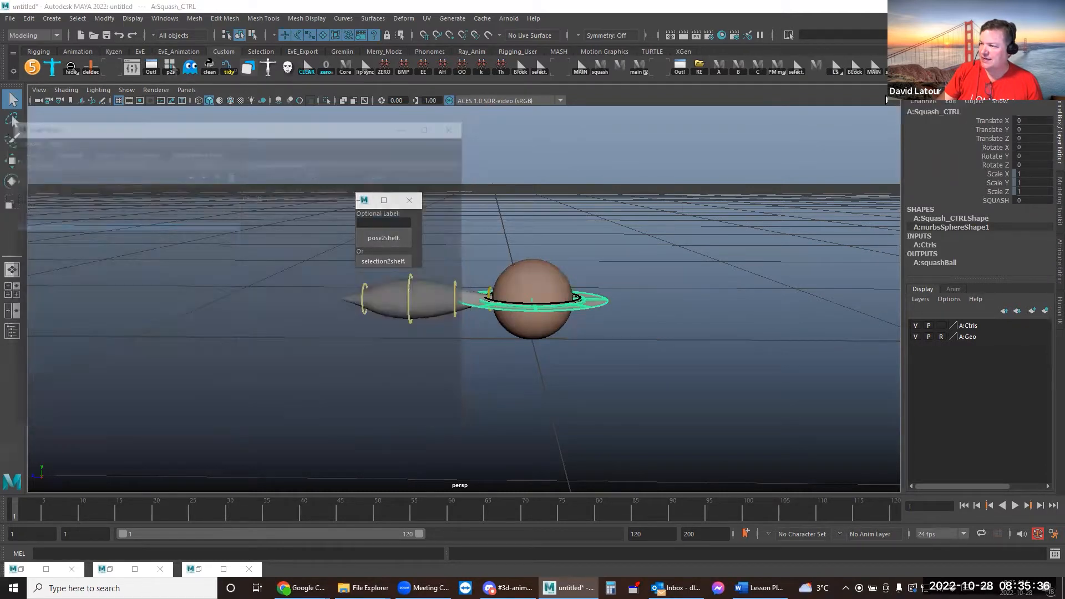
left_click_drag(188, 189, 6, 174)
key("ctrl+c")
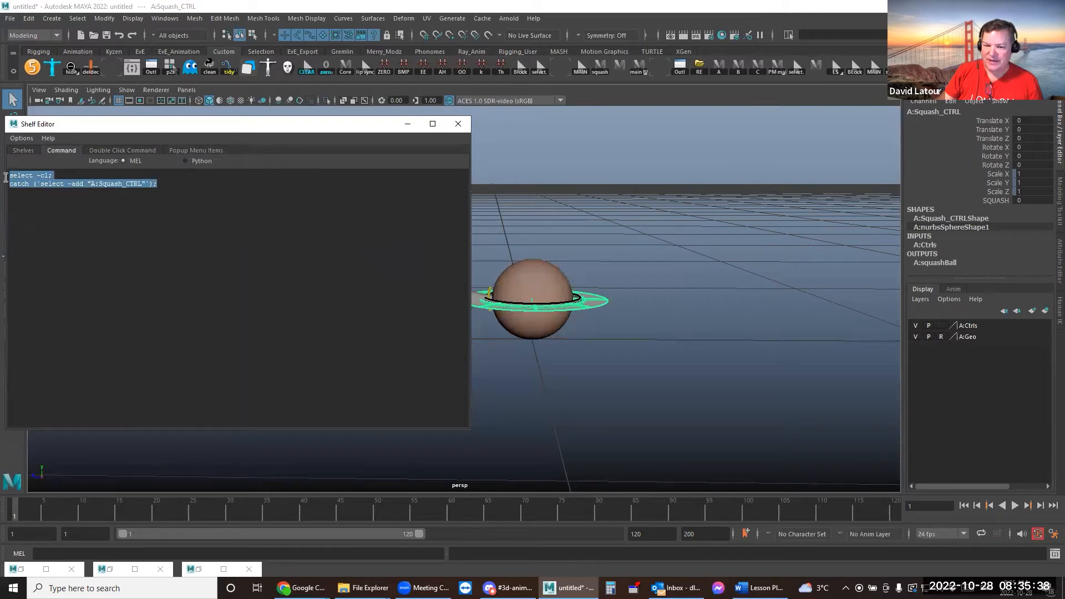
Add a popup menu item named Squash to the MAIN shelf button and move it above Tail ALL
right_click(875, 69)
left_click(902, 98)
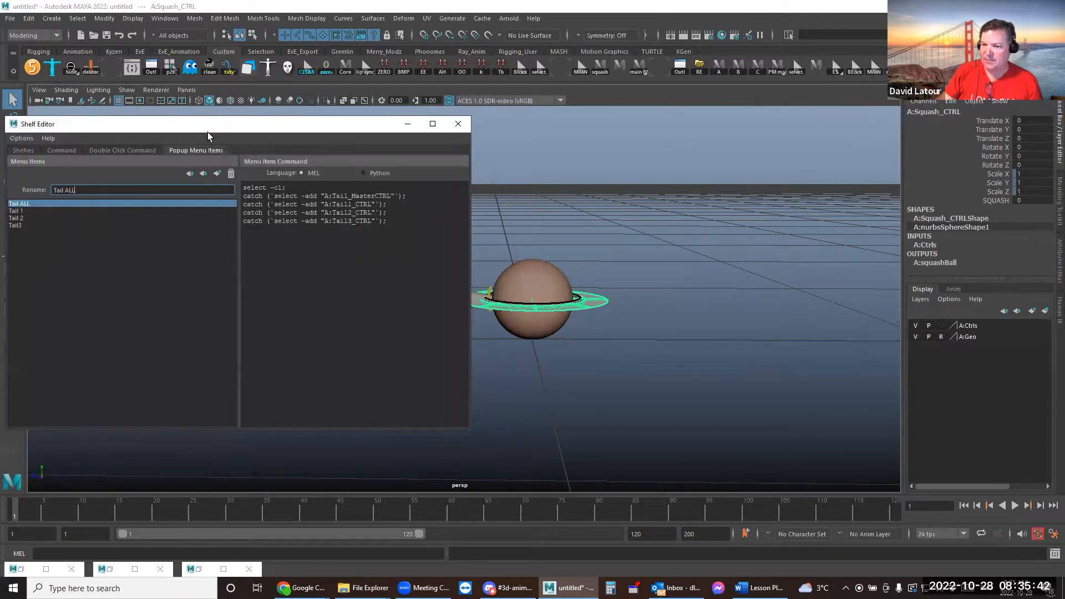
left_click_drag(200, 126, 478, 118)
left_click(496, 166)
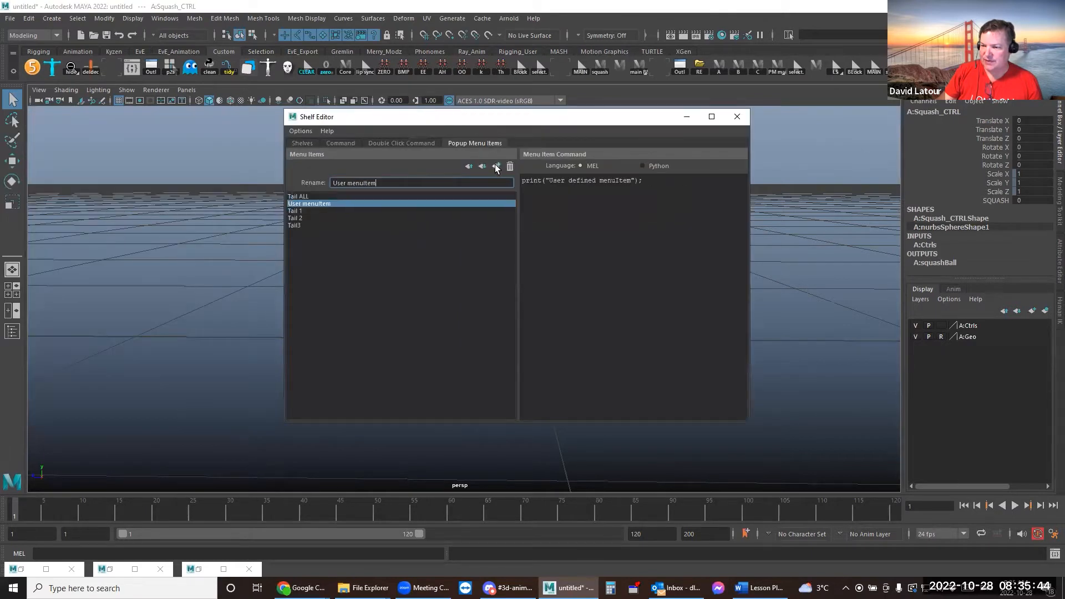
left_click(468, 166)
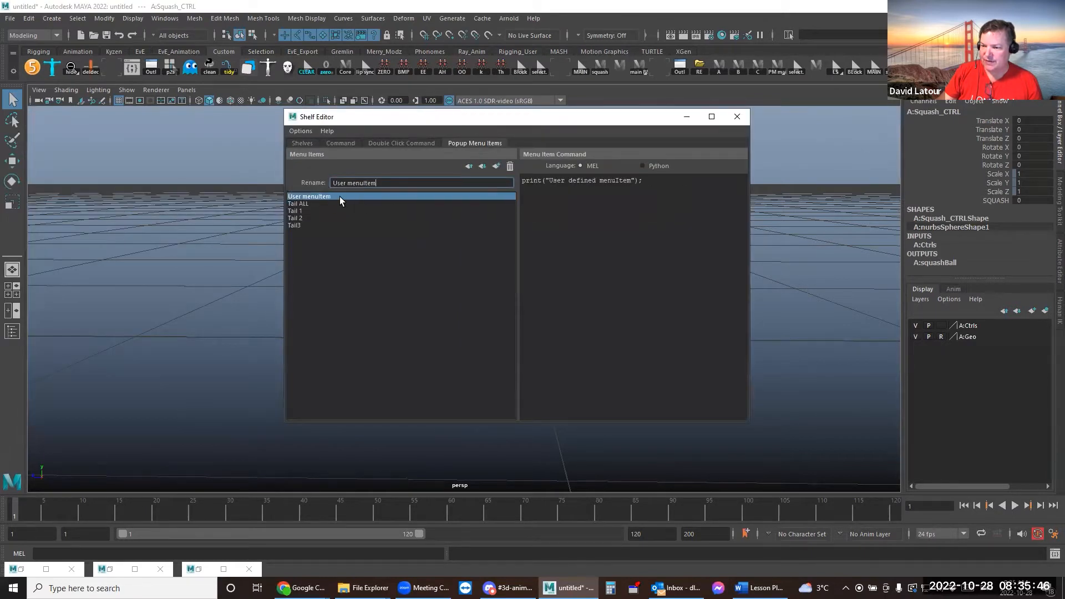
left_click_drag(403, 186, 277, 178)
type("S")
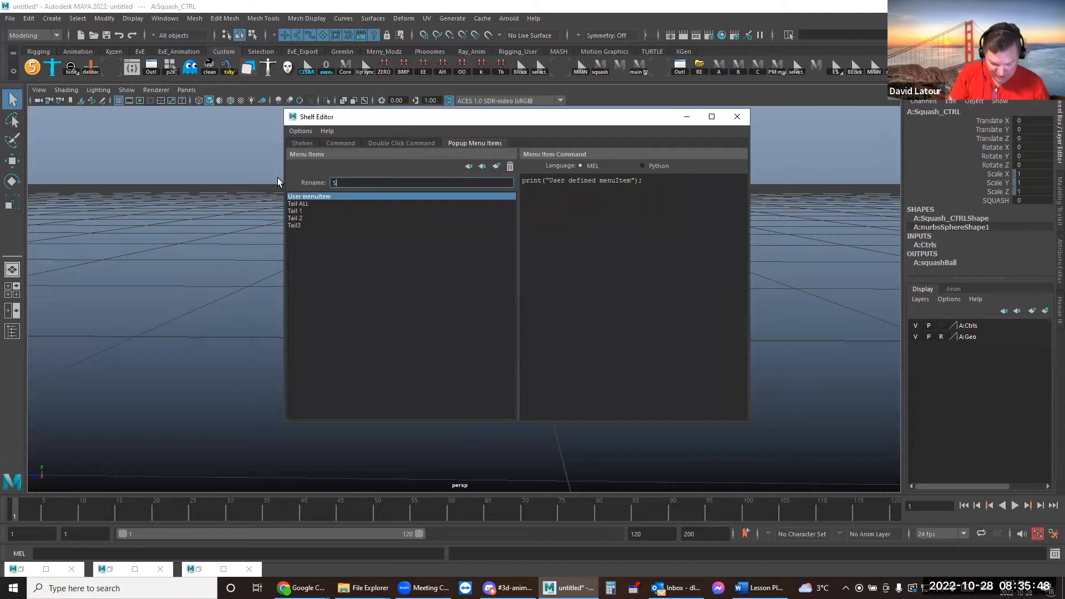
type("quash")
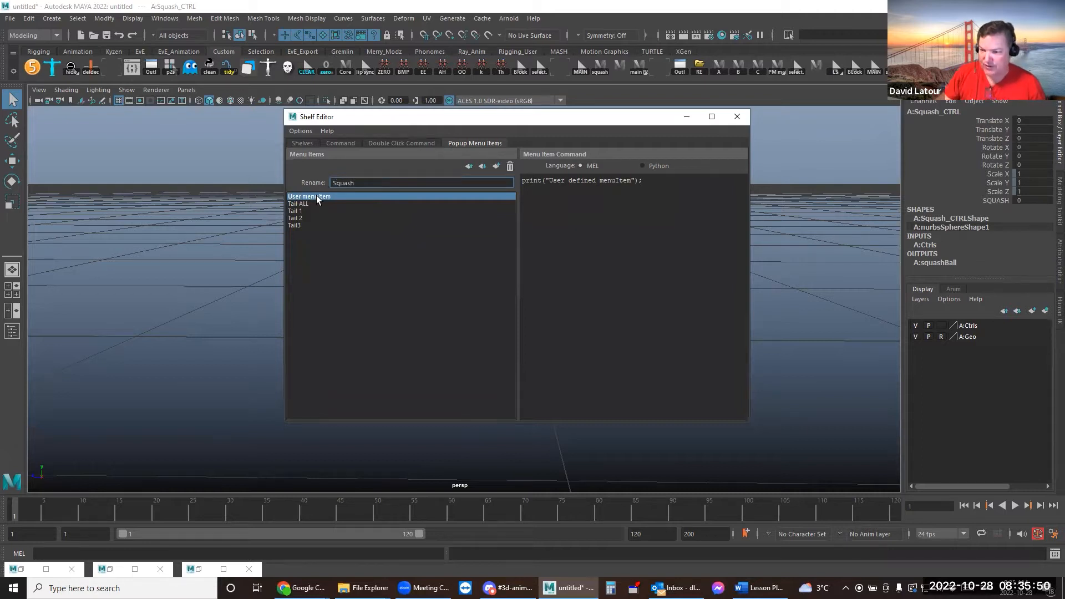
Replace the Squash item's default command with the copied A:Squash_CTRL selection command and close the Shelf Editor
triple_click(573, 176)
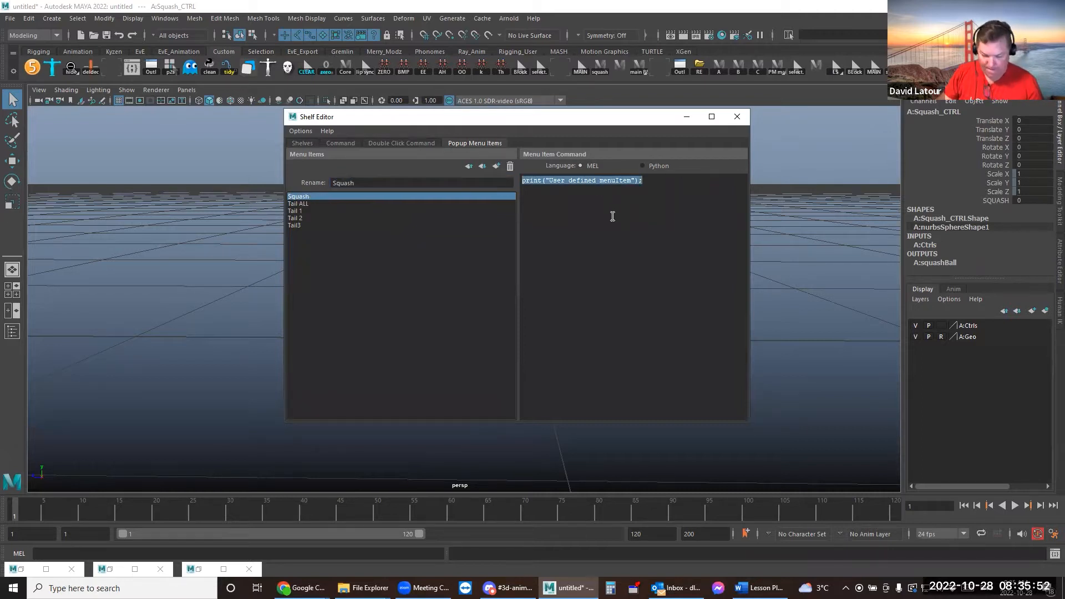
key("ctrl+v")
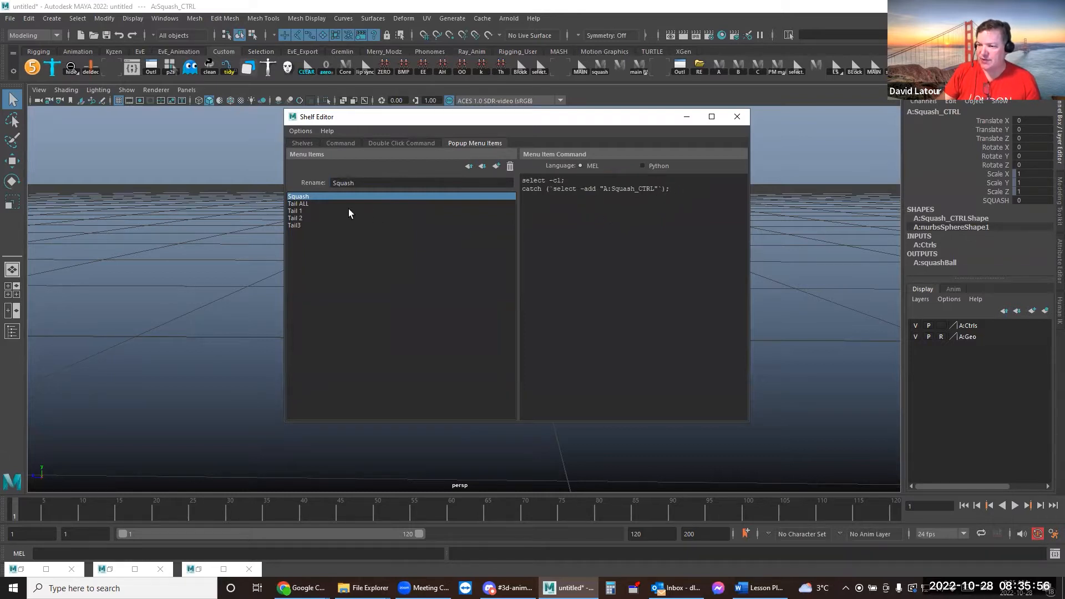
left_click(737, 116)
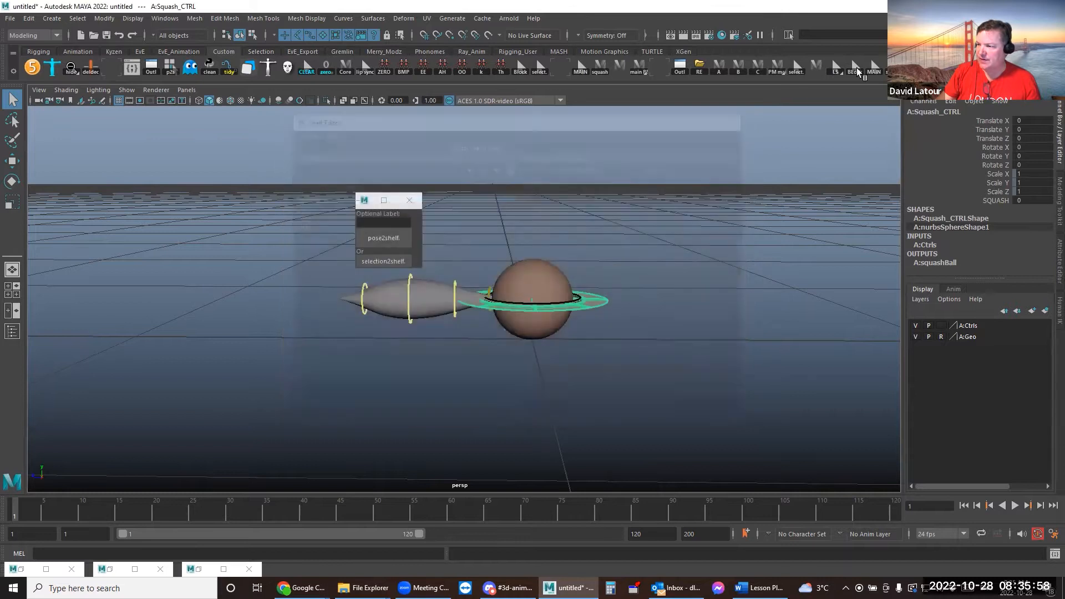
Delete the leftover squash selection shelf button and select the ball's main control with the MAIN shelf button
left_click(857, 136)
left_click(873, 69)
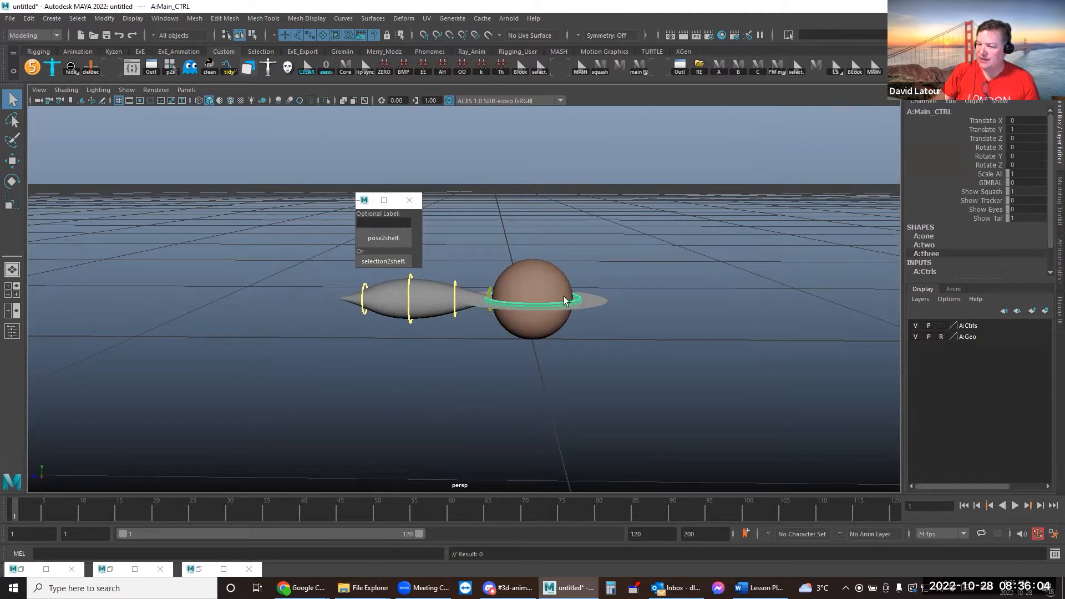
Reopen the MAIN button in the Shelf Editor, save all shelves, and close the selection2shelf window
right_click(874, 67)
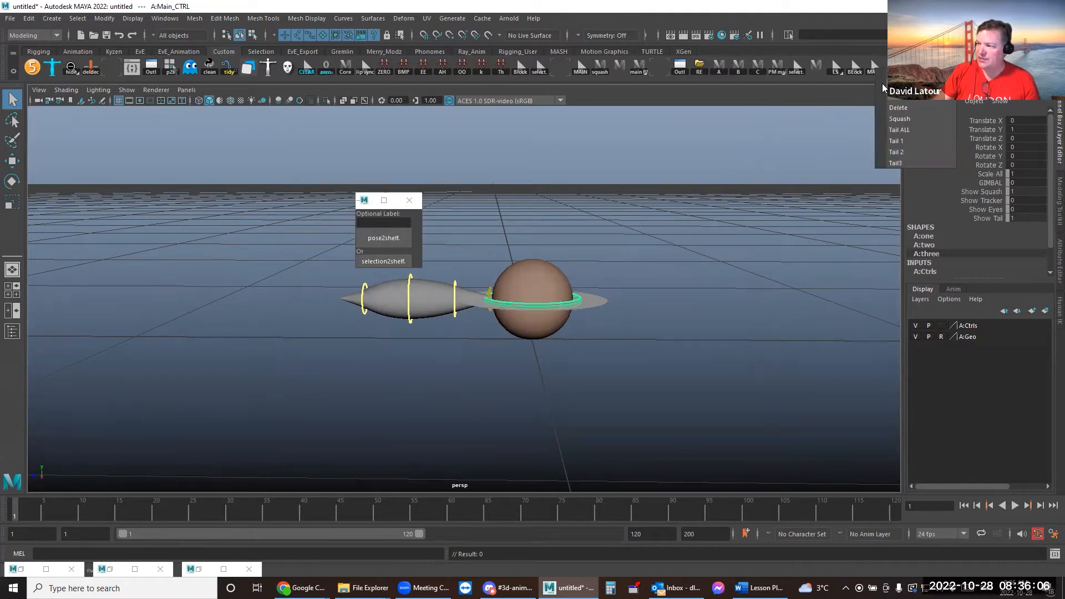
left_click(887, 114)
left_click(381, 143)
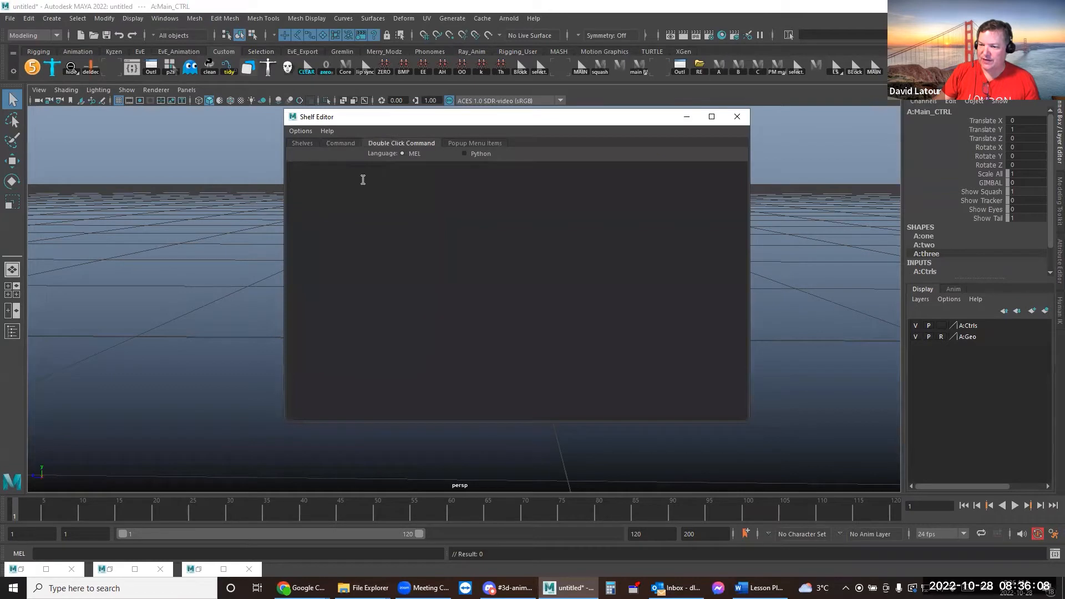
left_click(299, 143)
left_click(376, 412)
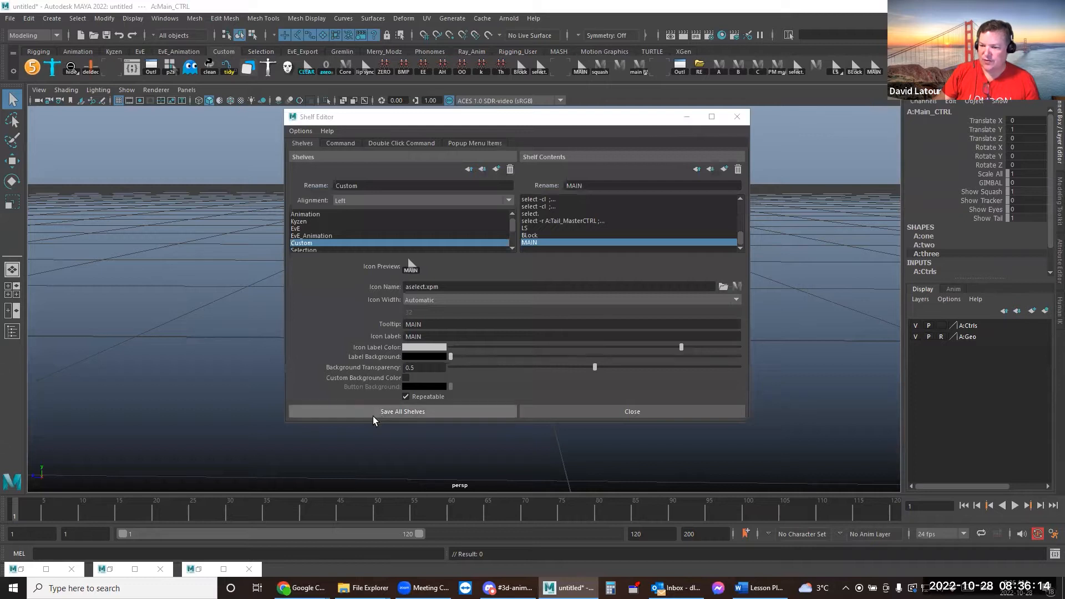
left_click(379, 413)
left_click(416, 379)
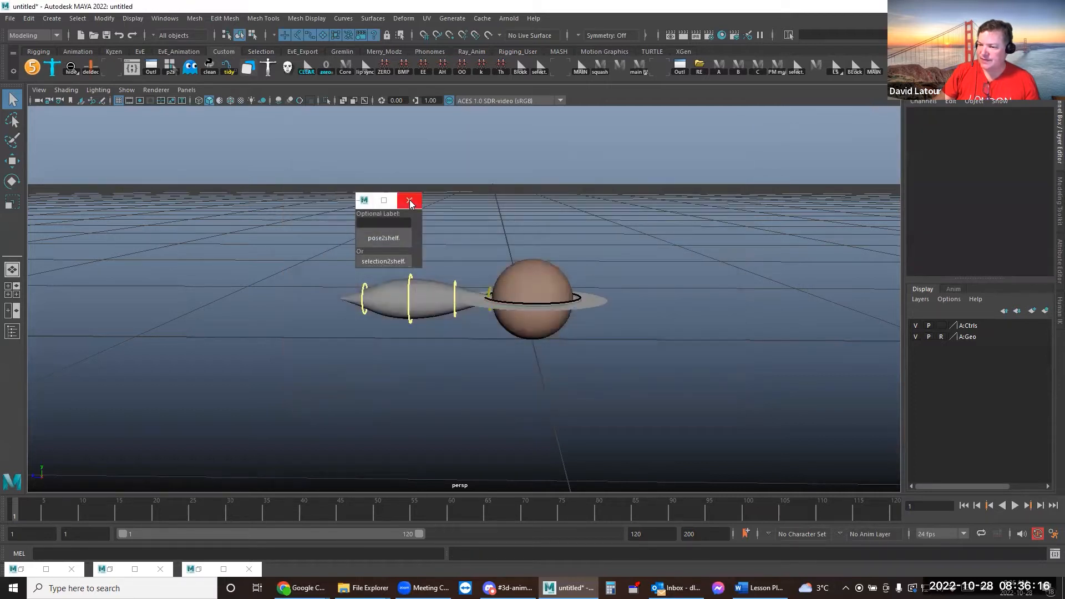
left_click(410, 200)
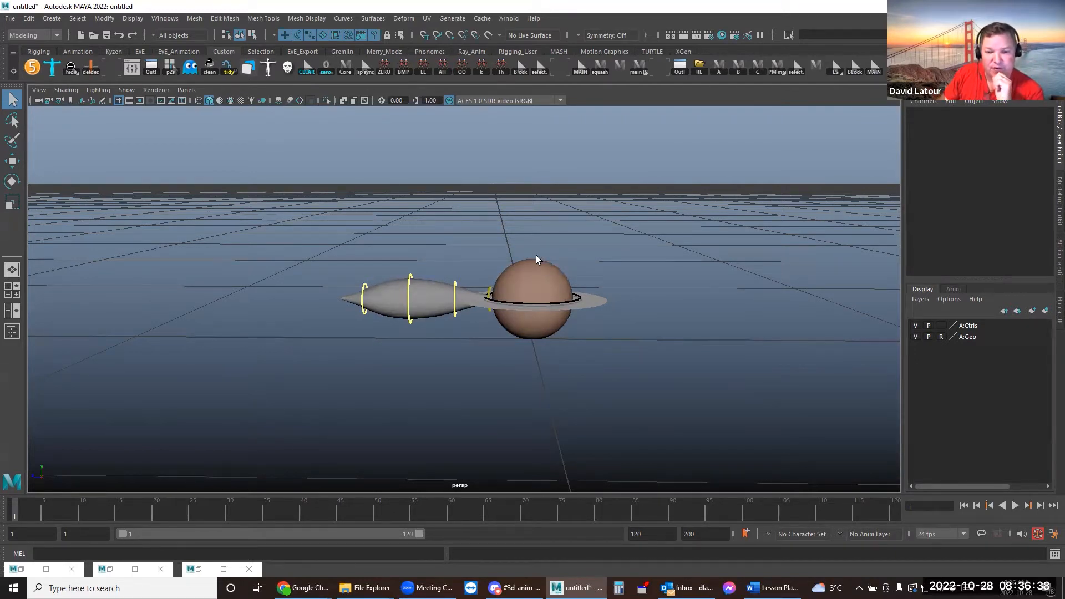
Save all shelves once more without opening the Shelf Editor
left_click(14, 71)
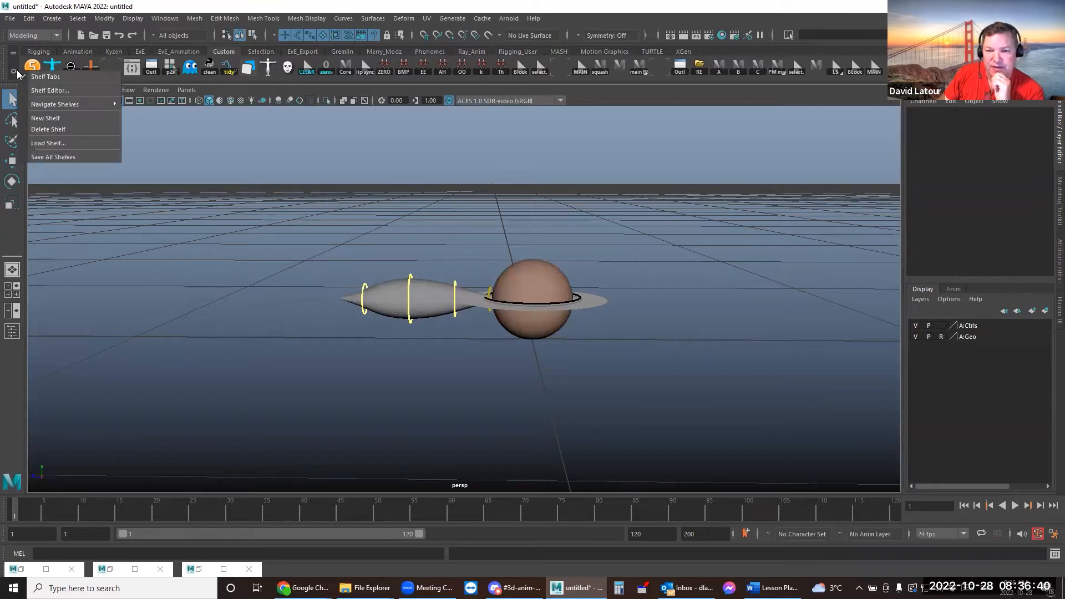
left_click(43, 157)
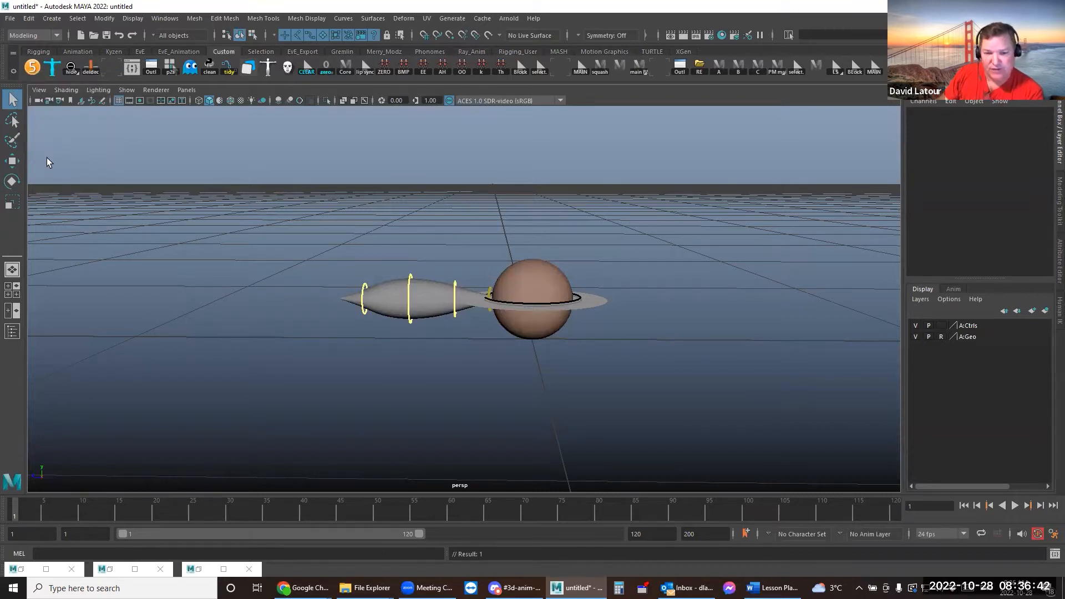
Switch to File Explorer and open the shelves folder under Documents, maya, 2022, prefs
mouse_move(361, 582)
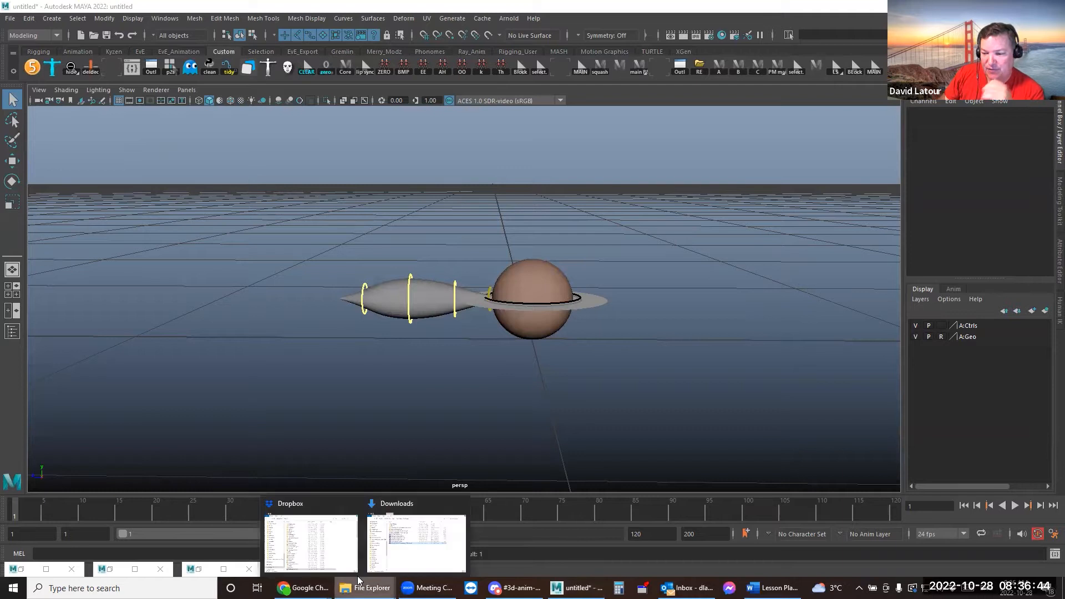
left_click(387, 542)
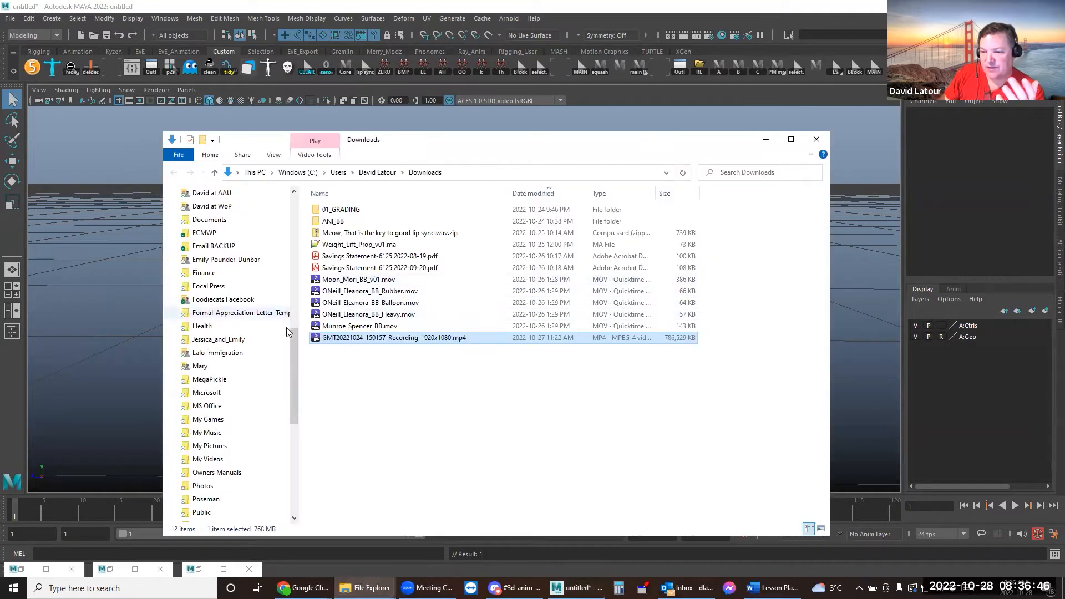
left_click_drag(296, 346, 202, 238)
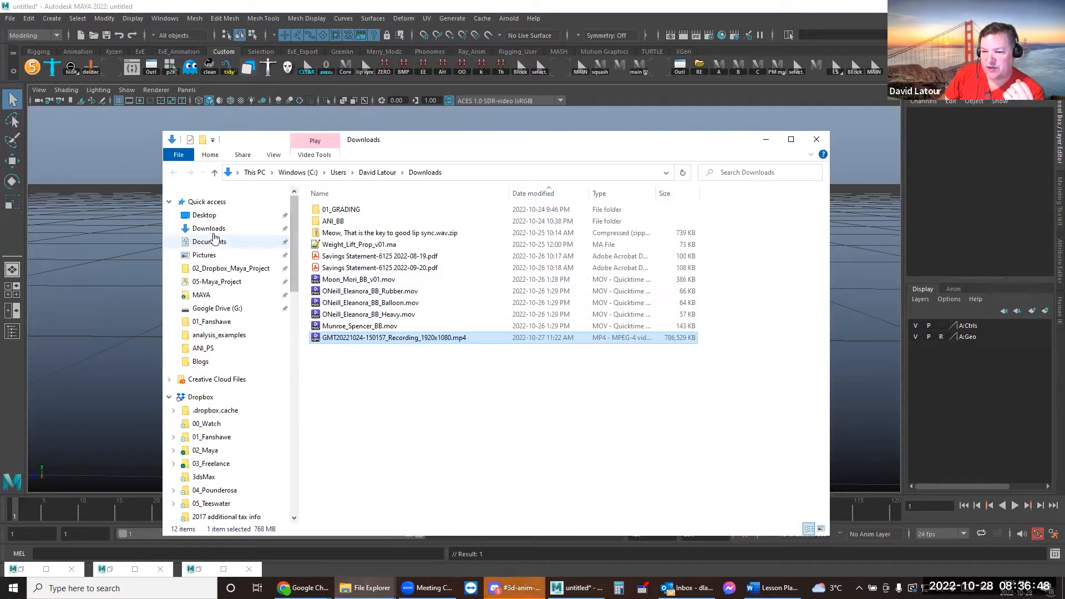
left_click(210, 241)
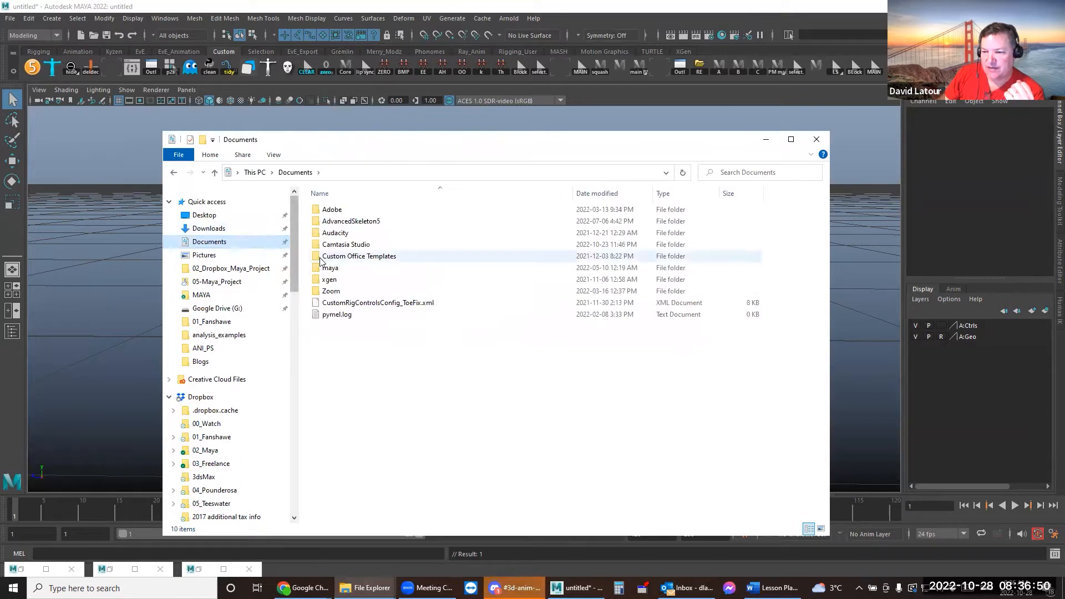
double_click(331, 268)
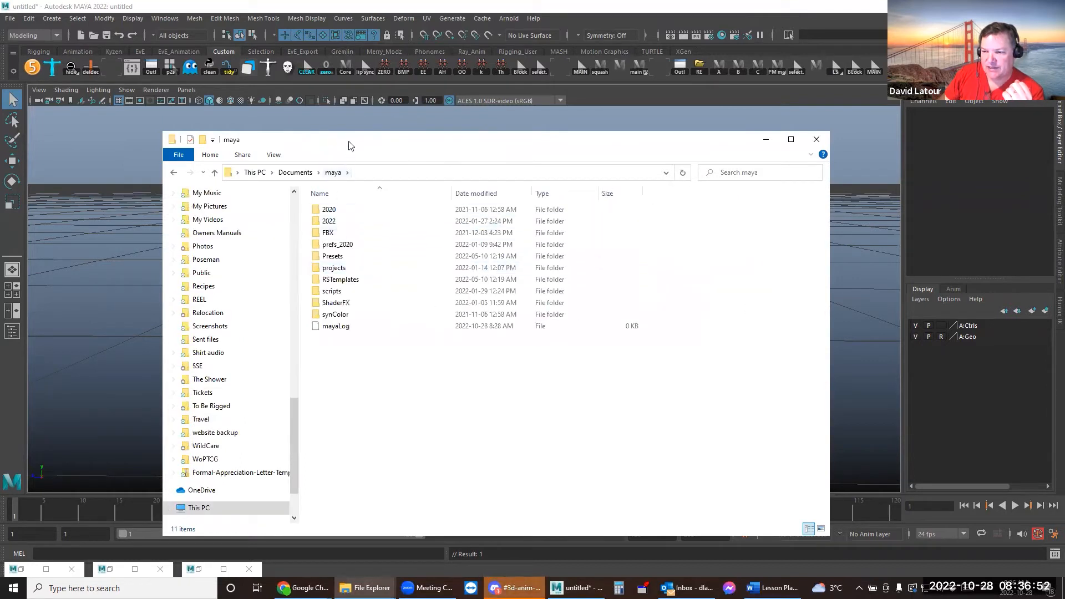
left_click_drag(351, 143, 358, 76)
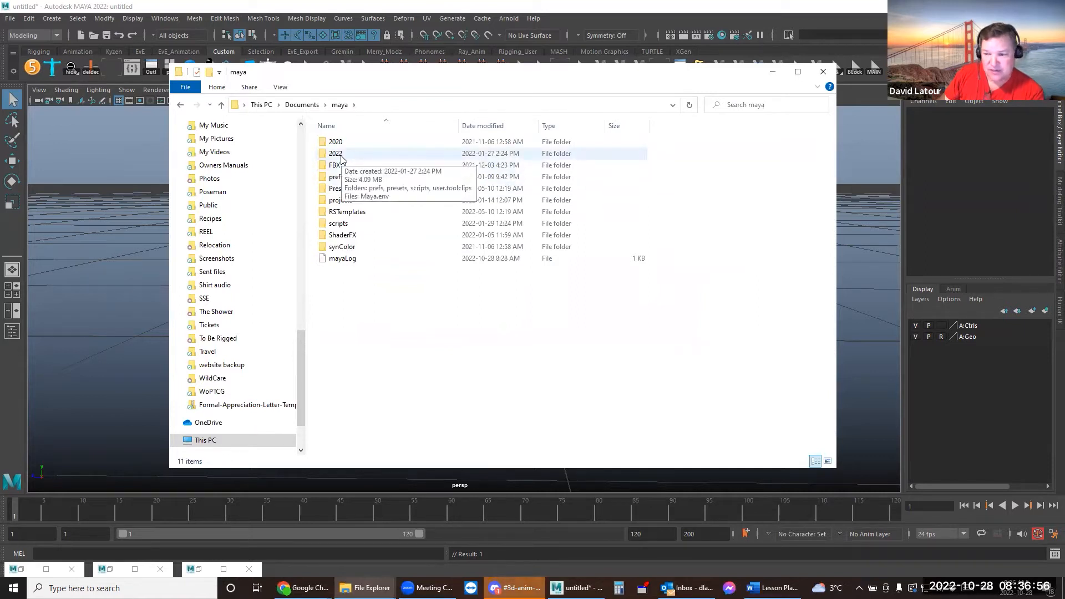
double_click(339, 154)
double_click(336, 143)
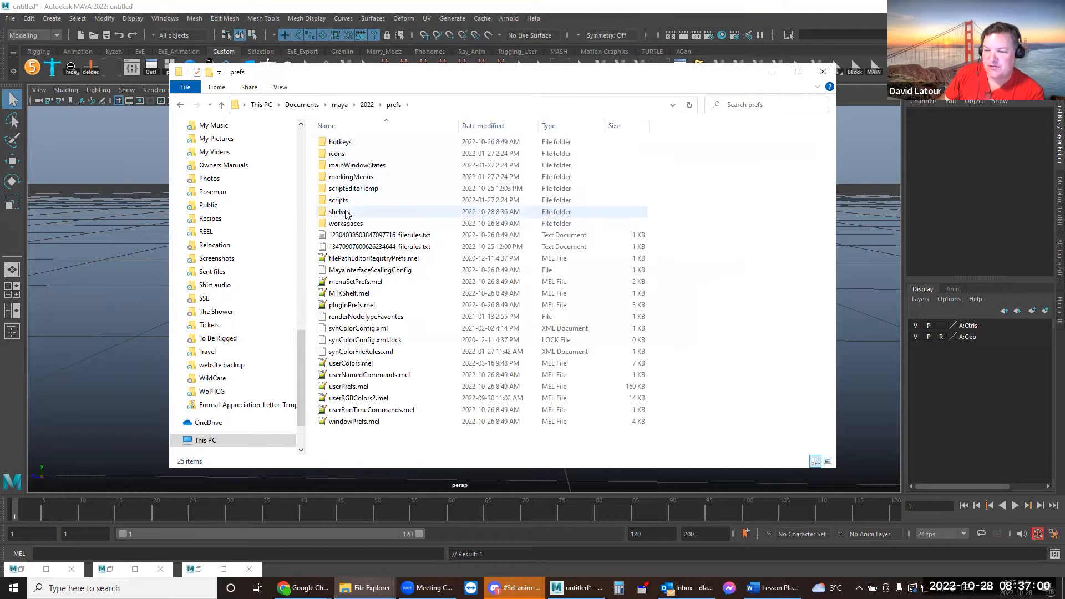
double_click(345, 212)
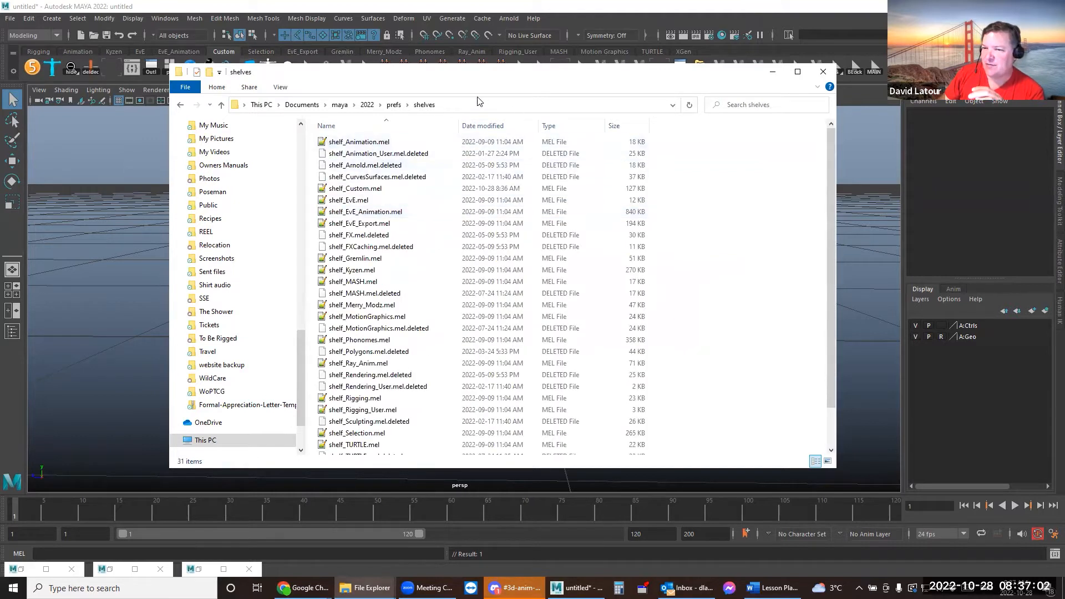
Look through the saved shelf files and open shelf_Custom.mel in Notepad++
scroll(344, 258, "down", 1)
scroll(344, 258, "down", 1)
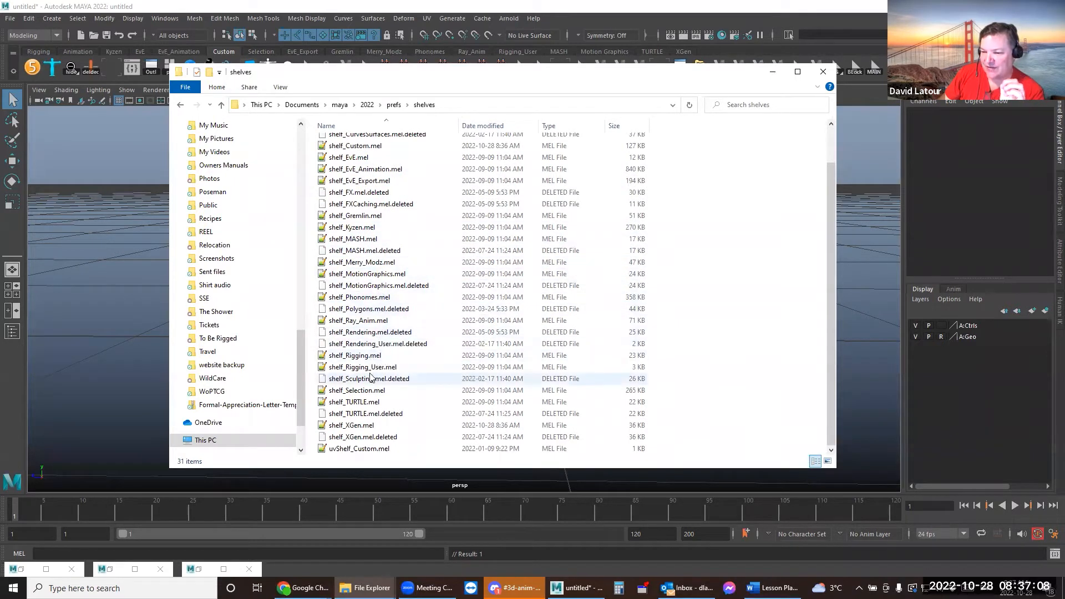
scroll(361, 189, "up", 1)
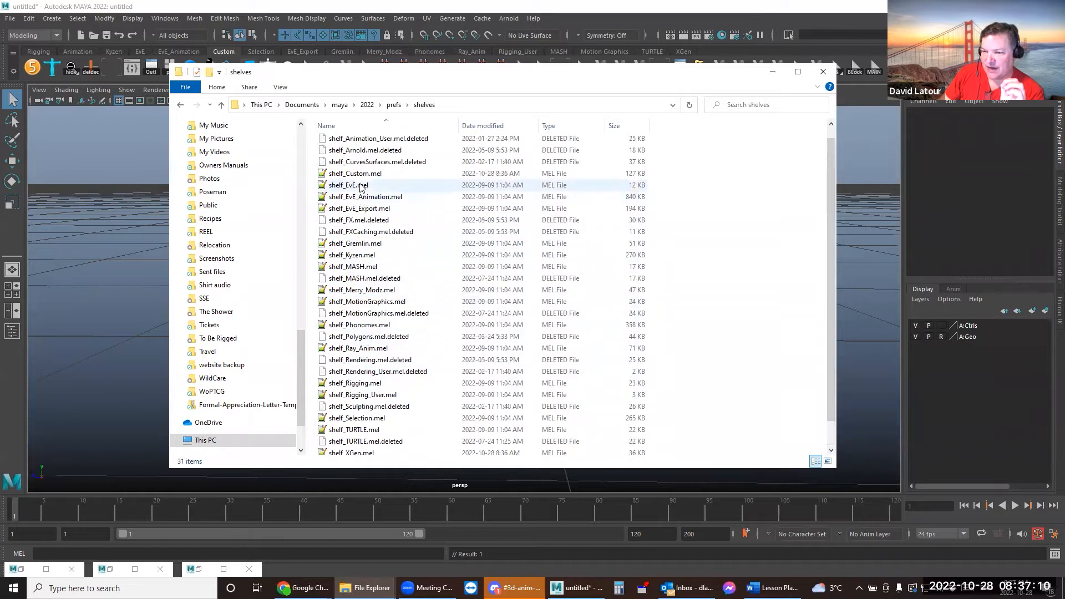
left_click(359, 175)
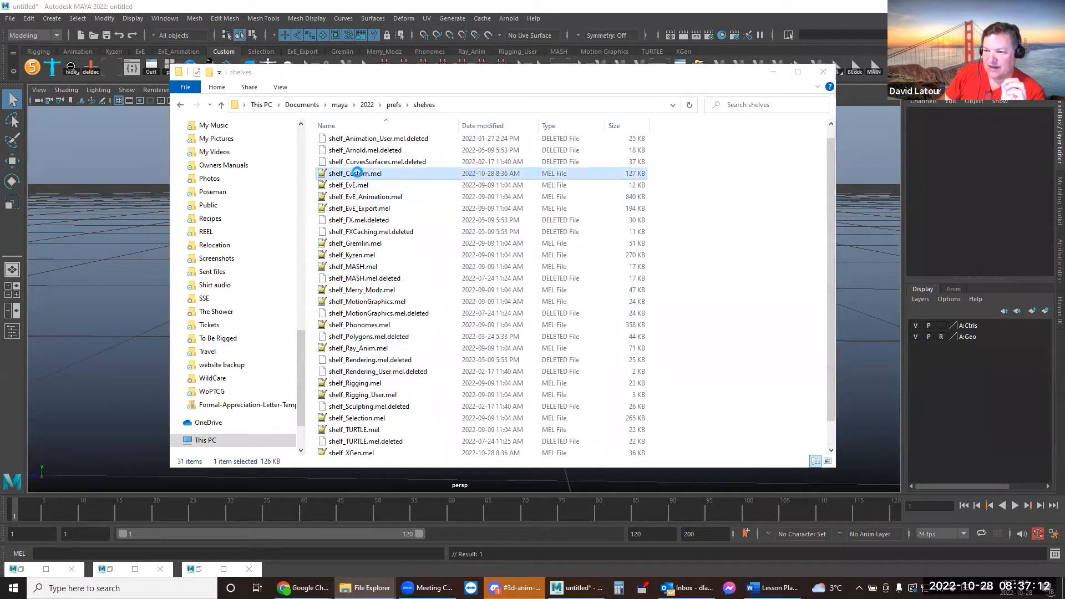
Examine the shelfButton entries at the end of shelf_Custom.mel, including the MAIN button's popup menu item commands
scroll(356, 238, "down", 6)
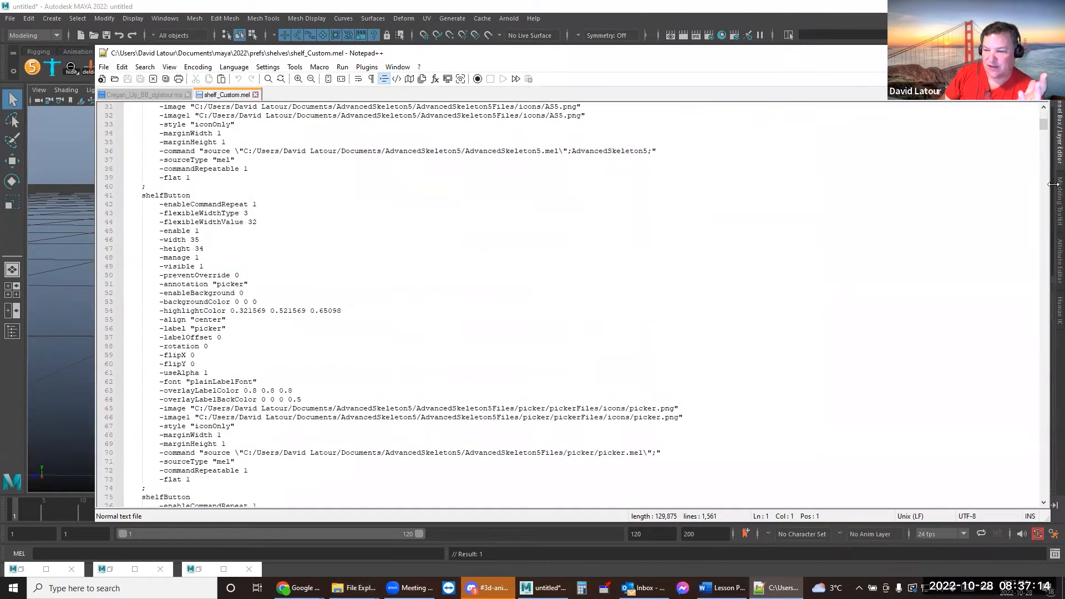
left_click_drag(1044, 129, 1043, 484)
scroll(497, 341, "up", 19)
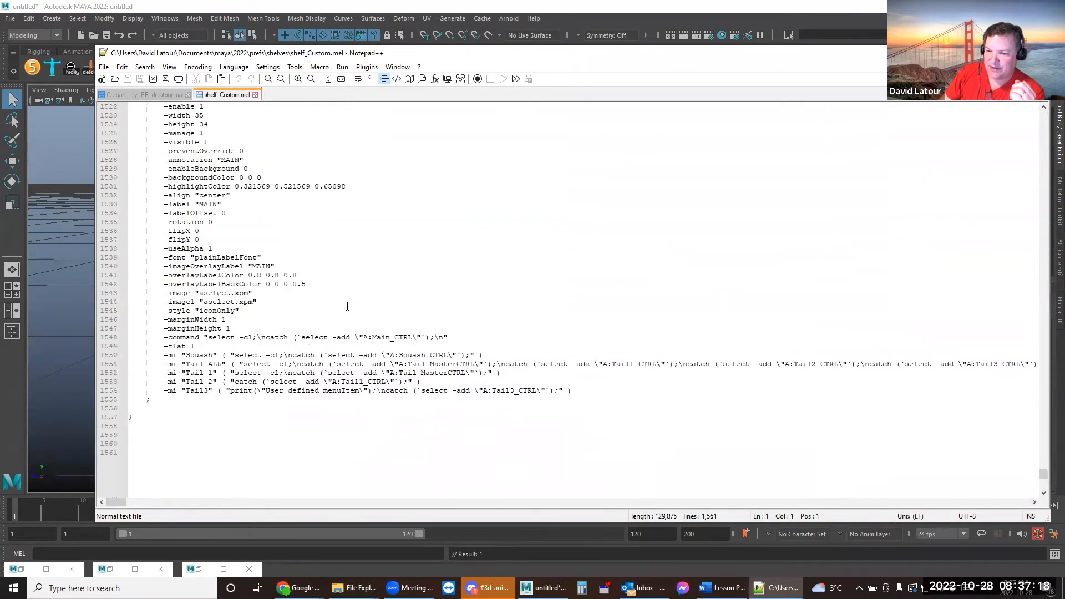
scroll(222, 256, "up", 9)
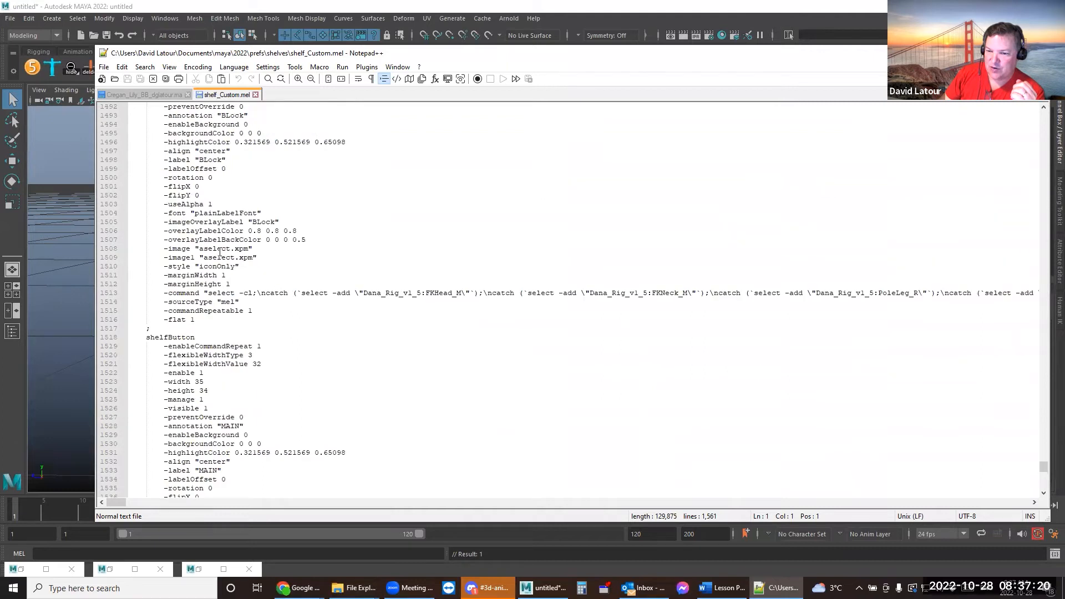
scroll(216, 245, "up", 18)
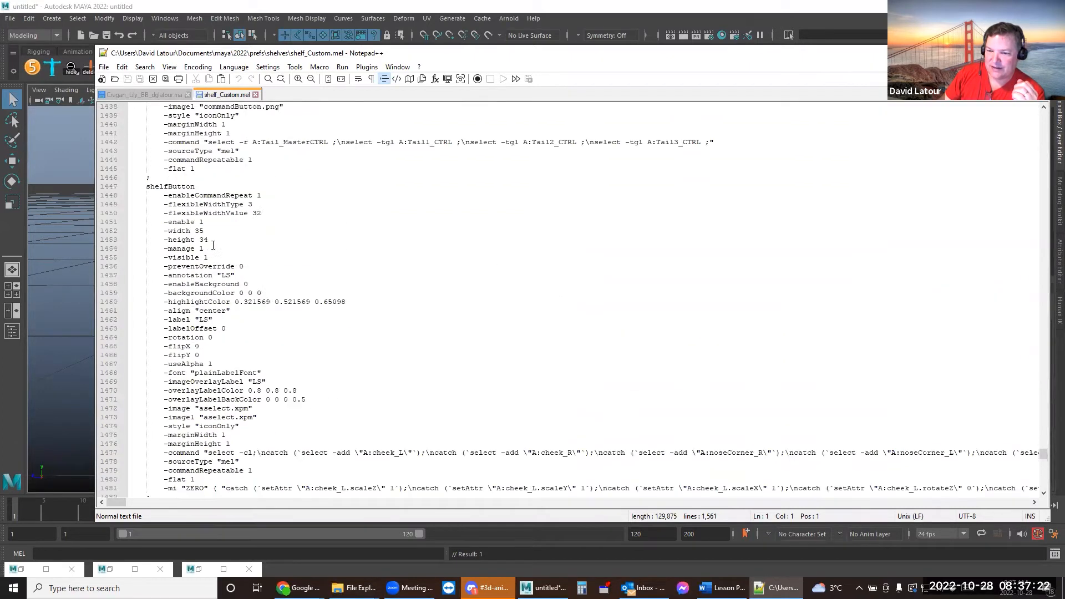
Examine the earlier shelfButton entries in shelf_Custom.mel, including the C, PM main and select buttons and their commands
scroll(213, 245, "up", 19)
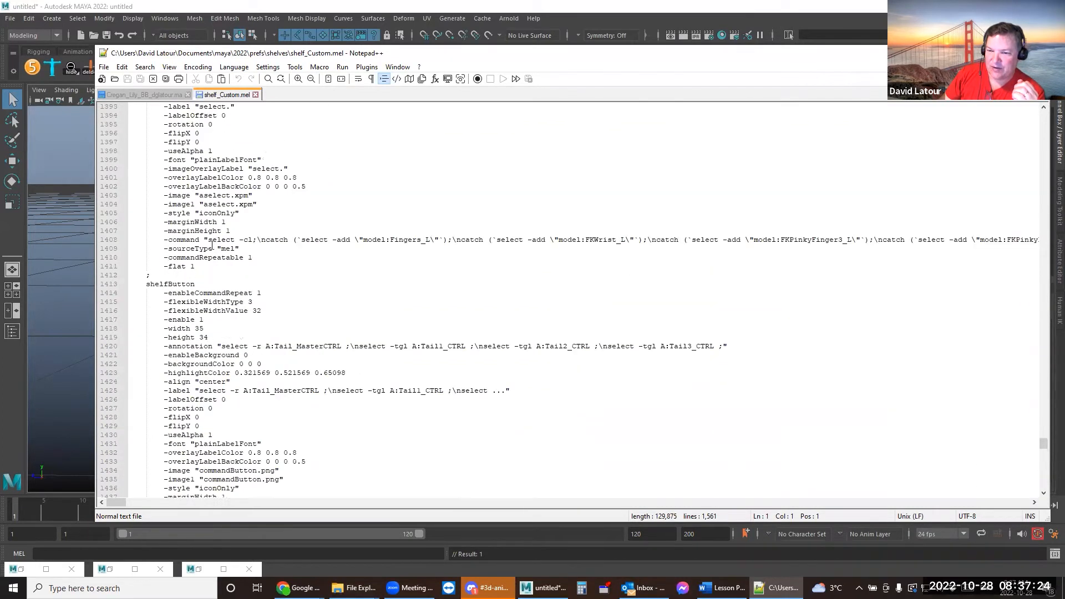
scroll(211, 245, "up", 20)
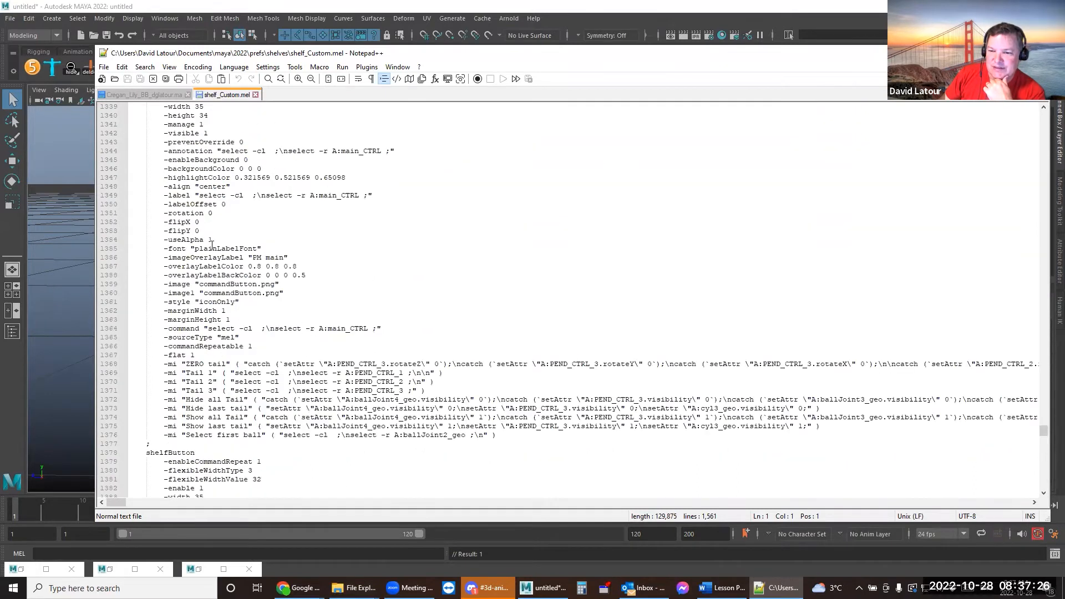
scroll(212, 244, "up", 4)
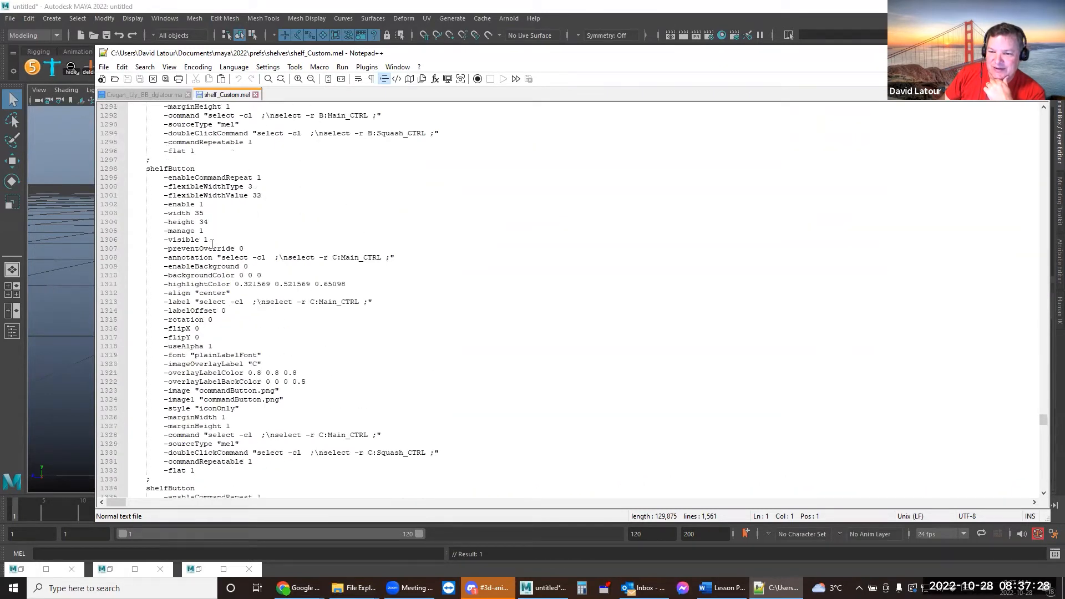
scroll(212, 244, "down", 2)
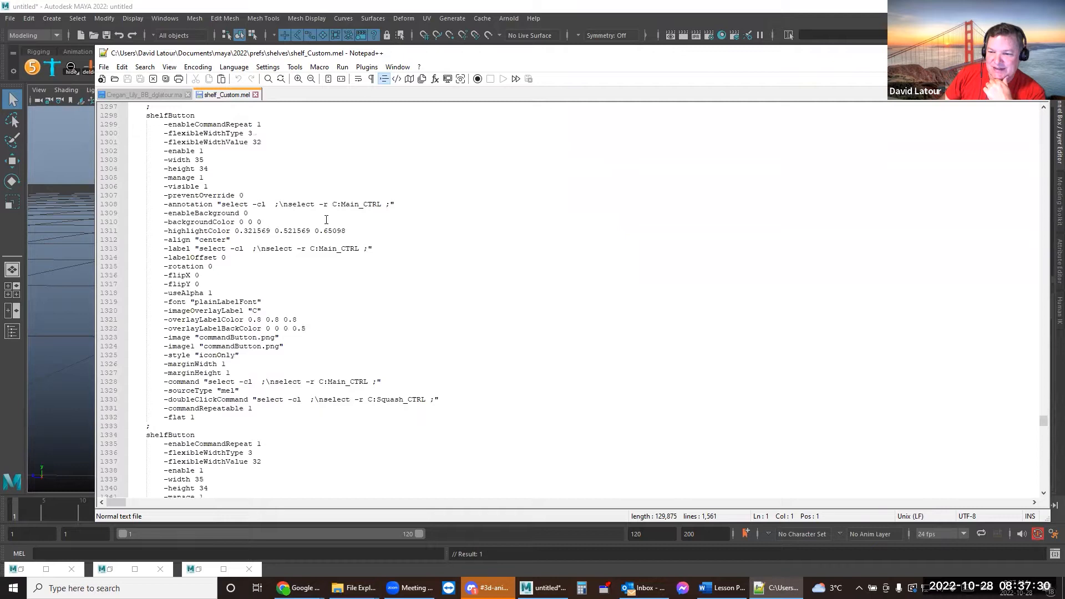
scroll(340, 227, "down", 12)
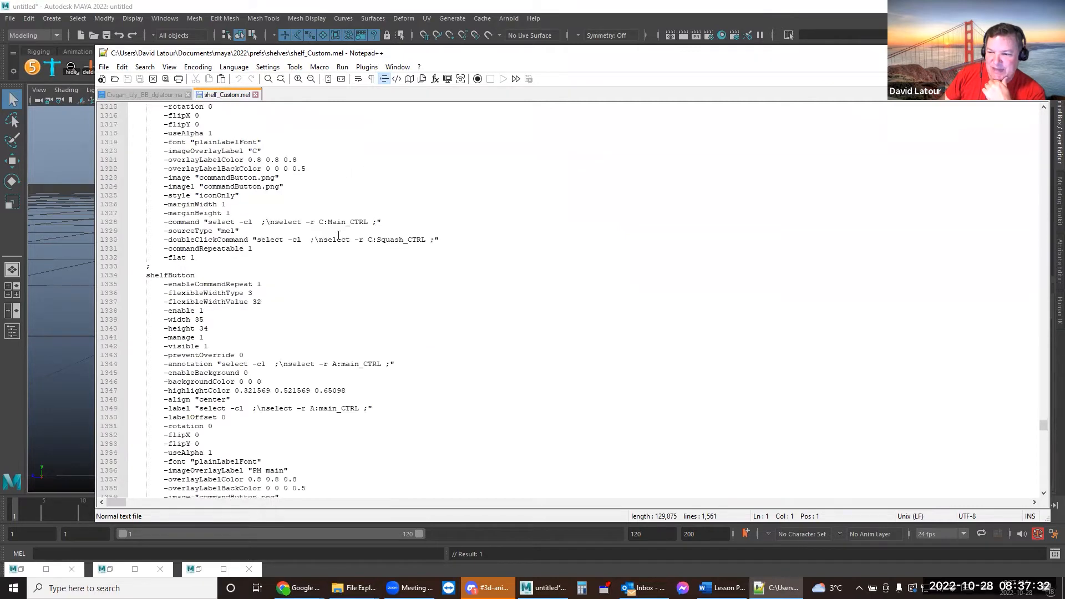
scroll(349, 217, "down", 13)
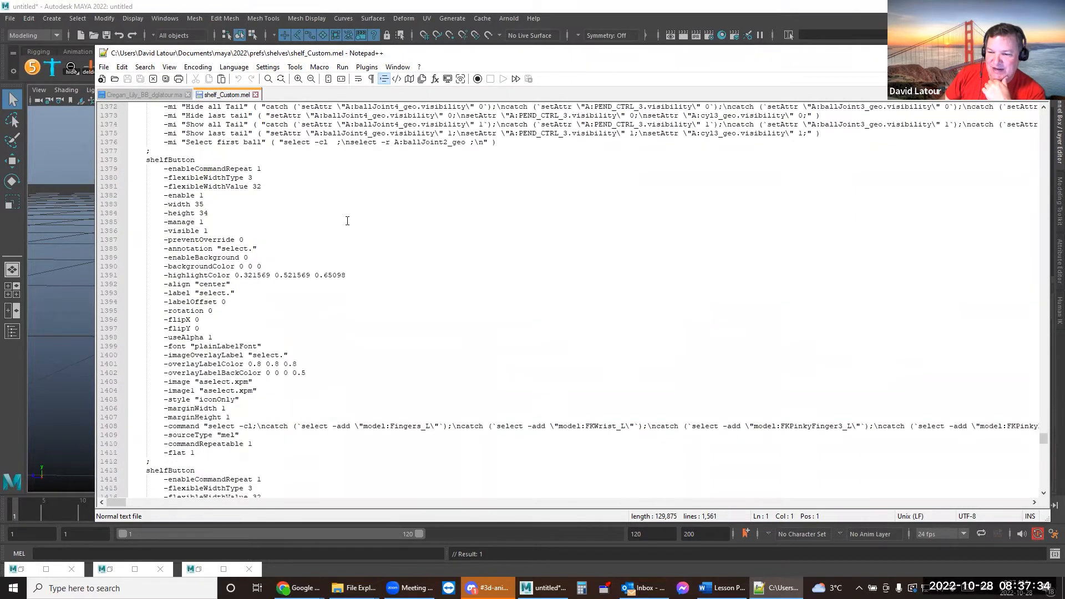
scroll(323, 216, "down", 5)
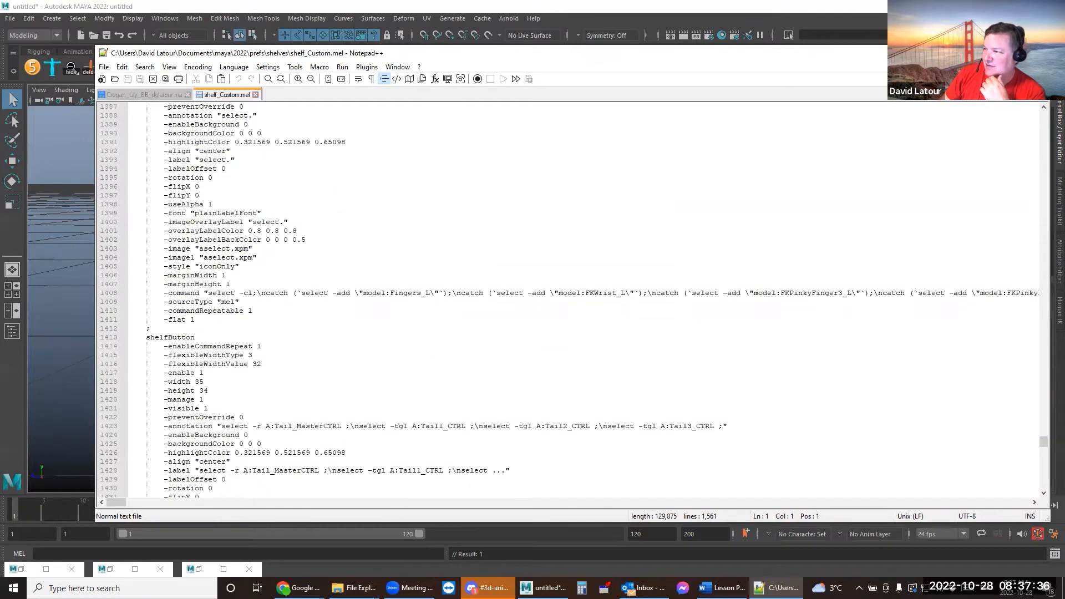
Return from Notepad++ to File Explorer, show the prefs folder that contains shelves, and close that window
left_click(1037, 53)
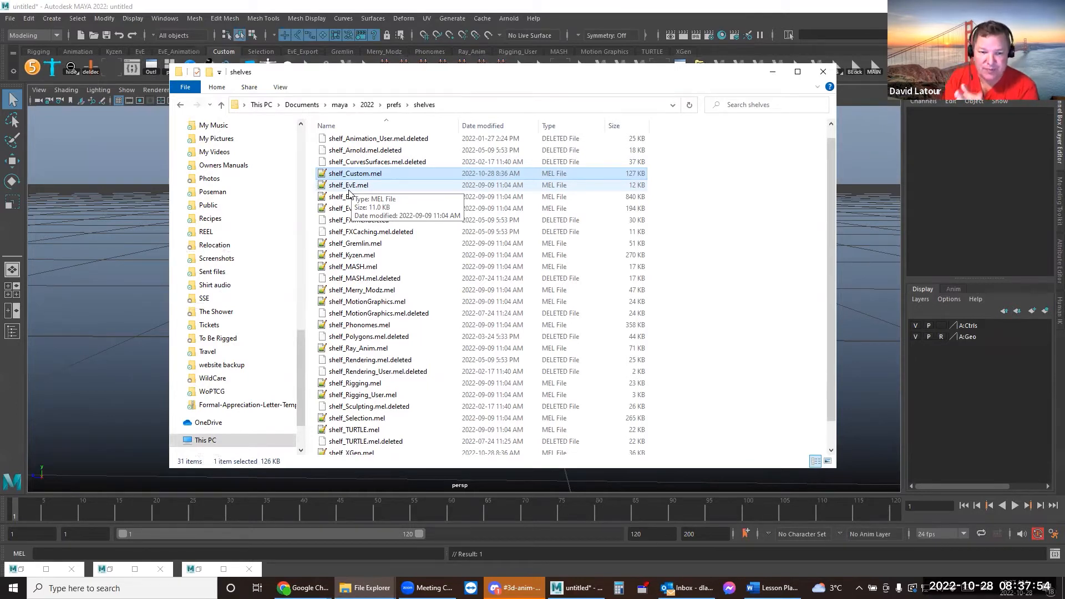
left_click(394, 105)
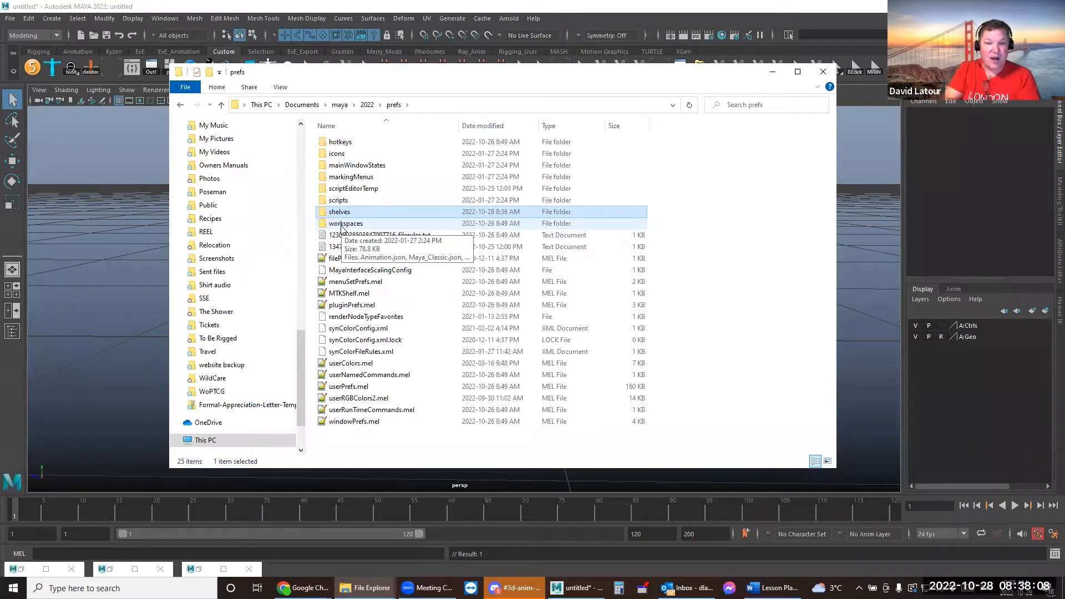
left_click(819, 72)
Save all shelves again and close the remaining Dropbox window of File Explorer
left_click(11, 72)
left_click(26, 158)
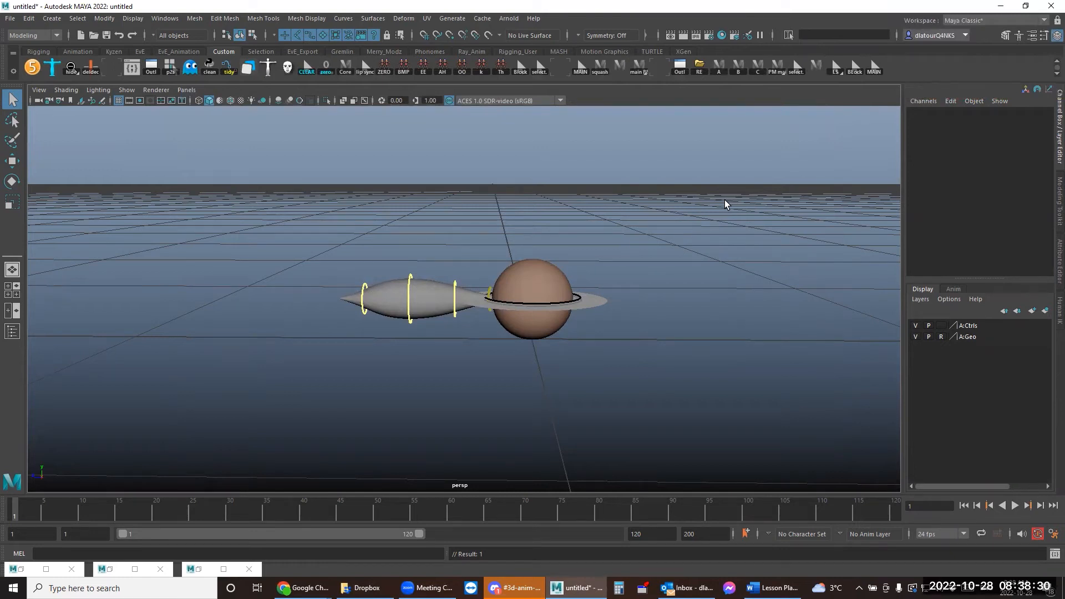
mouse_move(363, 588)
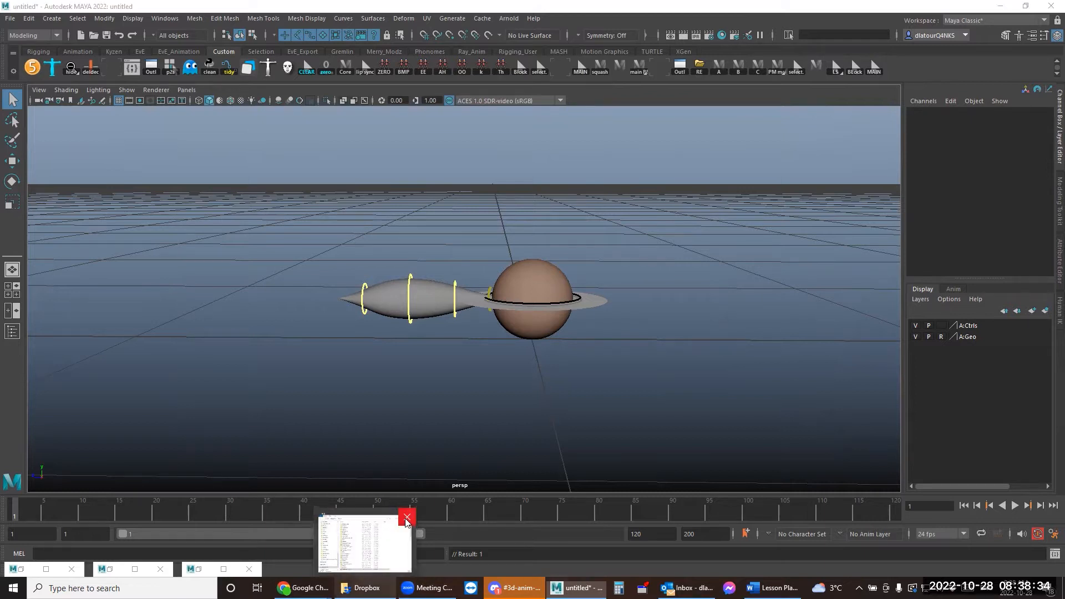
left_click(406, 519)
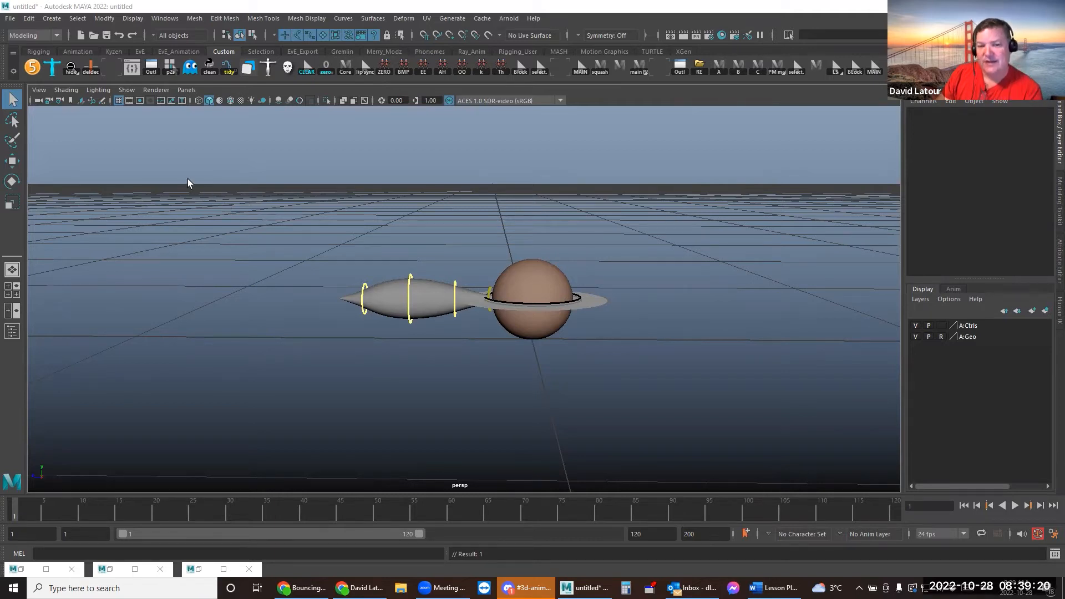
left_click(13, 73)
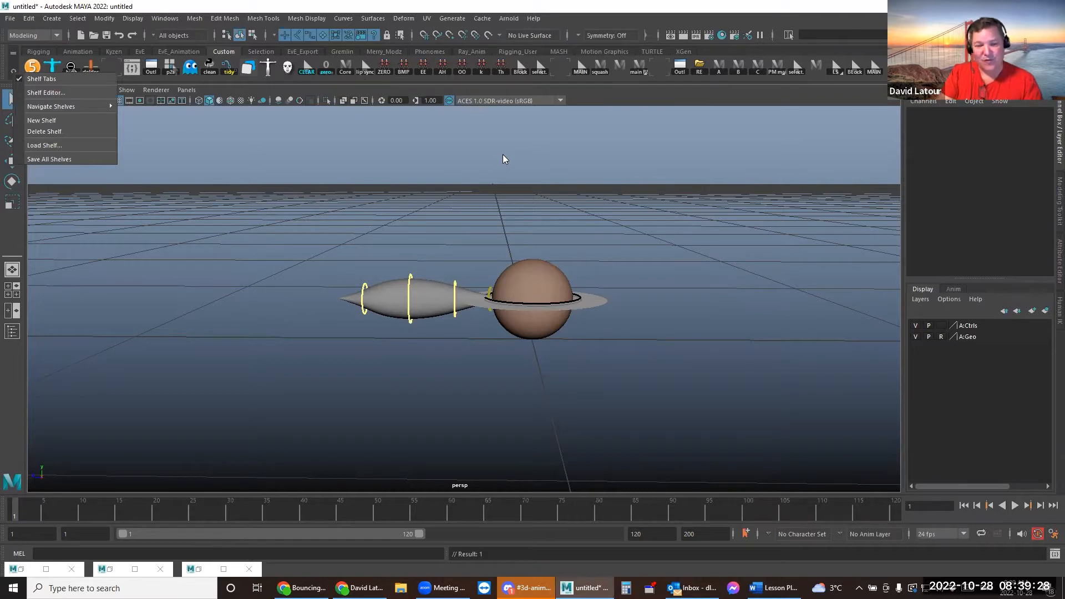
left_click(330, 173)
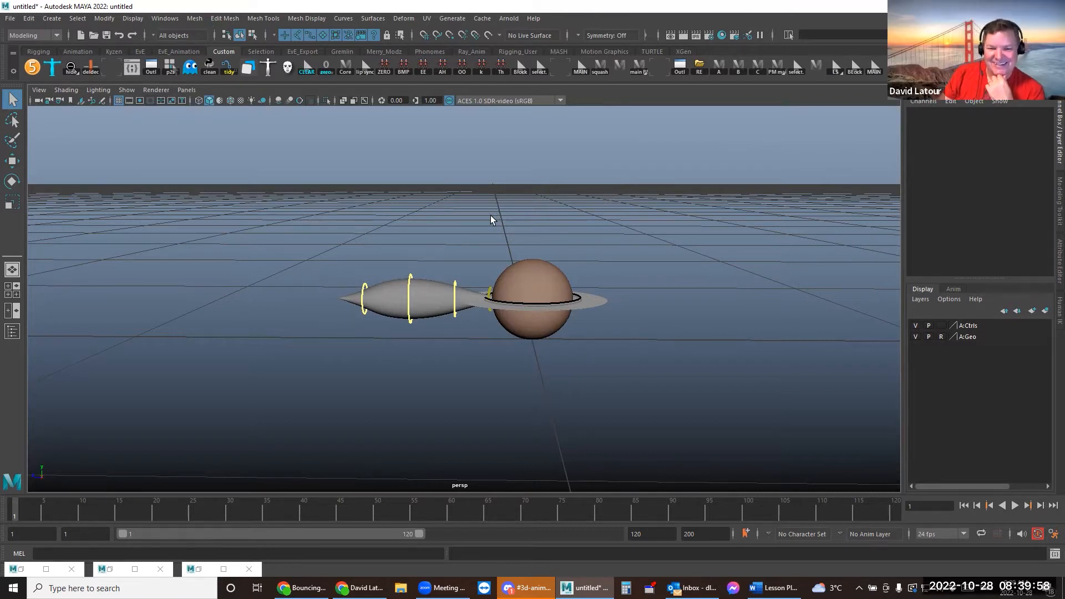
Compare the namespace of the Mooly_Ball_v1.3.ma reference with the prefix in the MAIN shelf button's command, and close both editors
left_click(11, 19)
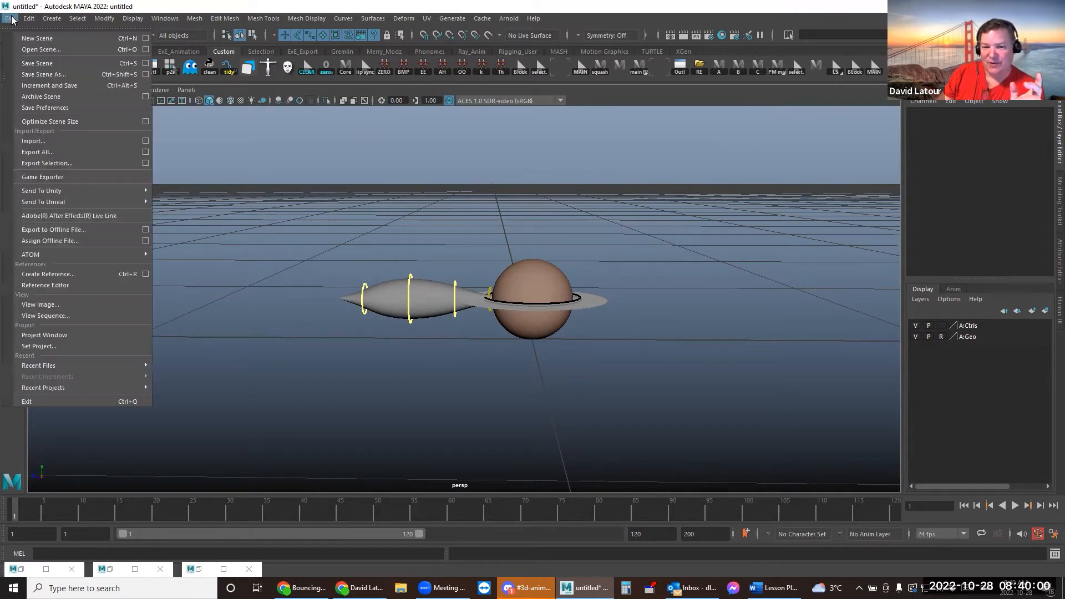
left_click(44, 285)
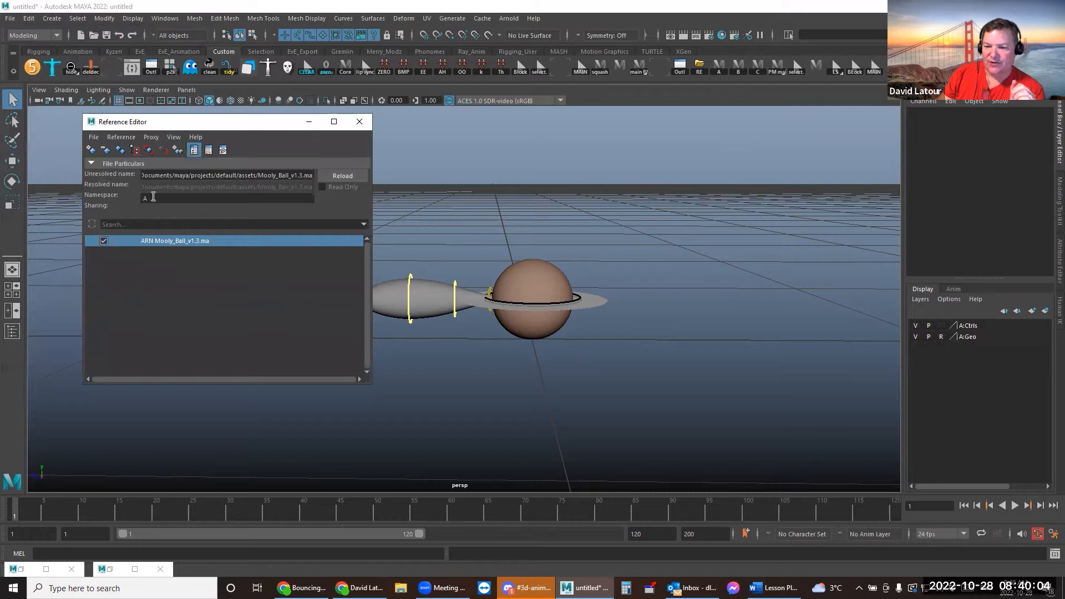
double_click(156, 200)
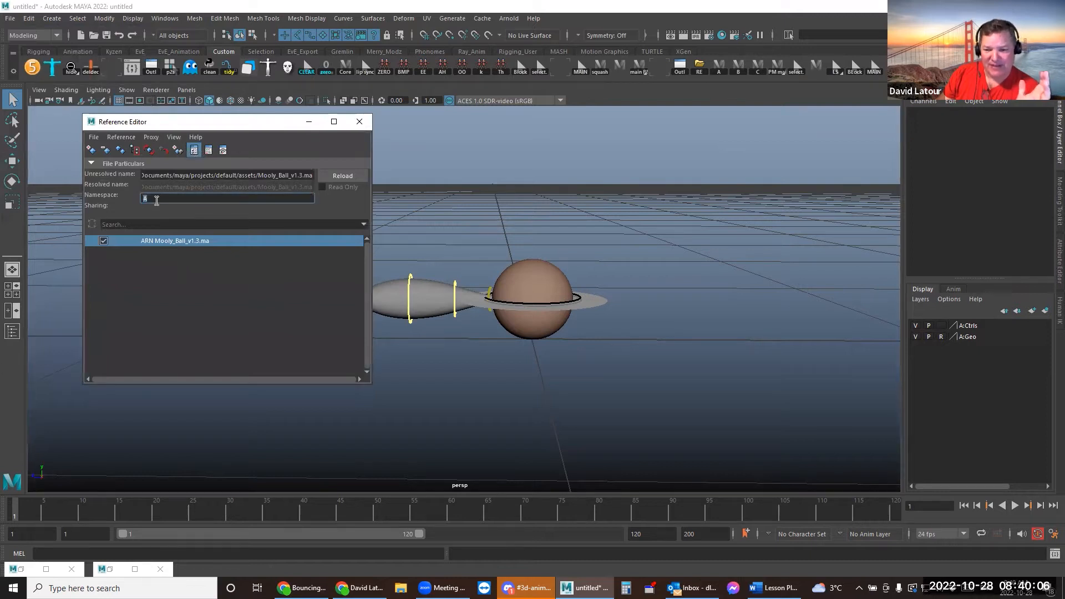
right_click(879, 67)
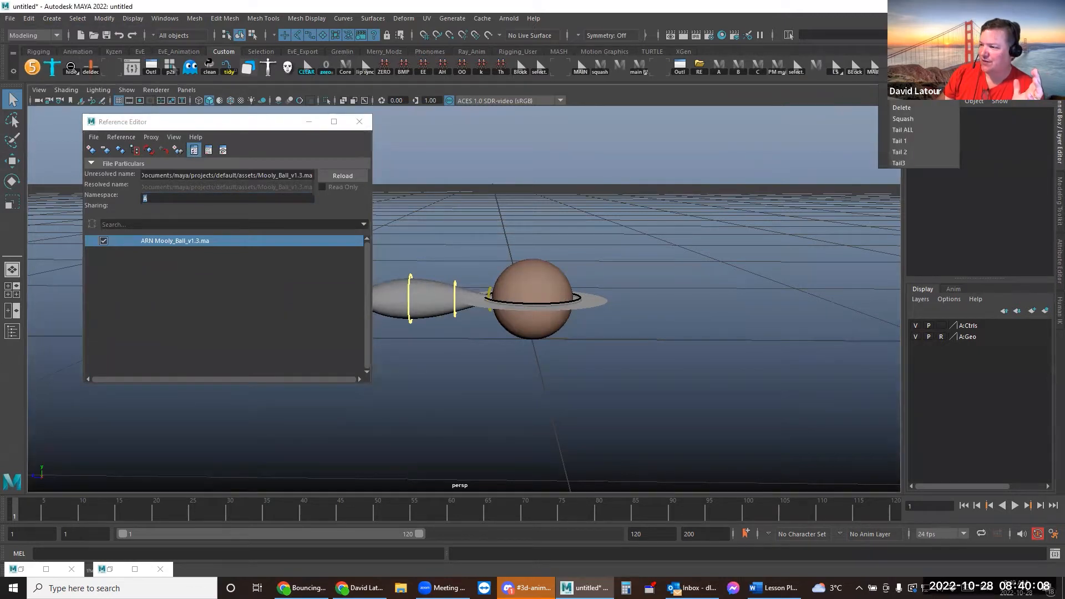
left_click(900, 85)
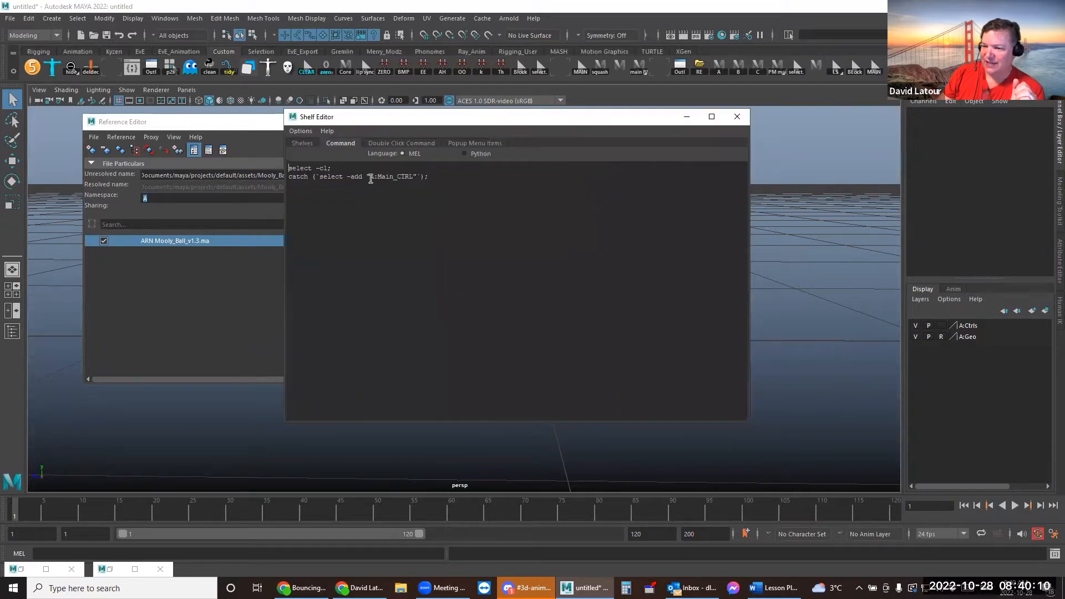
double_click(372, 177)
left_click(157, 241)
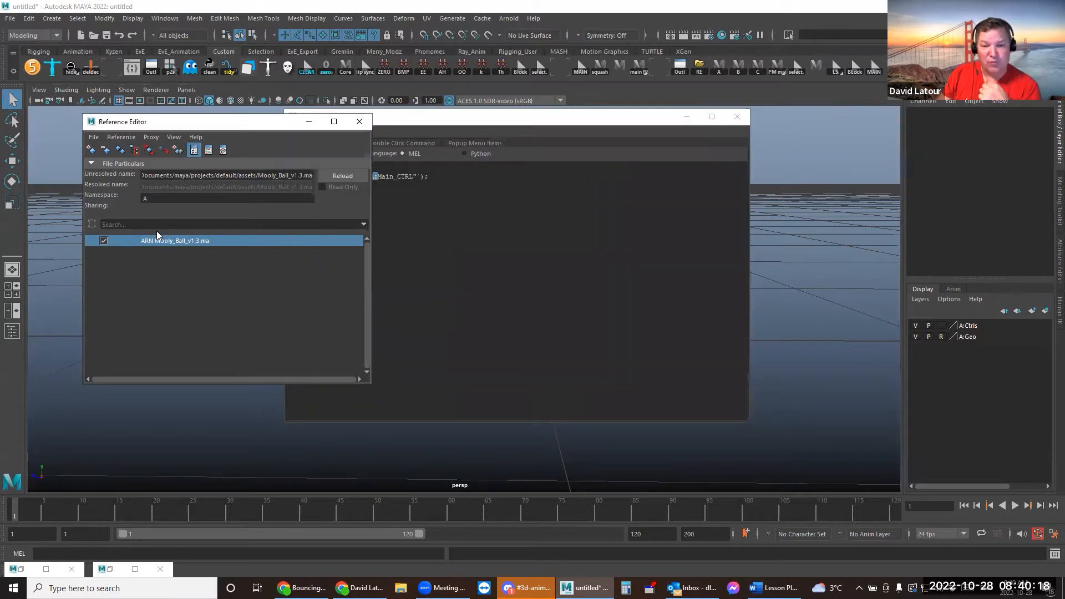
left_click(359, 121)
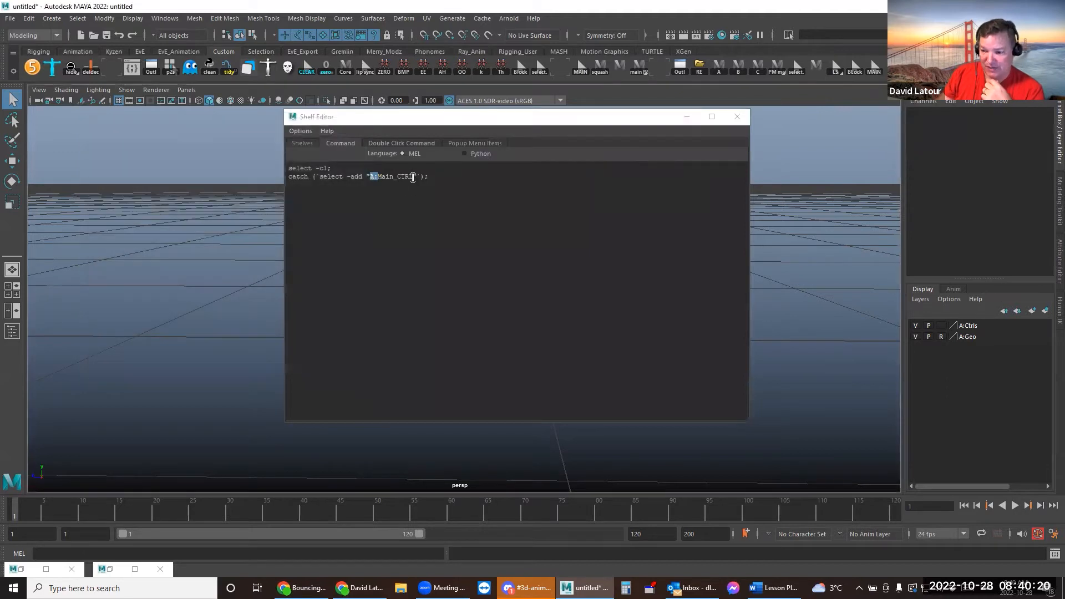
left_click(736, 116)
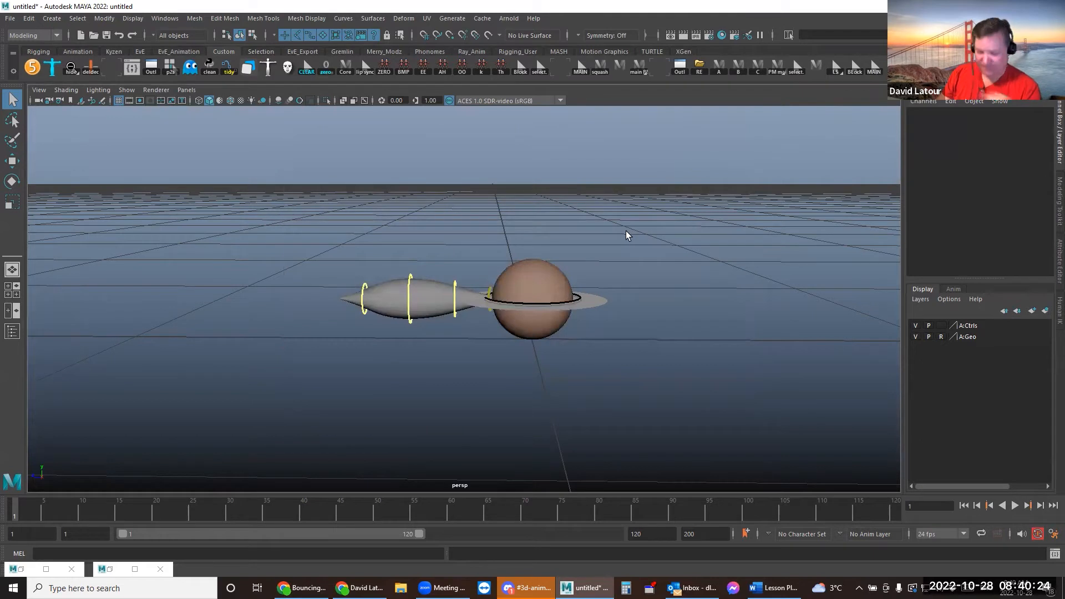
Turn on textured shading for the viewport and set the animation end frame to 20
key("6")
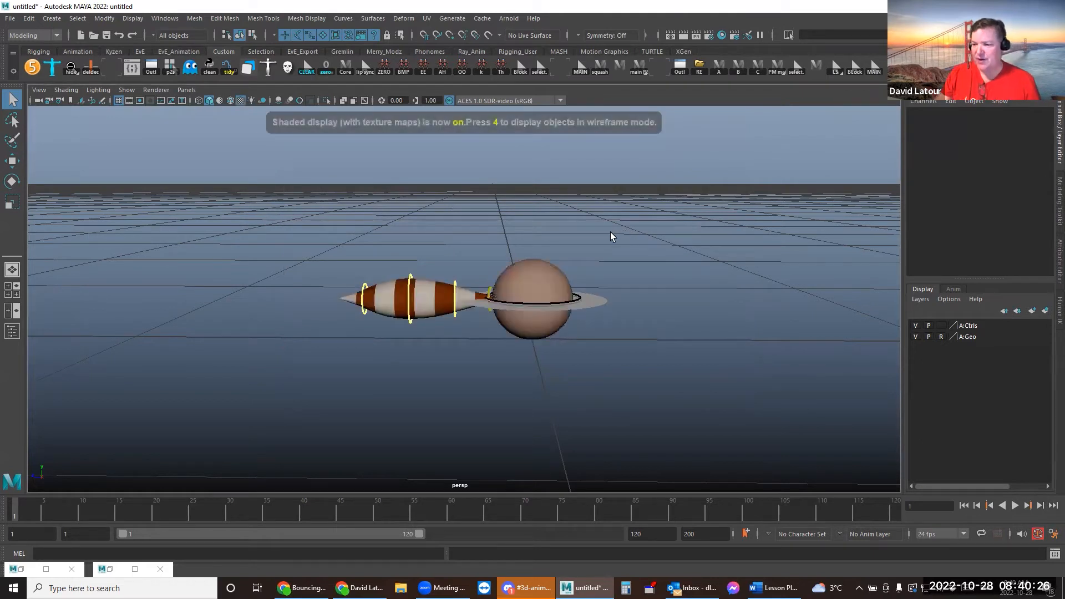
double_click(700, 533)
type("20")
key("Return")
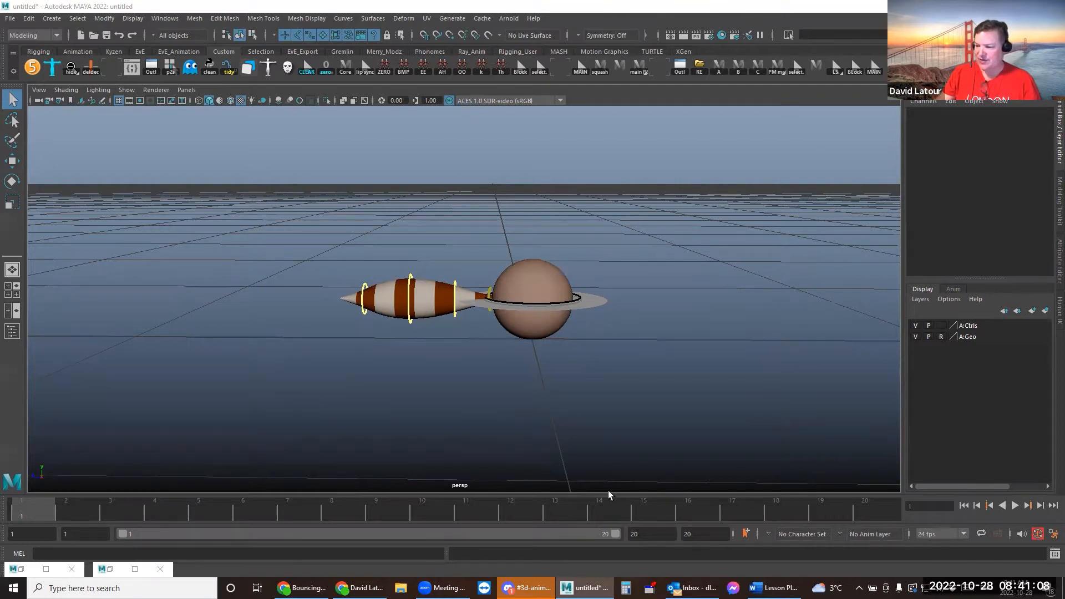
Select the ball's main control, set its Show Squash attribute to 0, and clear the selection
left_click(578, 299)
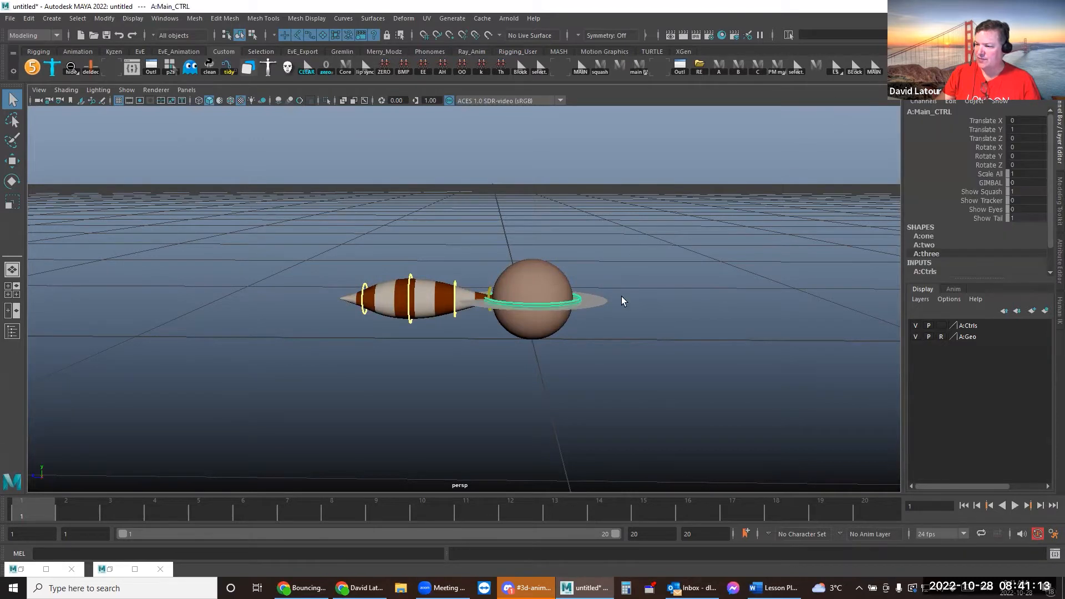
left_click(983, 192)
middle_click_drag(743, 229, 612, 247)
left_click(865, 147)
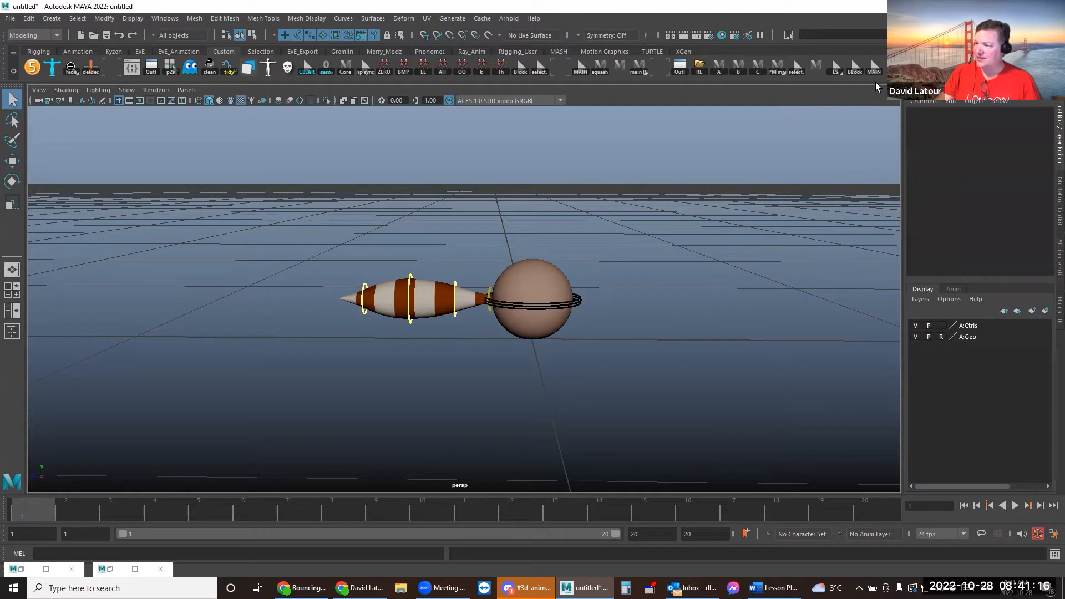
Select the hidden squash control through the MAIN shelf button's popup, try out its SQUASH attribute, and undo the change
left_click(870, 71)
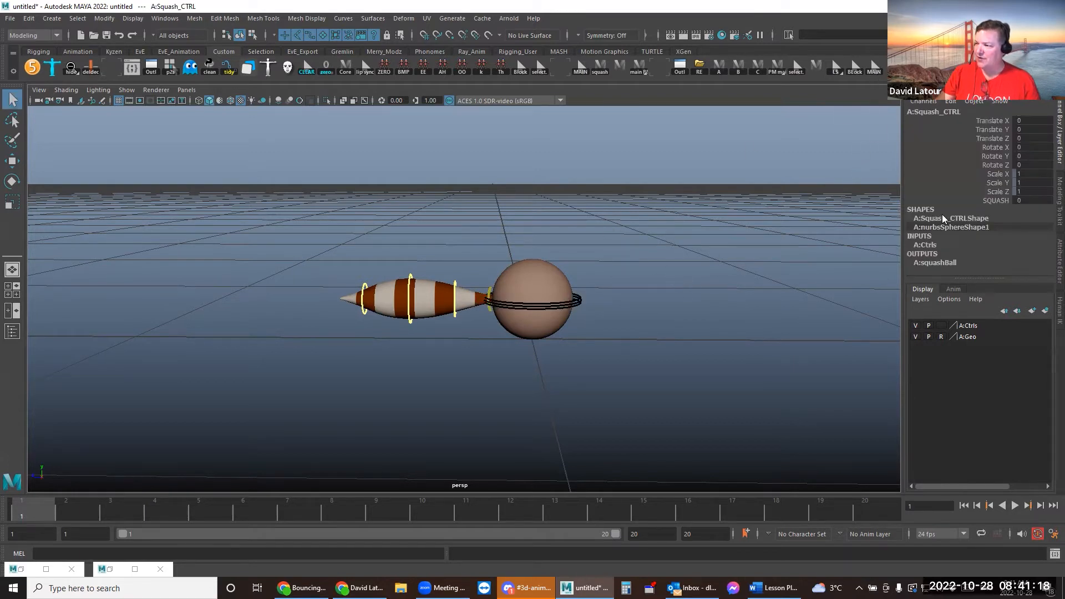
left_click(993, 200)
middle_click_drag(580, 239, 608, 230)
key("ctrl+z")
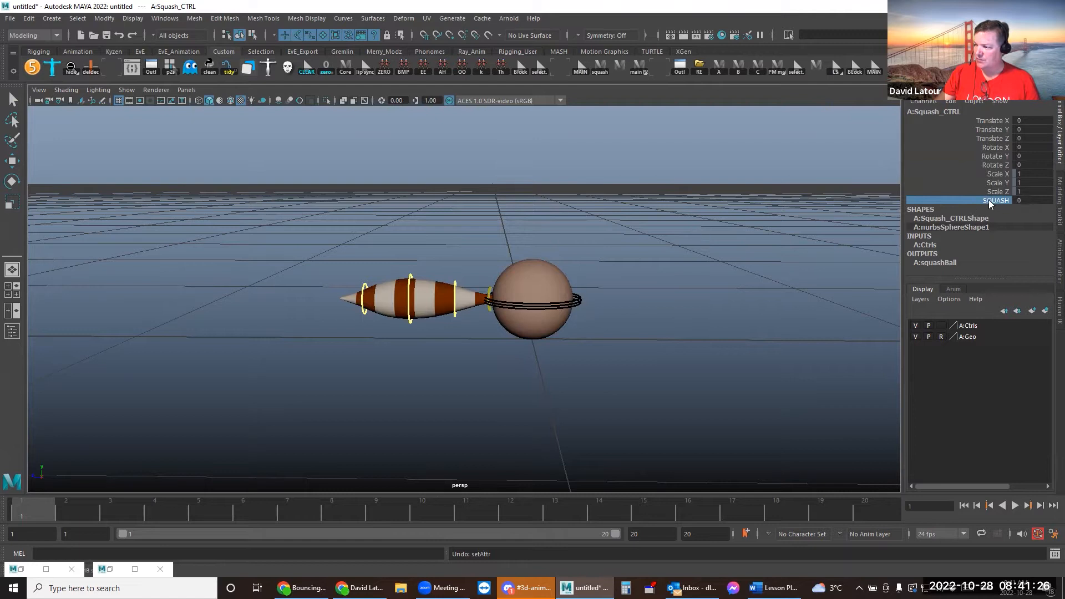
Try SQUASH at 0.6 with Rotate X at about -18.3 on the squash control, and reset both to 0
mouse_move(707, 229)
middle_mouse_down()
mouse_move(750, 238)
mouse_move(694, 239)
middle_mouse_up()
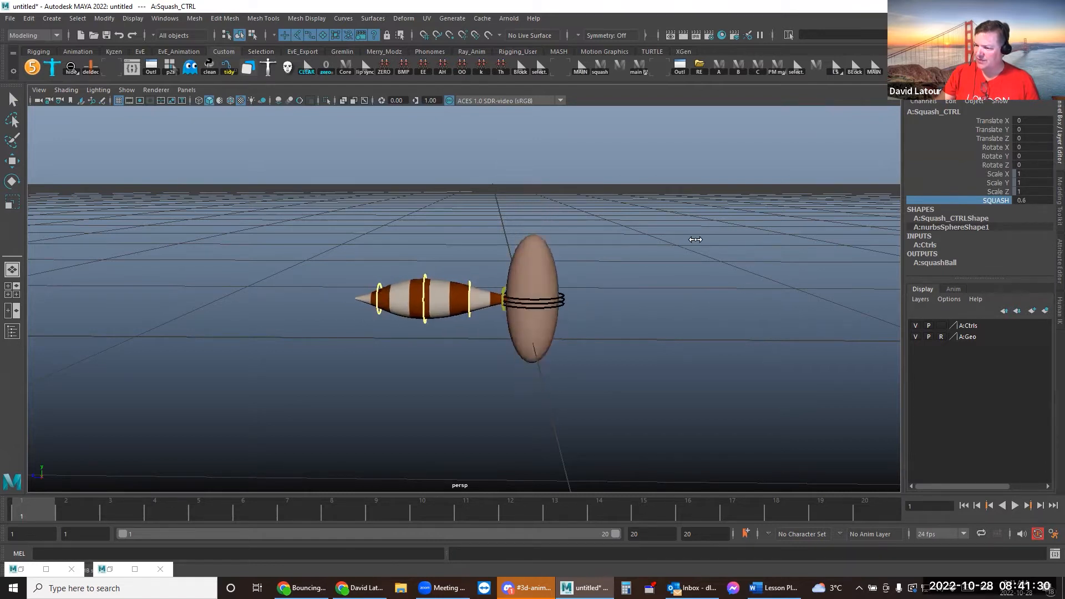
left_click(998, 146)
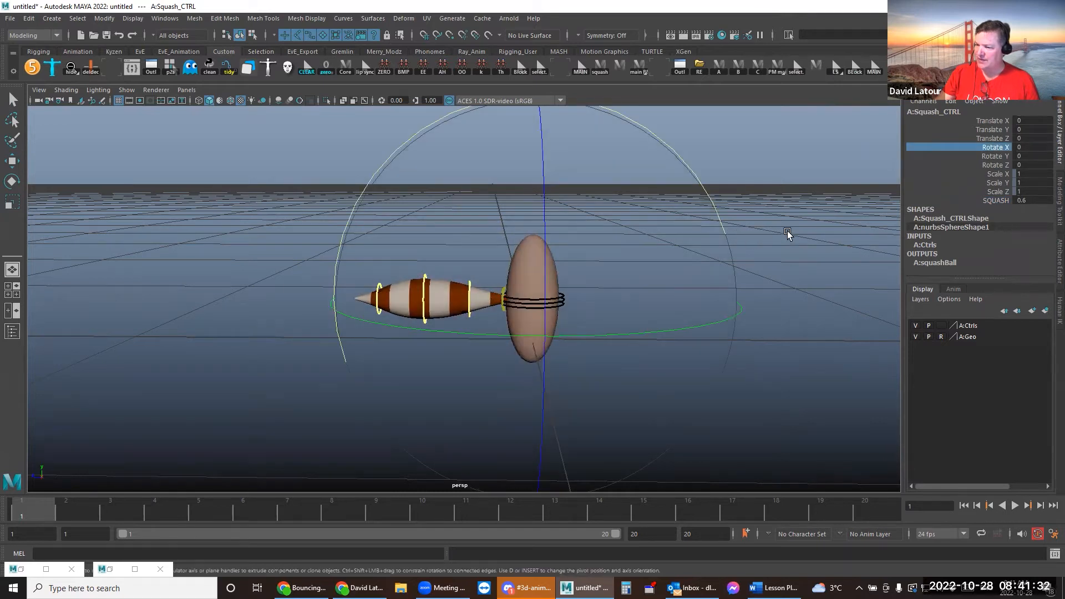
middle_click_drag(772, 207, 821, 219)
double_click(1035, 200)
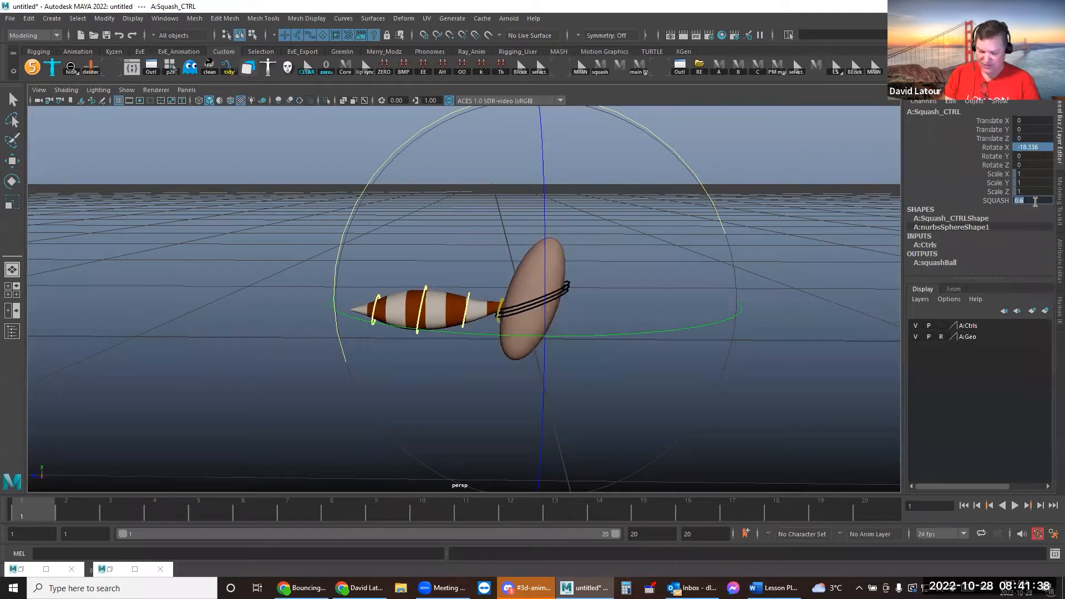
type("0")
key("Return")
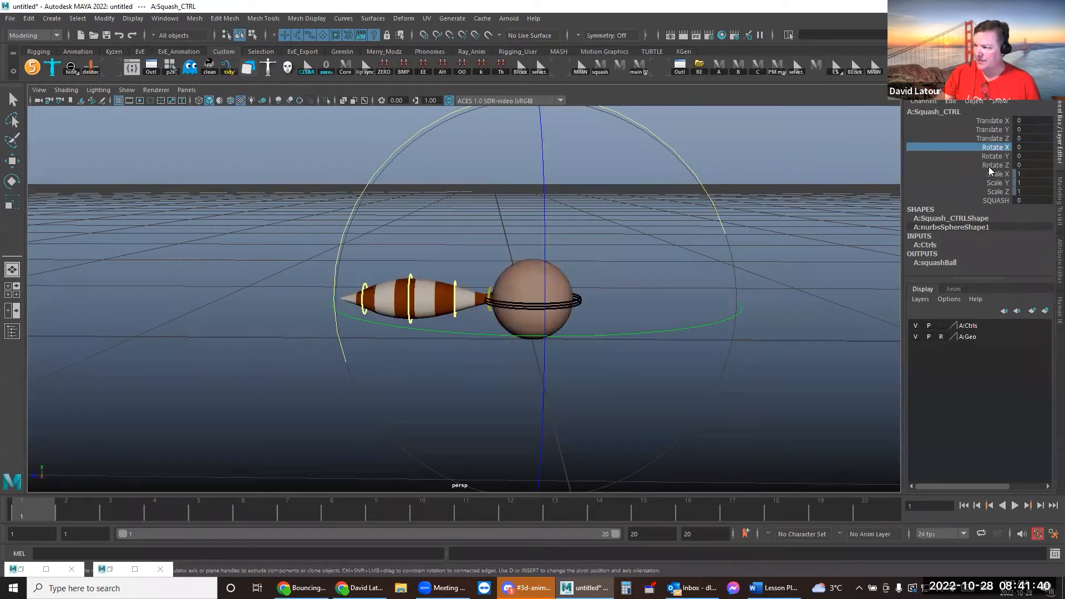
Key only Rotate X and SQUASH of the squash control at frame 1
left_click(991, 201, "ctrl")
key("s")
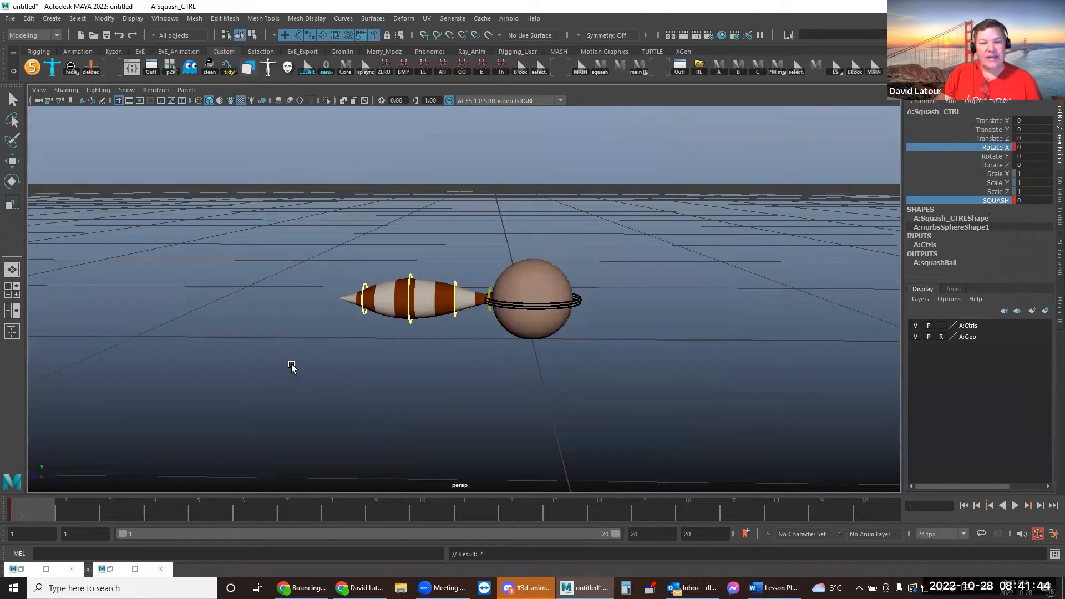
Select the ball's main control, switch to the Animation menu set, and create an editable motion trail for it
left_click(580, 301)
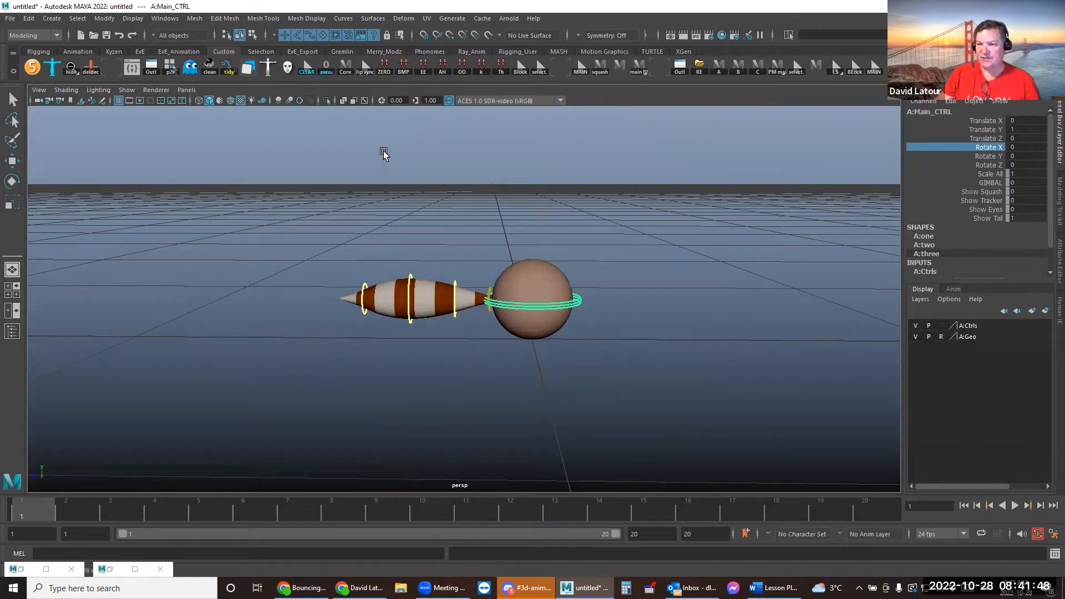
left_click(57, 34)
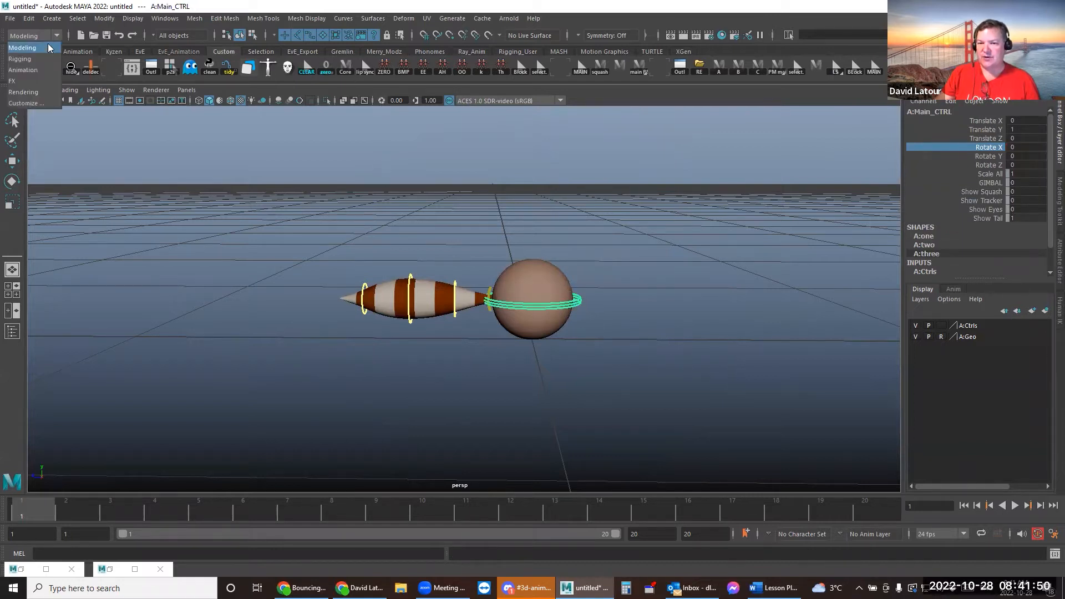
left_click(25, 63)
left_click(274, 19)
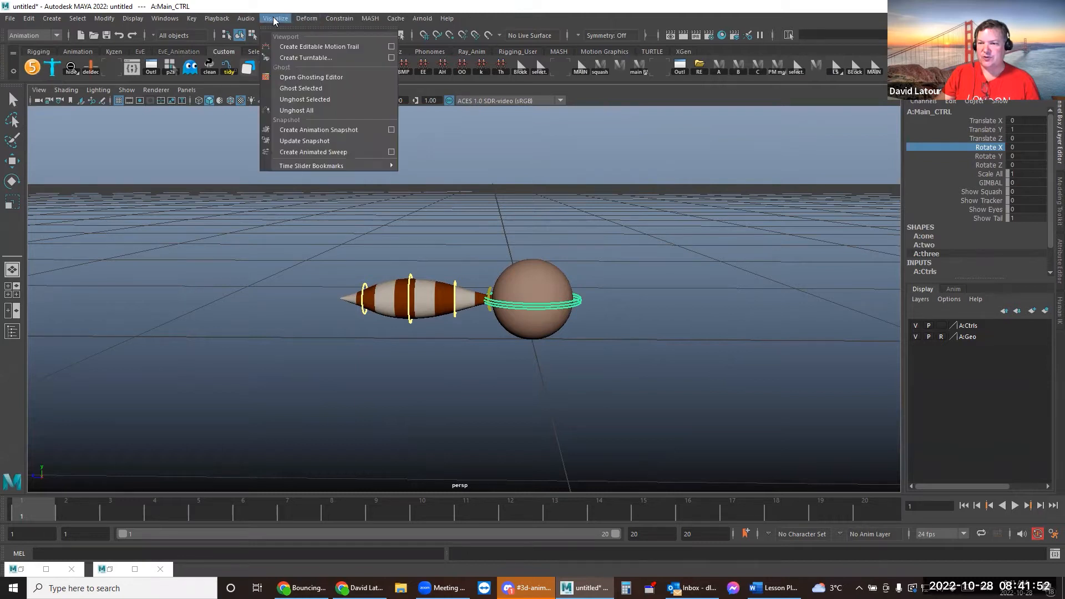
left_click(289, 48)
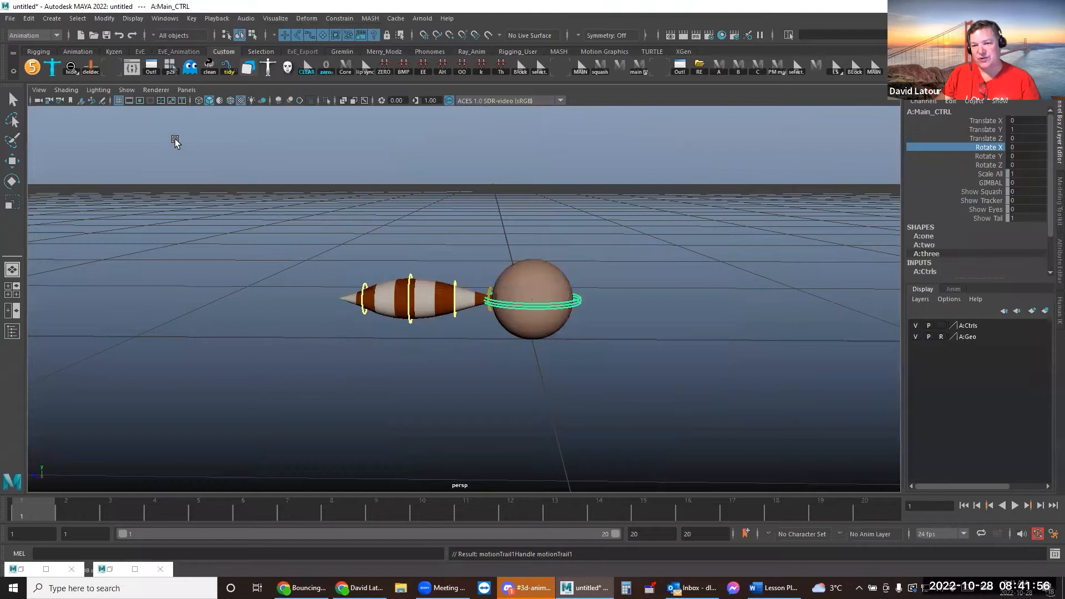
Limit the viewport's object display to NURBS curves, NURBS surfaces, polygons and motion trails
left_click(127, 90)
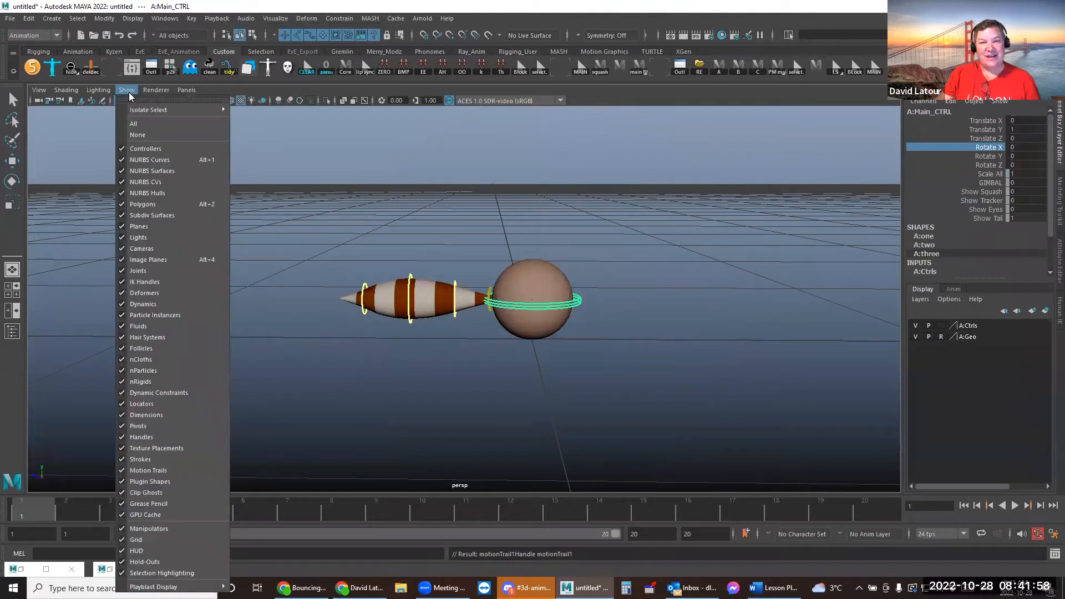
left_click(134, 135)
left_click(127, 90)
left_click(146, 161)
left_click(126, 90)
left_click(144, 205)
left_click(127, 89)
left_click(137, 124)
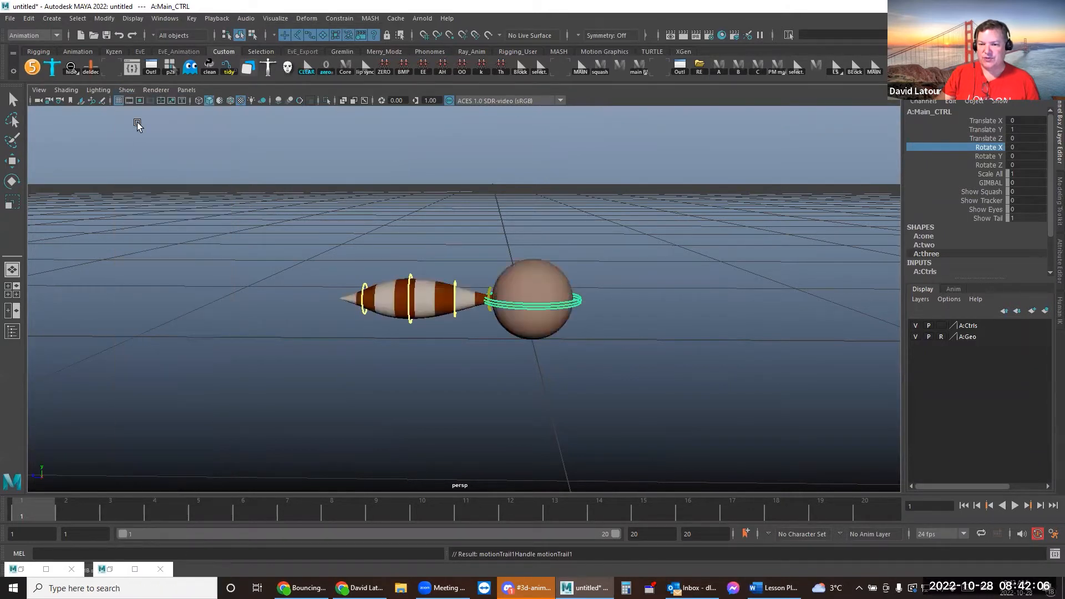
left_click(127, 90)
left_click(130, 473)
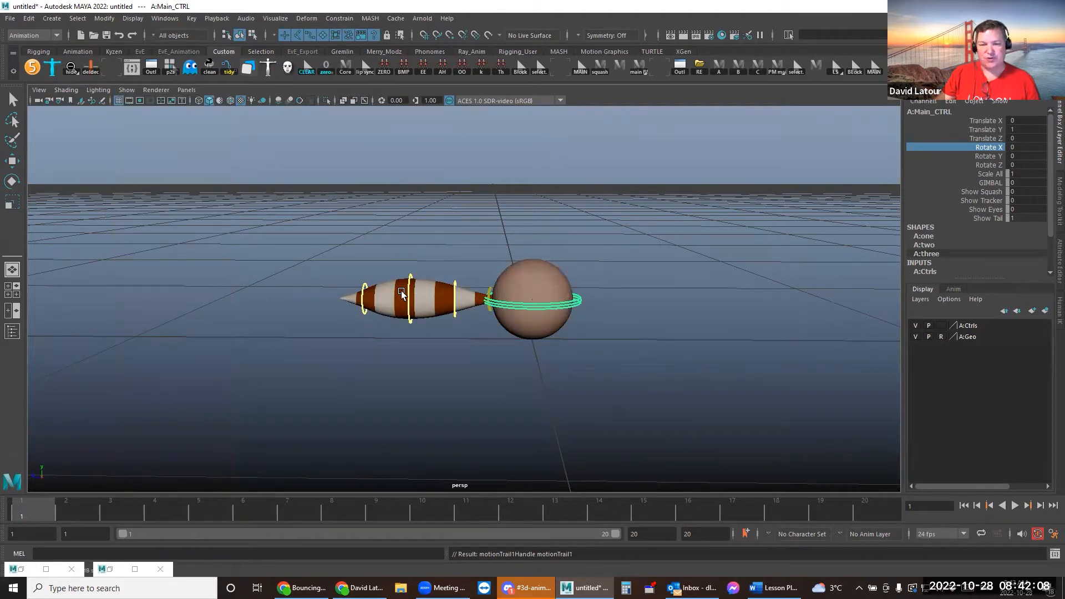
Restrict the selection mask to curves, try it by selecting the ball and tail controls, and clear the selection
left_click(283, 35)
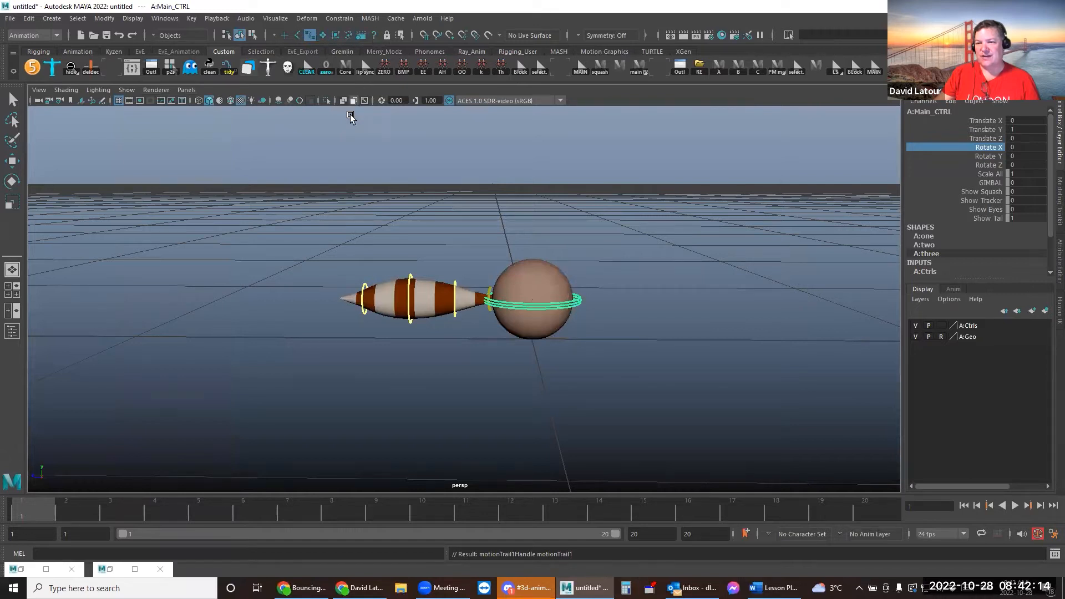
left_click(400, 220)
left_click(495, 313)
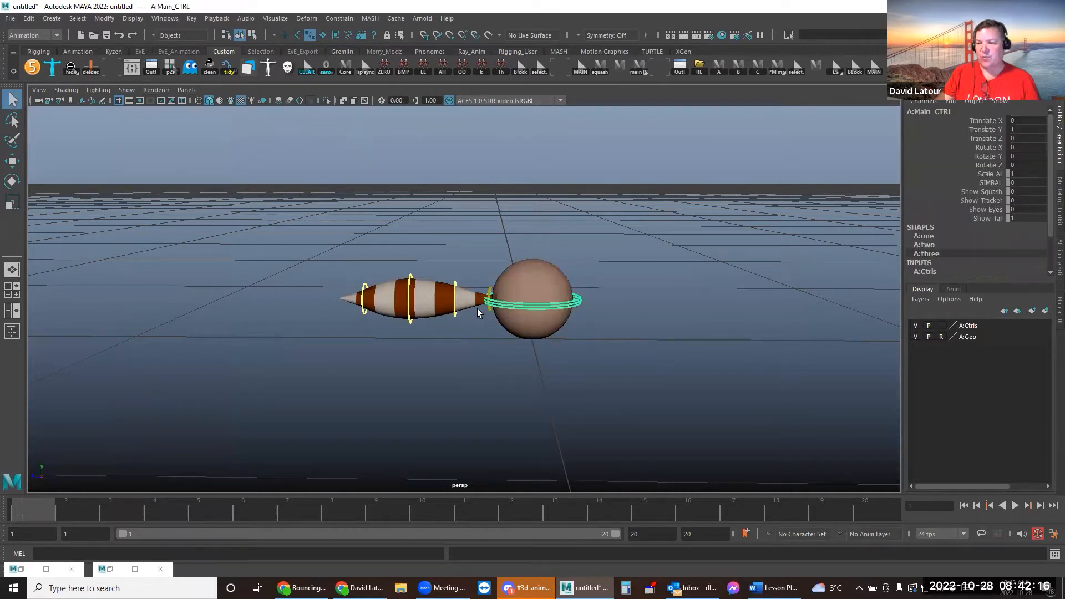
left_click(484, 314)
left_click(437, 320)
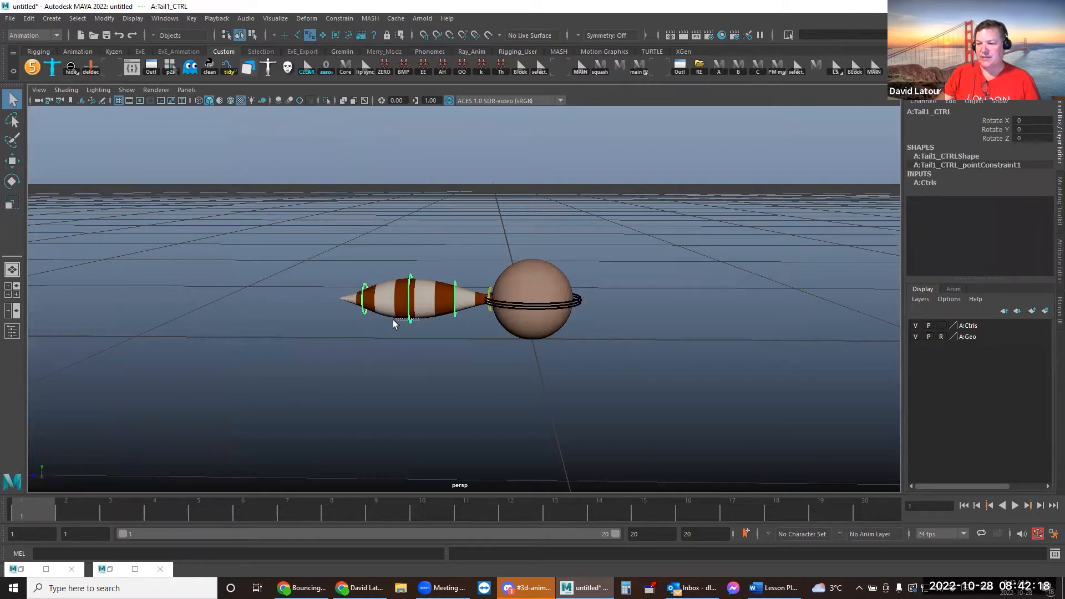
left_click(826, 208)
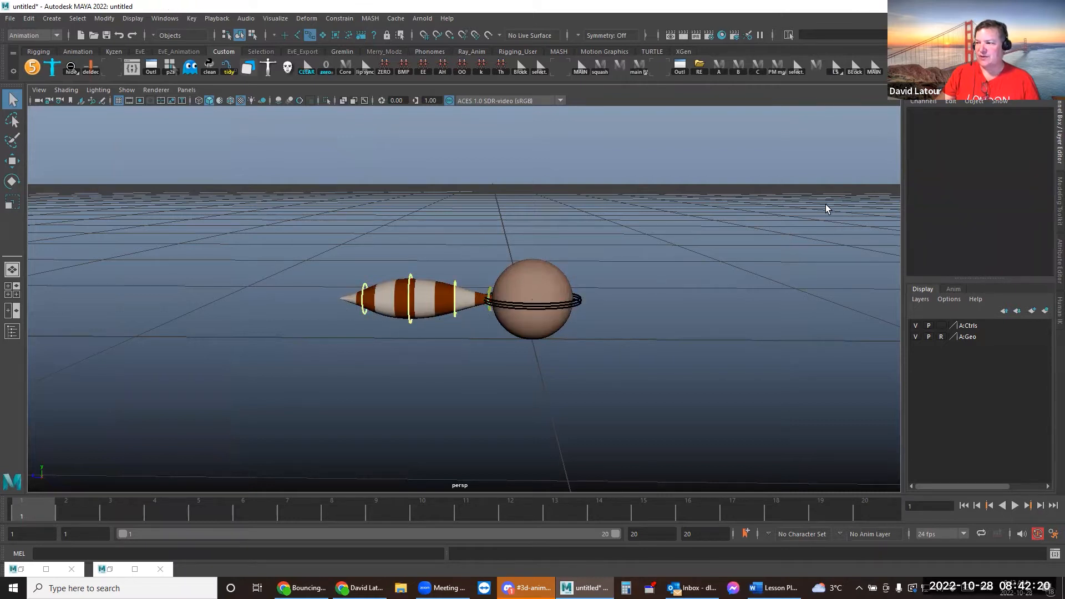
Select all the tail controls through the MAIN shelf button's popup, and clear the selection
right_click(868, 70)
left_click(898, 132)
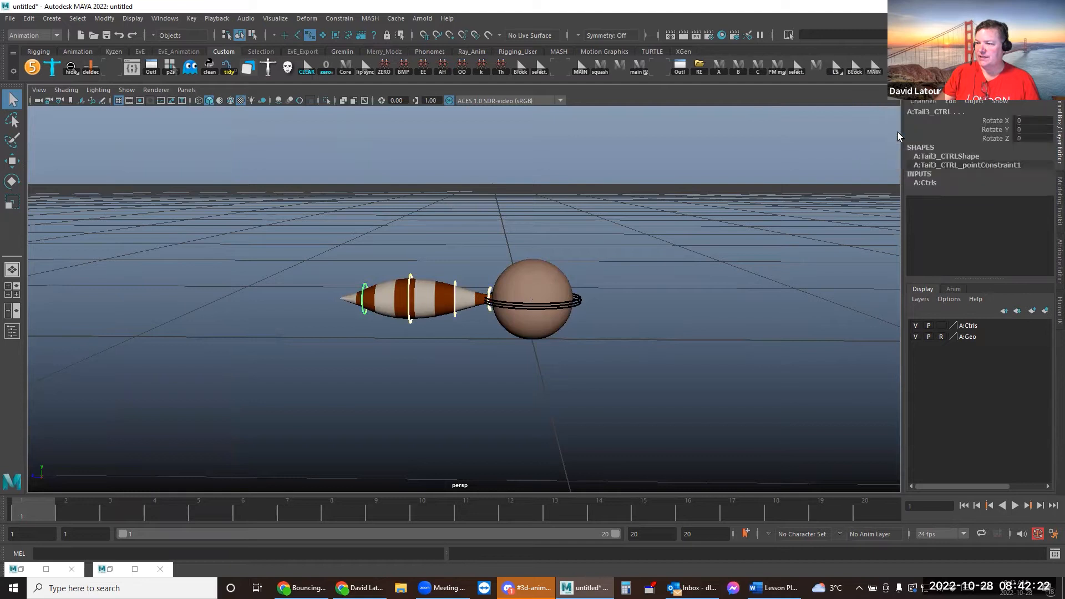
left_click(705, 221)
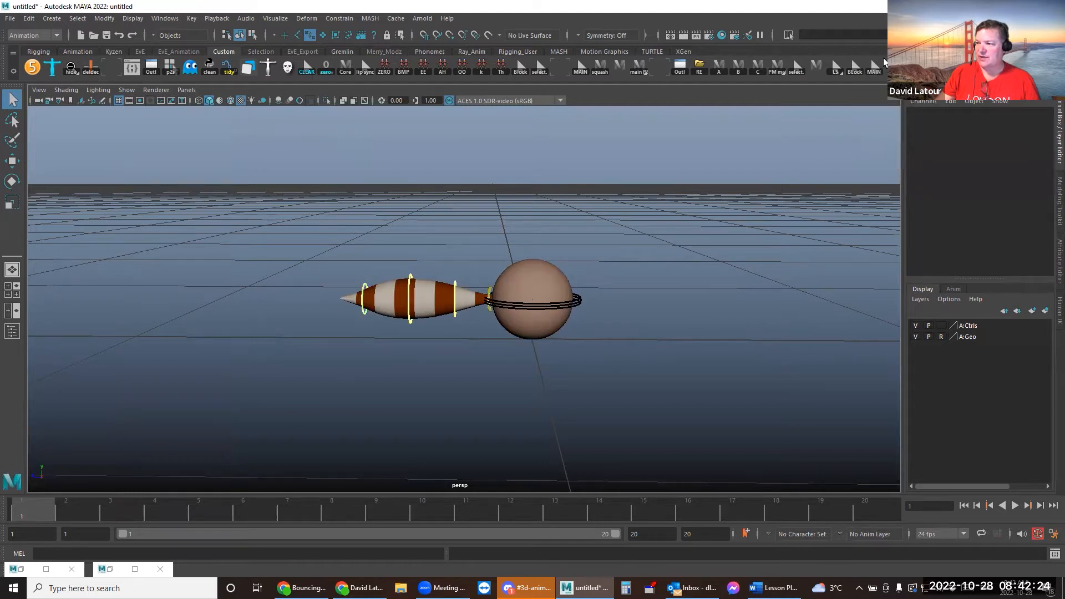
Select the ball's main control and key only its Translate Y and Translate Z at frame 1
left_click(580, 300)
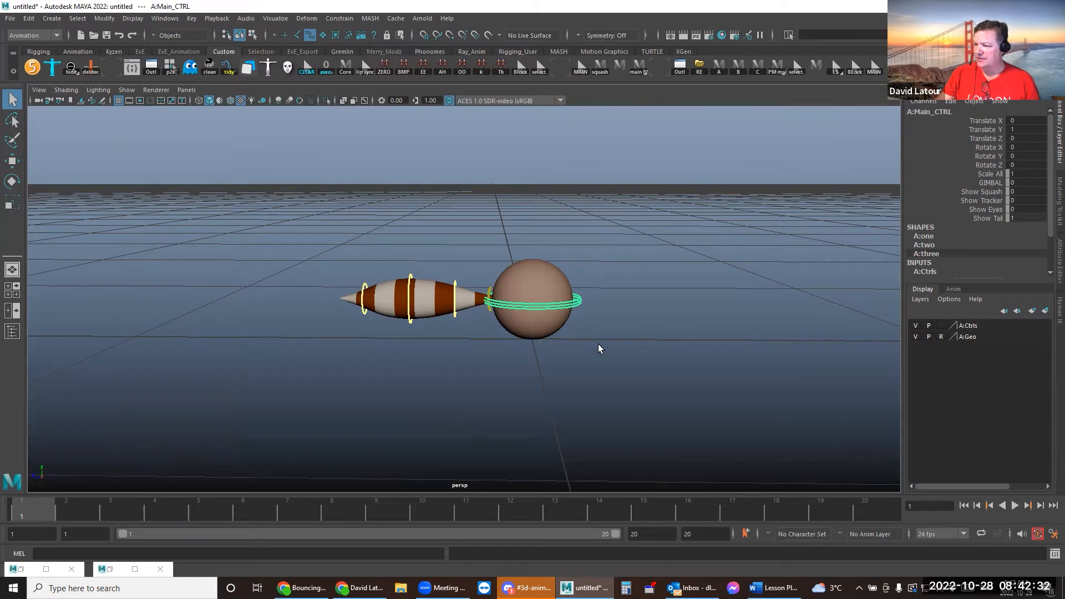
key("w")
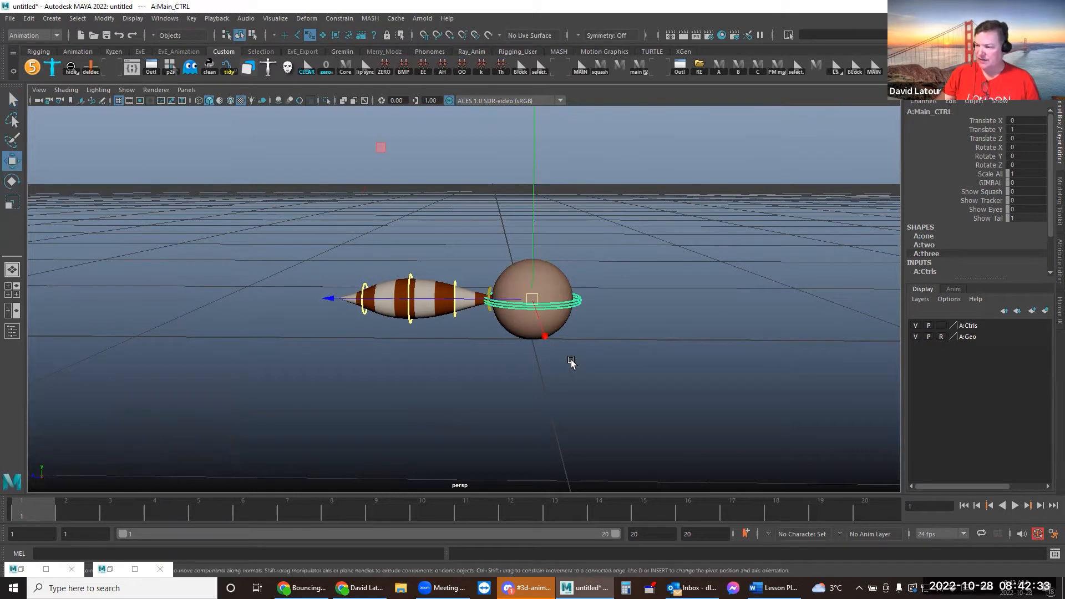
left_click(992, 138)
left_click(993, 130, "shift")
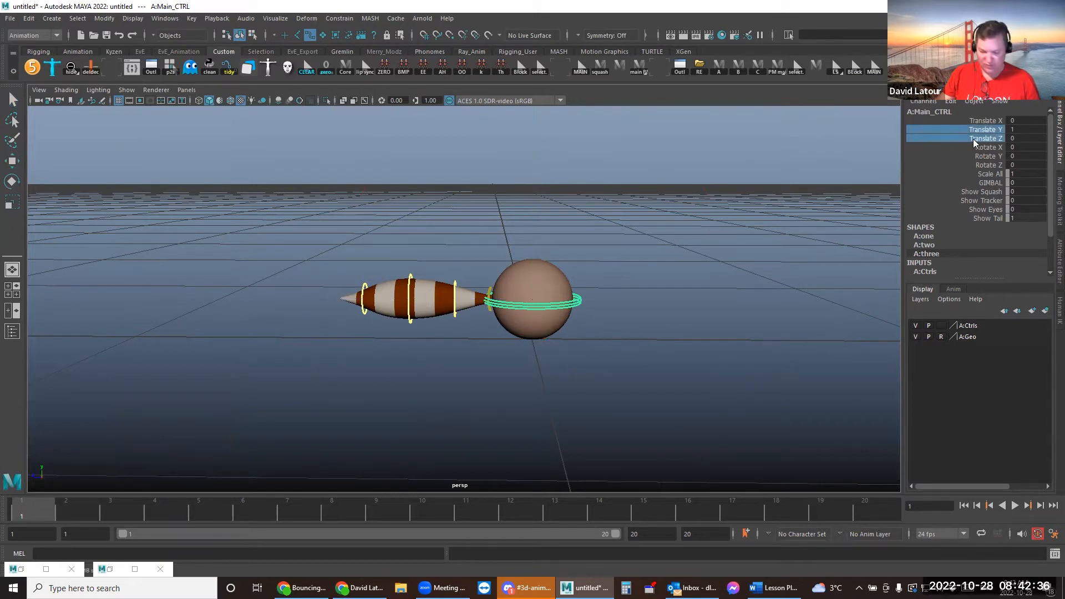
key("s")
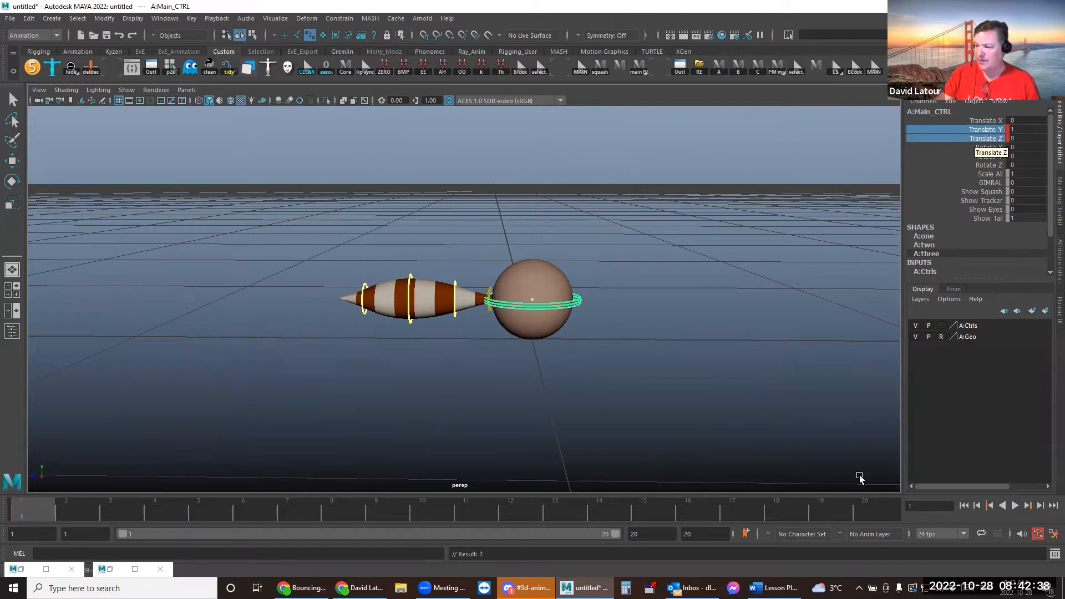
At frame 20, move the main control to a Translate Z of about -8.917, and play back the animation from frame 1
left_click(867, 511)
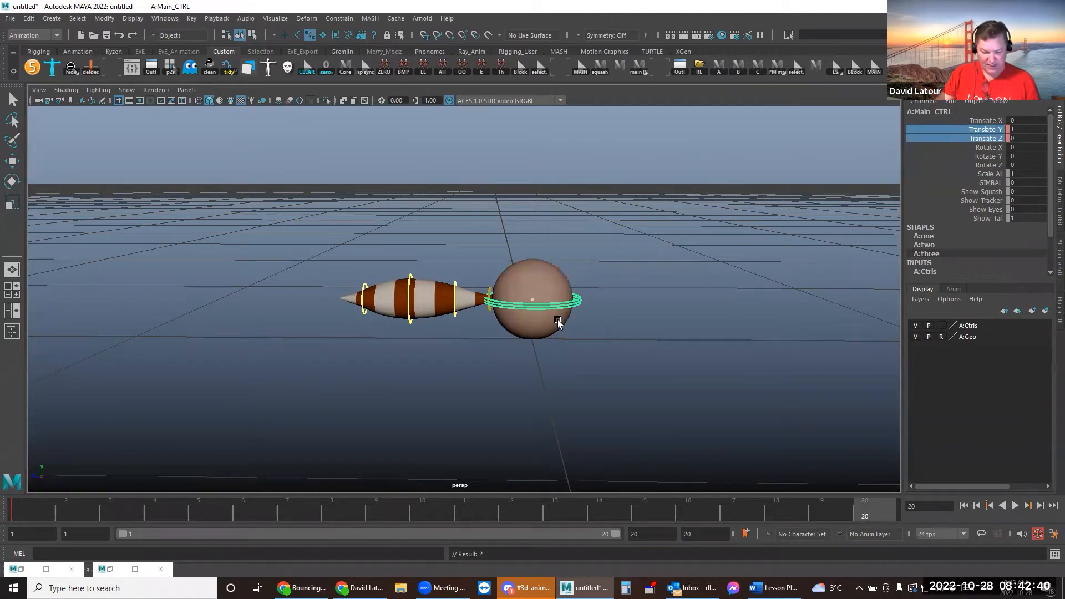
key("w")
middle_click_drag(456, 303, 816, 318)
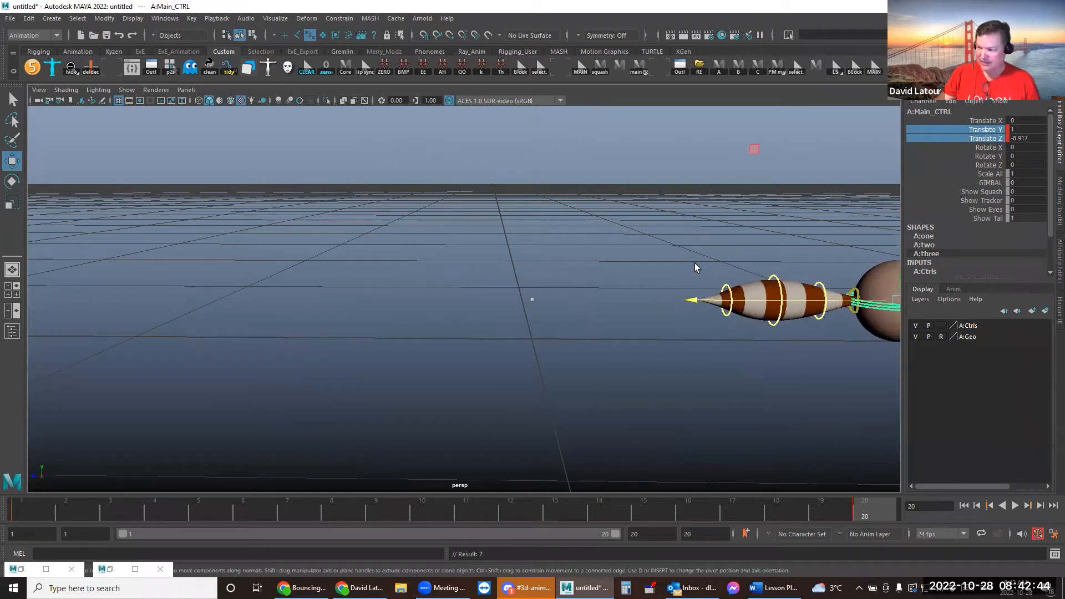
left_click_drag(651, 359, 161, 468, "alt")
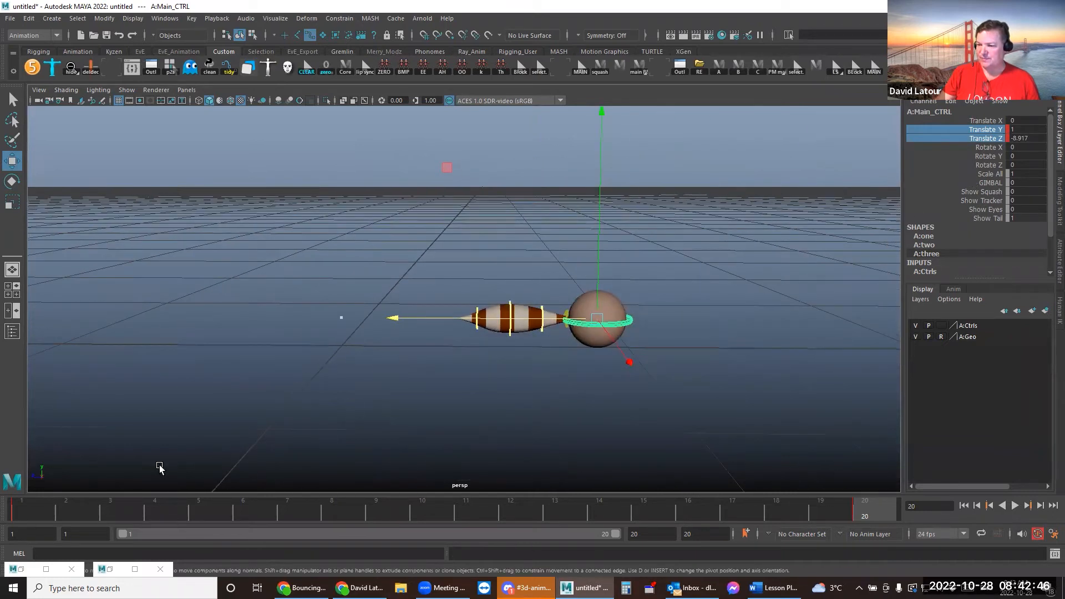
key("alt+v")
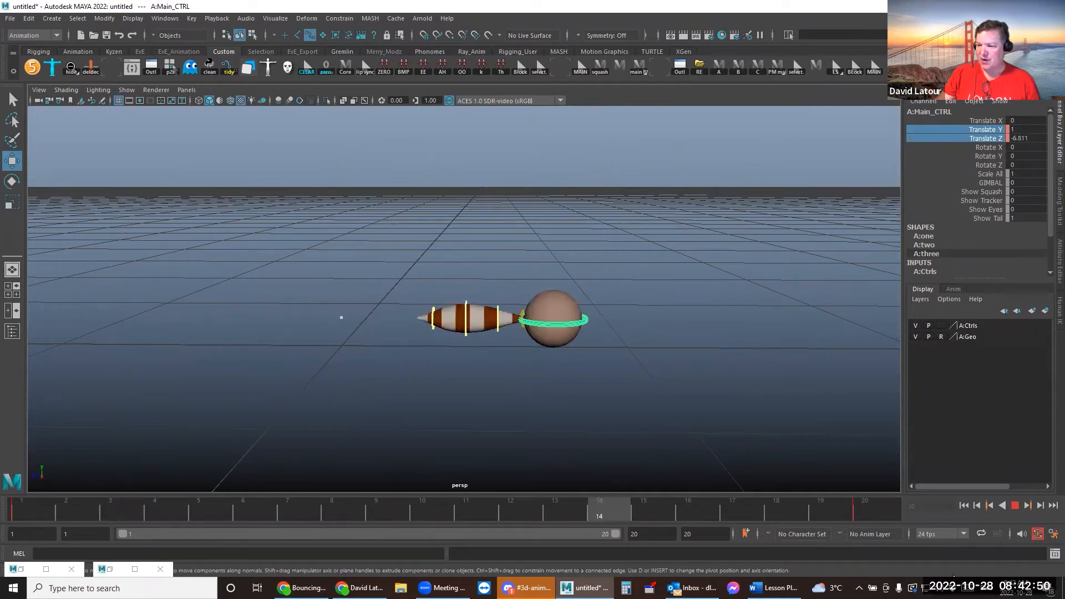
left_click(31, 512)
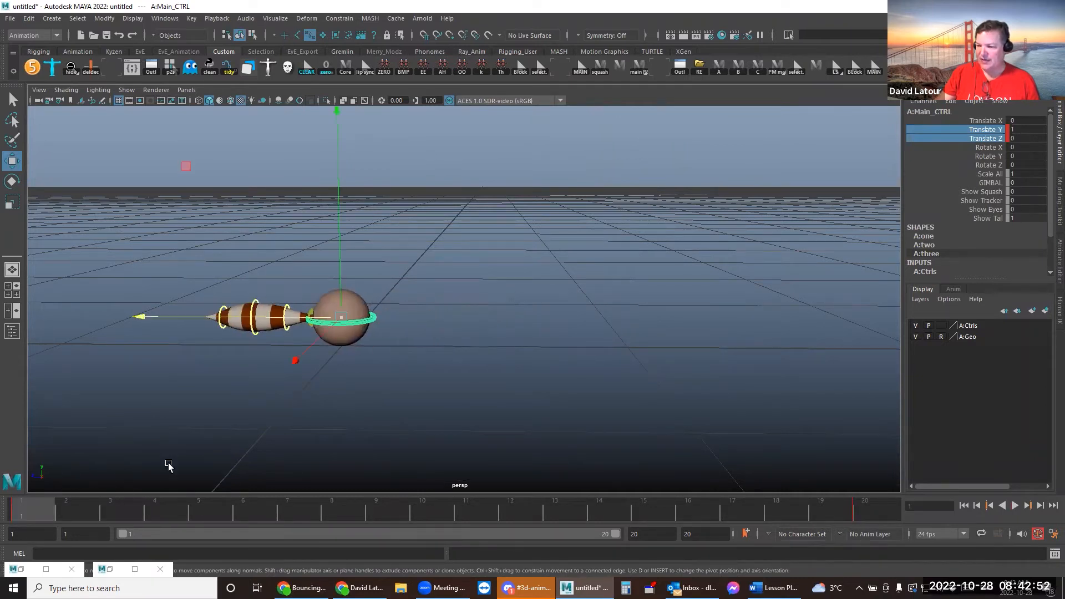
key("alt+v")
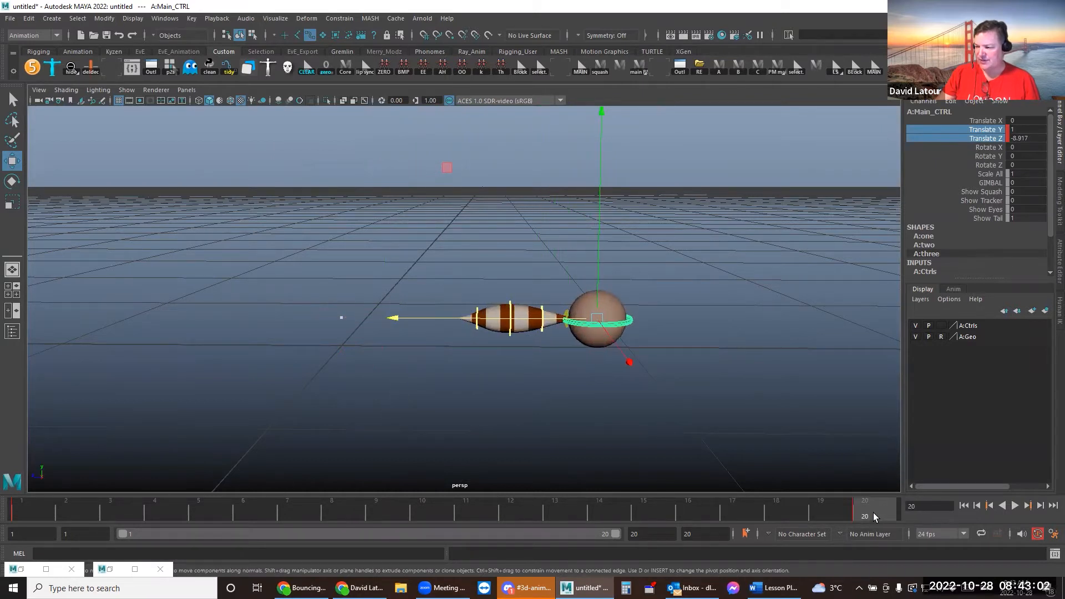
Shift the main control's end key from frame 20 to frame 19, and return to frame 1
left_click_drag(872, 514, 823, 513, "shift")
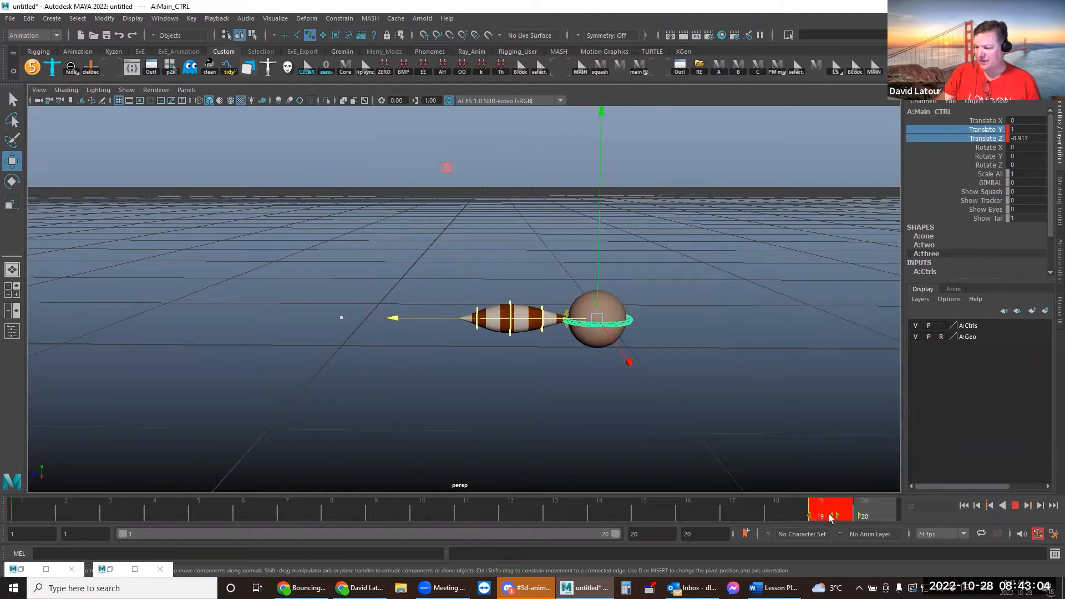
left_click(738, 509)
left_click(55, 514)
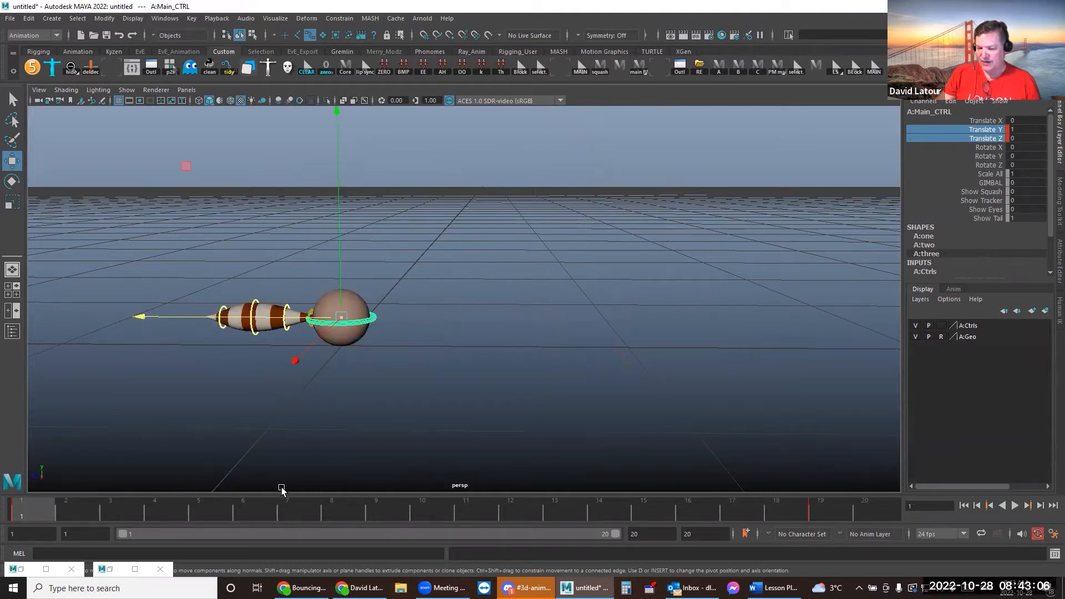
Play back the retimed move, and at frame 10 raise the main control to a Translate Y of about 6.622
key("alt+v")
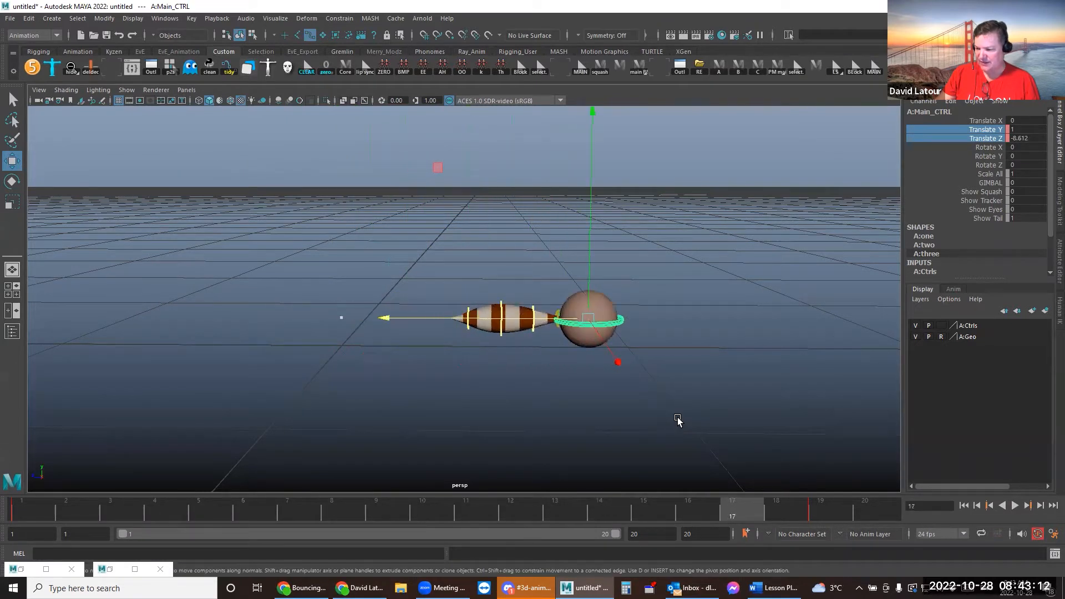
left_click(445, 520)
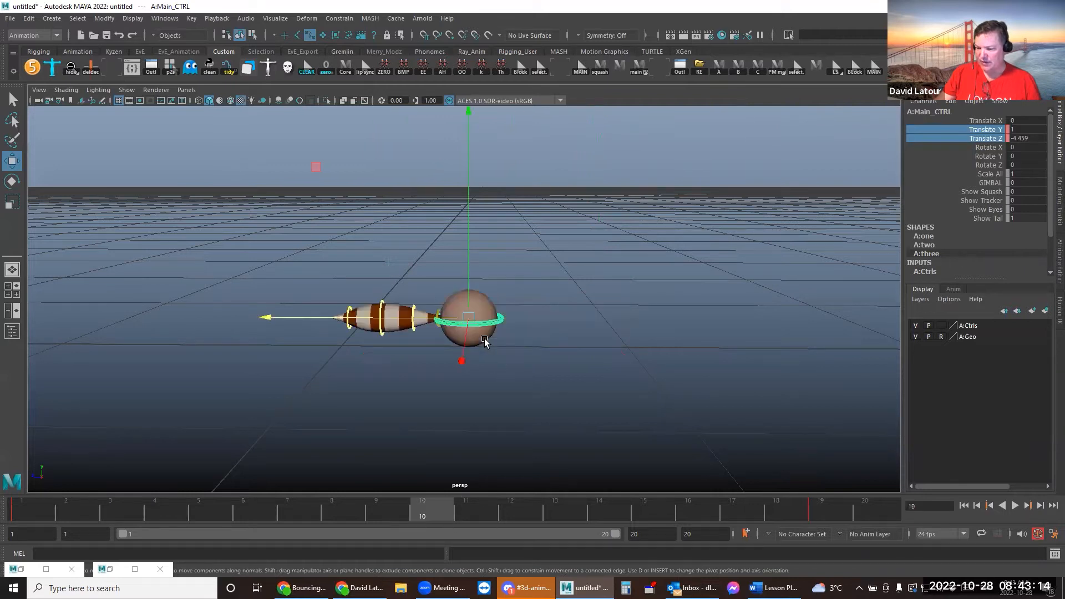
left_click_drag(466, 293, 470, 129)
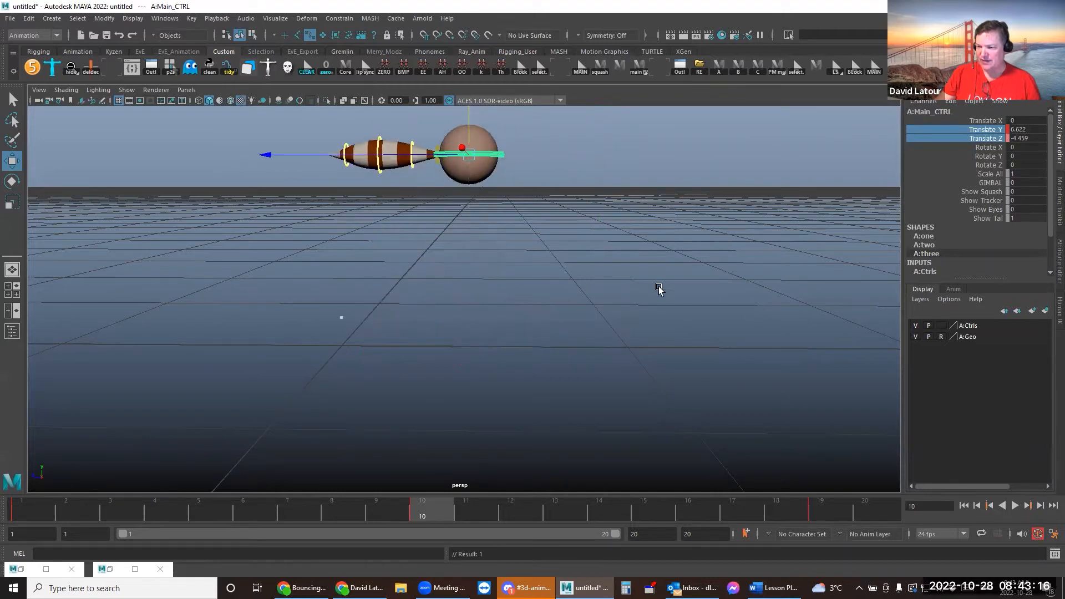
Check the viewport's display filter and the motion trail's attributes to troubleshoot the trail, and reselect the main control
left_click(131, 92)
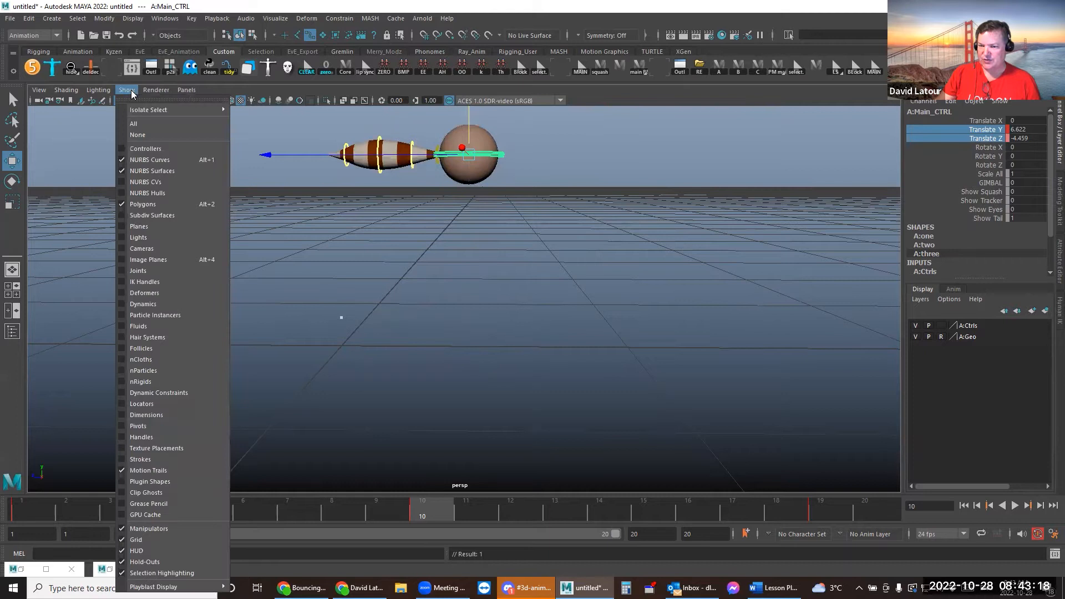
left_click(398, 288)
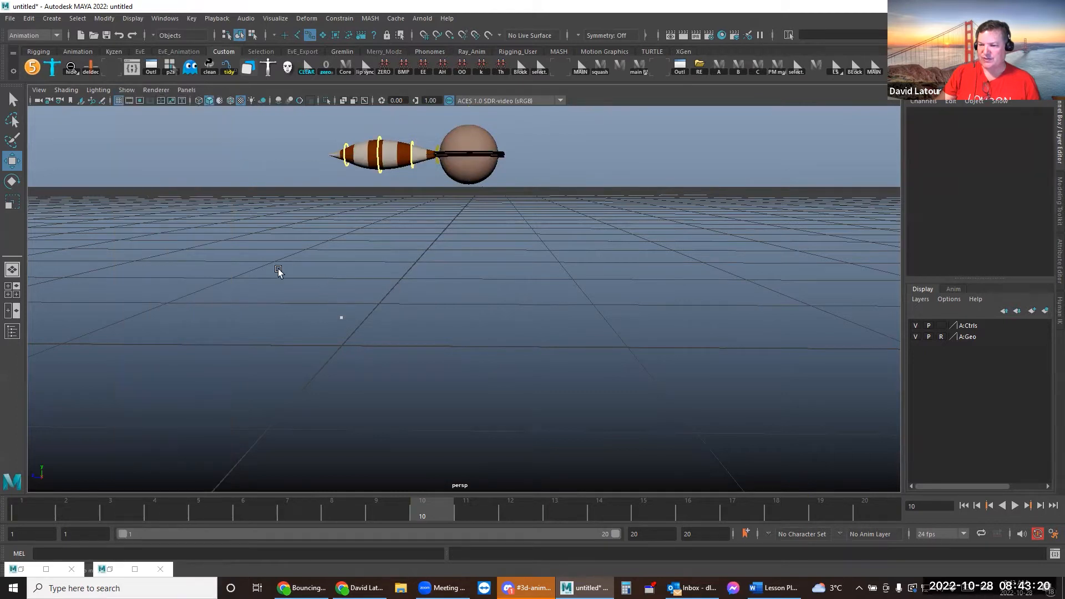
left_click(501, 155)
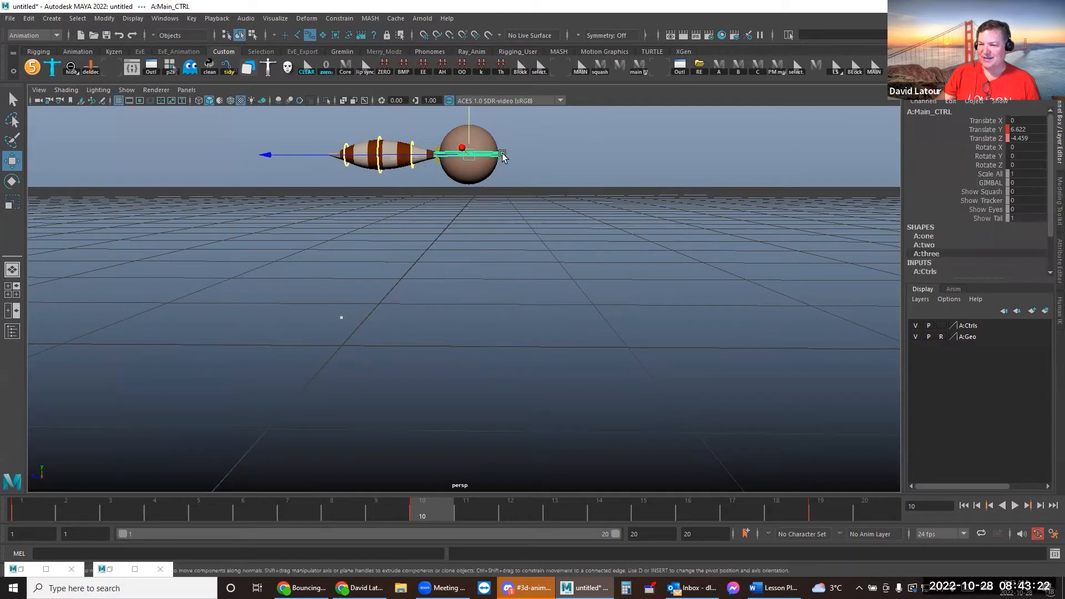
left_click_drag(327, 295, 399, 346)
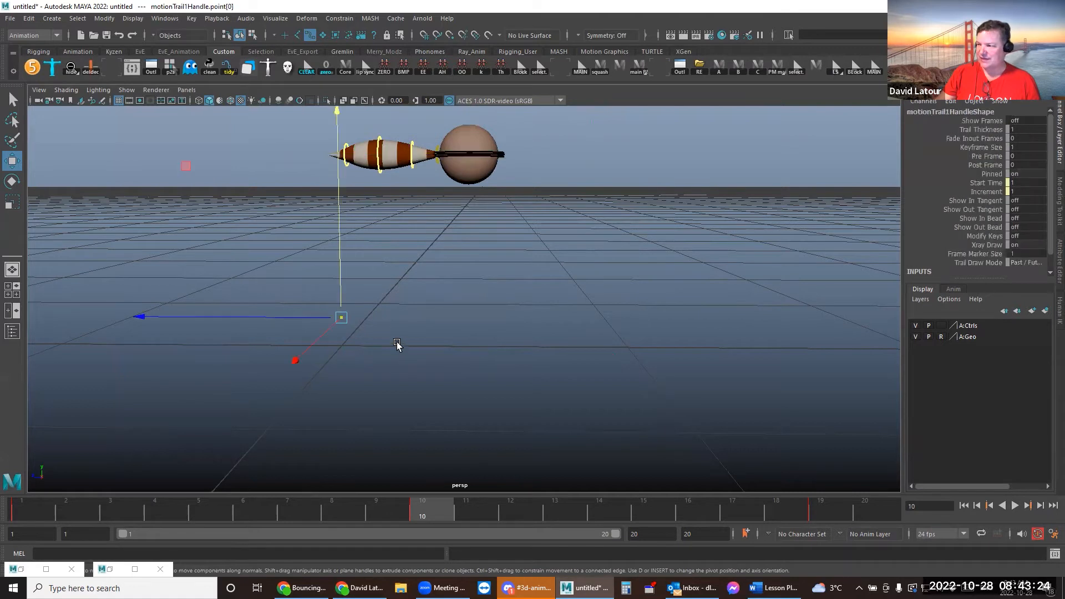
left_click(494, 168)
left_click(502, 157)
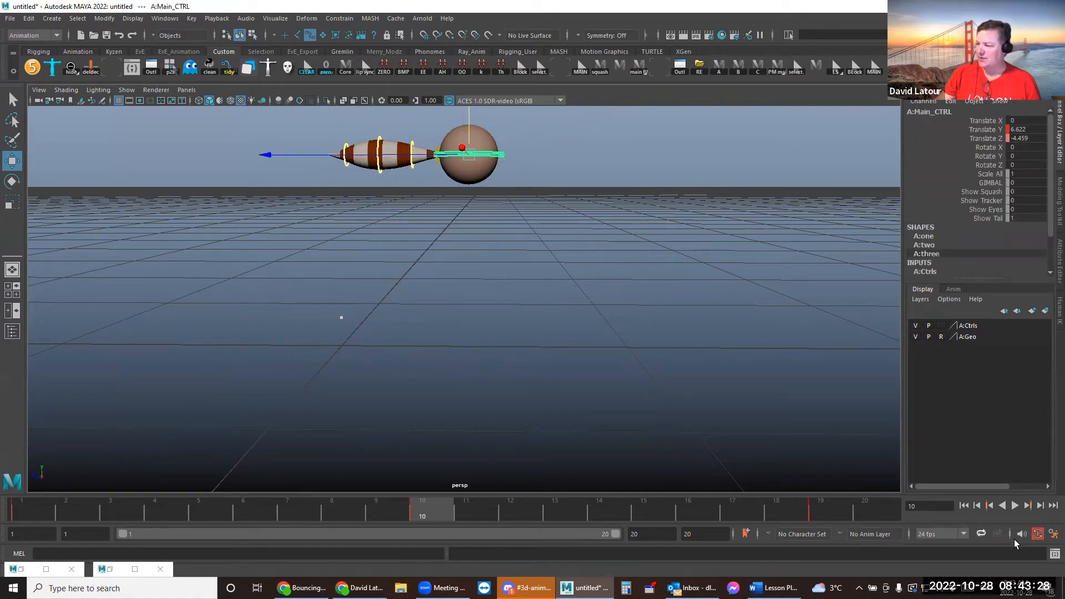
Change the evaluation mode in the Animation preferences, and nudge the main control and undo it to refresh the motion trail
left_click(1052, 533)
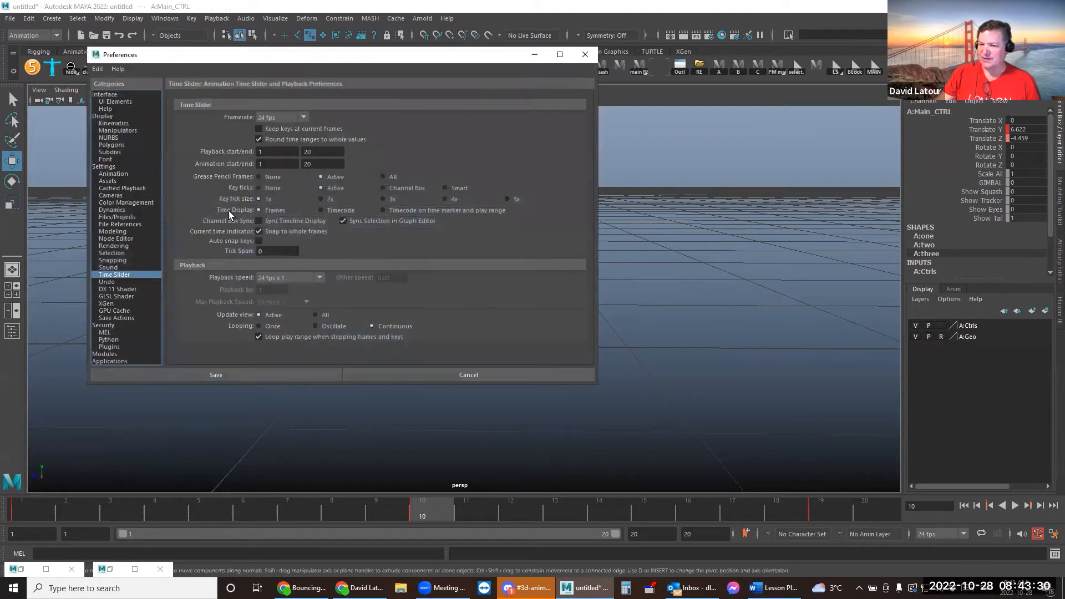
left_click(115, 174)
left_click(293, 119)
left_click(272, 152)
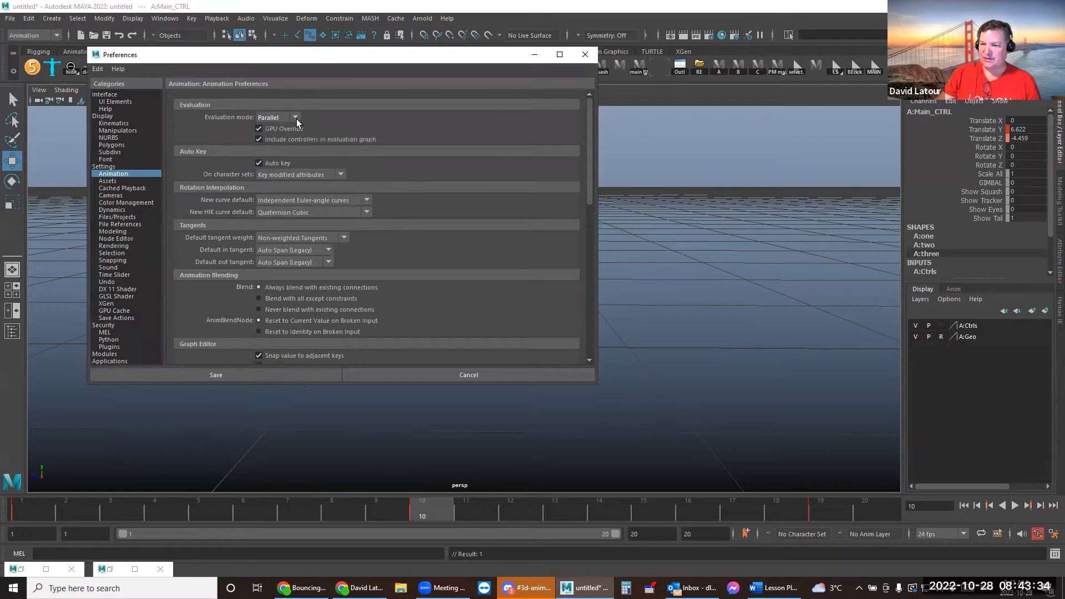
left_click(297, 119)
left_click(279, 132)
left_click(533, 56)
left_click_drag(468, 132, 468, 133)
key("ctrl+z")
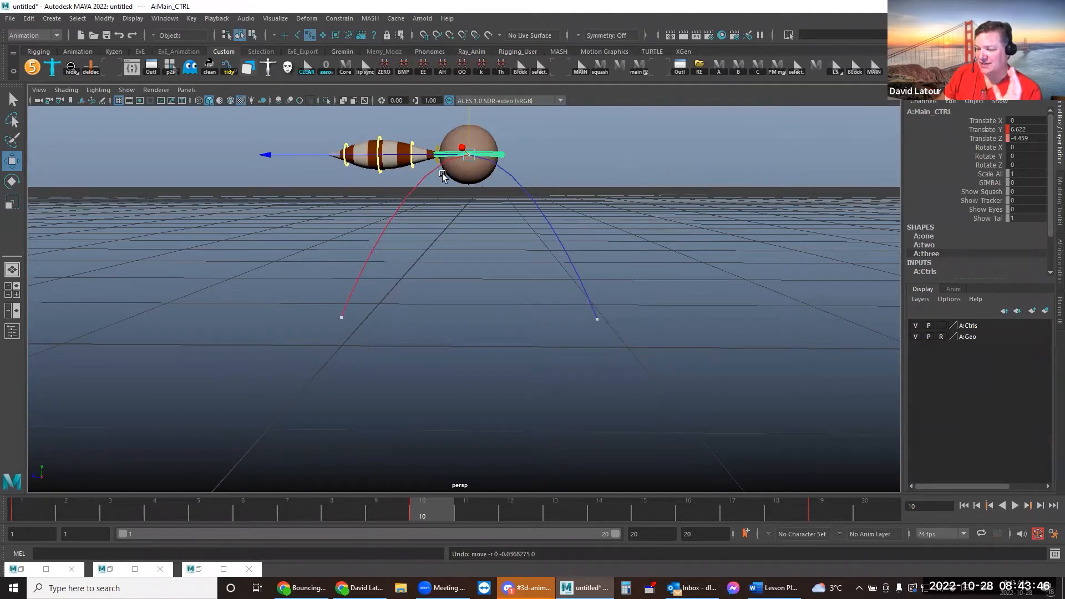
Play back the bounce from frame 1 to check the motion trail, and deselect the main control
left_click(23, 520)
key("alt+v")
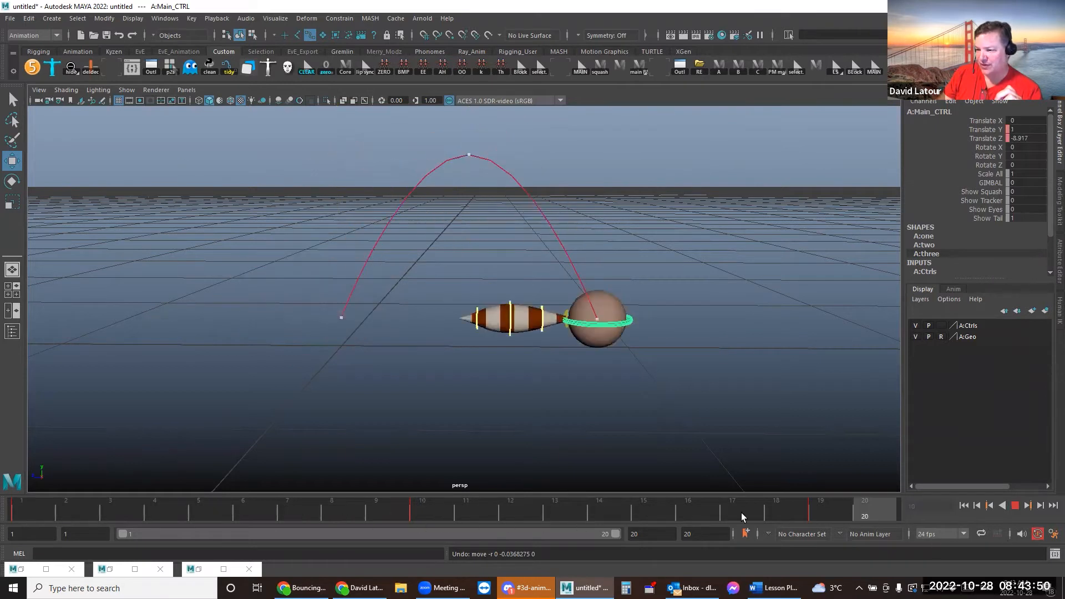
key("alt+v")
left_click(594, 230)
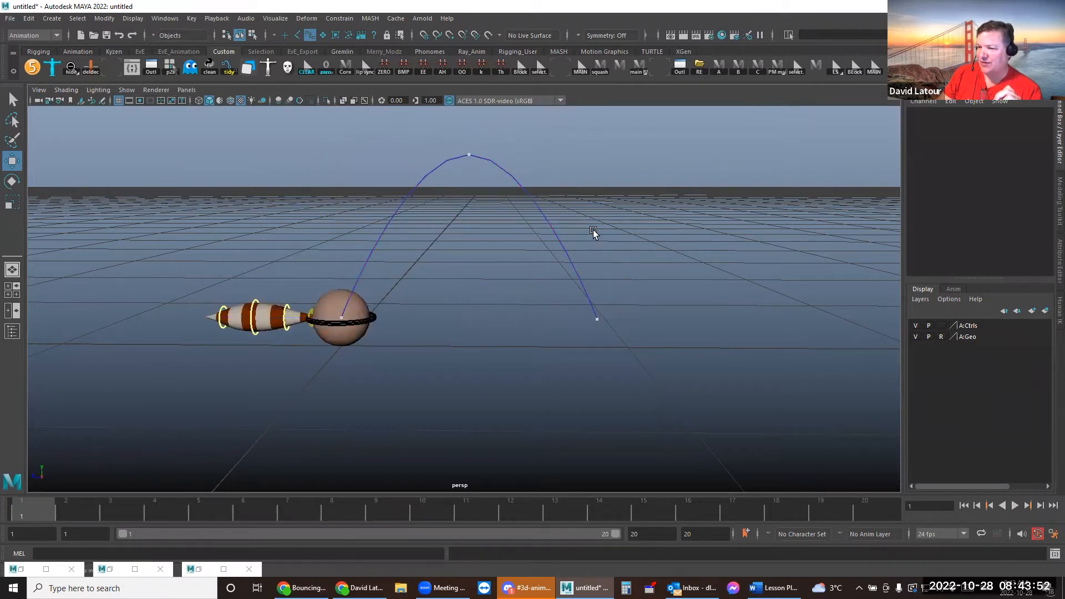
left_click_drag(593, 226, 513, 242)
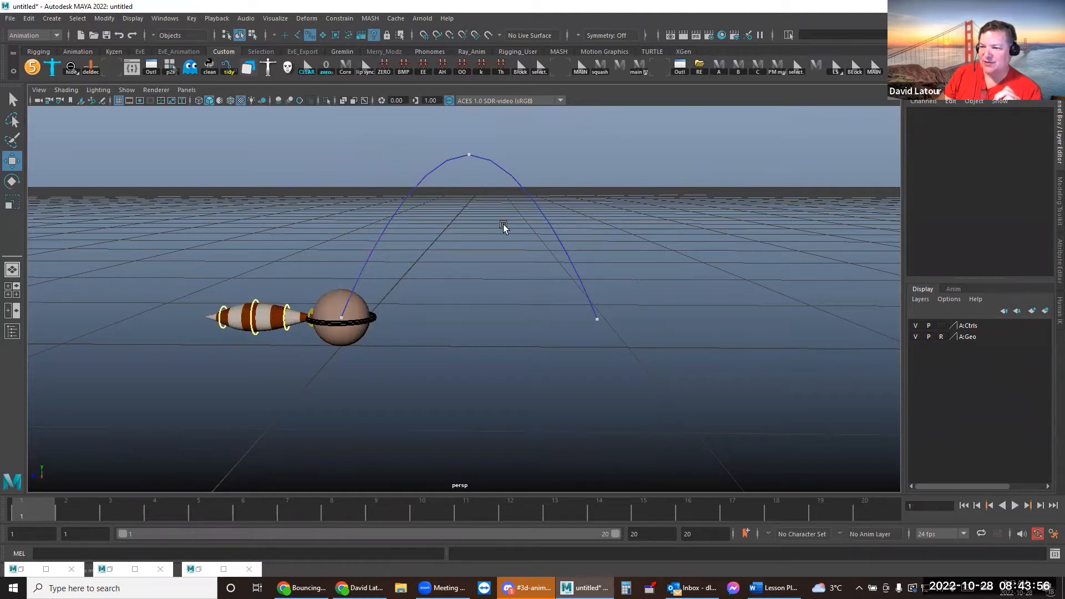
Show frame crosses on the motion trail with a cross size of 4 and a yellow frame cross color
left_click(492, 162)
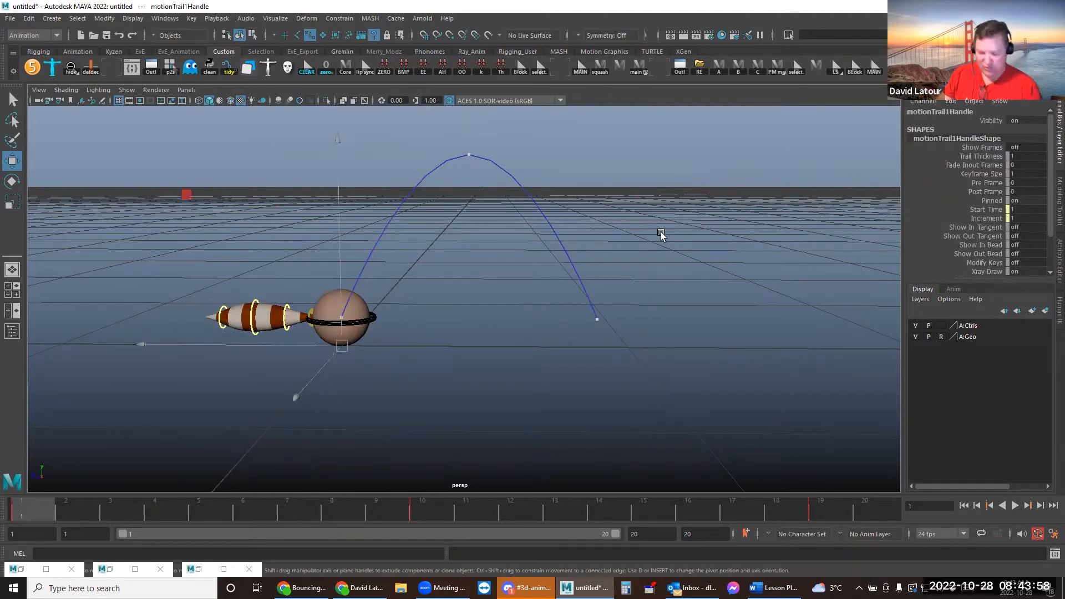
key("ctrl+a")
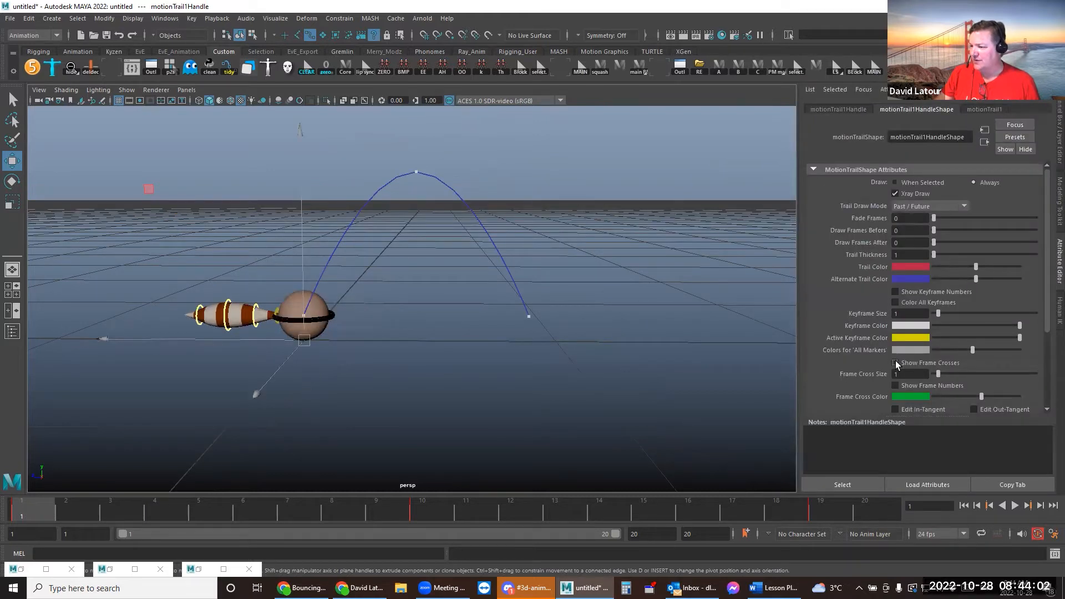
left_click(905, 397)
left_click_drag(872, 424, 860, 425)
left_click_drag(916, 439, 962, 454)
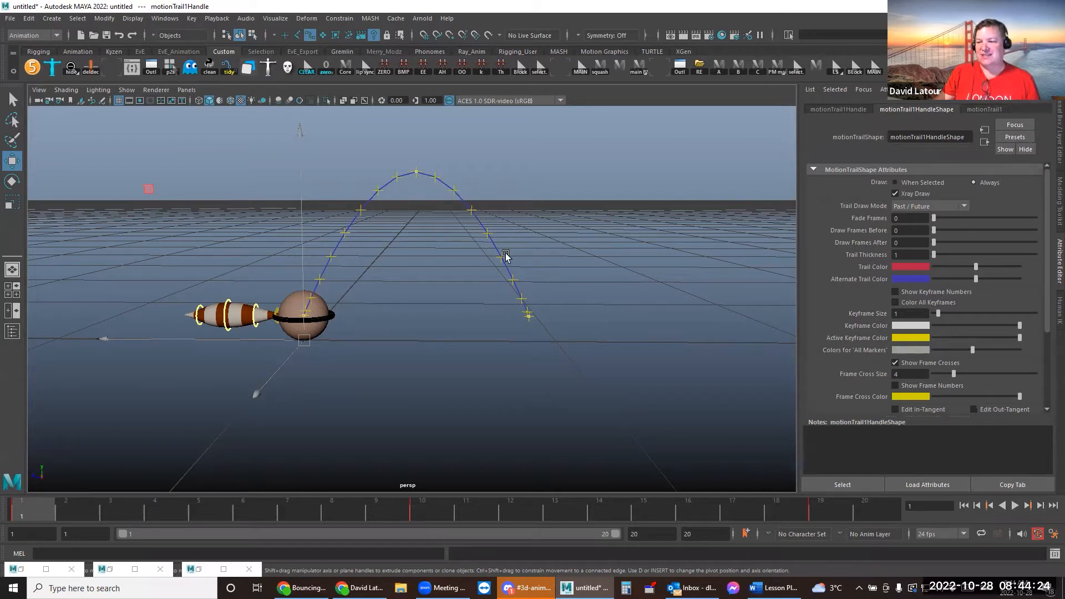
left_click(1059, 133)
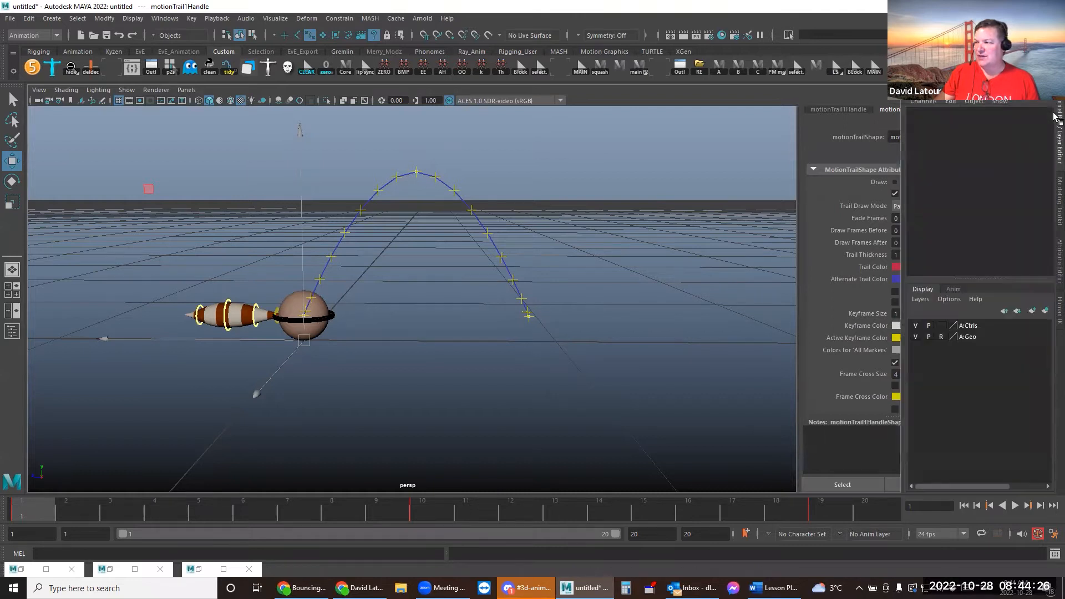
Reselect the main control and add a Graph Editor button to the Custom shelf
left_click(373, 318)
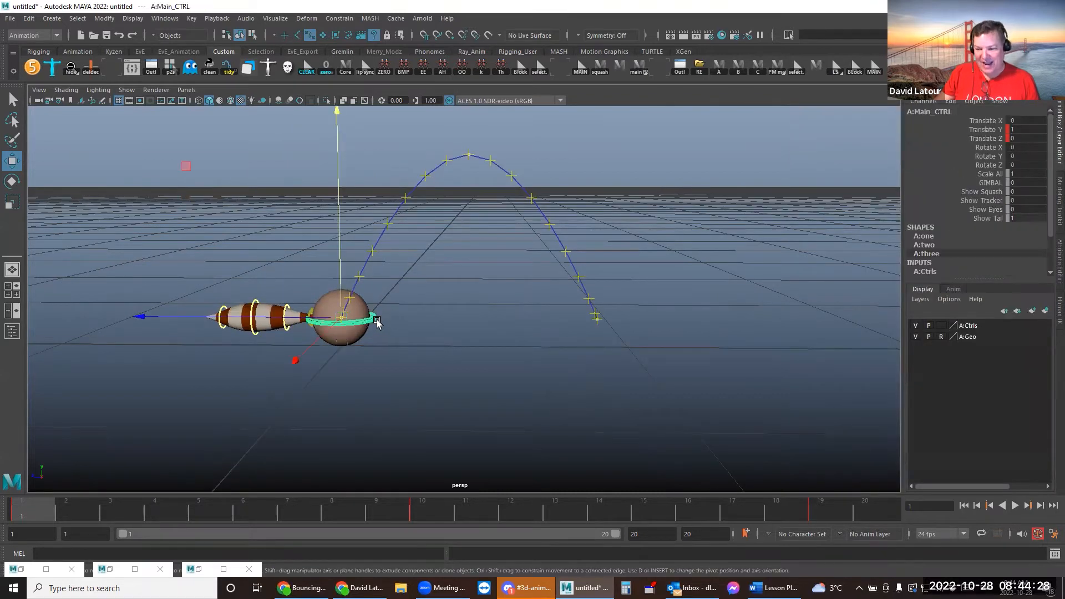
left_click(132, 67)
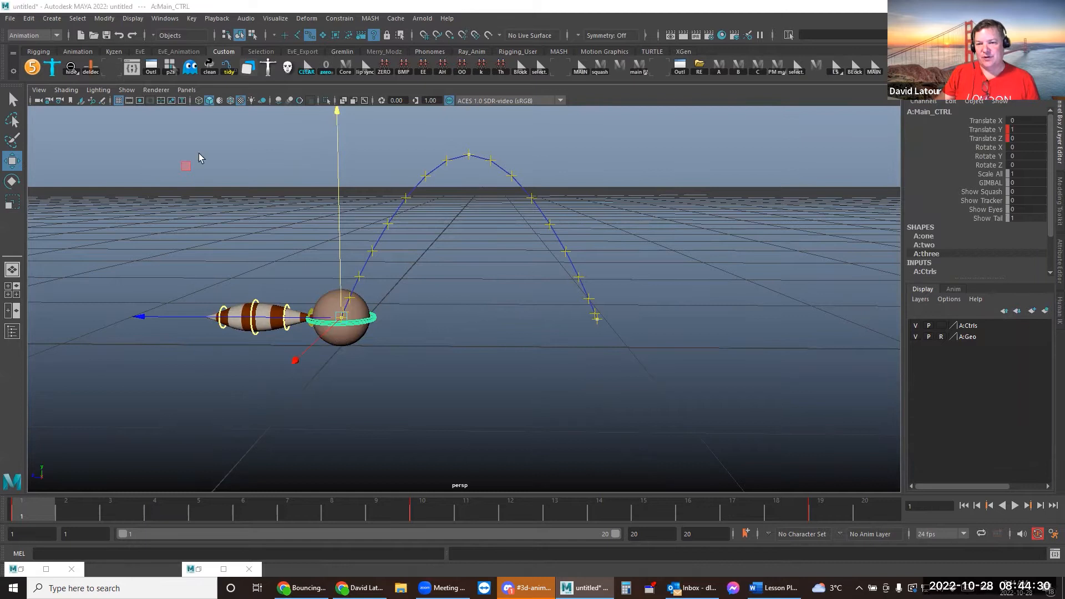
left_click(803, 50)
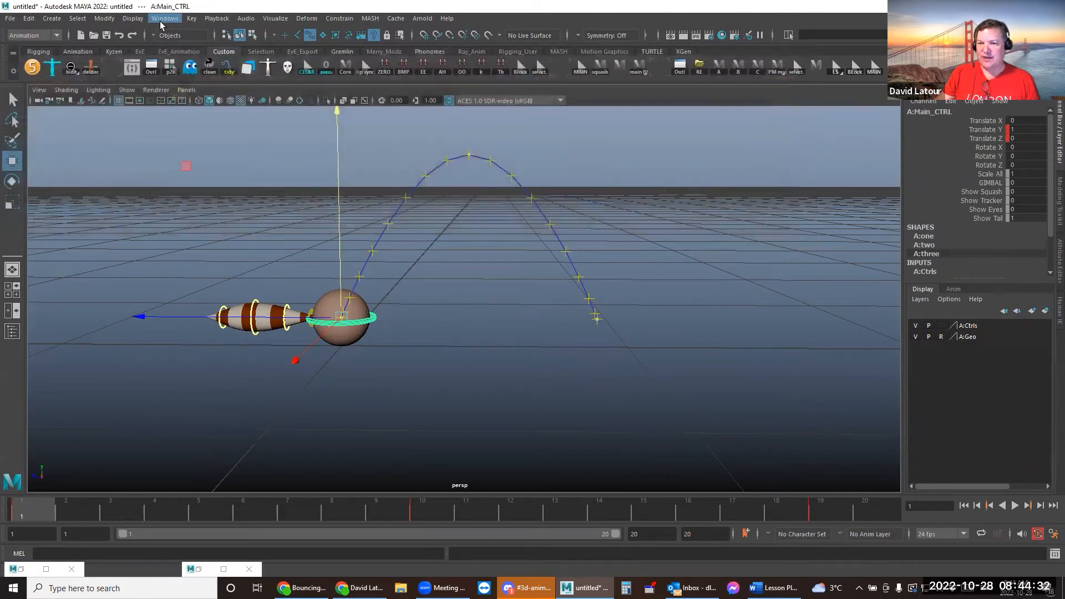
left_click(165, 18)
mouse_move(222, 80)
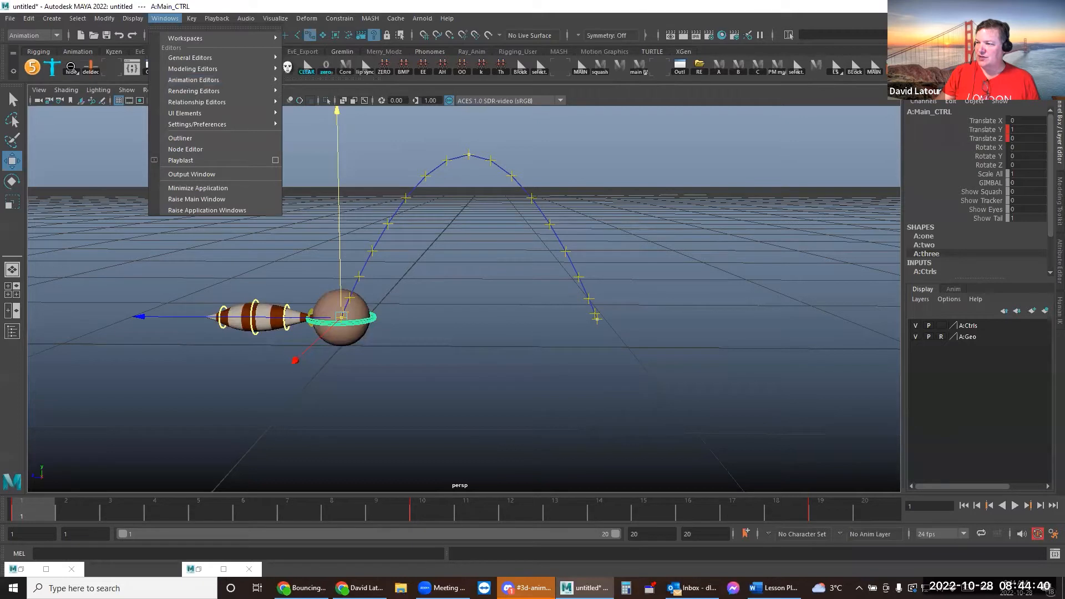
left_click(186, 166)
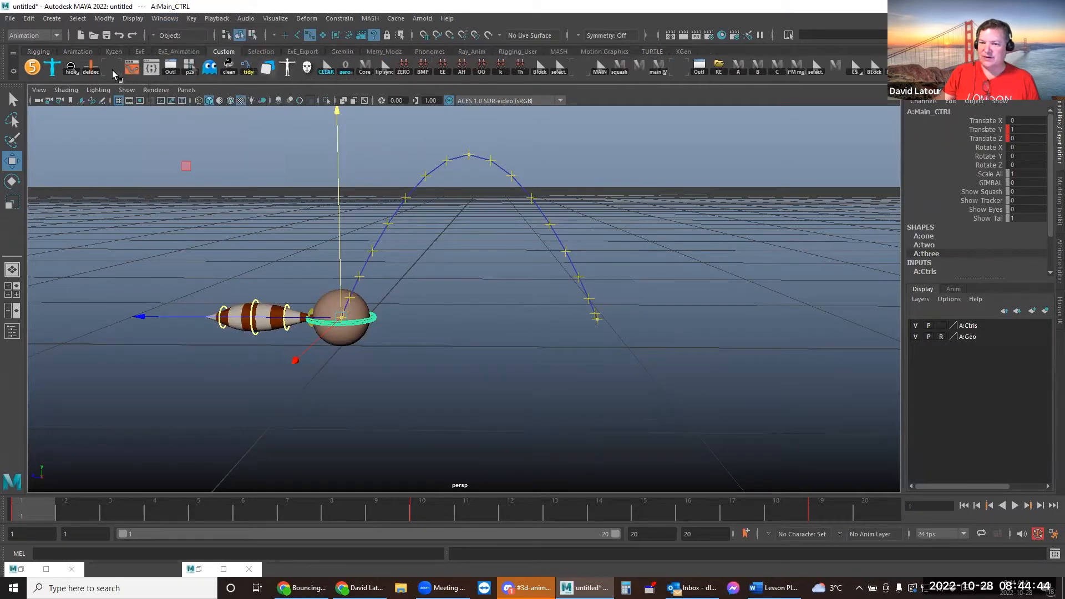
Delete the blank shelf button beside the Graph Editor button, and test the new button by opening and closing the editor
right_click(122, 71)
left_click(132, 110)
left_click(130, 139)
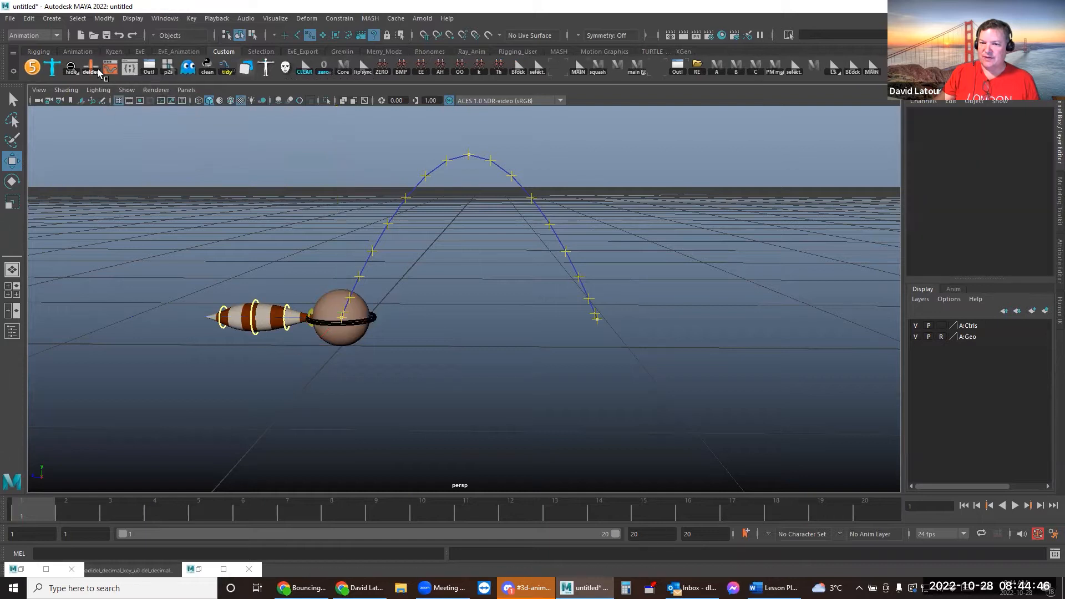
left_click(109, 69)
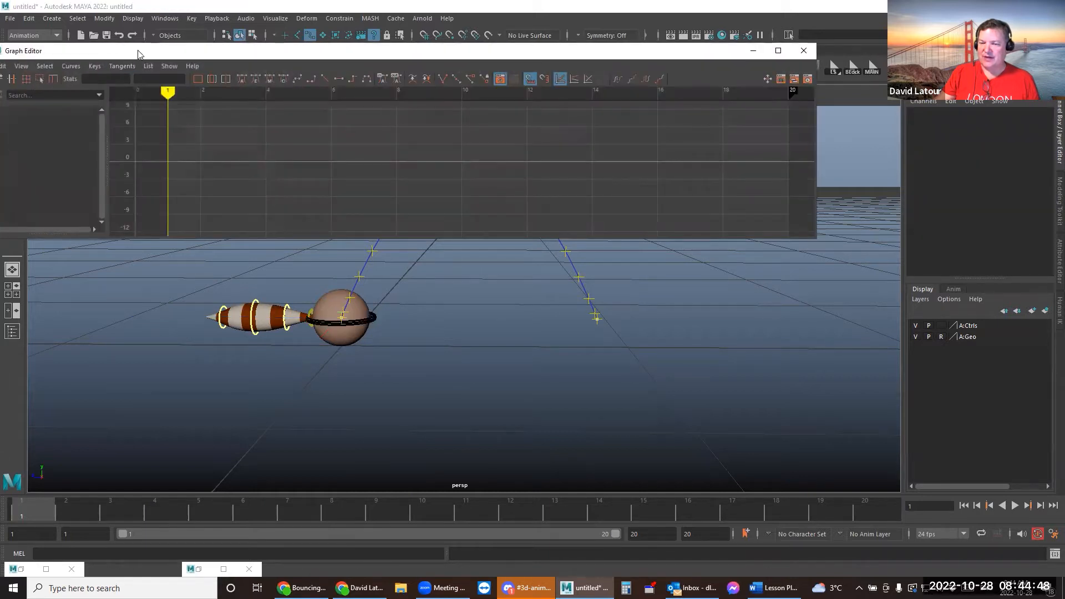
left_click_drag(142, 54, 233, 131)
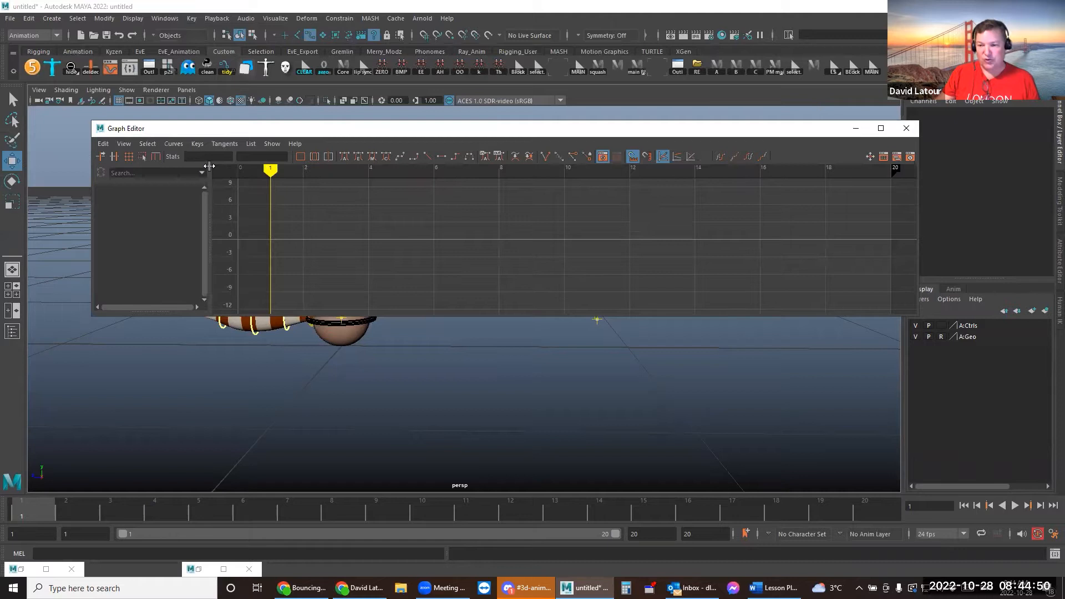
left_click(906, 128)
Open the Graph Editor for the main control and give its whole Translate Z curve linear tangents
left_click(164, 19)
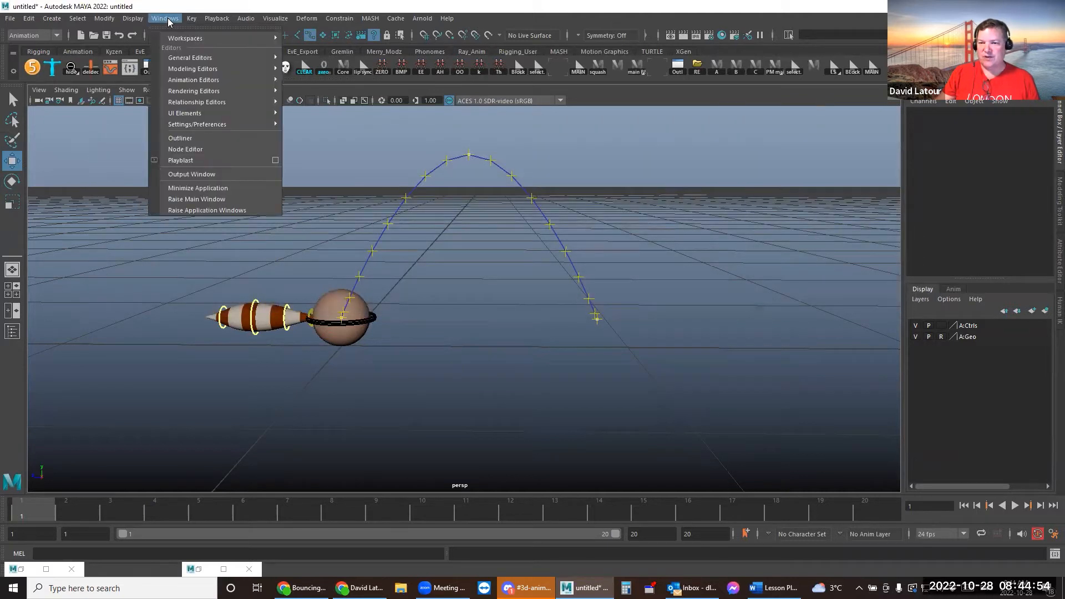
mouse_move(187, 81)
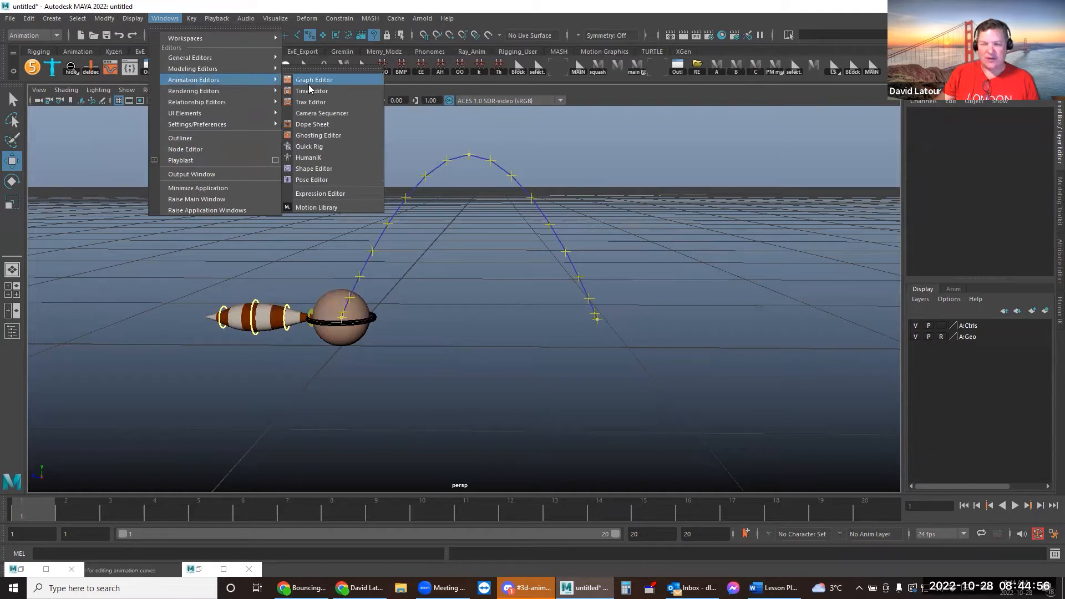
left_click(330, 85)
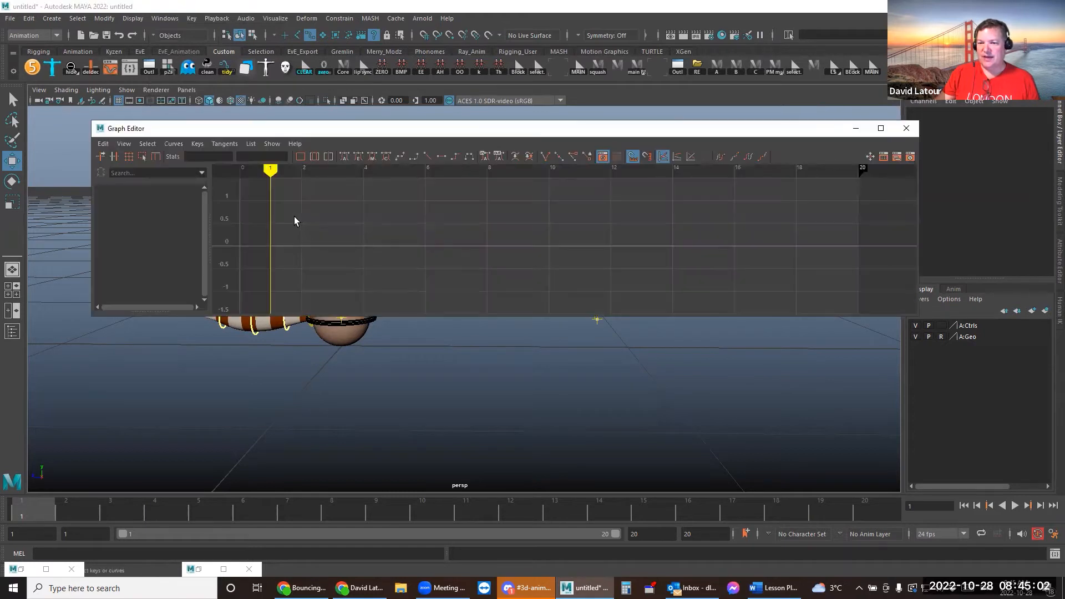
left_click(364, 322)
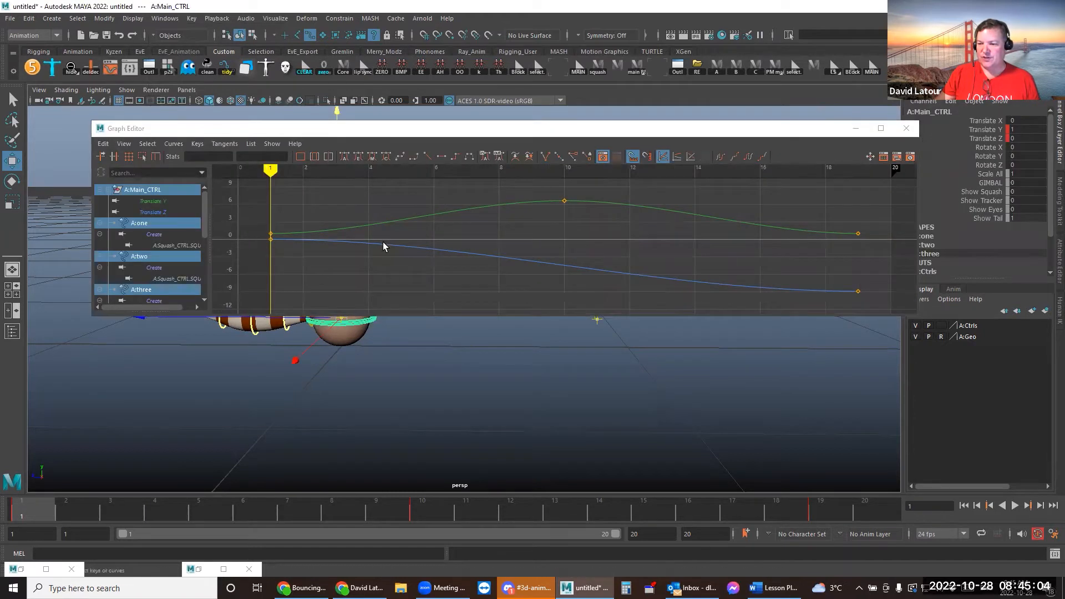
left_click(157, 212)
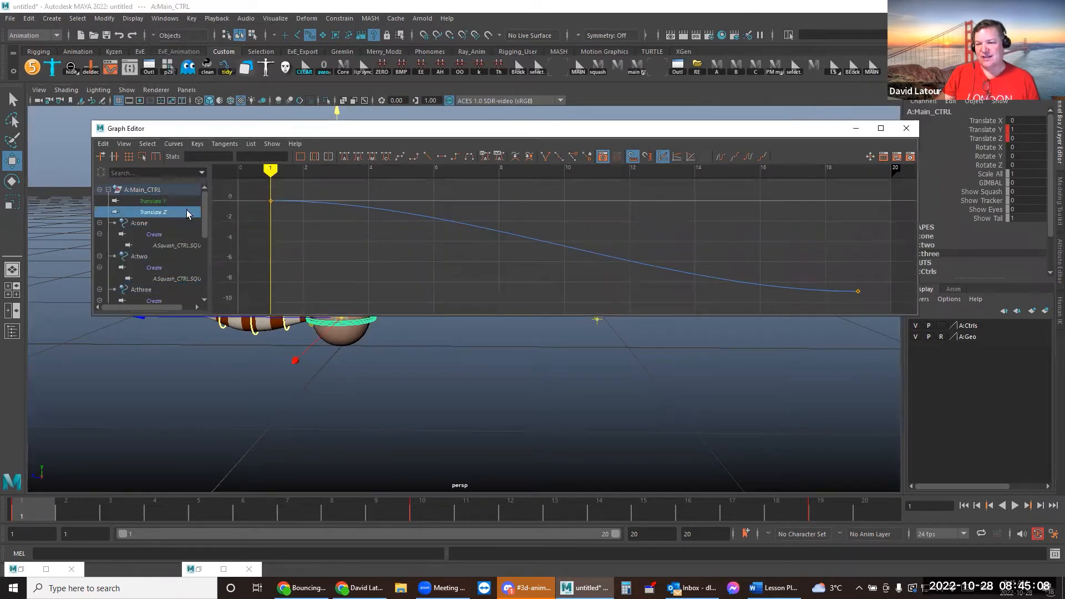
left_click_drag(429, 251, 430, 243)
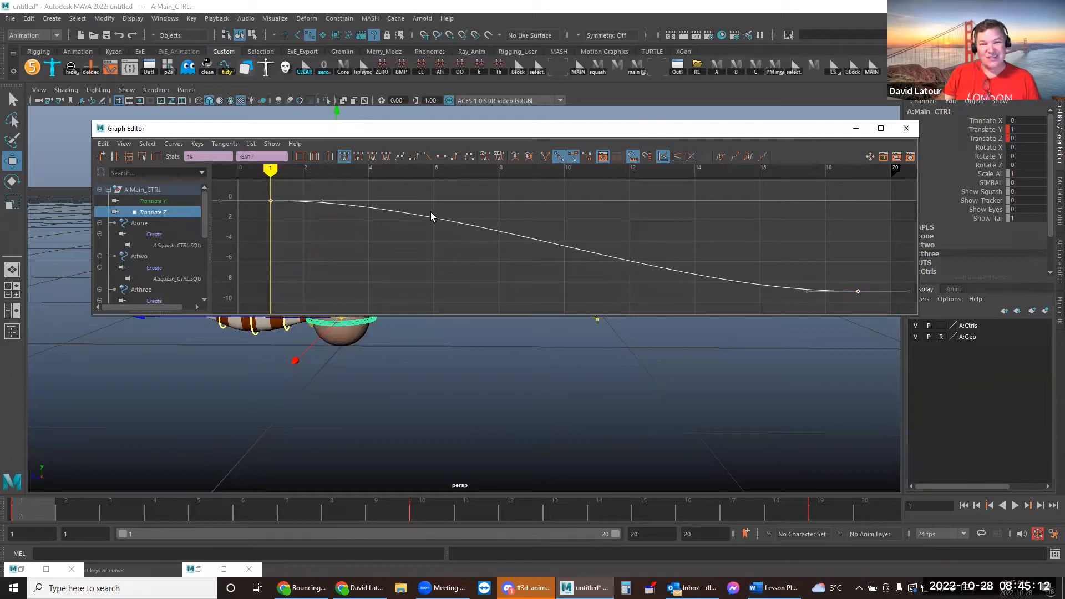
left_click(428, 157)
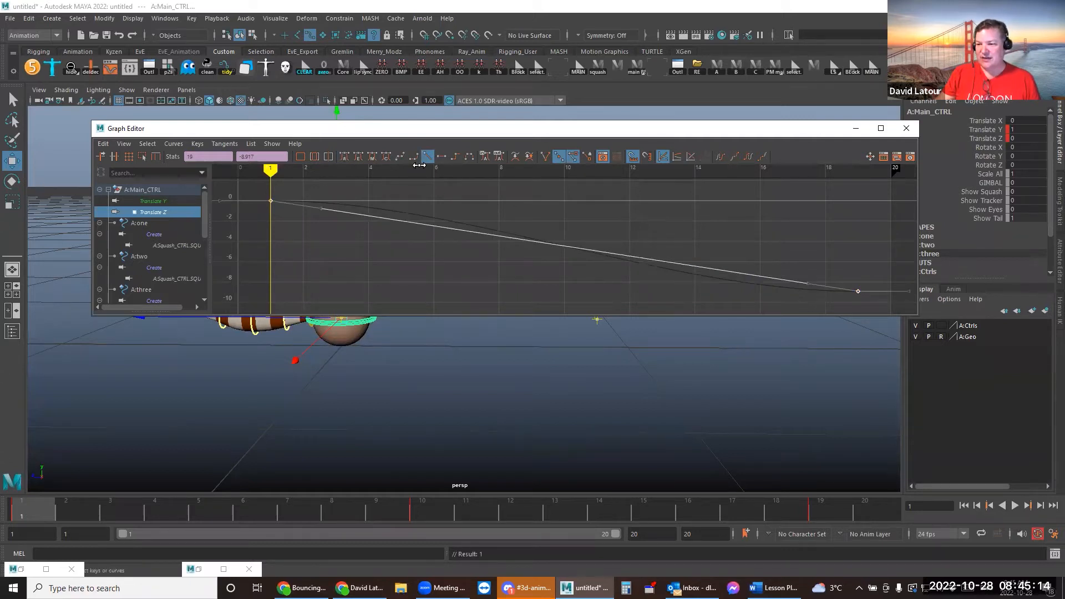
On the Translate Y curve, rotate the first and last keys' tangents upward to form a rounded bounce arc
left_click(158, 201)
left_click(271, 291)
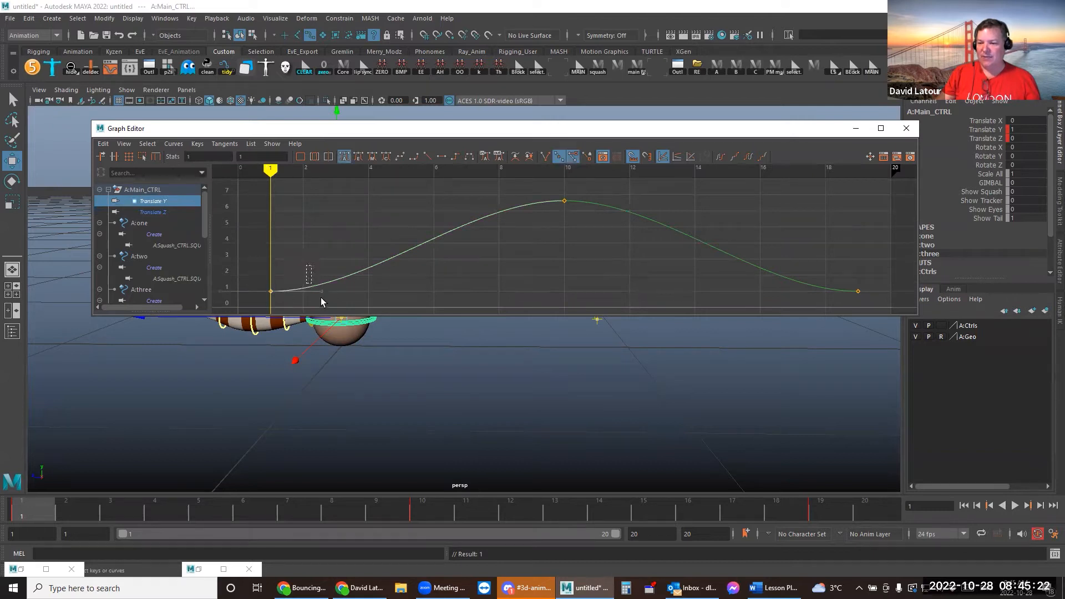
key("e")
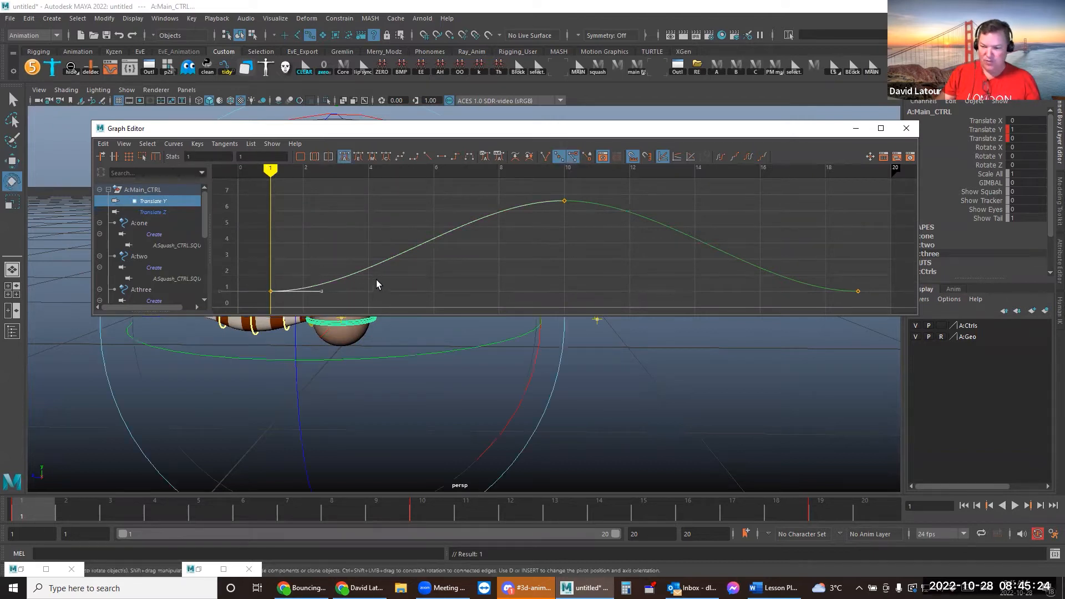
middle_click_drag(340, 285, 338, 242)
left_click(846, 295)
middle_click_drag(819, 306, 801, 251)
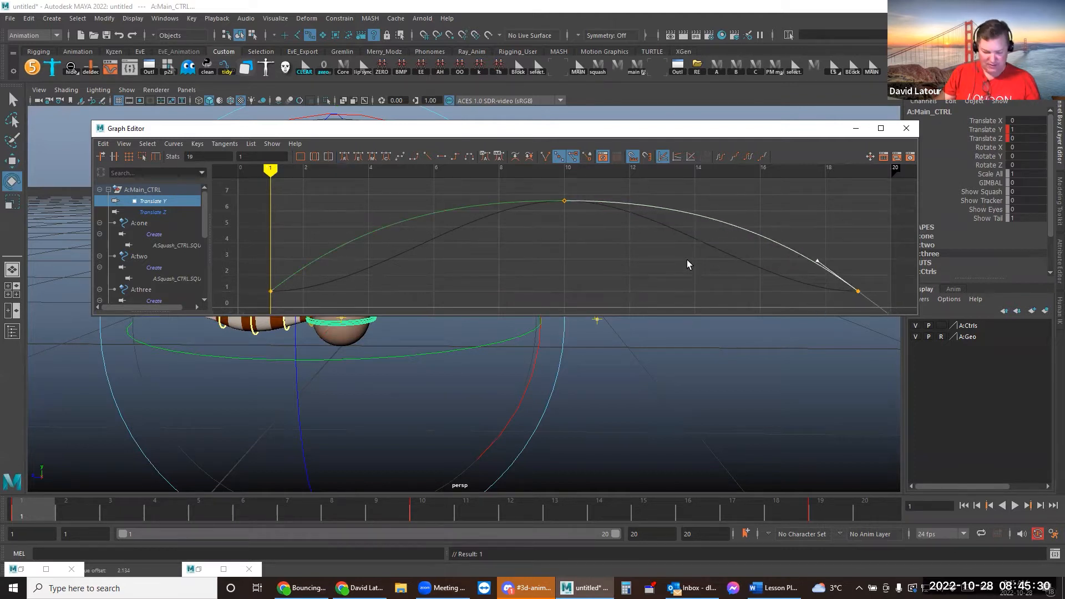
Steepen the Translate Y curve's start and end tangents together, and minimize the Graph Editor
left_click(526, 203)
key("alt+a")
left_click_drag(261, 269, 867, 305)
middle_click_drag(644, 300, 614, 242)
right_click_drag(605, 244, 583, 148, "alt")
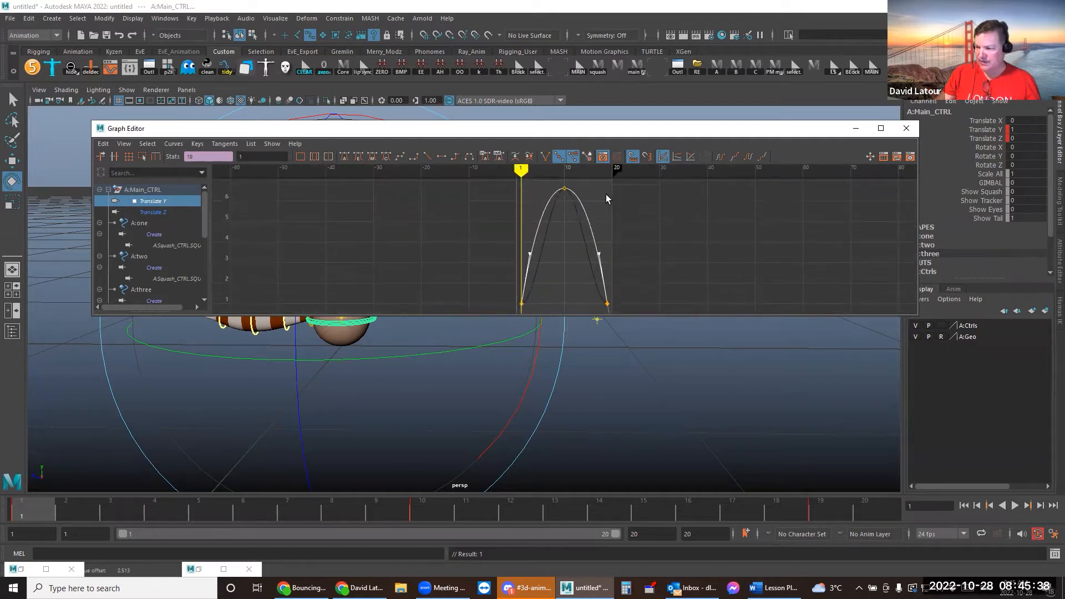
left_click(856, 128)
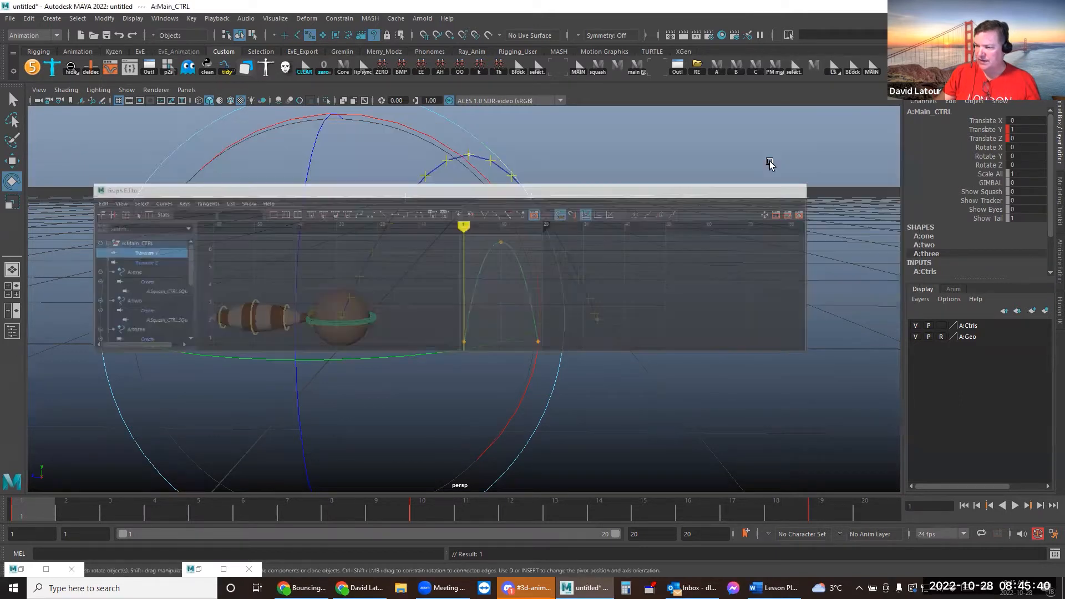
At frame 10, nudge the main control vertically to try refreshing the motion trail, undo the nudge, and select the trail
left_click_drag(49, 510, 410, 516)
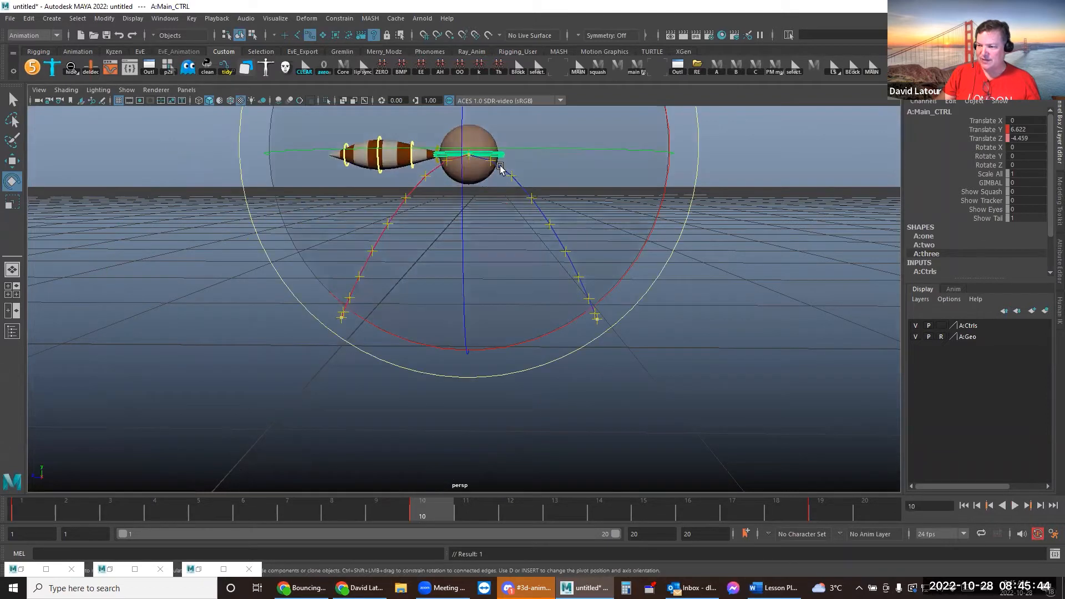
key("w")
left_click_drag(467, 137, 468, 150)
key("ctrl+z")
left_click(566, 176)
left_click(544, 216)
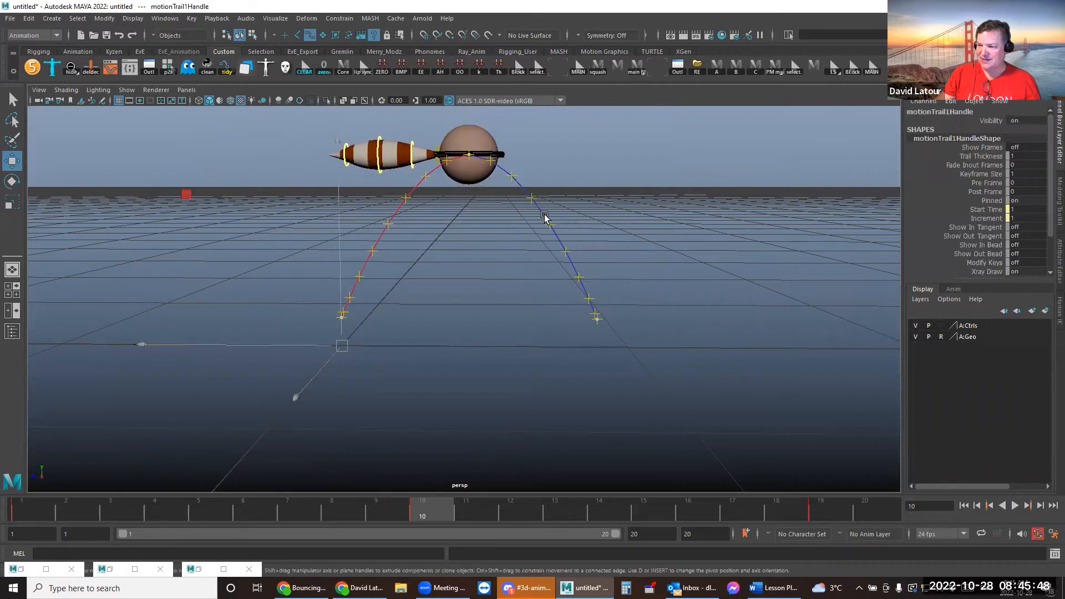
Choose the evaluation mode again in the Animation preferences and save the preferences
left_click(1053, 533)
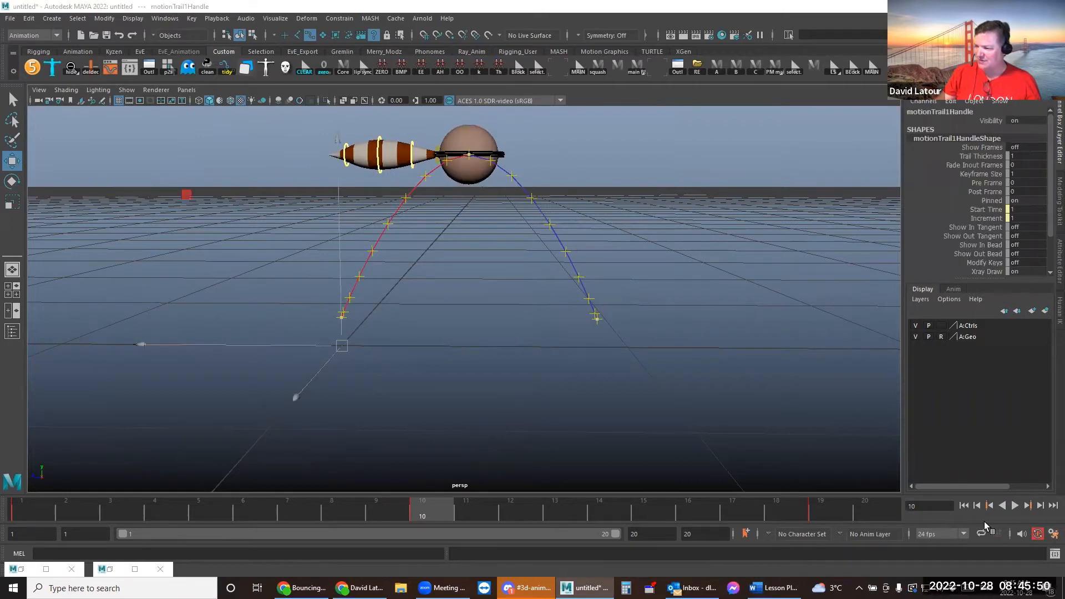
left_click(113, 174)
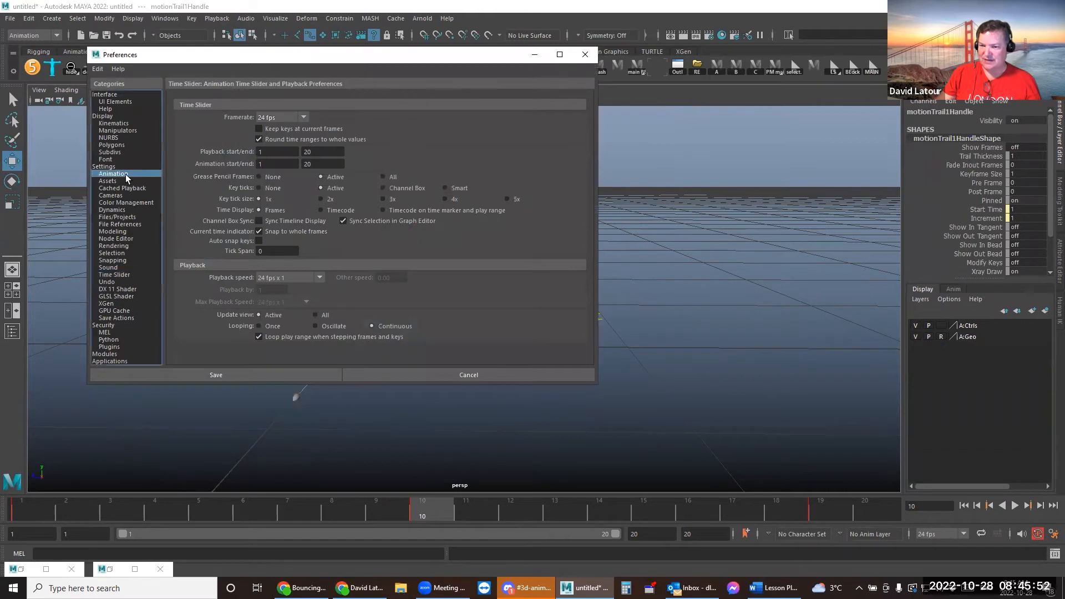
left_click(295, 117)
left_click(276, 148)
left_click(209, 375)
left_click(470, 163)
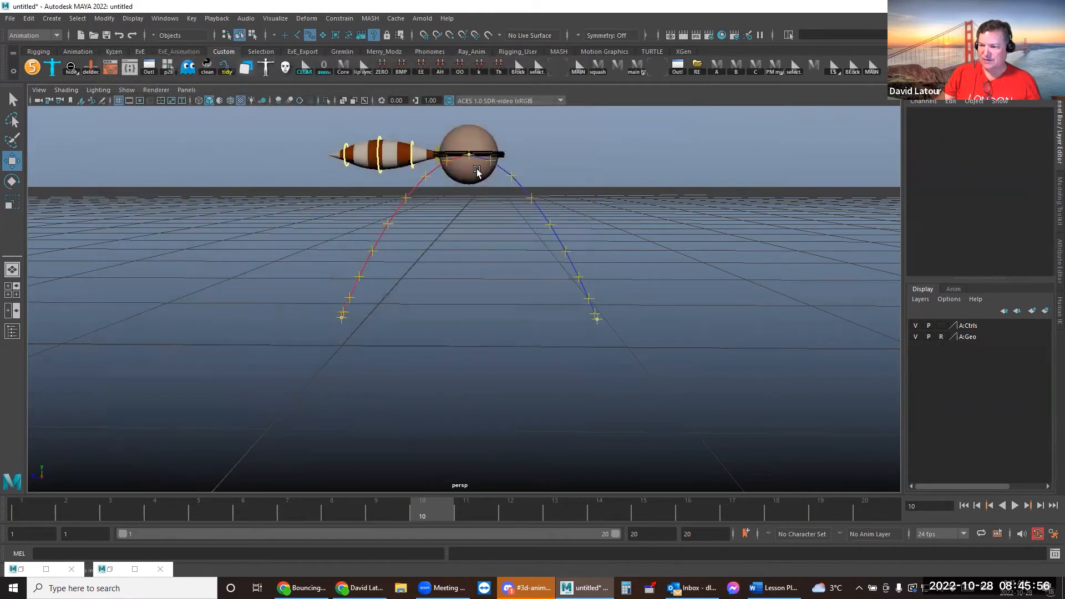
Delete the old motion trail and create a new one for the ball's main control
left_click(523, 187)
key("Delete")
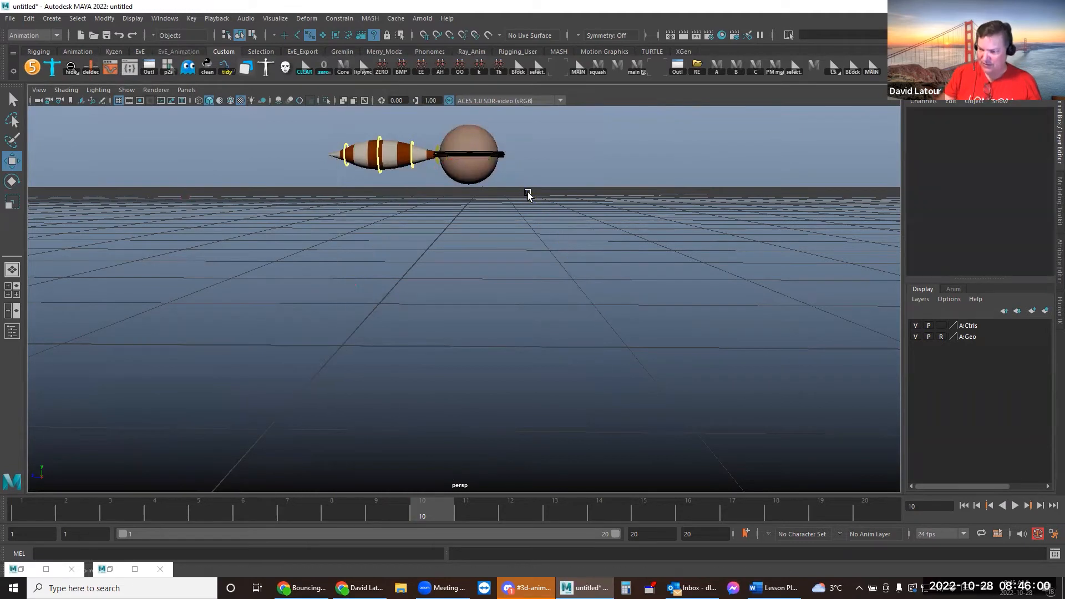
left_click(502, 152)
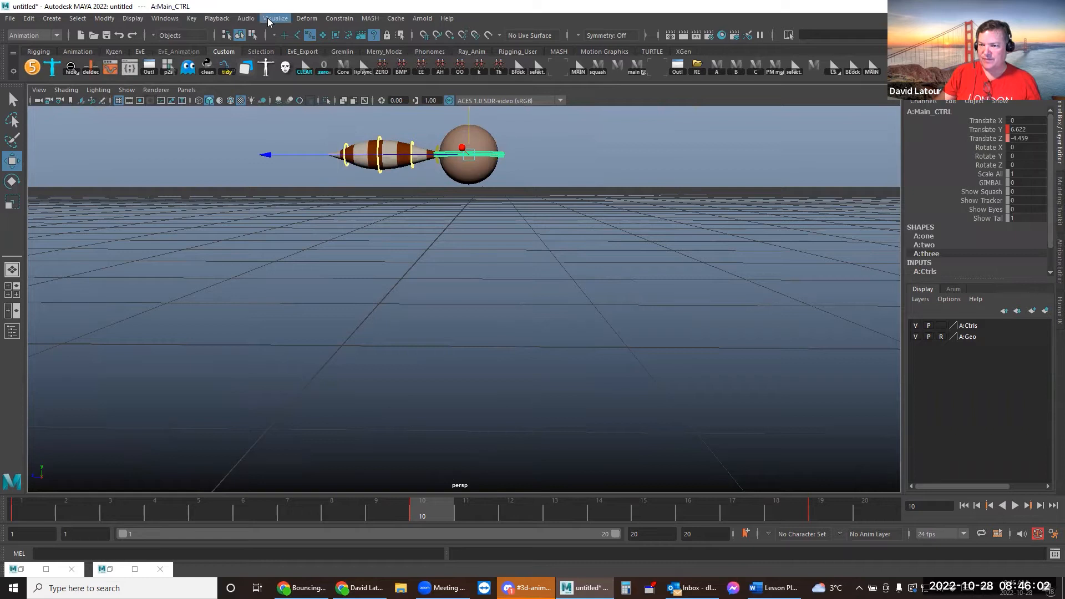
left_click(268, 19)
left_click(295, 44)
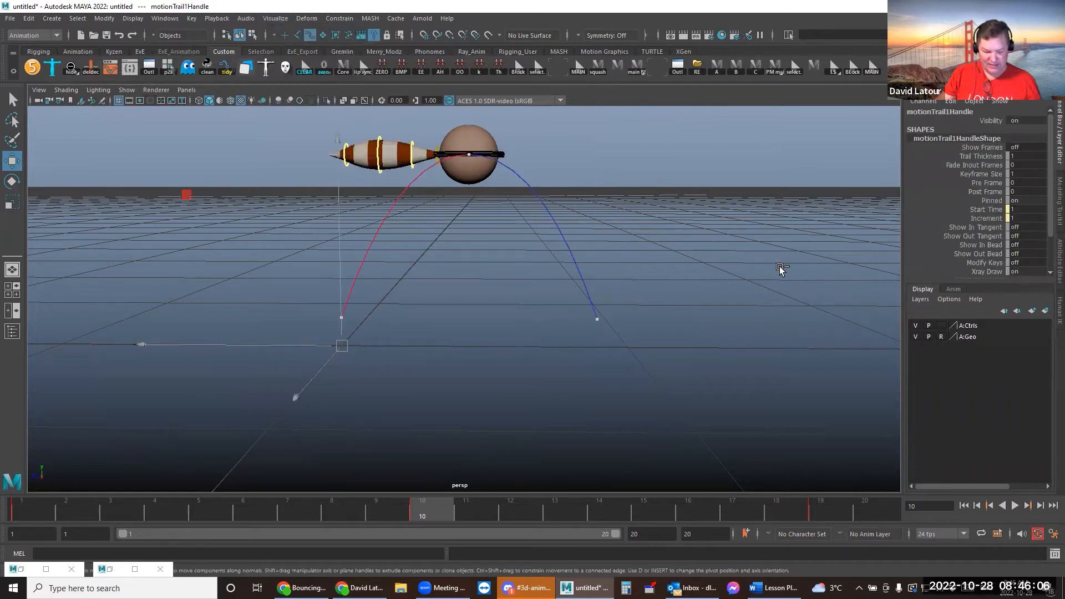
Show yellow frame crosses on the new motion trail and set the frame cross size to 6
key("ctrl+a")
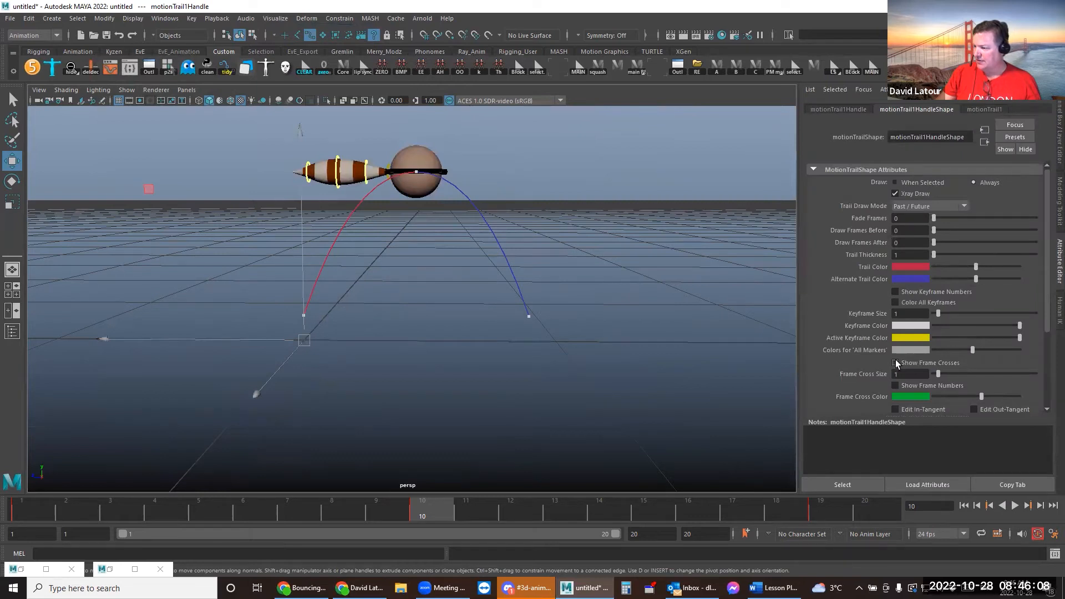
left_click(912, 397)
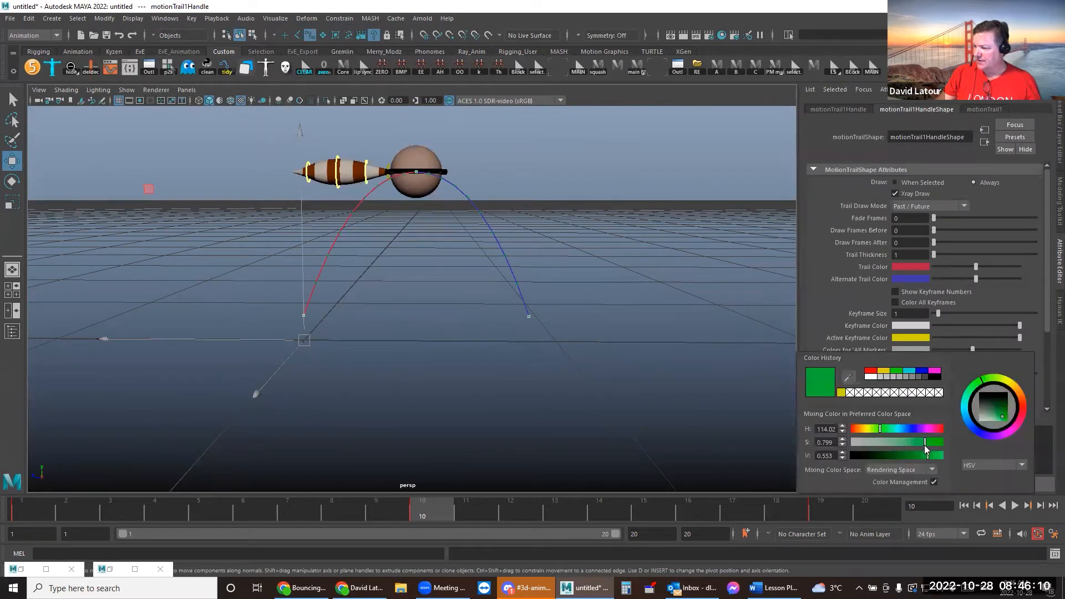
left_click_drag(939, 460, 970, 453)
left_click(863, 432)
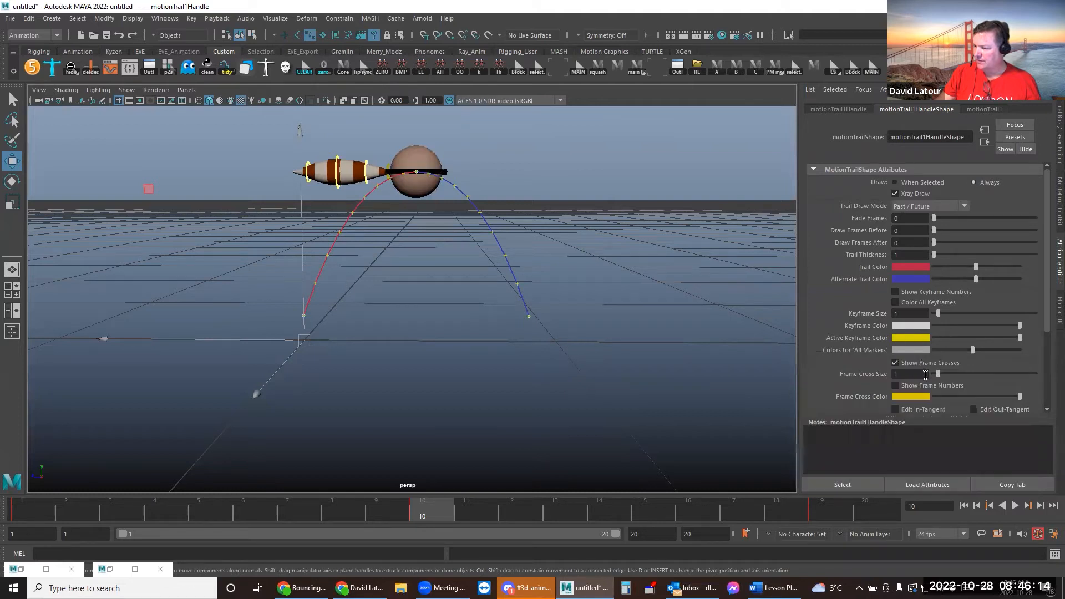
left_click(965, 374)
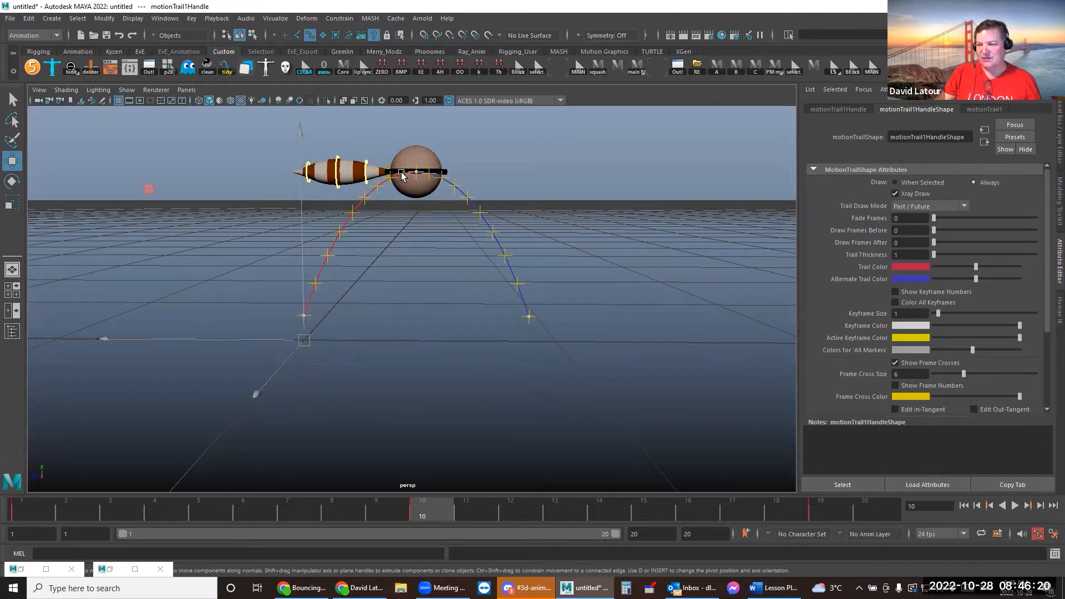
Scrub and play back the bounce to examine the ball's spacing along the motion trail
left_click_drag(30, 509, 520, 496)
key("alt+v")
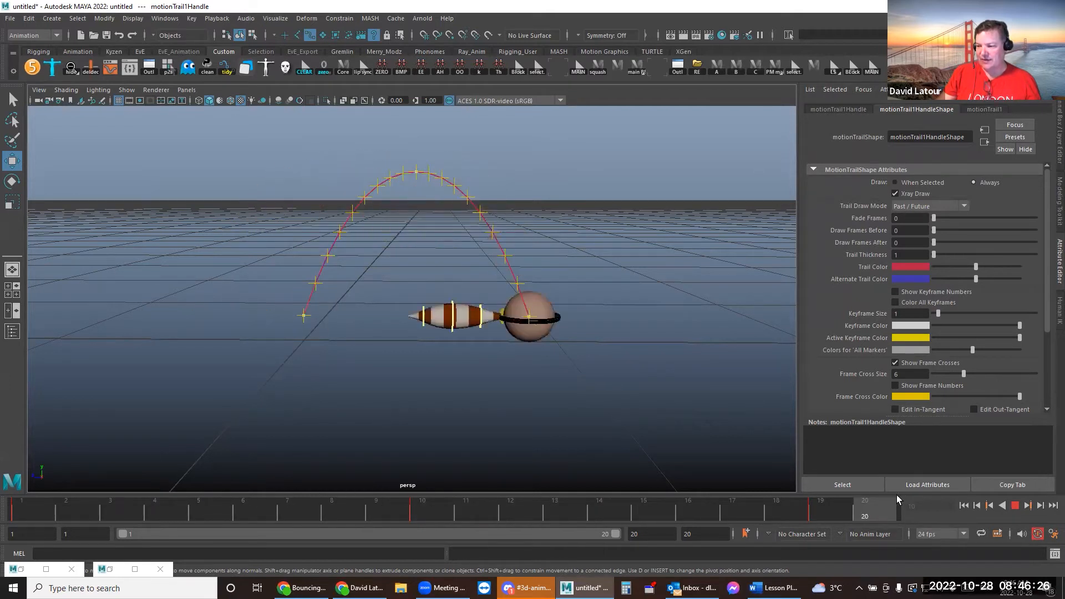
left_click(1014, 506)
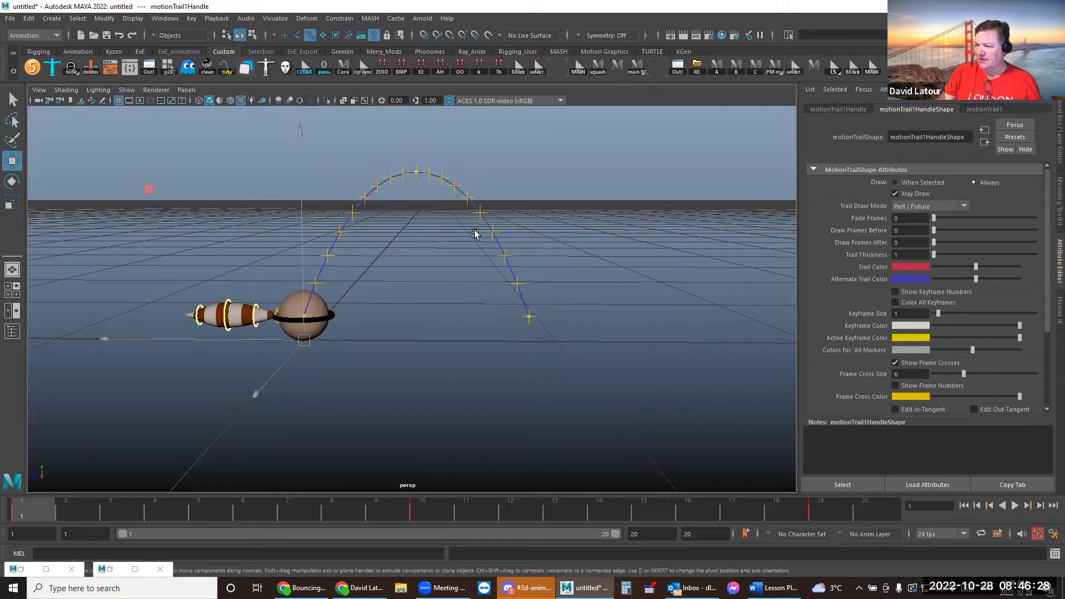
left_click(682, 435)
left_click(1014, 505)
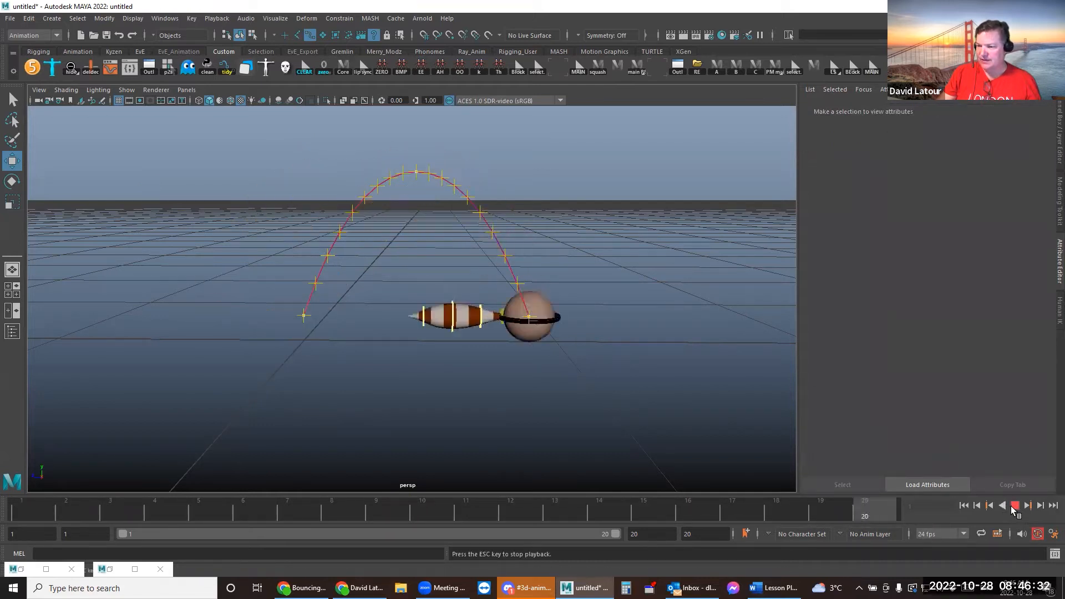
left_click(1015, 506)
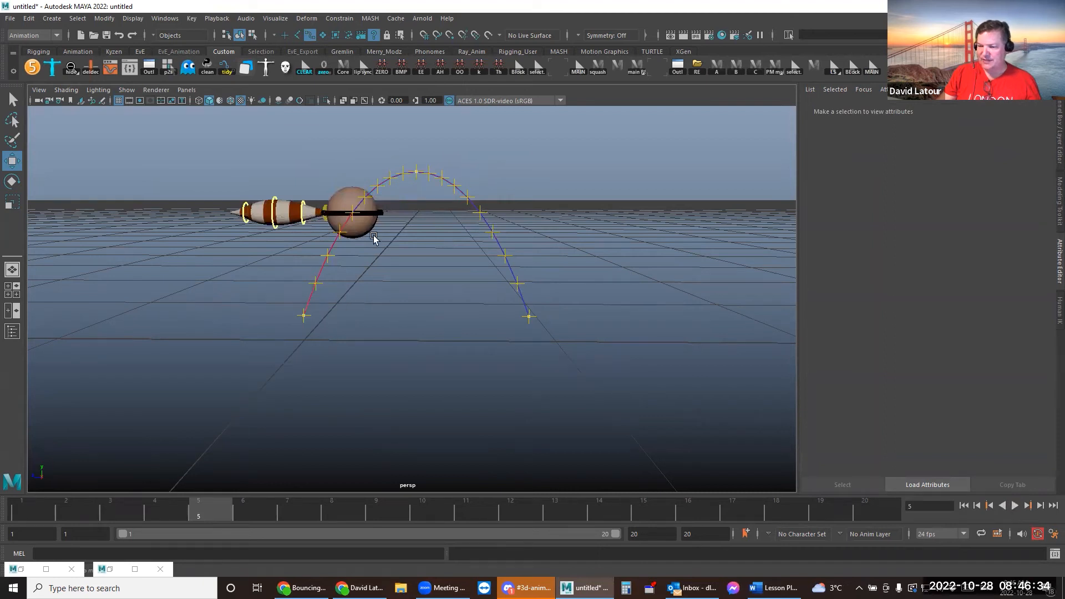
Move the main control's first keyframe from frame 1 to frame 5
left_click(376, 215)
left_click(19, 514)
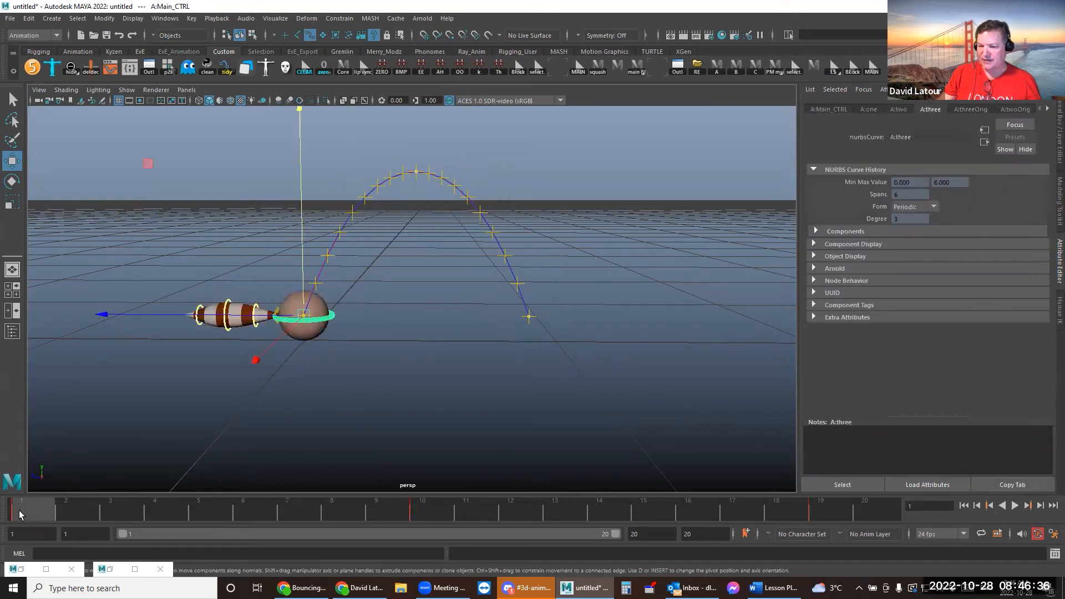
left_click(22, 509, "shift")
left_click_drag(29, 512, 214, 514)
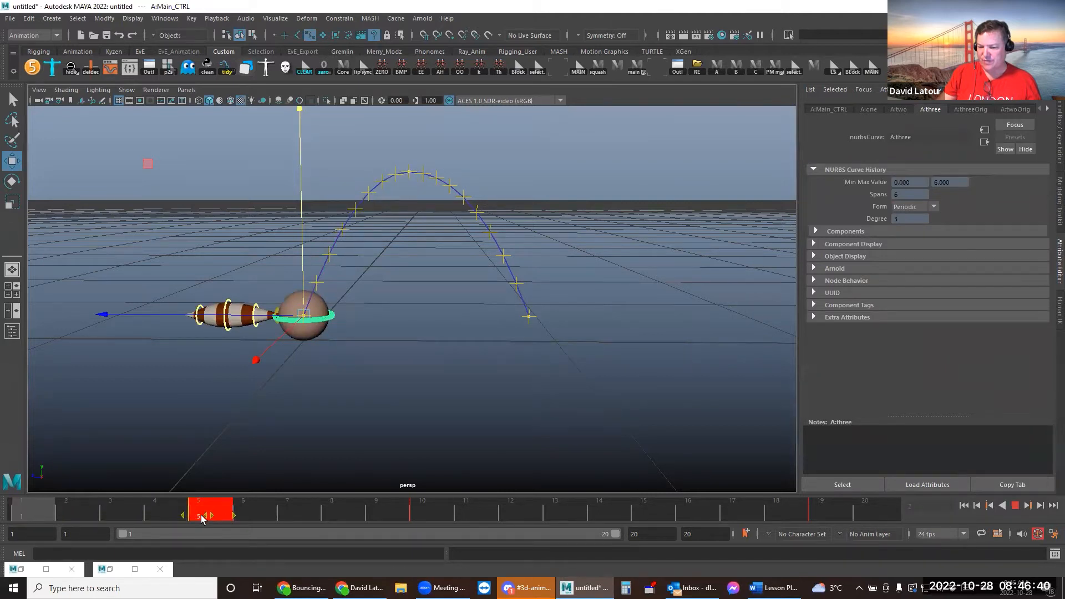
left_click(217, 513)
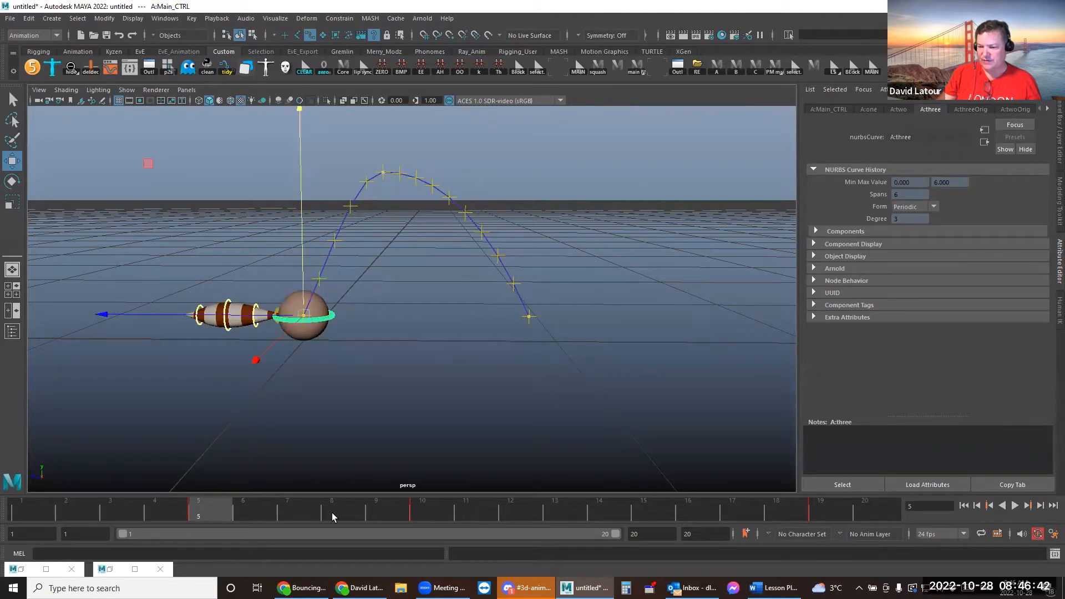
Move the main control's last keyframe from frame 19 to frame 15
left_click(819, 513)
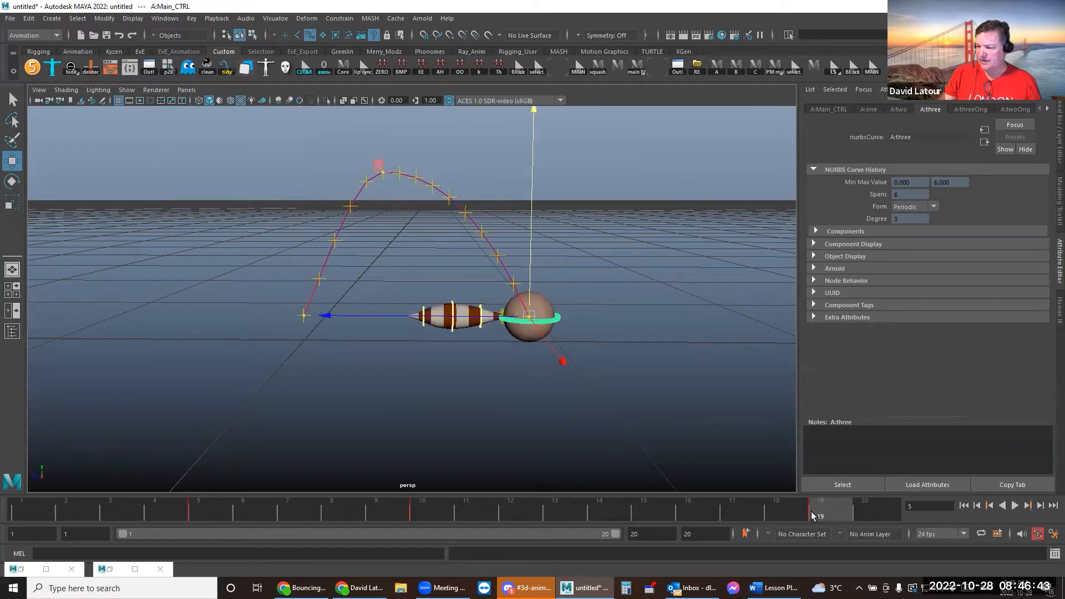
left_click(819, 513, "shift")
left_click_drag(831, 516, 654, 519)
Step through the bounce from frame 5 to frame 15 to examine the ball's frame spacing
left_click(195, 518)
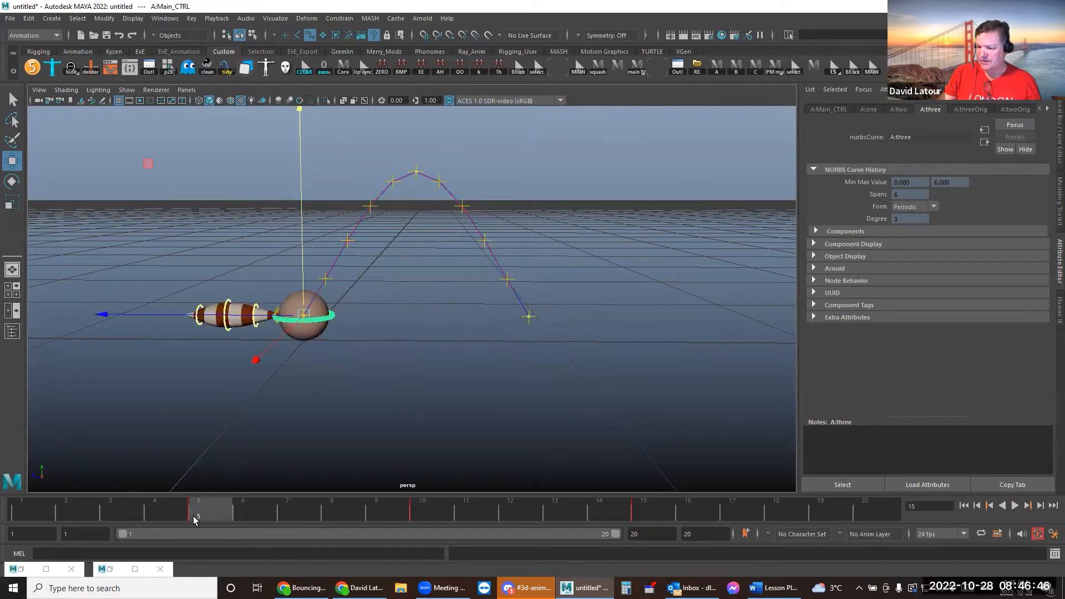
key("alt+period")
key("alt+period")
key("alt+period")
key("alt+period")
key("alt+period")
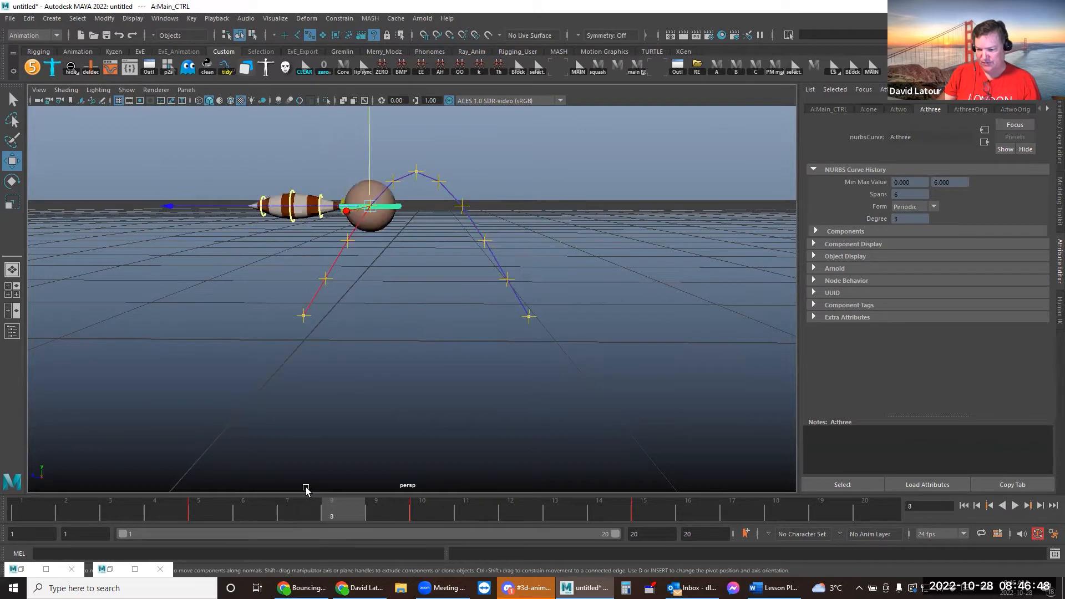
key("alt+period")
key("alt+period")
key("alt+period")
key("alt+period")
key("alt+period")
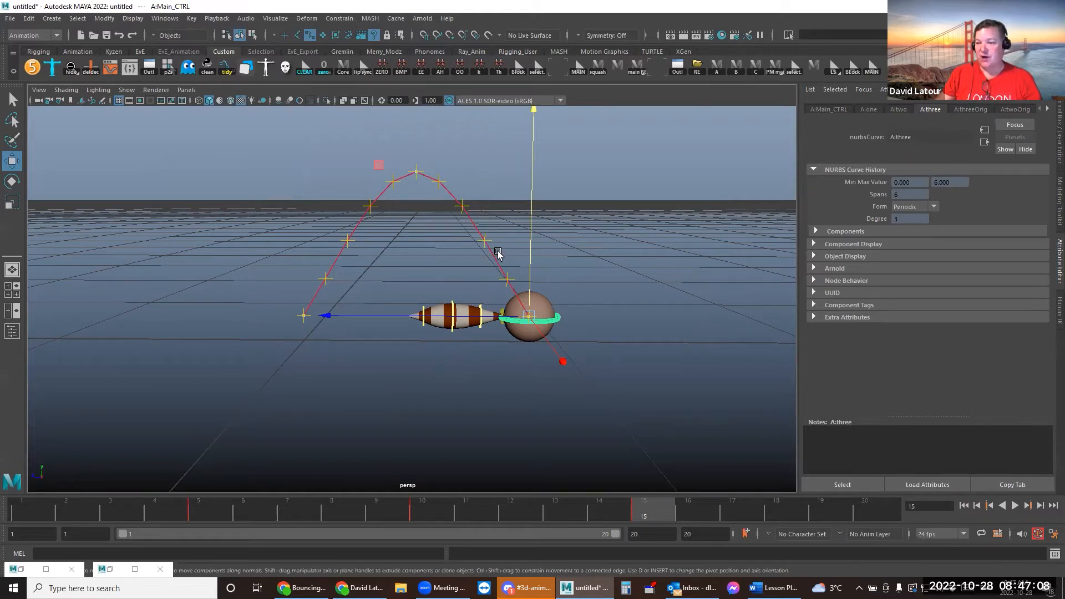
Restore the Graph Editor, reselect the ball's main control, and isolate its Translate Y curve
left_click(483, 264)
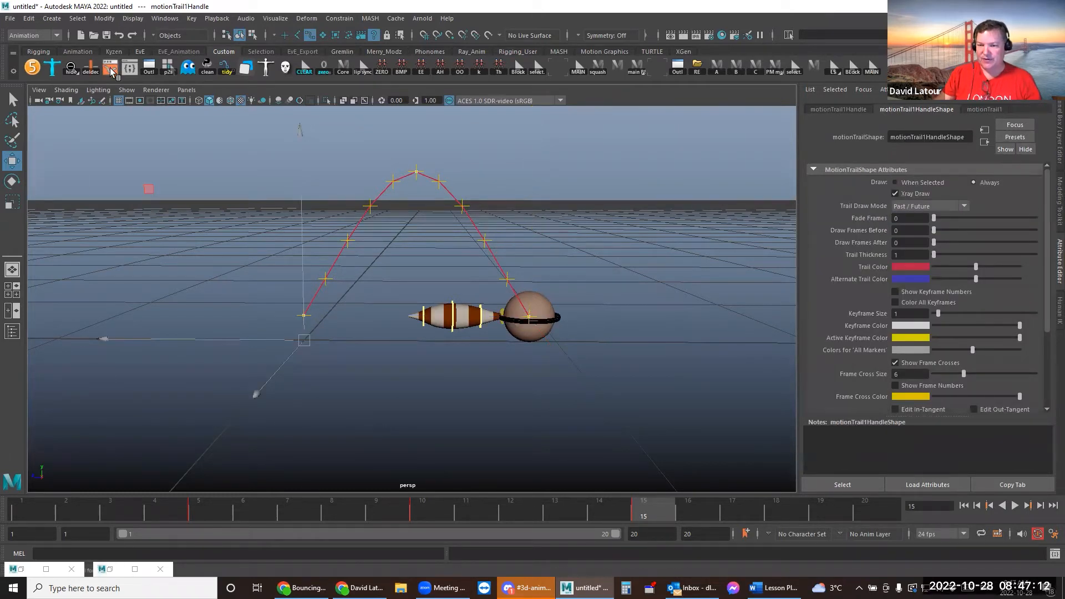
left_click(110, 569)
left_click(153, 202)
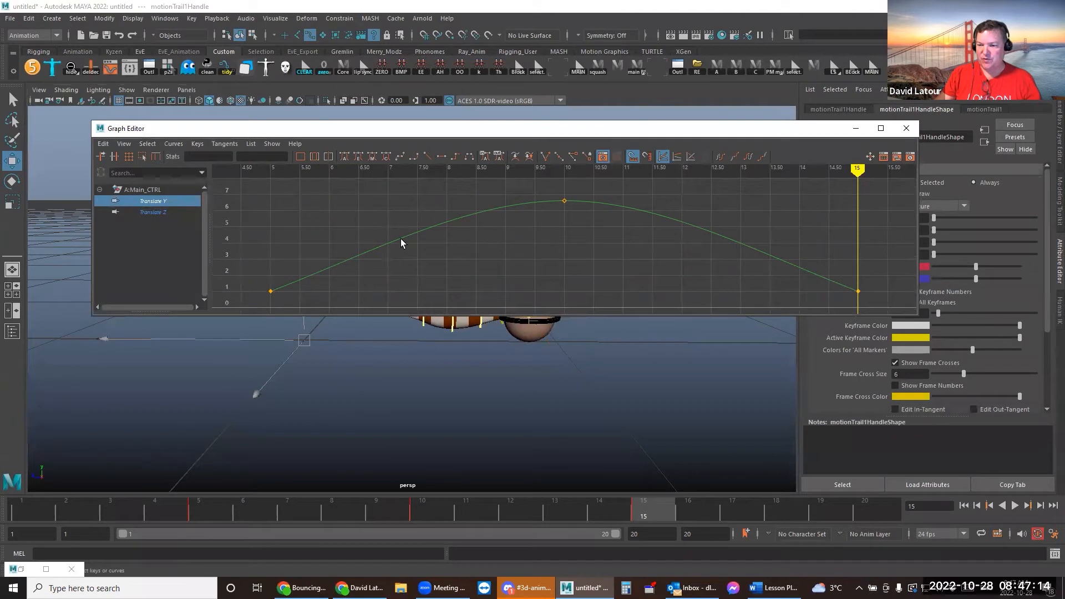
left_click(260, 266)
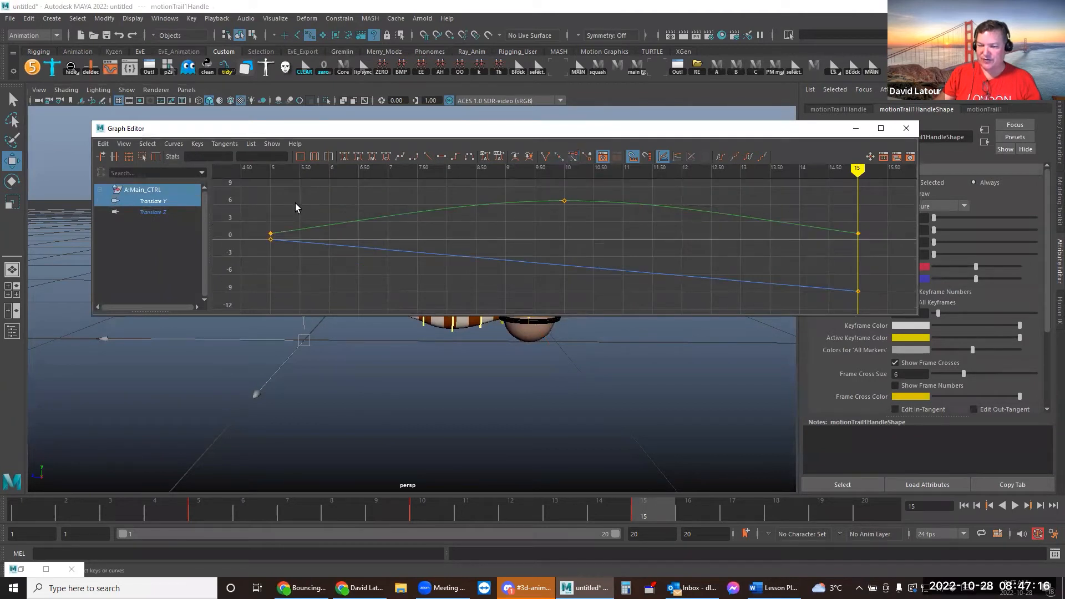
left_click(536, 357)
left_click(549, 320)
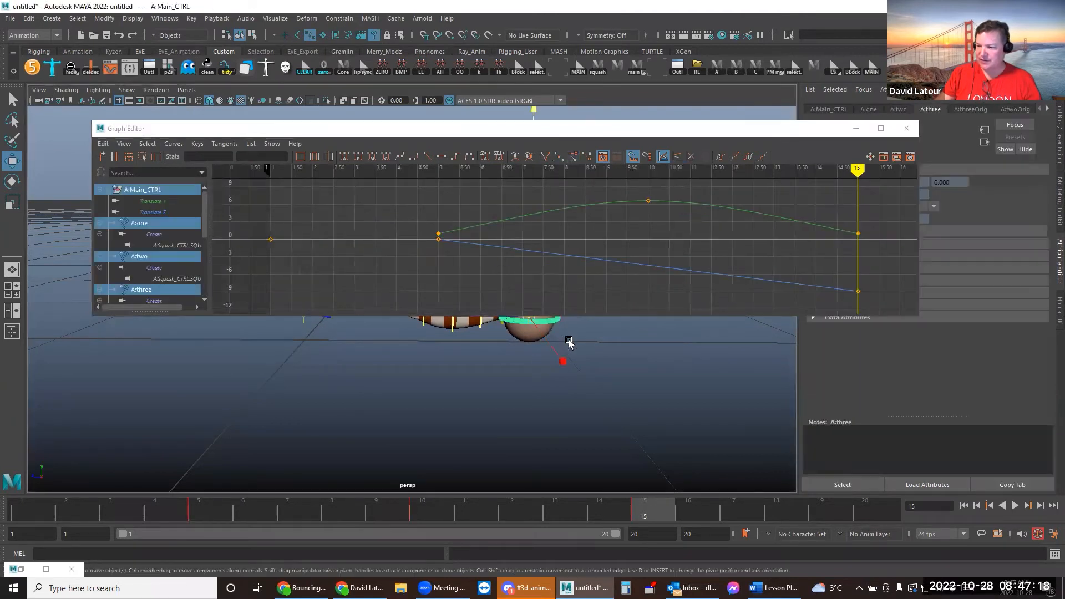
left_click(163, 202)
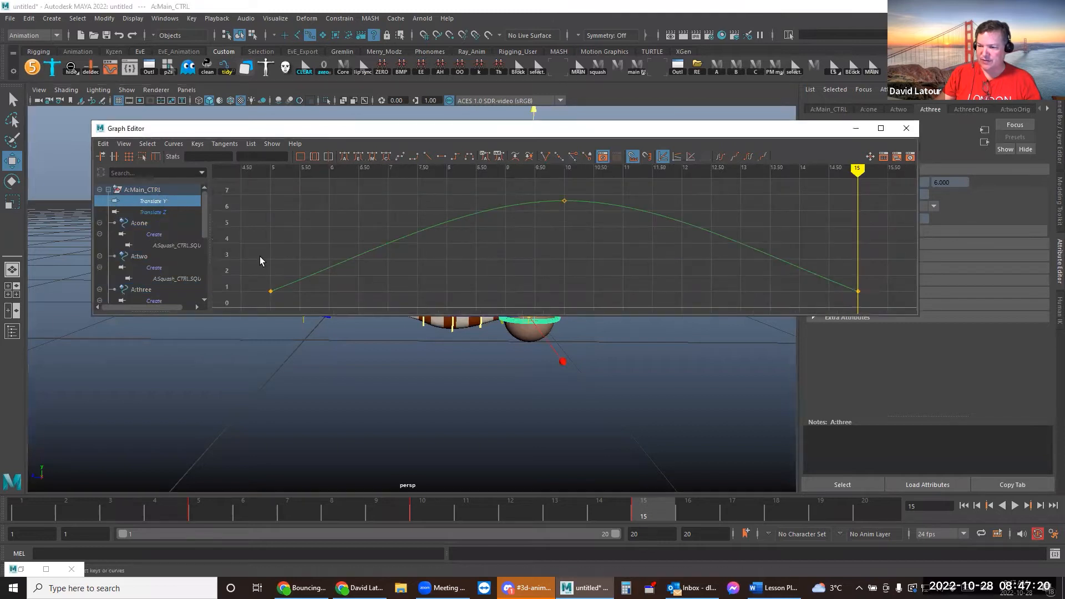
Steepen the tangents of the Translate Y curve's first and last keys to round the bounce arc
left_click(327, 266)
middle_click_drag(340, 288, 388, 255)
left_click_drag(835, 256, 872, 317)
middle_click_drag(798, 286, 798, 262)
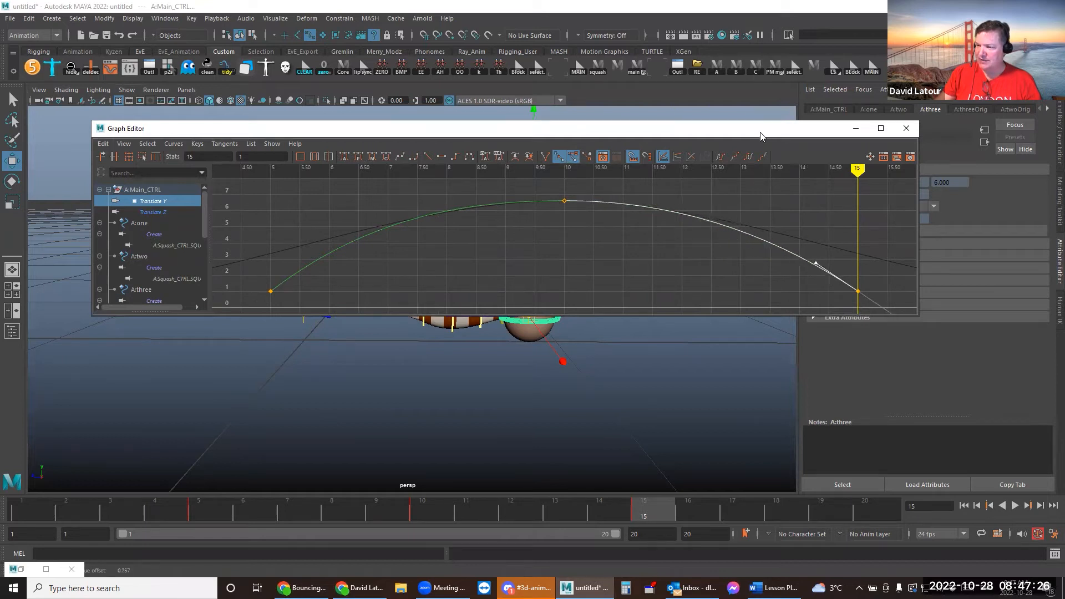
Inspect the Translate Z curve on its own, and minimize the Graph Editor
left_click_drag(761, 136, 719, 176)
left_click(116, 251)
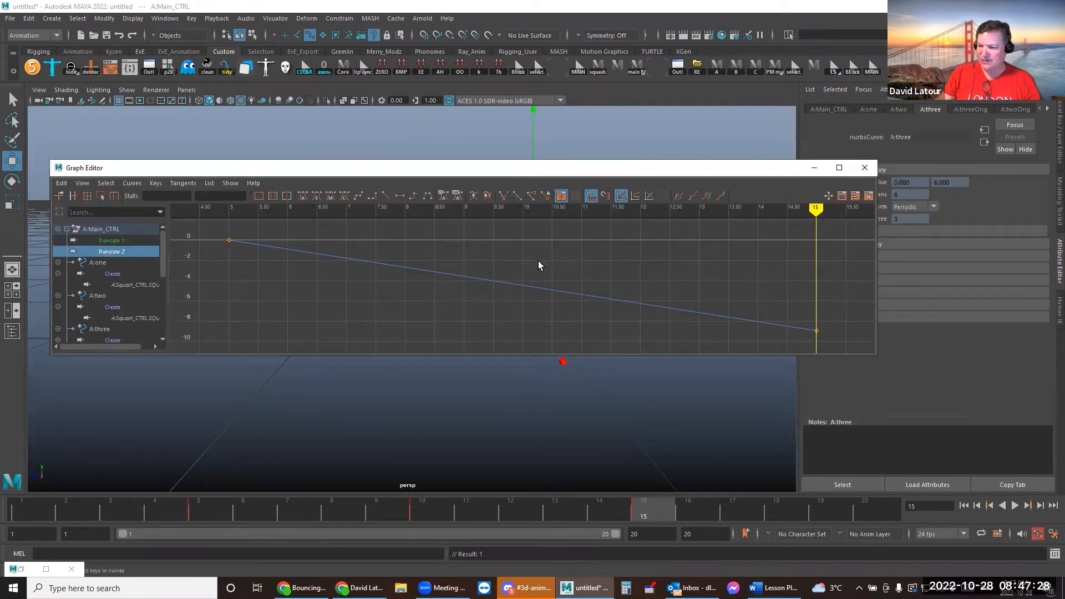
left_click_drag(539, 262, 588, 310)
left_click(814, 168)
Select the motion trail and play back the shortened bounce to review its timing
left_click(487, 221)
left_click(479, 232)
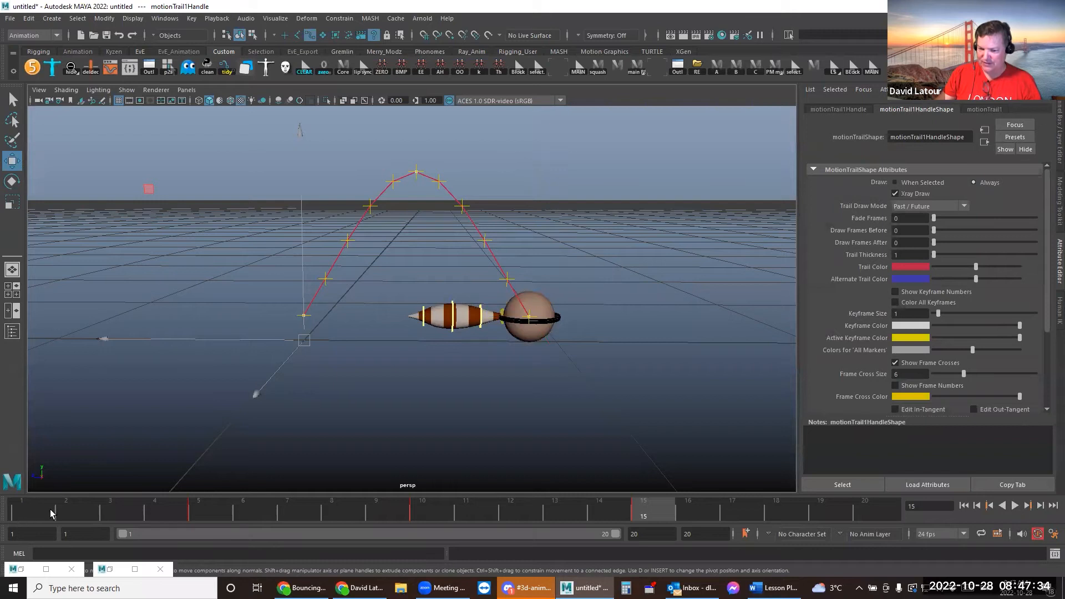
key("alt+v")
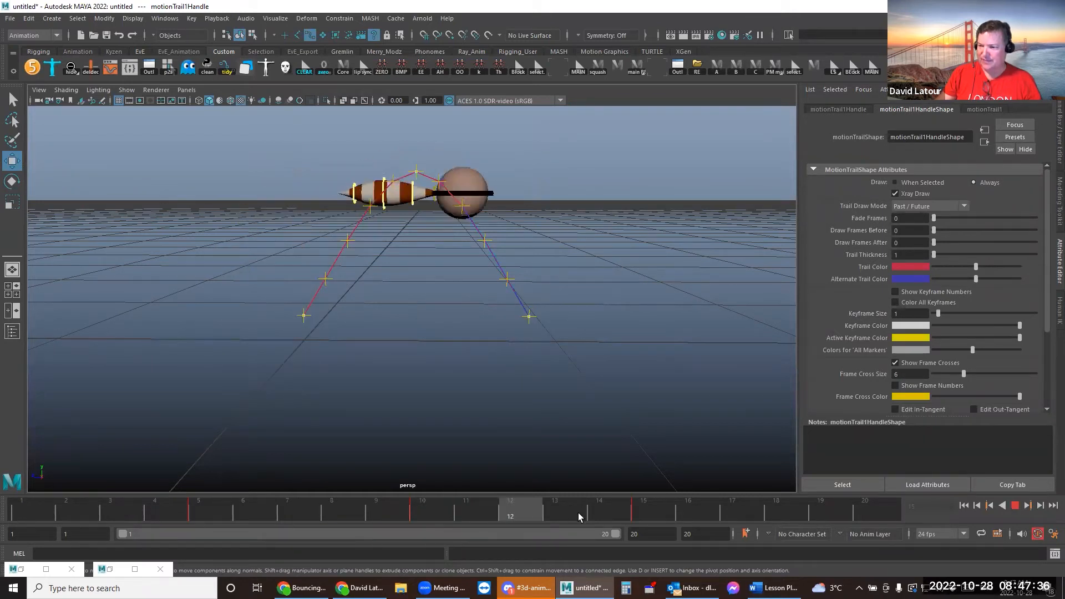
left_click(1014, 505)
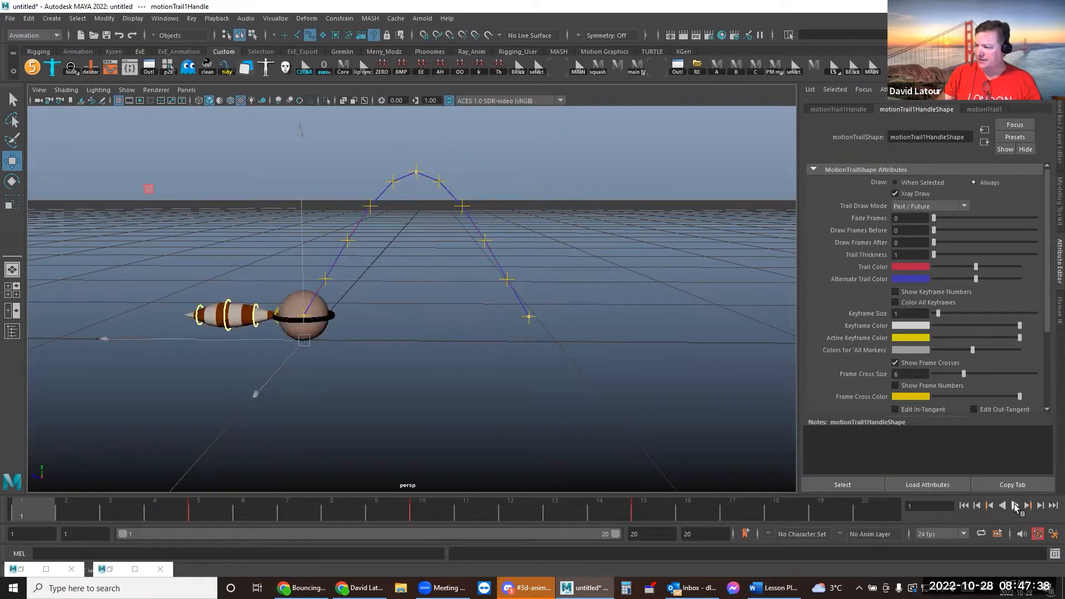
left_click(1014, 505)
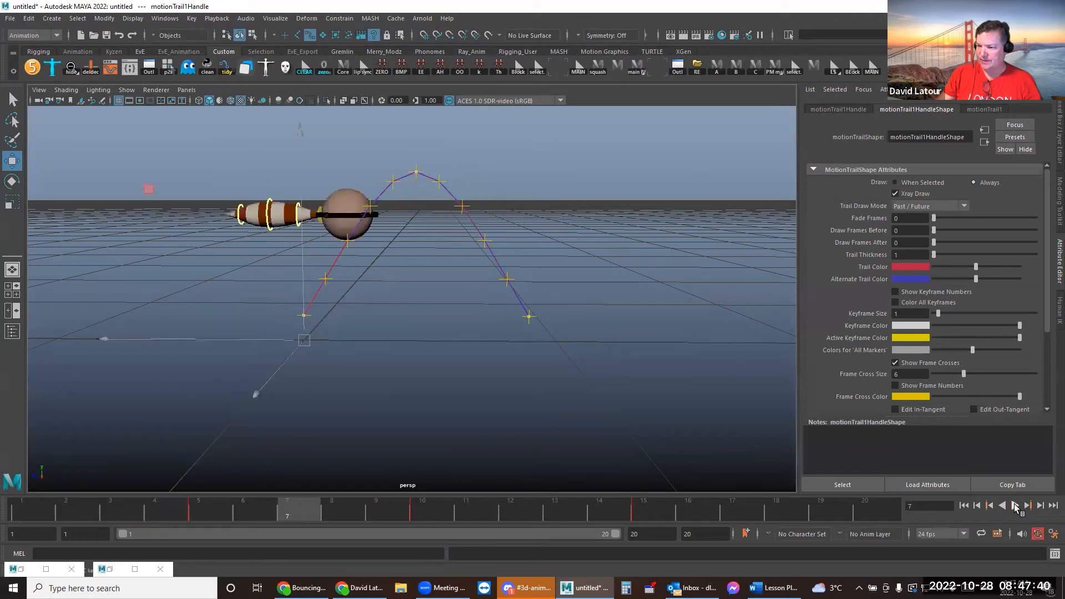
At frame 10, lower the main control slightly to flatten the bounce's peak, and play back the result
left_click(420, 513)
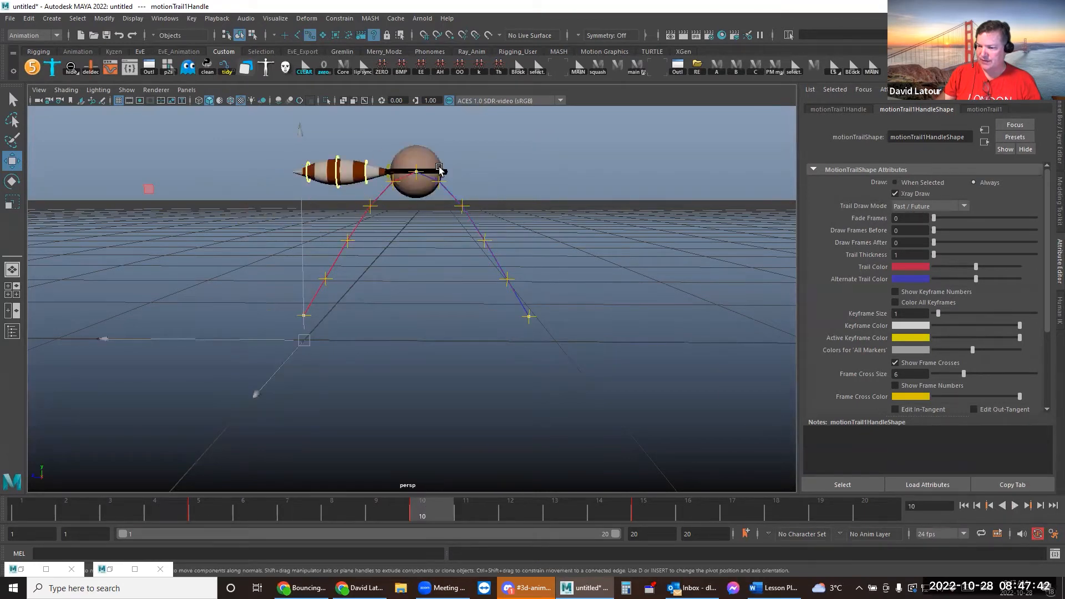
left_click(437, 172)
left_click_drag(418, 143, 418, 152)
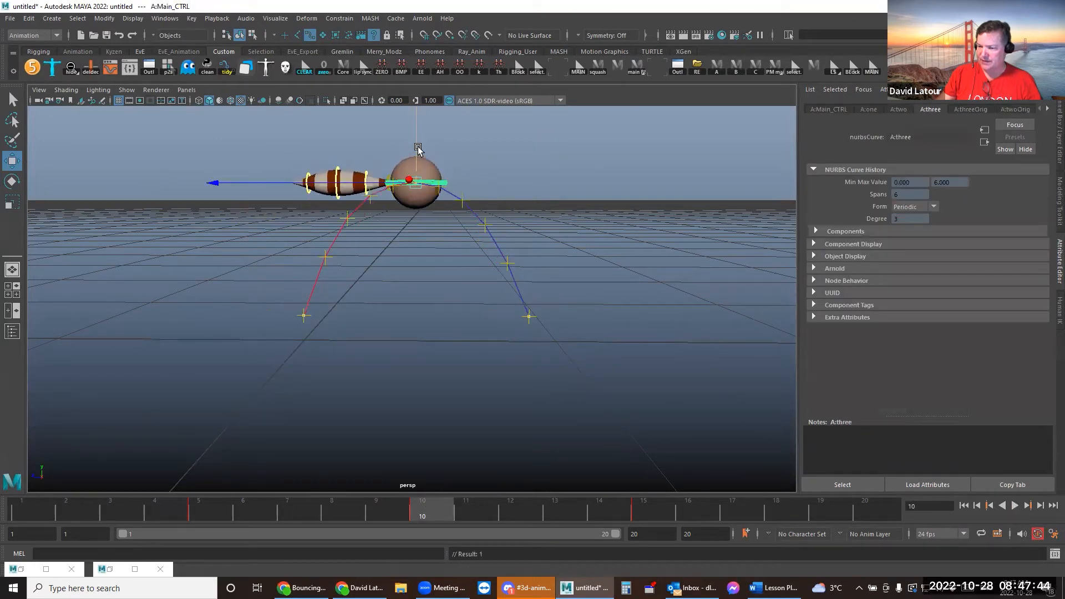
key("alt+v")
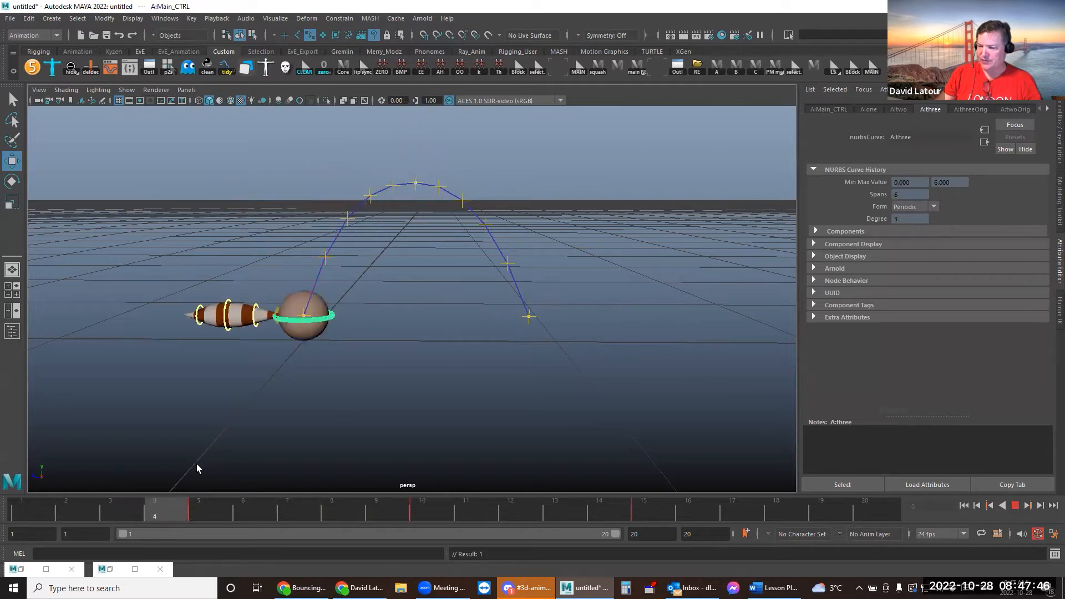
left_click_drag(742, 505, 303, 507)
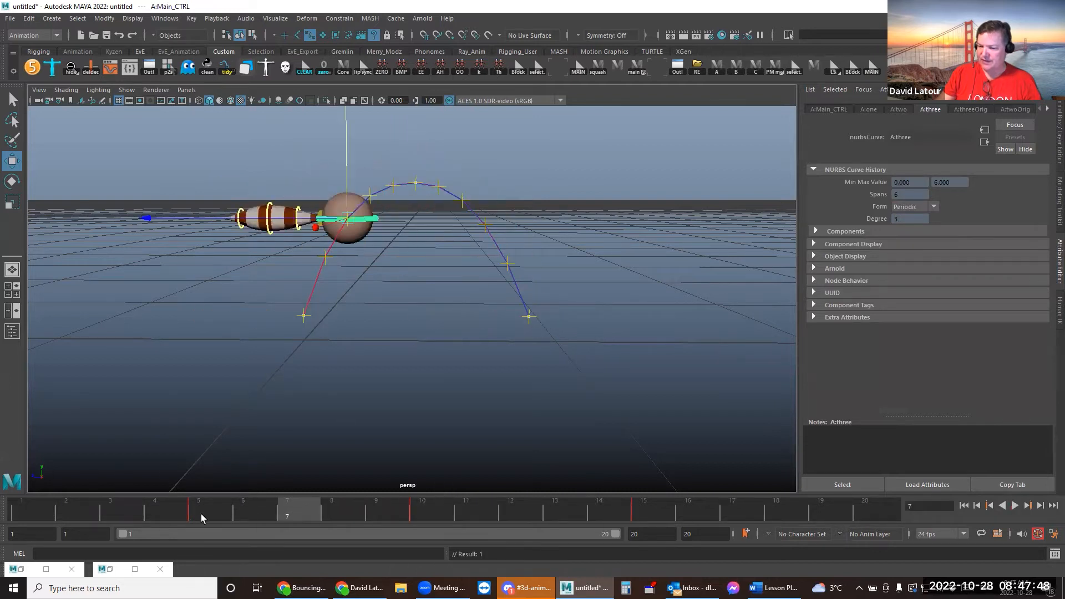
Move the main control's first key to frame 4 and last key to frame 16, and return to frame 10
left_click(200, 514)
left_click(202, 516, "shift")
left_click_drag(204, 516, 714, 516)
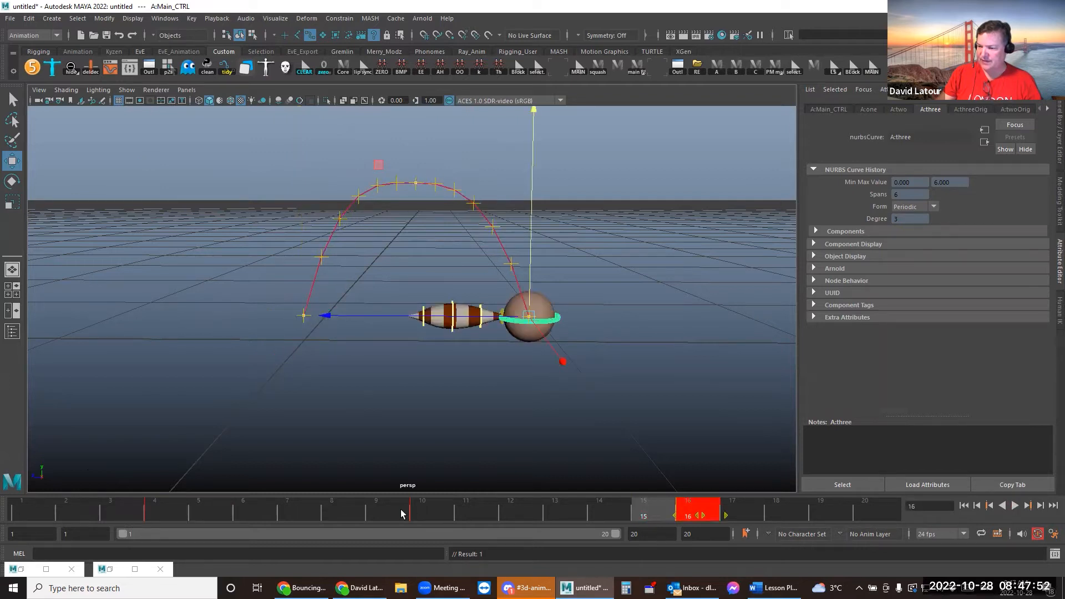
left_click(171, 516)
left_click(407, 517)
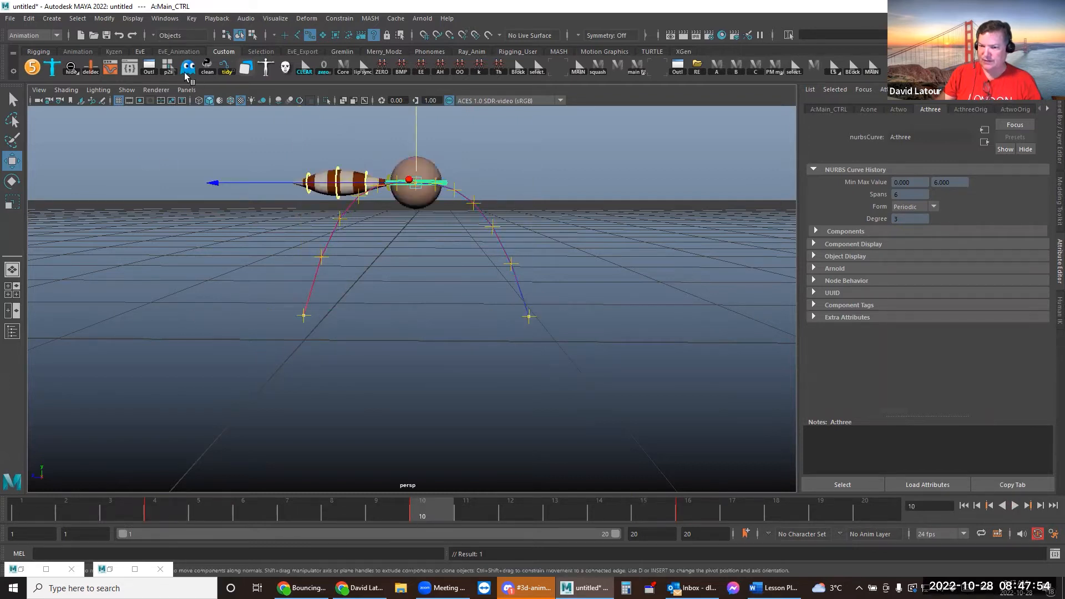
Adjust the Translate Y tangents at frames 4 and 16 in the Graph Editor for a rounder arc, and minimize the editor
left_click(111, 69)
left_click(375, 269)
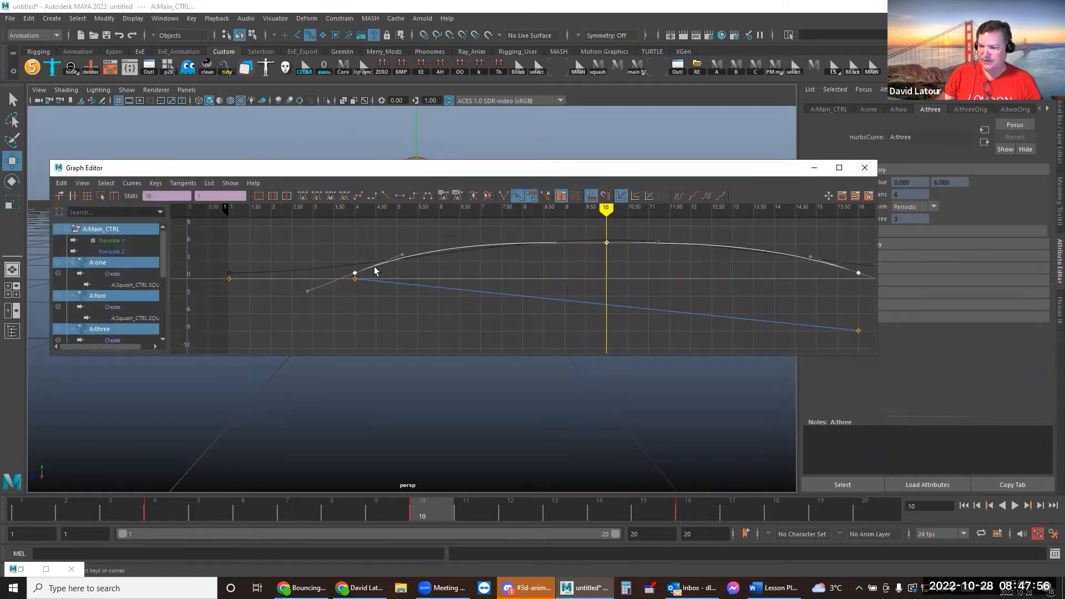
key("f")
left_click_drag(254, 287, 279, 307)
middle_click_drag(314, 280, 319, 280)
left_click(817, 328)
left_click(779, 298)
middle_click_drag(777, 295, 764, 297)
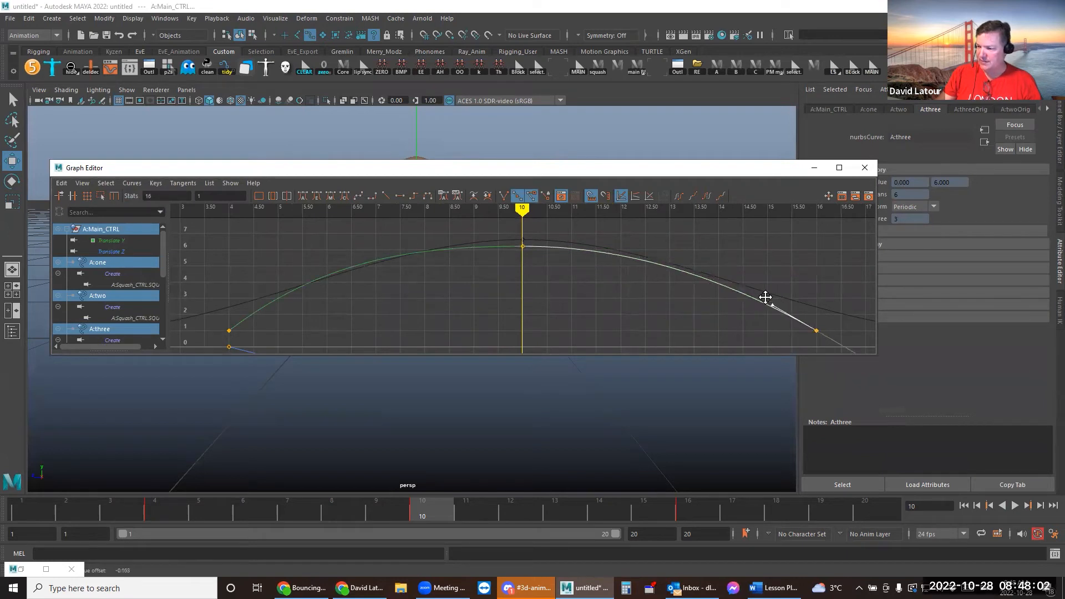
left_click(813, 166)
Scrub and play back the reshaped bounce to review its arc, and show the main control's Channel Box
left_click_drag(169, 507, 429, 504)
left_click(416, 166)
left_click_drag(417, 154, 416, 154)
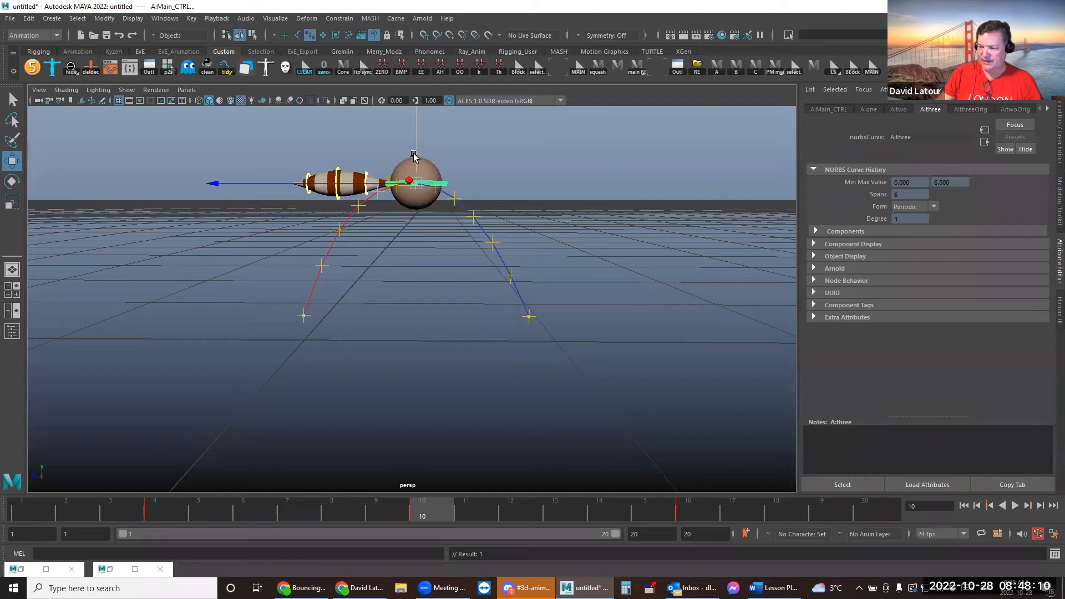
key("alt+v")
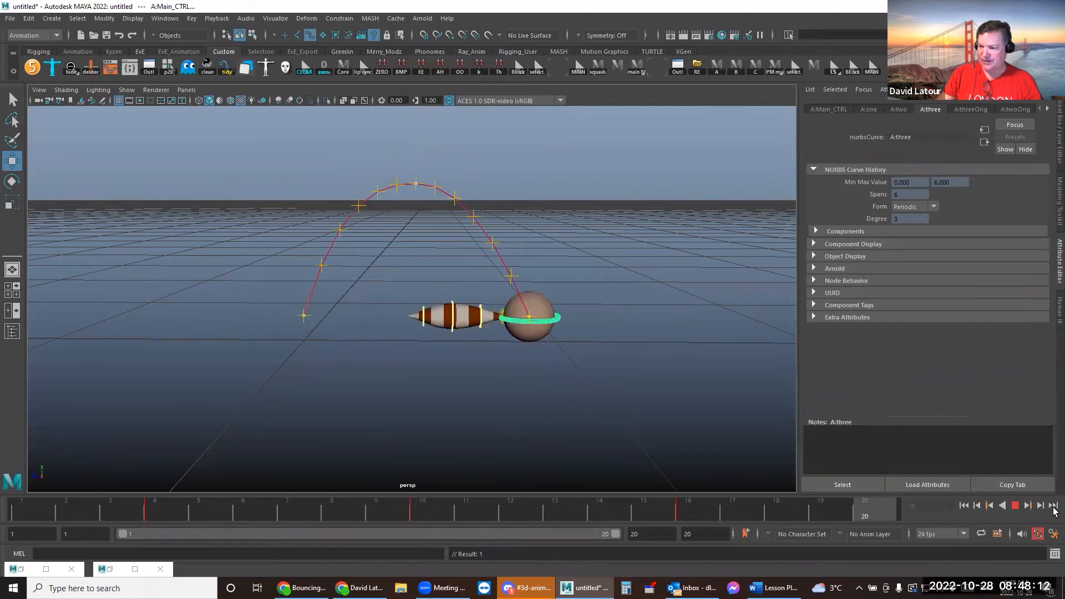
key("alt+v")
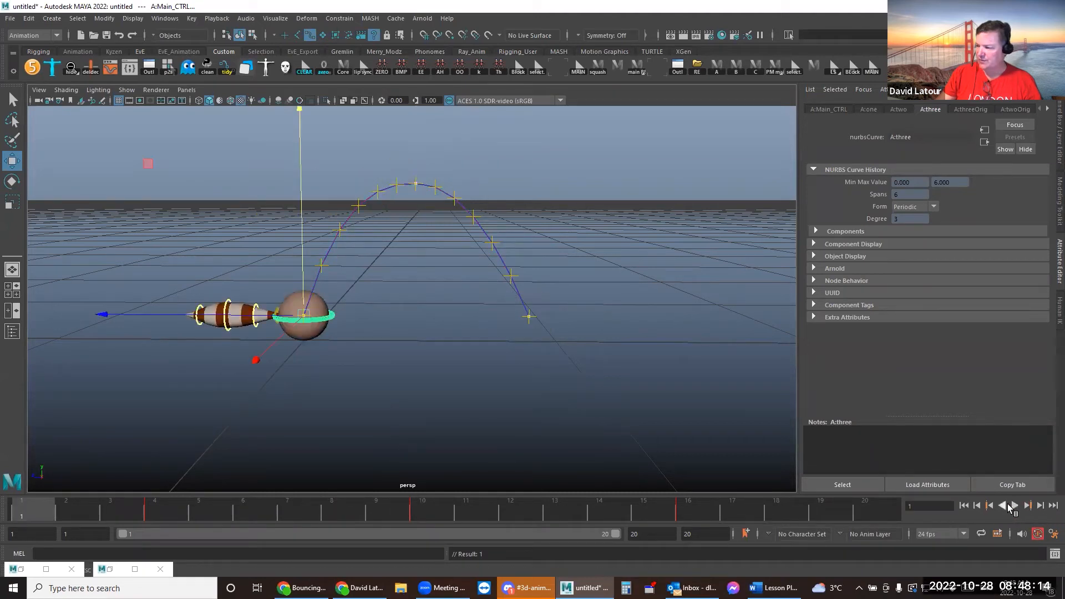
left_click(1059, 126)
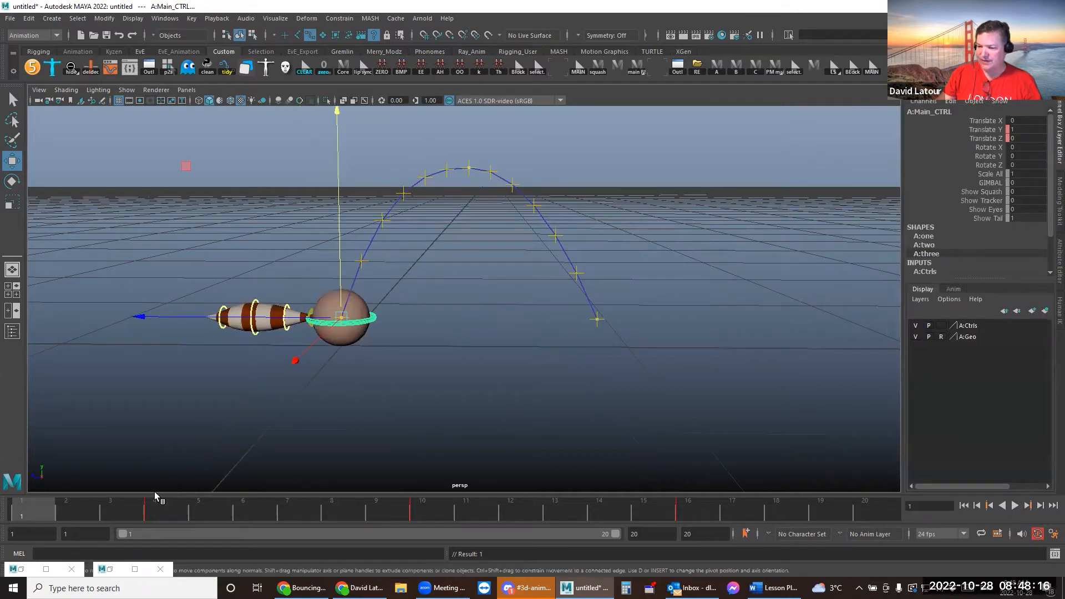
left_click(1013, 505)
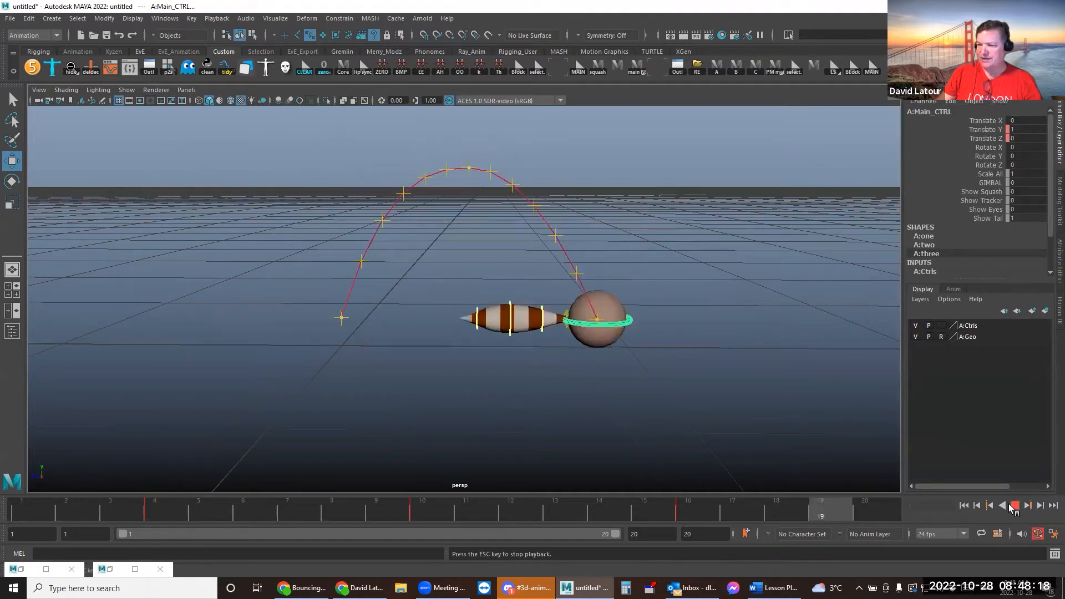
left_click(1014, 505)
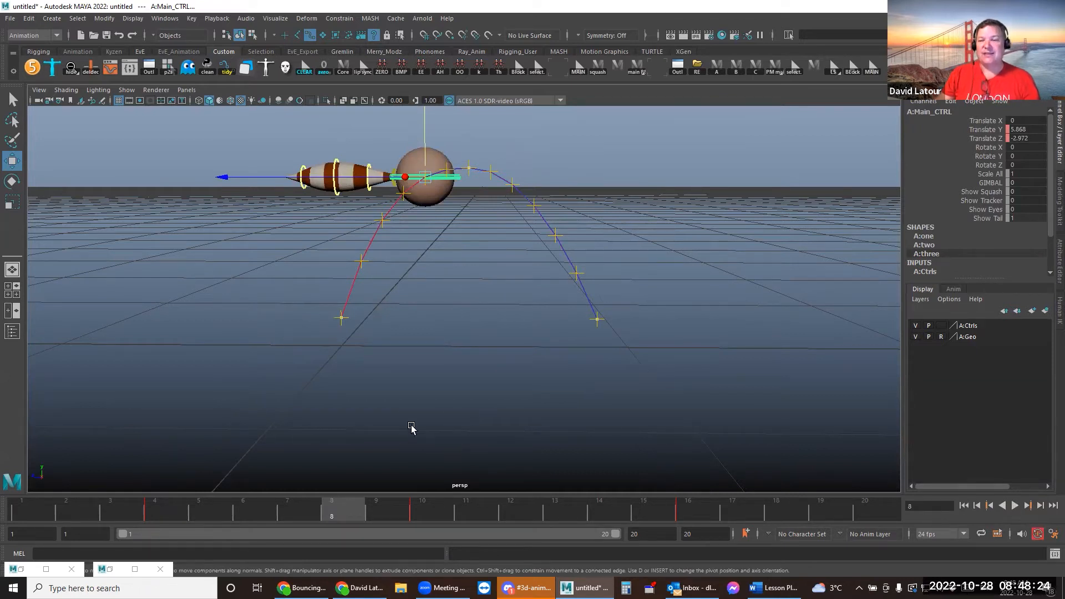
At frame 4, close the AutoSave prompt and frame the main control's Translate Z curve on its own in the Graph Editor
left_click(156, 515)
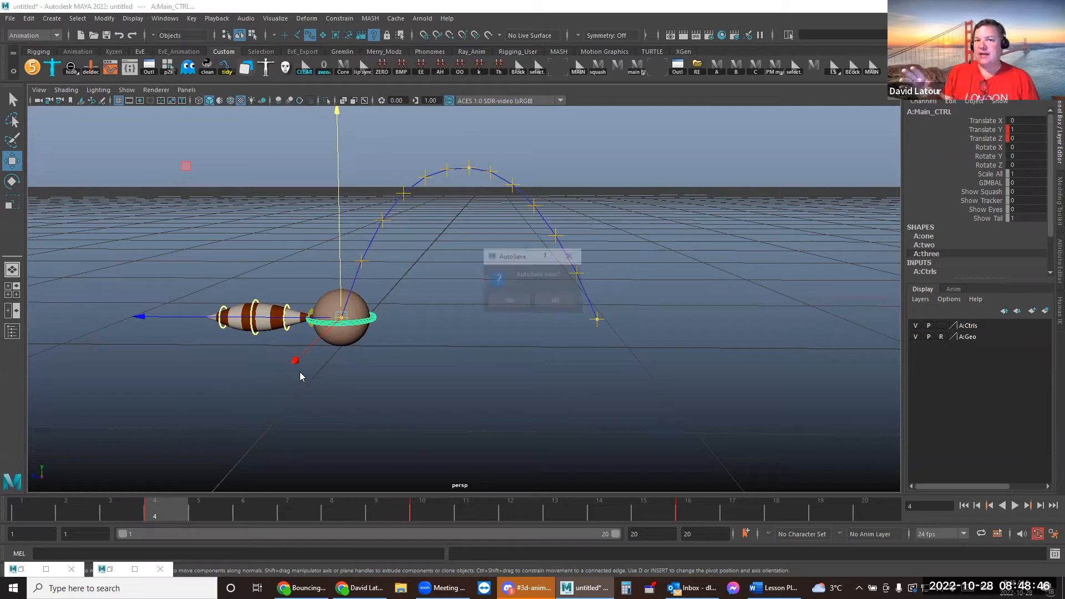
left_click(569, 255)
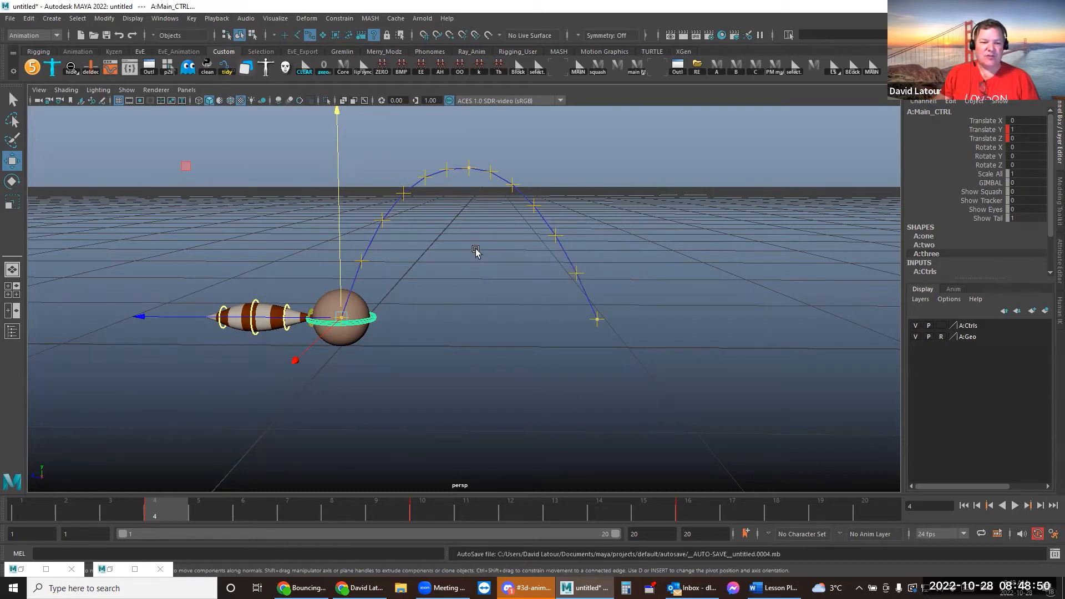
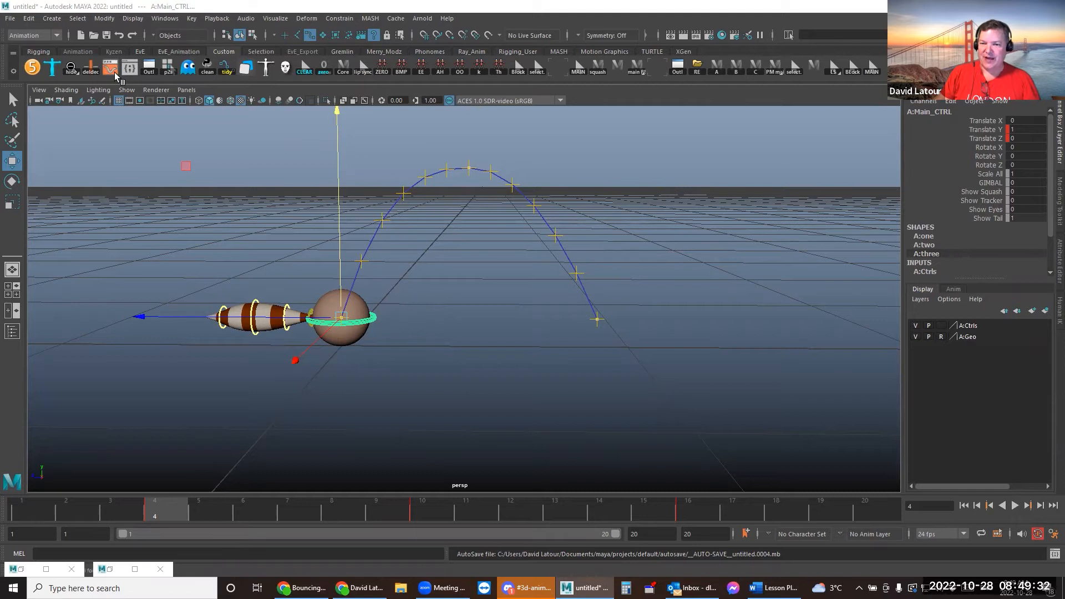
left_click(111, 68)
left_click(128, 251)
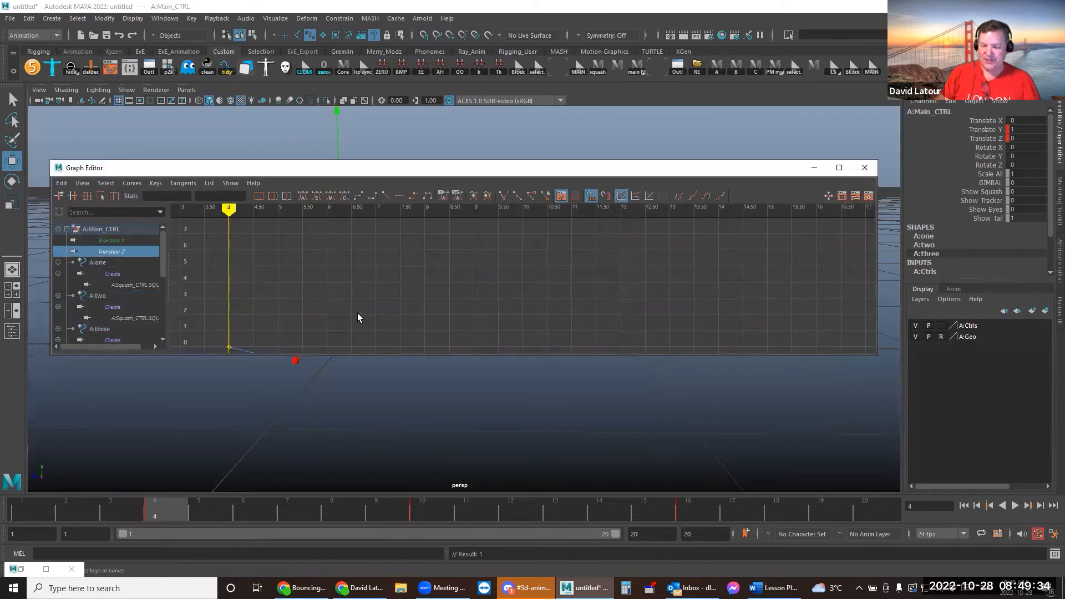
key("f")
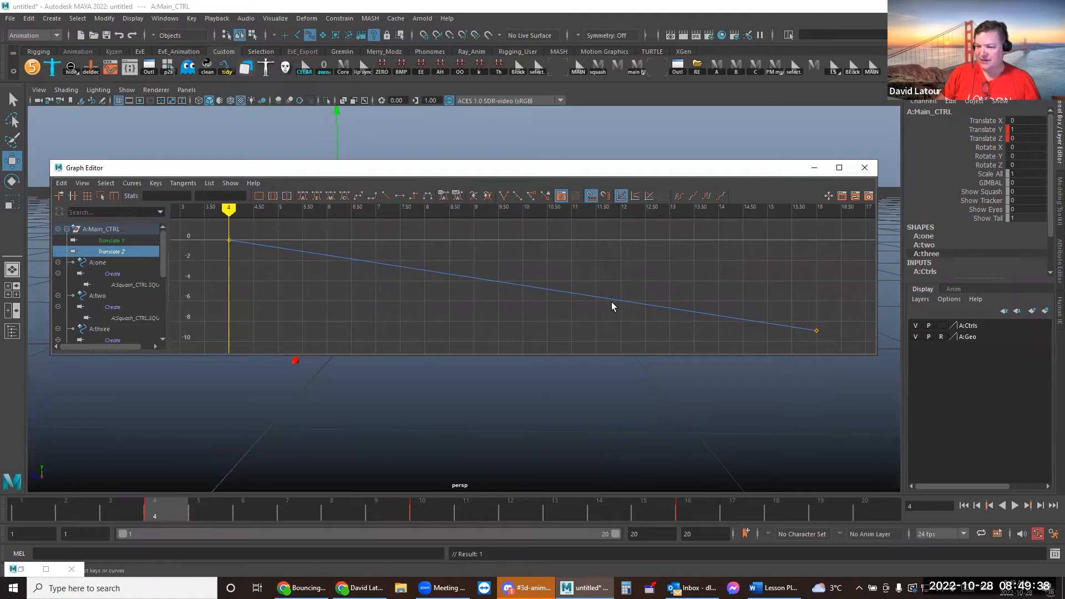
Key only the main control's Translate Z channel at frame 1
left_click(29, 511)
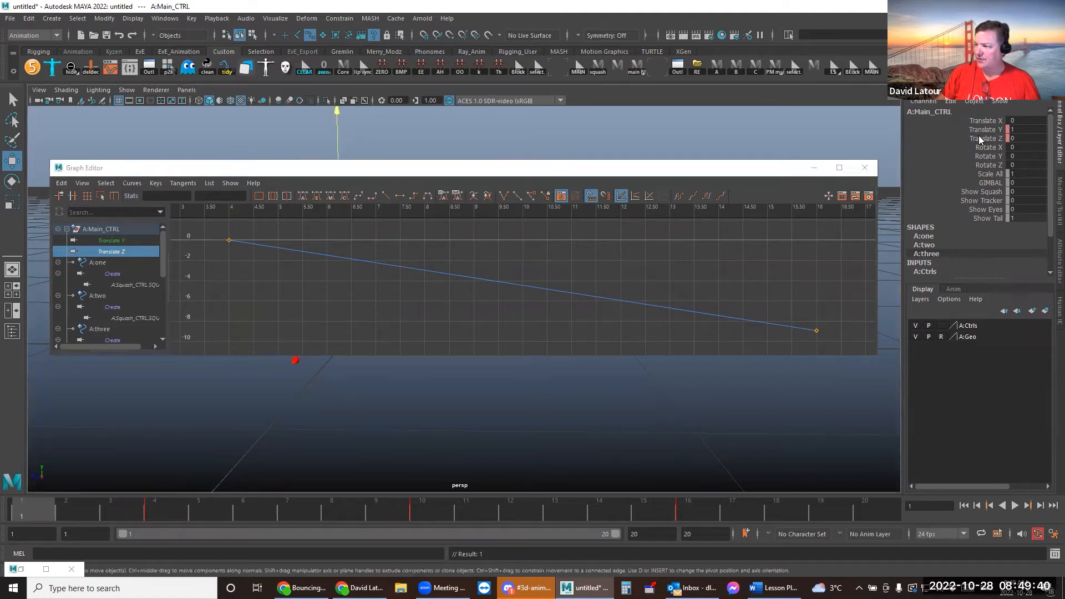
left_click(978, 138)
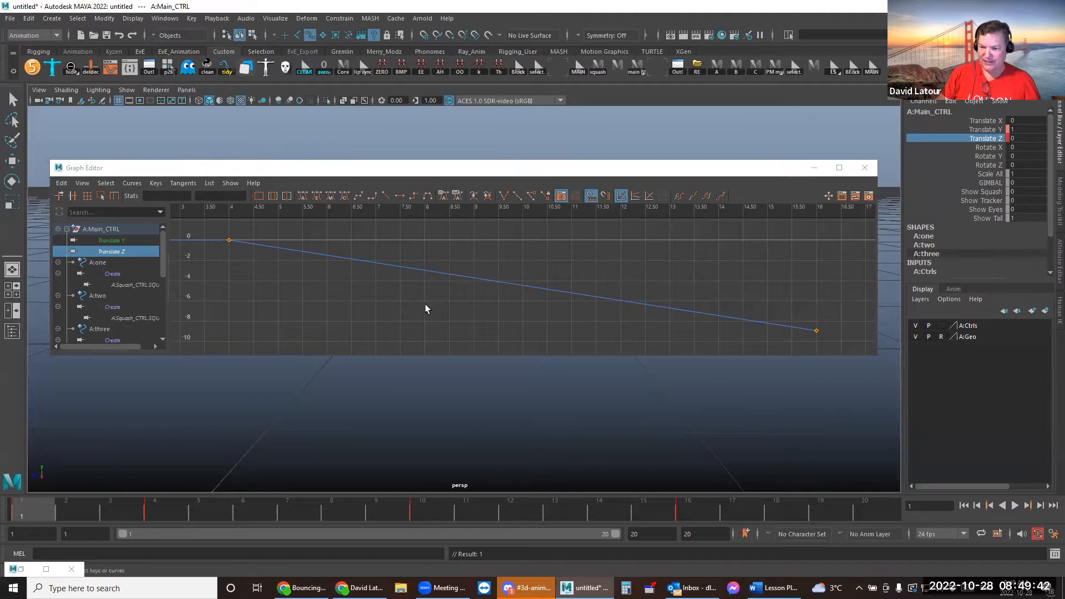
key("s")
Flatten and then tilt the frame 4 Translate Z tangent so the curve rises to about 0.3 before the forward motion
left_click_drag(337, 230, 381, 256)
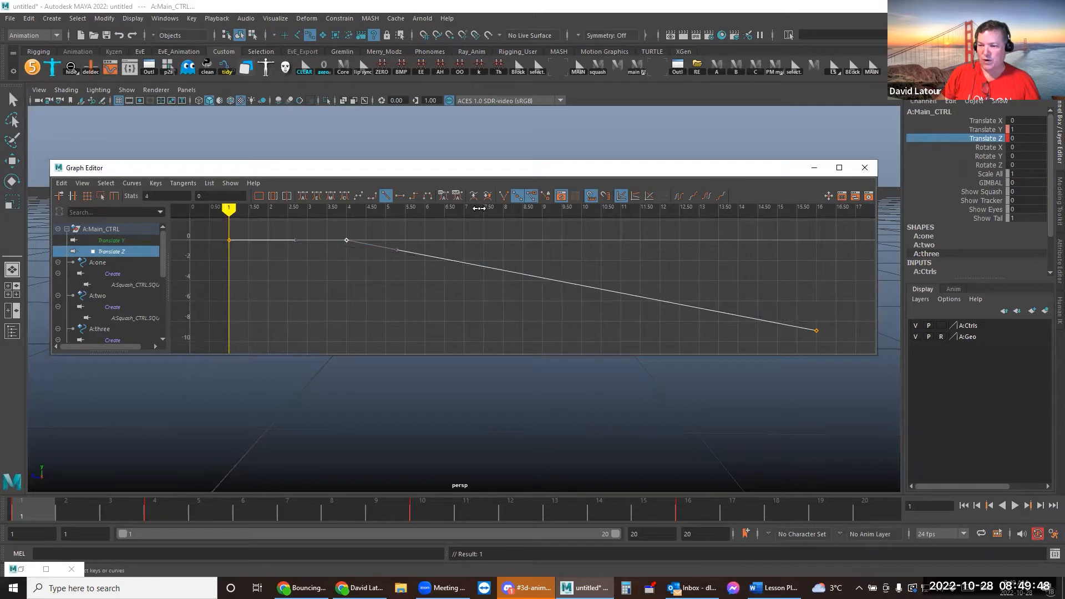
left_click_drag(473, 161, 472, 109)
right_click_drag(562, 294, 530, 234, "alt+shift")
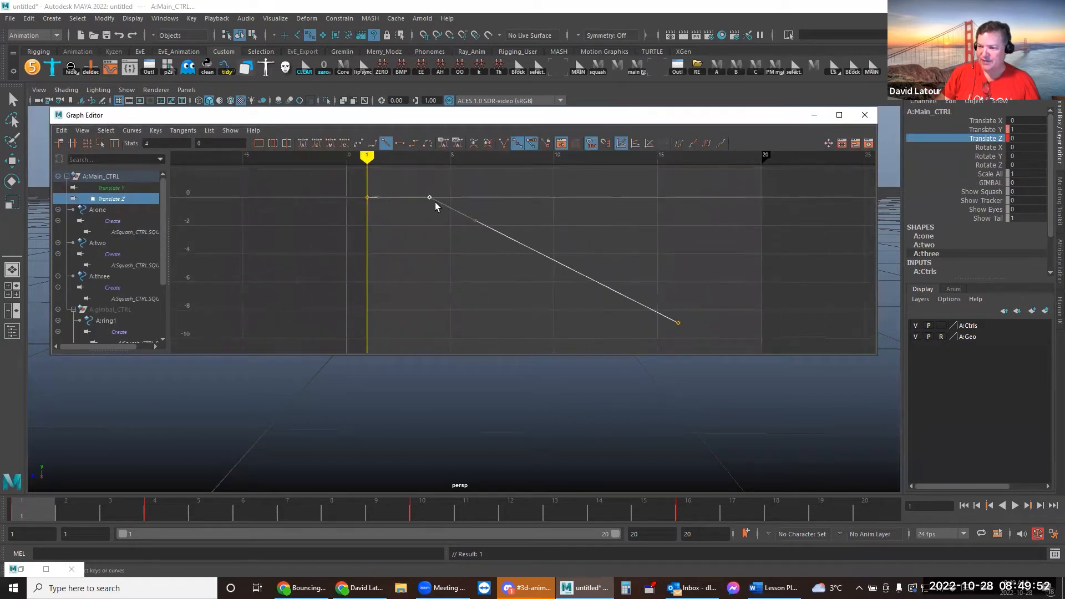
left_click(399, 143)
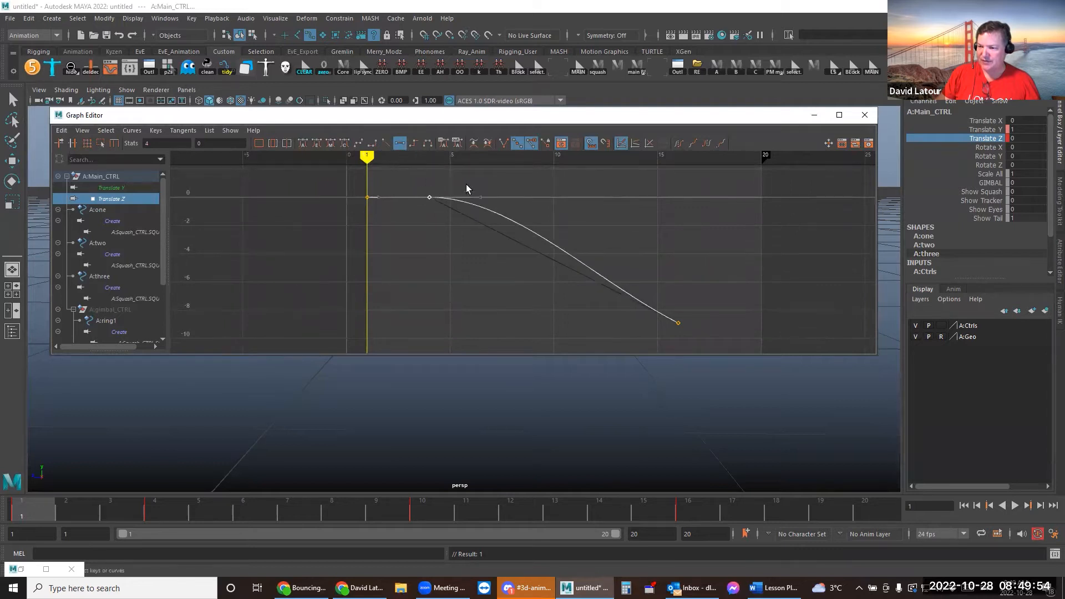
middle_click_drag(515, 201, 528, 233)
scroll(344, 245, "up", 5)
middle_click_drag(333, 230, 513, 343, "alt")
right_click_drag(455, 285, 453, 229, "alt+shift")
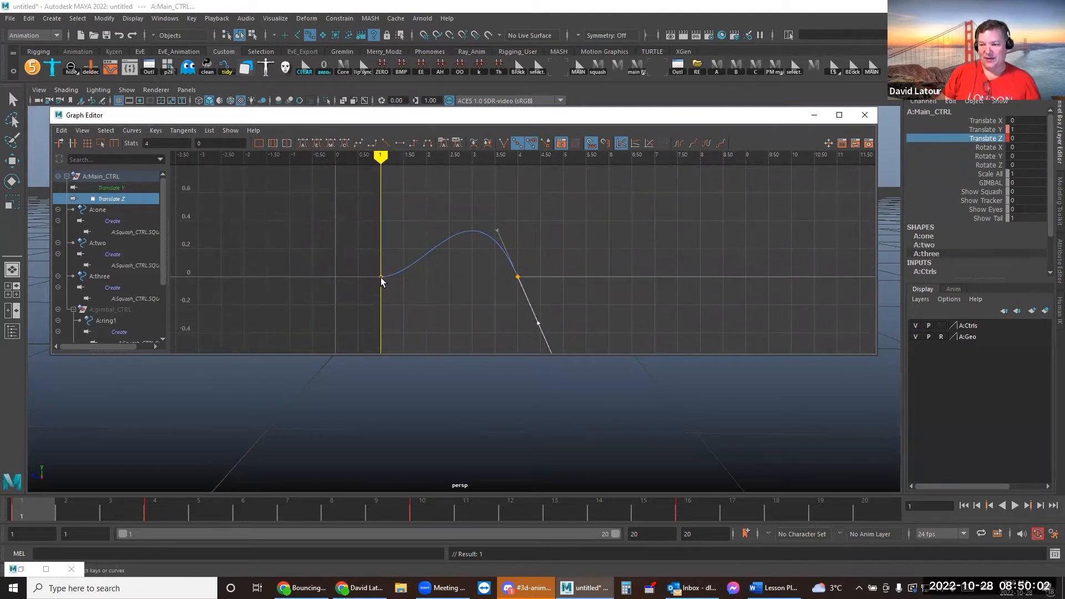
Minimize the Graph Editor and scrub from frame 1 to frame 8 to check the backward anticipation
left_click_drag(41, 515, 89, 513)
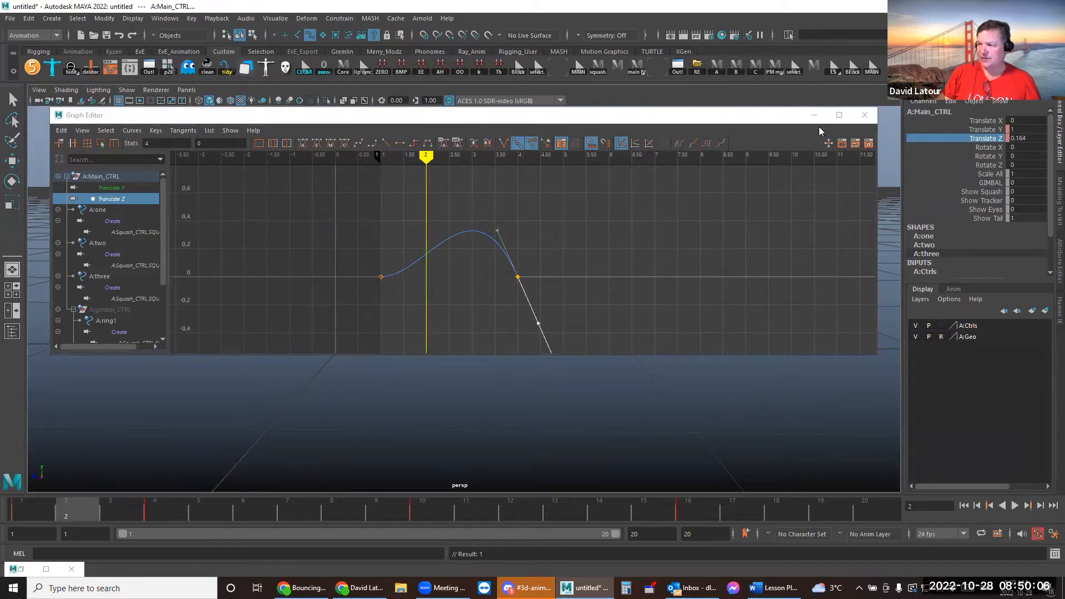
left_click(814, 116)
left_click(34, 510)
left_click_drag(62, 510, 364, 502)
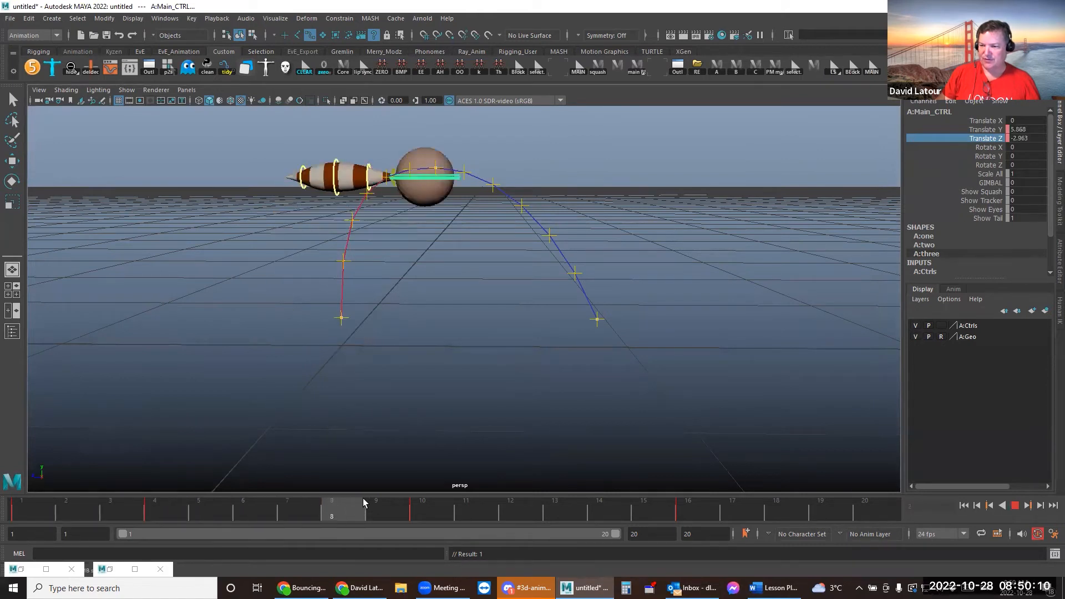
Reselect the main control and inspect its position along the motion trail at frames 9 and 10
left_click(490, 256)
left_click(508, 194)
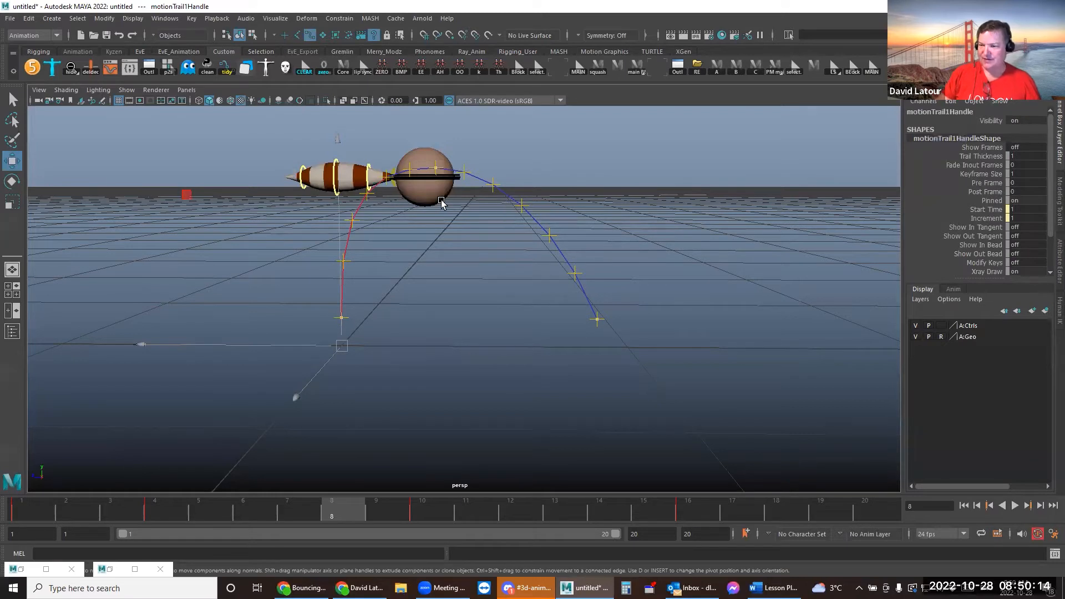
left_click(443, 179)
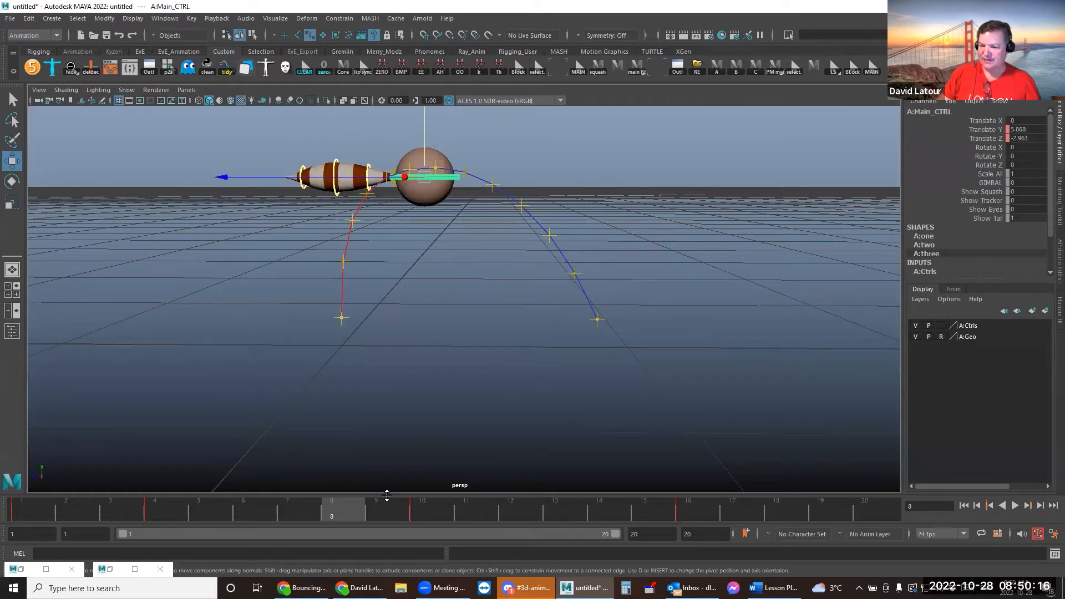
left_click_drag(374, 510, 392, 511)
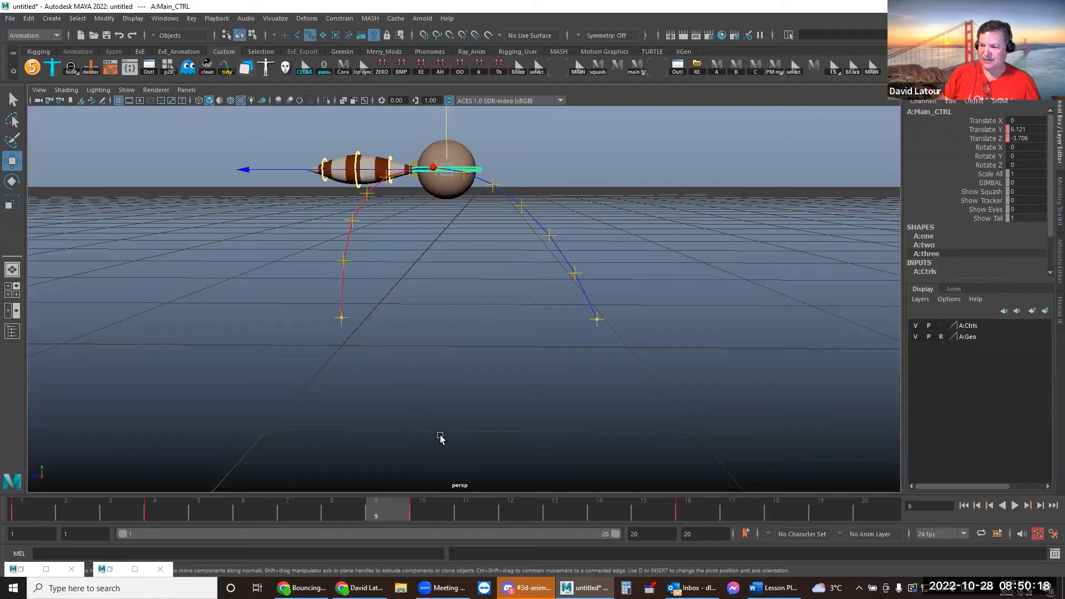
key("period")
key("s")
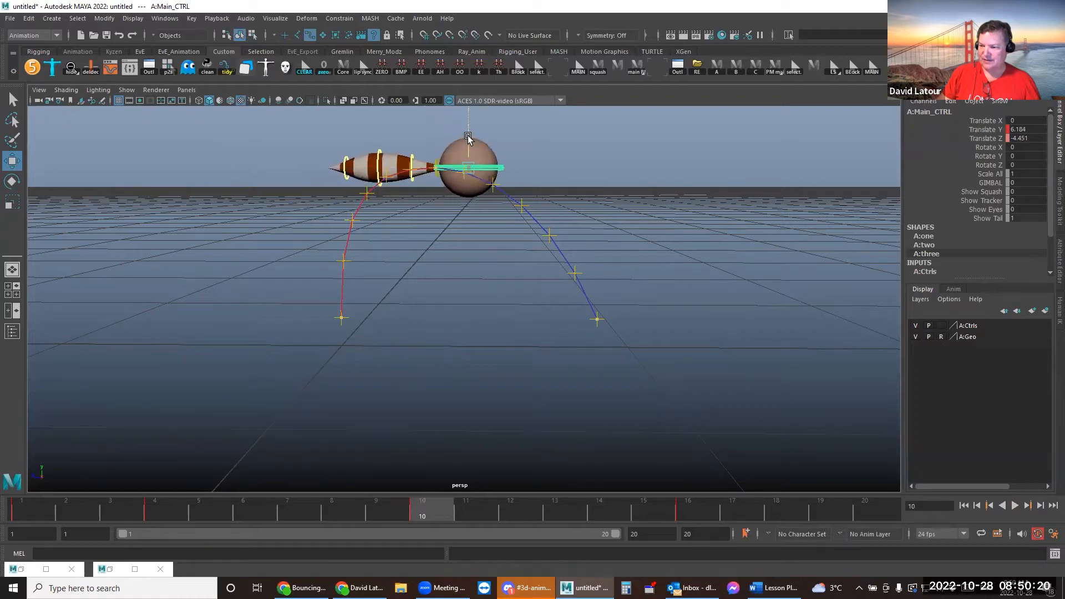
Lower the main control to Translate Y 0.788 at frame 3 and raise it to 1.107 at frame 2
left_click_drag(38, 507, 110, 508)
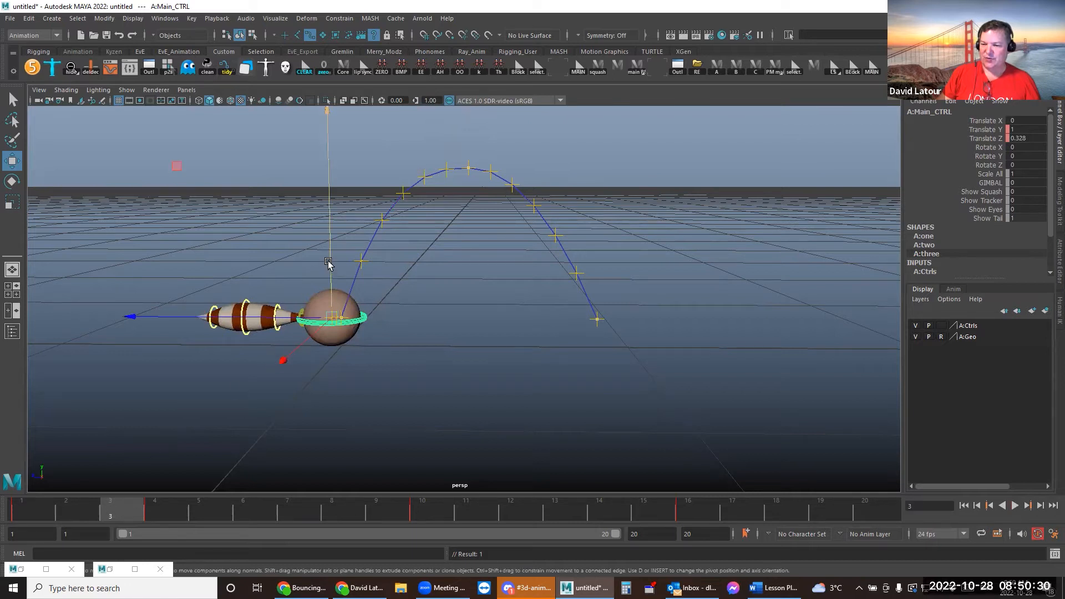
left_click_drag(328, 264, 328, 269)
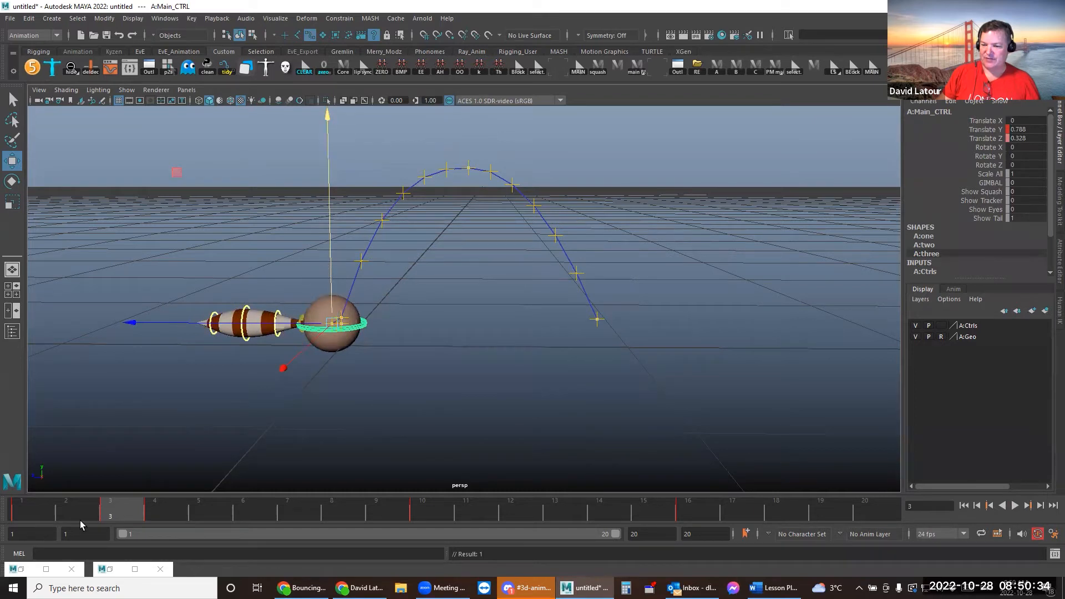
left_click(33, 510)
left_click_drag(343, 295, 342, 287)
key("alt+period")
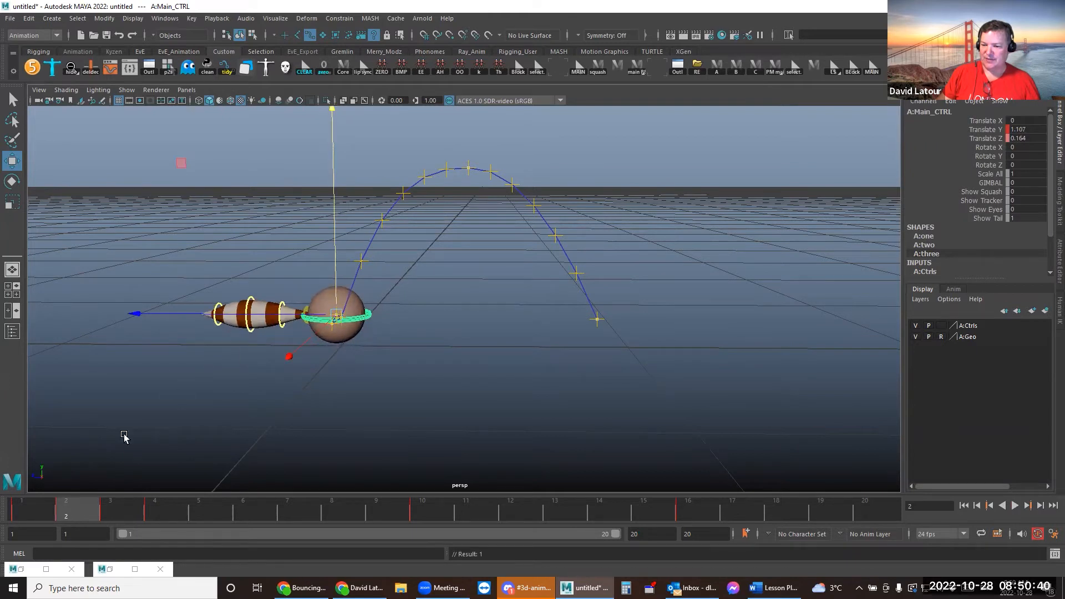
Scrub and play back the animation from frame 1 to review the dip before the bounce
left_click(27, 504)
left_click_drag(61, 506, 251, 454)
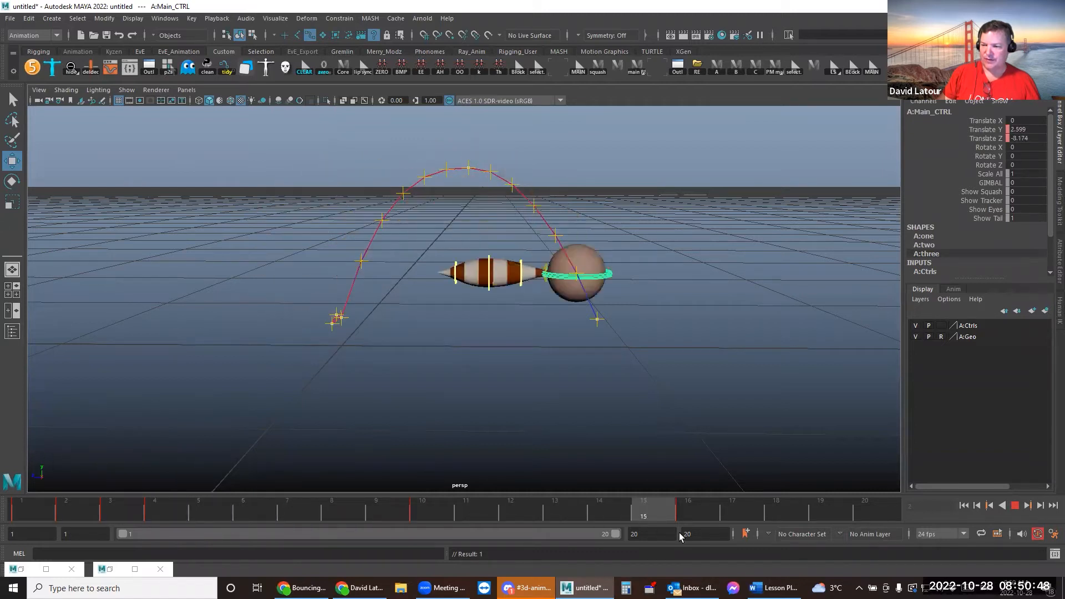
key("alt+v")
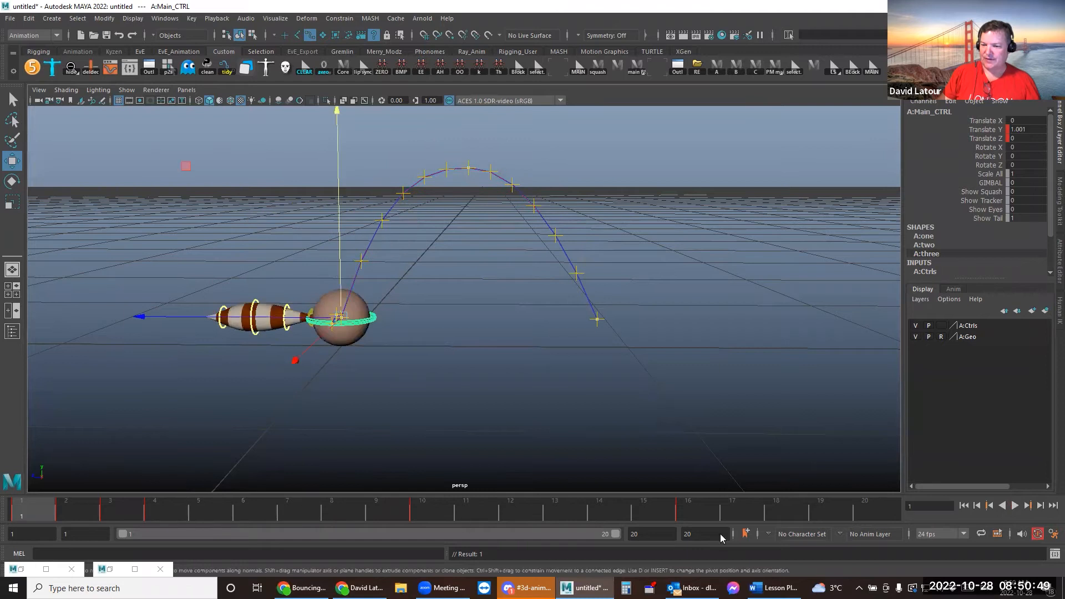
left_click(1015, 506)
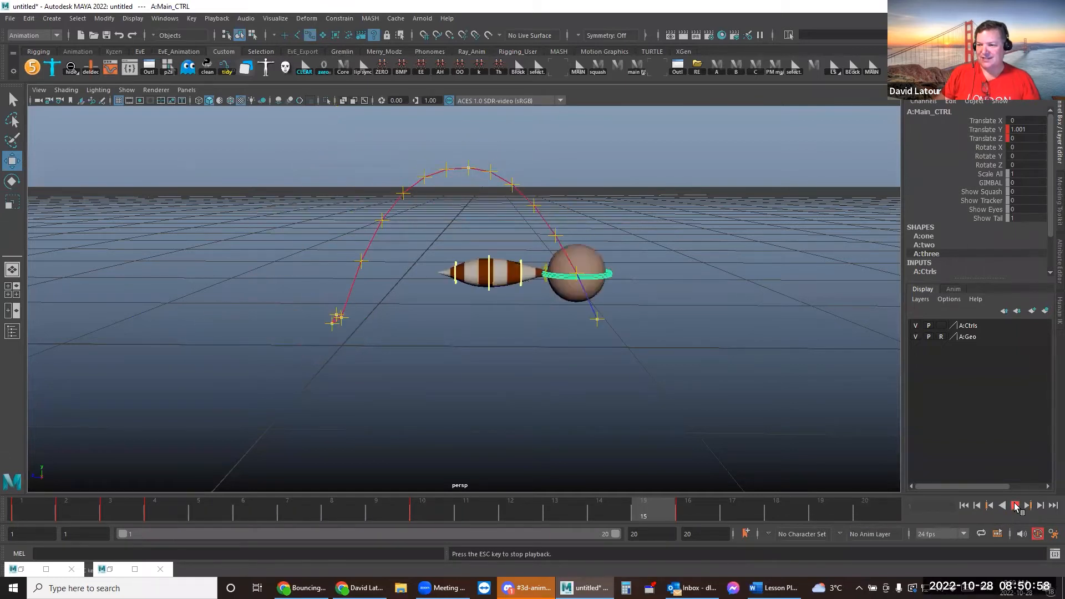
left_click(375, 506)
Move the main control's keys from frames 4 to 16 two frames later, so they run from frame 6 to 18
left_click(159, 508)
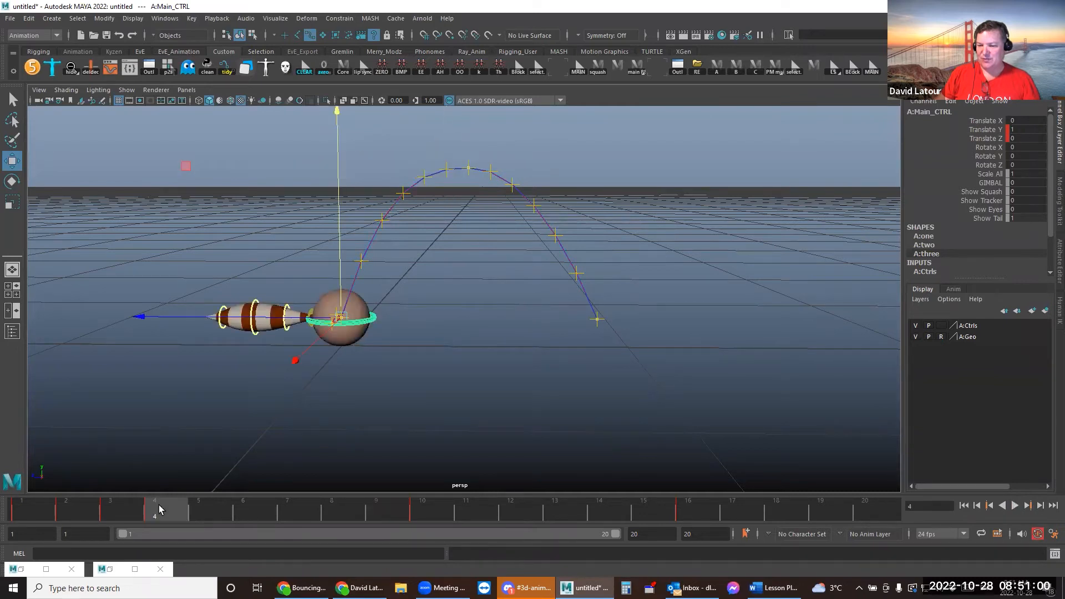
left_click_drag(159, 508, 715, 515, "shift")
left_click_drag(433, 516, 492, 519)
Move the main control's frame 3 key to frame 4 and delete its key at frame 2
left_click(127, 514)
left_click(121, 514, "shift")
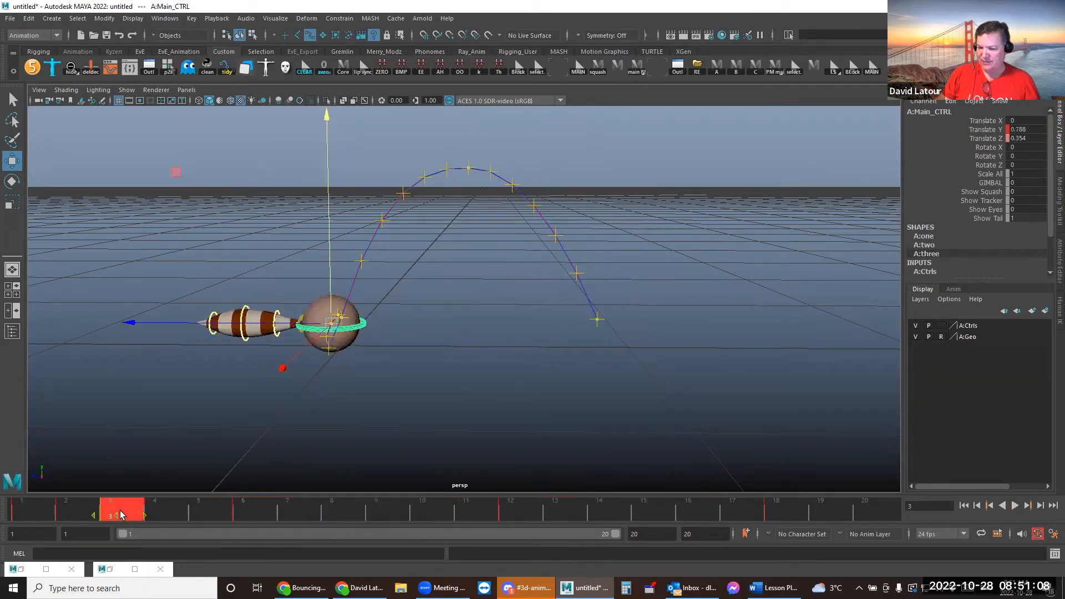
left_click_drag(147, 515, 942, 553)
left_click(62, 515)
left_click(65, 515, "shift")
Check the landing pose at frame 18, and play back the retimed bounce from frame 1
left_click(794, 515)
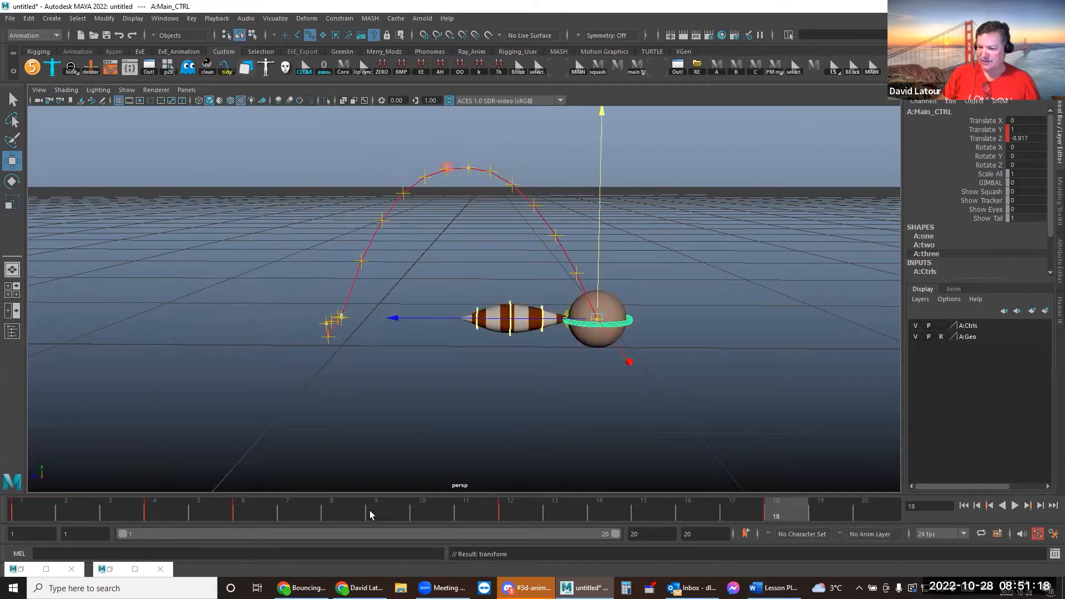
left_click(27, 513)
left_click(1014, 506)
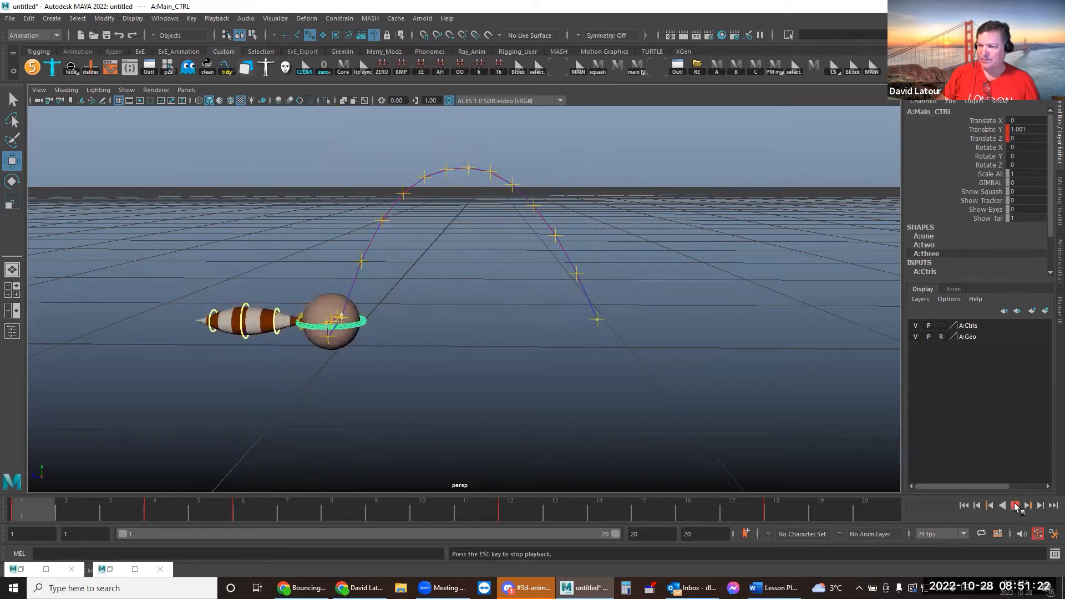
Adjust the main control's height at frame 5 so the dipped ball sits close to ground level, and check frames 1 to 6
left_click(1015, 507)
left_click_drag(24, 509, 201, 504)
left_click_drag(326, 298, 327, 288)
left_click_drag(419, 339, 430, 301, "alt")
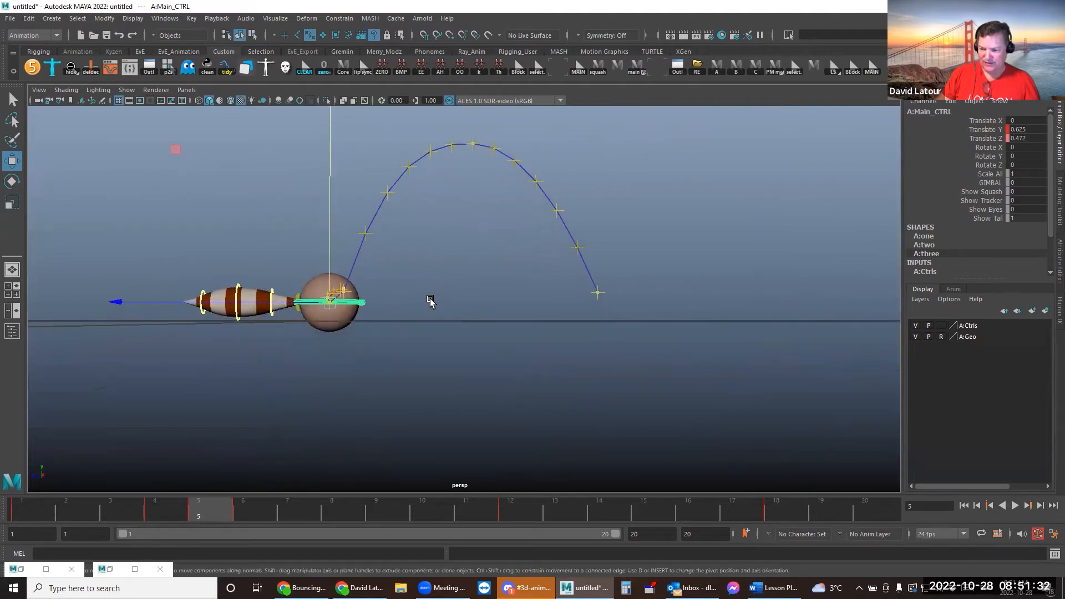
left_click_drag(331, 289, 332, 286)
mouse_move(14, 517)
left_mouse_down()
mouse_move(349, 499)
mouse_move(844, 556)
mouse_move(12, 512)
left_mouse_up()
left_click(240, 508)
Turn on Show Squash on the main control, and select the ball's squash control
left_click(743, 192)
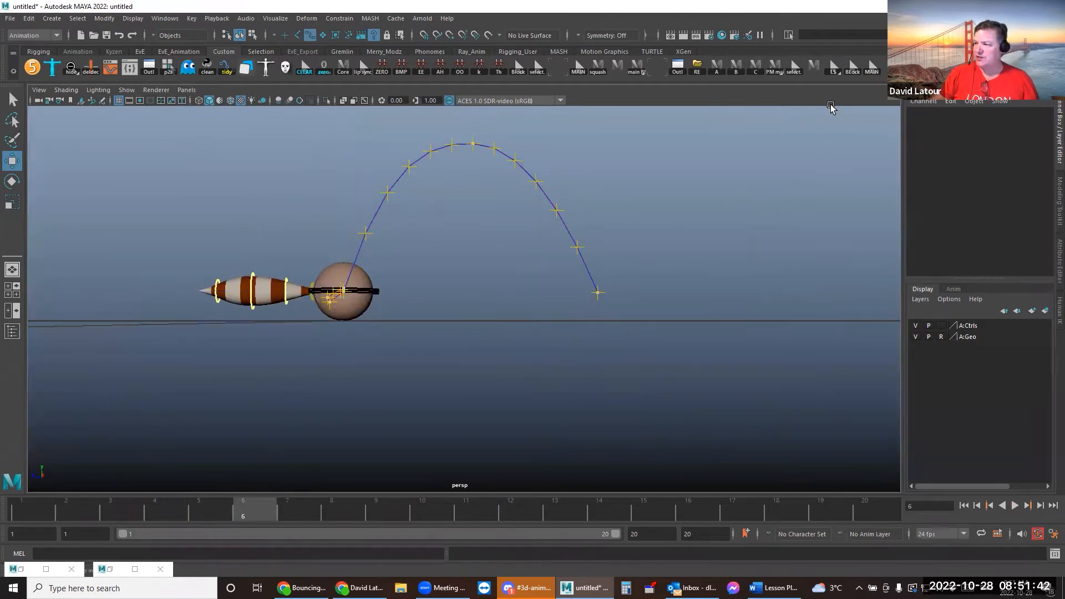
left_click(872, 68)
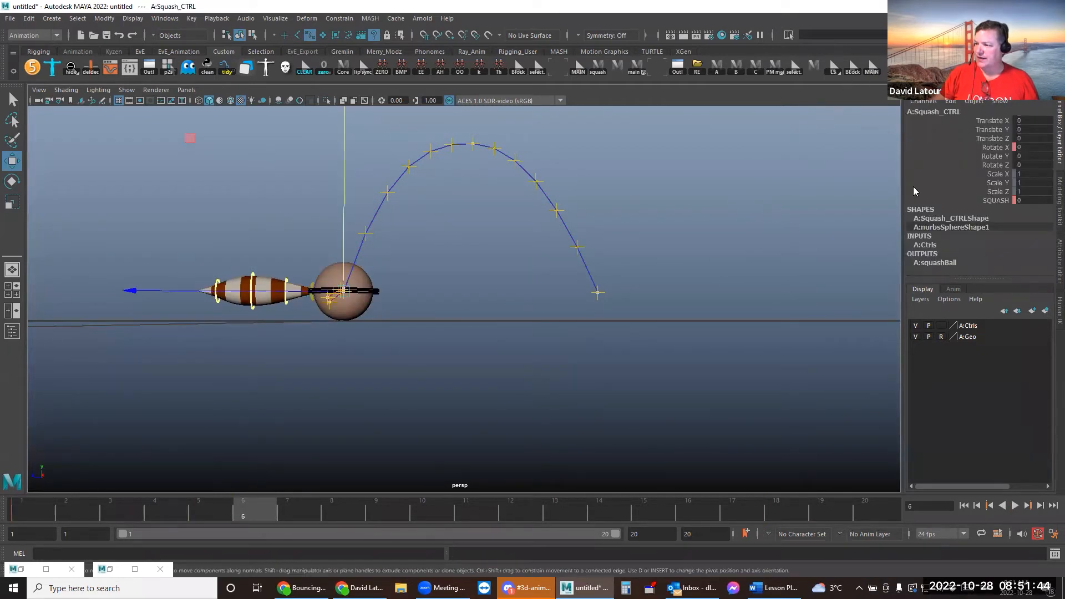
left_click(866, 122)
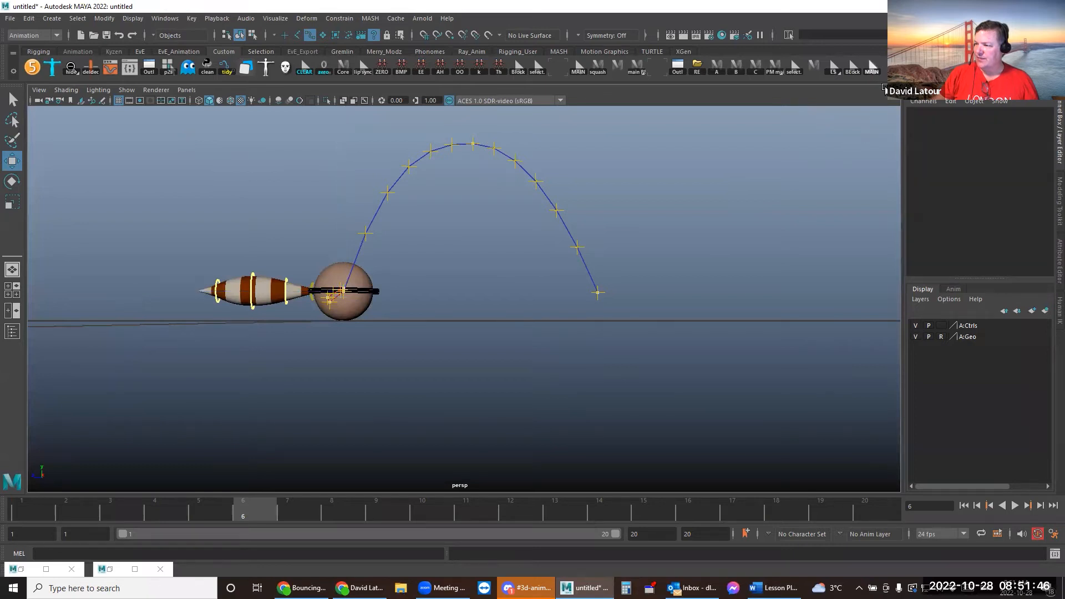
left_click(871, 69)
left_click(977, 201)
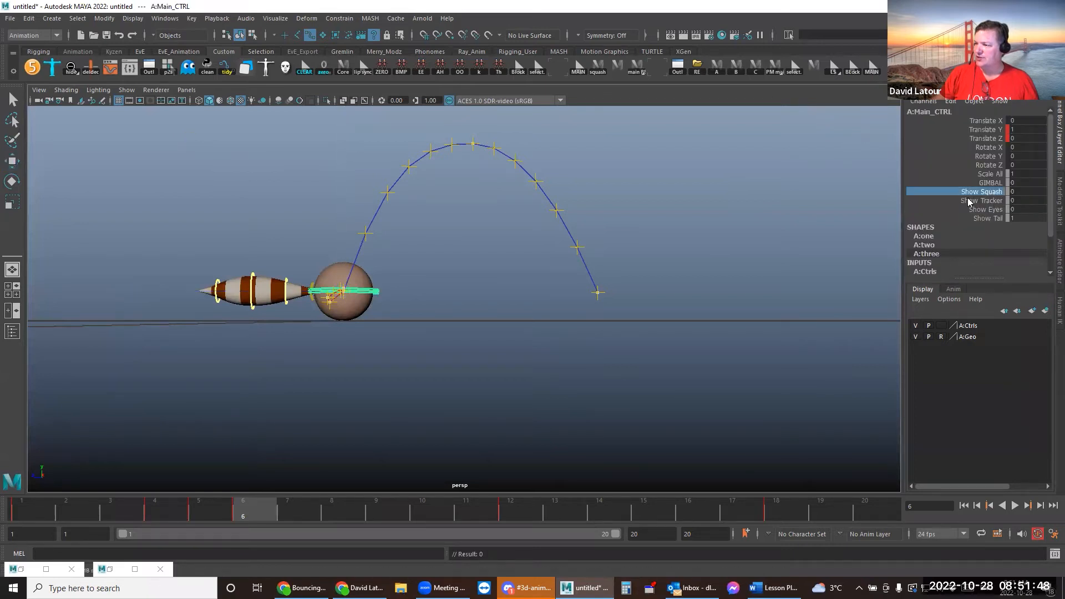
left_click(677, 228)
left_click_drag(677, 228, 566, 267, "alt")
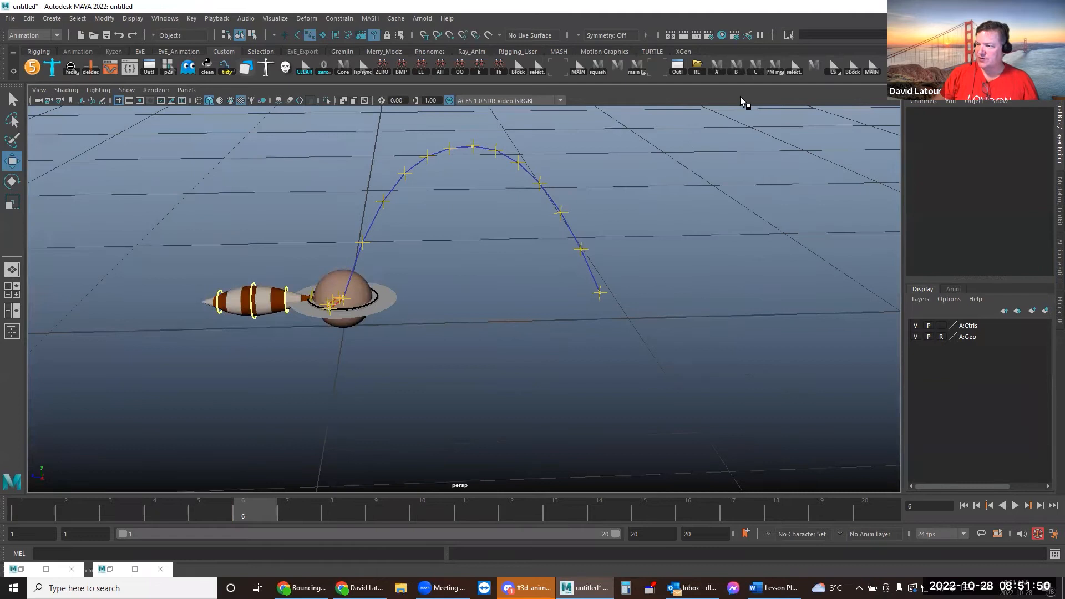
left_click(871, 69)
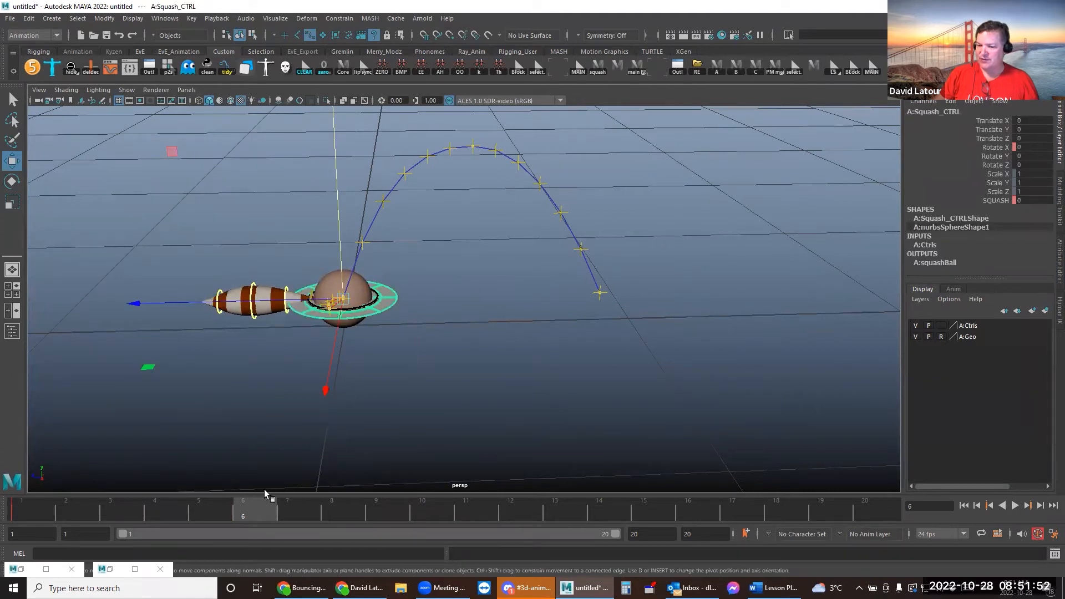
Stretch the ball at frame 7 by setting the squash control's SQUASH to 0.29, and key it
left_click(178, 507)
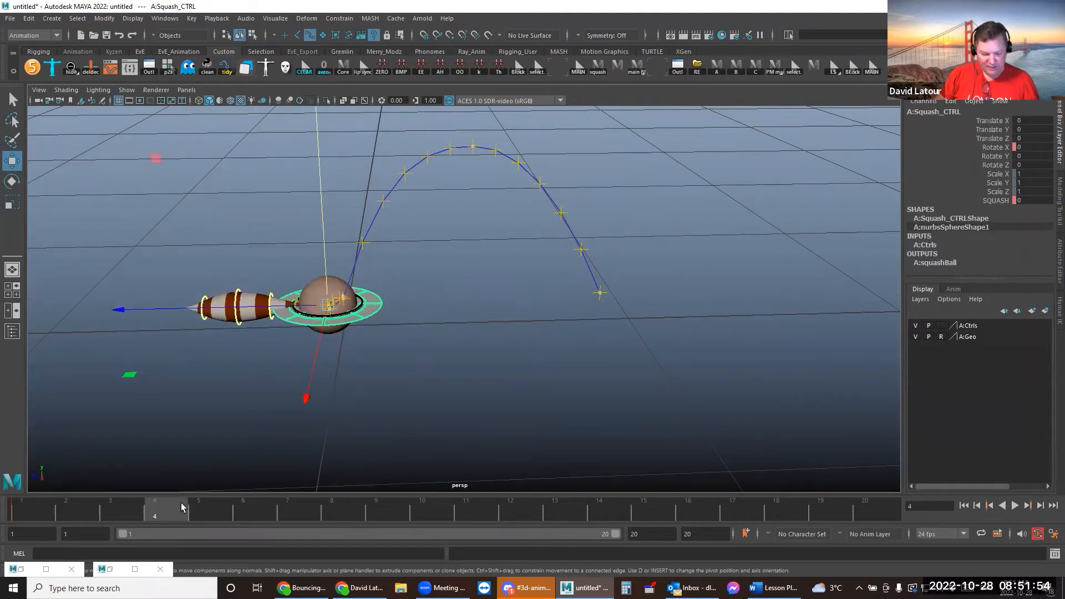
left_click_drag(197, 507, 287, 509)
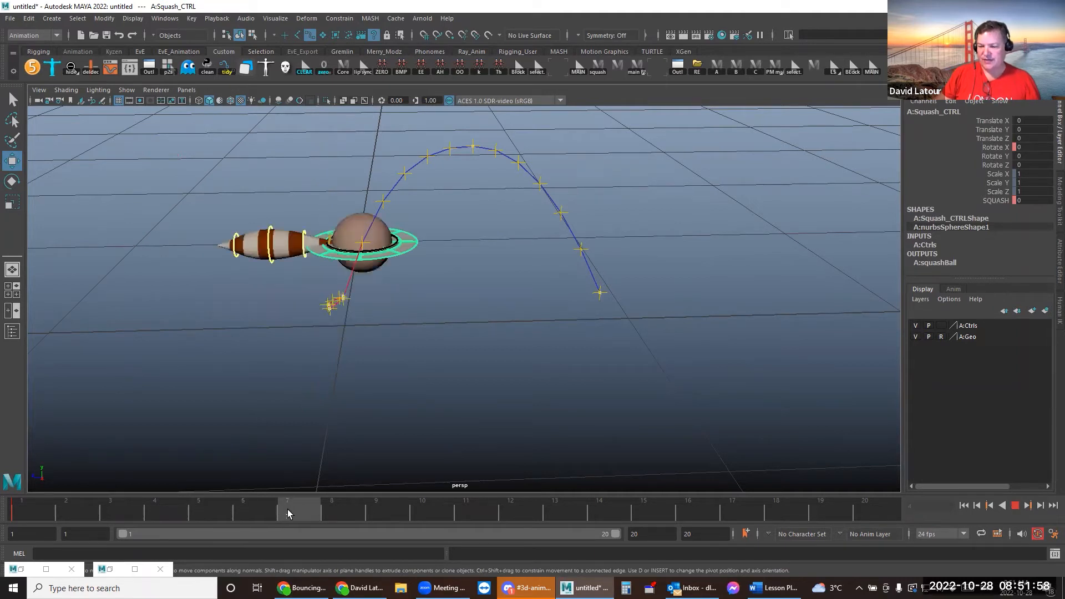
left_click_drag(398, 337, 402, 321, "alt")
key("super")
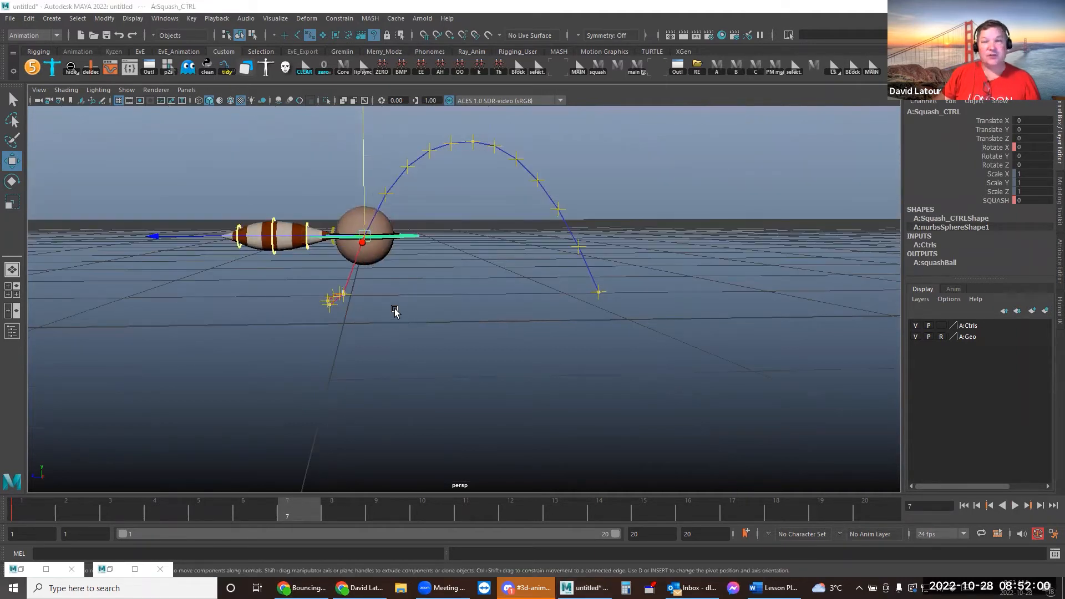
key("super")
left_click(989, 200)
middle_click_drag(524, 312, 527, 310)
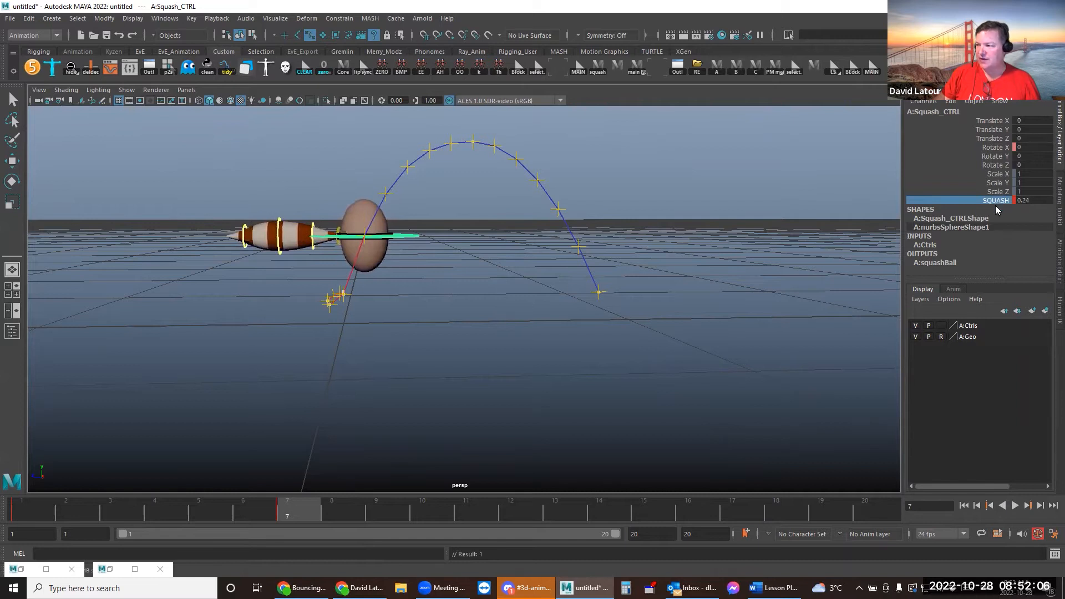
left_click(998, 201)
middle_click_drag(591, 289, 594, 287)
key("s")
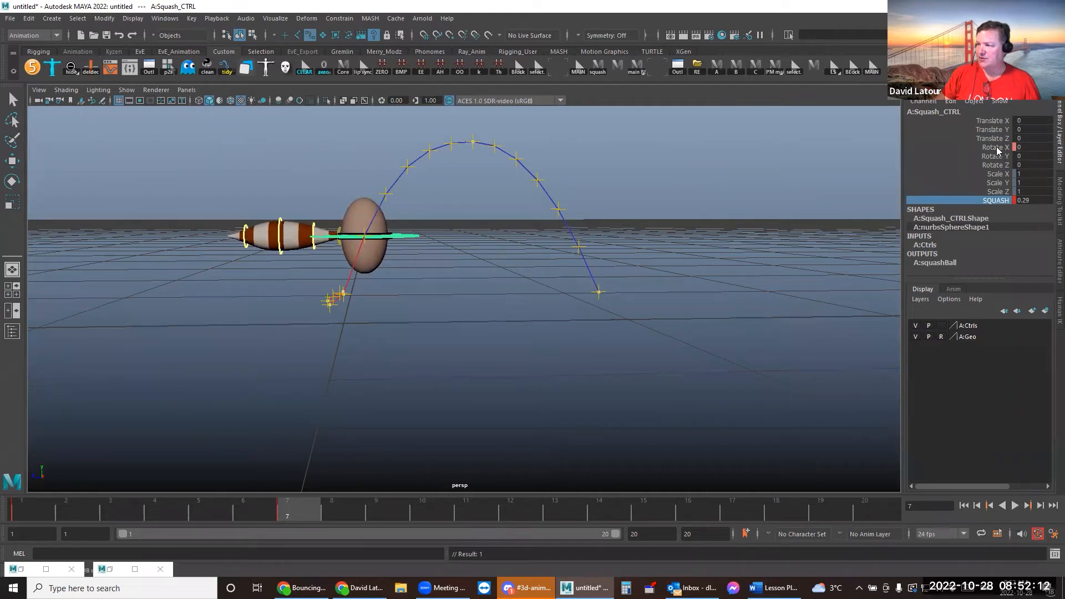
Tilt the squash control along the arc at frame 7 by setting its Rotate X to -23.033
left_click(992, 148)
middle_click_drag(502, 258, 396, 242)
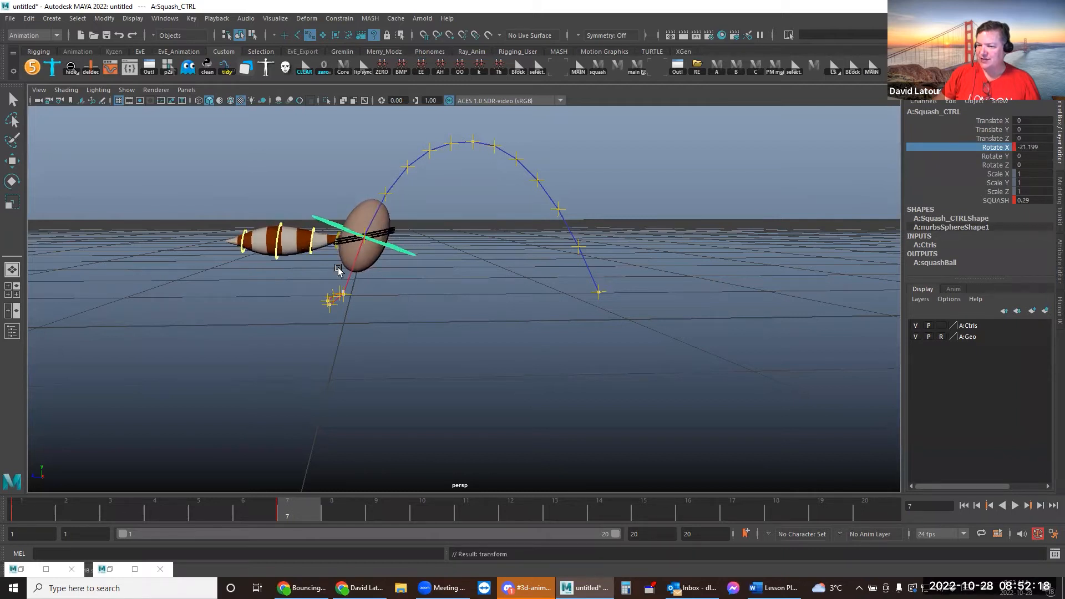
middle_click_drag(483, 230, 474, 228)
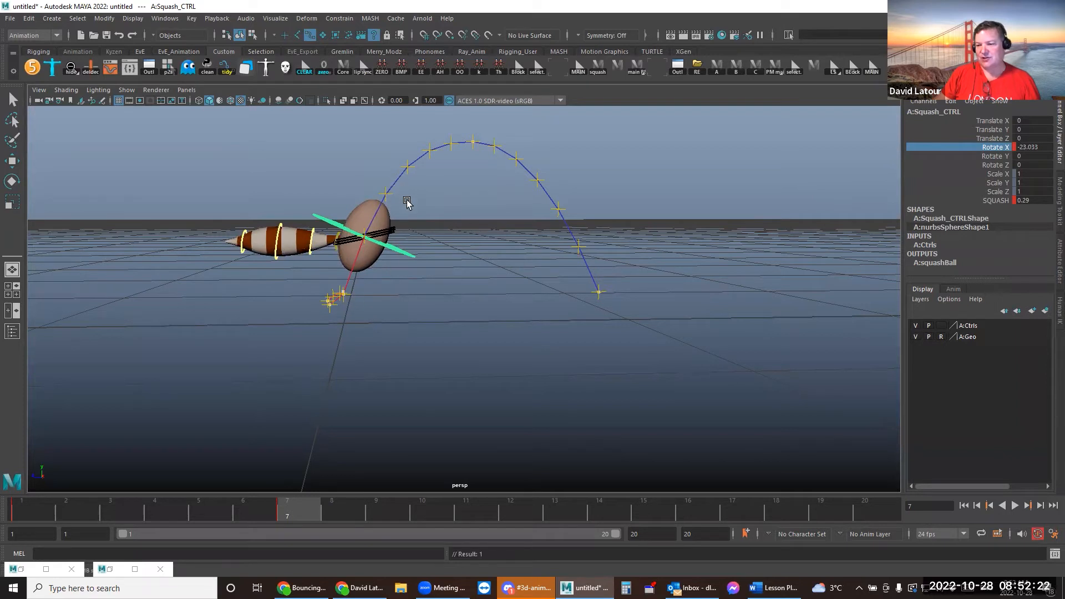
Set the squash control's Rotate X and SQUASH both to 0 at the arc's peak on frame 12
left_click(997, 201, "ctrl")
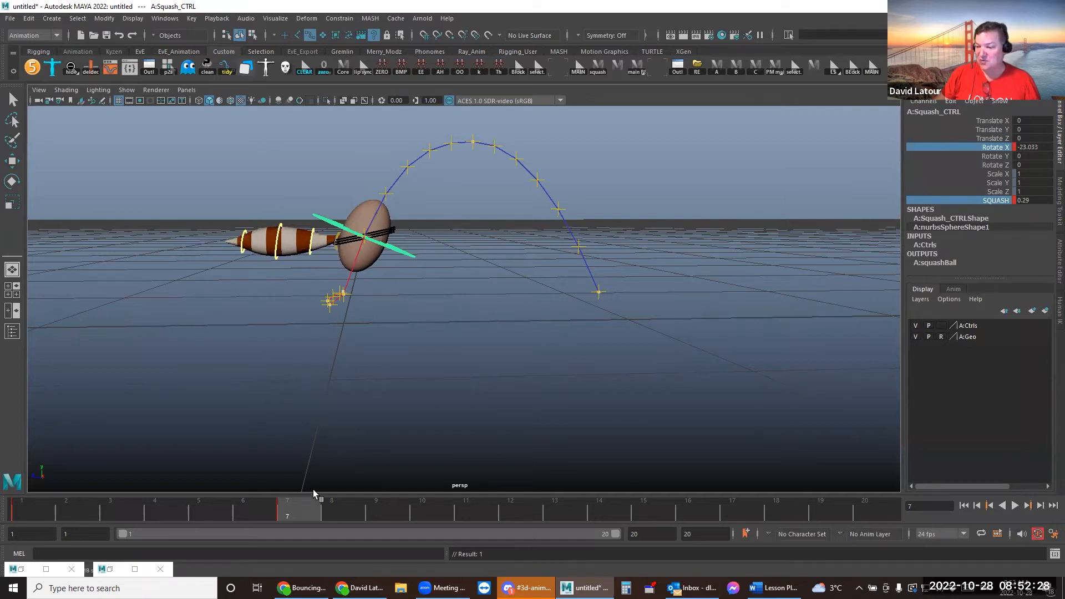
left_click_drag(303, 510, 520, 508)
left_click(1035, 148)
left_click(1037, 201, "ctrl")
type("0")
key("Return")
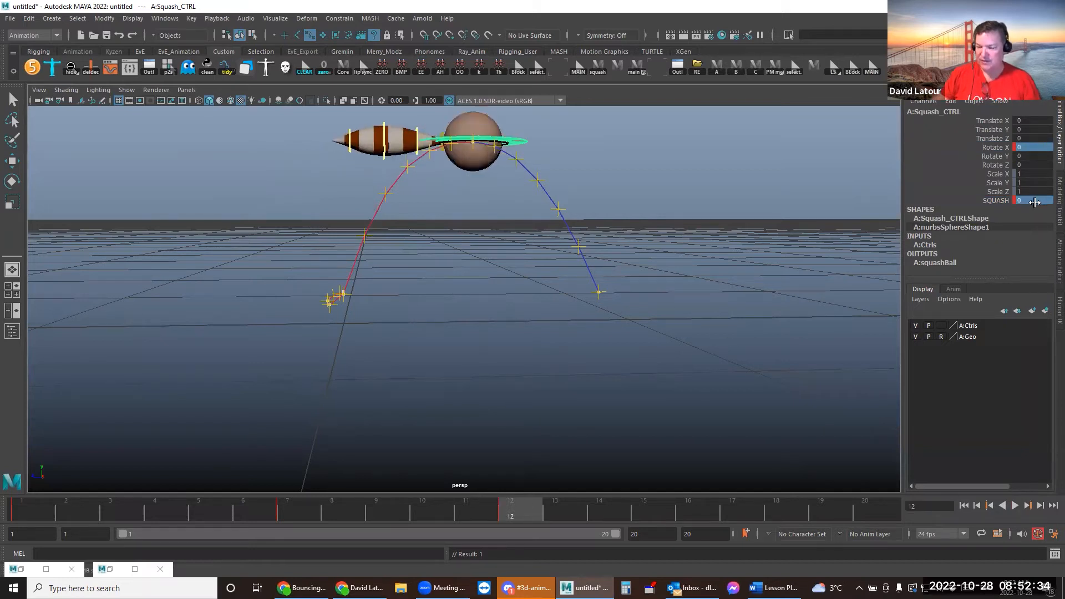
Rotate the squash control at frame 9 to a Rotate X of -43.229 so the stretch follows the rising arc
left_click_drag(303, 514, 388, 506)
middle_click_drag(473, 269, 435, 327, "alt")
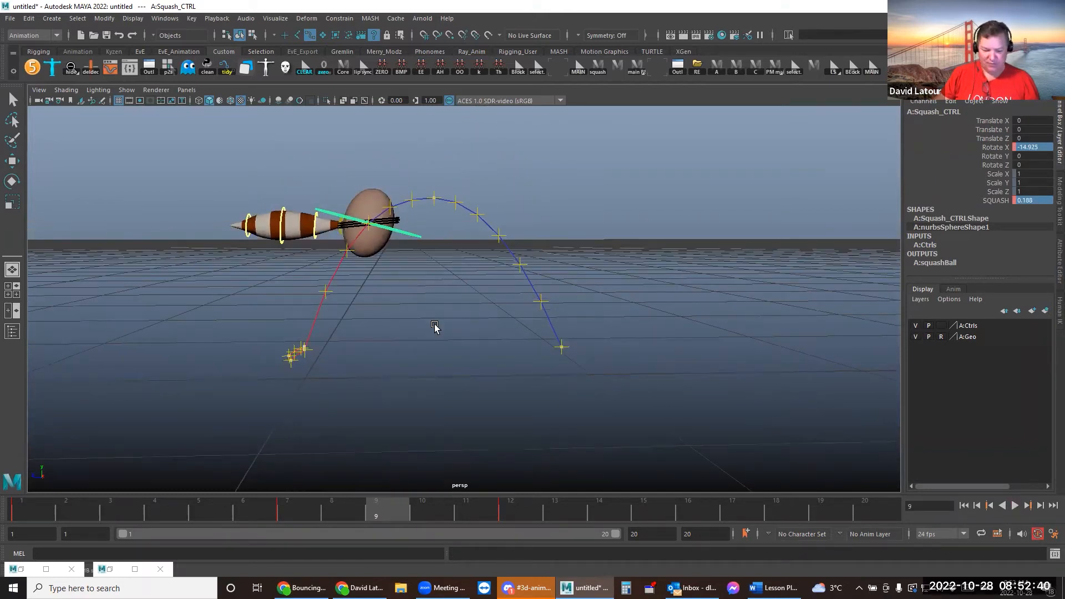
key("e")
left_click_drag(564, 218, 538, 317)
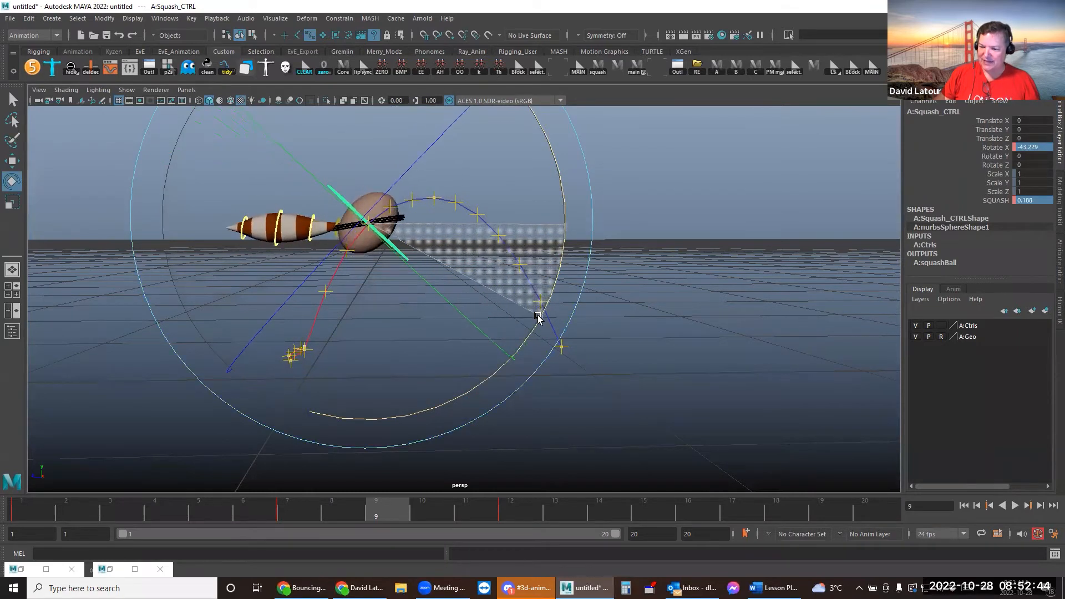
Set the squash control's SQUASH to 0.23 and Rotate X to 24.064 at frame 17 to align with the falling arc
left_click_drag(294, 525, 748, 534)
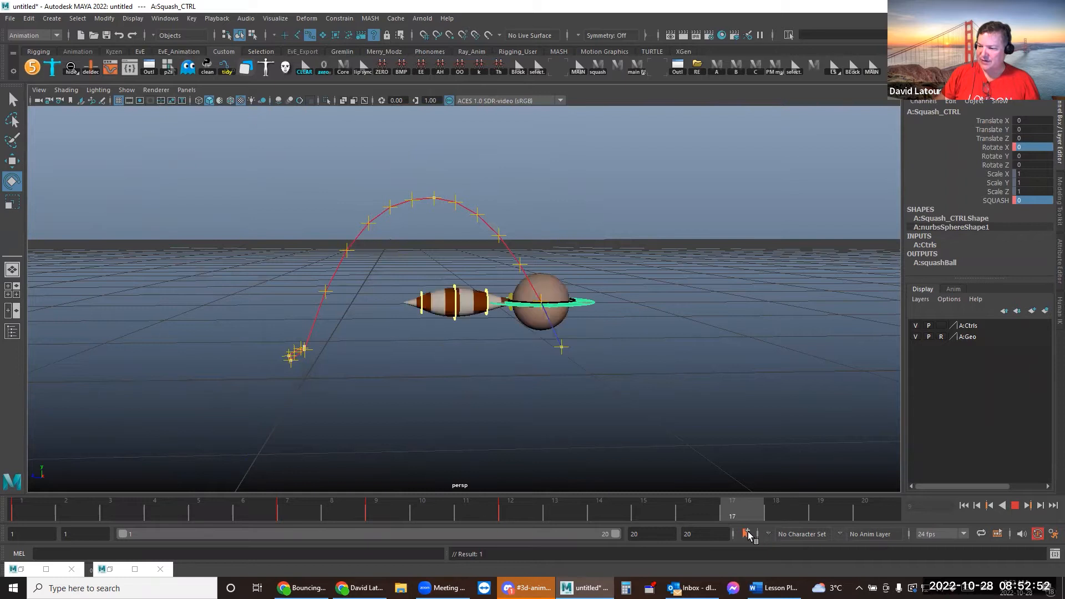
left_click(991, 201)
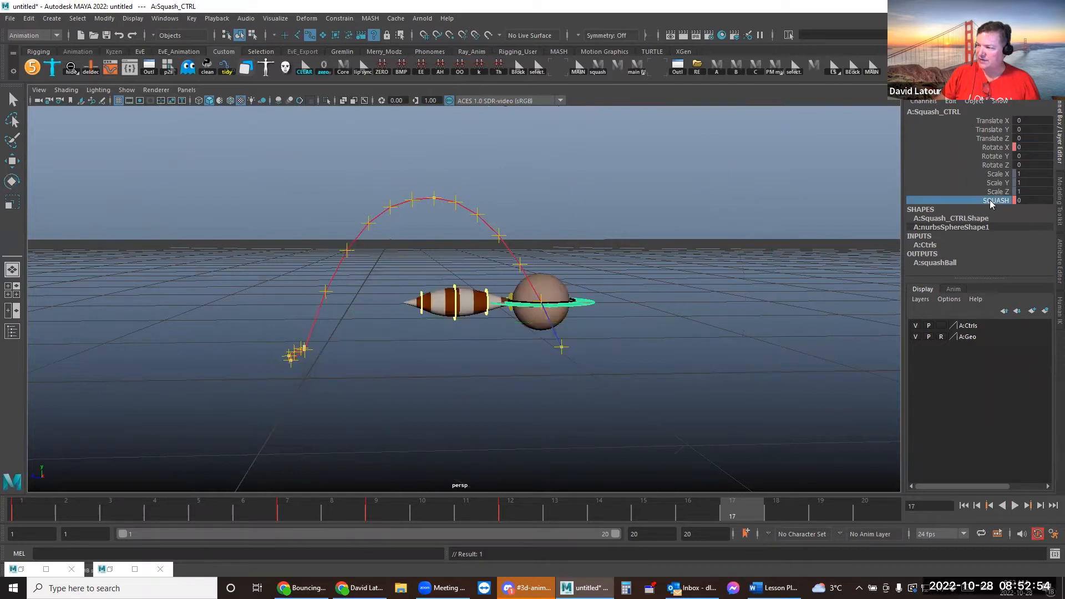
middle_click_drag(747, 284, 846, 236)
left_click(995, 148)
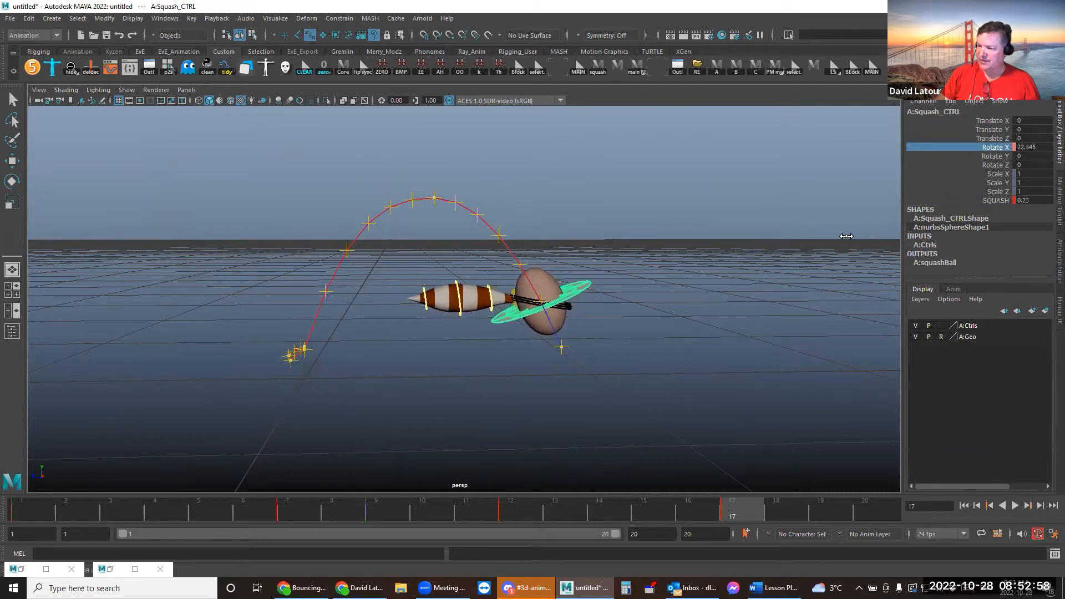
Set the squash control's Rotate X to 42.602 at frame 14, and review the motion through frame 18
left_click_drag(724, 506, 607, 504)
middle_click_drag(688, 333, 811, 277)
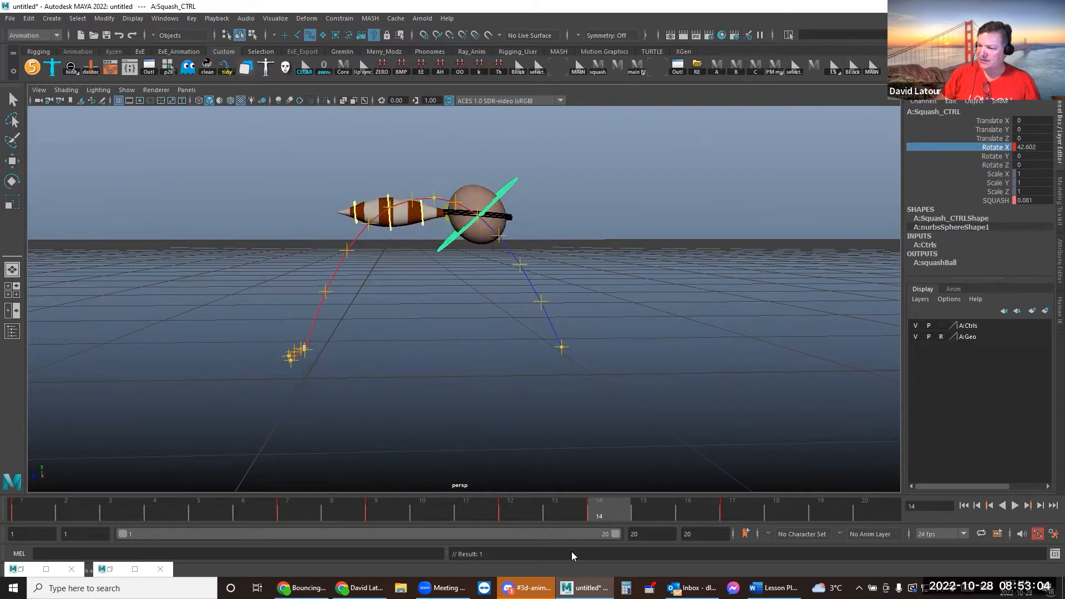
key("alt+v")
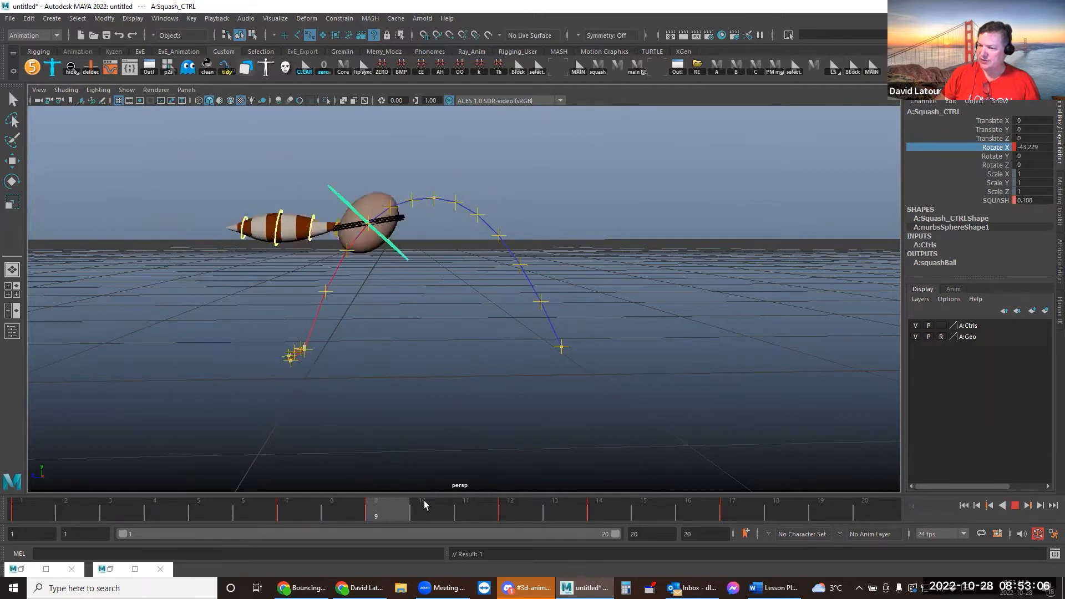
left_click_drag(544, 502, 793, 506)
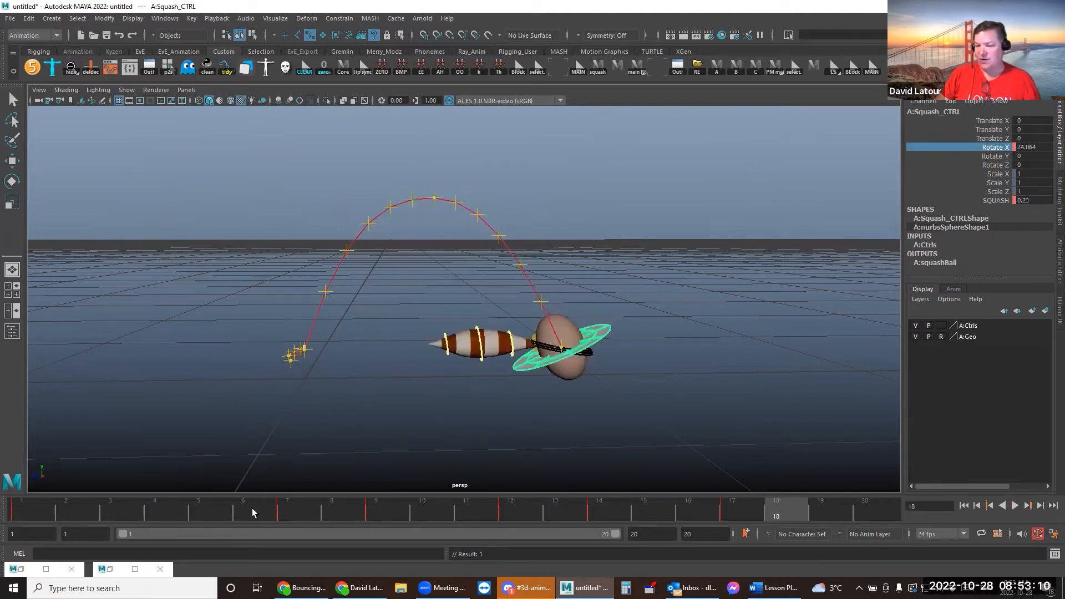
Set the squash control's SQUASH to 0.009 at frame 6 so the ball is round at takeoff
left_click(285, 513)
left_click(259, 509)
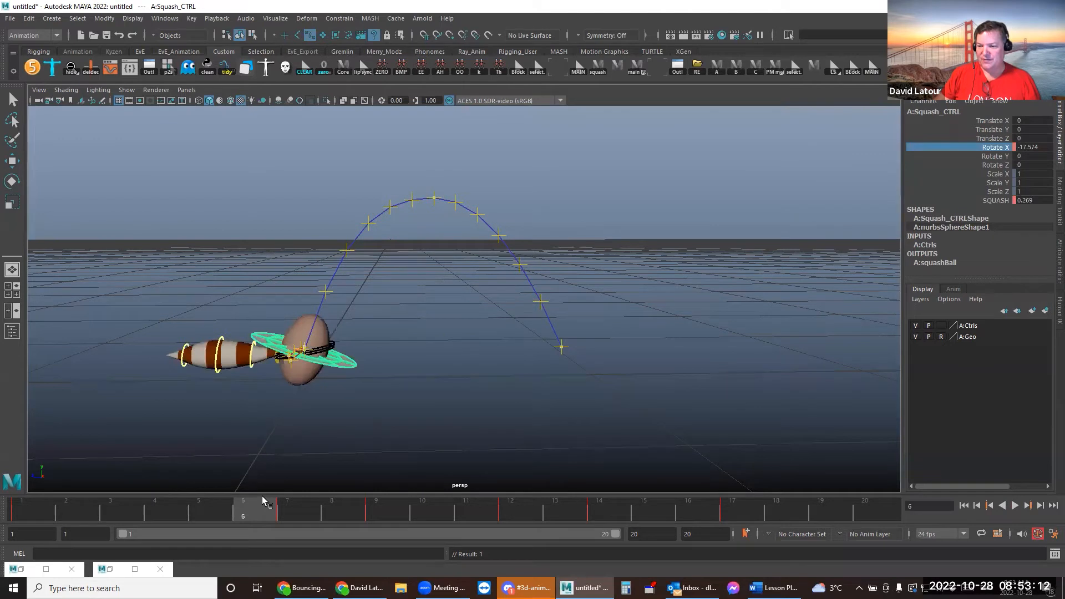
left_click_drag(292, 435, 309, 404, "alt")
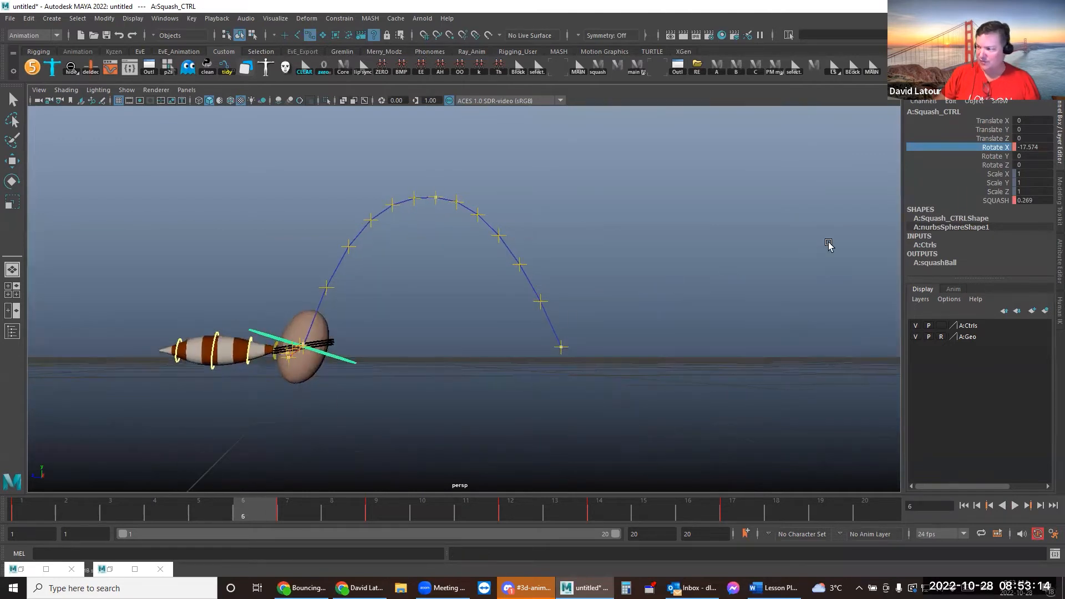
left_click(995, 200)
middle_click_drag(745, 260, 713, 255)
middle_click_drag(335, 358, 378, 339, "alt")
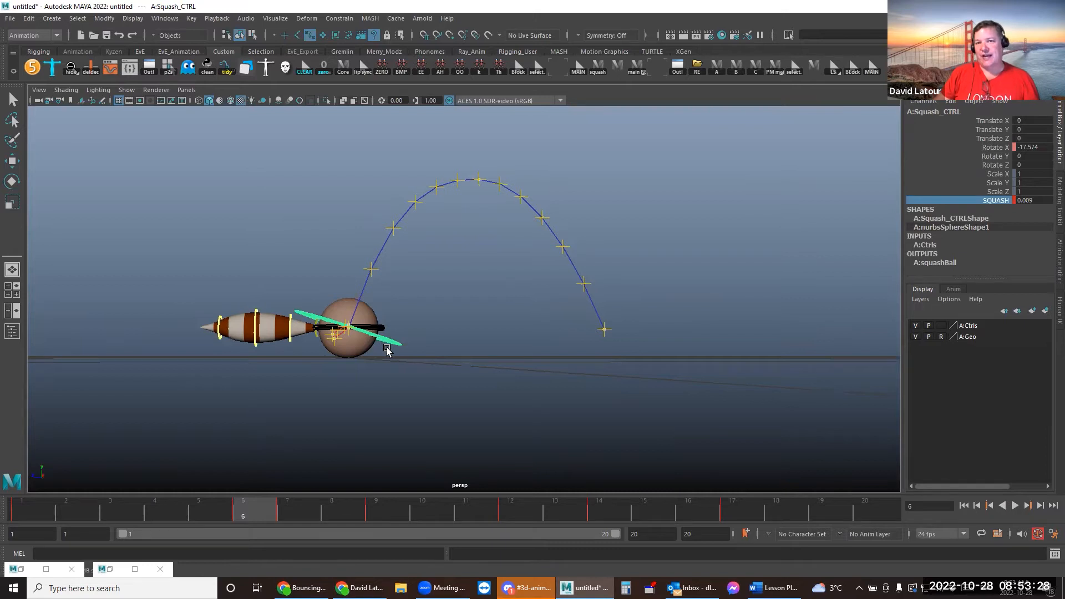
left_click_drag(378, 357, 374, 361, "alt")
middle_click_drag(335, 376, 363, 365, "alt")
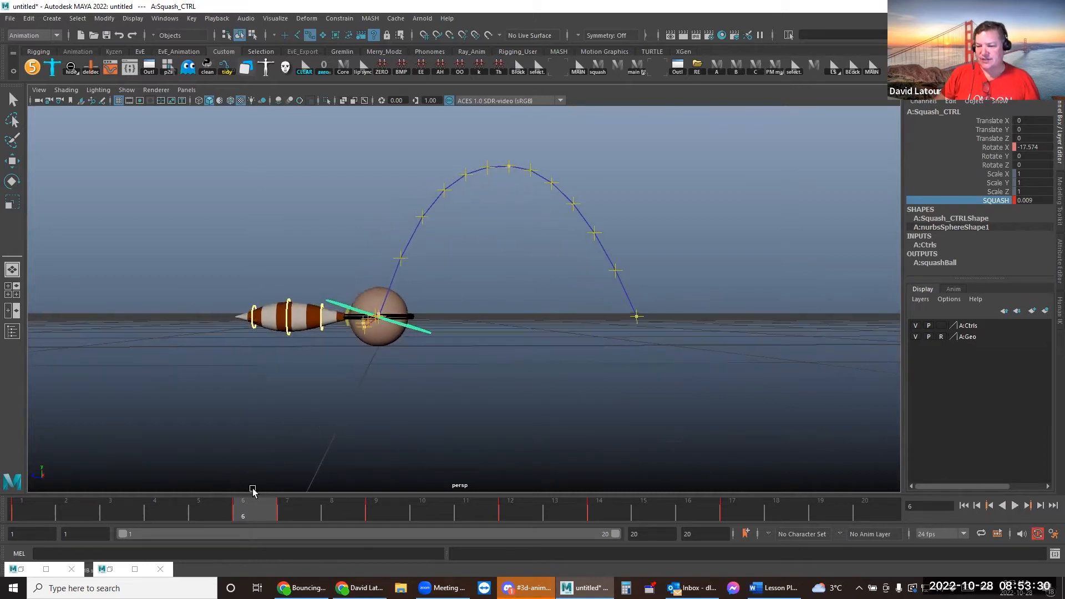
Flatten the ball at frame 5 with SQUASH at -0.516 and the squash control's Rotate X at -19.821
left_click(217, 517)
middle_click_drag(250, 472, 552, 304, "alt")
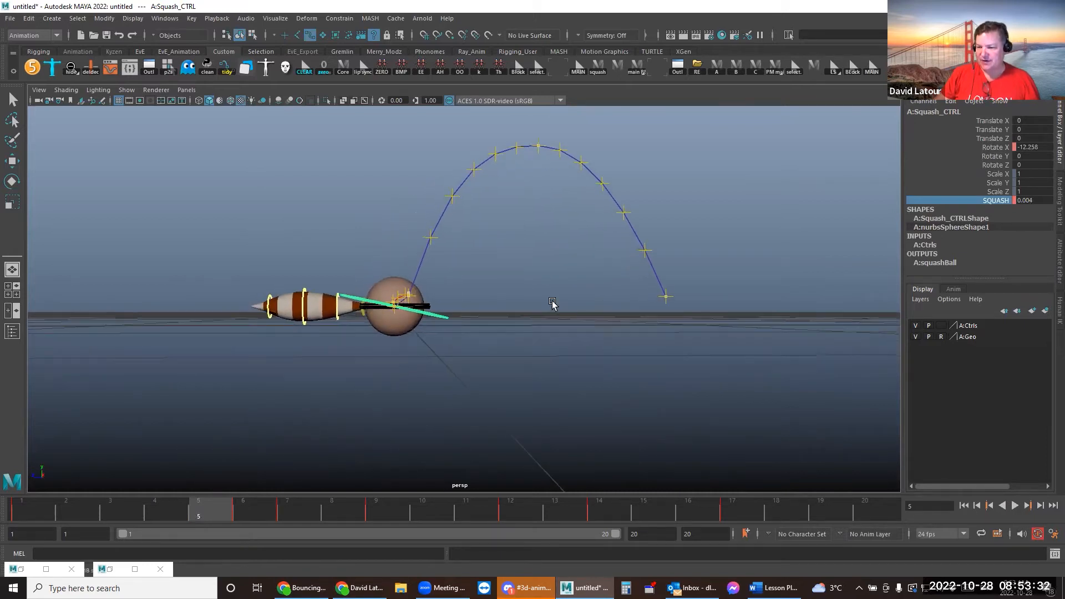
middle_click_drag(616, 294, 583, 294)
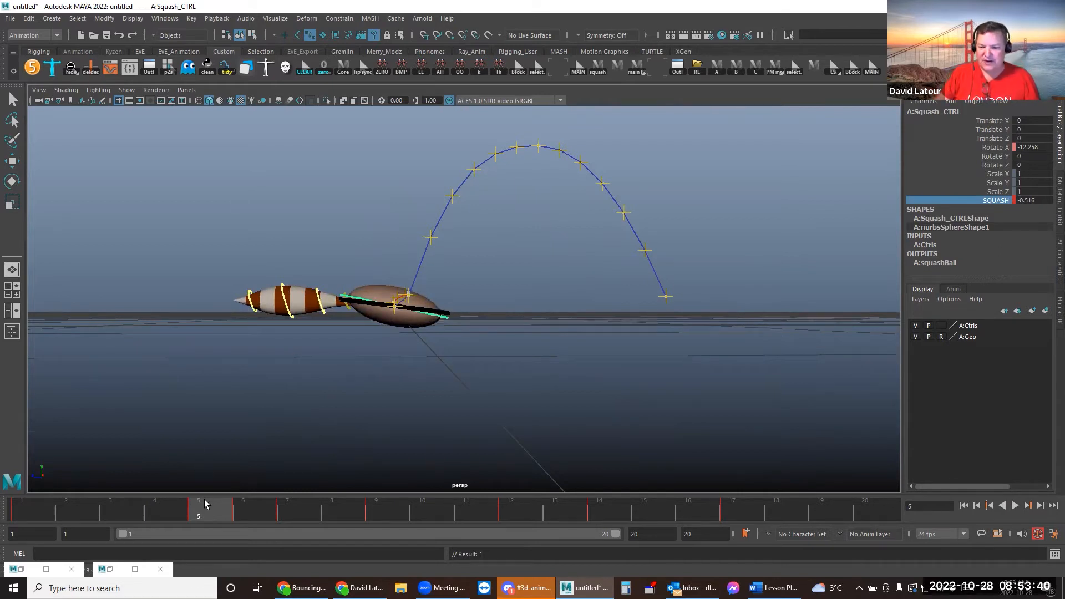
left_click(992, 148)
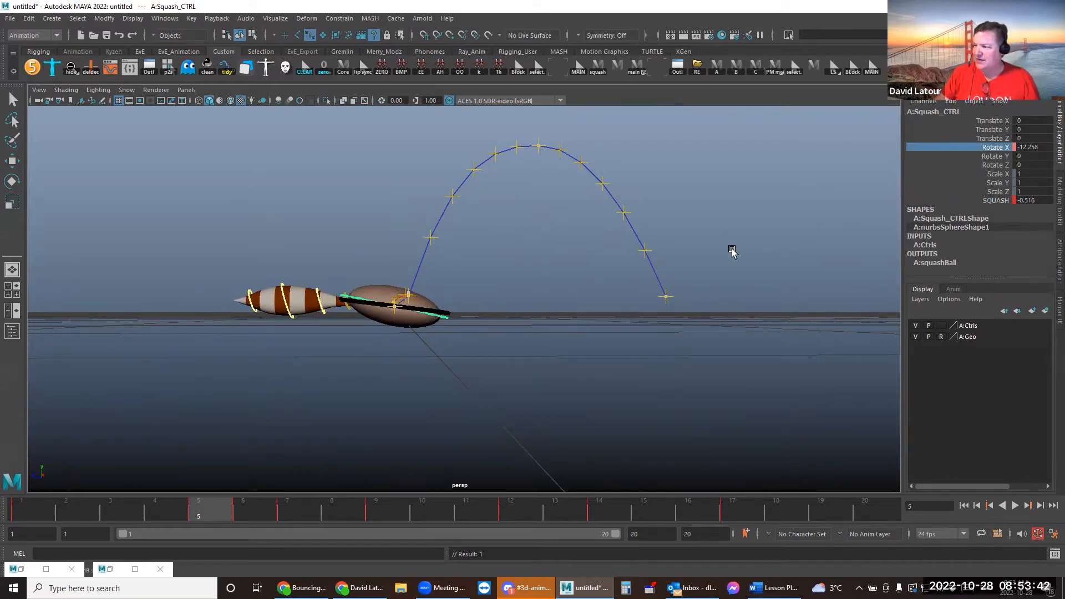
middle_click_drag(677, 254, 637, 262)
Scrub from frame 5 to frame 7 to review the change from squash to stretch
mouse_move(231, 511)
left_mouse_down()
mouse_move(249, 506)
mouse_move(209, 504)
mouse_move(288, 504)
mouse_move(220, 499)
left_mouse_up()
left_click(287, 511)
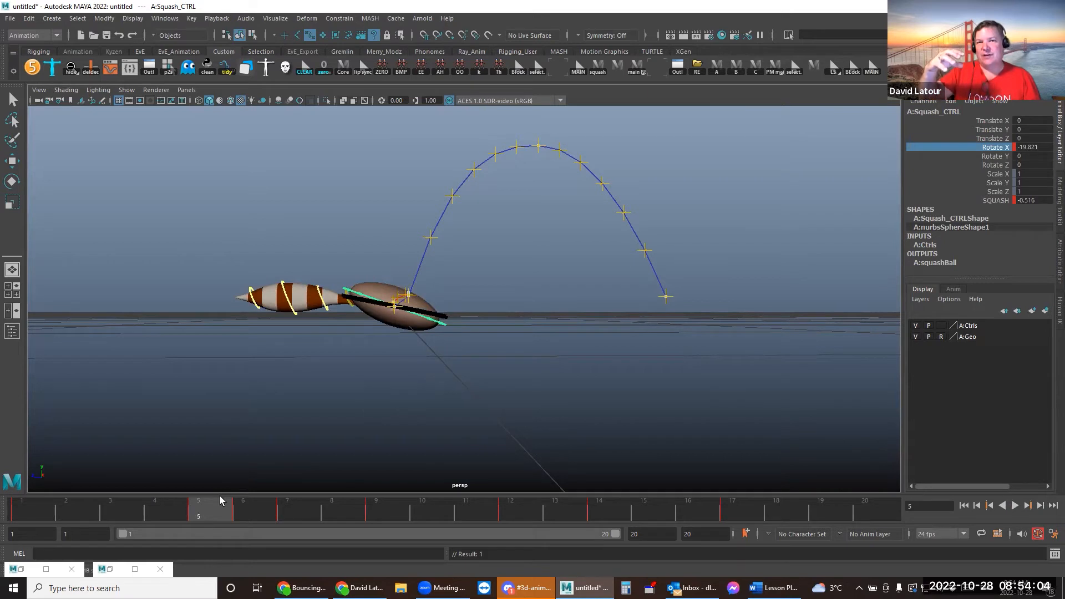
left_click_drag(205, 509, 290, 510)
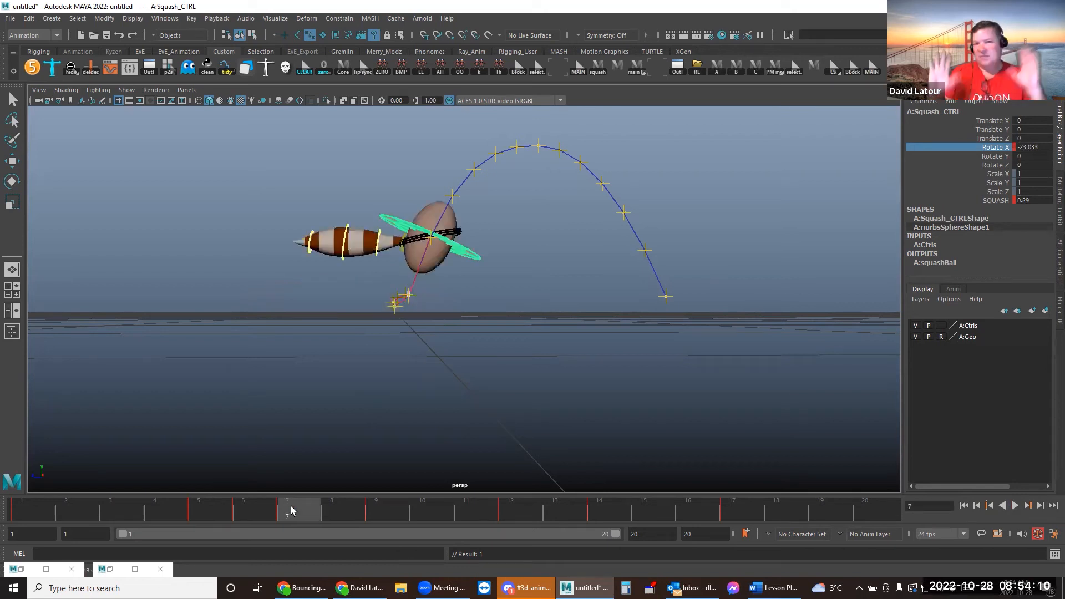
Stretch the ball at frame 3 with the squash control's SQUASH, and tilt it along the anticipation dip with Rotate X
left_click_drag(294, 503, 109, 473)
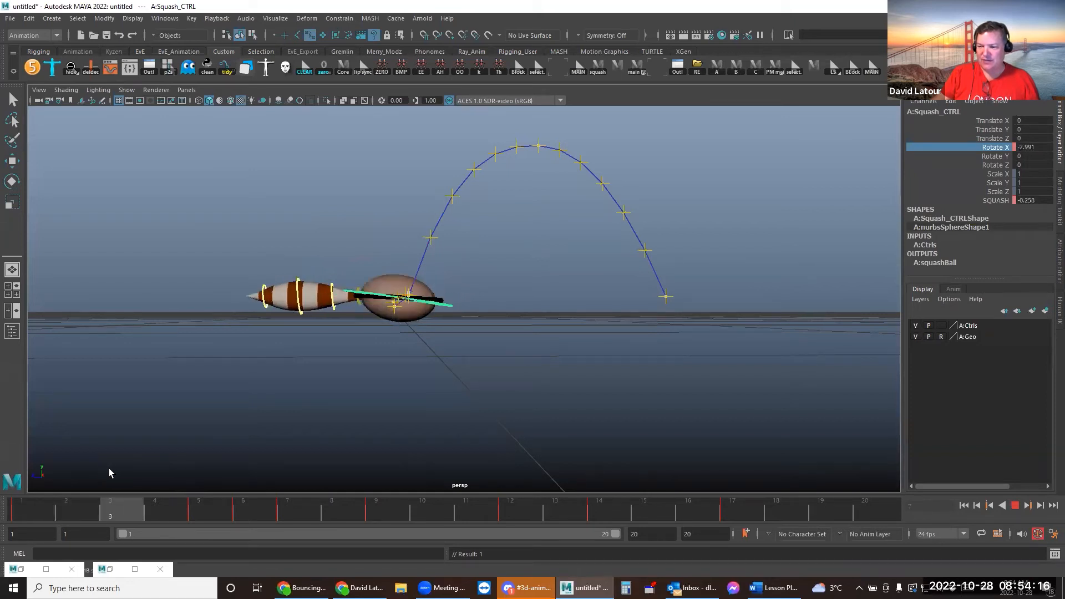
left_click(970, 201)
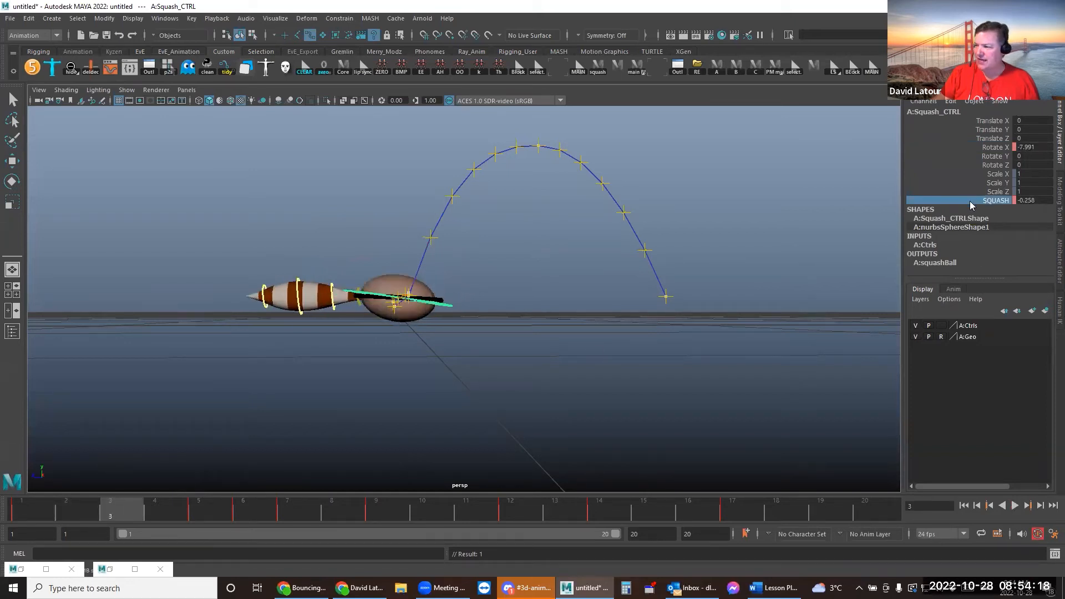
mouse_move(571, 279)
middle_mouse_down()
mouse_move(560, 273)
mouse_move(590, 276)
mouse_move(602, 252)
mouse_move(720, 233)
middle_mouse_up()
left_click(992, 147)
Adjust the squash control's SQUASH and Rotate X at frame 4 to follow the dip, and play back the motion
left_click_drag(26, 513, 174, 494)
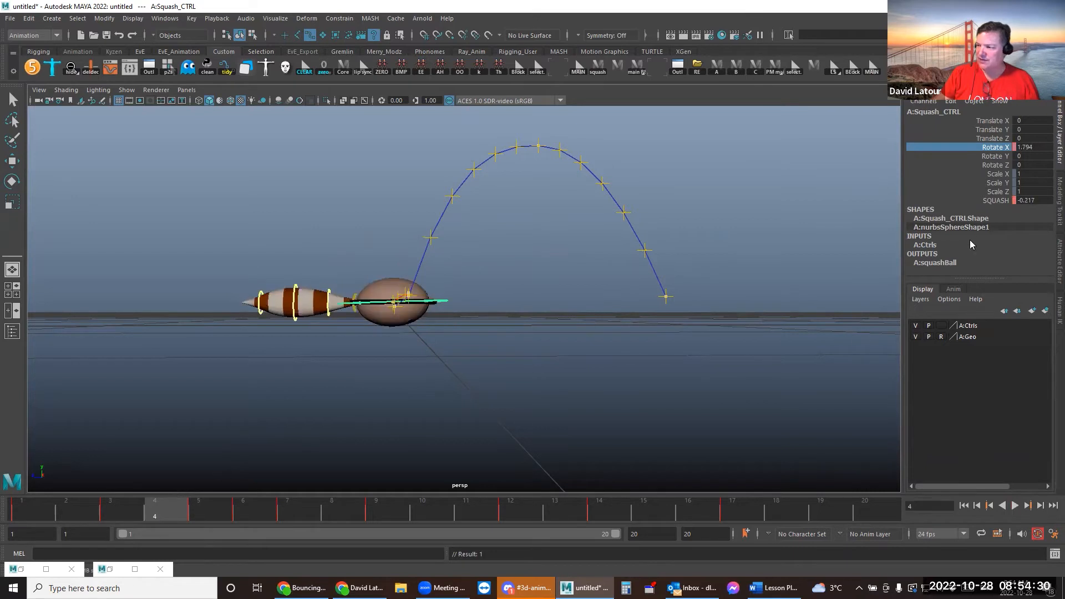
left_click(995, 201)
middle_click_drag(623, 308, 750, 283)
left_click(980, 147)
middle_click_drag(644, 289, 638, 289)
key("alt+v")
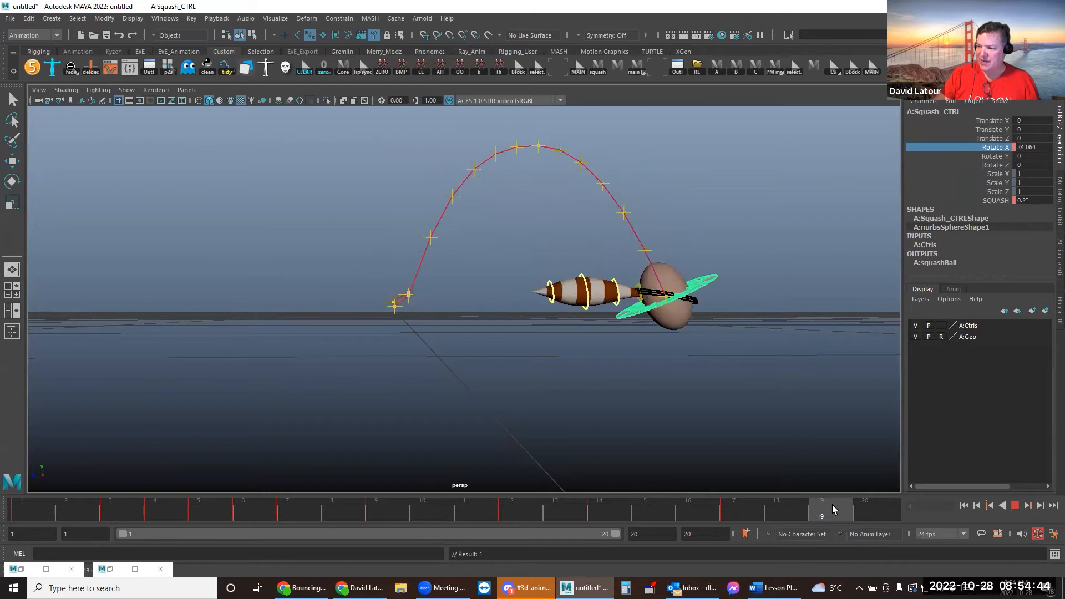
Set the squash control's Rotate X and SQUASH to 0 at frame 18 so the ball lands round
mouse_move(835, 507)
left_mouse_down()
mouse_move(874, 510)
mouse_move(744, 511)
mouse_move(781, 509)
left_mouse_up()
left_click(1036, 147)
left_click(1034, 200)
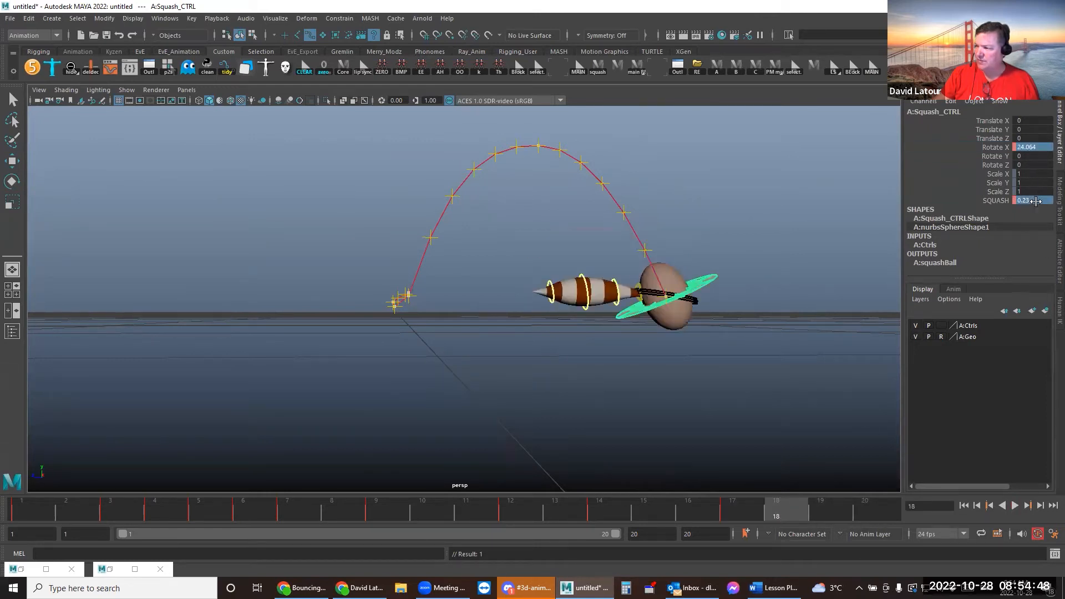
type("0")
key("Return")
Play the animation from frame 1 and hide the NURBS curves in the viewport for a cleaner look
middle_click_drag(542, 349, 499, 438, "alt")
left_click(31, 511)
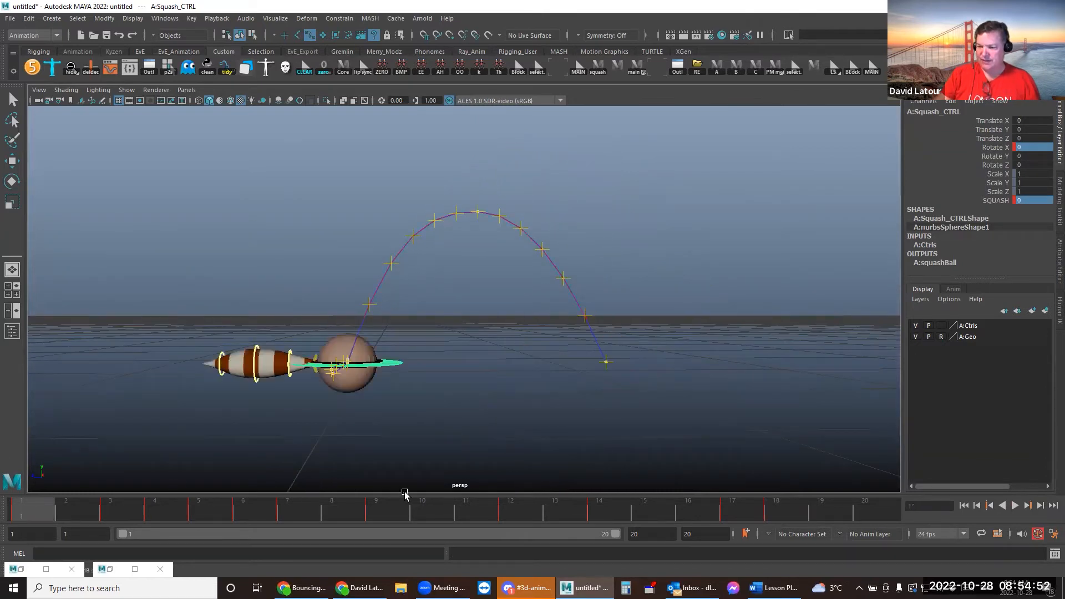
left_click(1015, 506)
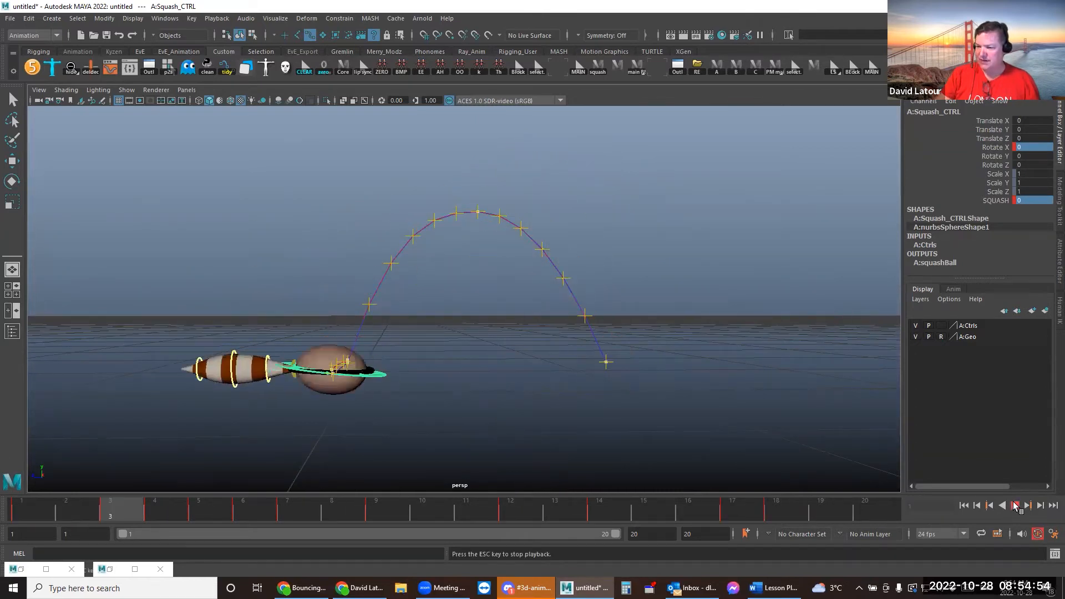
left_click(127, 91)
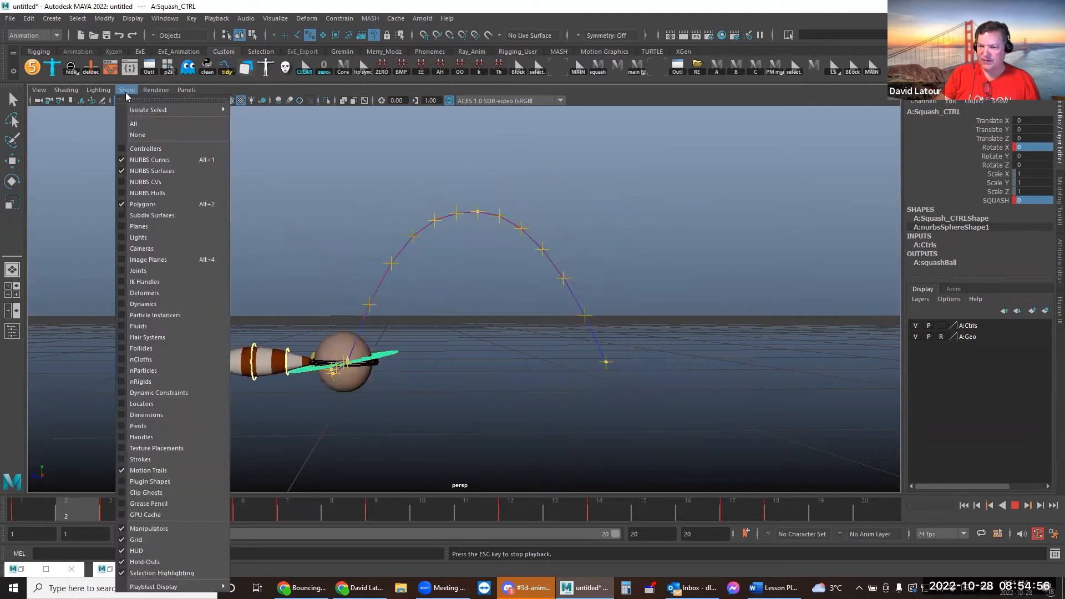
left_click(137, 159)
left_click(125, 92)
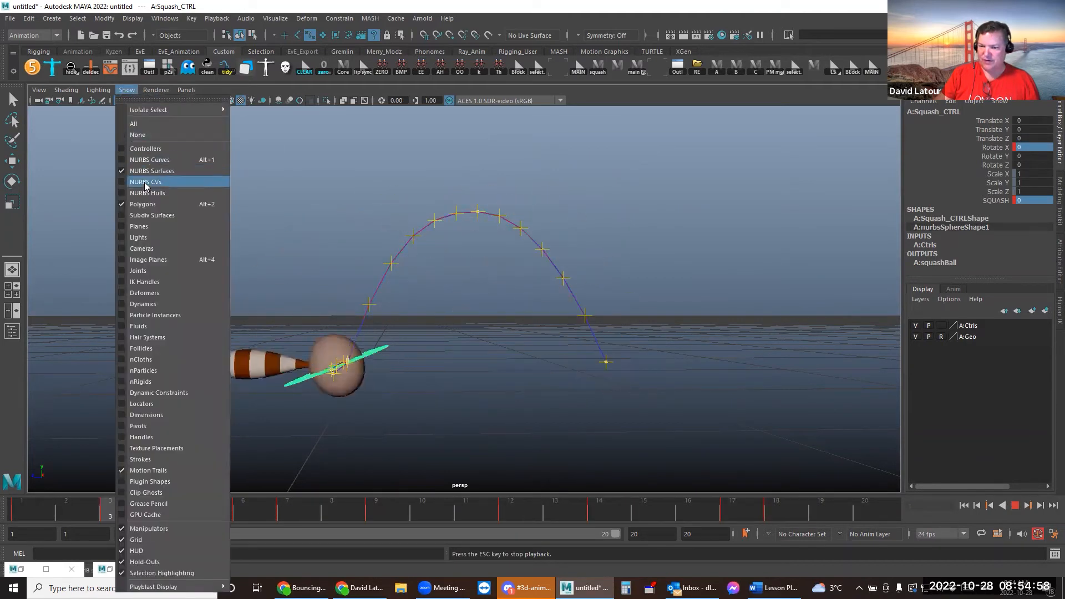
left_click(438, 149)
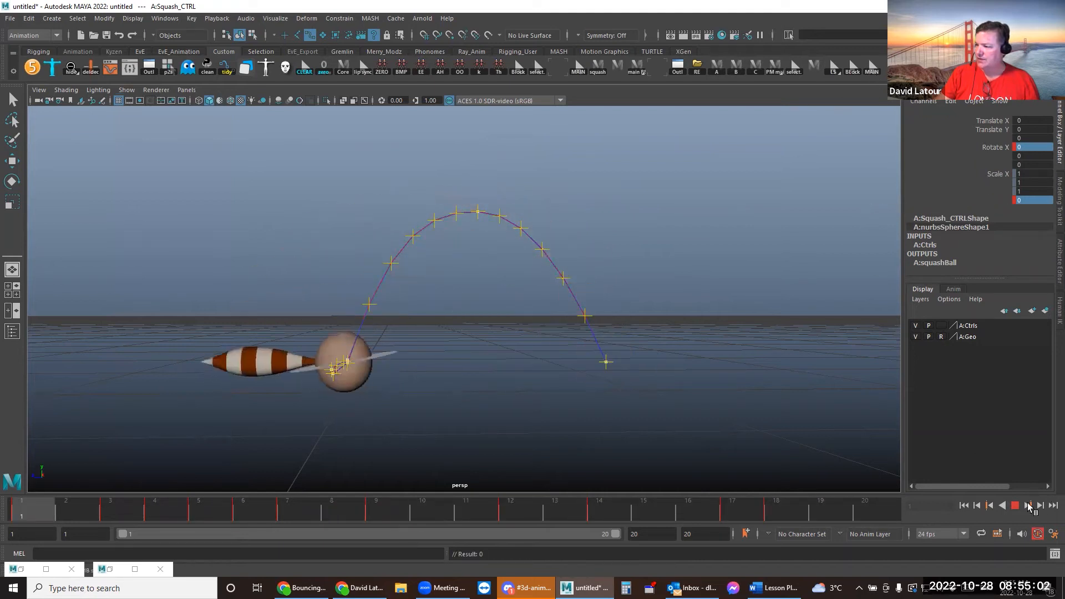
Stop playback, set the main control's Show Squash to 0, and hide the motion trails in the viewport
left_click(1015, 505)
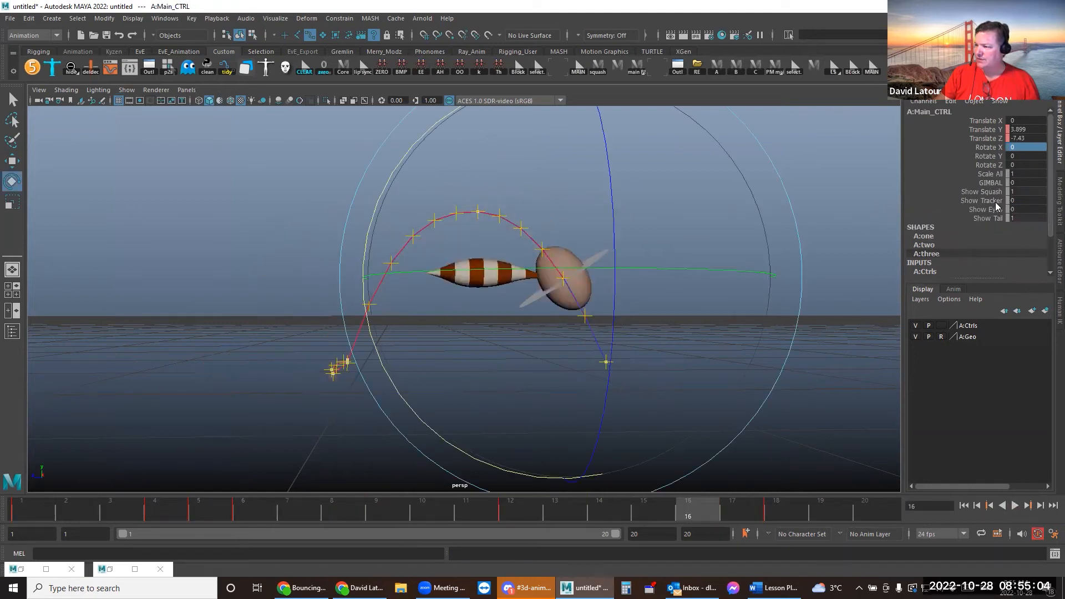
left_click(981, 191)
middle_click_drag(679, 203, 554, 195)
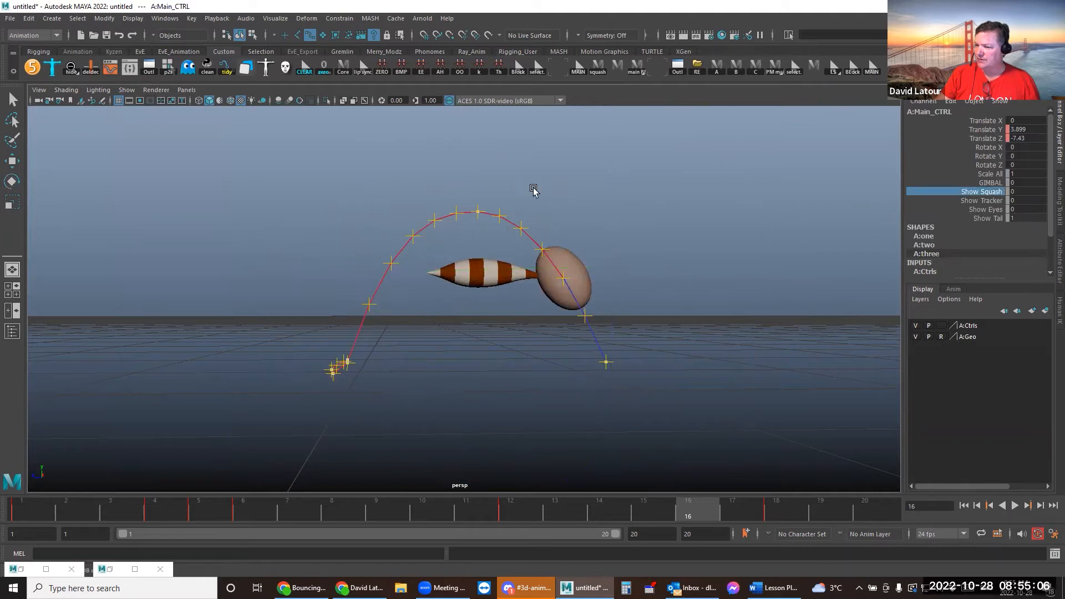
left_click(127, 89)
left_click(135, 471)
left_click(636, 305)
Play the bounce from an angled perspective view, and scrub to frame 17 to review the stretch before landing
left_click_drag(641, 307, 749, 435, "alt")
left_click(1014, 505)
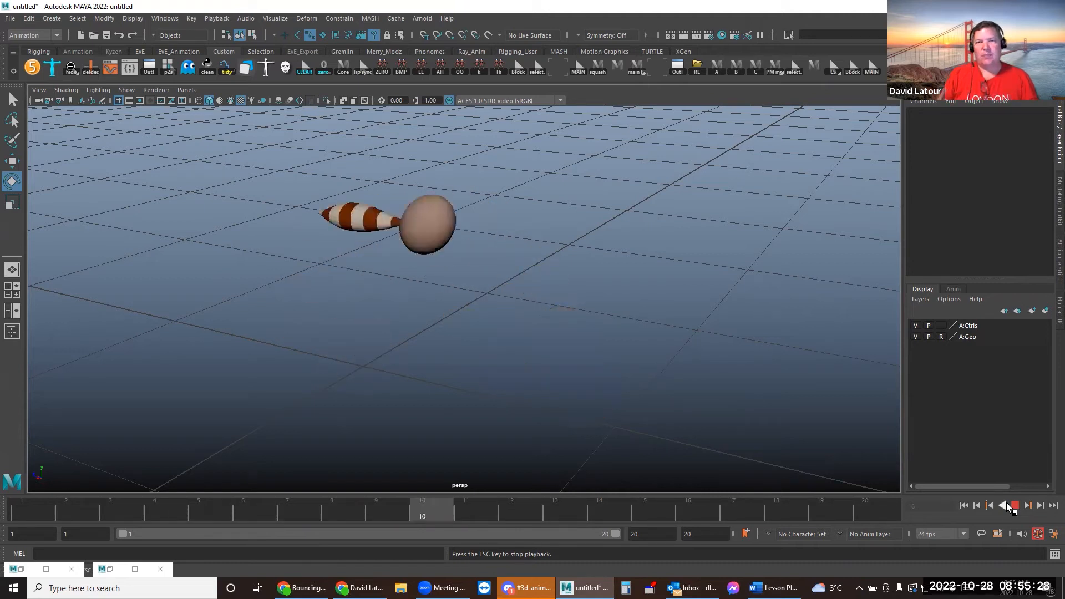
left_click(1015, 506)
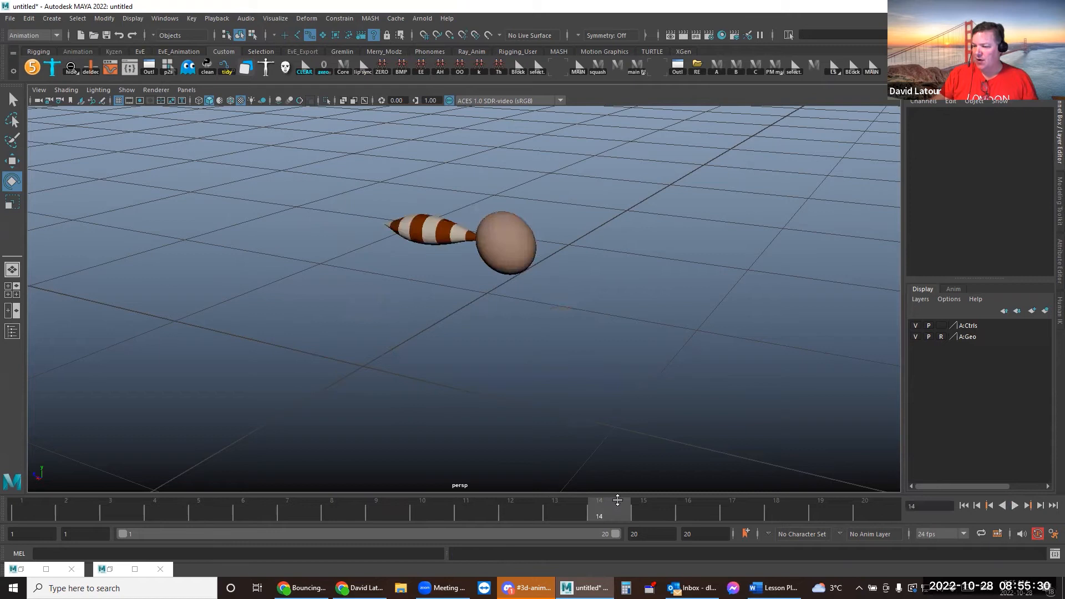
mouse_move(632, 512)
left_mouse_down()
mouse_move(816, 509)
mouse_move(748, 511)
left_mouse_up()
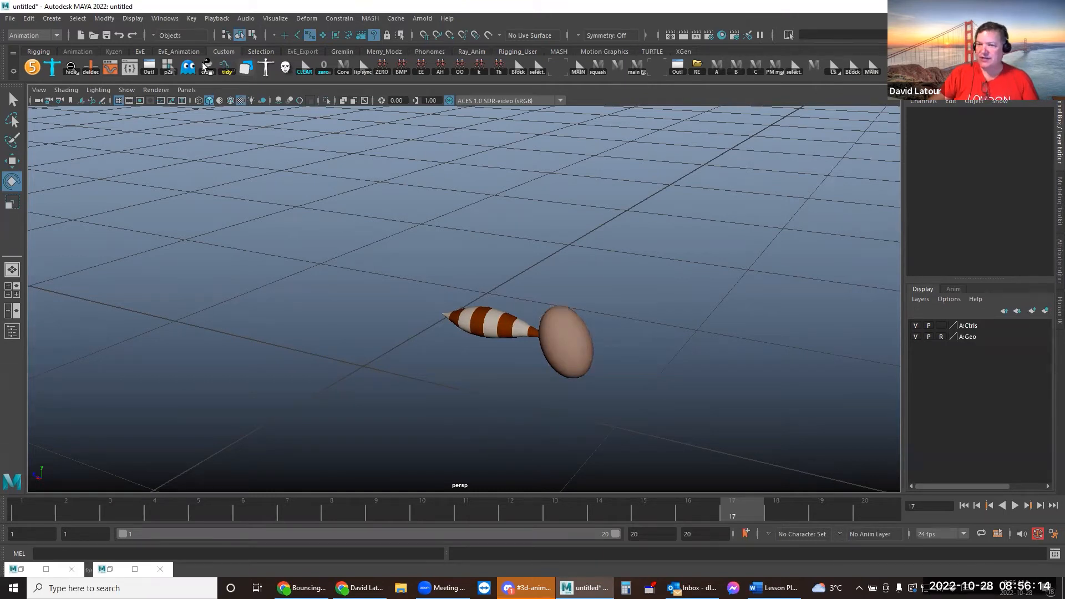
Show the NURBS curves and motion trails in the viewport again
left_click(127, 89)
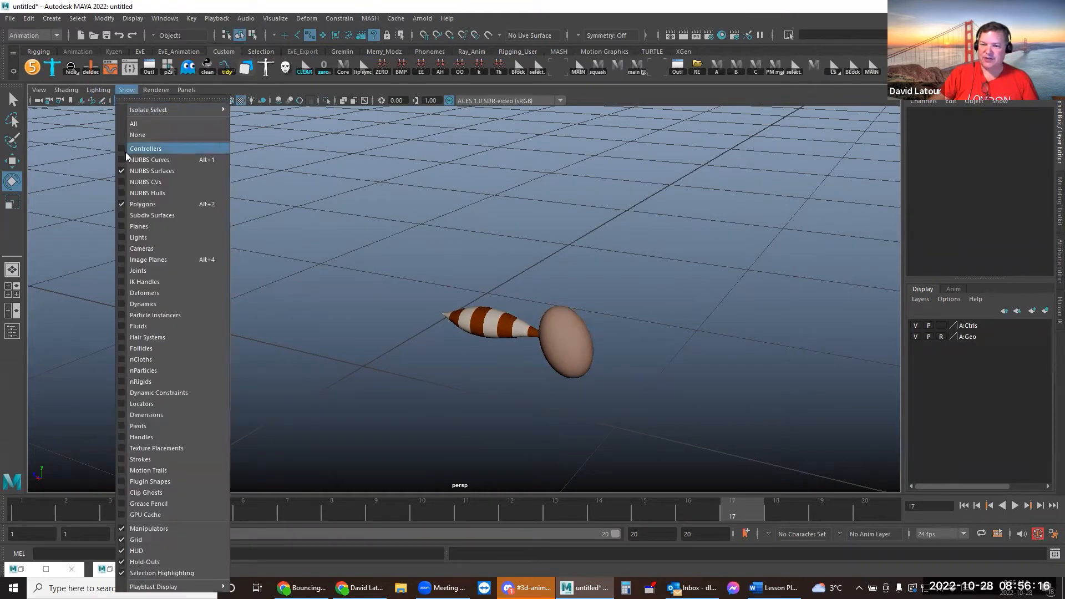
left_click(126, 160)
left_click(127, 90)
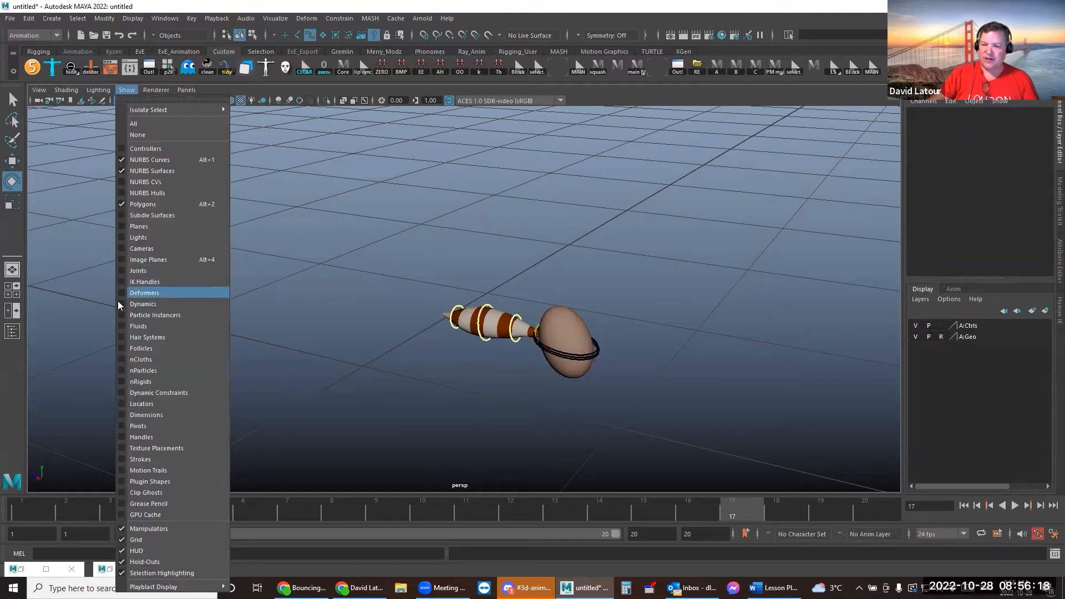
left_click(145, 470)
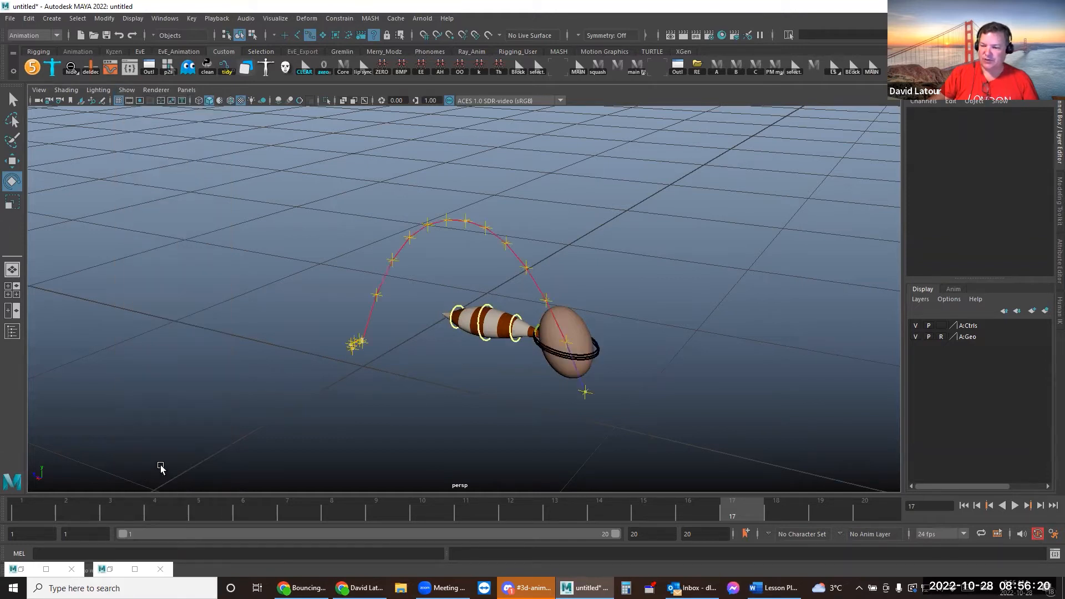
Select the ball's main control and go to the landing at frame 18
left_click(593, 356)
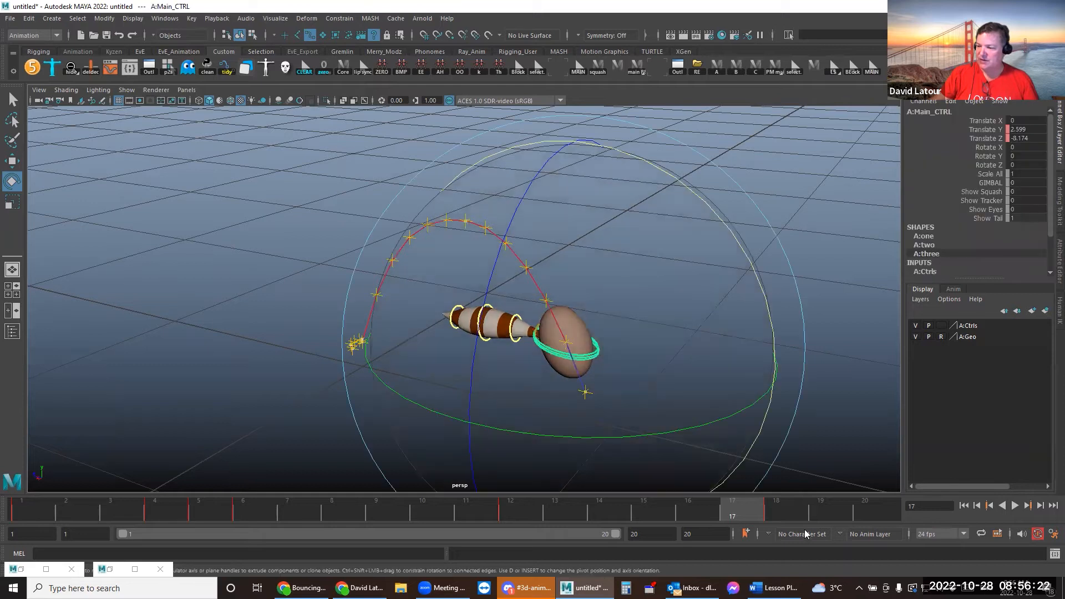
left_click(770, 507)
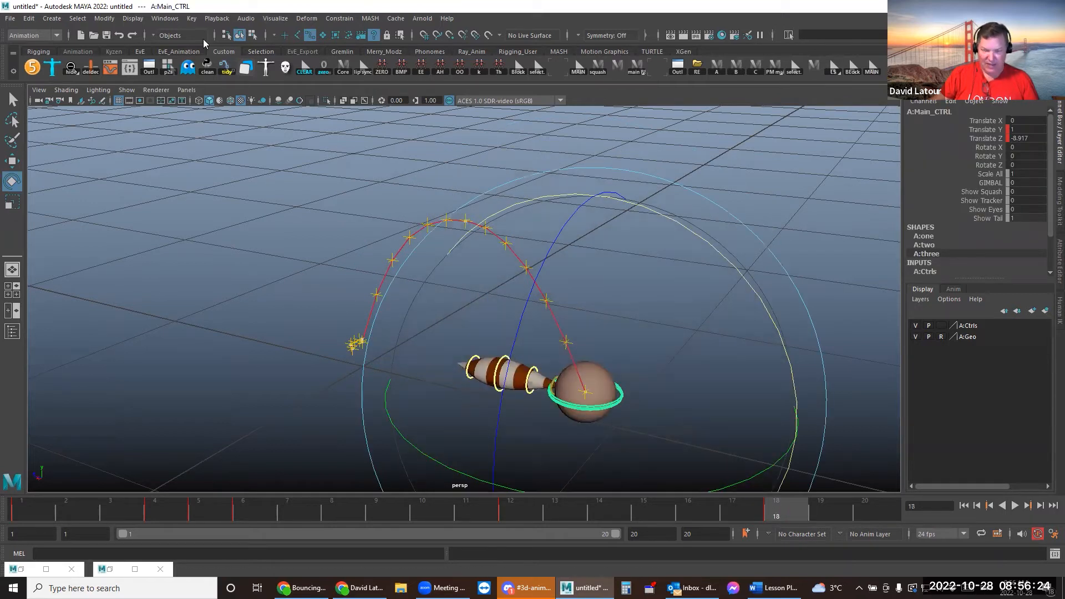
Open the Graph Editor, isolate the main control's Translate Z curve, and key the control at frame 20
left_click(135, 66)
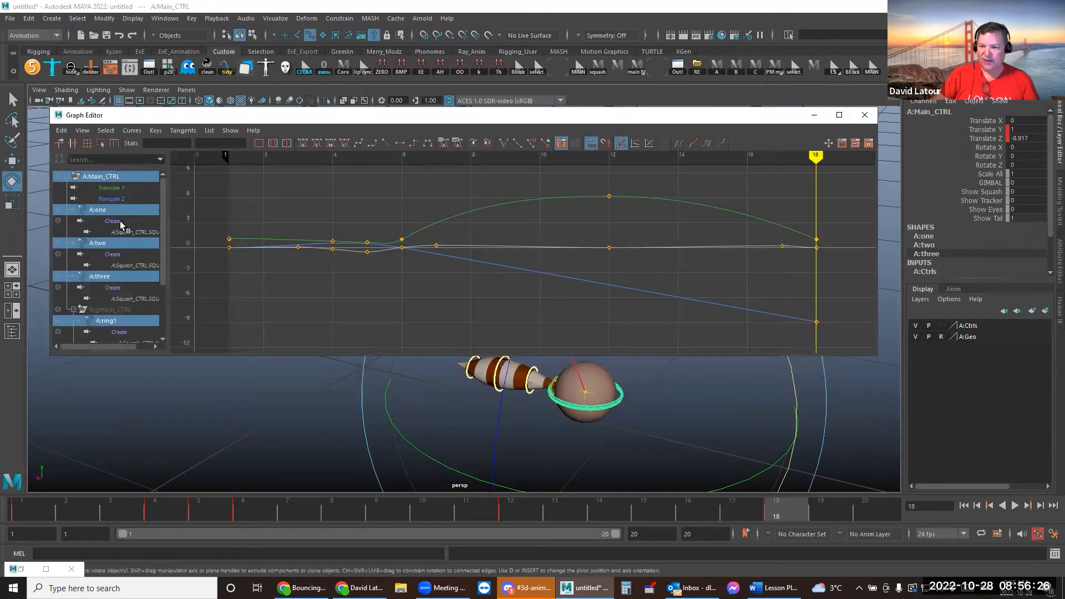
left_click(113, 199)
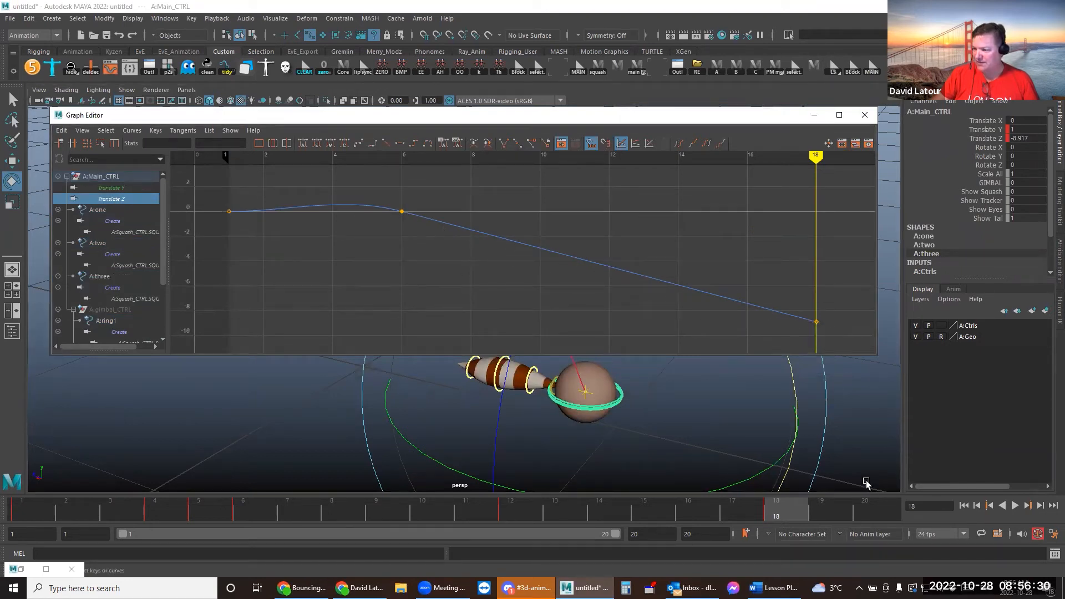
left_click(879, 511)
key("s")
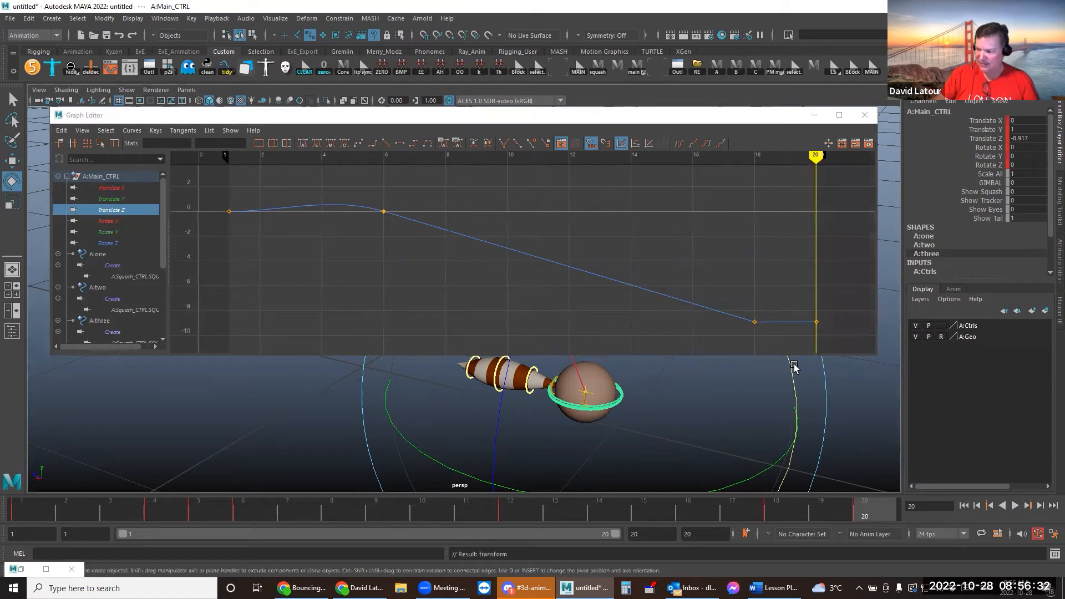
Snapshot the Translate Z curve as its buffer curve and make the frame 18 key's tangent continue the descending slope
left_click_drag(745, 304, 769, 334)
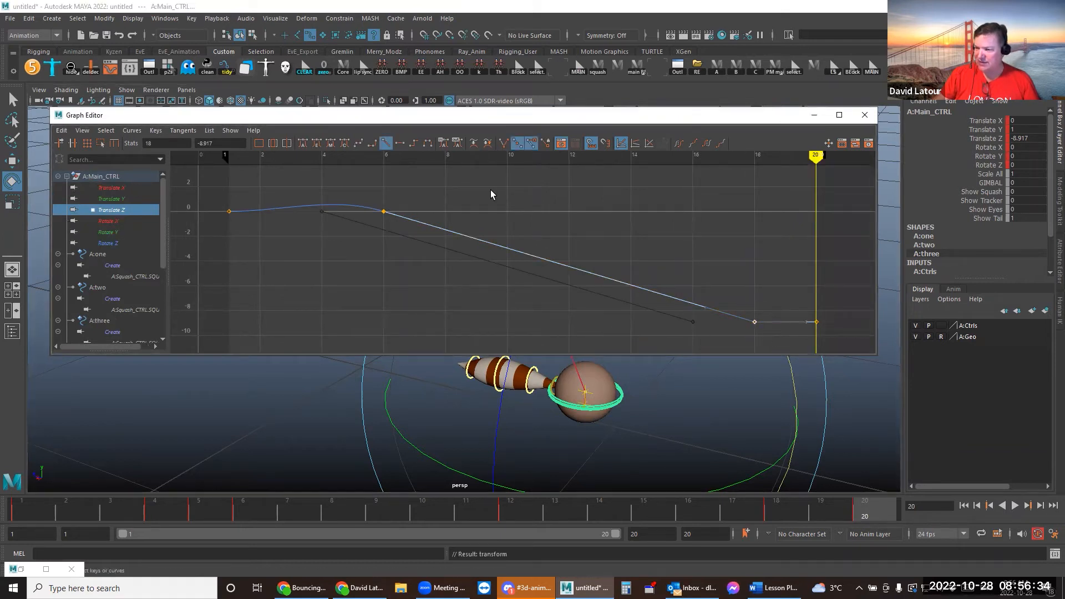
left_click(474, 143)
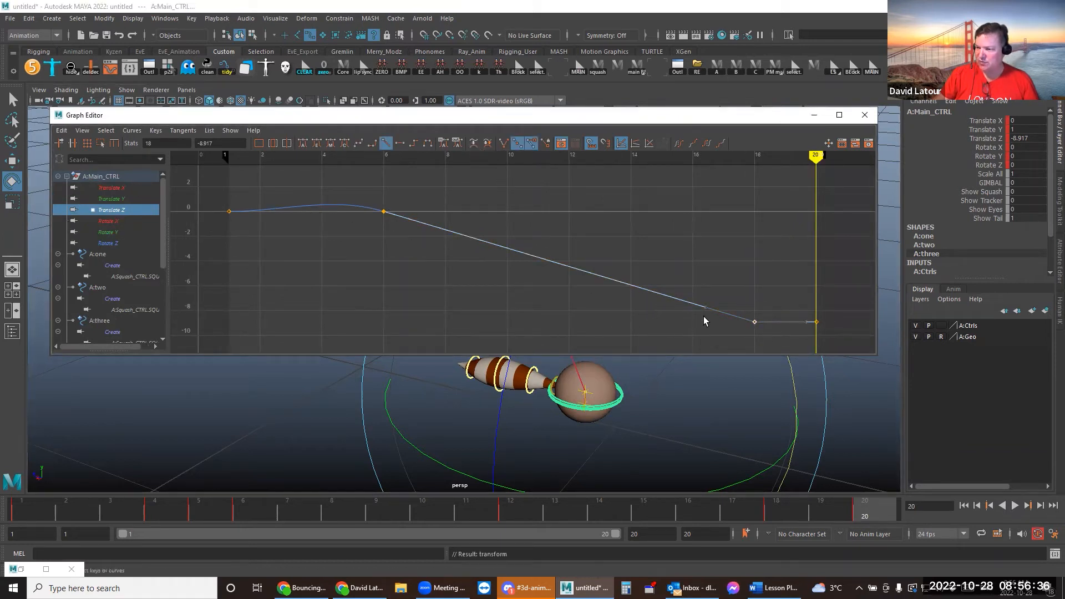
left_click(399, 143)
Lower the Translate Z key at frame 20 to about -9.54 so the curve eases out after frame 18
mouse_move(806, 322)
left_mouse_down()
mouse_move(799, 317)
mouse_move(804, 333)
mouse_move(822, 323)
left_mouse_up()
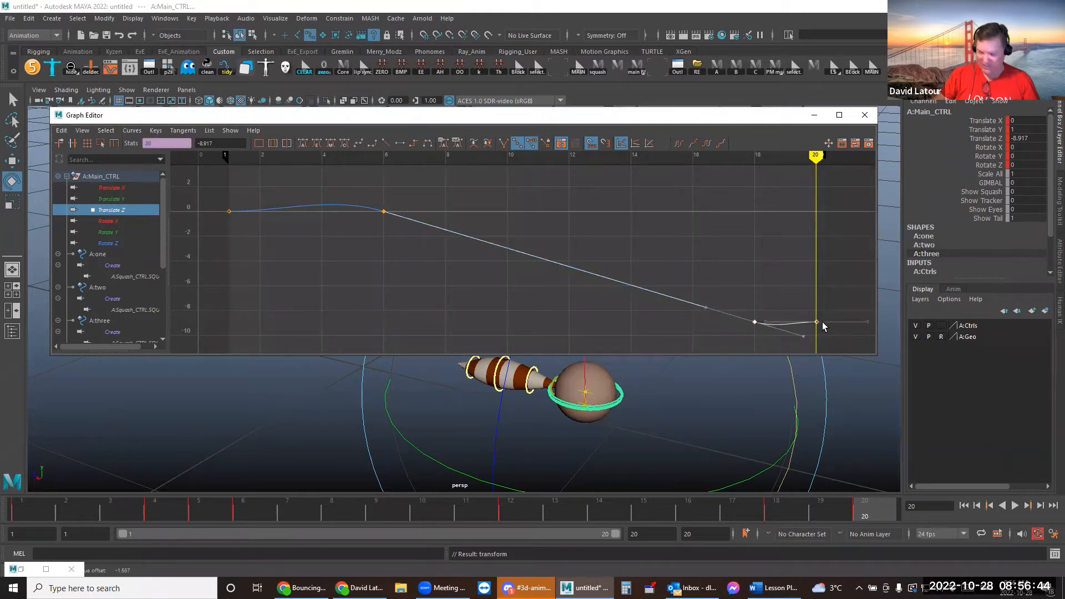
key("f")
middle_click_drag(764, 272, 762, 237, "alt+shift")
right_click_drag(762, 237, 760, 225, "alt+shift")
middle_click_drag(747, 234, 617, 196, "alt")
left_click_drag(618, 199, 677, 261)
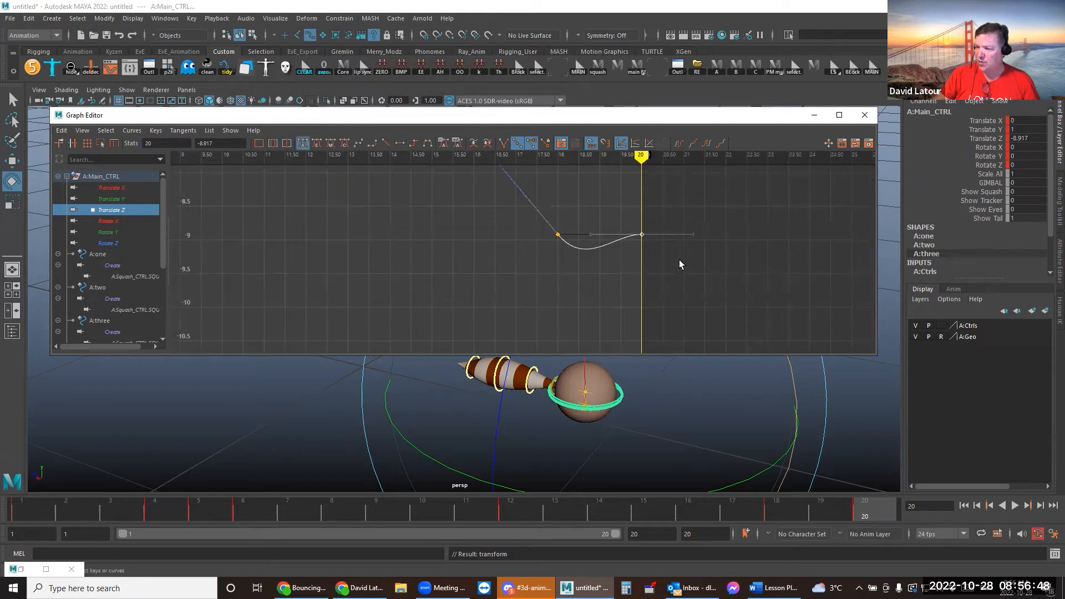
middle_click_drag(661, 230, 660, 265, "shift")
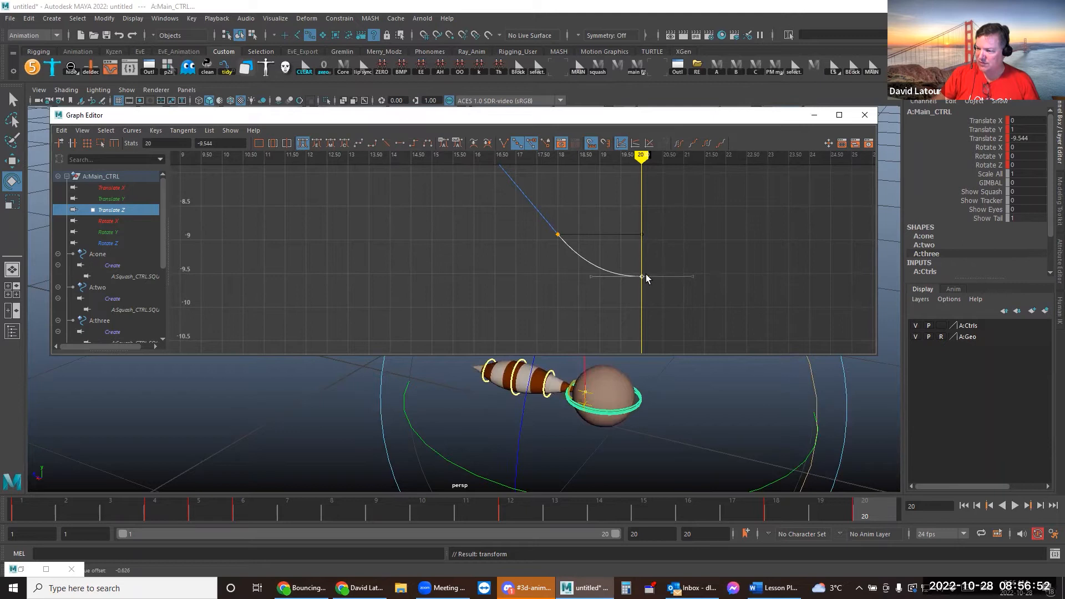
Isolate the main control's Translate Y curve, select all its keys, and snapshot the curve as its buffer curve
left_click(110, 200)
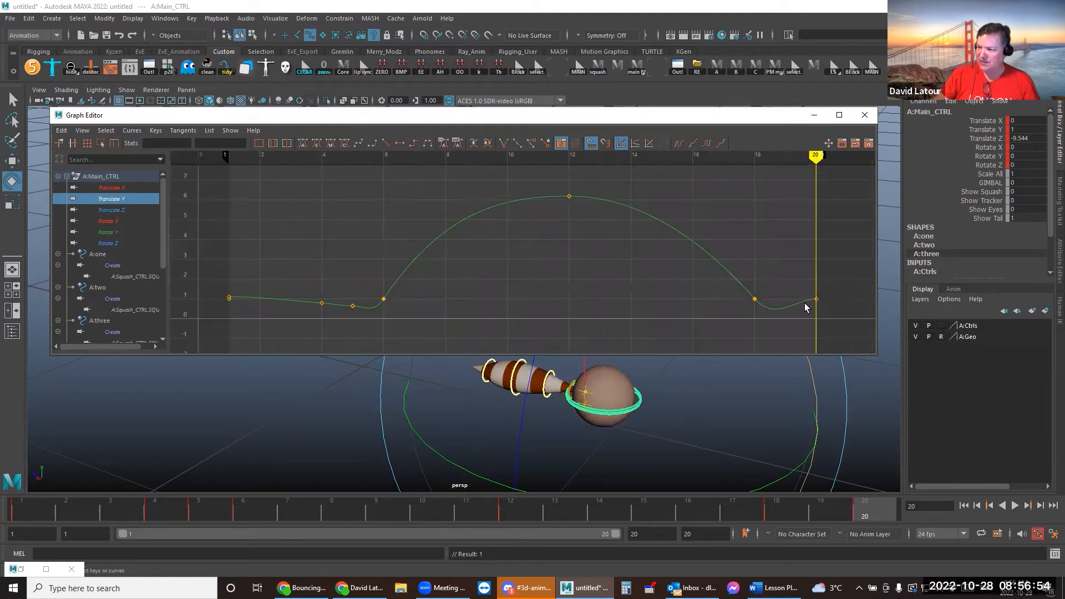
left_click_drag(753, 289, 760, 313)
left_click_drag(802, 285, 817, 304)
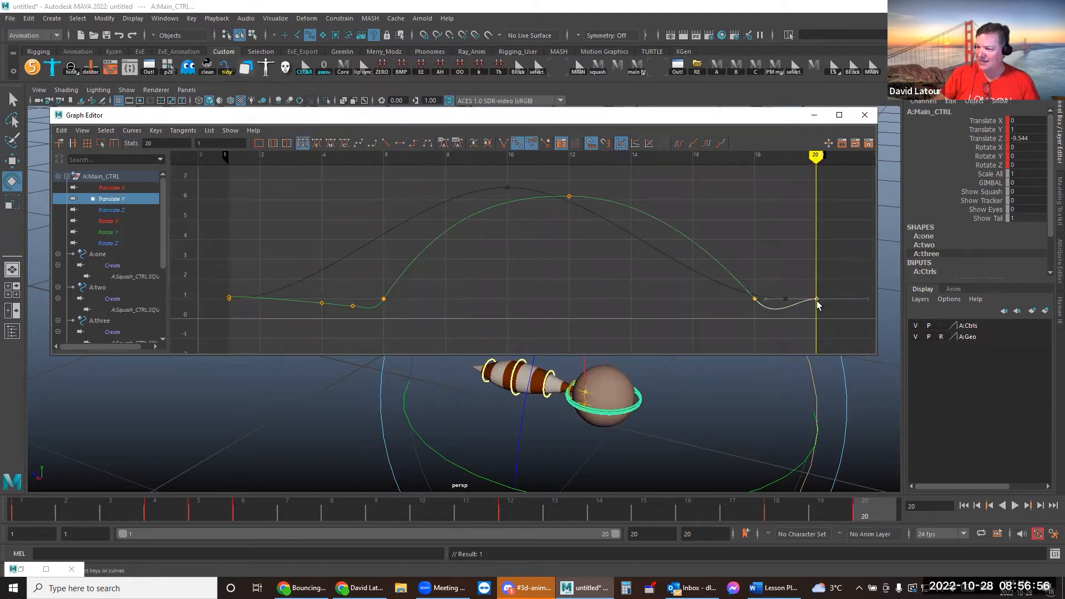
left_click_drag(703, 273, 705, 271)
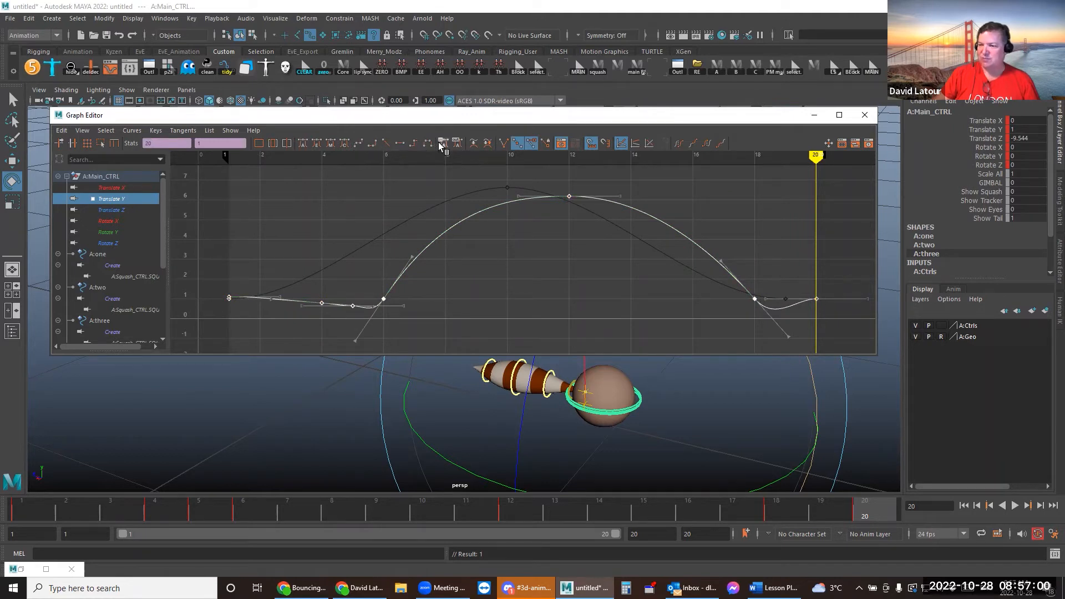
left_click(473, 143)
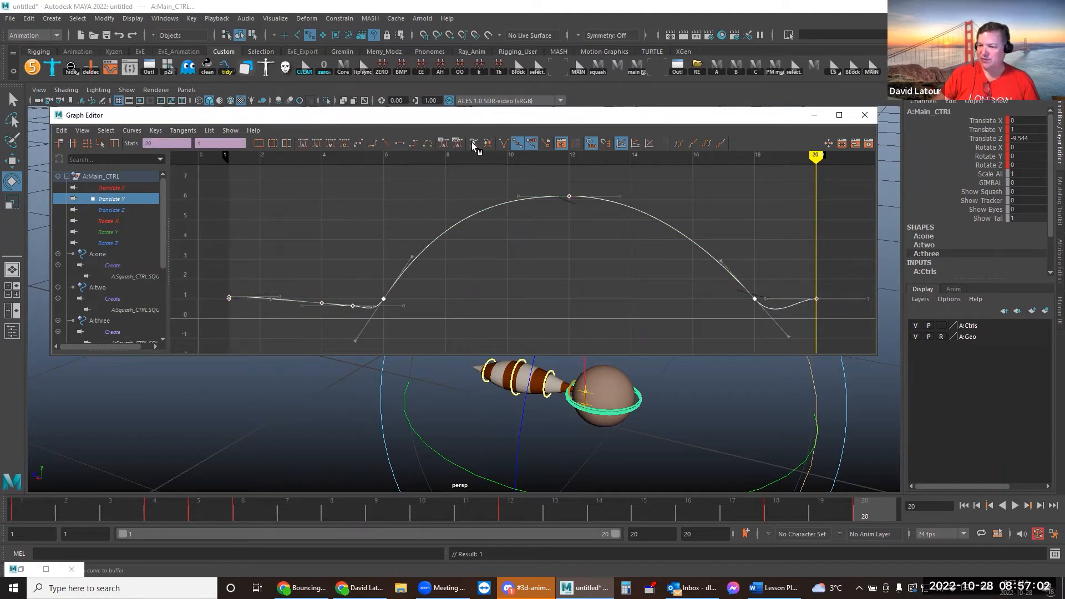
At frame 19, minimize the Graph Editor and set the main control's Show Squash to 1
left_click_drag(801, 513, 813, 512)
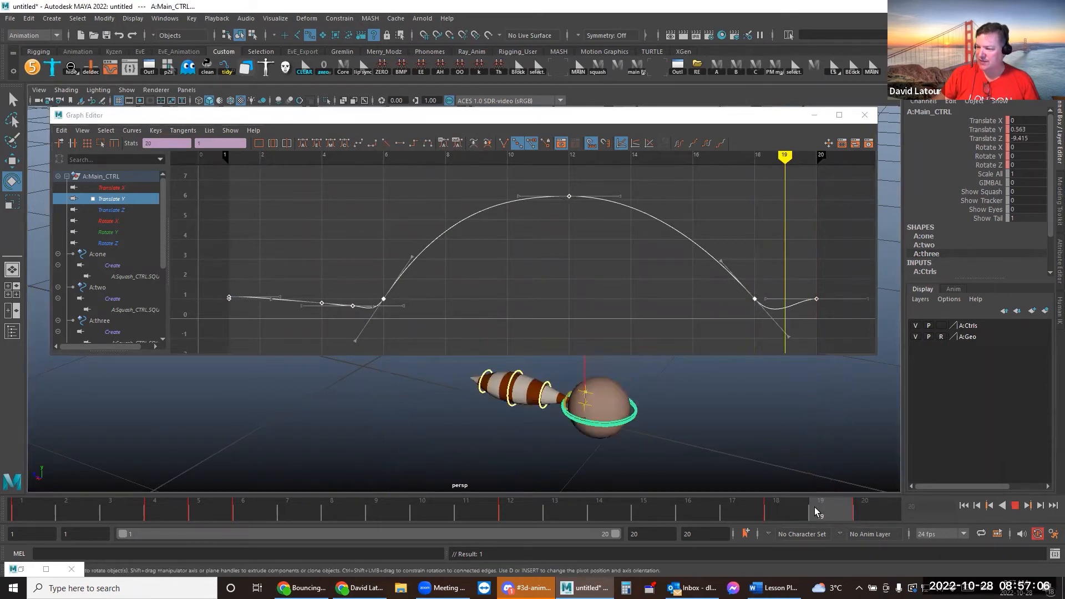
mouse_move(717, 416)
left_mouse_down("alt")
mouse_move(740, 400)
mouse_move(732, 397)
mouse_move(722, 423)
mouse_move(738, 418)
left_mouse_up("alt")
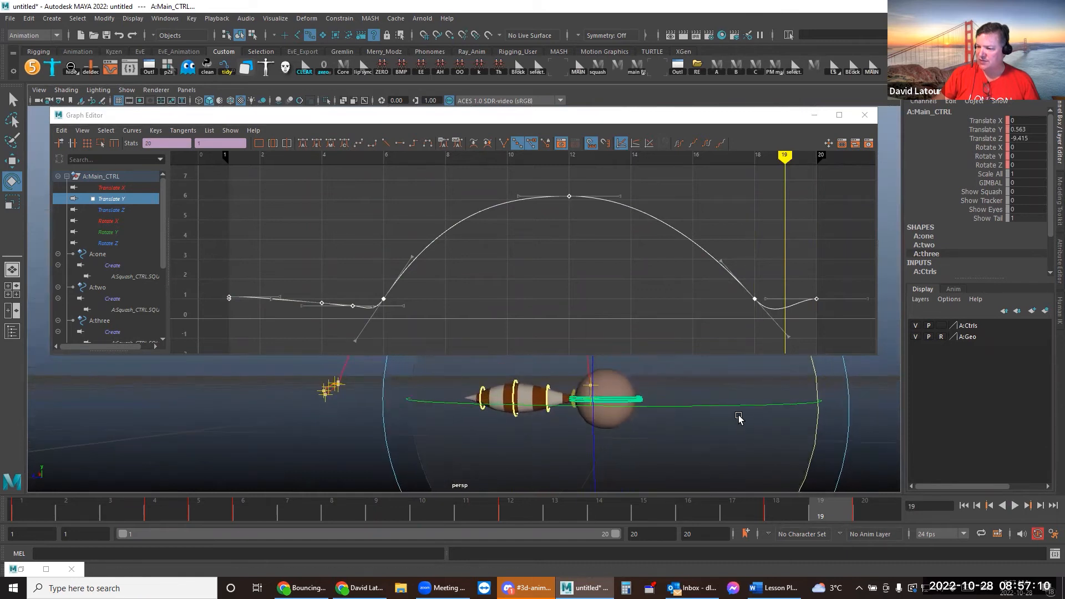
left_click(814, 115)
left_click(823, 164)
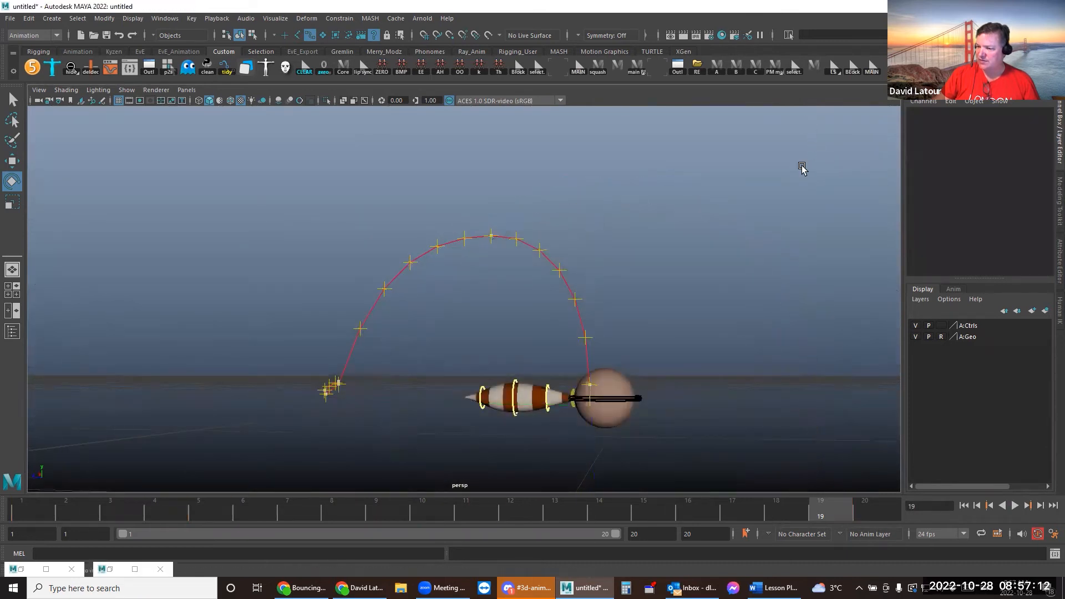
left_click(635, 399)
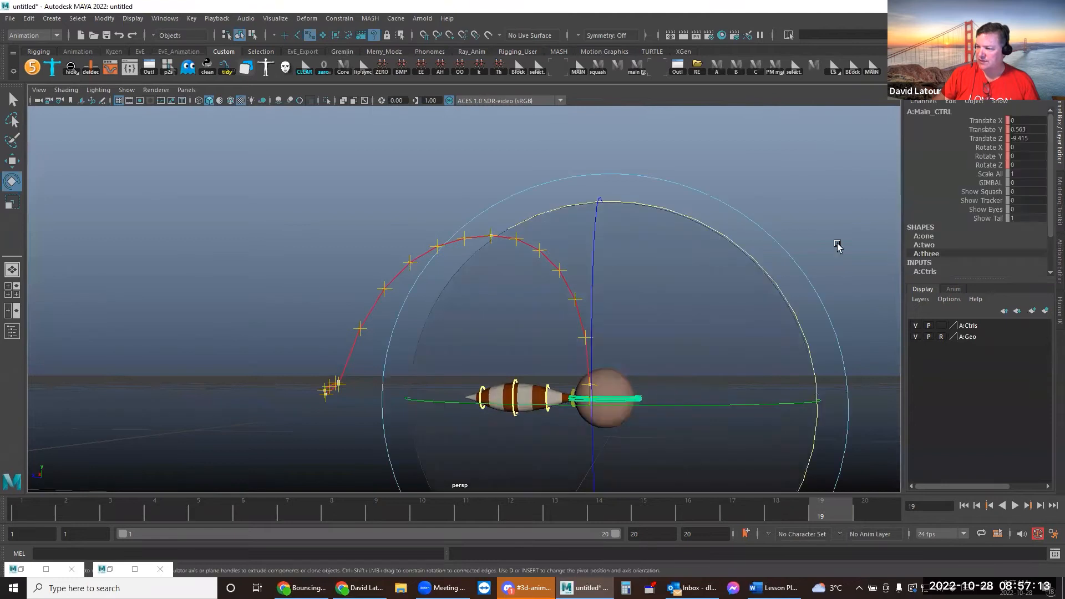
left_click(986, 191)
left_click(756, 220)
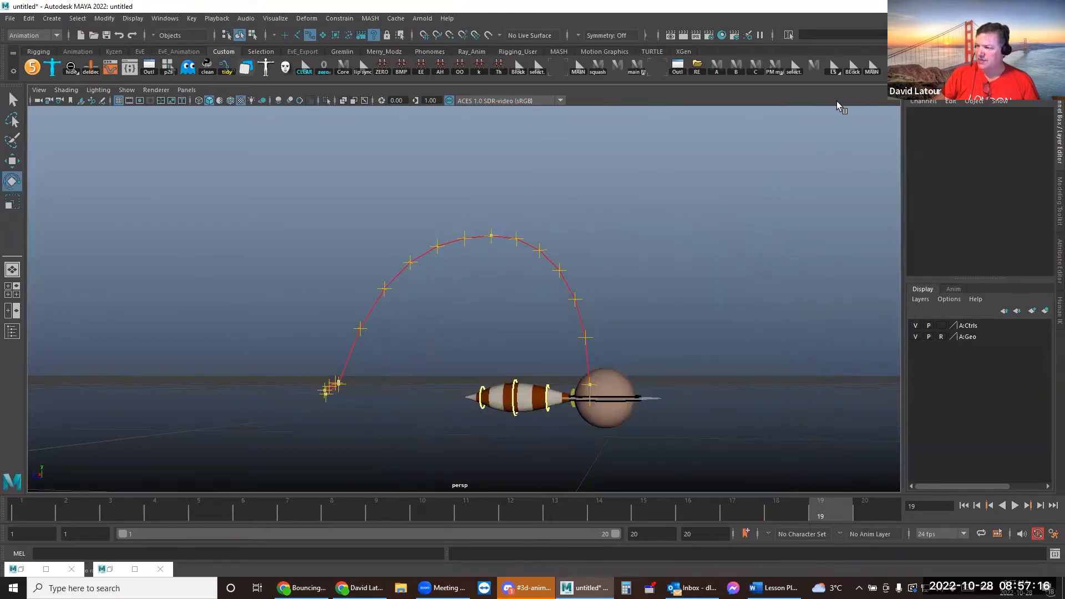
At frame 19, set the squash control's SQUASH to about -0.27 and its Rotate X to about 13.75
left_click(869, 67)
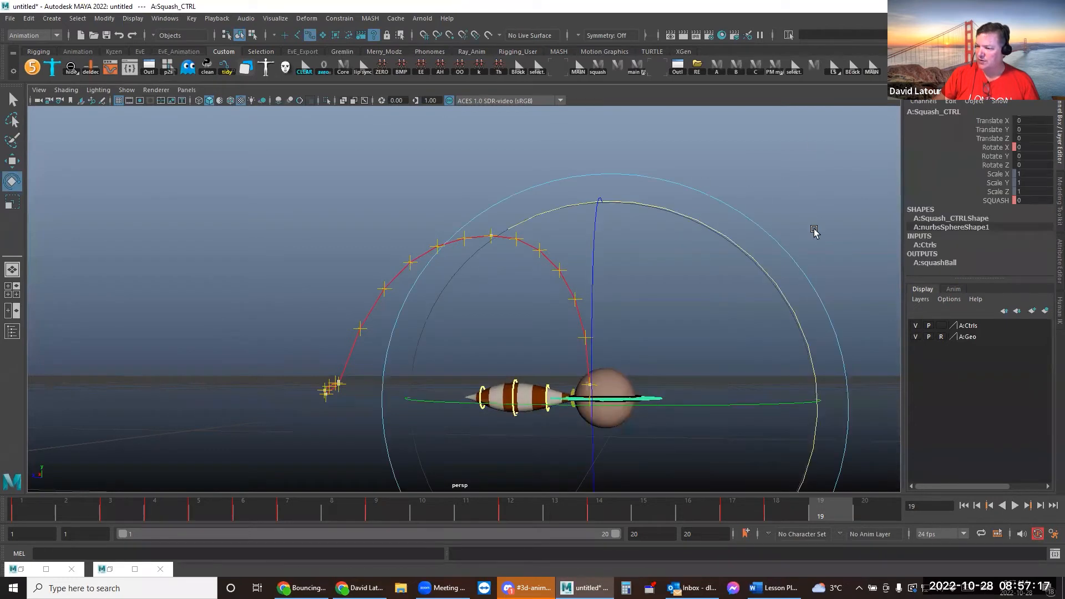
left_click_drag(761, 509, 742, 509)
left_click(770, 506)
middle_click_drag(749, 371, 753, 334, "alt")
key("alt+v")
key("alt+v")
left_click(991, 202)
middle_click_drag(785, 263, 771, 265)
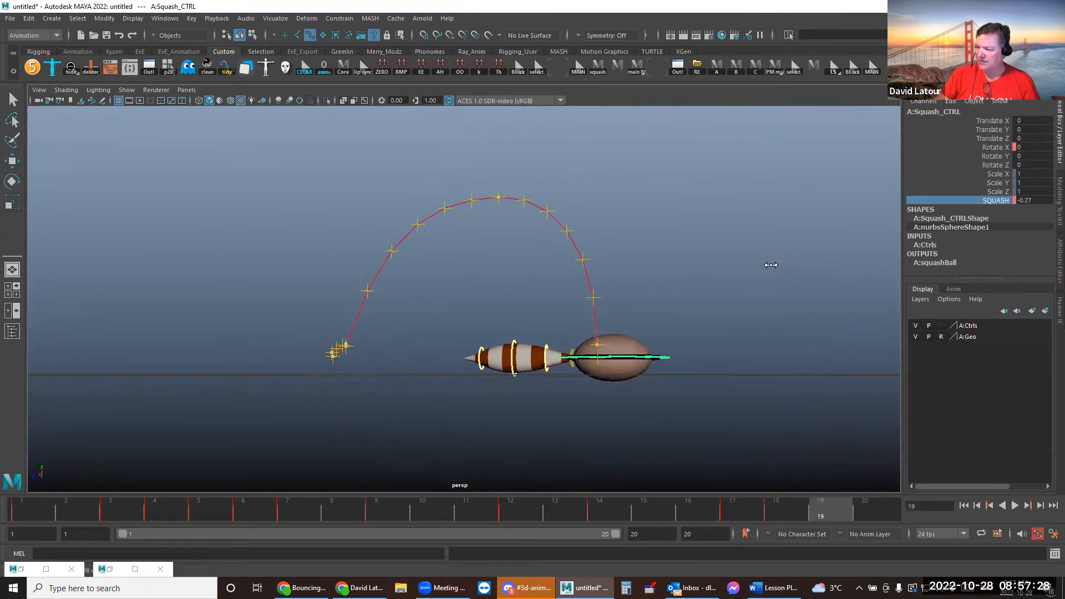
left_click(998, 148)
mouse_move(859, 216)
middle_mouse_down()
mouse_move(841, 217)
mouse_move(851, 213)
middle_mouse_up()
At frame 20, set both SQUASH and Rotate X of the squash control to 0
left_click_drag(812, 515, 884, 510)
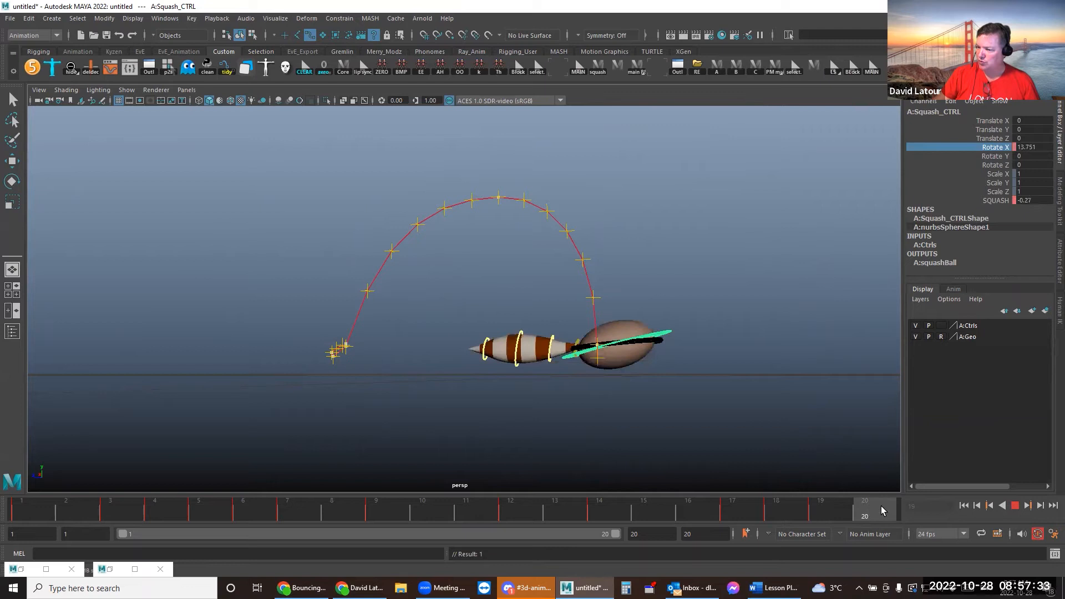
left_click(1032, 200)
type("0")
key("Return")
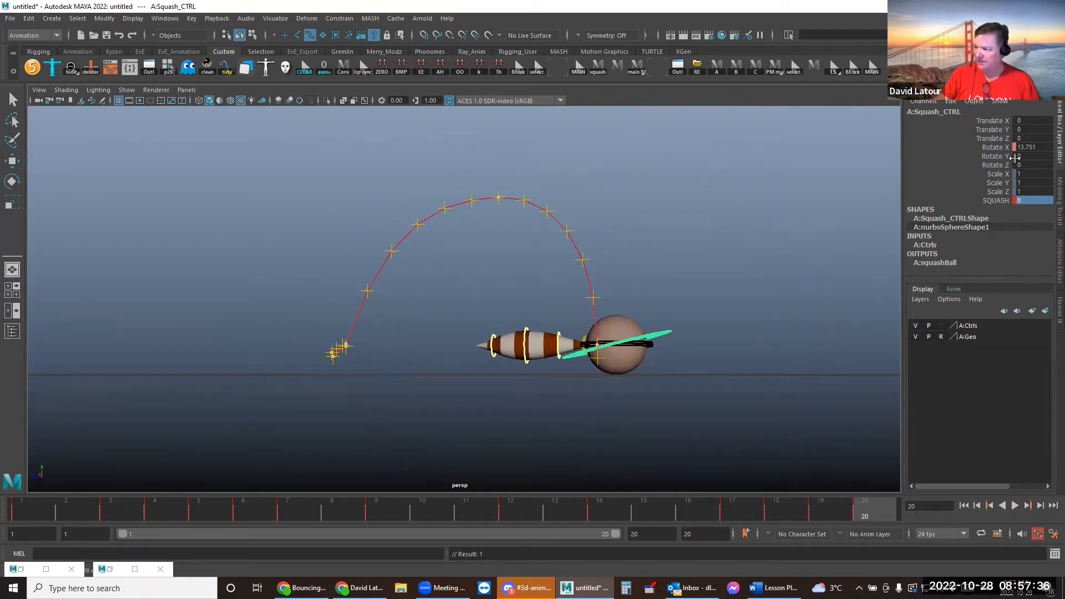
left_click(1031, 147)
type("0")
key("Return")
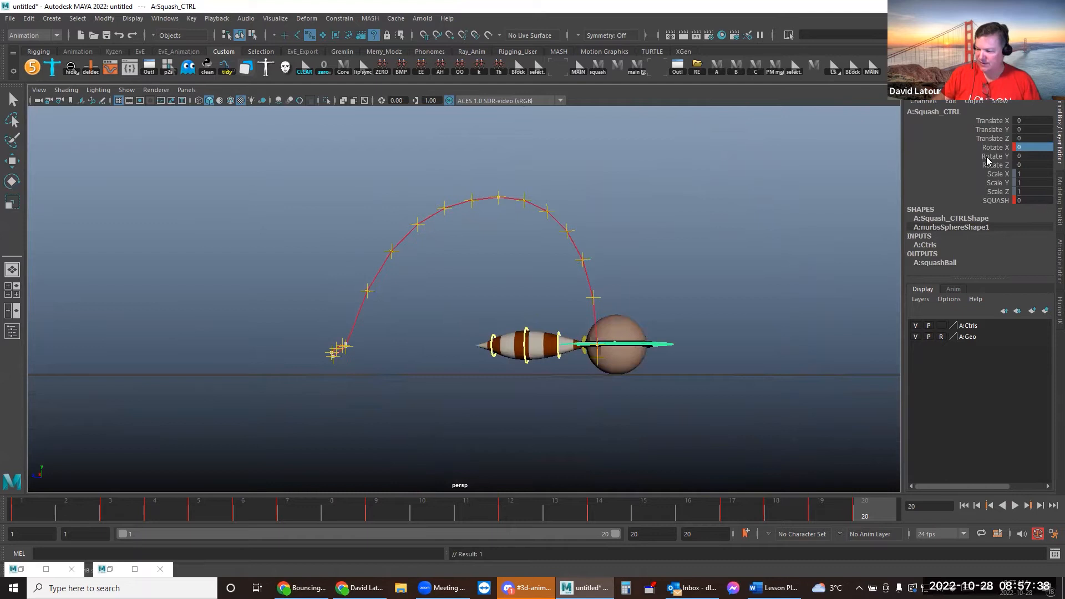
At frame 12, lower the main control to a Translate Y of about 6.12 and play back the jump
left_click_drag(862, 510, 116, 480)
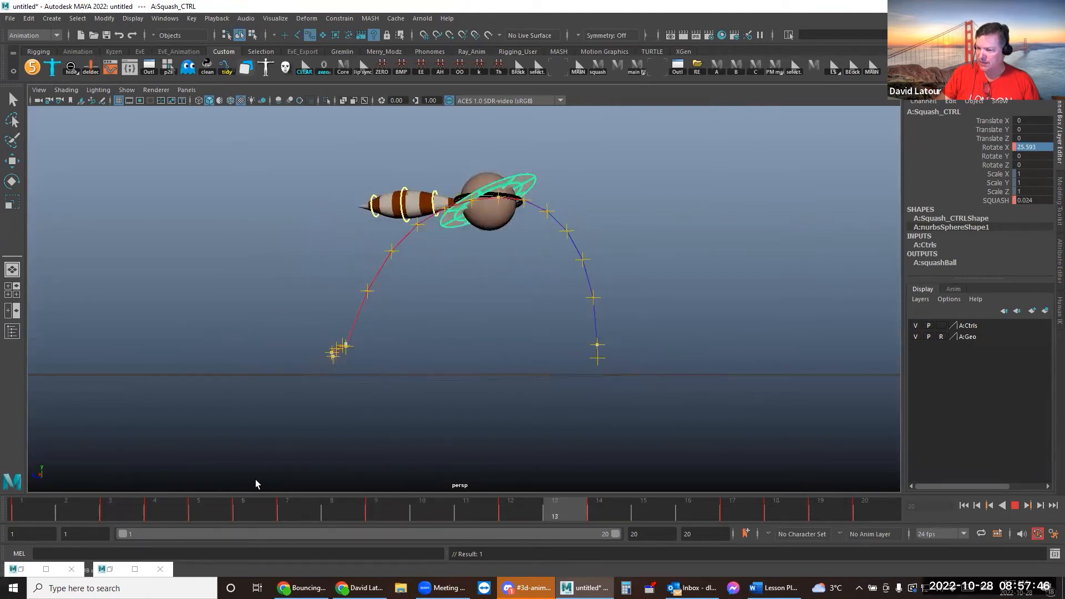
left_click(610, 229)
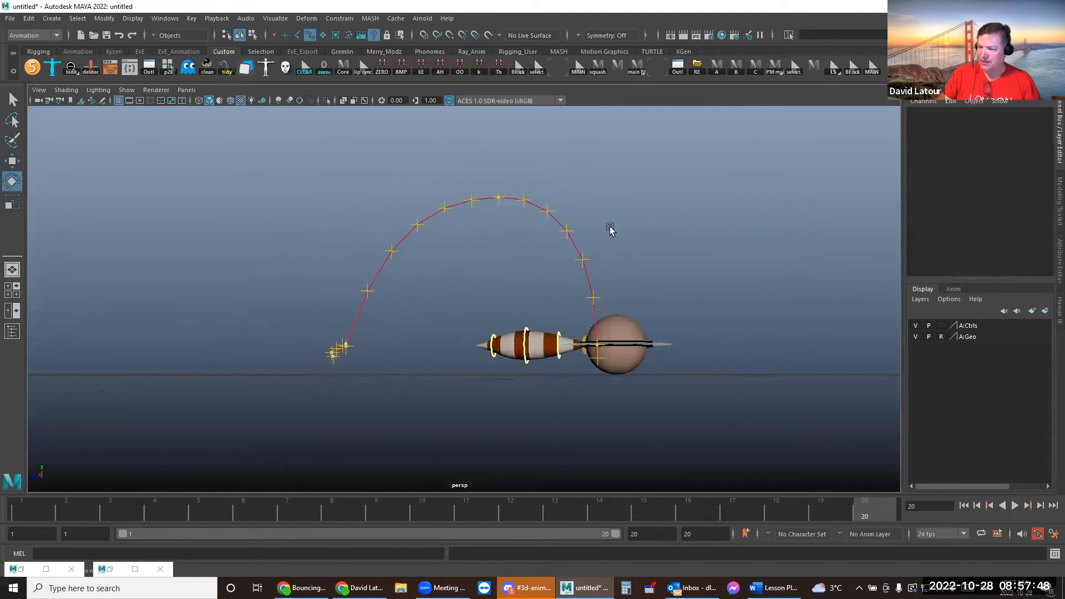
double_click(431, 511)
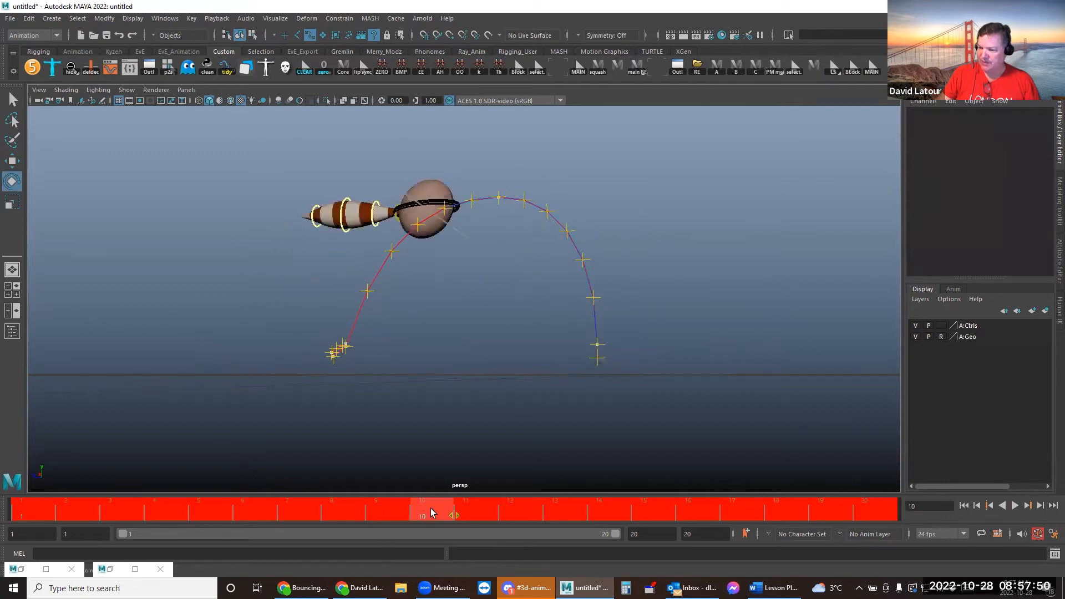
mouse_move(503, 509)
left_mouse_down()
mouse_move(438, 509)
mouse_move(504, 502)
left_mouse_up()
left_click(871, 68)
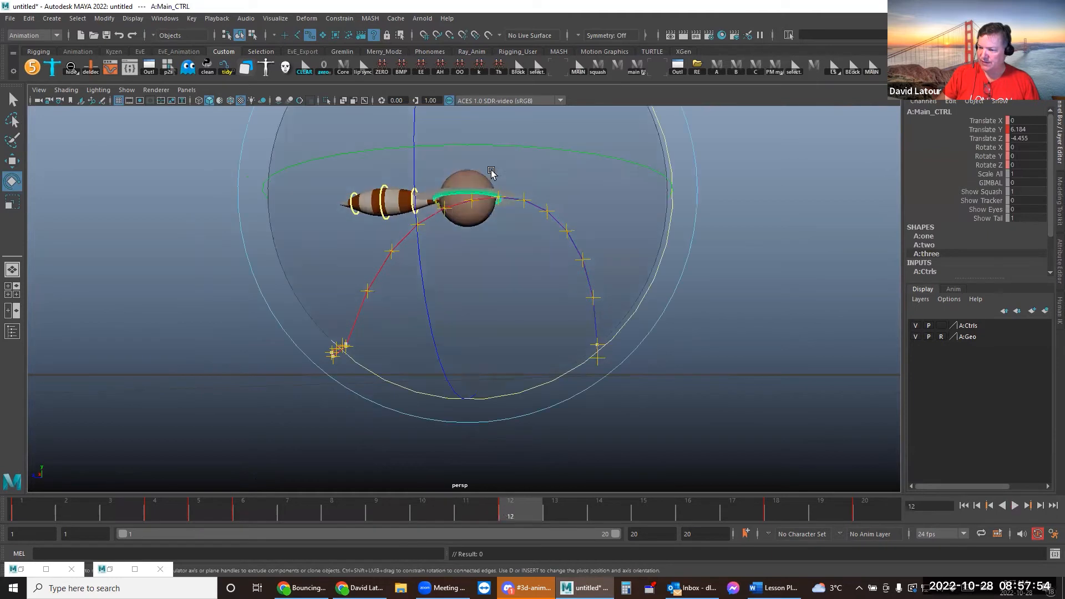
key("w")
left_click_drag(466, 162, 465, 173)
left_click_drag(485, 275, 504, 321, "alt")
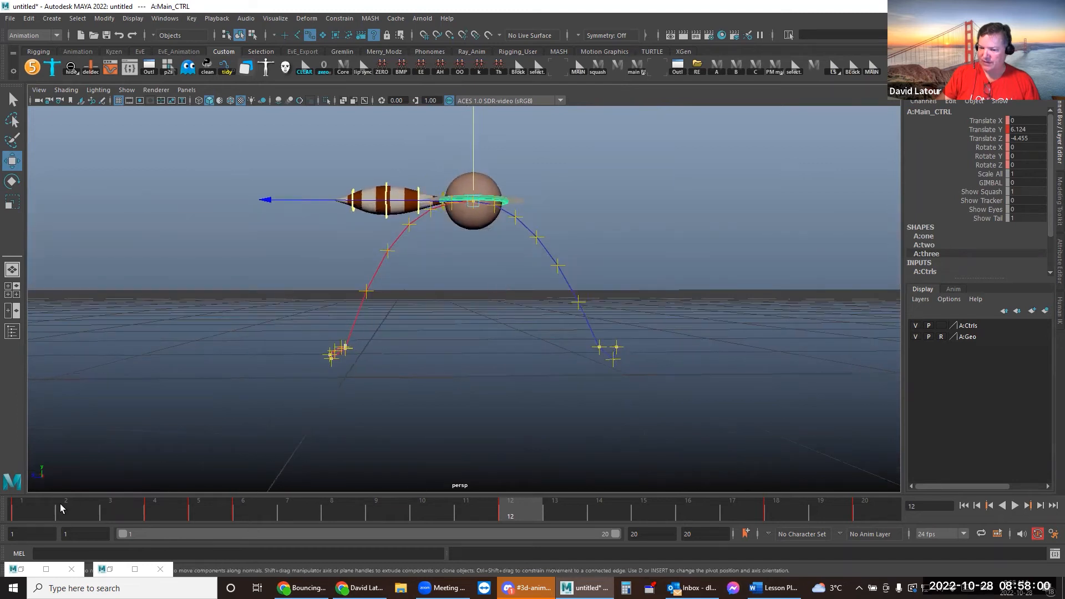
left_click(38, 508)
key("alt+v")
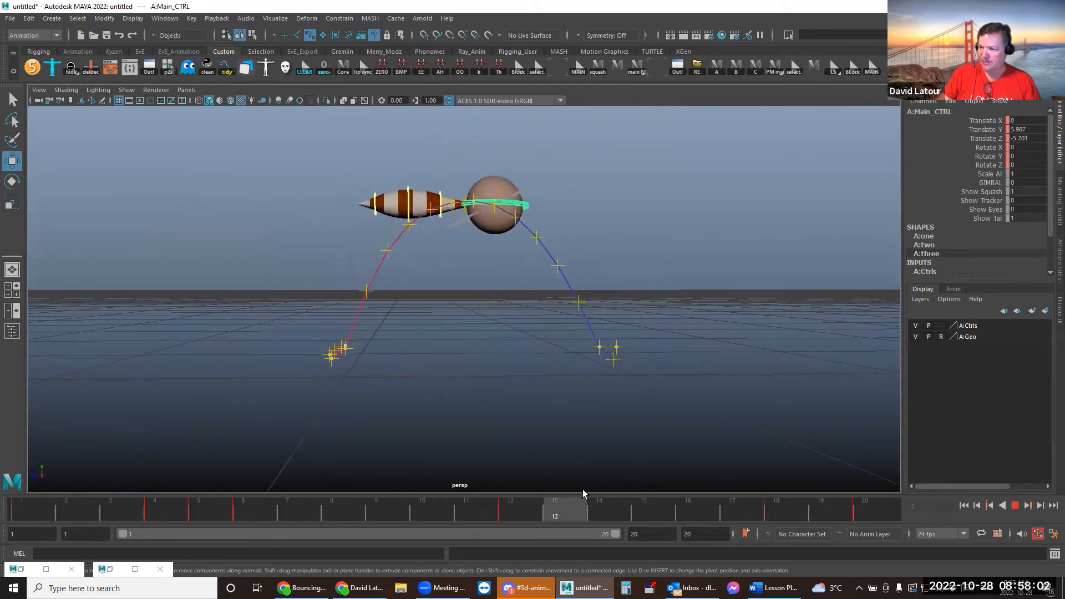
Extend the playback end to frame 22 and, at that frame, move the main control to Translate Z of about -9.31
mouse_move(859, 510)
left_mouse_down()
mouse_move(777, 507)
mouse_move(864, 507)
left_mouse_up()
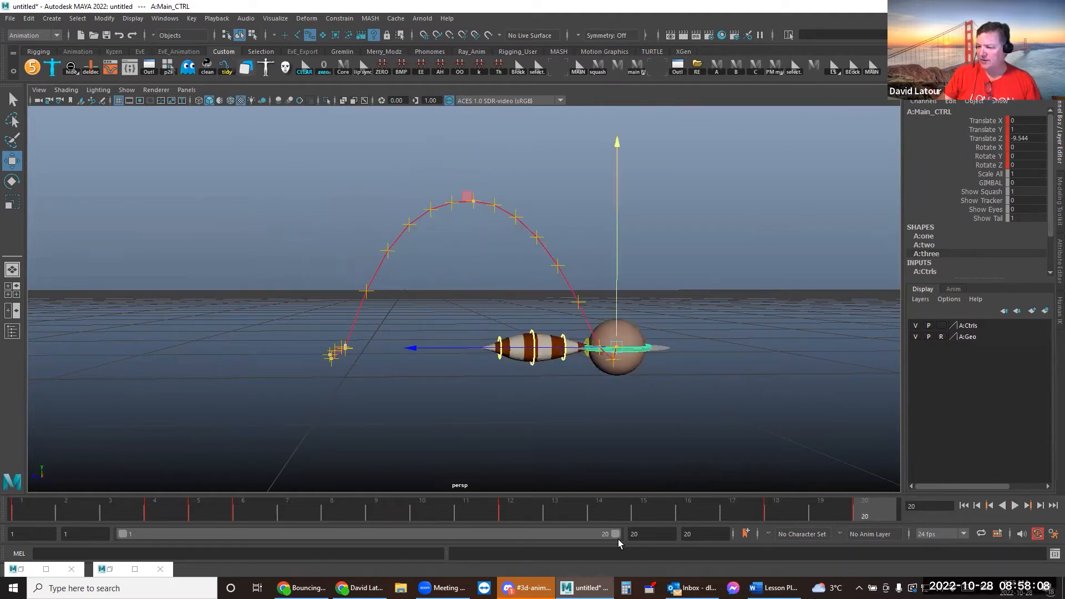
double_click(647, 532)
type("22")
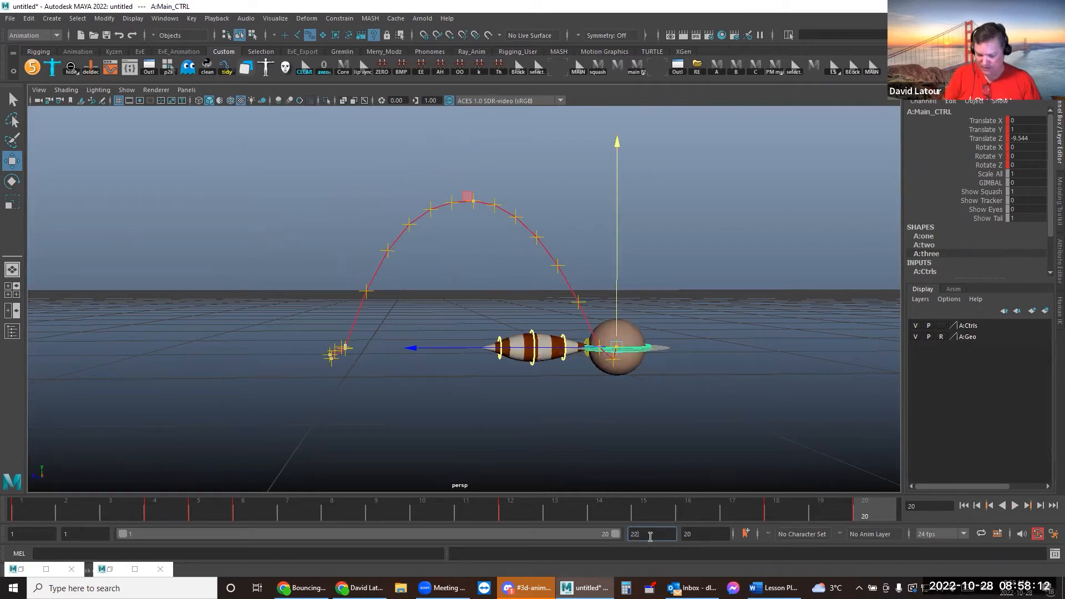
key("Return")
left_click_drag(810, 512, 875, 508)
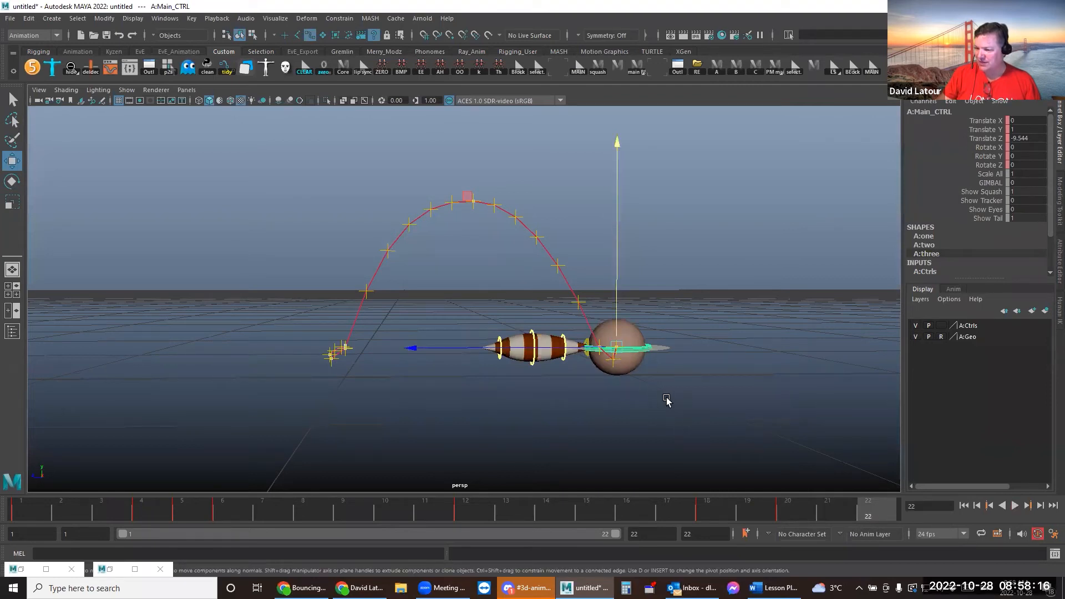
left_click_drag(544, 348, 537, 345)
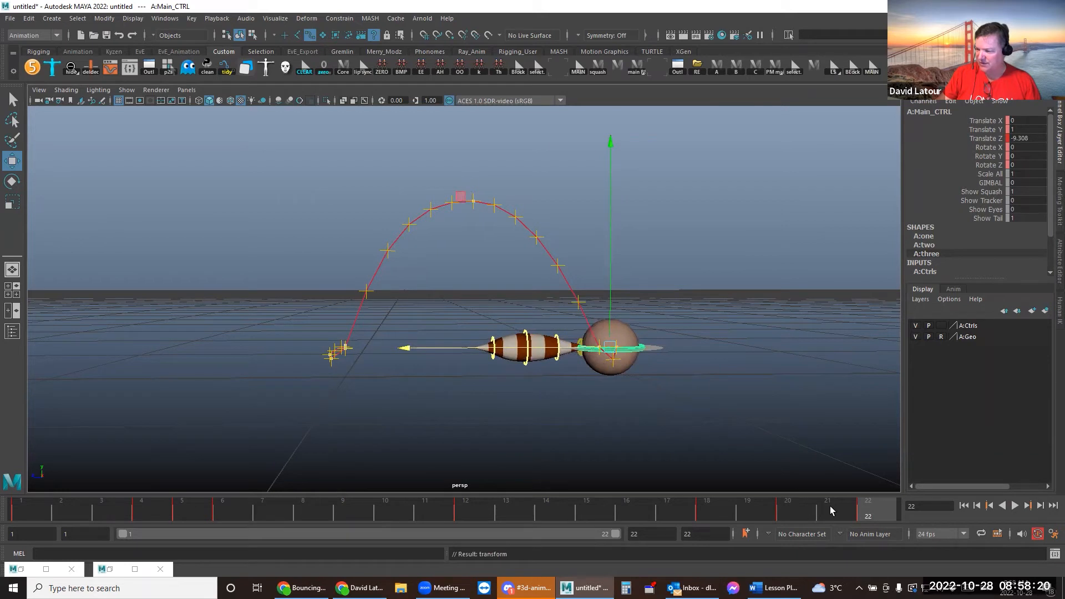
Delete the existing motion trail and create a new one for the ball's main control
left_click(542, 256)
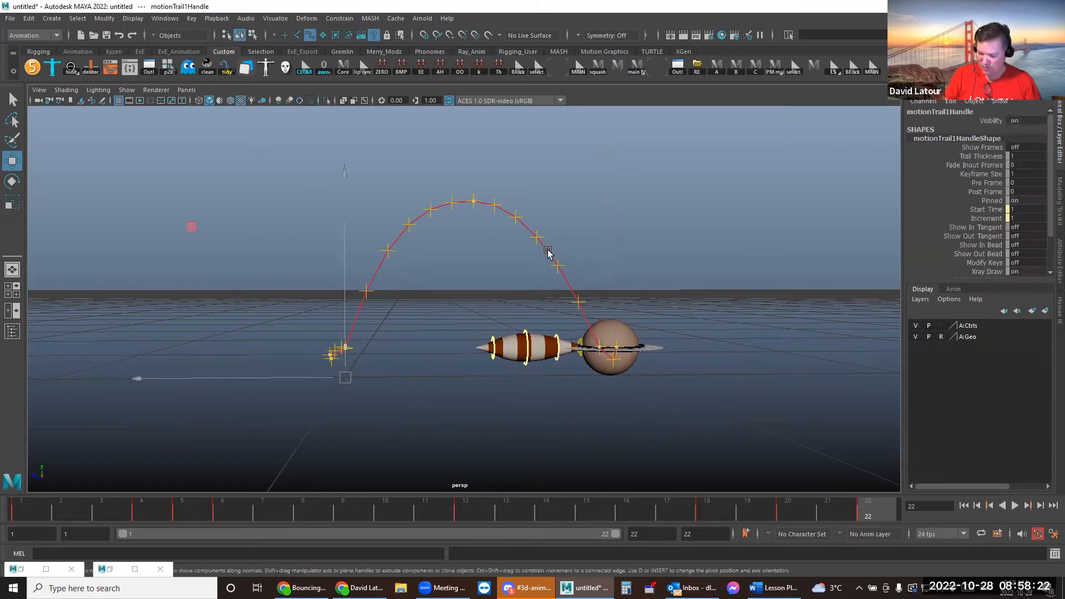
key("Delete")
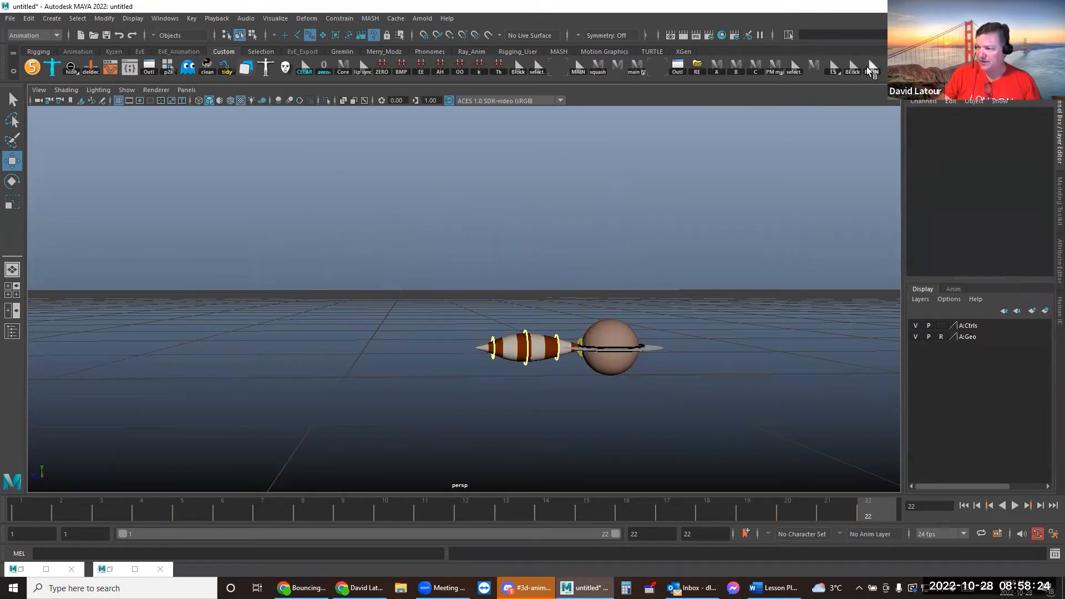
left_click(537, 69)
left_click(275, 18)
left_click(297, 43)
Show frame crosses on the ball's motion trail, colour them yellow and increase their size
left_click(549, 224)
left_click_drag(519, 267, 608, 226)
key("ctrl+a")
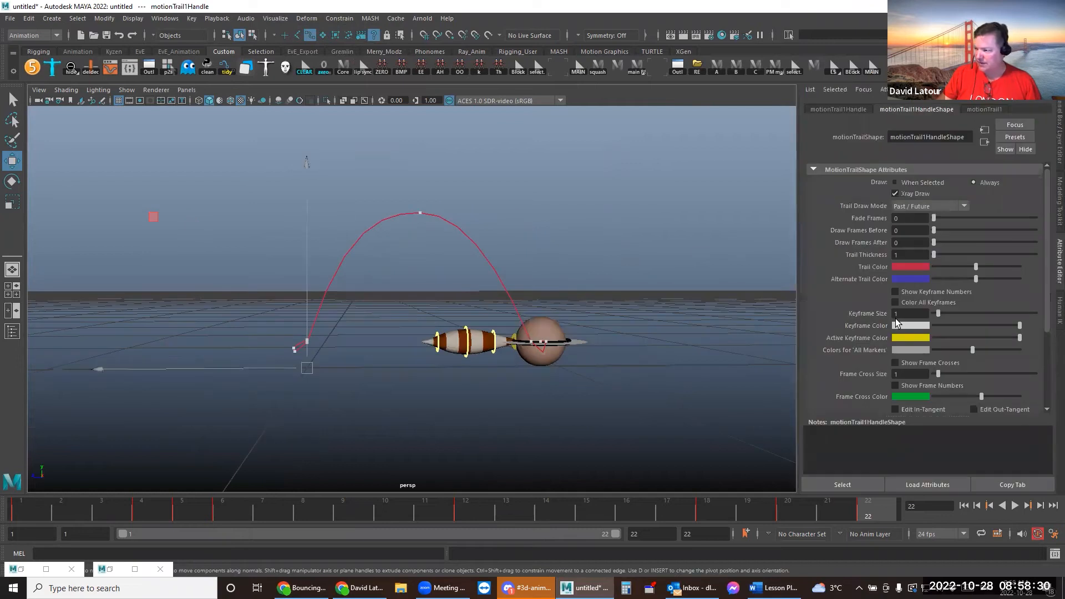
left_click(904, 396)
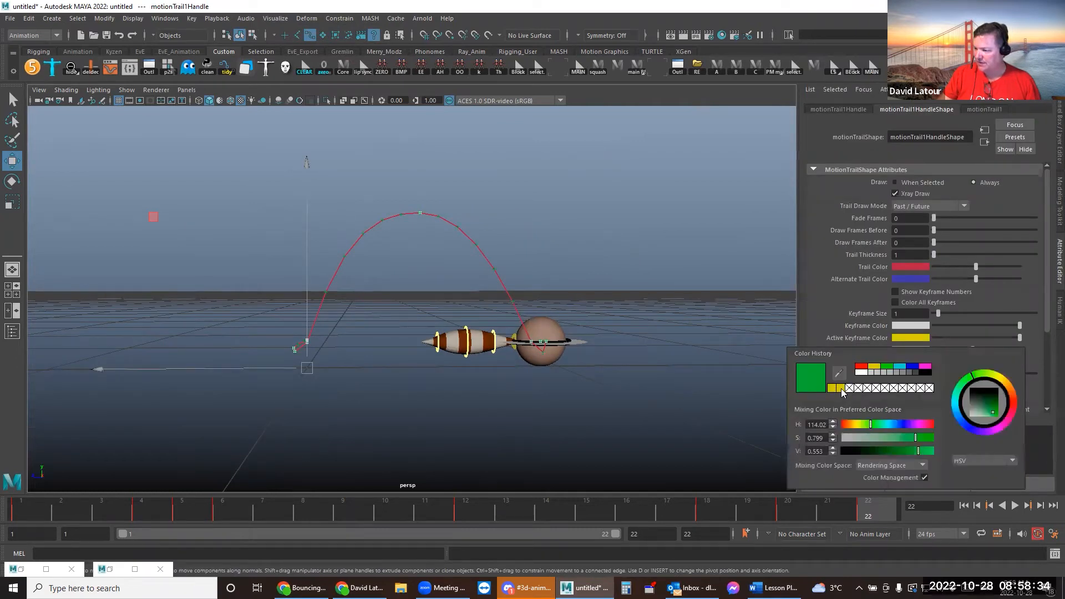
left_click(835, 391)
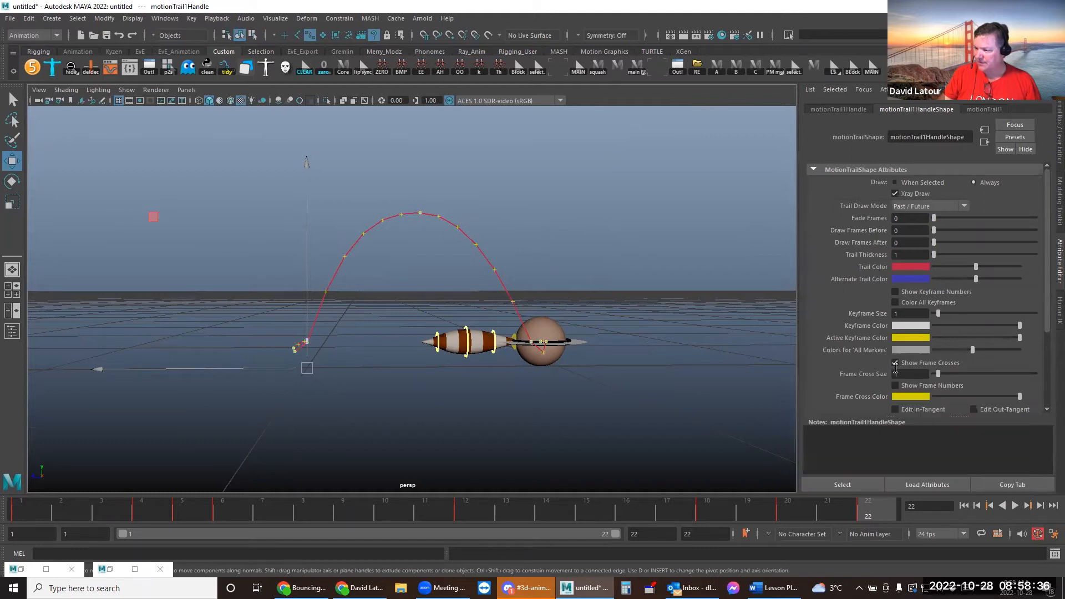
left_click_drag(952, 375, 961, 374)
left_click(1056, 128)
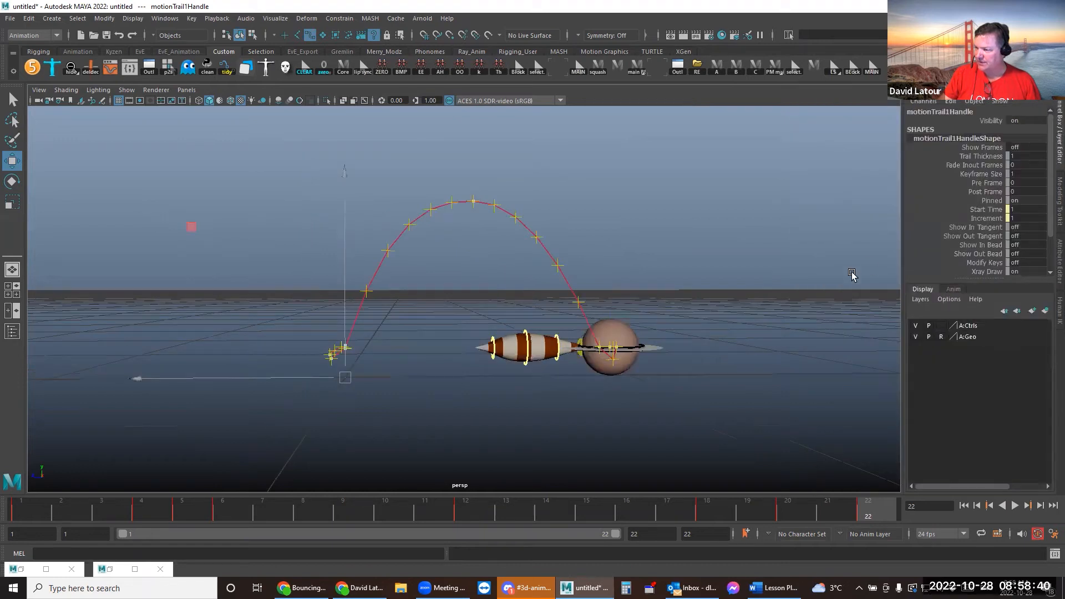
left_click(683, 255)
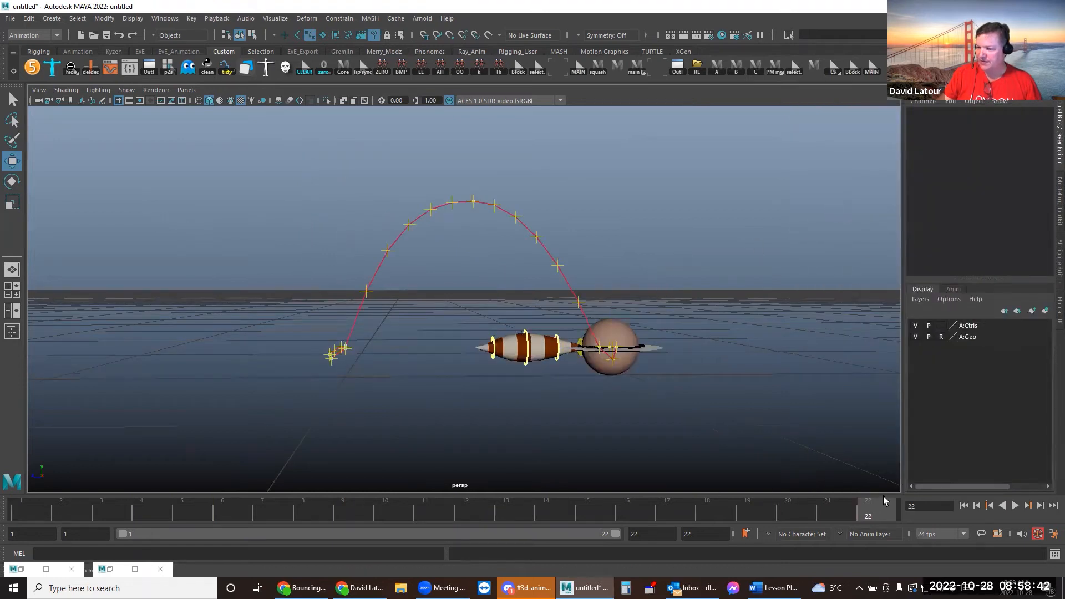
At frame 22, move the main control to a Translate Z of about -9.16 and play back the jump
key("alt+v")
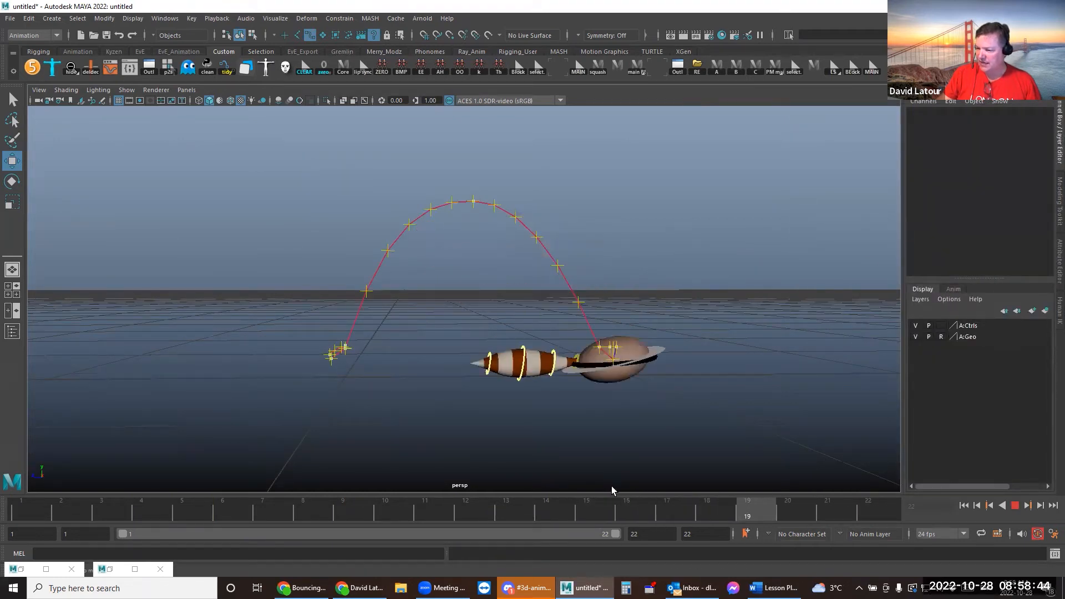
key("alt+v")
middle_click_drag(729, 385, 558, 361, "alt")
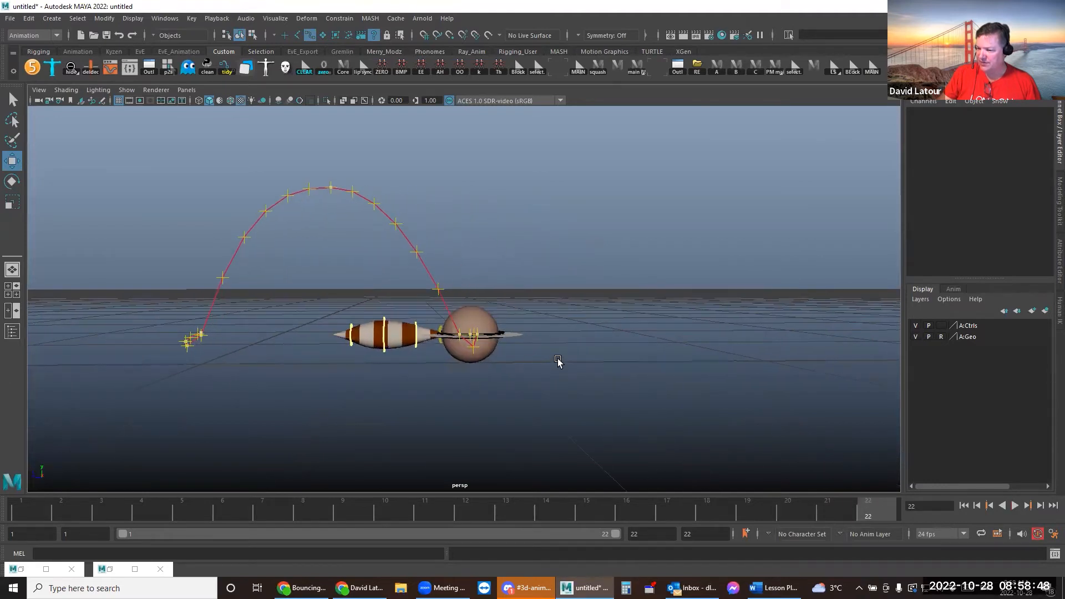
scroll(557, 361, "up", 1)
left_click(502, 334)
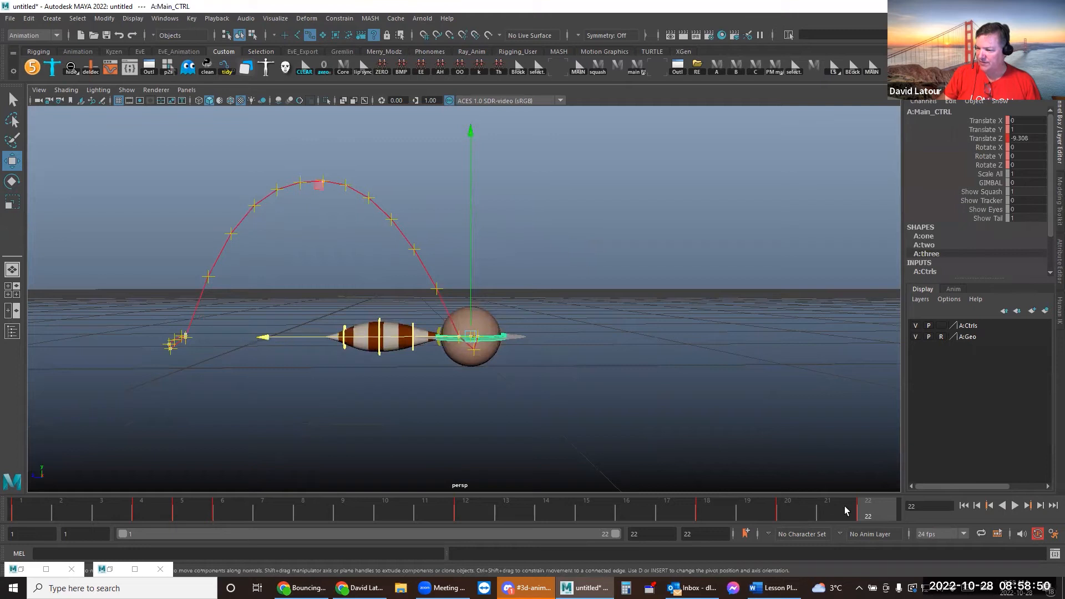
left_click_drag(402, 339, 402, 339)
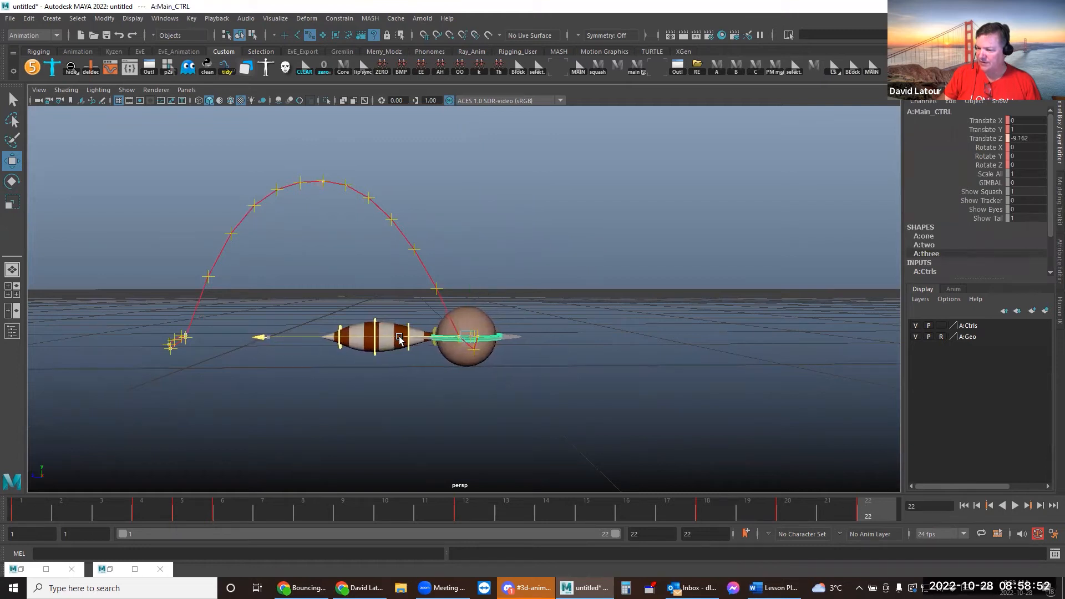
key("alt+v")
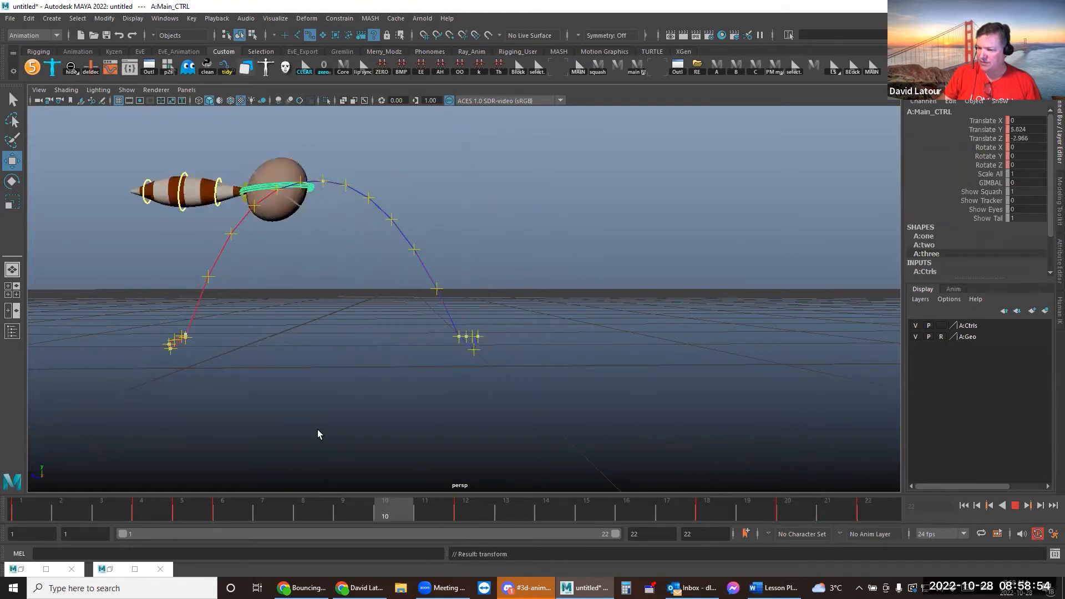
key("alt+v")
Play back the jump from an angled view and inspect the landing at frame 18
scroll(368, 330, "down", 5)
left_click_drag(400, 339, 291, 344, "alt")
scroll(444, 224, "up", 2)
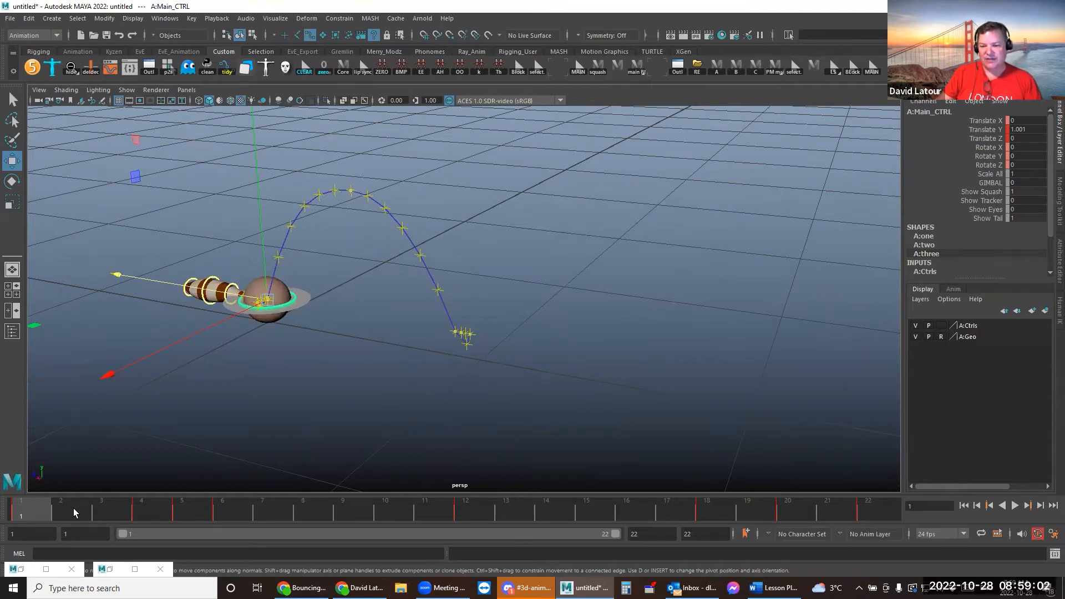
key("alt+v")
key("alt+v")
mouse_move(713, 509)
left_mouse_down()
mouse_move(884, 510)
mouse_move(234, 509)
mouse_move(472, 505)
mouse_move(702, 520)
left_mouse_up()
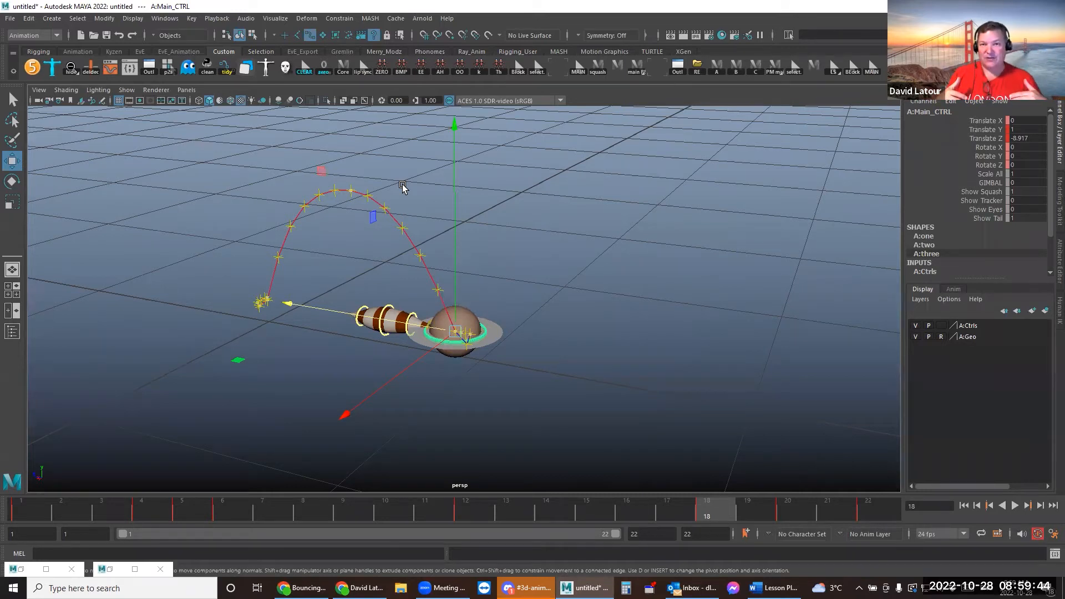
Hide NURBS curves and motion trails in the viewport while the jump plays back
left_click(1014, 505)
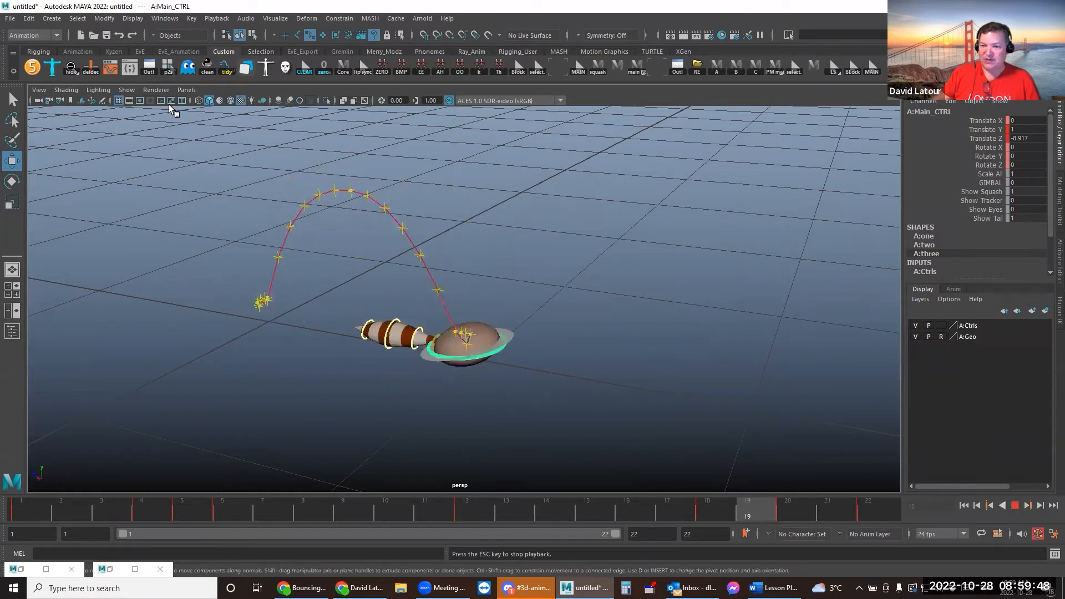
left_click(127, 91)
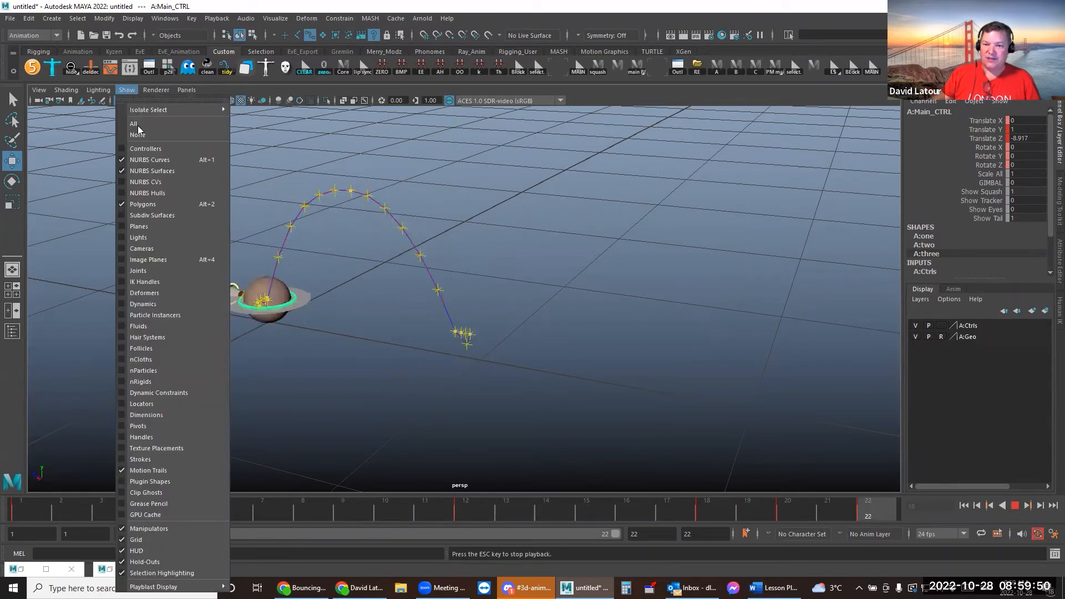
left_click(127, 91)
left_click(127, 91)
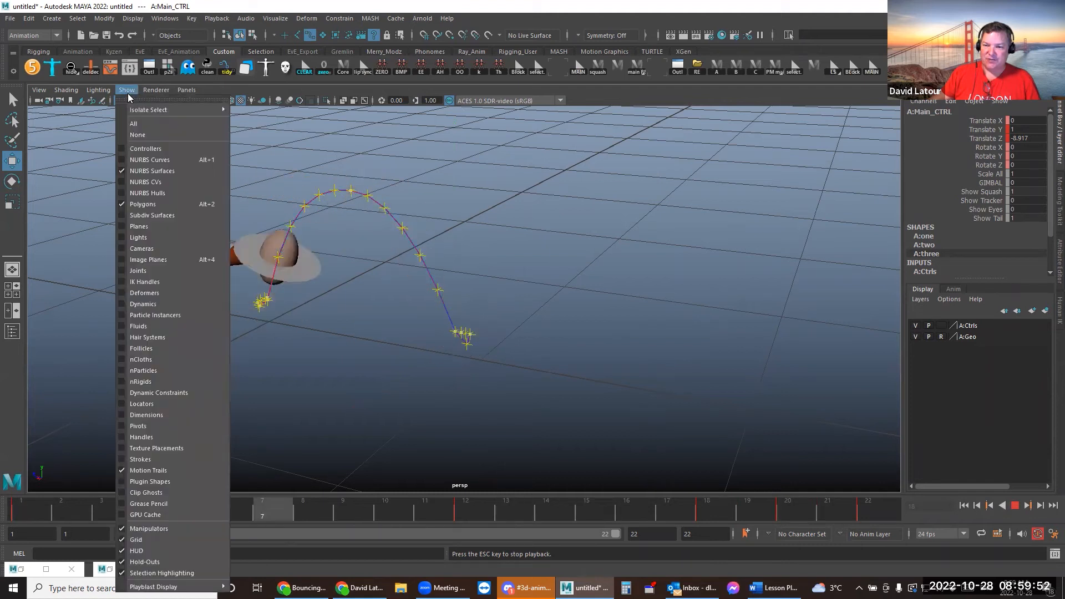
left_click(133, 470)
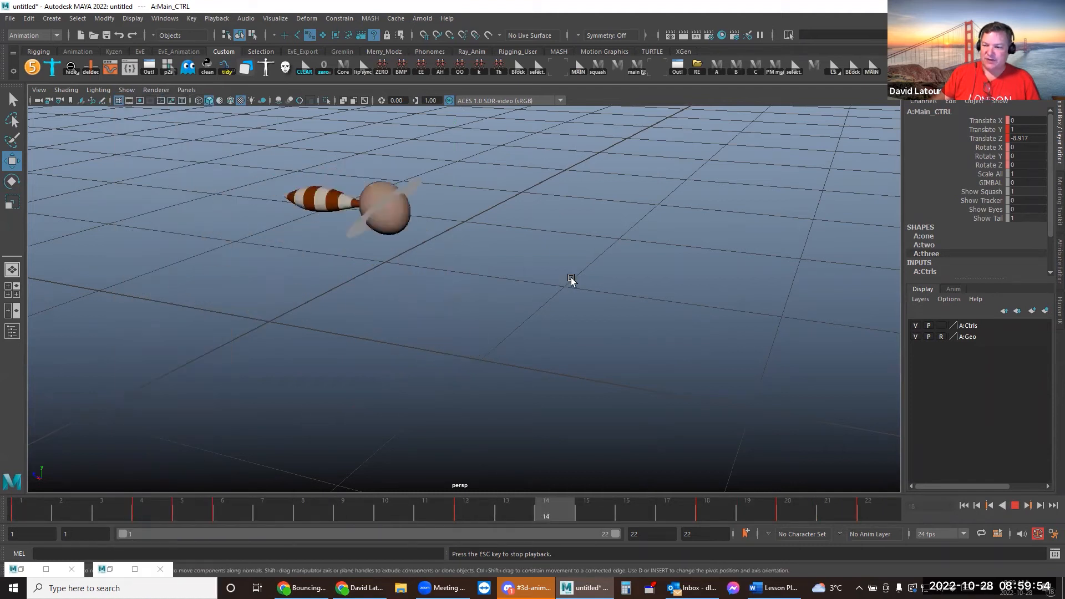
left_click(1015, 505)
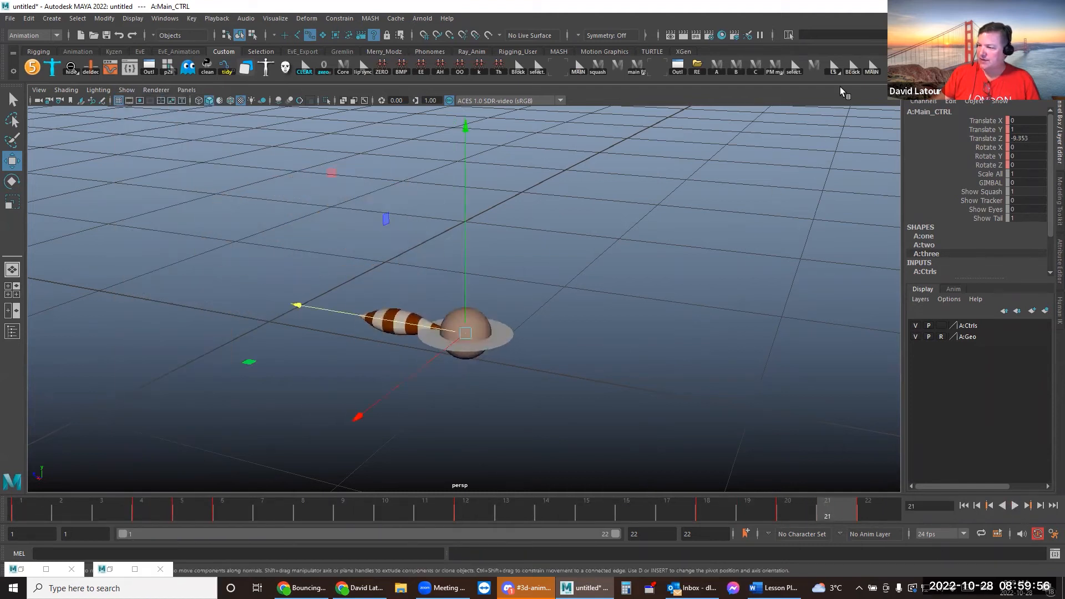
Set Show Squash to 0 on the ball's main control and deselect it
left_click(873, 66)
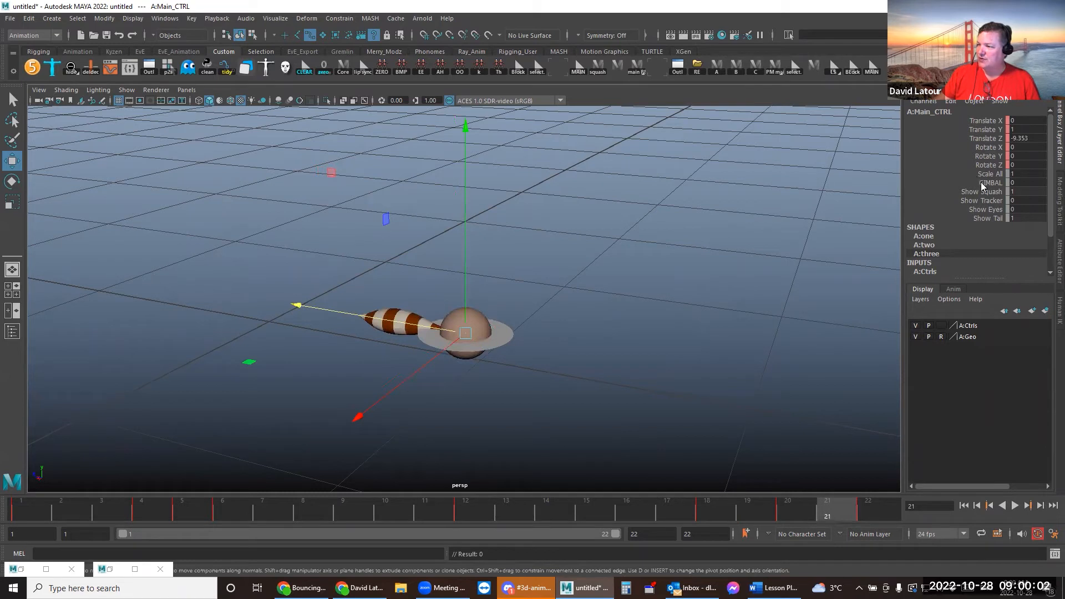
left_click(985, 194)
middle_click_drag(504, 207, 494, 207)
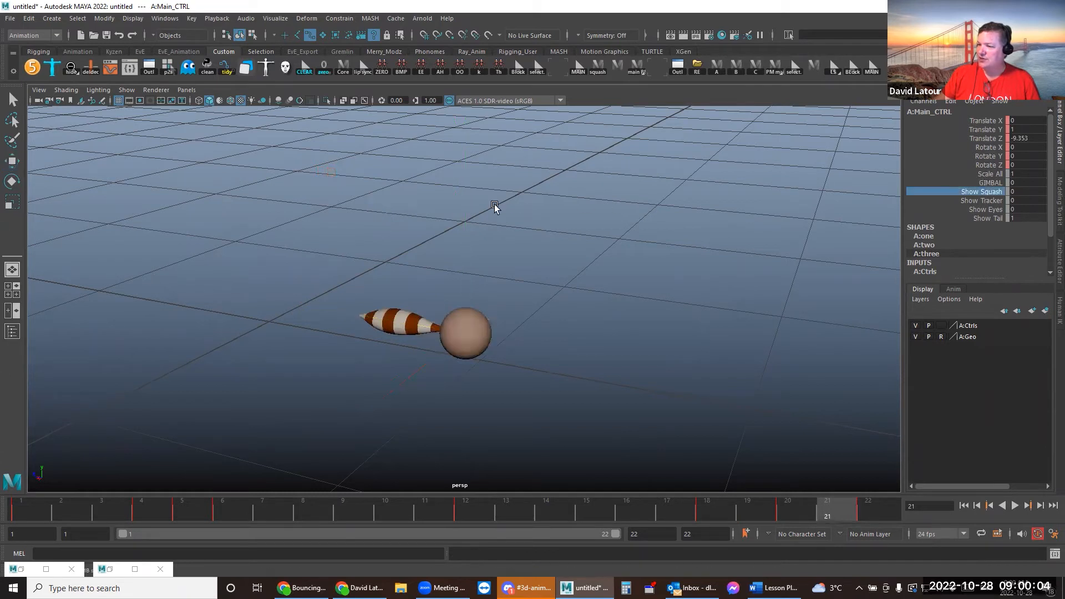
key("w")
left_click(537, 287)
Play back the hop with the ball's path framed to examine its motion, and return to frame 1
left_click(1010, 506)
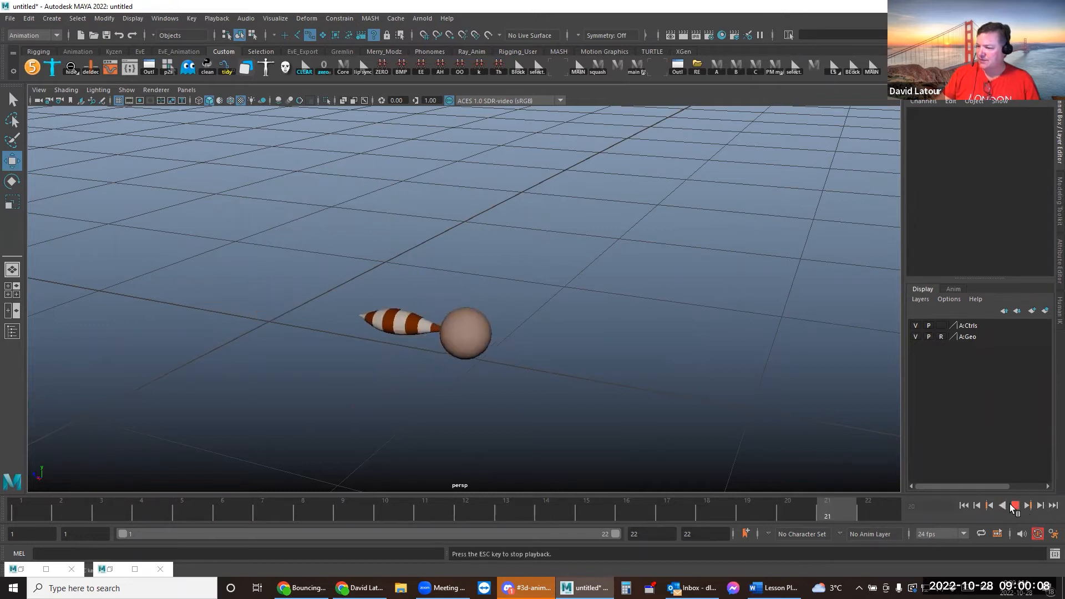
right_click_drag(332, 358, 429, 414, "alt")
middle_click_drag(498, 368, 582, 426, "alt")
right_click_drag(582, 426, 489, 405, "alt")
middle_click_drag(488, 405, 516, 392, "alt")
right_click_drag(516, 399, 506, 396, "alt")
middle_click_drag(505, 395, 493, 385, "alt")
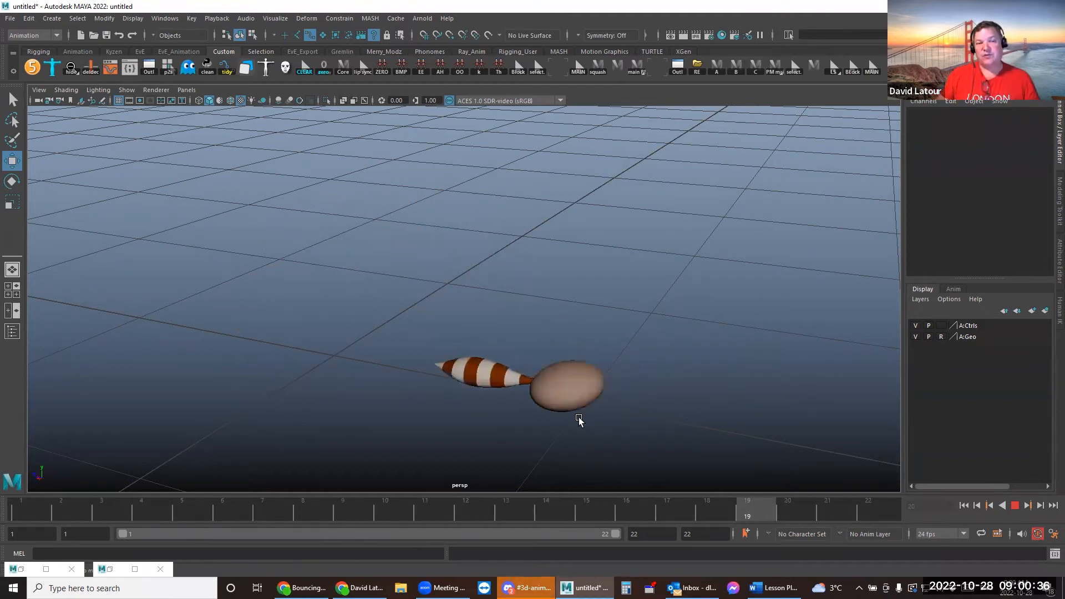
left_click(1013, 503)
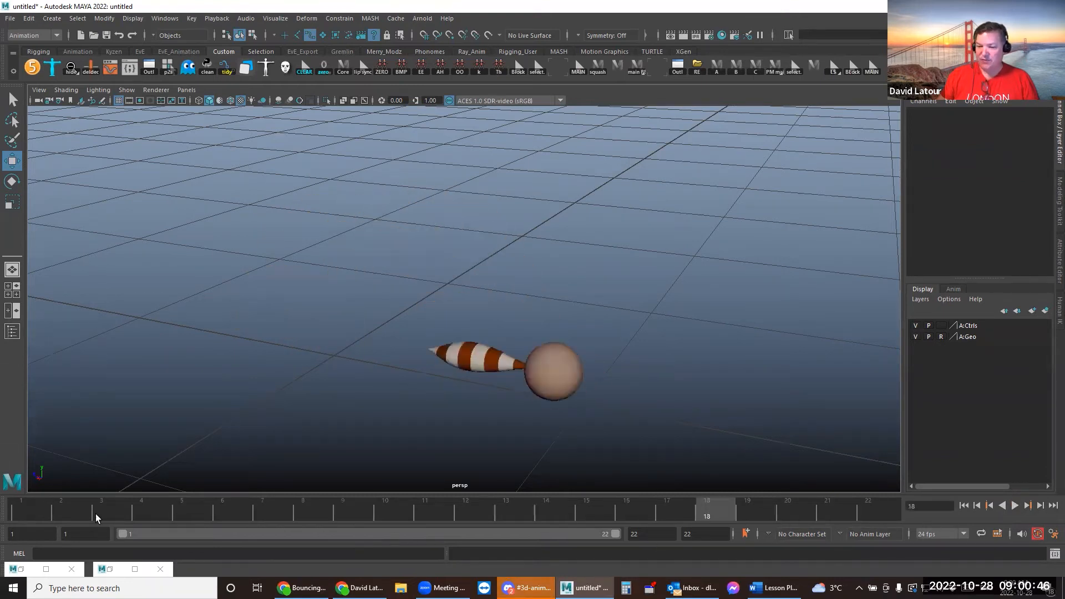
left_click(24, 508)
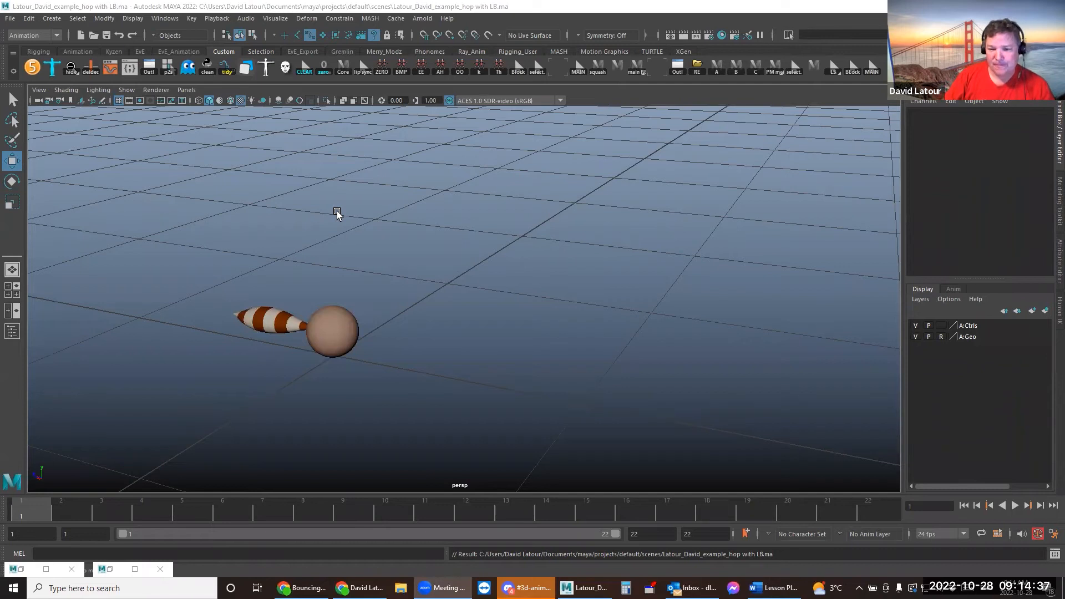
left_click(1014, 505)
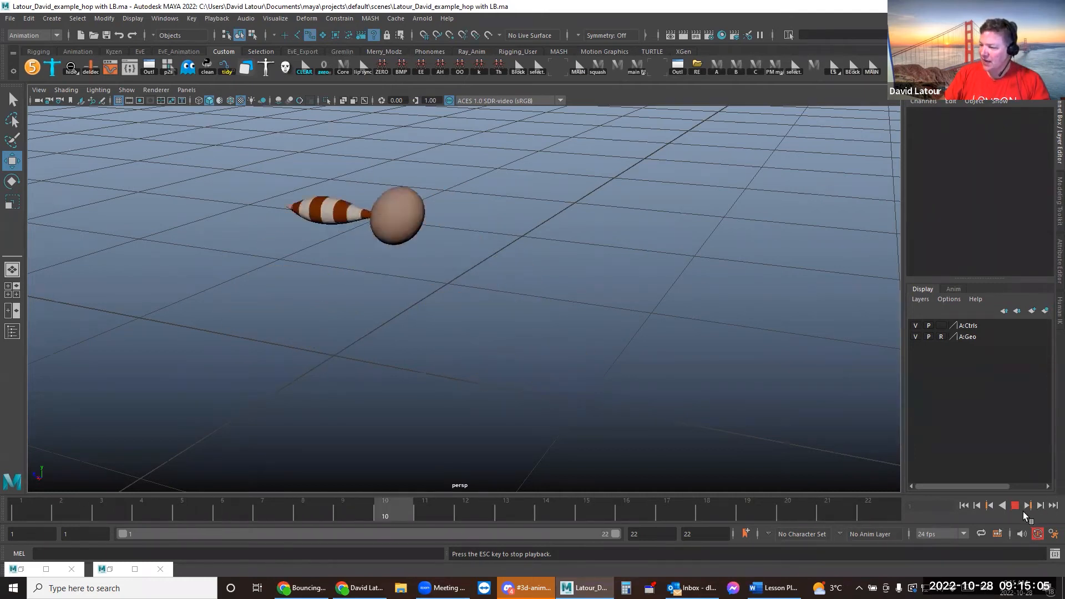
left_click(183, 507)
left_click(30, 514)
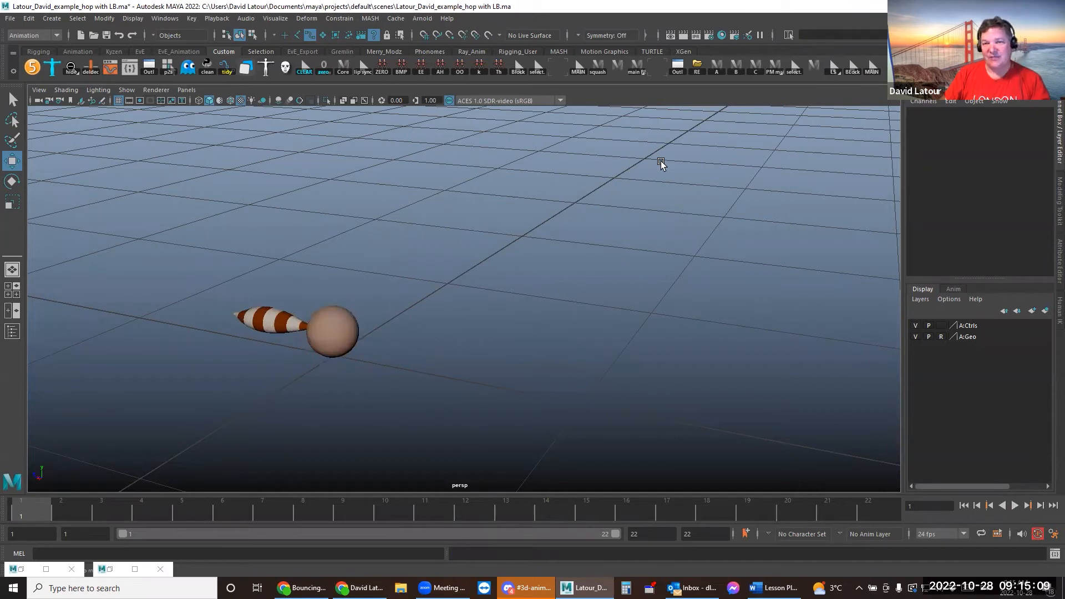
Show NURBS curves in the viewport again and key all the tail controls at frame 1
left_click(126, 92)
left_click(156, 161)
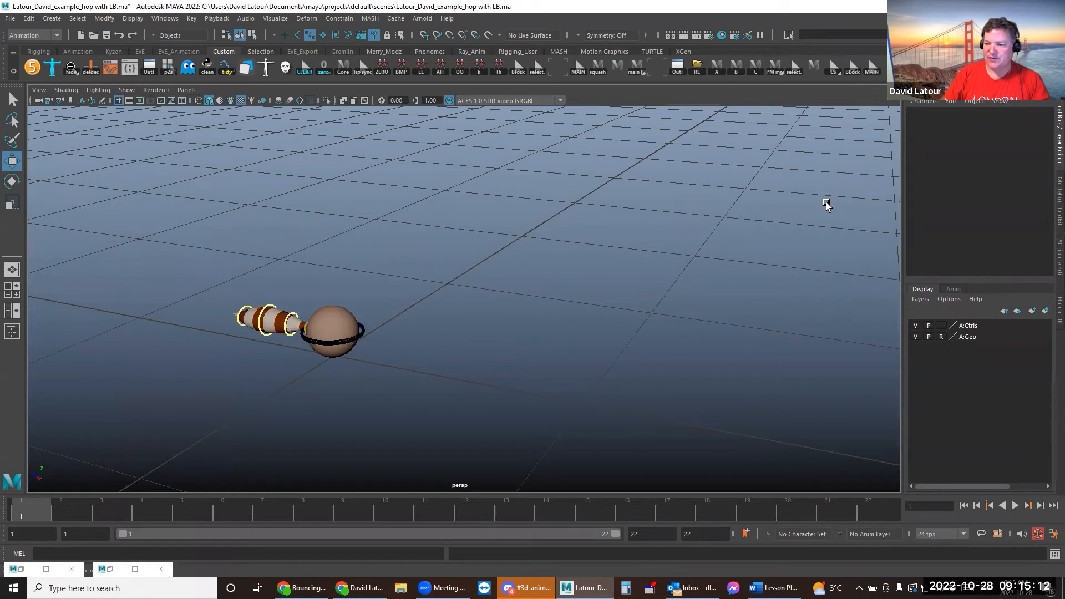
left_click(873, 73)
right_click(879, 74)
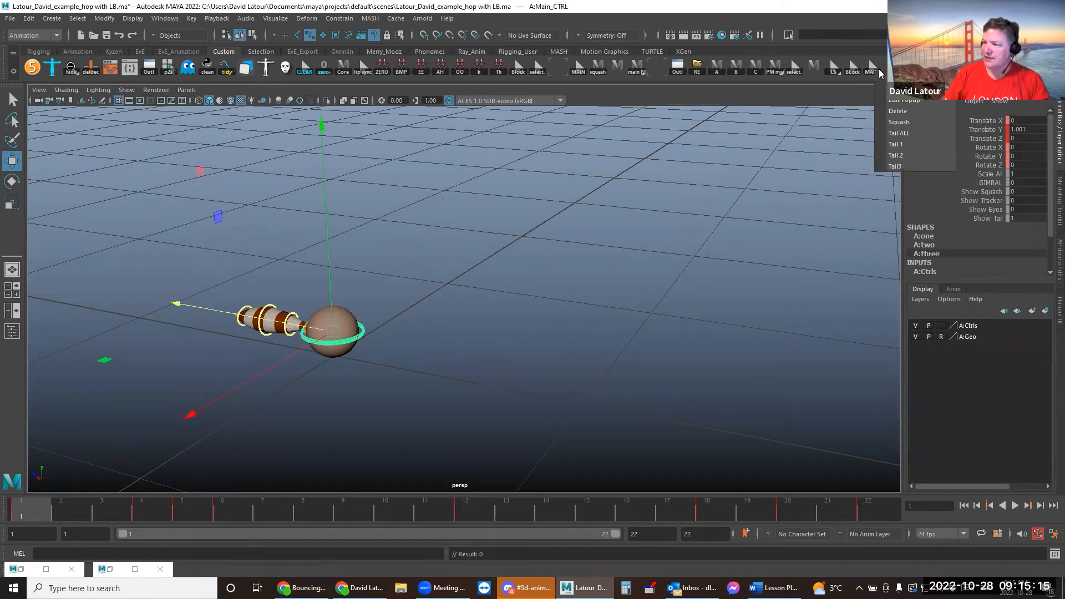
left_click(760, 208)
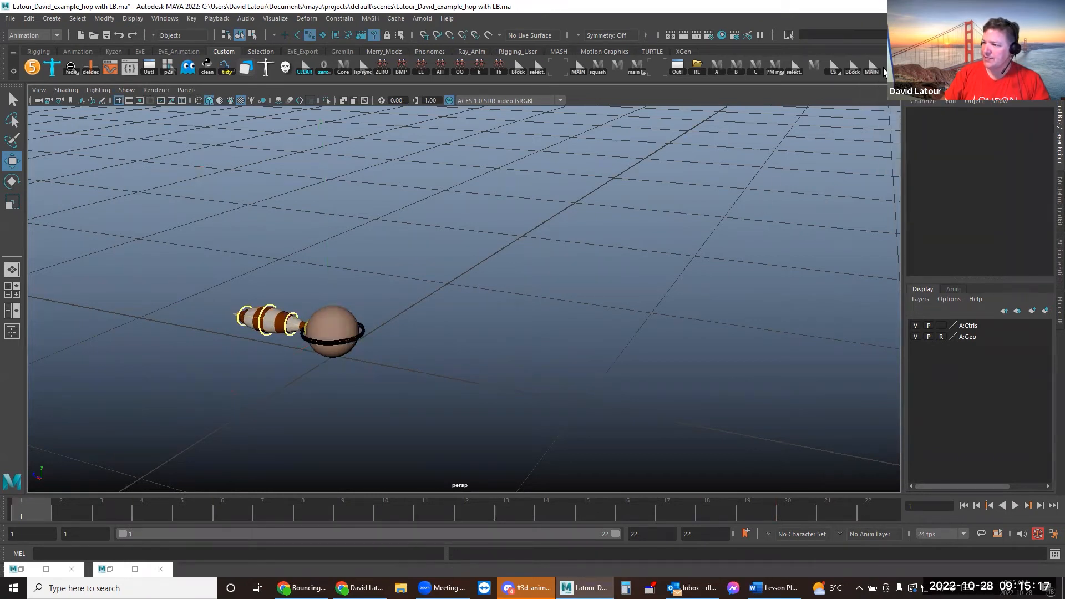
right_click(873, 72)
left_click(899, 131)
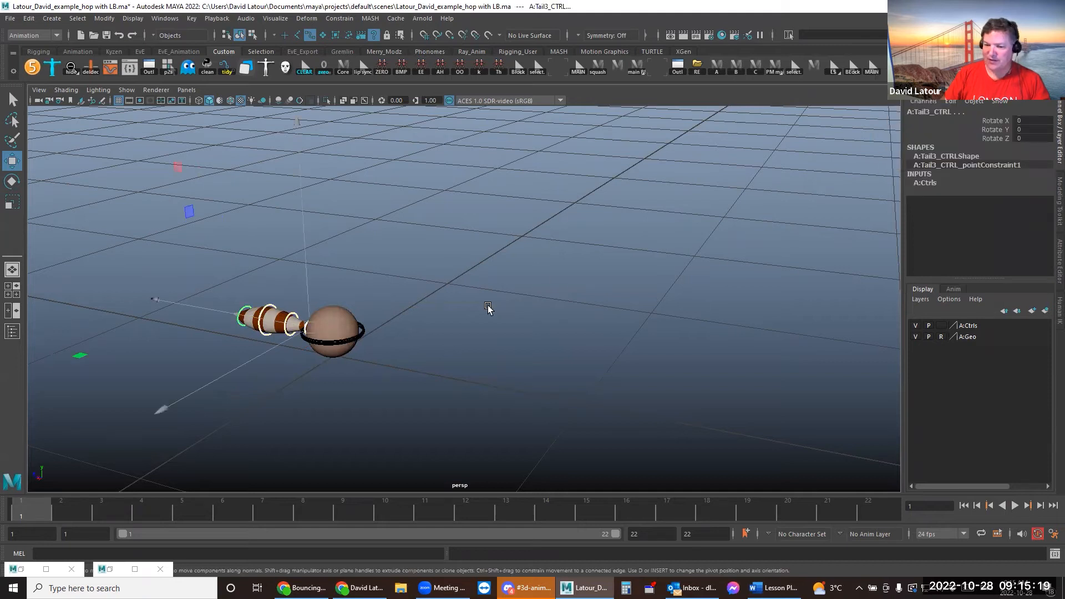
key("s")
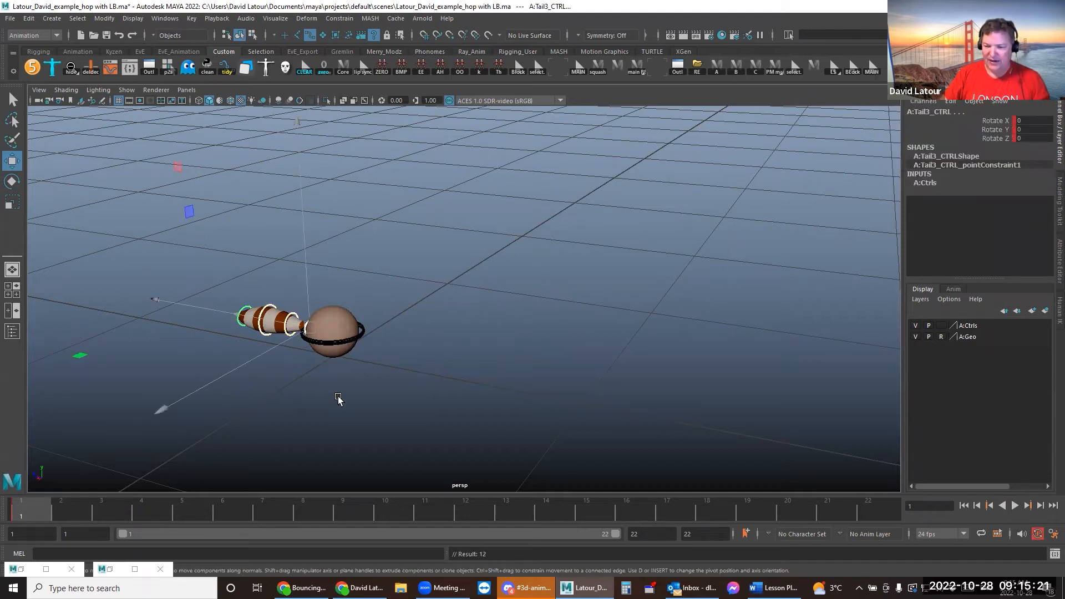
At frame 1, rotate the individual tail controls to curl the tail upward in an S-shape, with the tip control's Rotate X at about 93.26
left_click_drag(252, 294, 404, 328, "alt")
middle_click_drag(404, 328, 511, 305, "alt")
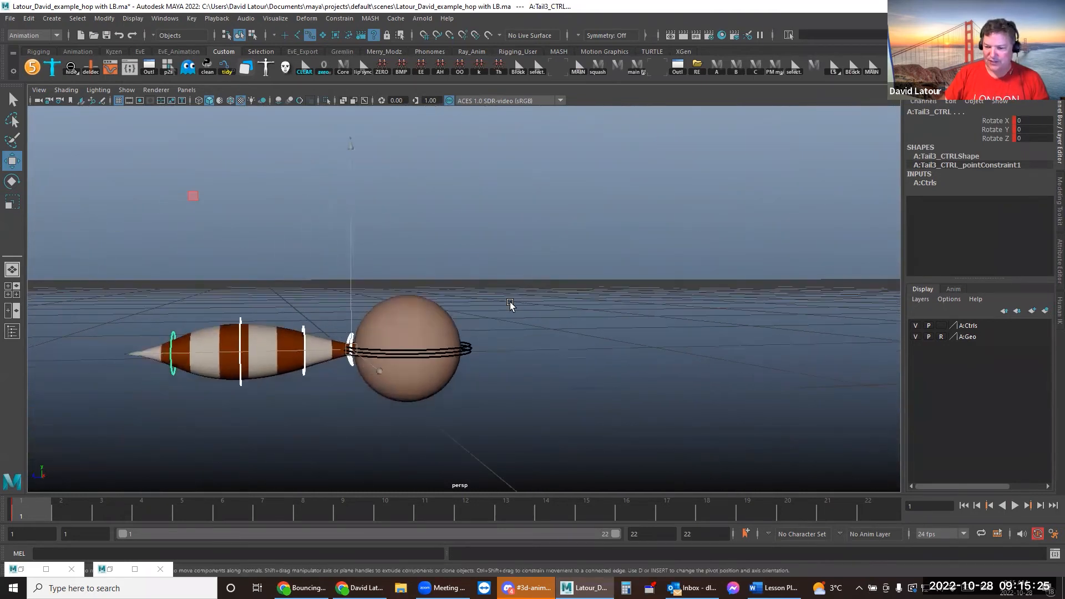
left_click_drag(511, 305, 497, 302, "alt")
left_click(496, 302)
left_click_drag(226, 306, 315, 341)
key("e")
left_click_drag(373, 209, 443, 343)
left_click(281, 253)
left_click(257, 255)
left_click_drag(433, 224, 217, 81)
left_click(628, 270)
left_click(328, 316)
left_click_drag(468, 244, 557, 378)
left_click(556, 230)
left_click(349, 333)
left_click(654, 239)
left_click(325, 298)
left_click_drag(515, 258, 230, 118)
left_click(572, 222)
left_click_drag(551, 245, 496, 294, "alt")
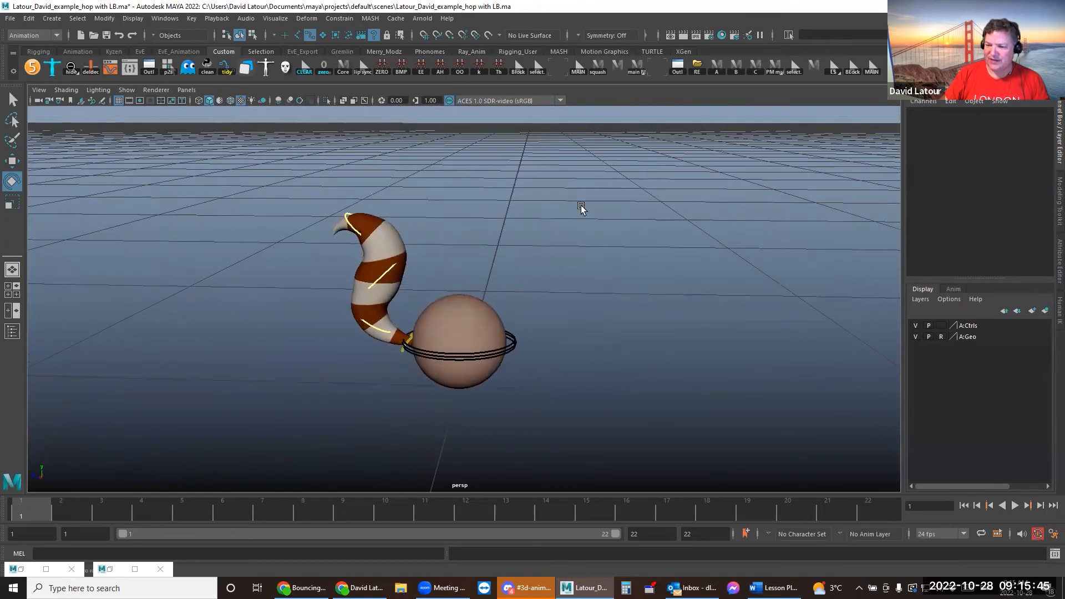
Key all the tail controls at frame 1, then open bhGhost with its mesh list expanded and deselect the controls
right_click(870, 71)
left_click(890, 163)
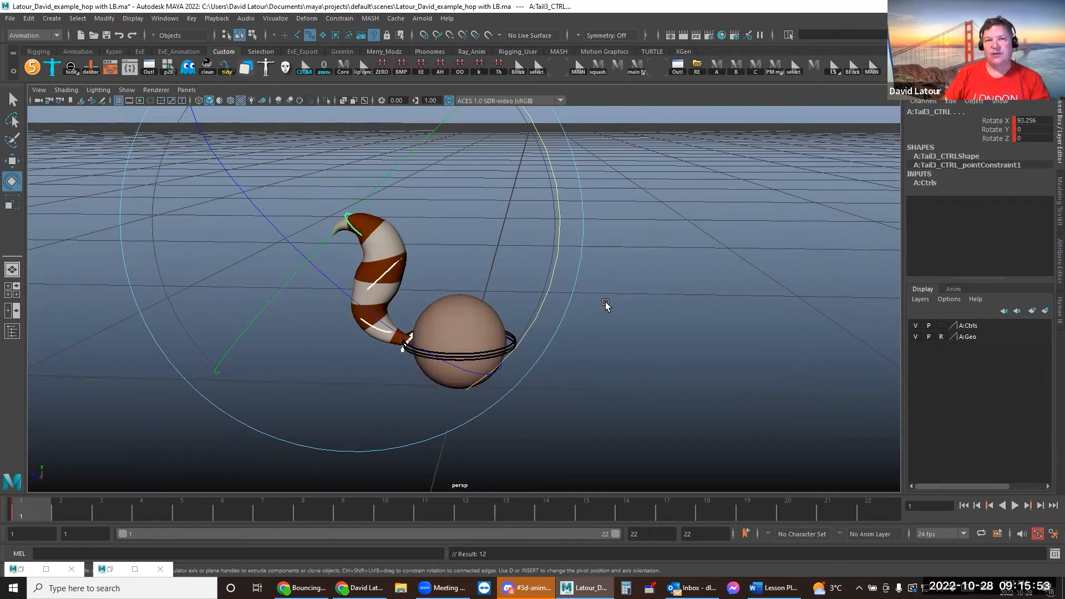
left_click(189, 68)
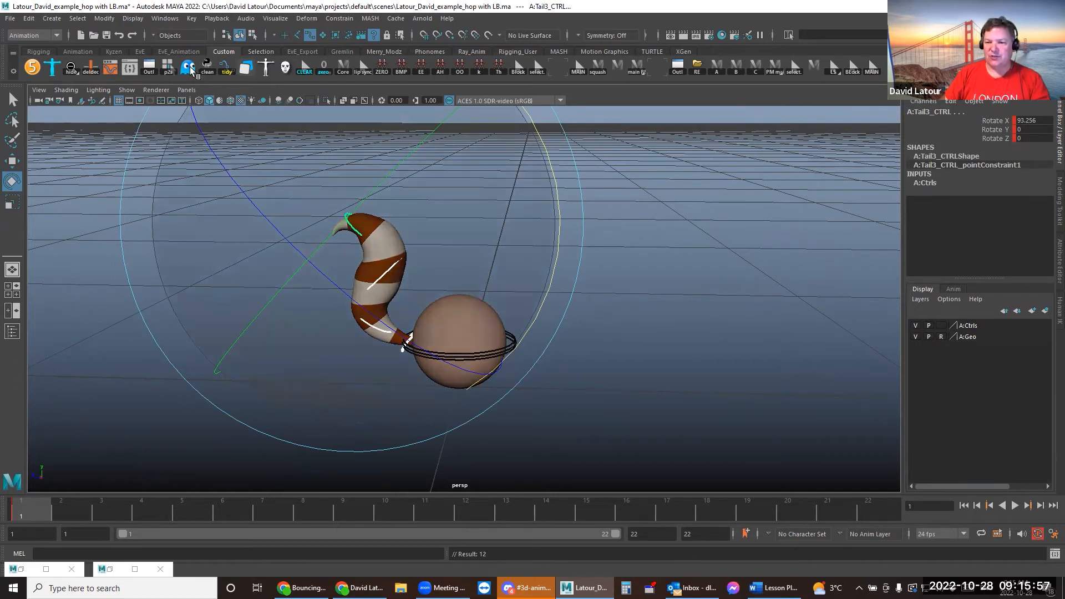
left_click(706, 215)
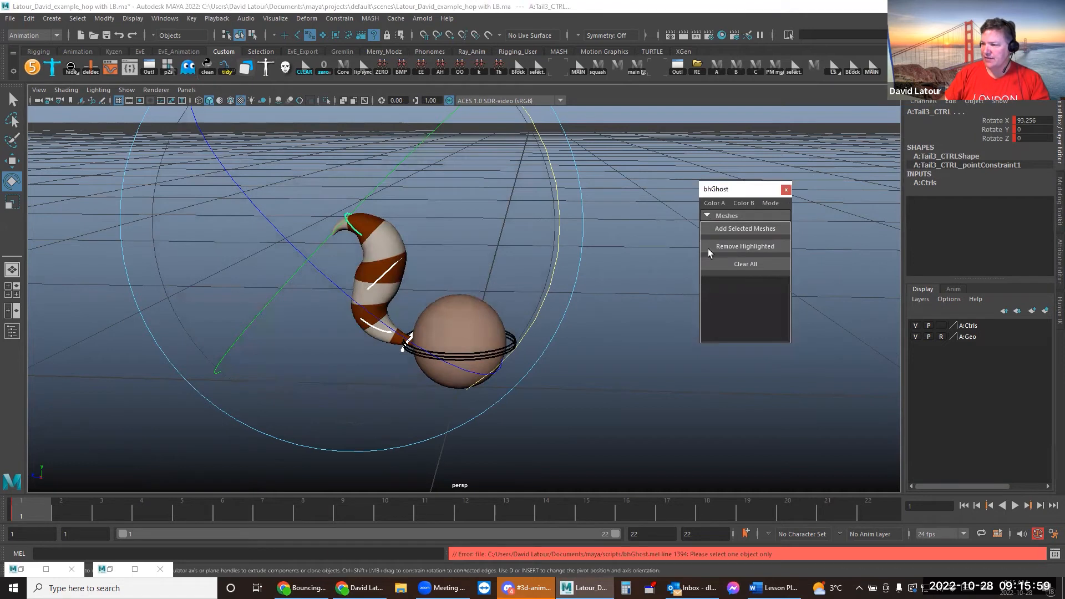
left_click(609, 334)
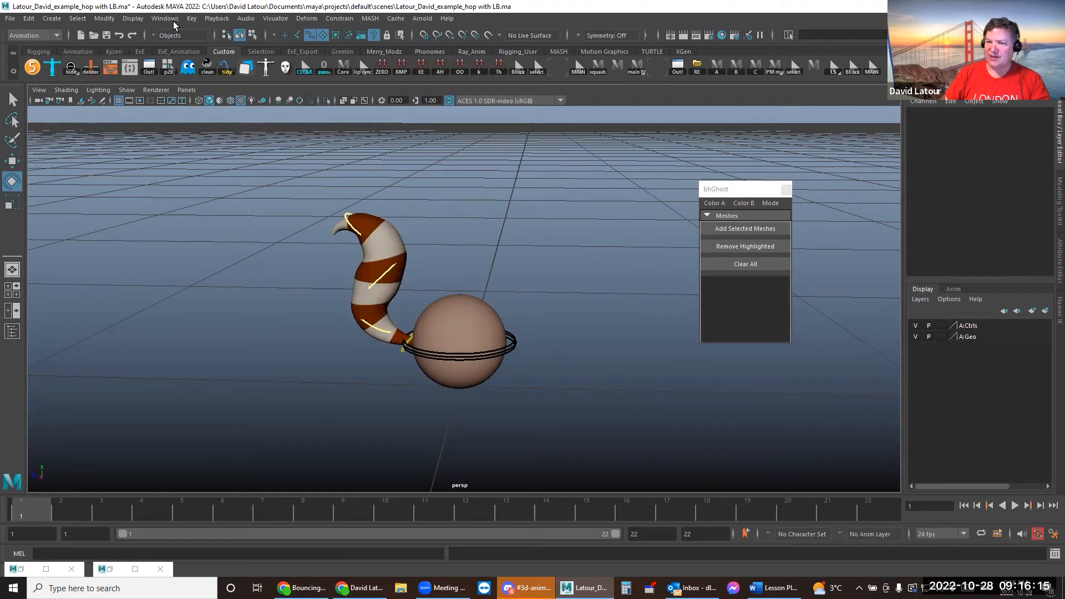
Open the Outliner and select the tail mesh A:FKTail_geo inside A:FKTail_geo_grp, keeping the Outliner clear of the tail
left_click(133, 71)
left_click(177, 165)
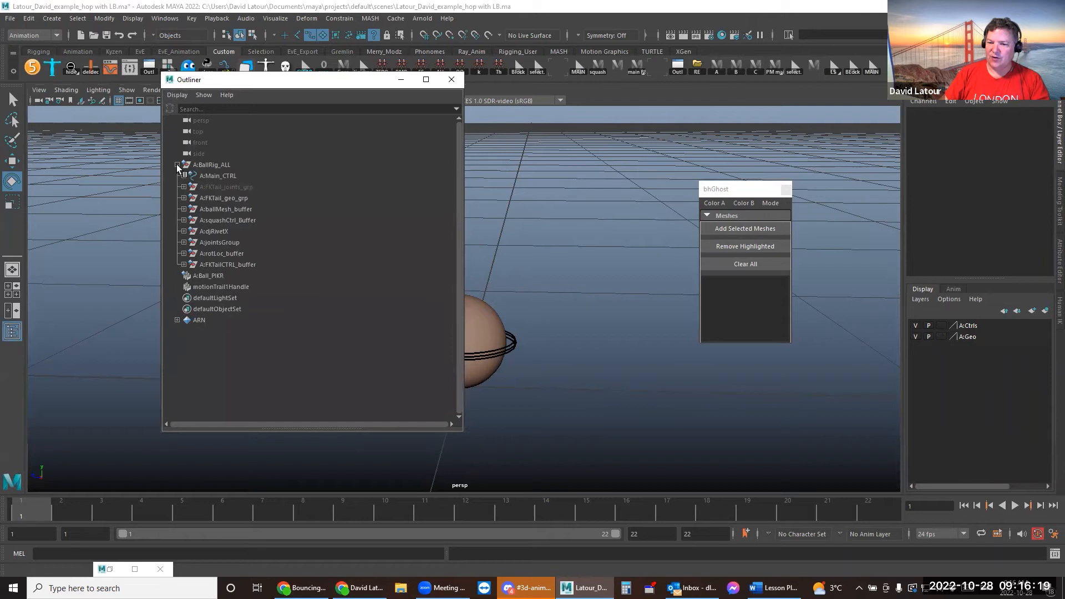
left_click(184, 198)
left_click(227, 209)
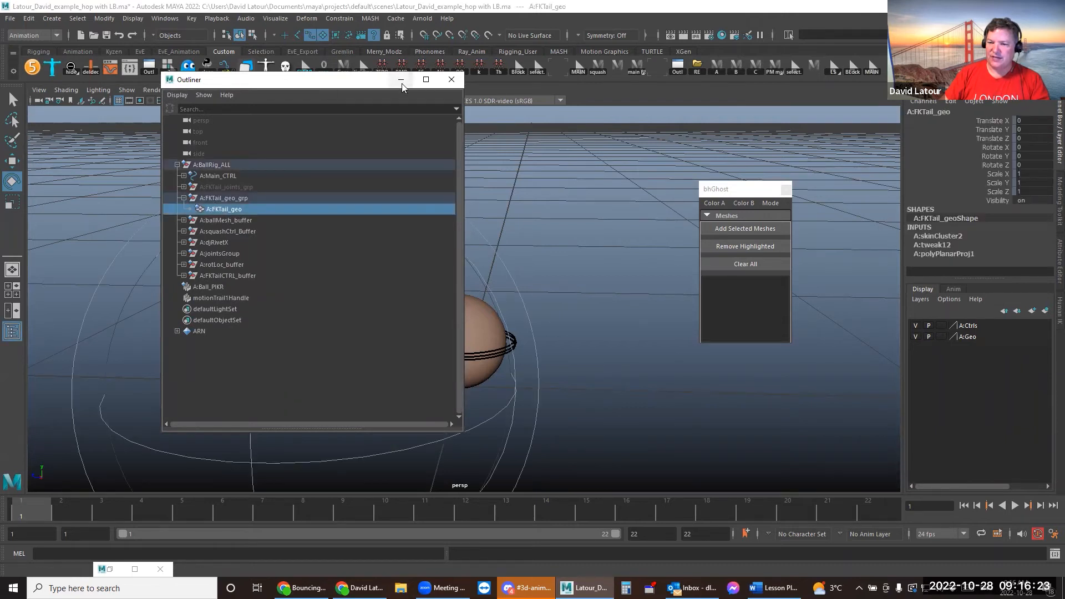
left_click_drag(350, 84, 259, 104)
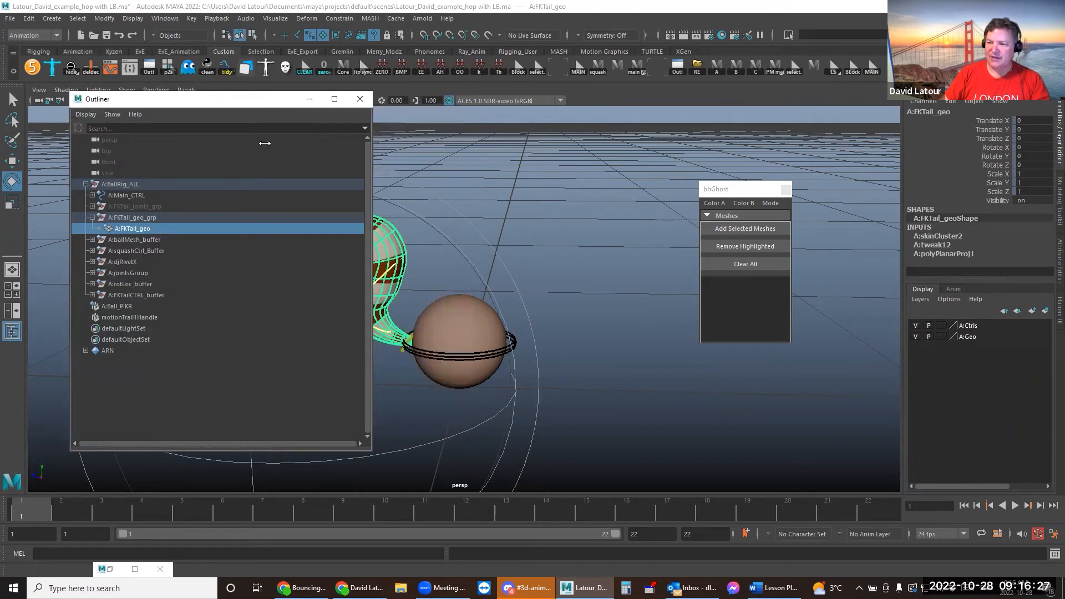
left_click_drag(264, 143, 259, 143)
Add the selected tail mesh to bhGhost's mesh list, then close the Outliner and deselect the mesh
left_click(706, 215)
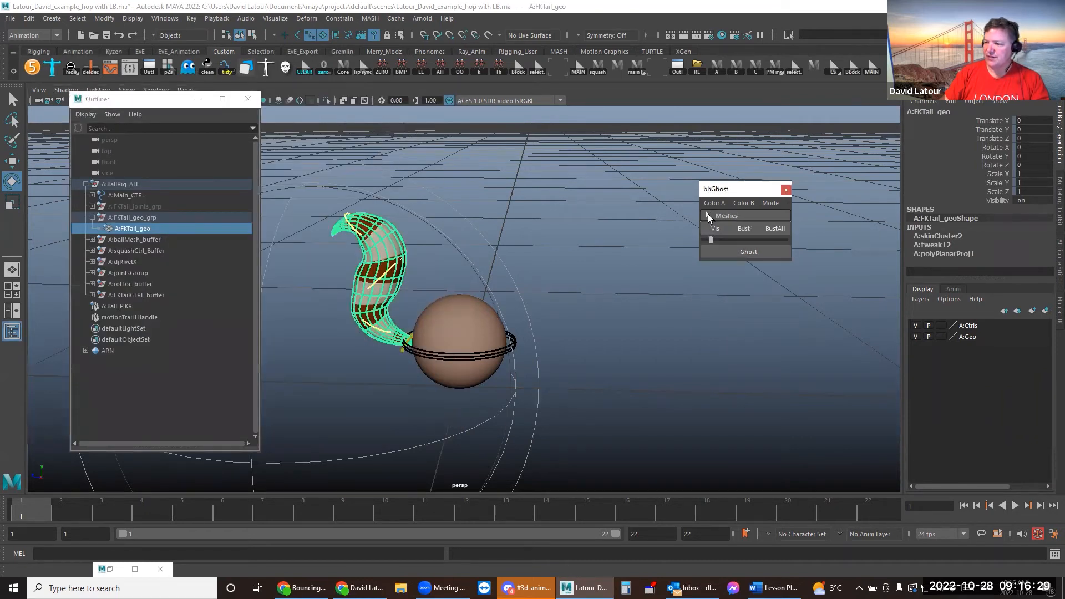
left_click(708, 215)
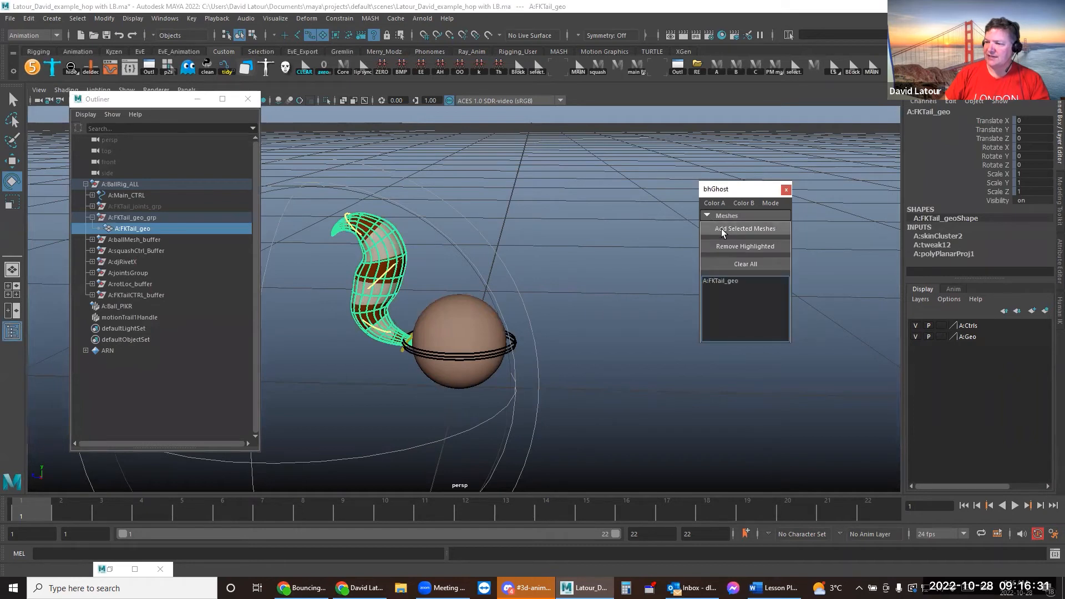
left_click(705, 217)
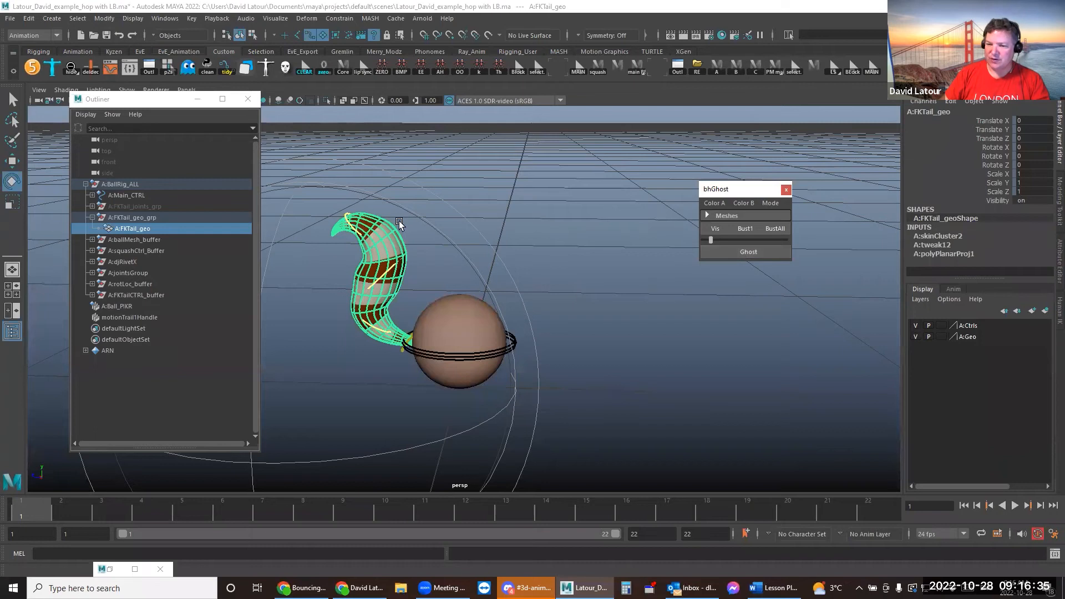
left_click(248, 99)
left_click(385, 158)
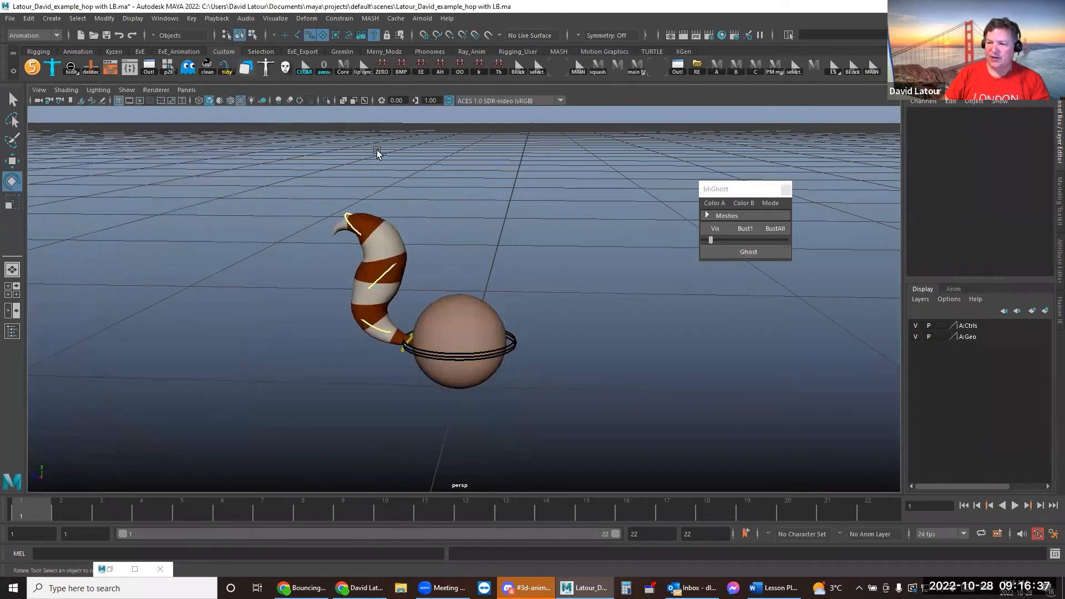
Show motion trails in the perspective viewport
left_click(131, 91)
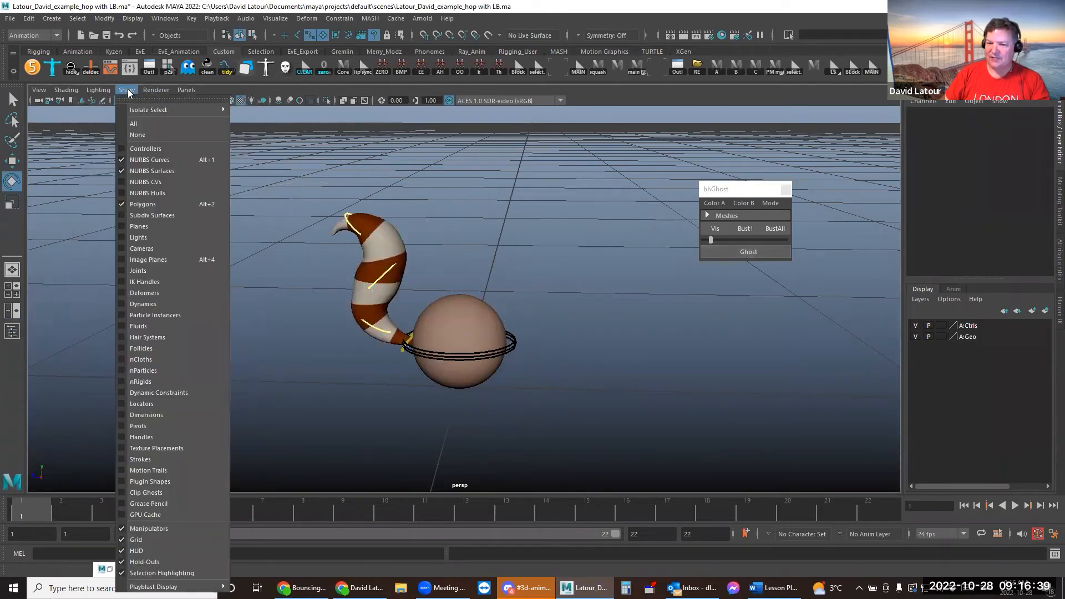
left_click(146, 459)
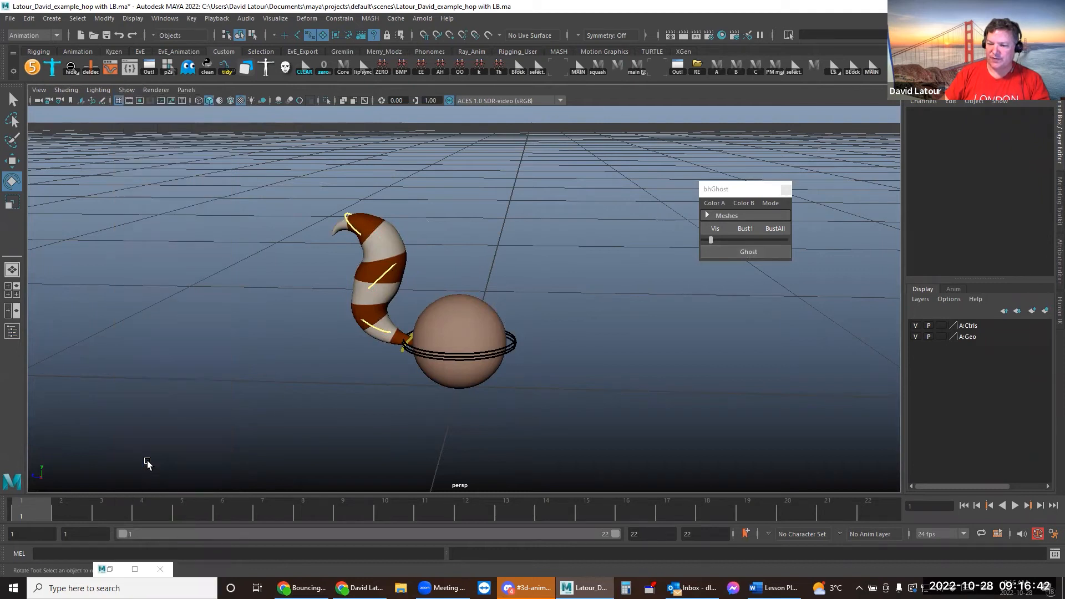
left_click(127, 90)
left_click(141, 470)
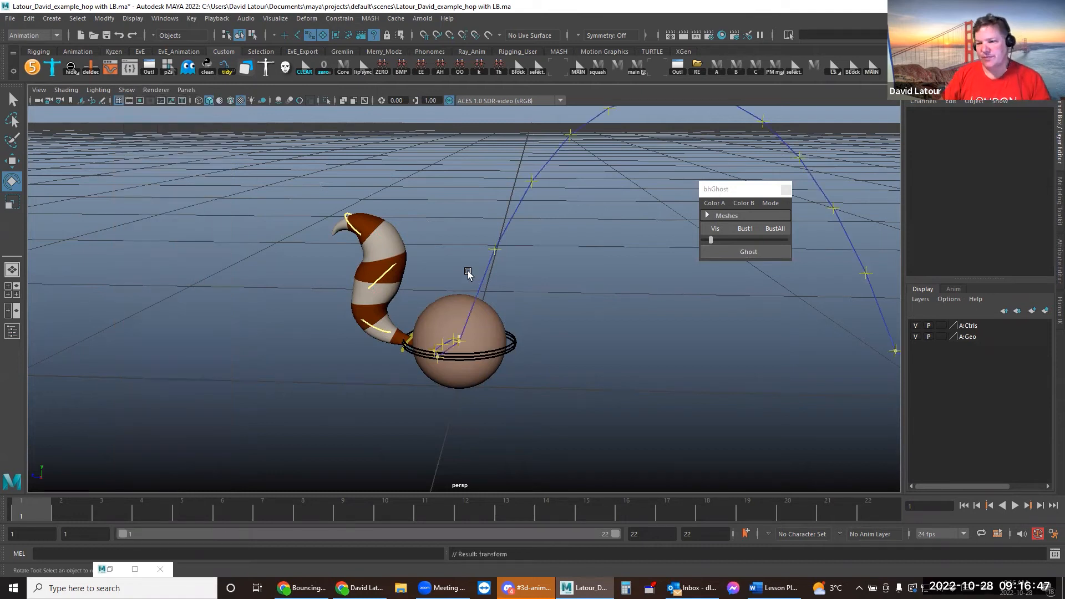
Create a ghost of the tail at frame 1, play the hop briefly and return to frame 1
left_click(748, 252)
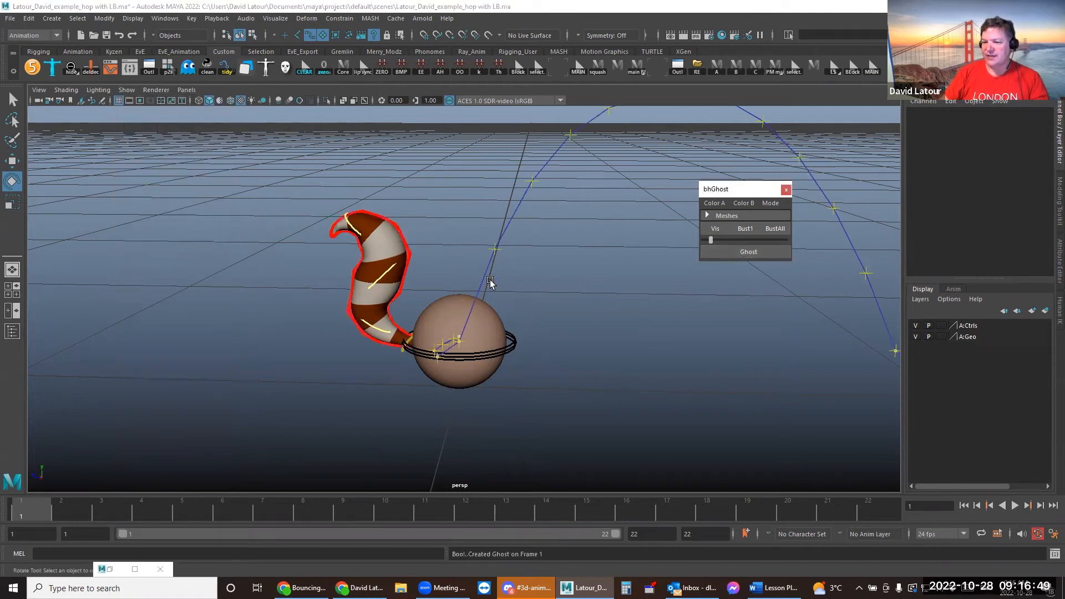
key("alt+v")
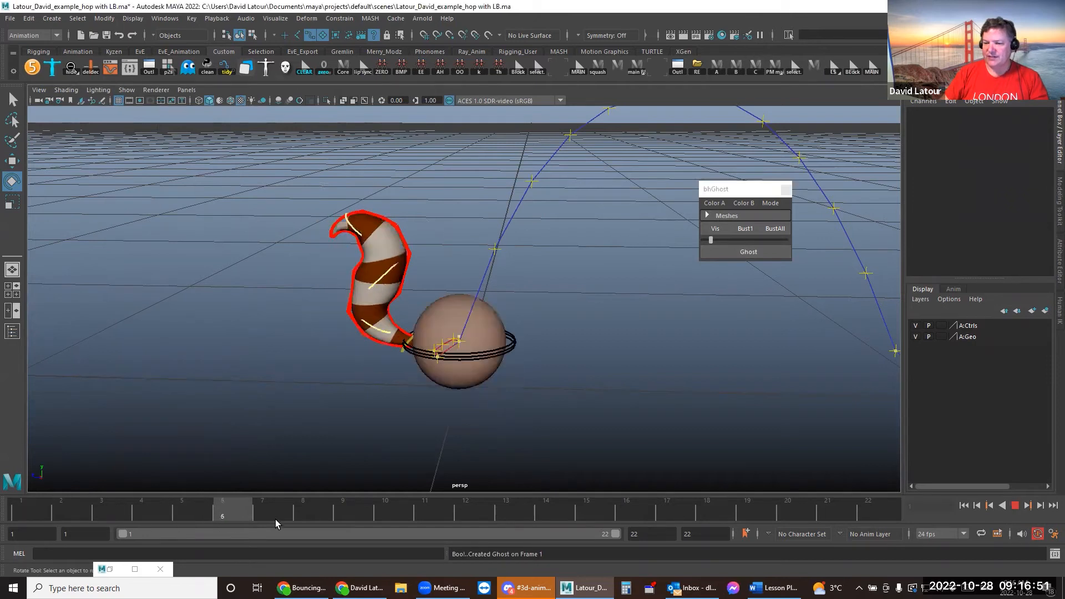
key("alt+v")
left_click(36, 512)
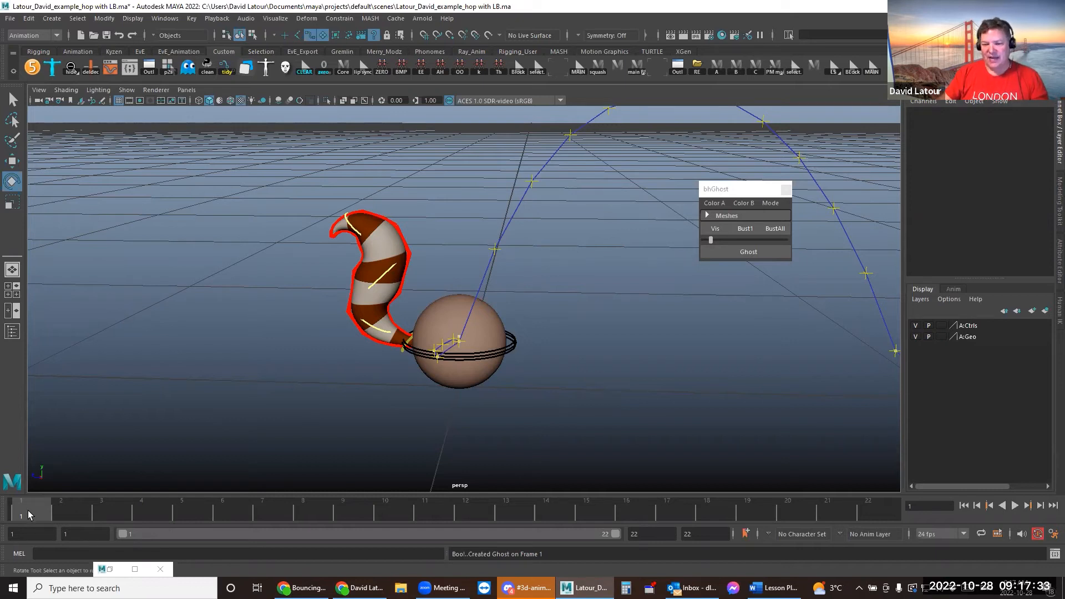
At frame 4, rotate the tail controls so the upper tail drags near the frame 1 ghost, with the tip's Rotate X at about 85.29
left_click_drag(28, 510, 152, 499)
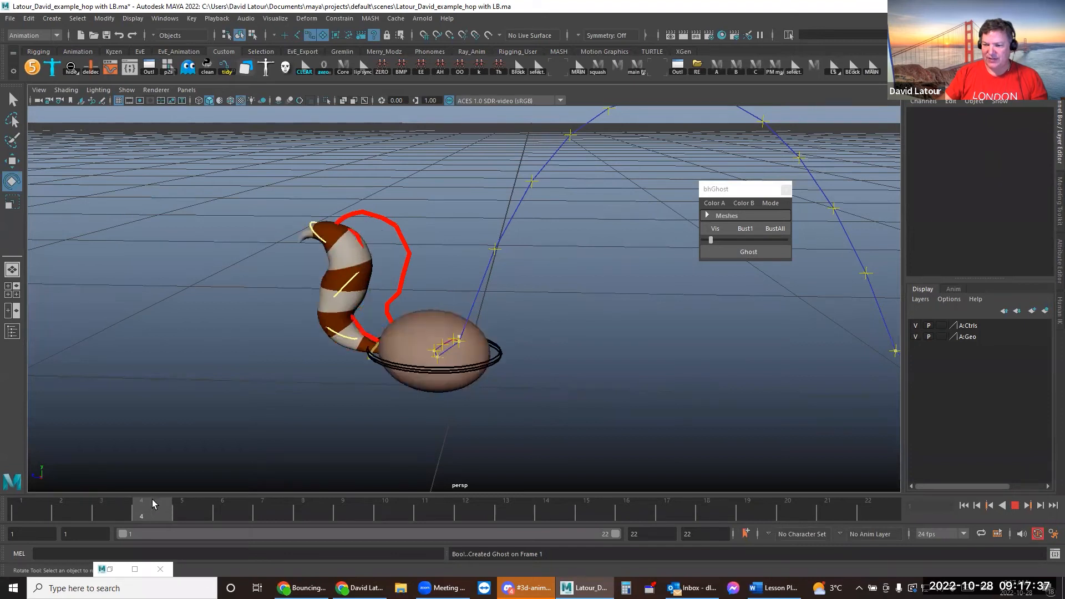
left_click(374, 352)
left_click_drag(516, 209, 572, 286)
left_click(507, 144)
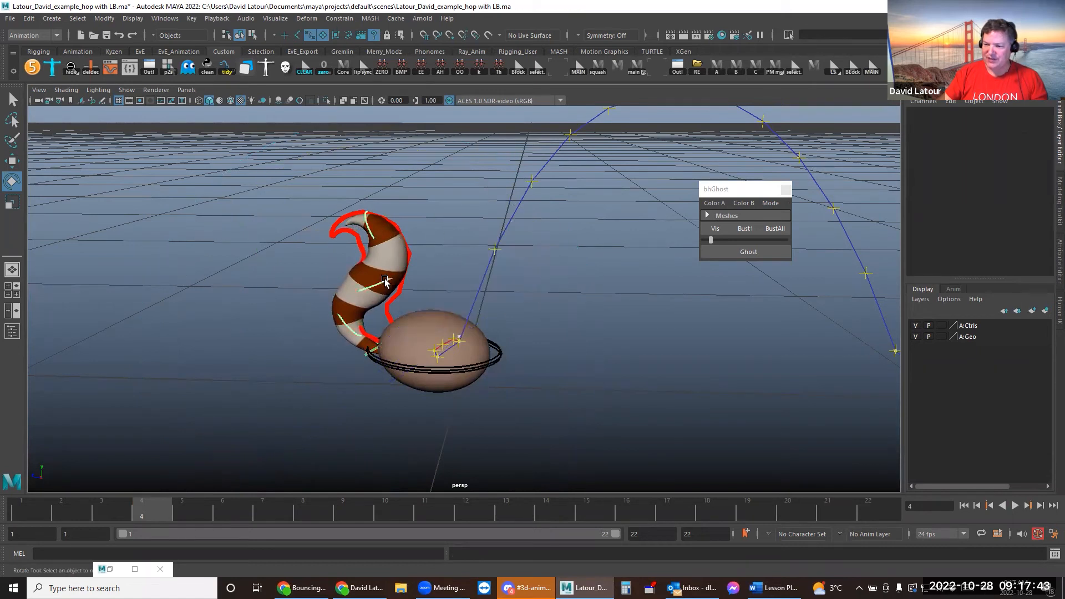
left_click(385, 282)
left_click_drag(523, 181, 498, 138)
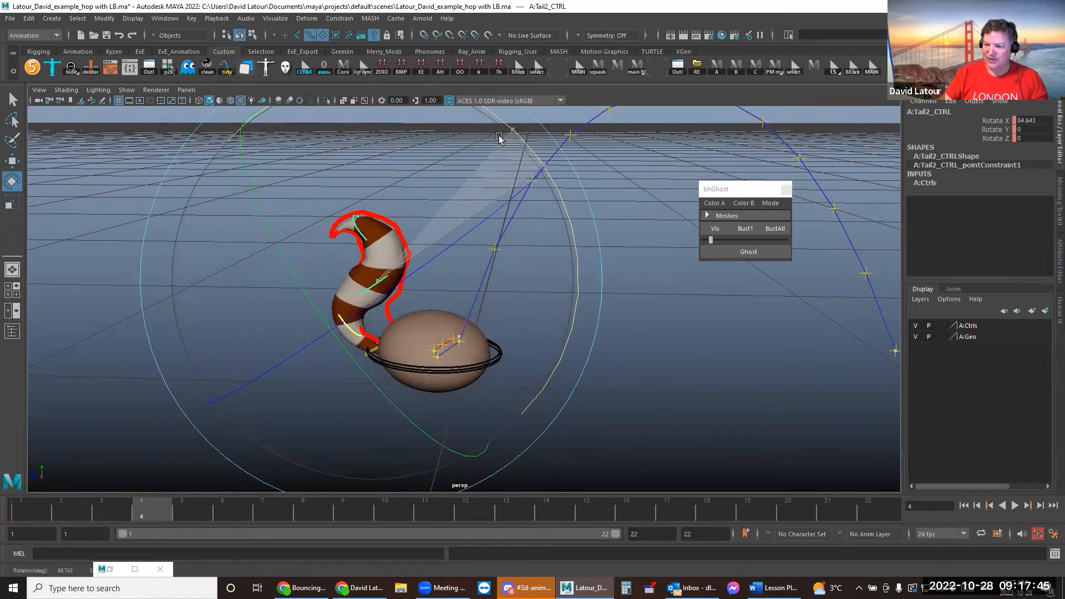
left_click(554, 114)
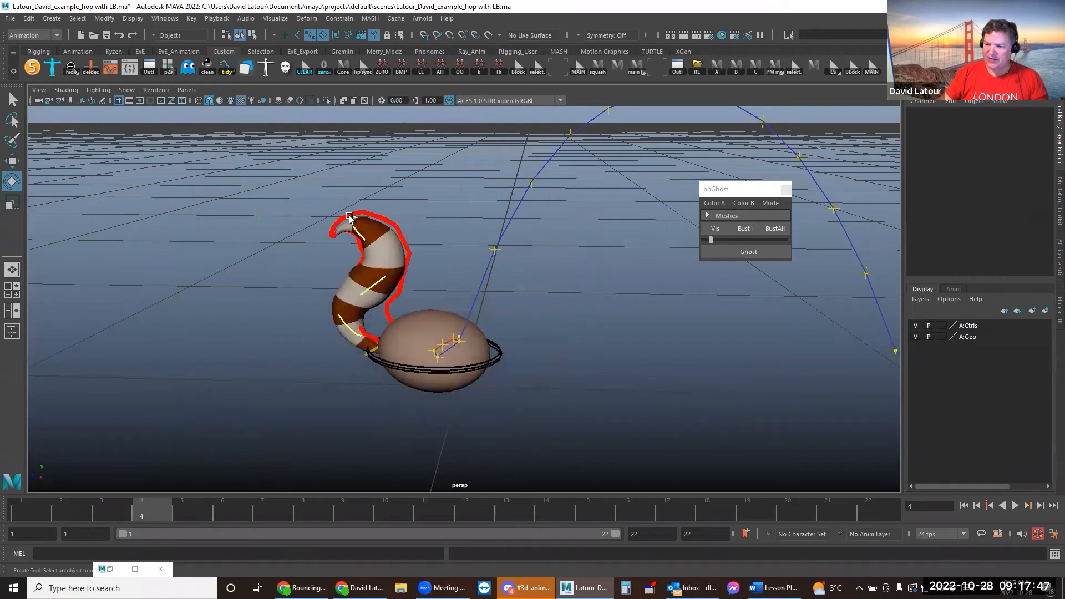
left_click(350, 216)
left_click_drag(547, 148, 543, 176)
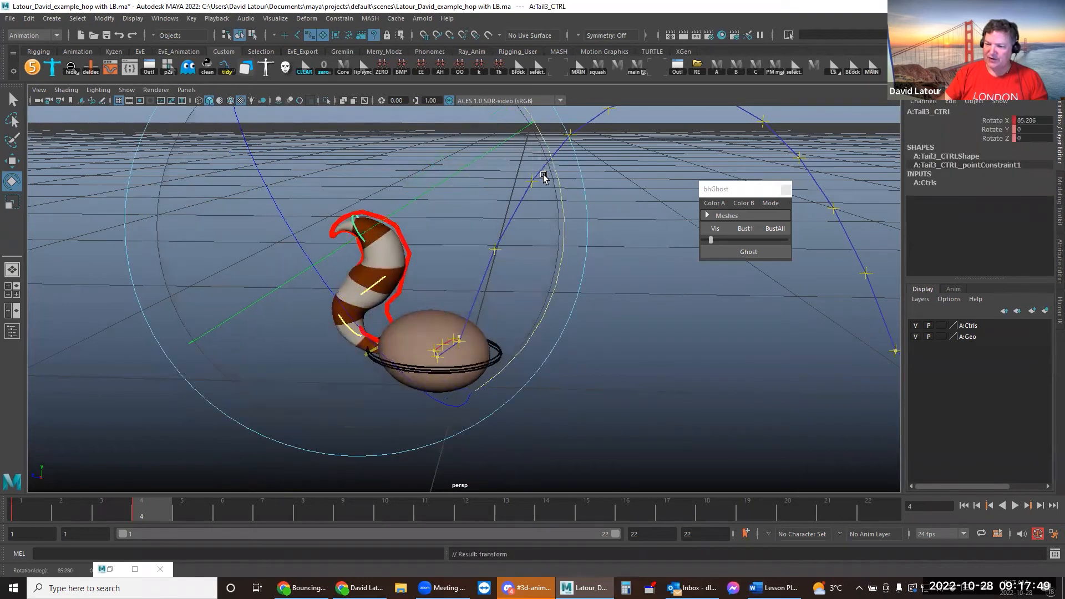
Compare the tail poses at frames 1 and 4, ending on frame 4
left_click(34, 508)
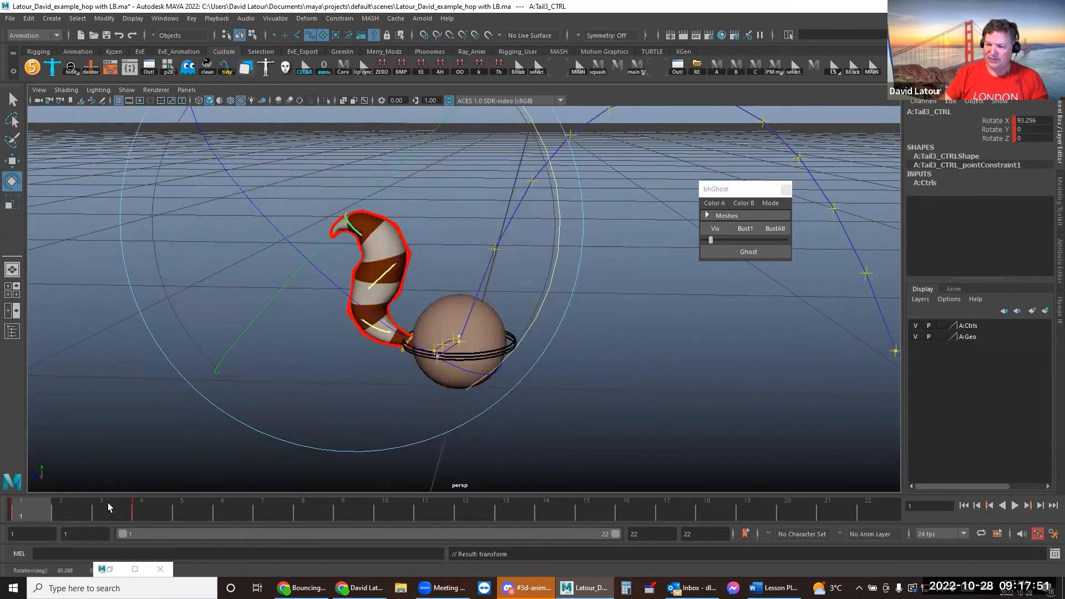
left_click(141, 508)
left_click(31, 510)
left_click(140, 510)
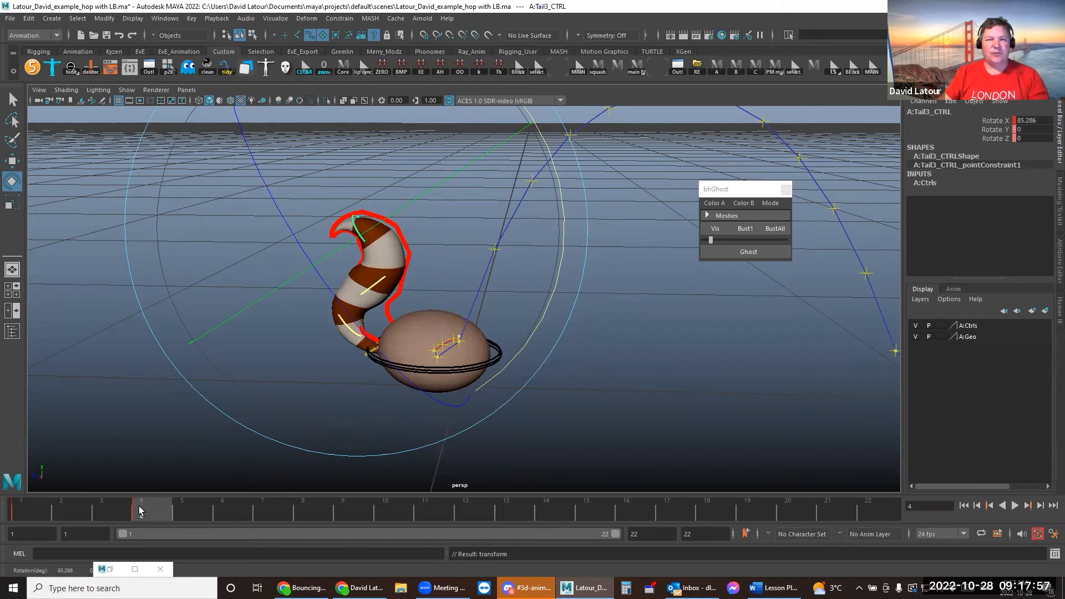
left_click(33, 510)
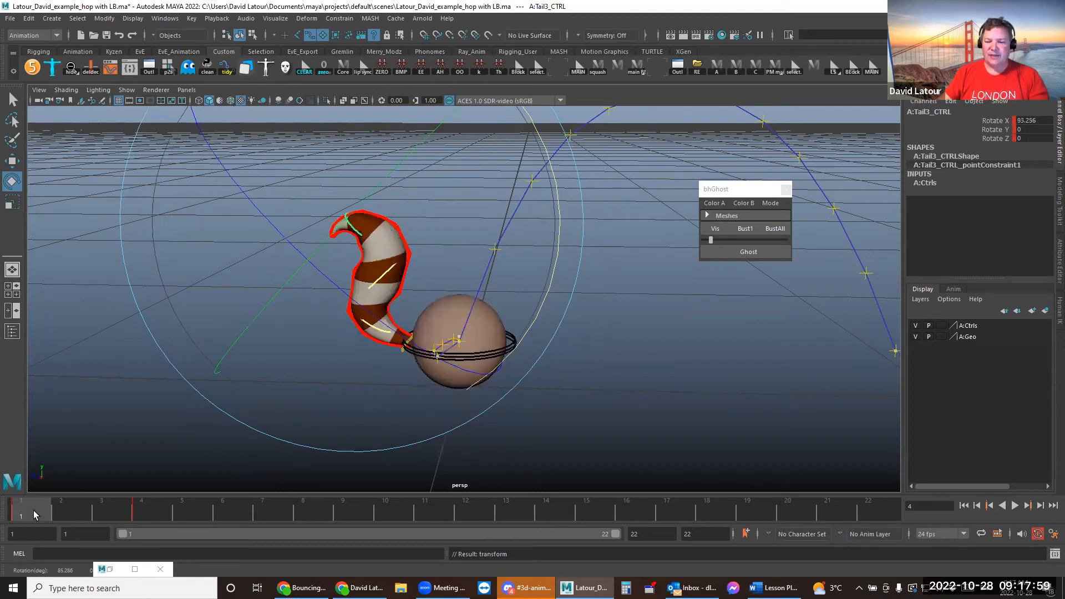
left_click(142, 516)
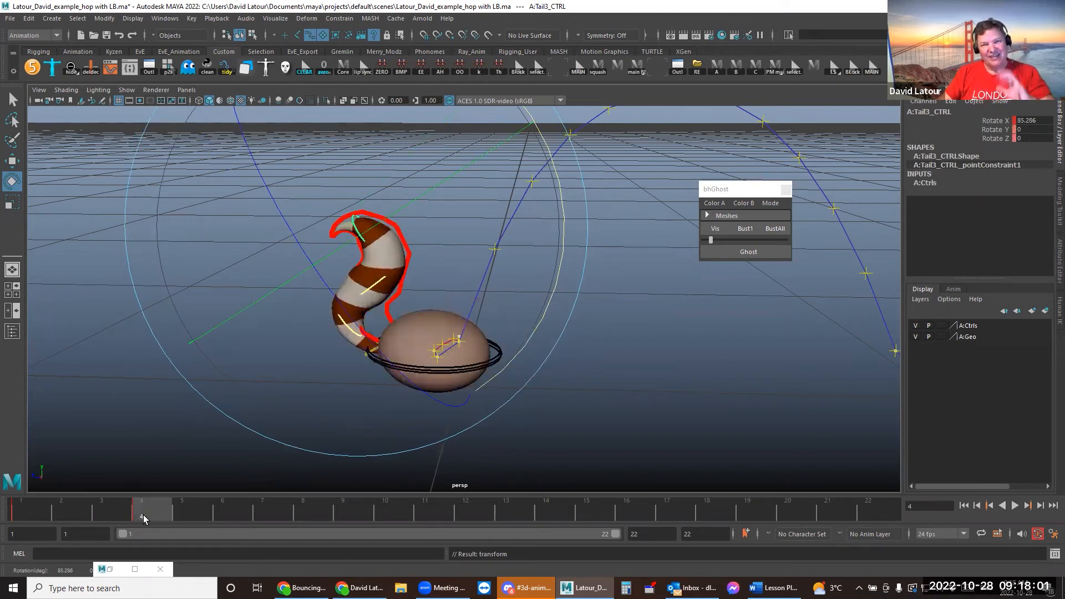
Key all the tail controls at frame 4 and create a ghost of the tail there
left_click(872, 69)
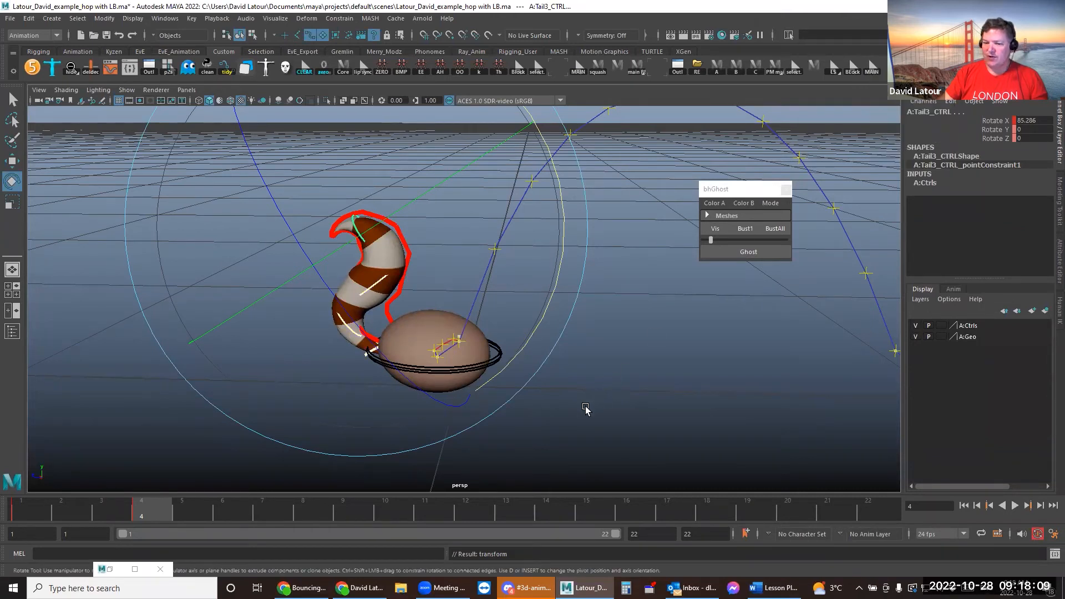
key("s")
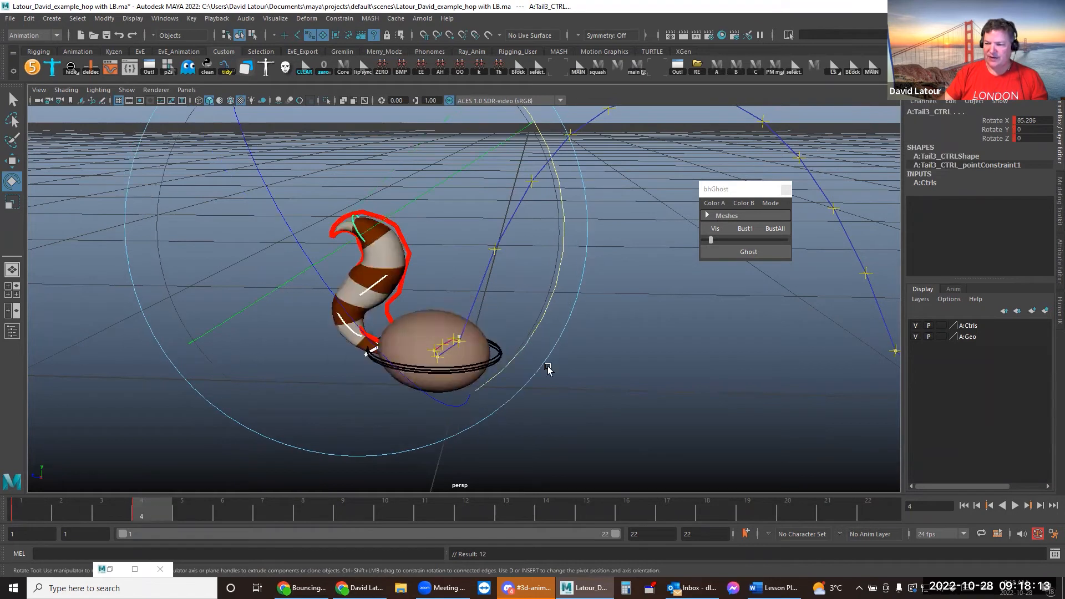
left_click(753, 255)
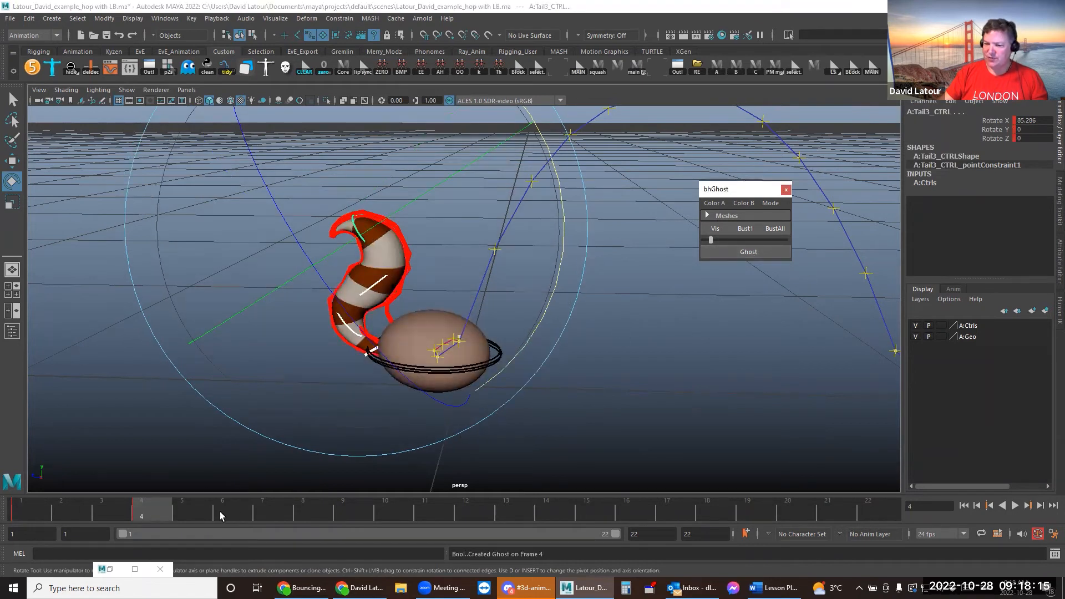
At frame 6, set Rotate X of all the tail controls to 0 to straighten the tail
mouse_move(169, 508)
left_mouse_down()
mouse_move(266, 507)
mouse_move(147, 506)
mouse_move(219, 509)
left_mouse_up()
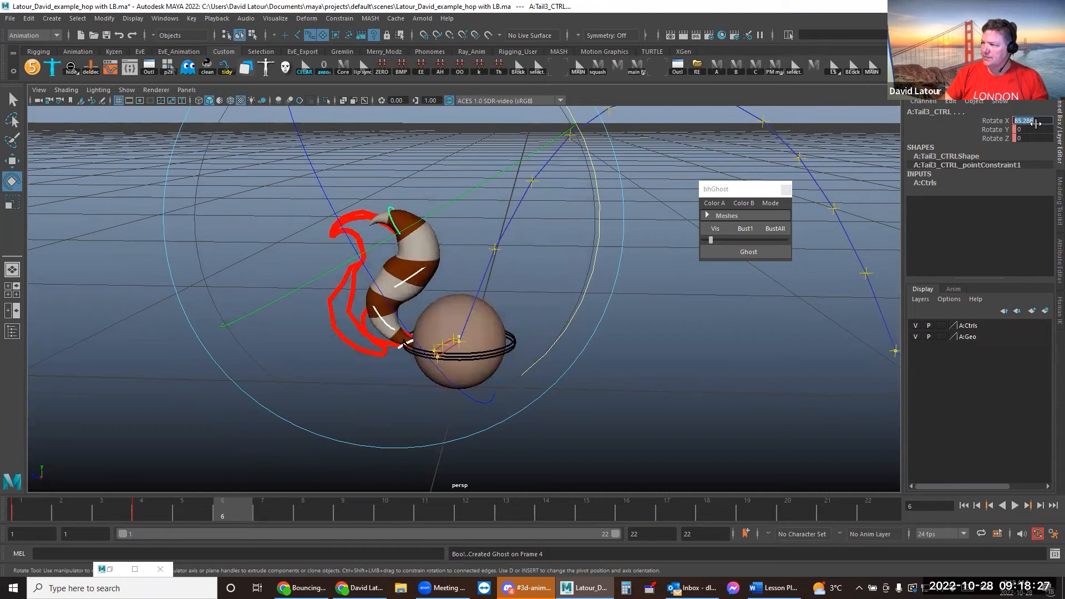
type("0")
key("Return")
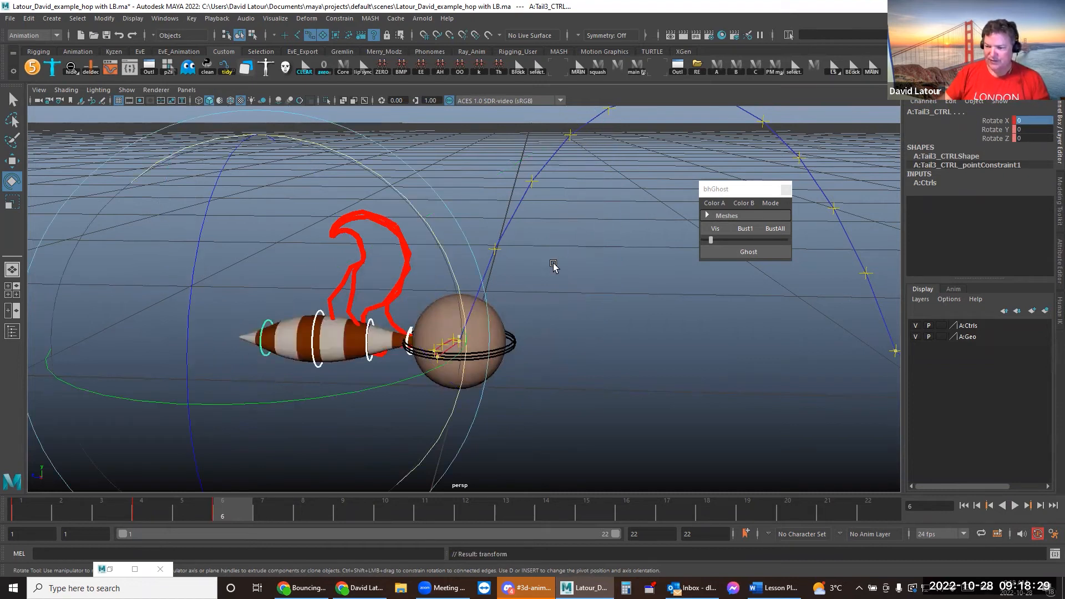
At frame 6, rotate the individual tail controls to curl the tail upward beside the ghosts, with the tip's Rotate X at about 75.92
left_click(436, 317)
left_click_drag(265, 313, 387, 325)
left_click_drag(441, 256, 499, 420)
left_click(628, 316)
left_click(383, 328)
left_click_drag(544, 242, 626, 416)
left_click(444, 284)
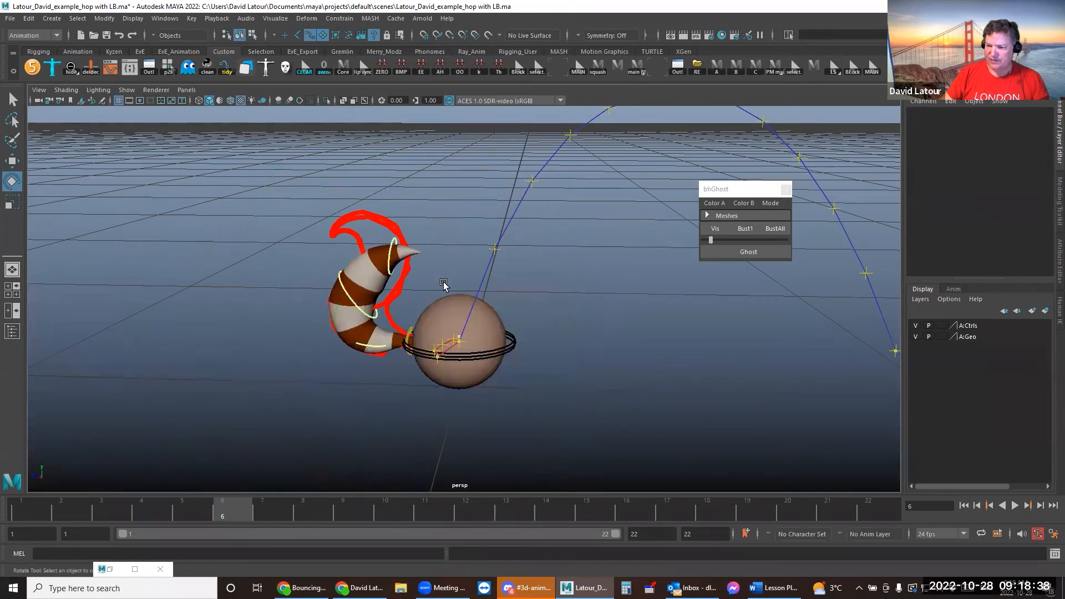
left_click(391, 238)
left_click_drag(588, 206, 188, 447)
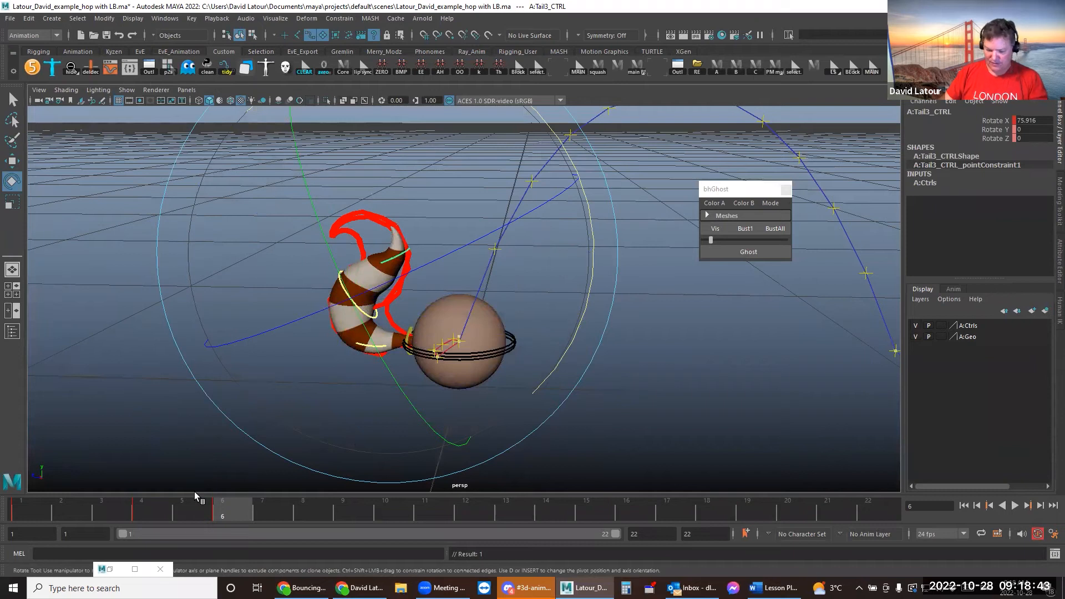
Cycle through the tail's keyed poses to check the motion between them, ending on frame 6
key(".")
key(".")
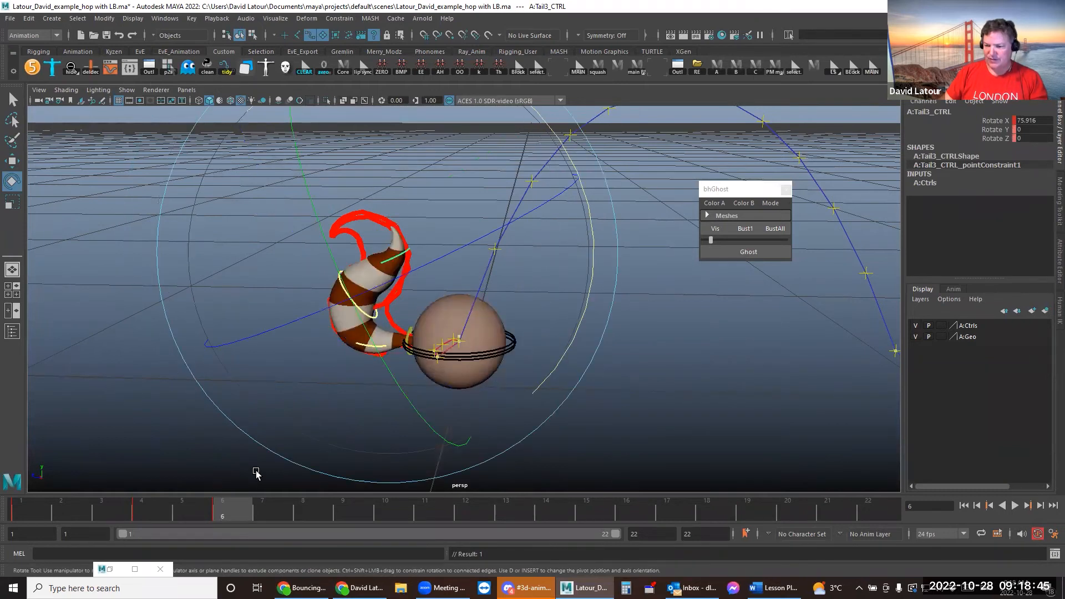
key(".")
key(".")
key(".")
key(".")
key(".")
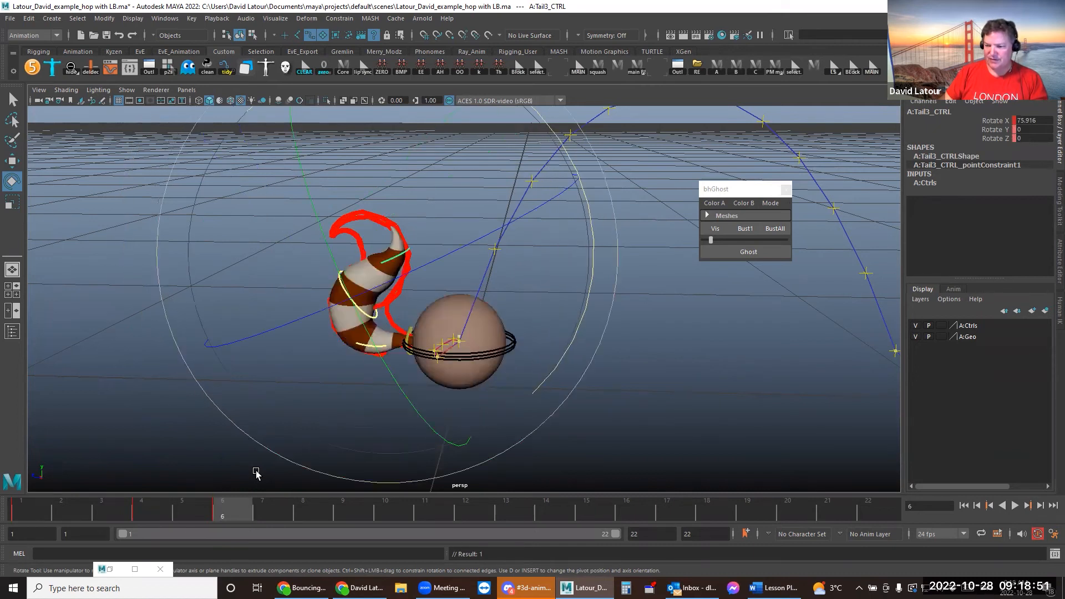
At frame 6, rotate the middle tail control (Tail2) to a Rotate X of about -25.08 and key it
key(".")
key(".")
key(".")
key(".")
left_click(597, 336)
left_click(381, 319)
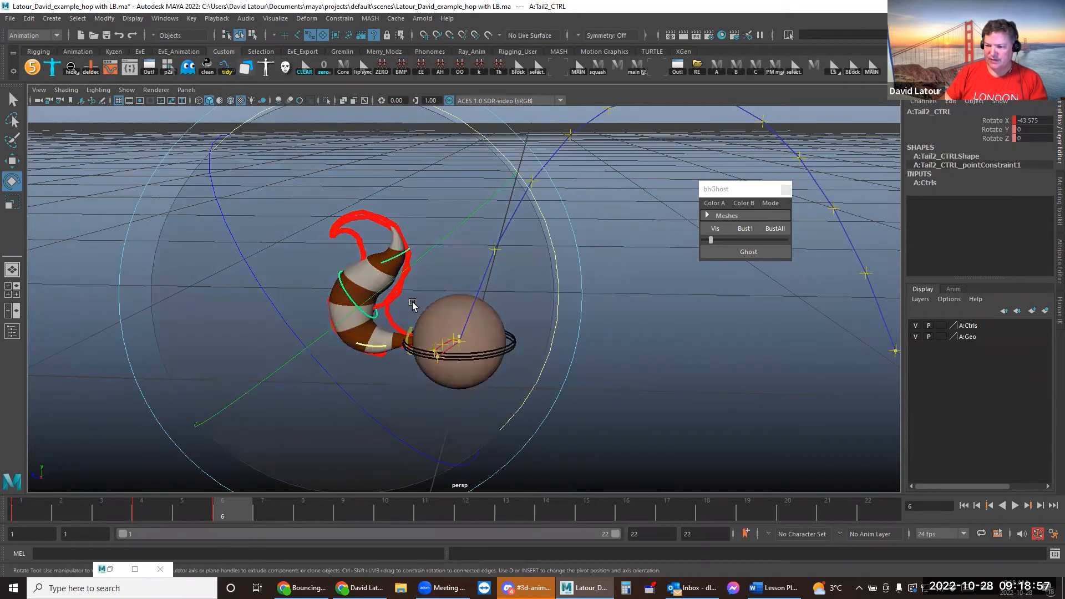
left_click_drag(537, 214, 505, 167)
key("s")
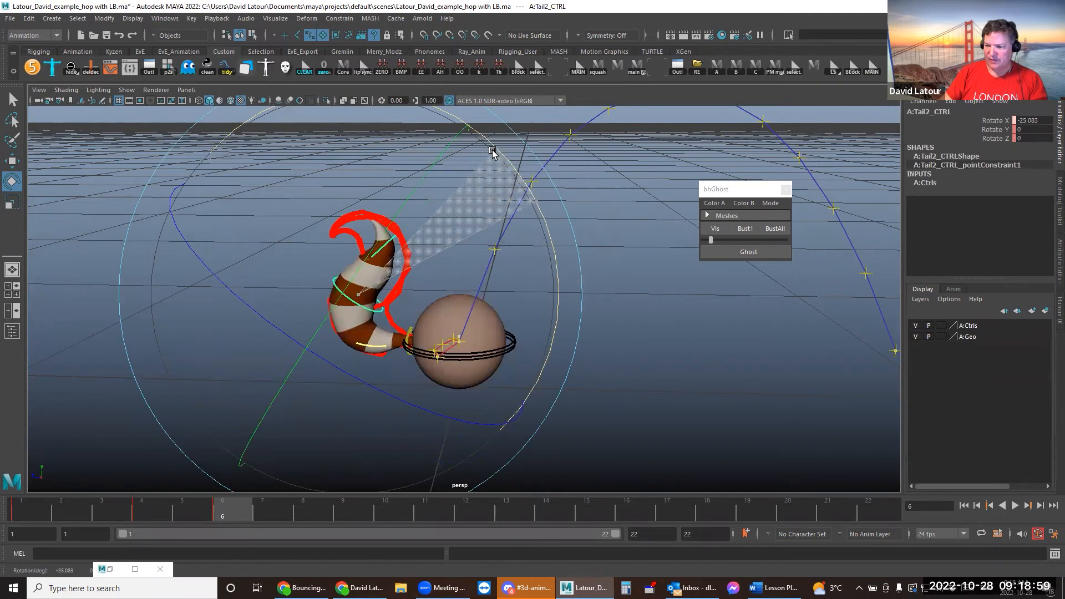
Flip back and forth between the tail's keyed poses at frames 1, 4 and 6 to check the motion, ending on frame 6
key("comma")
key("period")
key("comma")
key("period")
key("comma")
key("period")
key("comma")
key("period")
key("comma")
key("period")
key("comma")
key("period")
key("comma")
key("comma")
key("period")
key("period")
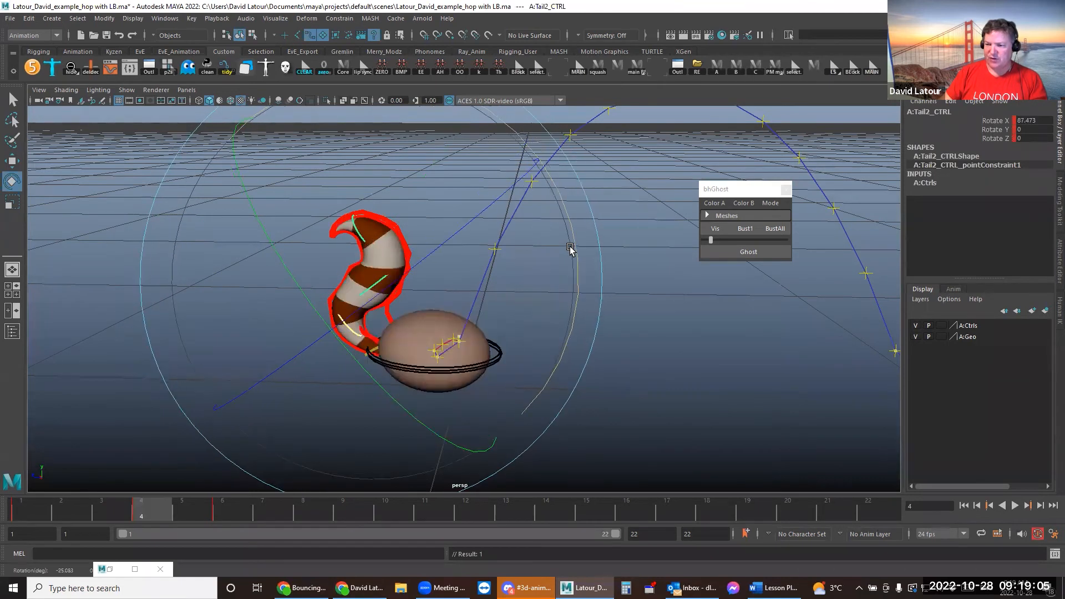
key("comma")
key("comma")
key("period")
key("comma")
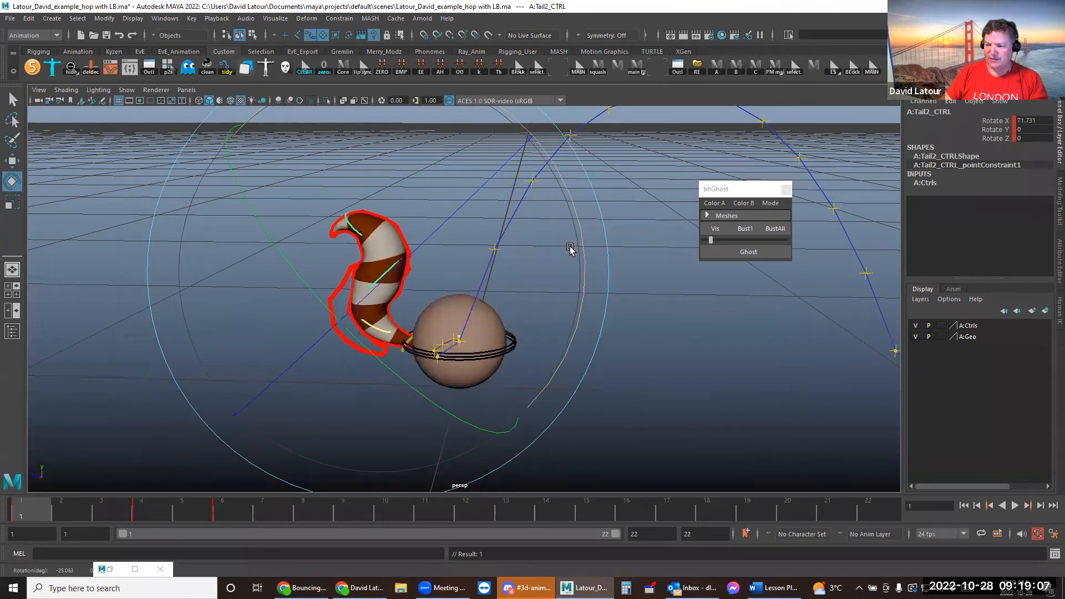
key("period")
key("period")
key("comma")
key("period")
Select all the tail controls and delete the animation on their Rotate Y and Rotate Z channels
left_click(770, 327)
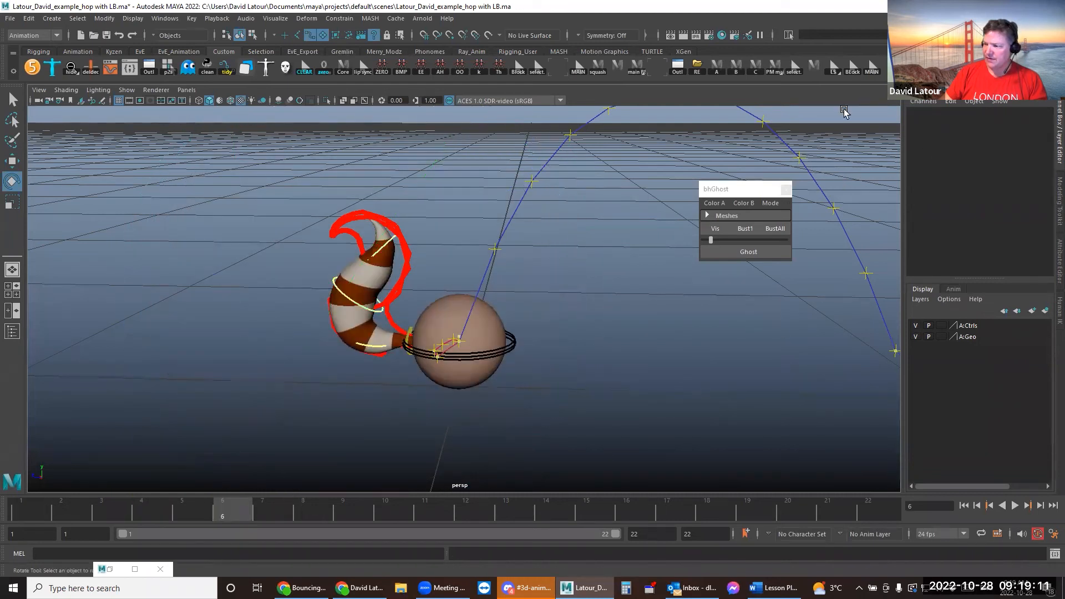
left_click(888, 70)
left_click(887, 131)
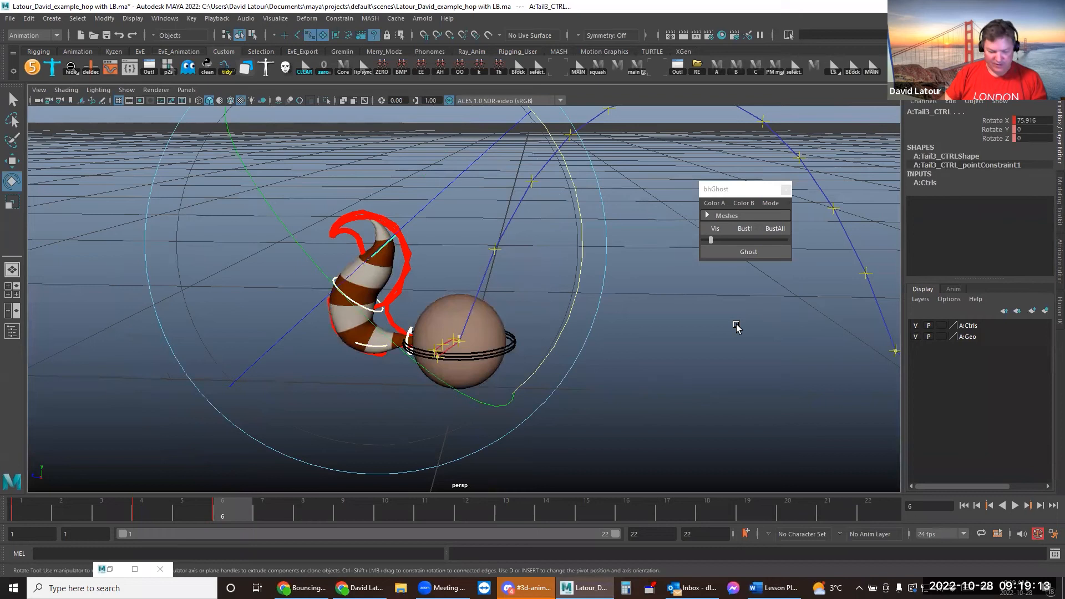
left_click_drag(999, 133, 997, 139)
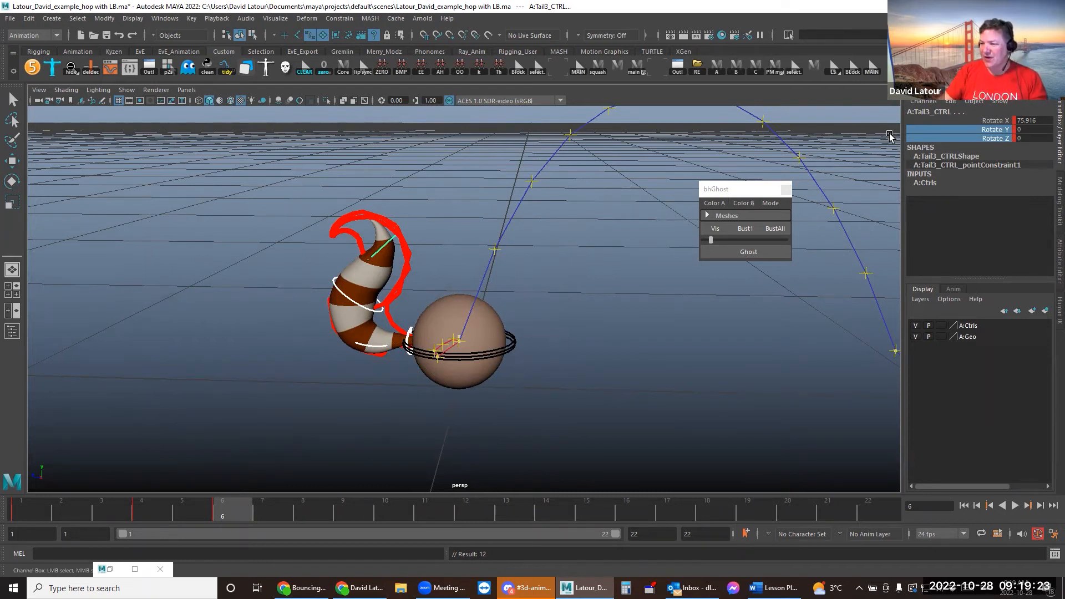
right_click(943, 133)
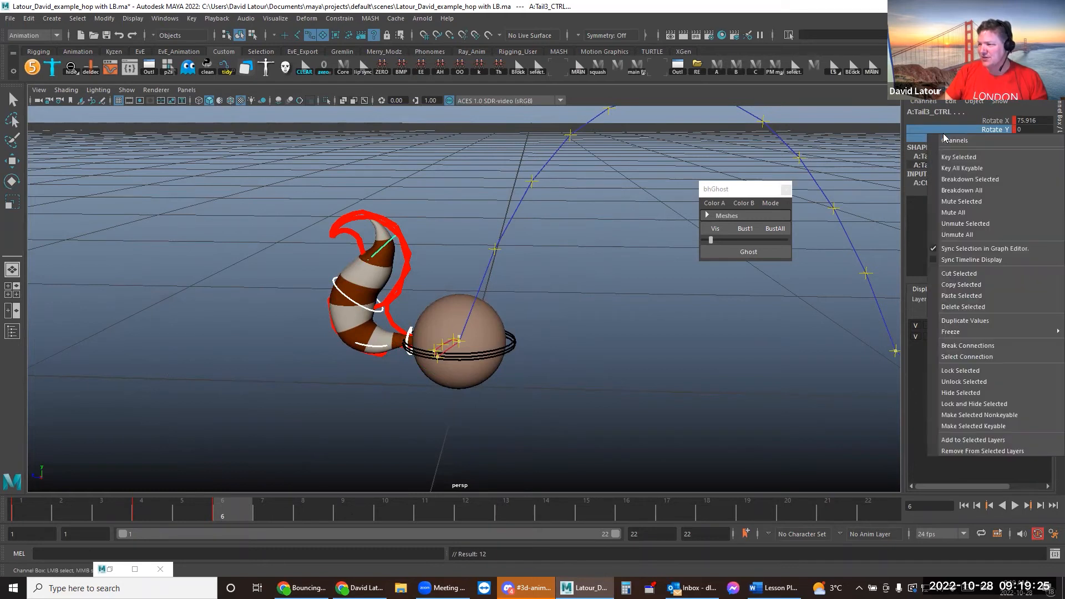
left_click(949, 307)
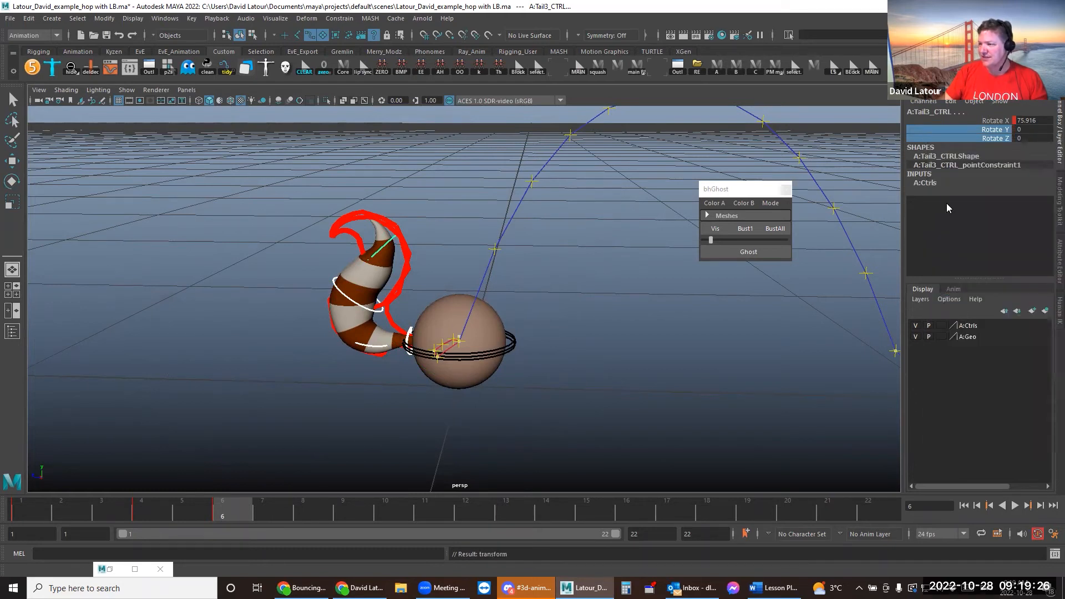
At frame 7, set Rotate X of all the tail controls to 0 to straighten the tail
left_click(986, 121)
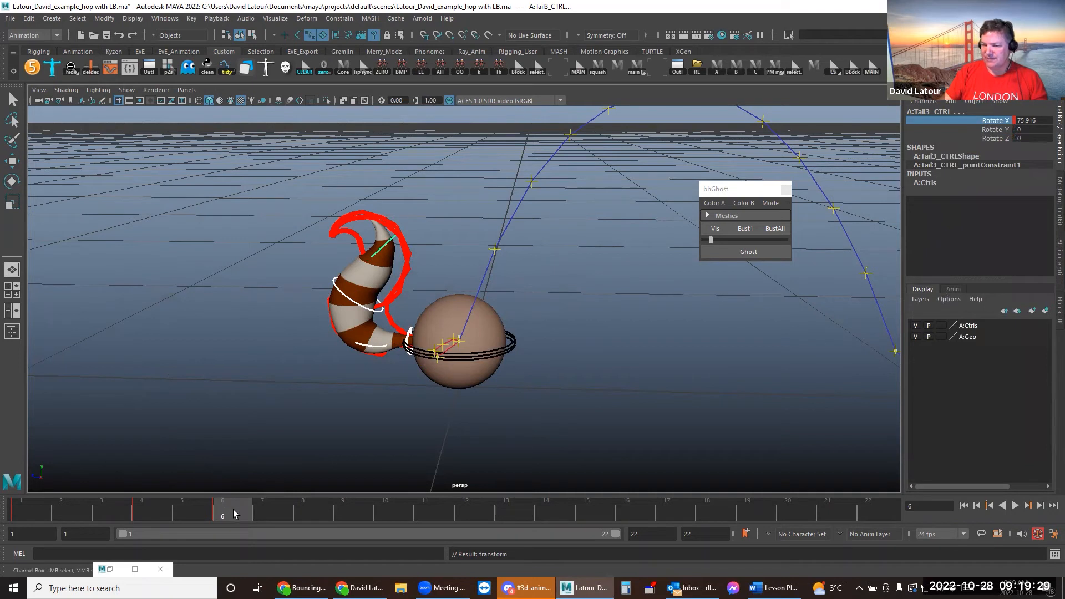
left_click_drag(233, 514, 275, 510)
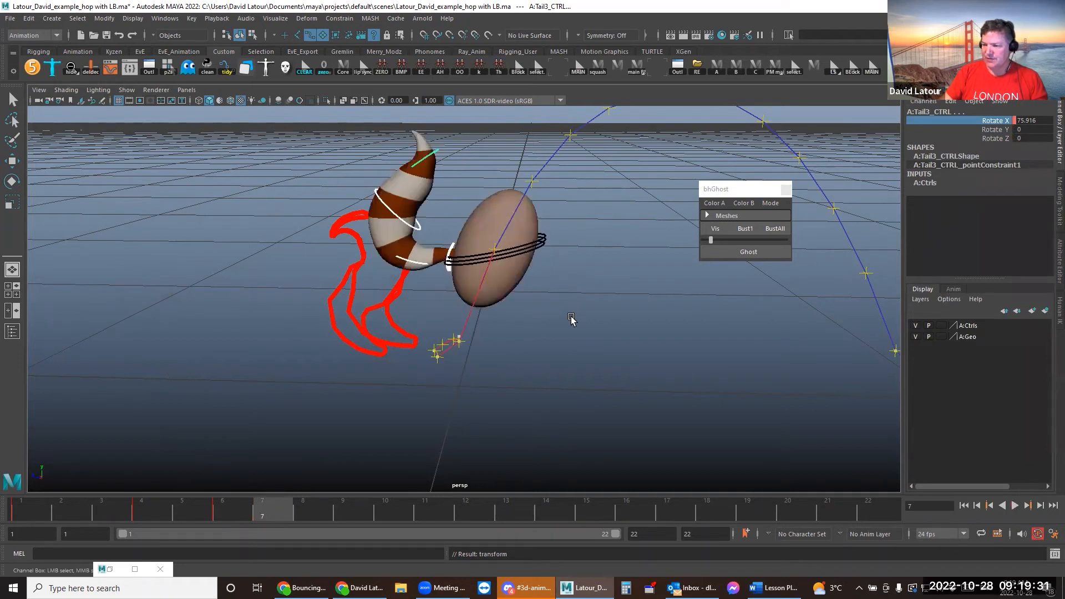
double_click(1037, 121)
type("0")
key("Return")
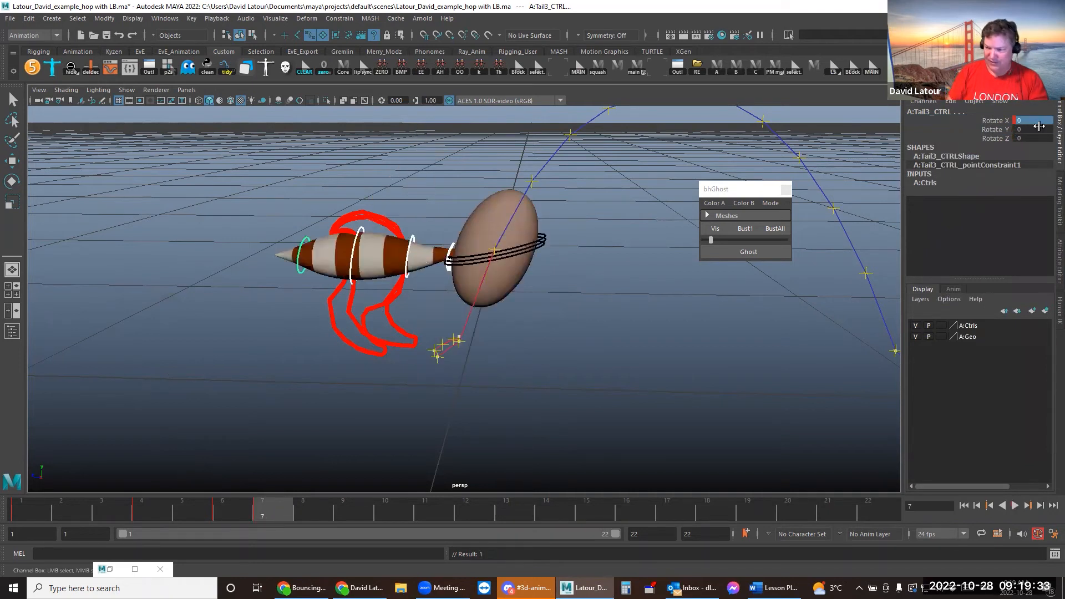
At frame 7, rotate the tail's master control to swing the tail downward, with Rotate X at about 69.74
left_click(451, 245)
key("e")
left_click_drag(646, 198, 453, 63)
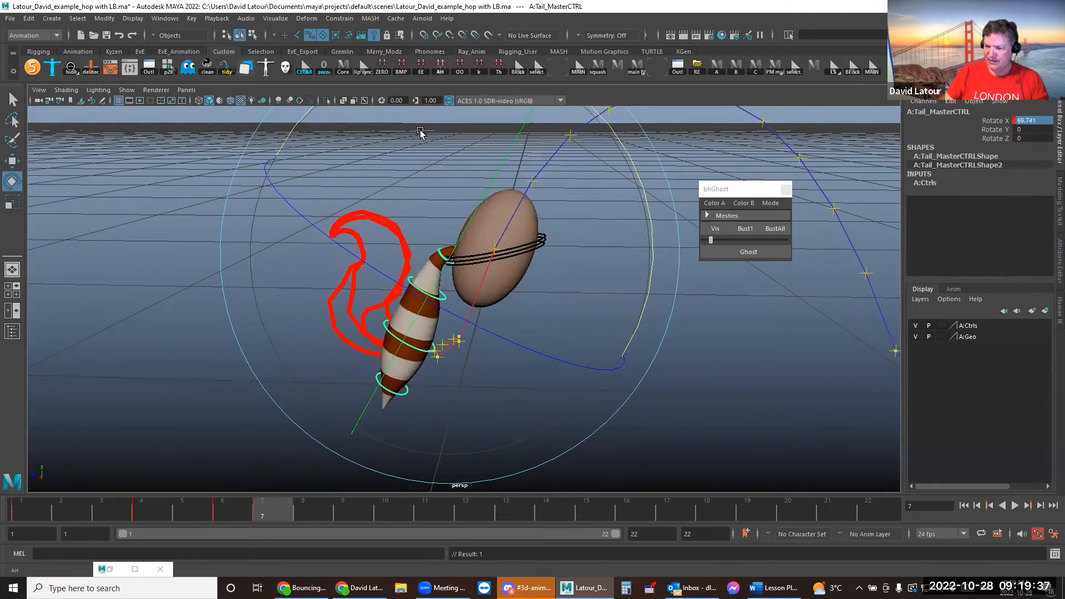
Create a ghost of the tail at frame 6 and return to frame 7
left_click(222, 509)
left_click(748, 251)
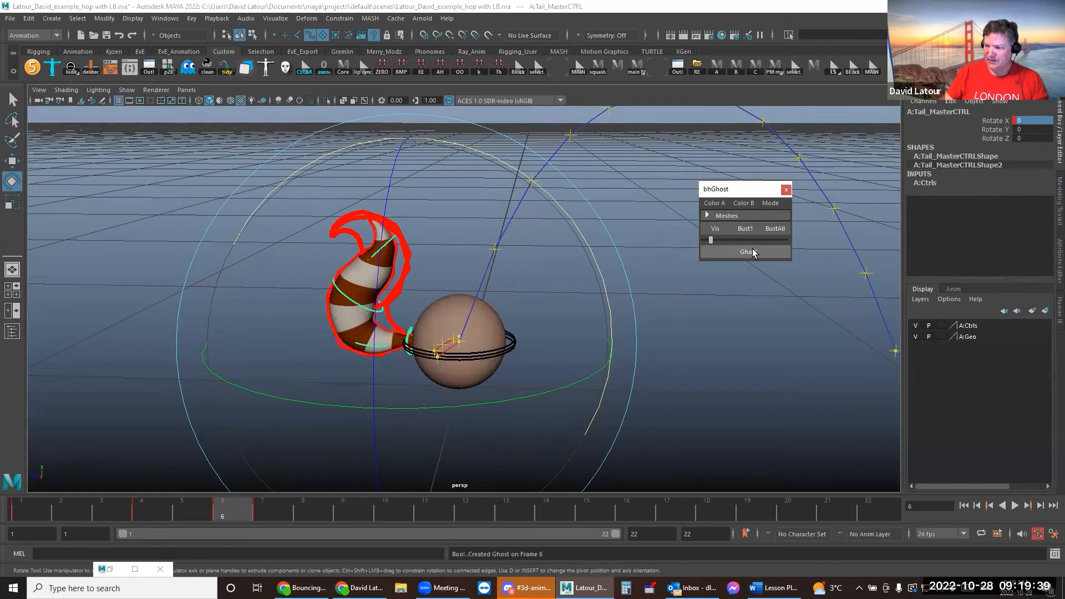
left_click(266, 510)
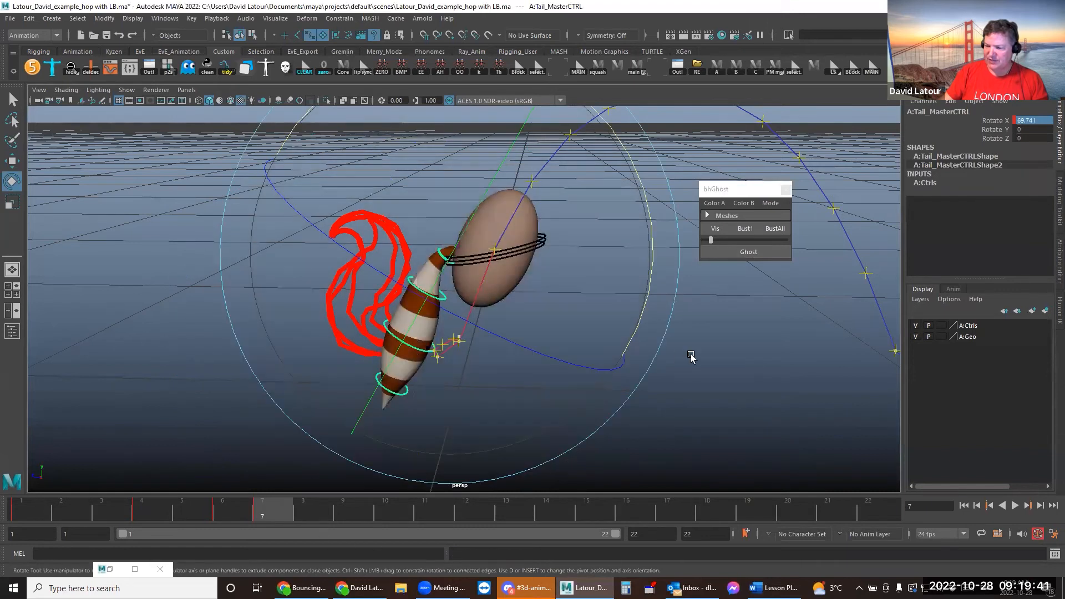
At frame 7, rotate the middle and tip tail controls to curl the end of the tail upward
left_click(433, 348)
left_click_drag(592, 268, 610, 427)
left_click(694, 404)
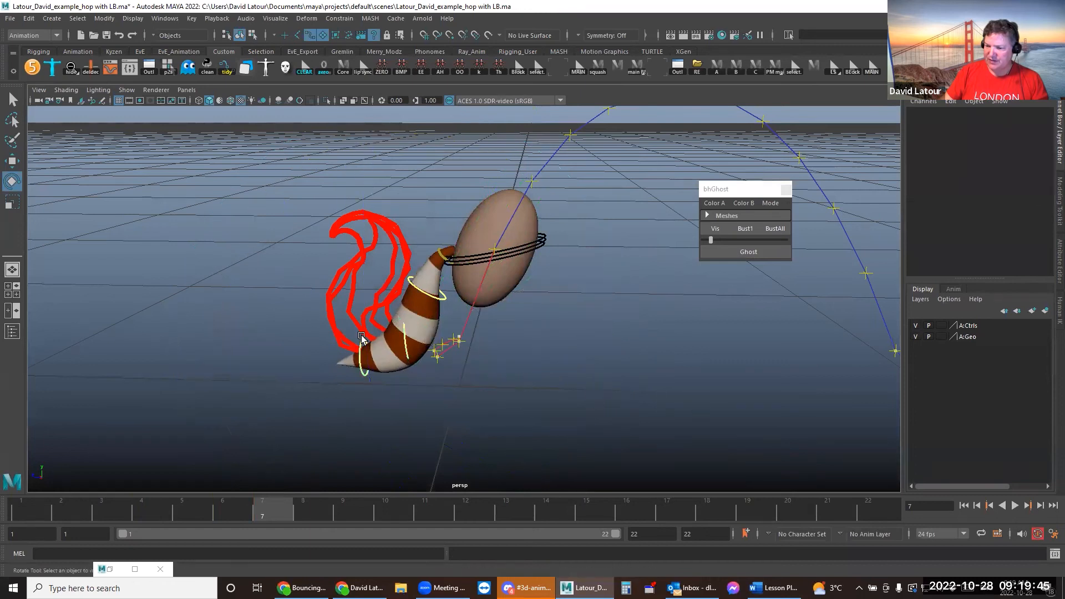
left_click(363, 339)
left_click_drag(548, 278, 569, 439)
left_click(518, 350)
Refine the frame 7 bend at the first and middle tail controls, with Tail2's Rotate X at about -69.53, and ghost the tail there
left_click(442, 295)
left_click_drag(625, 250, 649, 307)
left_click(446, 328)
left_click(401, 329)
left_click_drag(595, 270, 607, 323)
left_click_drag(266, 507, 289, 501)
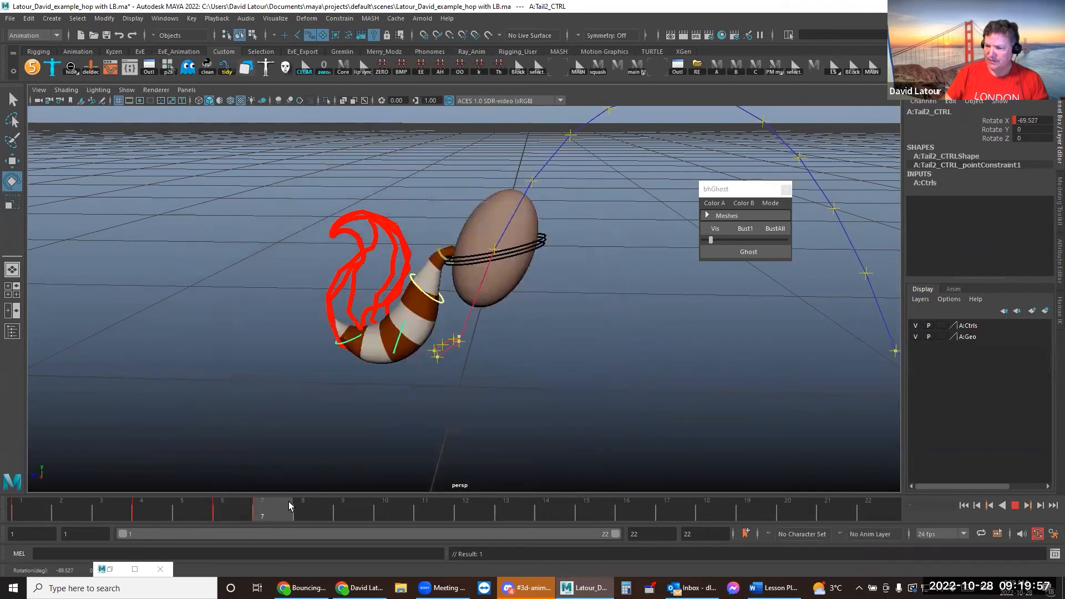
left_click(748, 252)
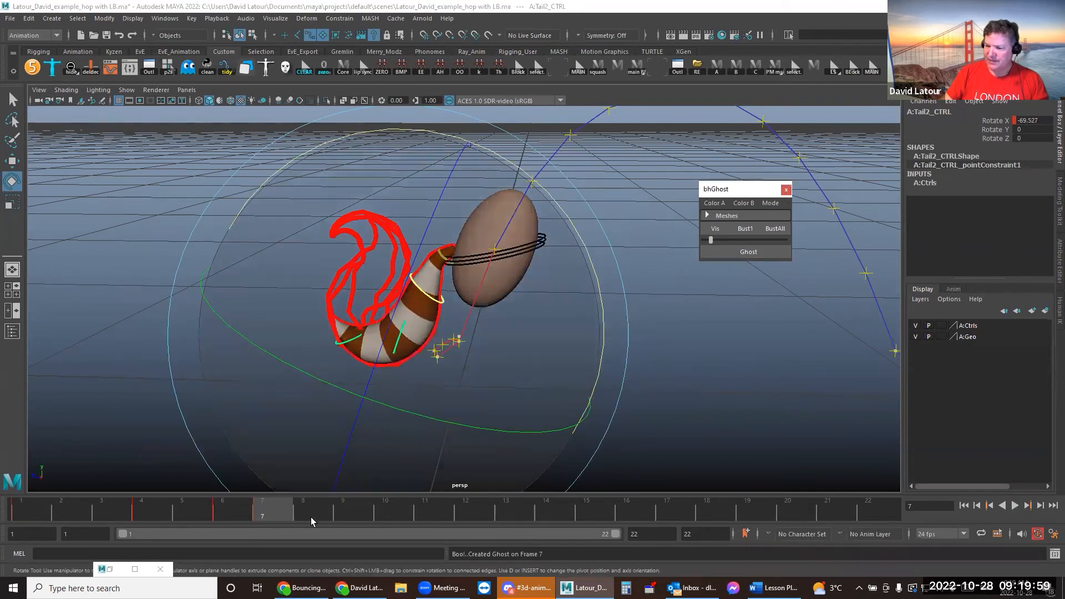
At frame 10, select all the tail controls and set their Rotate X to 9
left_click_drag(281, 506, 399, 491)
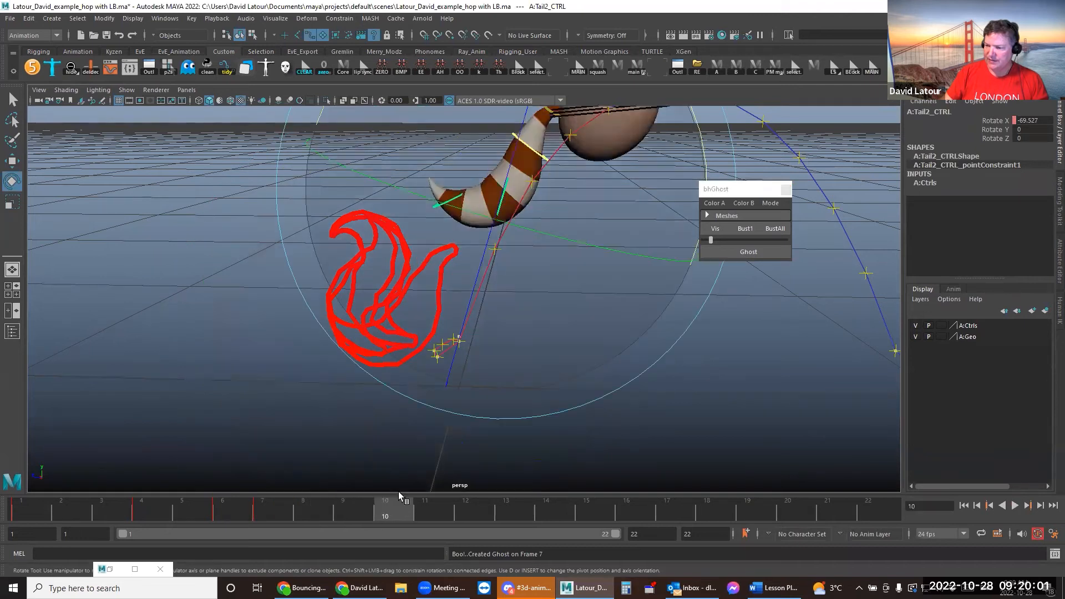
left_click(1040, 120)
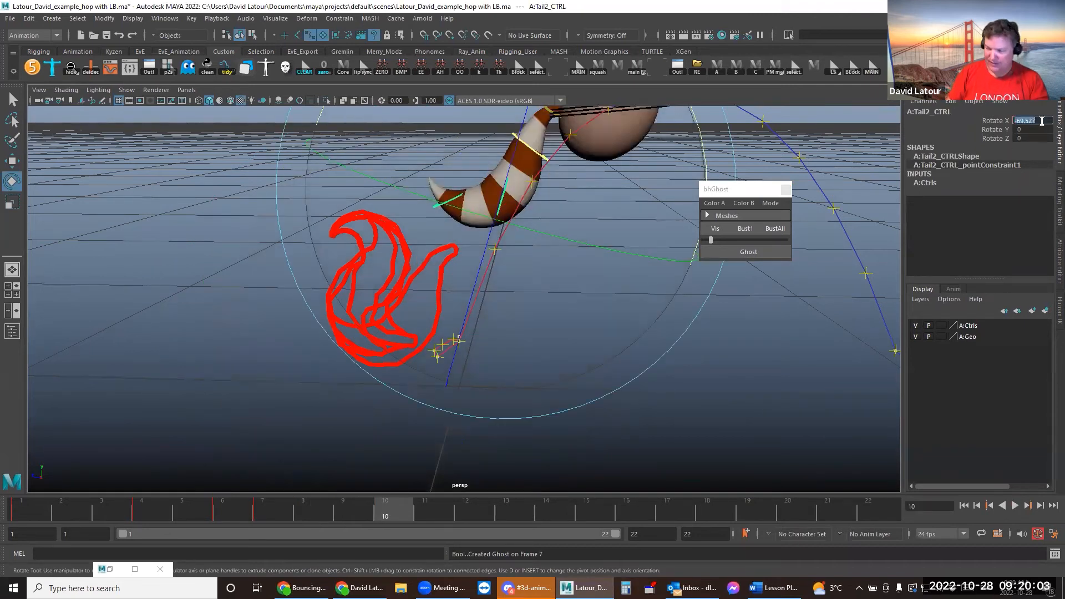
left_click(824, 190)
left_click(872, 71)
right_click(872, 72)
left_click(888, 127)
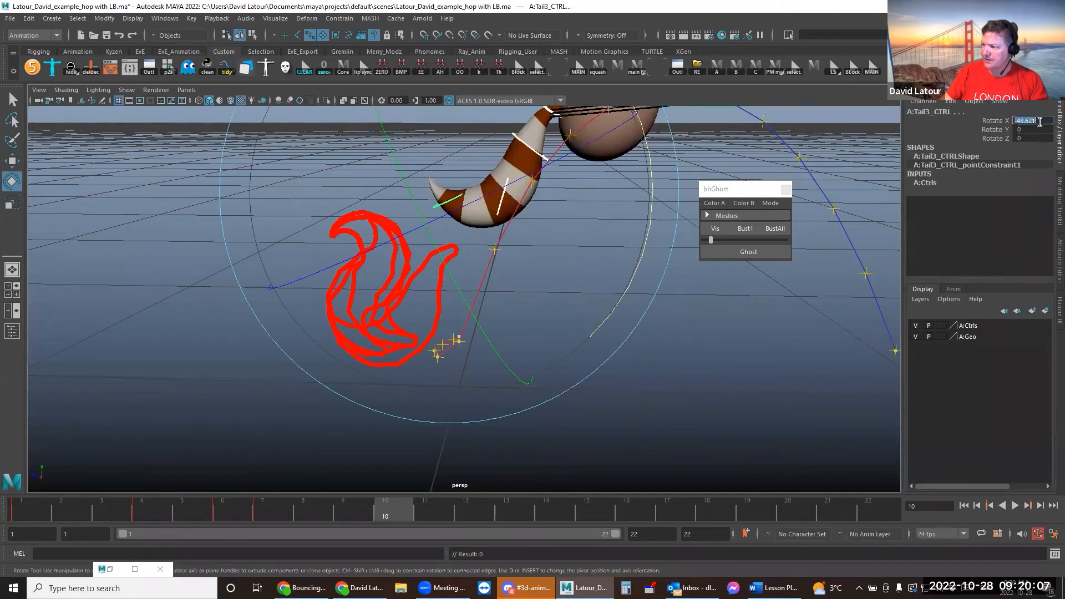
type("0")
key("Return")
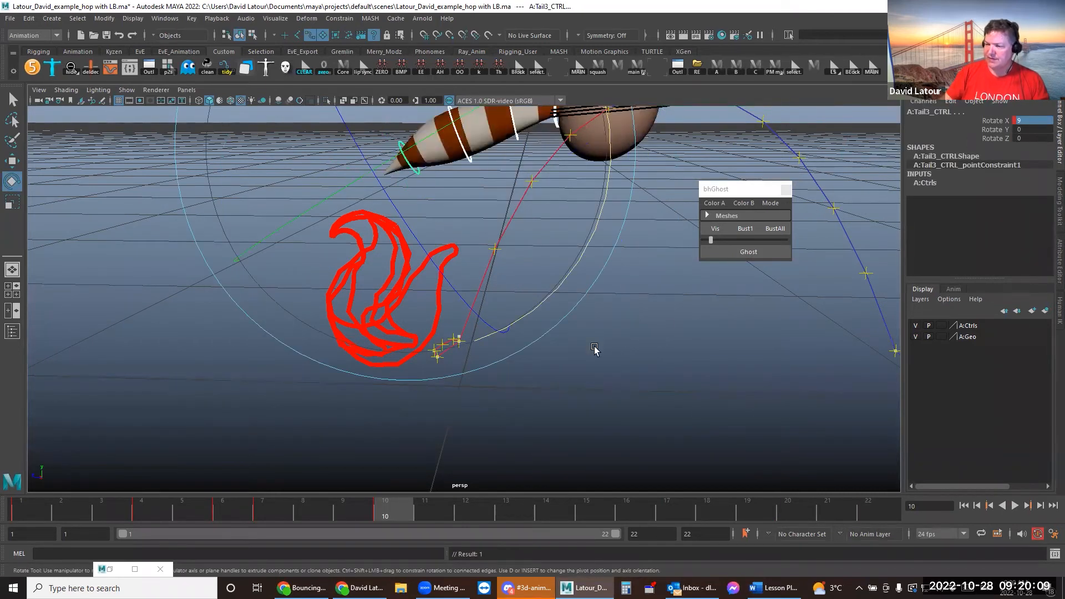
At frame 10, rotate the tail's master control to trail the tail below the ball, with Rotate X at about 53.51
left_click(538, 161)
left_click(558, 132)
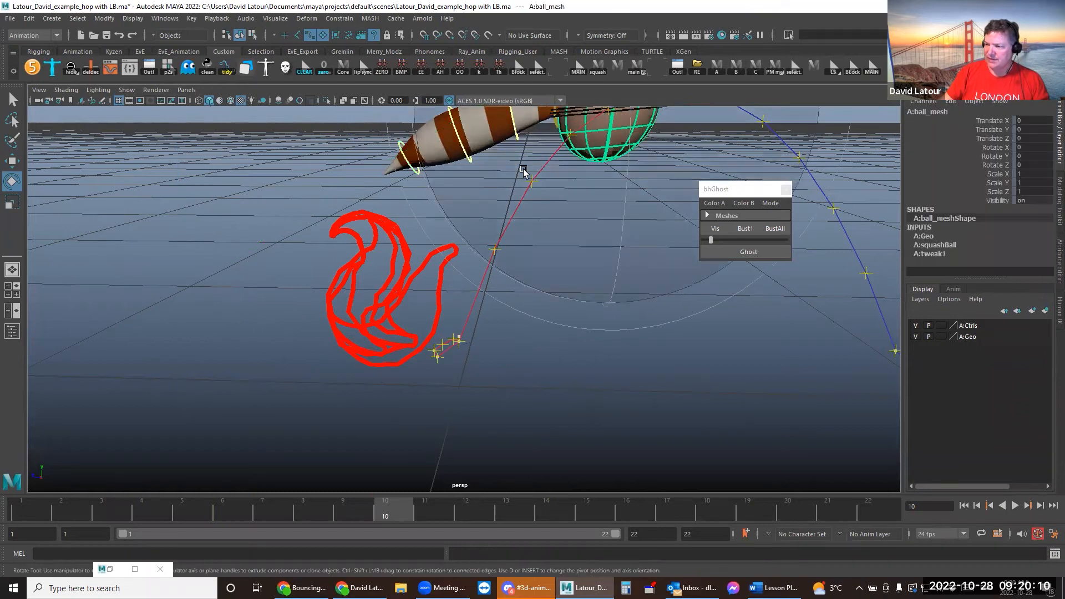
left_click(625, 314)
right_click(871, 71)
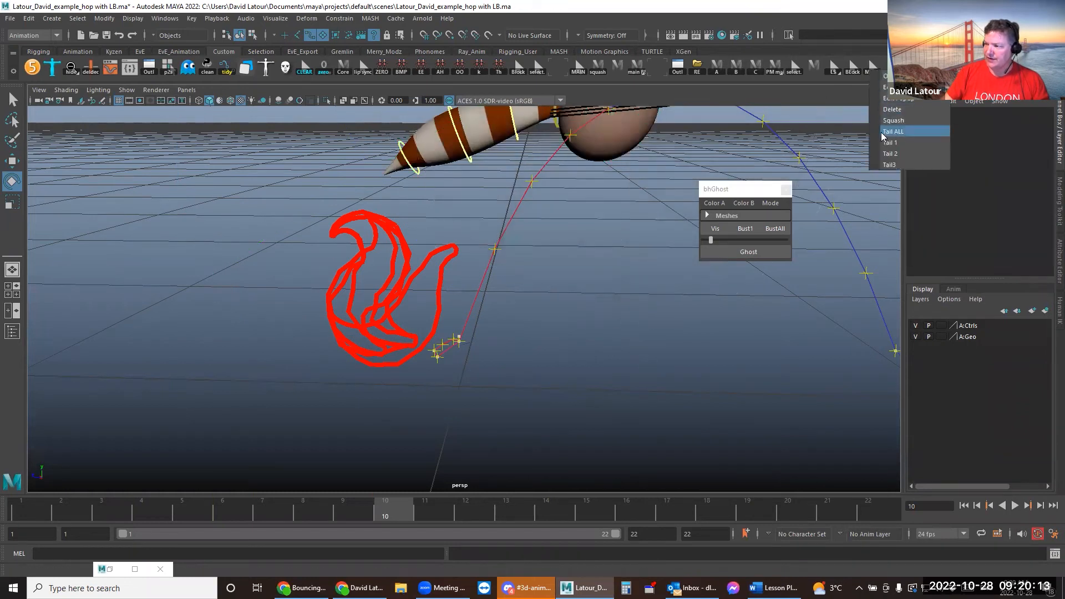
left_click(889, 165)
right_click(874, 73)
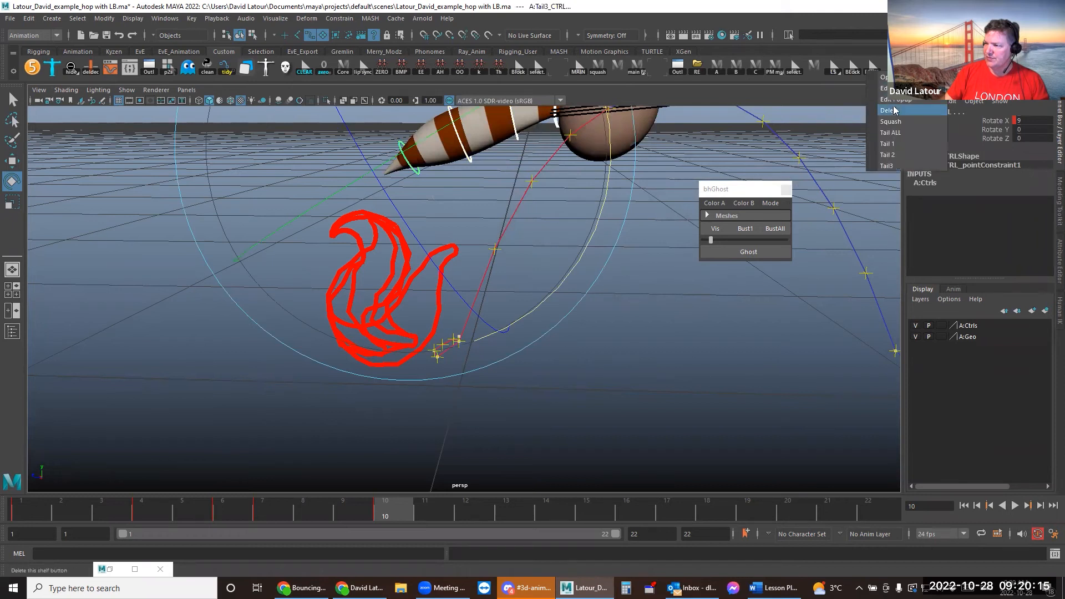
left_click(894, 147)
left_click_drag(521, 302, 636, 281)
key("s")
left_click_drag(665, 377, 607, 418, "alt")
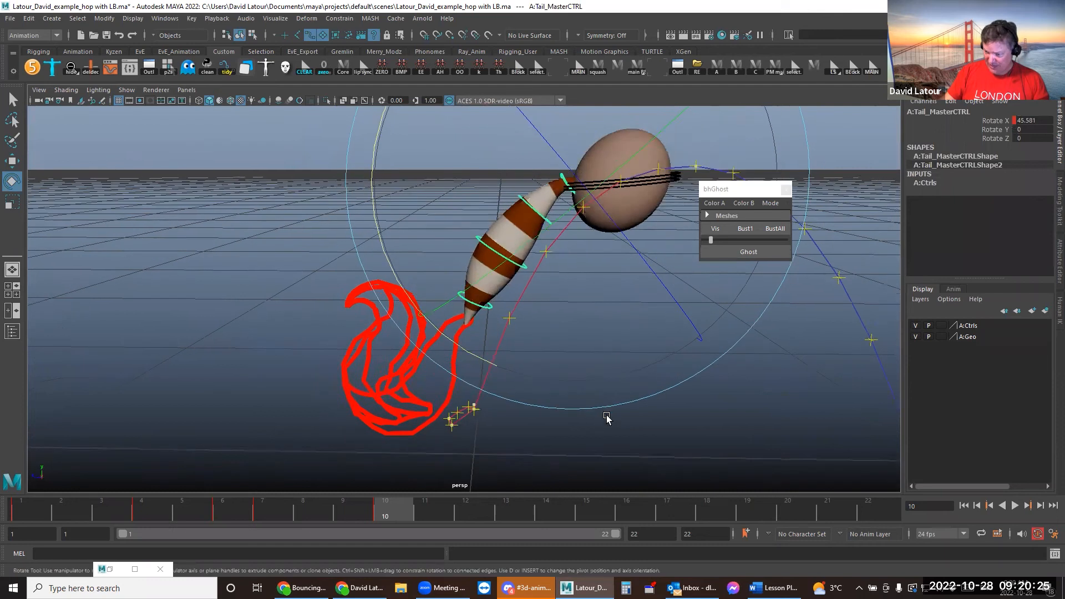
middle_click_drag(606, 416, 601, 382, "alt")
left_click_drag(551, 346, 582, 347)
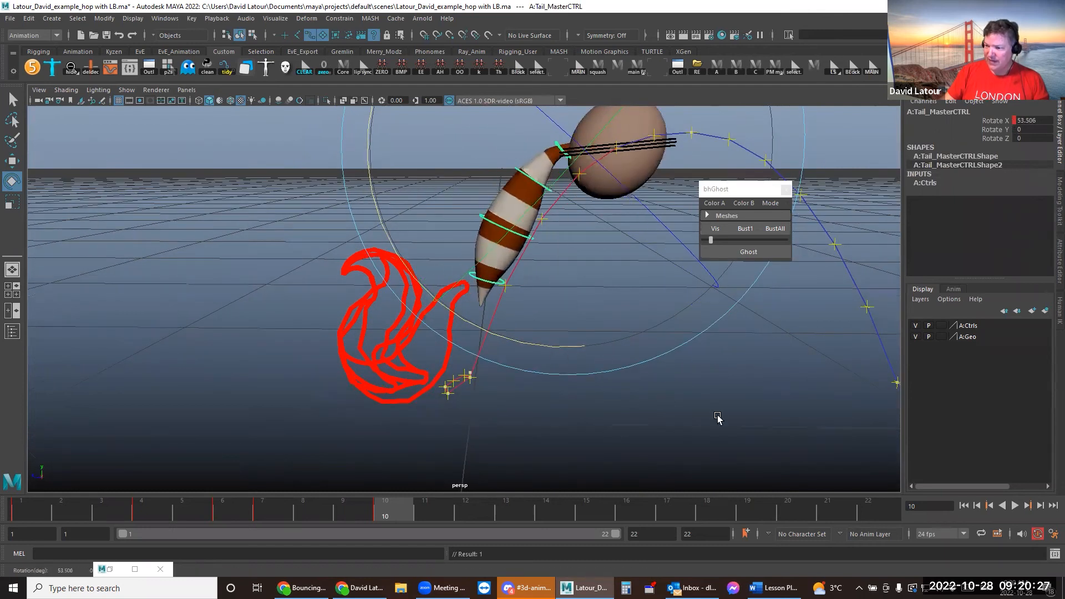
left_click(717, 417)
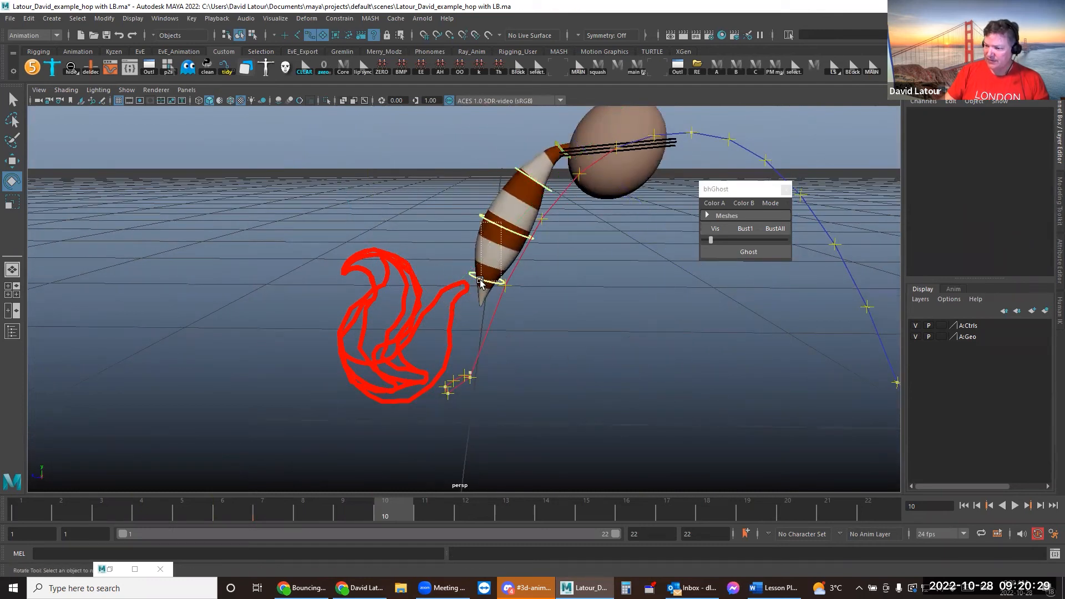
At frame 10, rotate the two outer tail controls to a Rotate X of about -1.9 and create a ghost of the tail
left_click(479, 281)
left_click_drag(679, 241, 689, 278)
left_click(769, 248)
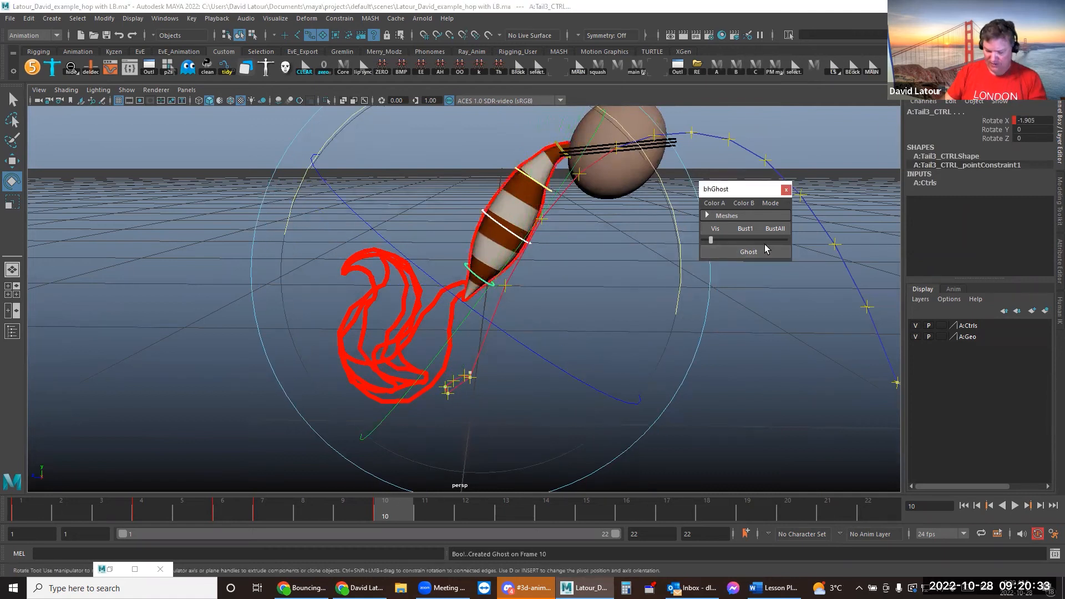
Select all the tail controls and flip between their keyed poses at frames 7 and 10 to compare them
left_click(758, 324)
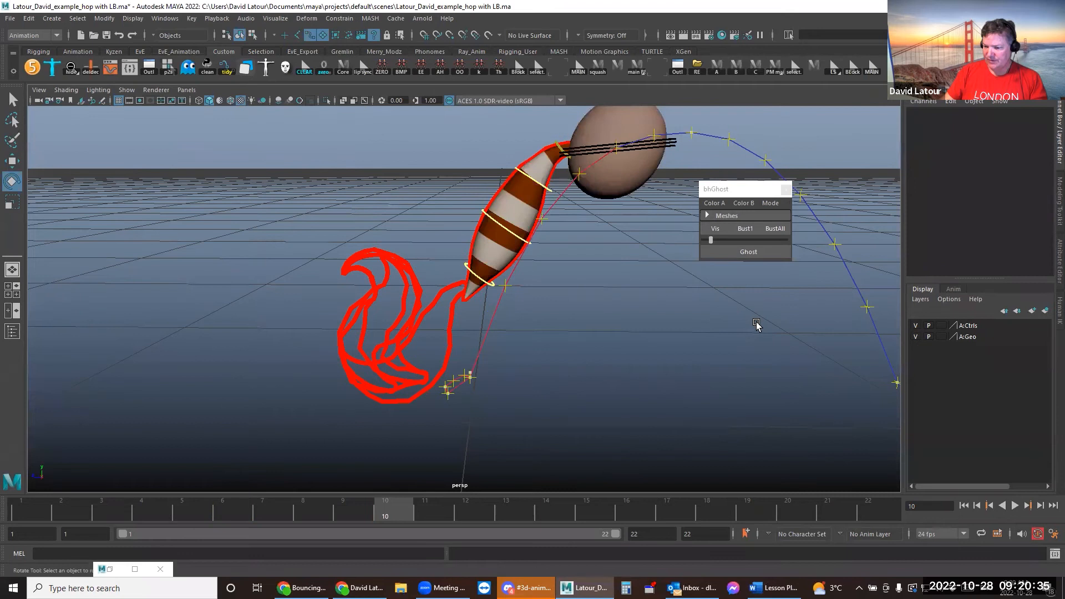
right_click(871, 71)
left_click(885, 135)
key("comma")
key("period")
key("comma")
key("period")
key("comma")
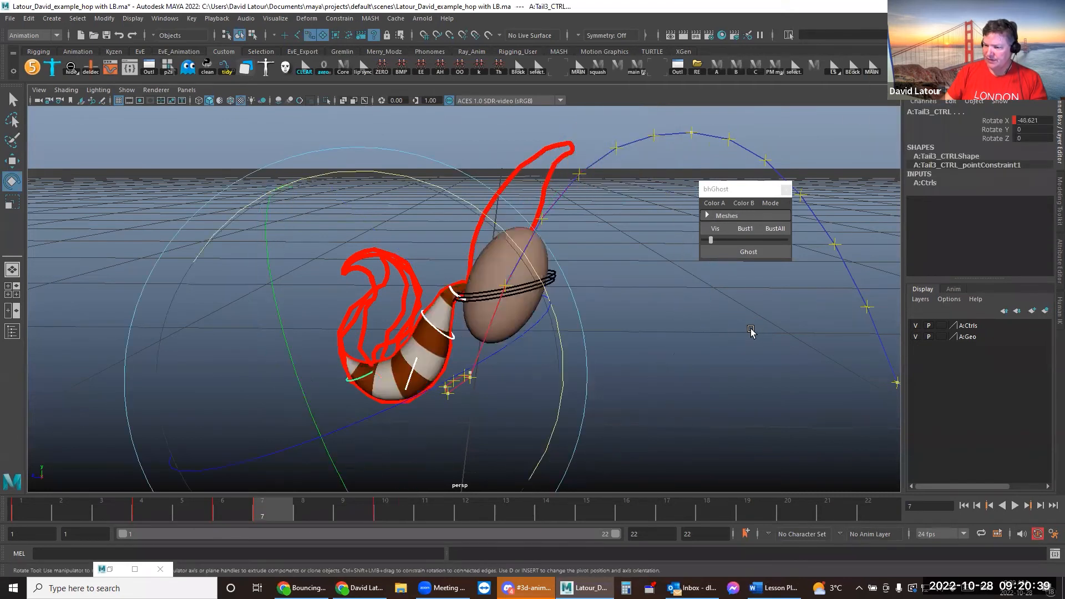
key("period")
At frame 14, set Rotate X of all the tail controls to 0 to straighten the tail
key("alt+period")
key("alt+period")
key("alt+period")
key("alt+period")
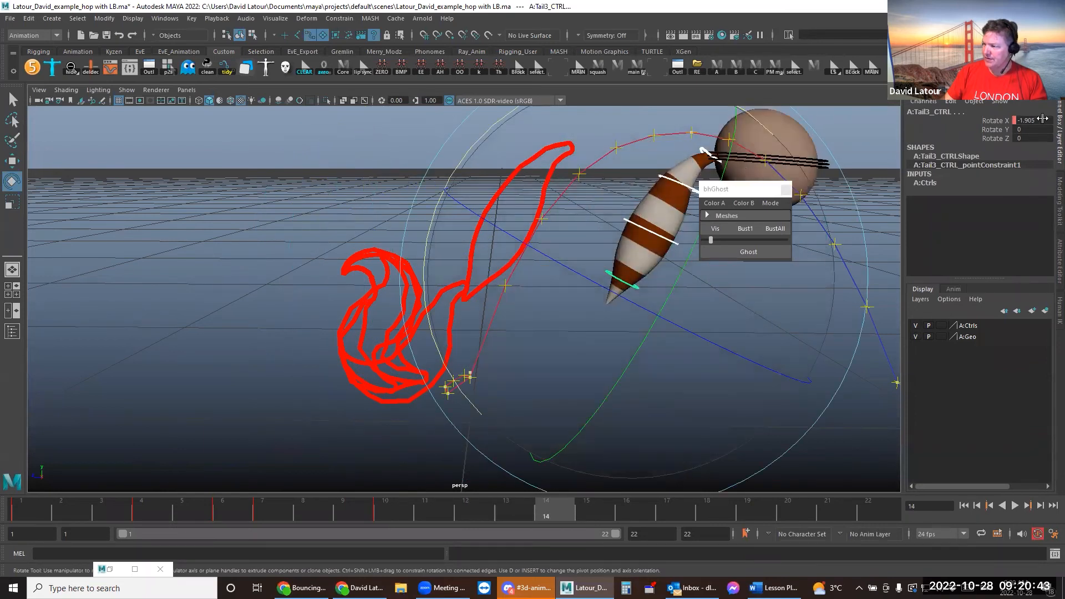
type("0")
key("Return")
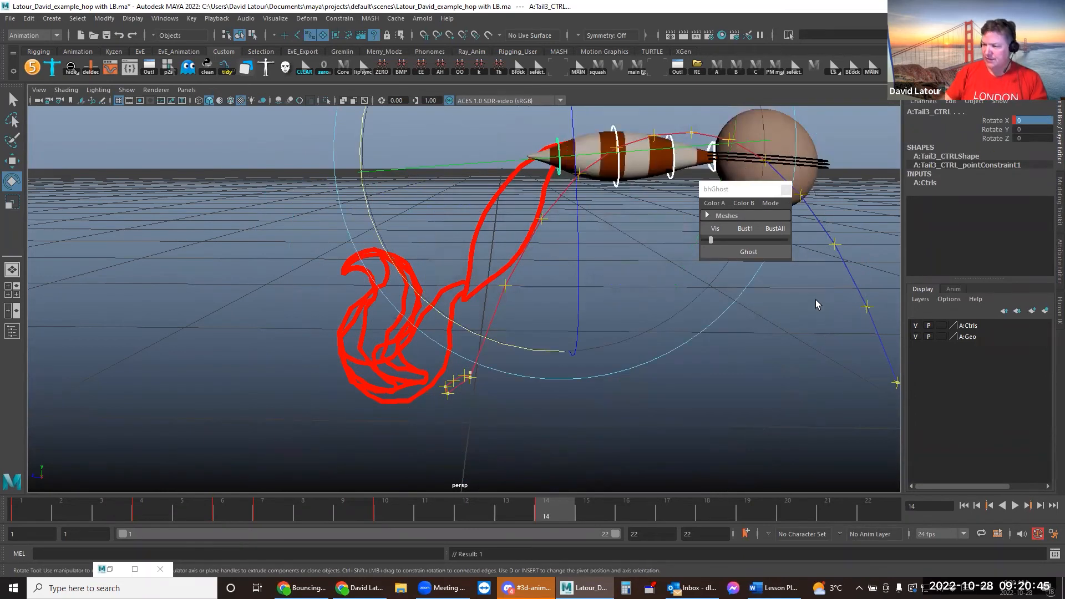
At frame 14, rotate the tail's master control to swing the straight tail upward behind the ball
left_click(817, 304)
left_click(712, 146)
left_click_drag(535, 206, 558, 116)
left_click(565, 362)
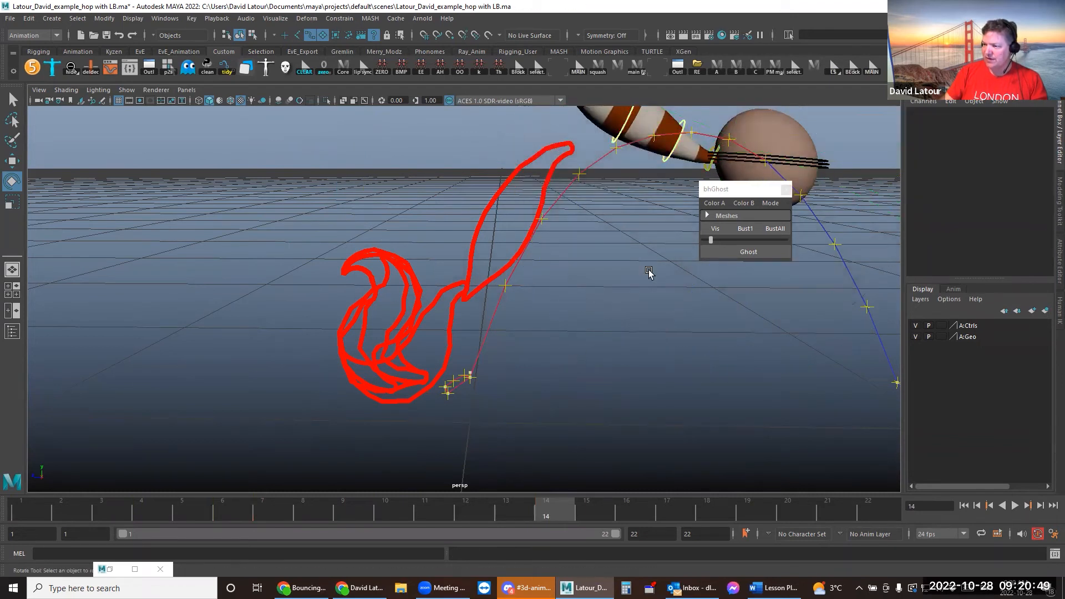
middle_click_drag(632, 267, 571, 346, "alt")
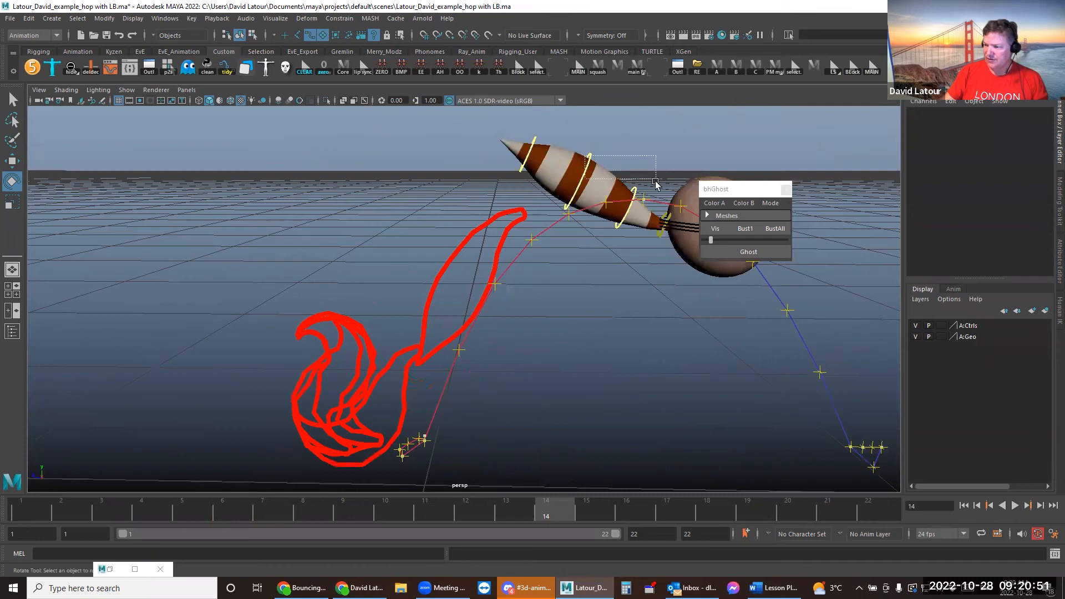
At frame 14, bend the three outer tail controls to a Rotate X of about 24.5 and compare the pose with frame 10
left_click_drag(657, 188, 658, 188)
left_click_drag(392, 222, 430, 300)
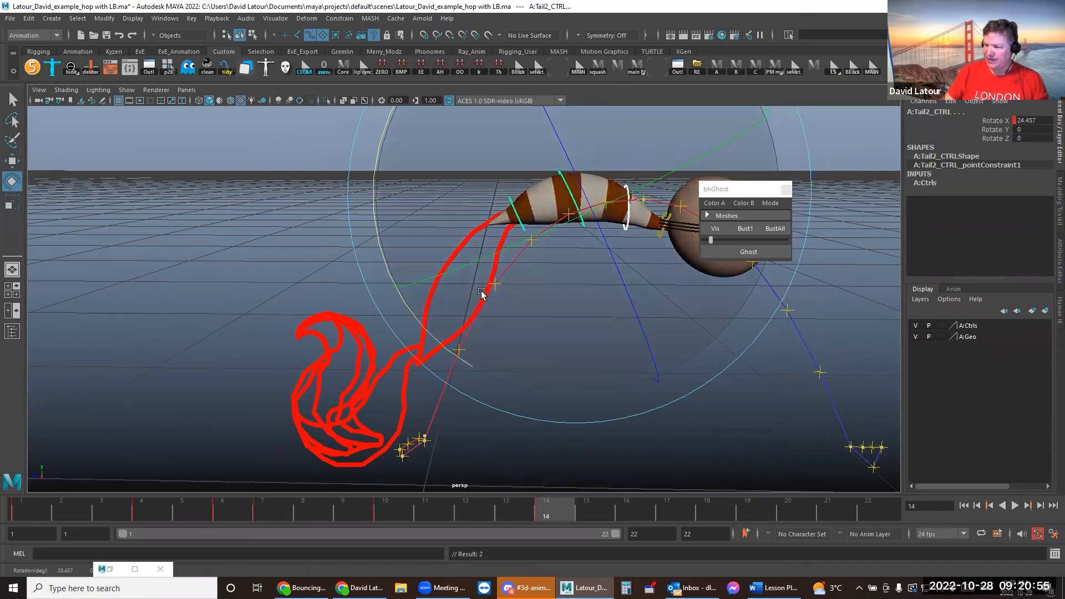
key("comma")
key("period")
key("comma")
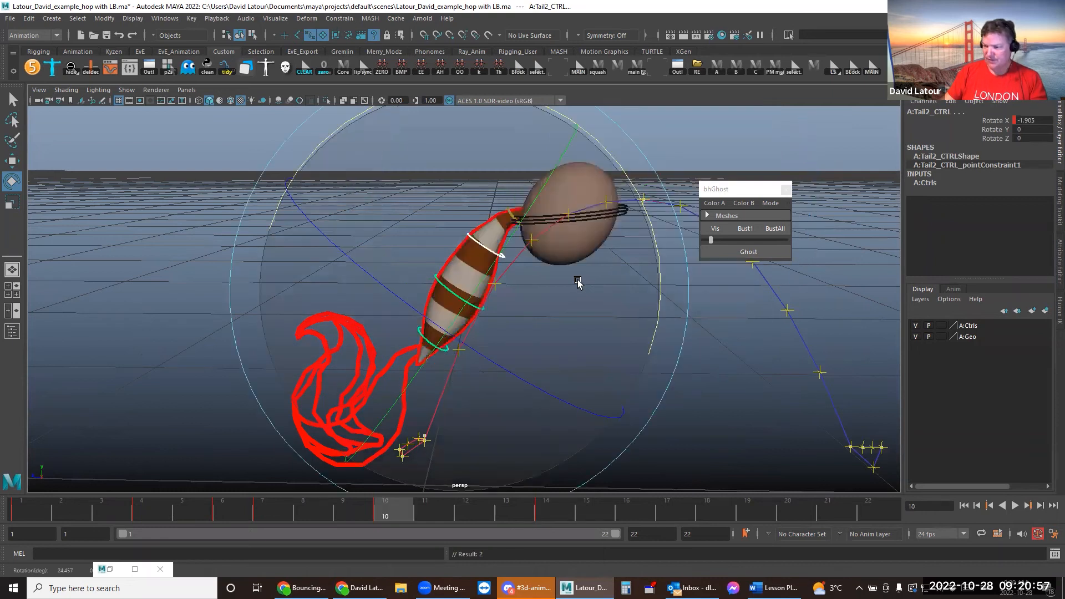
key("period")
key("comma")
key("period")
left_click(771, 388)
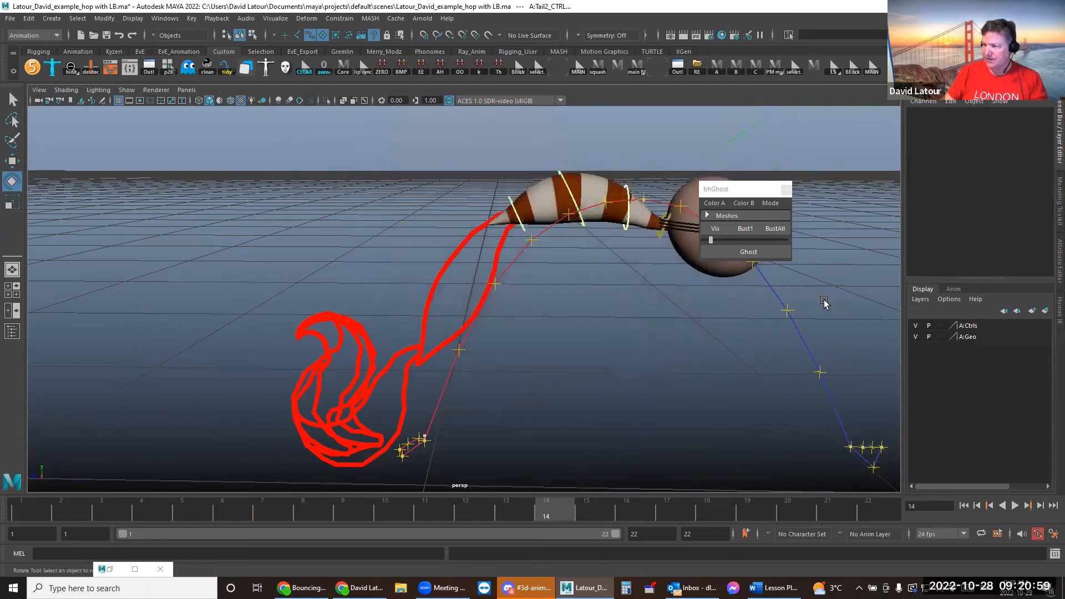
Select all the tail controls and create a ghost outline of the tail's pose at frame 14
left_click(872, 71)
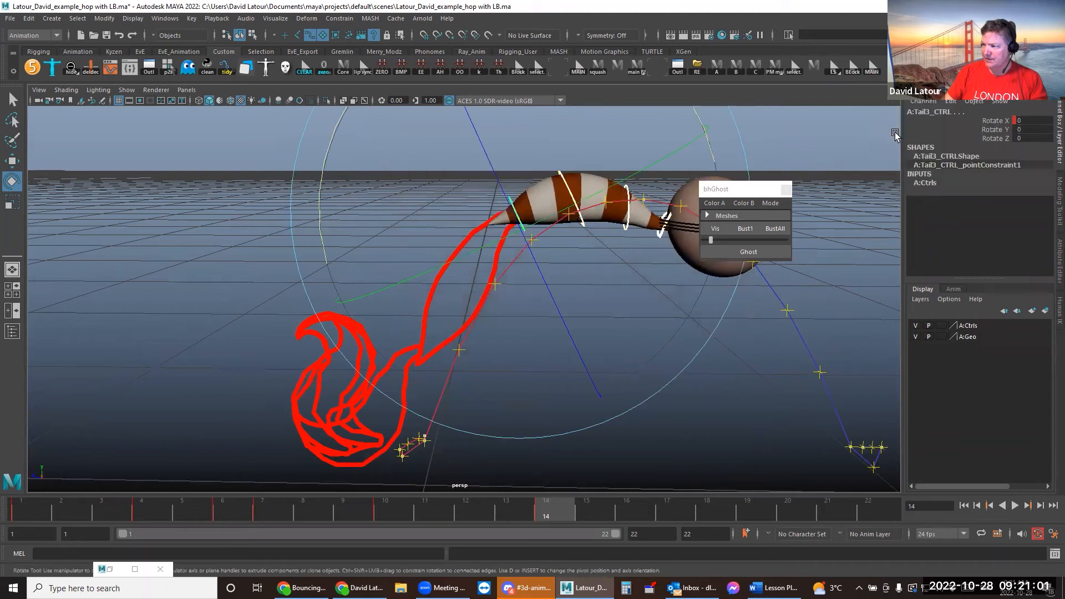
left_click(388, 511)
left_click(554, 513)
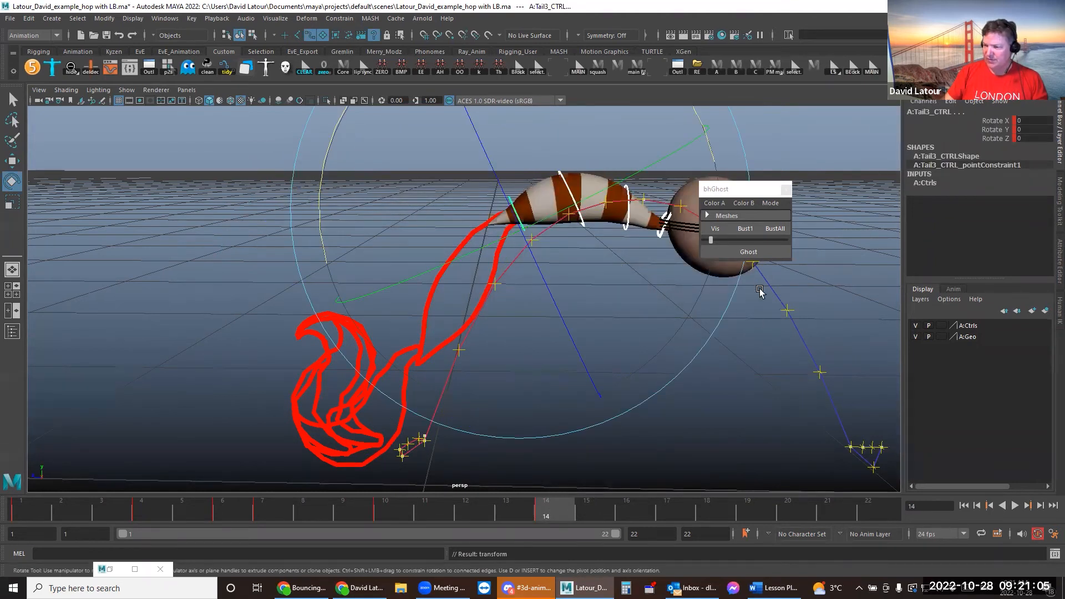
left_click(760, 255)
middle_click_drag(712, 414, 599, 387, "alt")
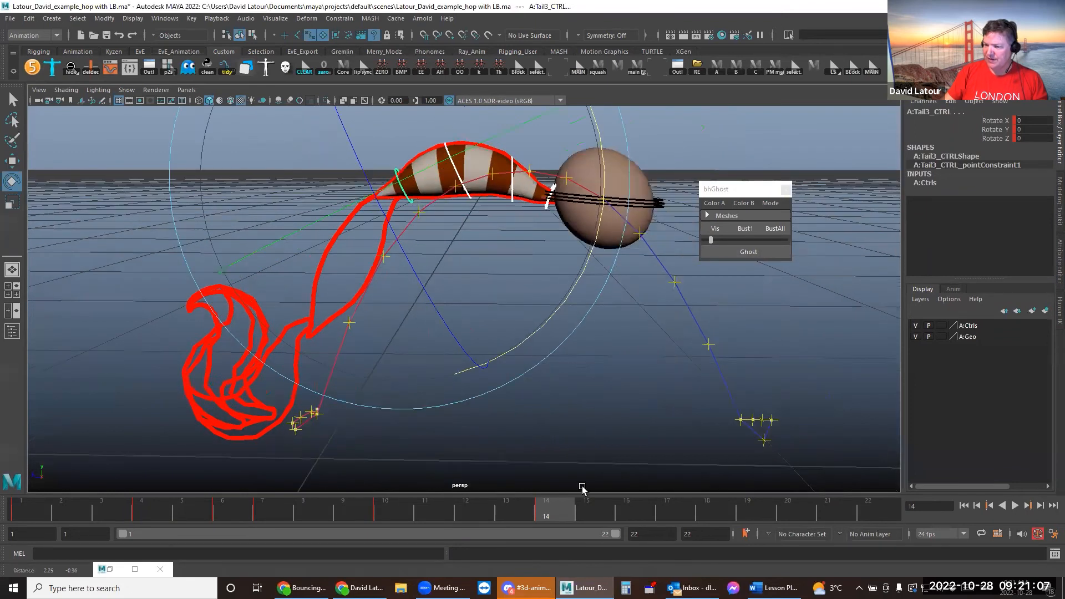
At frame 17, select all the tail controls and set their Rotate X, Y and Z to 0
left_click_drag(580, 508, 668, 519)
left_click(856, 269)
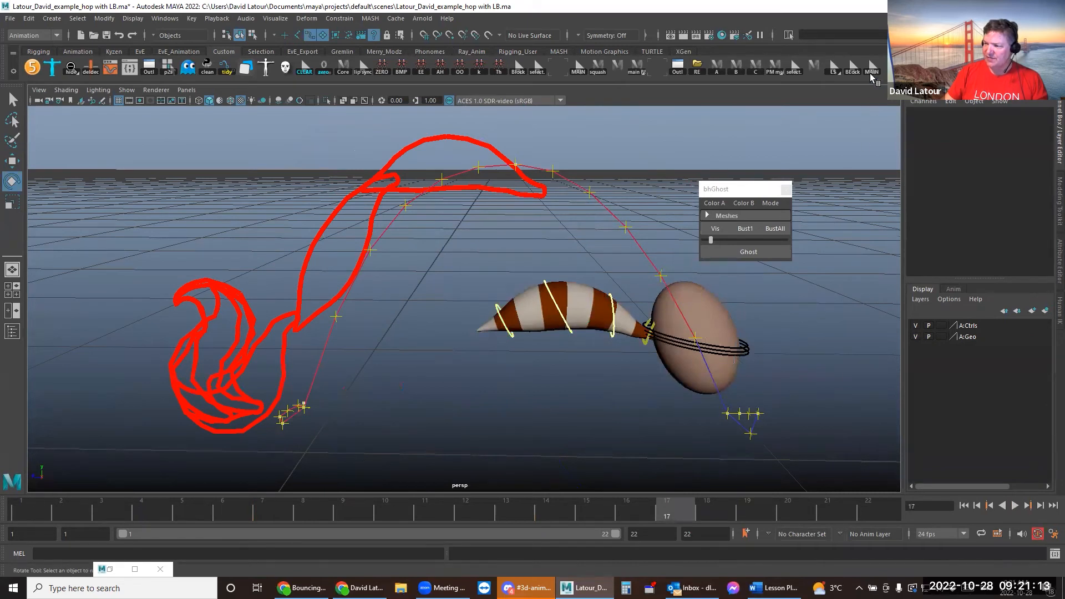
right_click(870, 73)
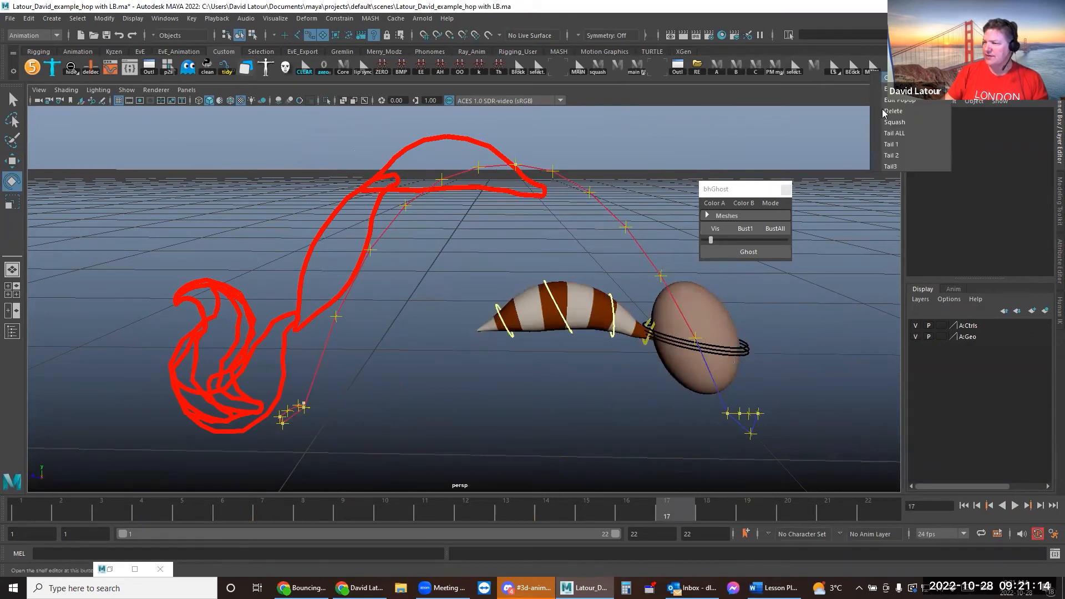
left_click(890, 139)
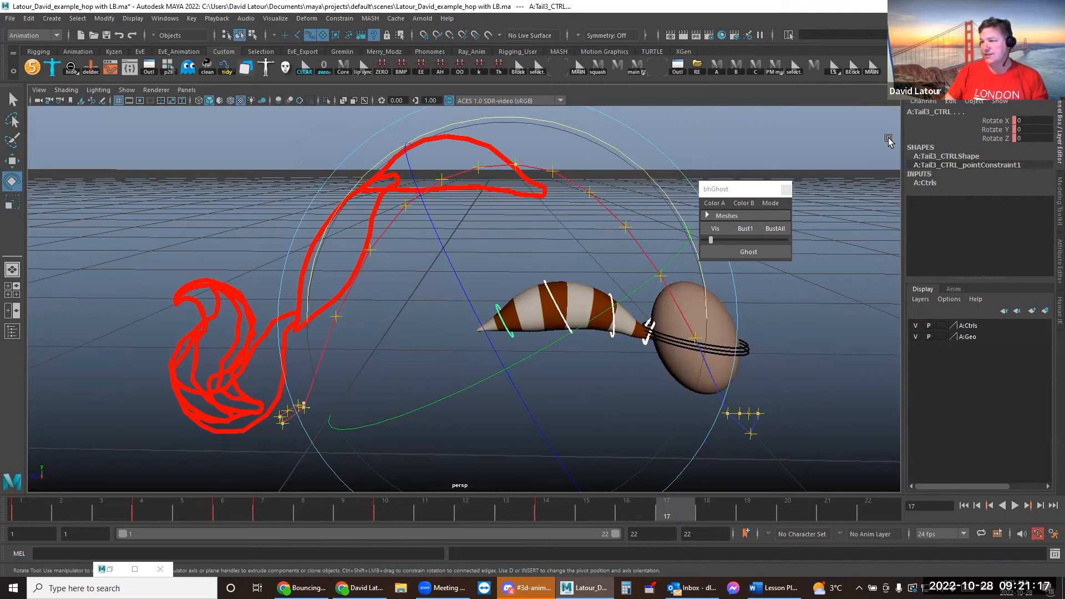
left_click(1038, 120)
type("0")
key("Return")
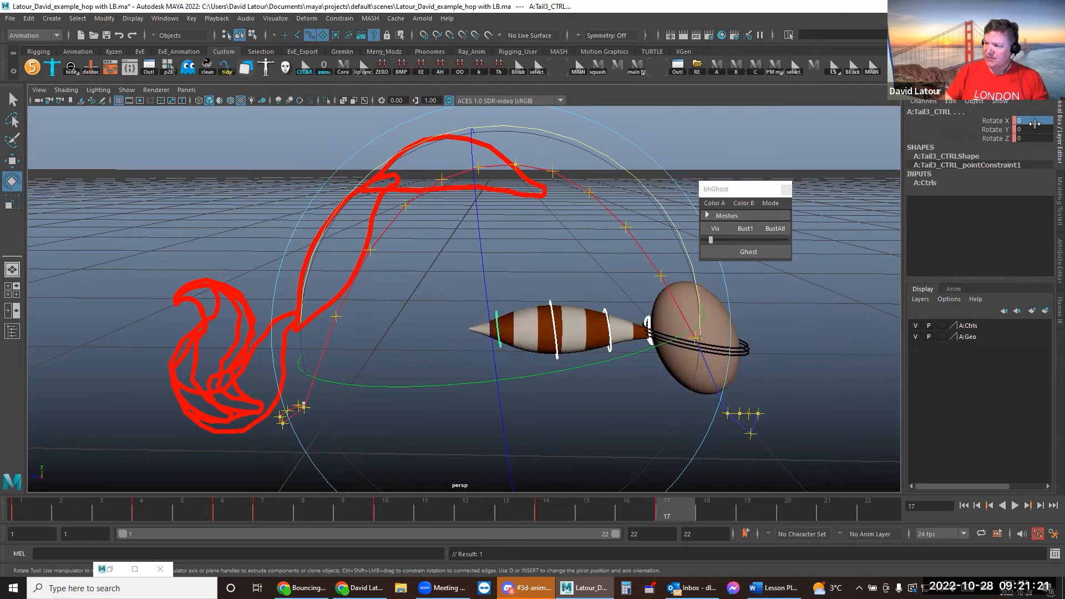
key("Return")
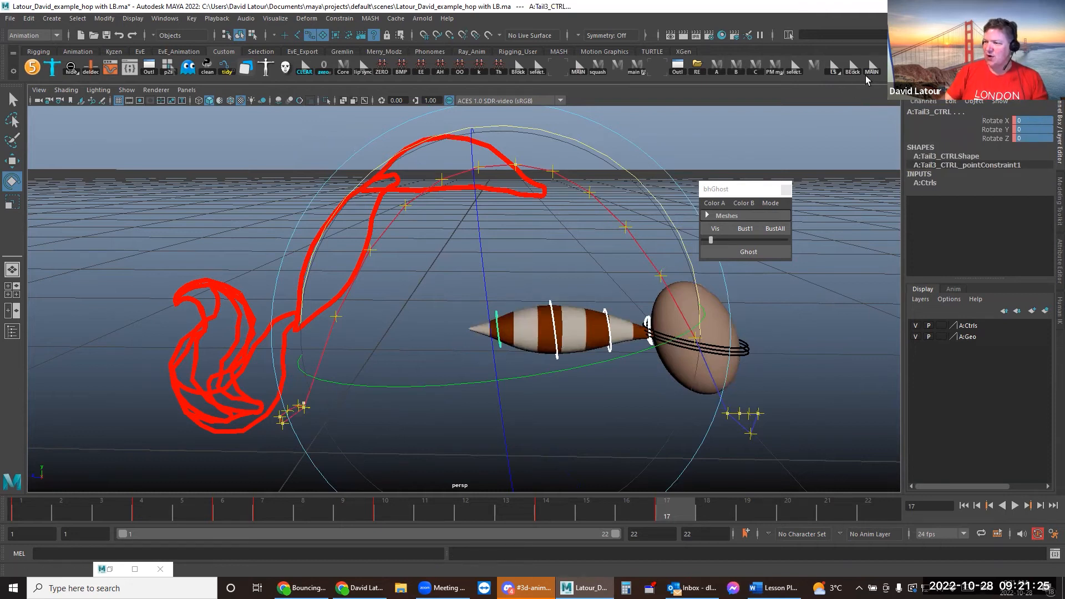
Save the zeroed tail pose as a shelf button labelled "zero" and copy its MEL command
left_click(168, 67)
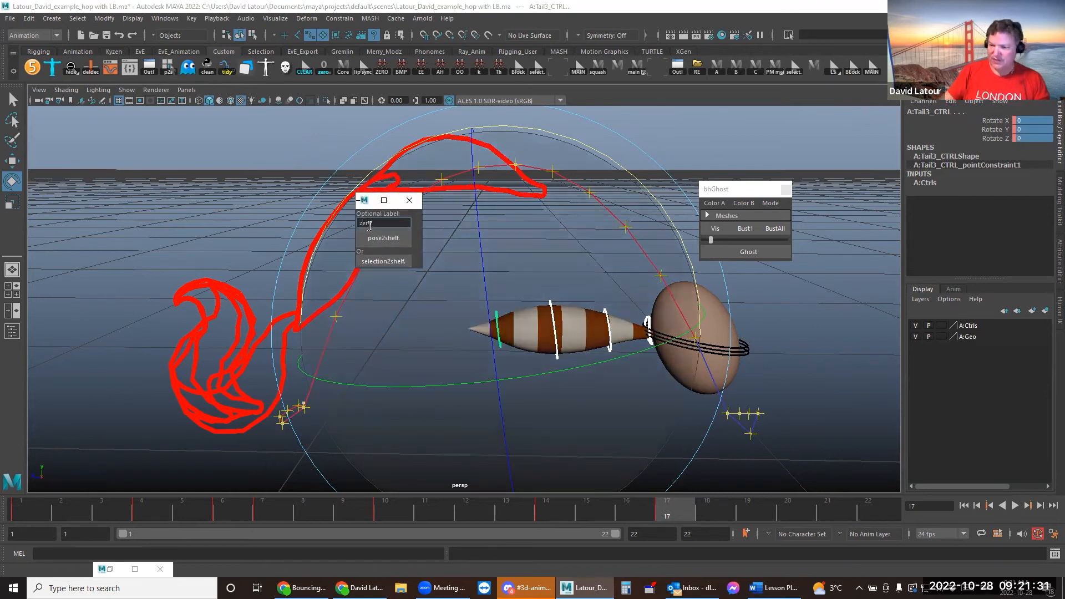
right_click(883, 72)
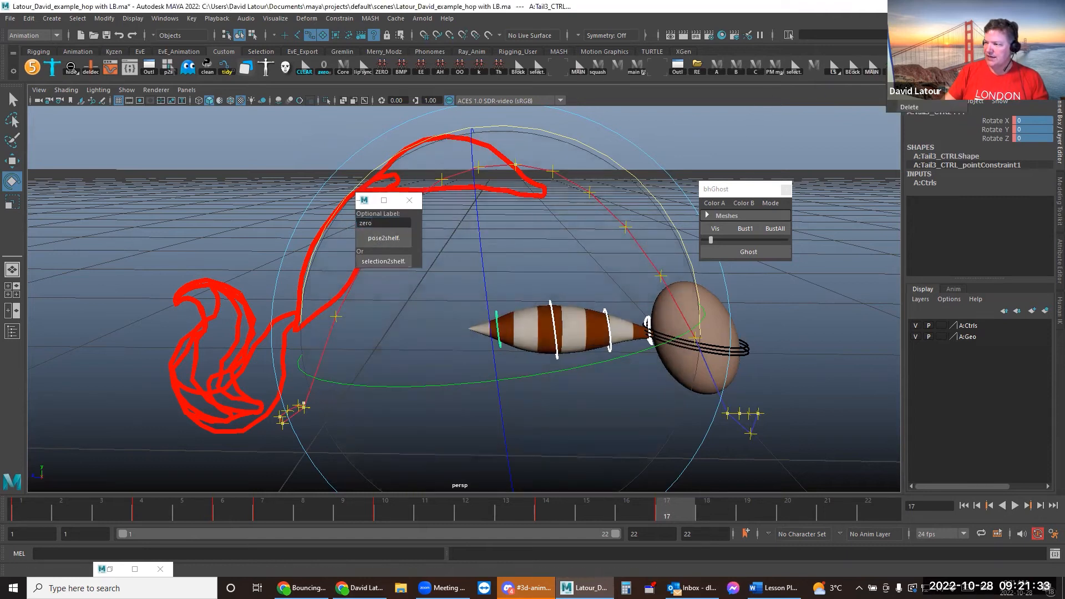
left_click(903, 86)
left_click_drag(491, 263, 281, 166)
key("ctrl+c")
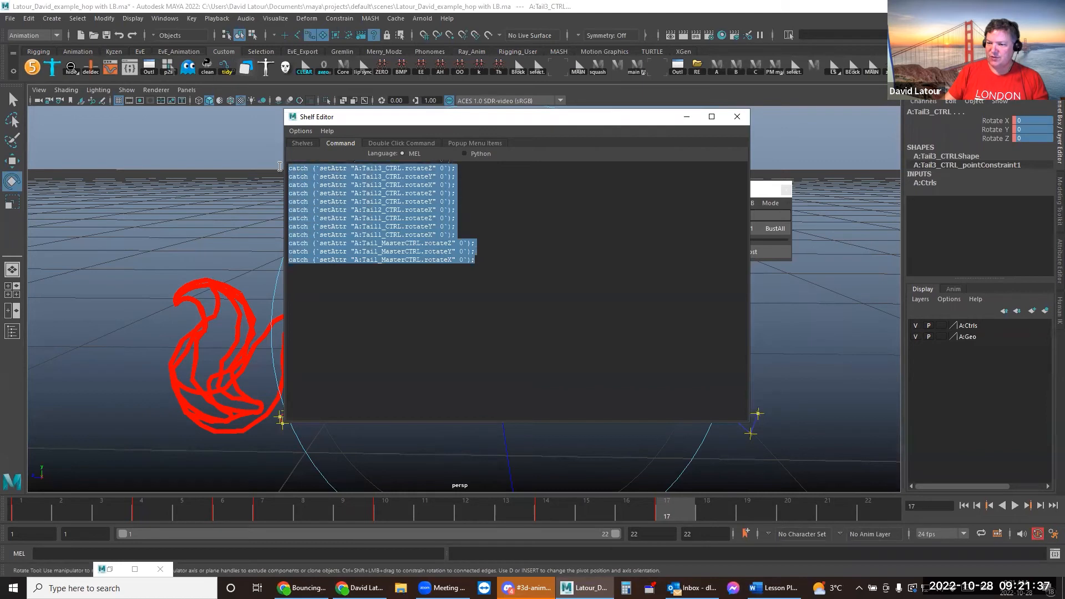
Add a popup item named "Tail ZERO" above Tail ALL in the MAIN shelf button's menu items
right_click(871, 74)
left_click(885, 99)
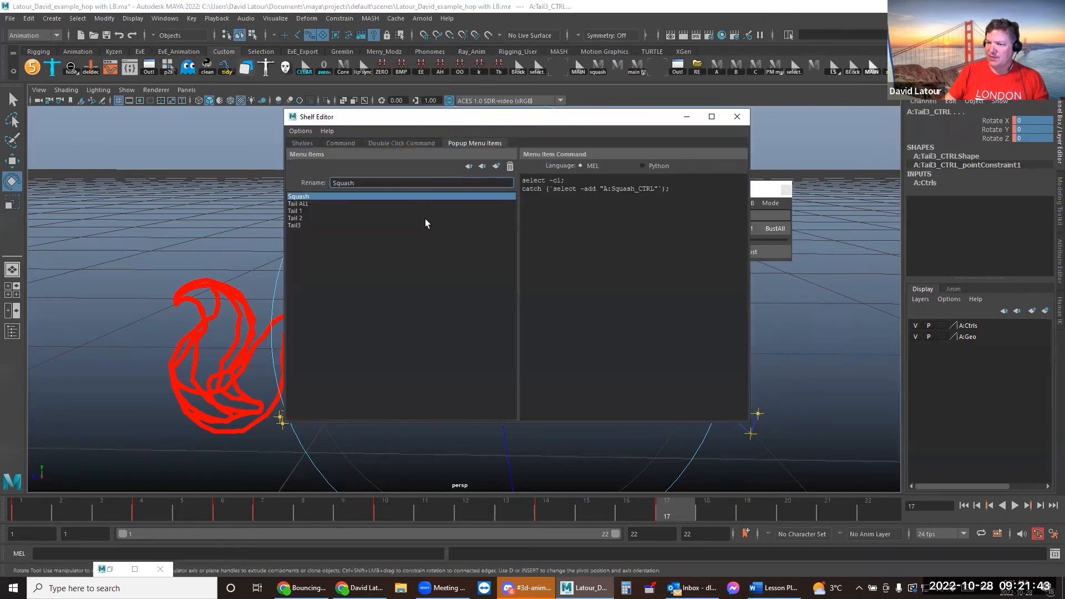
left_click(311, 205)
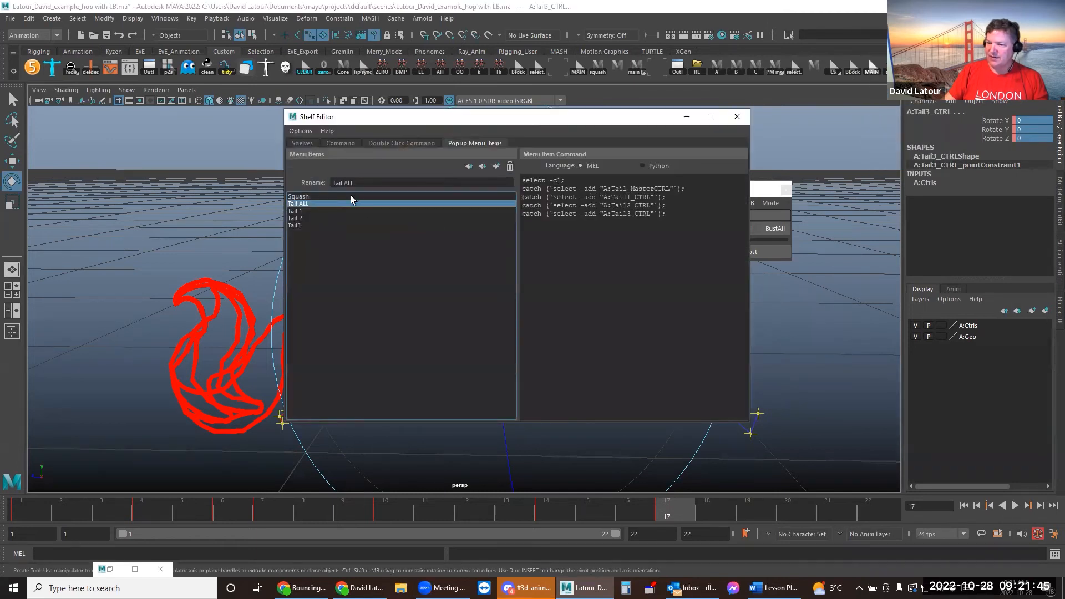
left_click(496, 166)
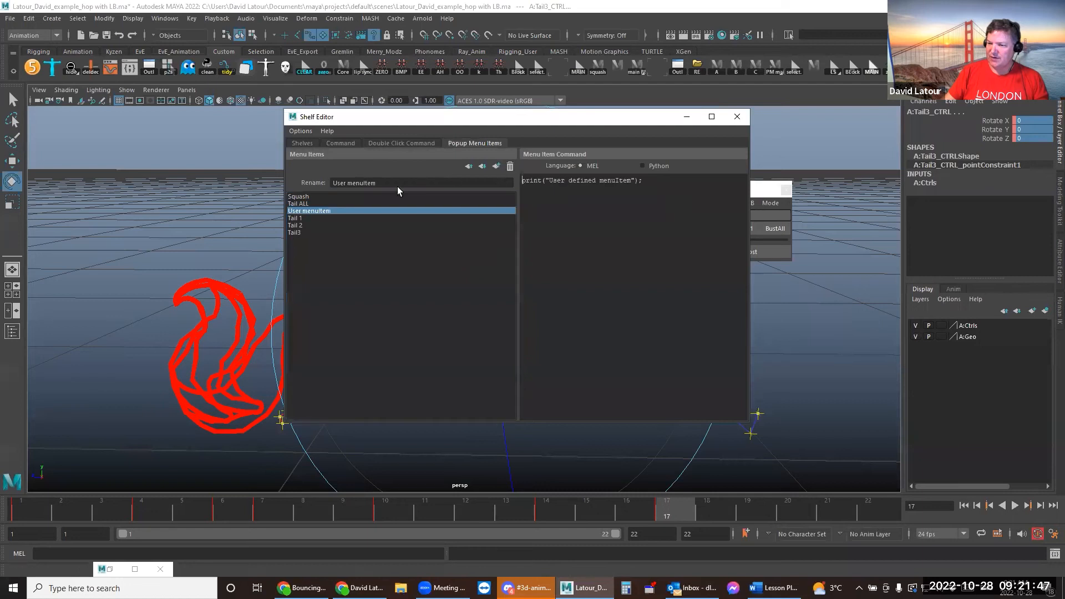
left_click(468, 167)
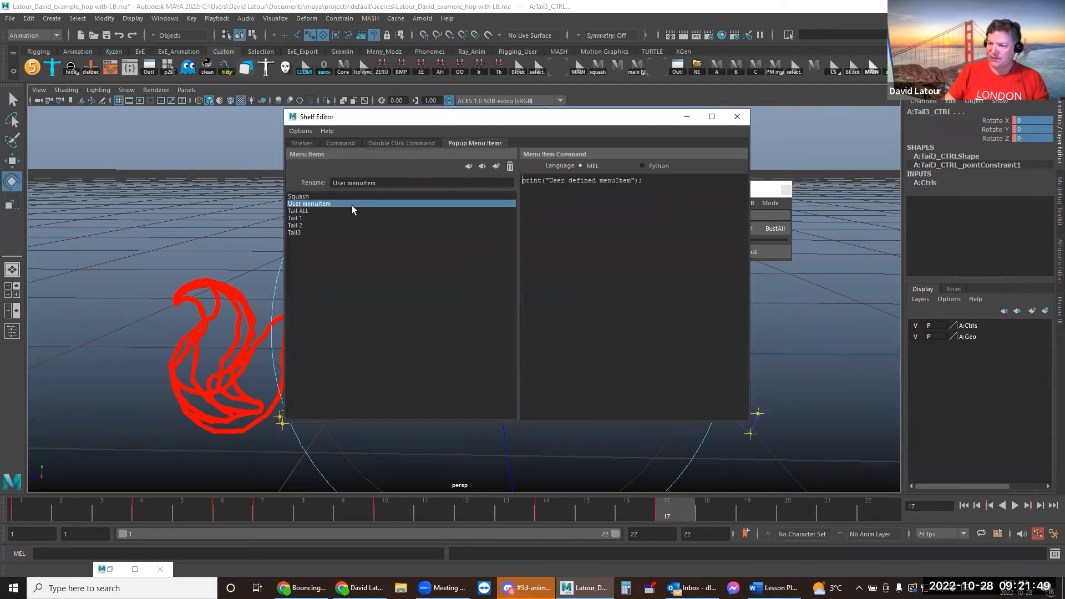
left_click_drag(382, 184, 305, 172)
type("T")
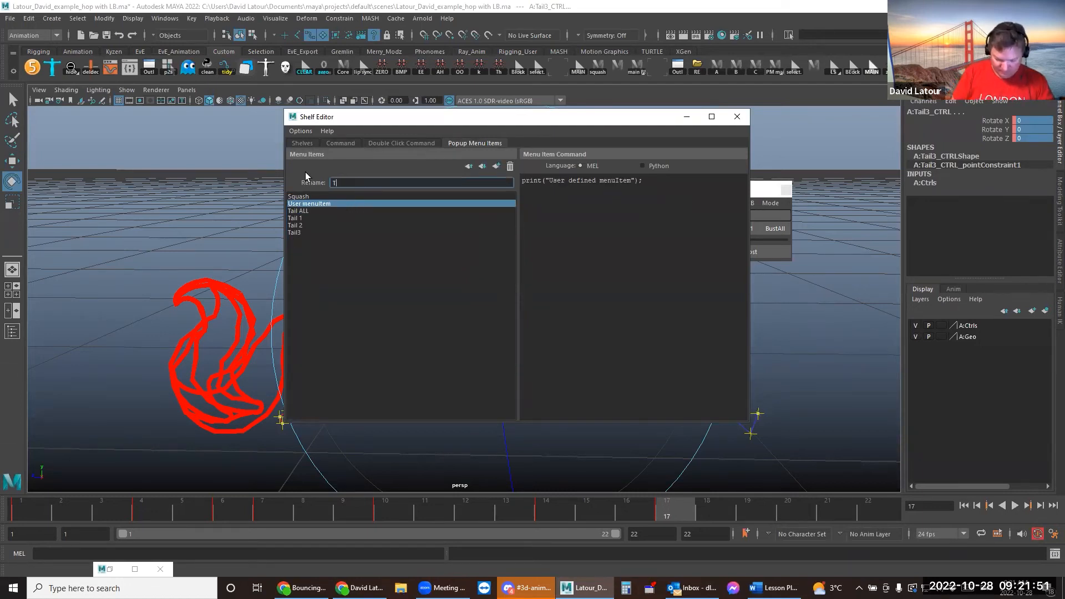
type("ail ZERO")
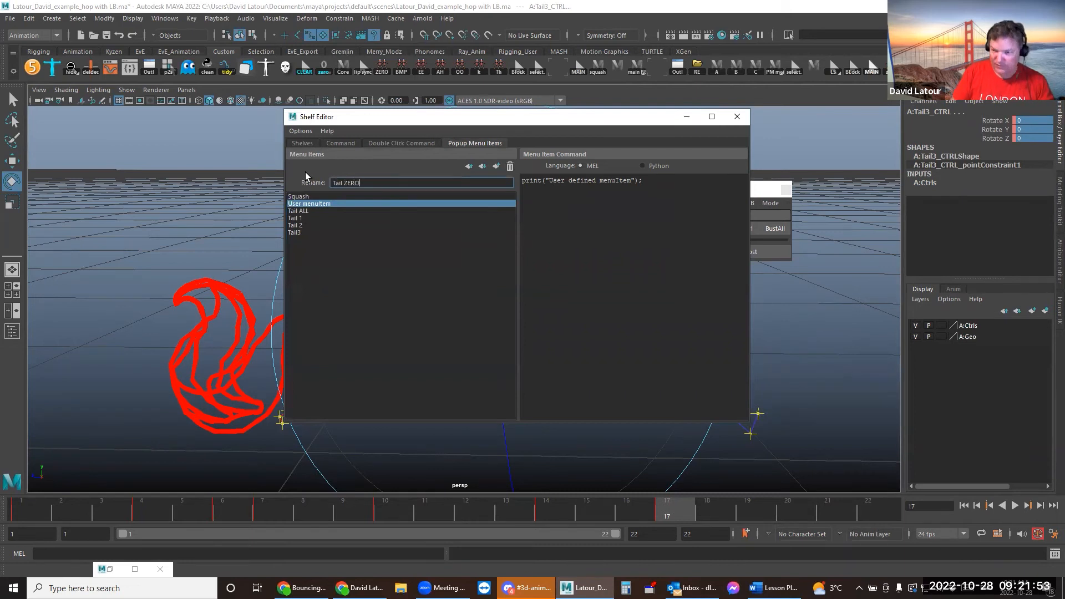
key("Return")
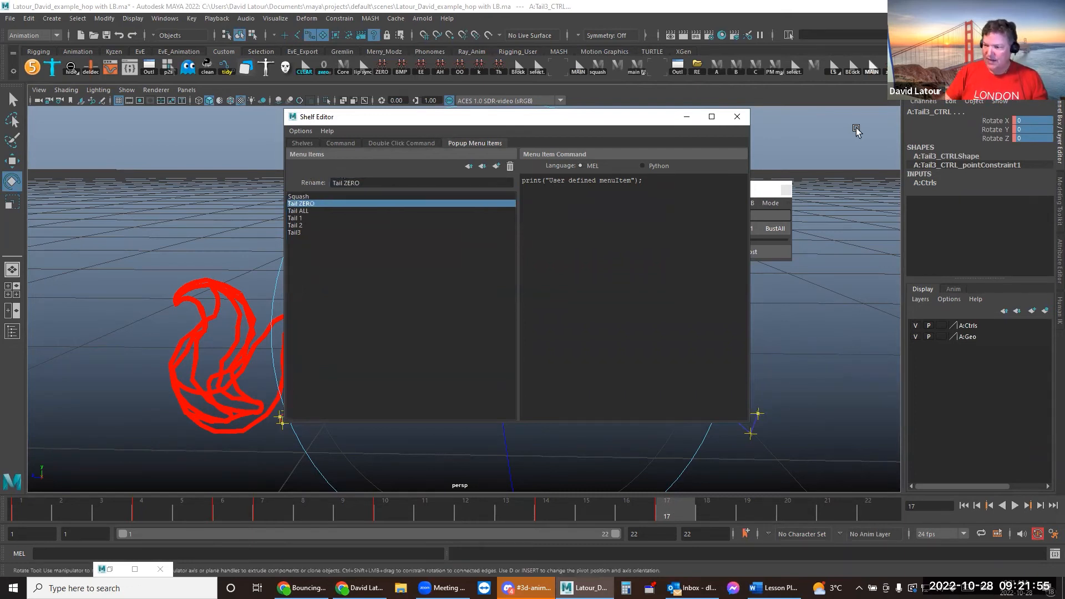
left_click(737, 117)
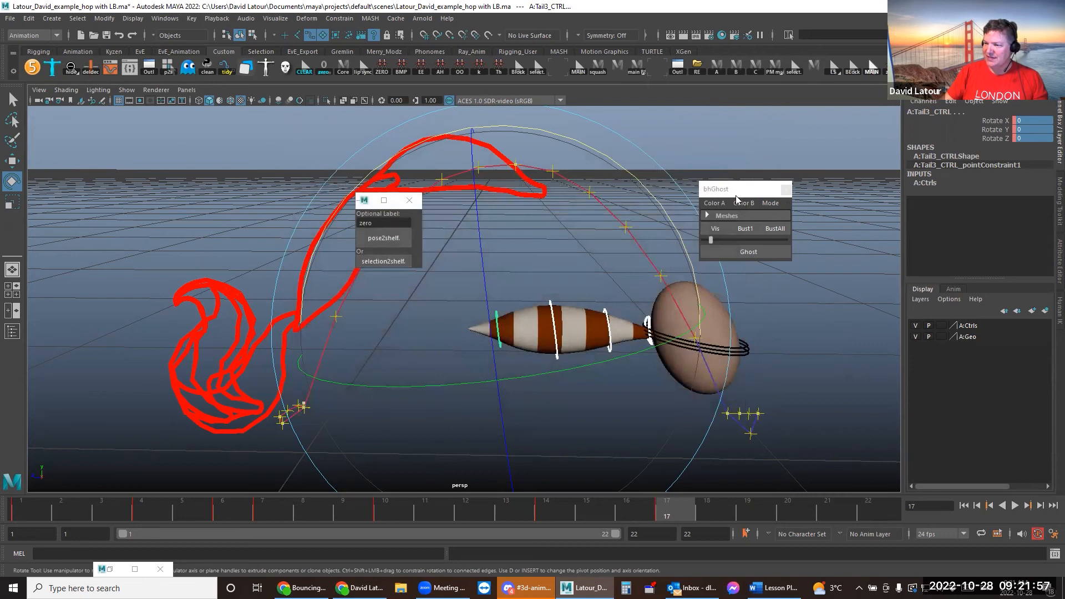
Delete the tail controls' key at frame 17 and try the Tail ZERO item of the MAIN shelf button
right_click(664, 509)
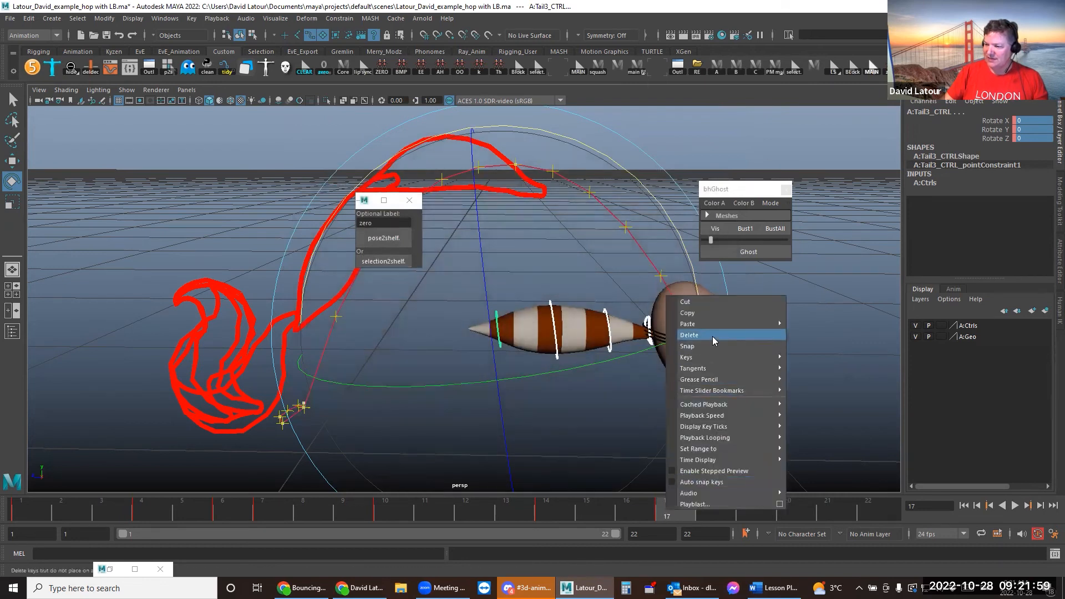
left_click(712, 335)
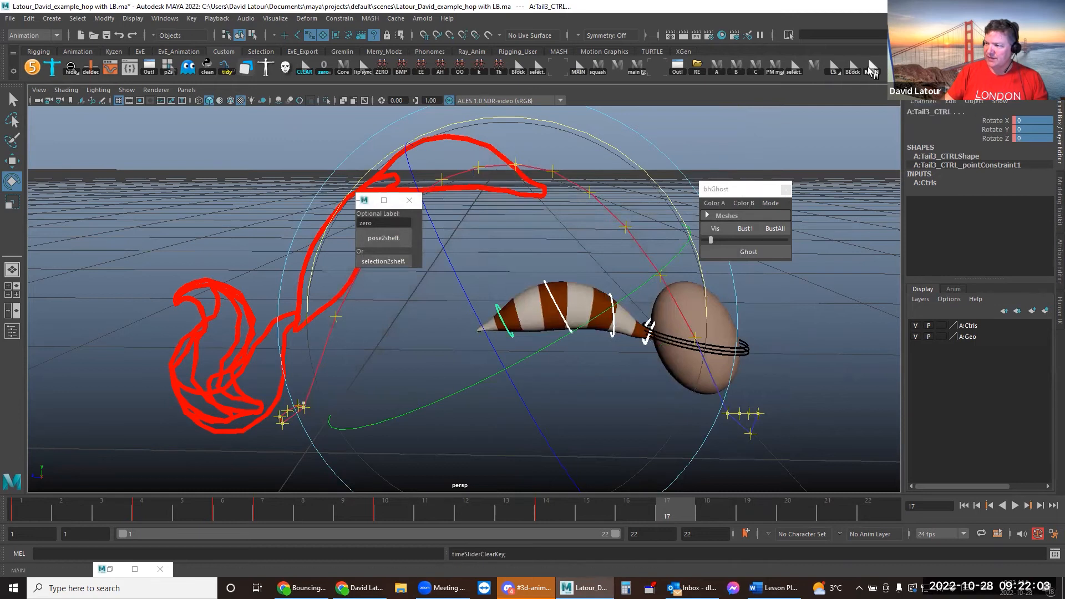
right_click(872, 70)
left_click(891, 129)
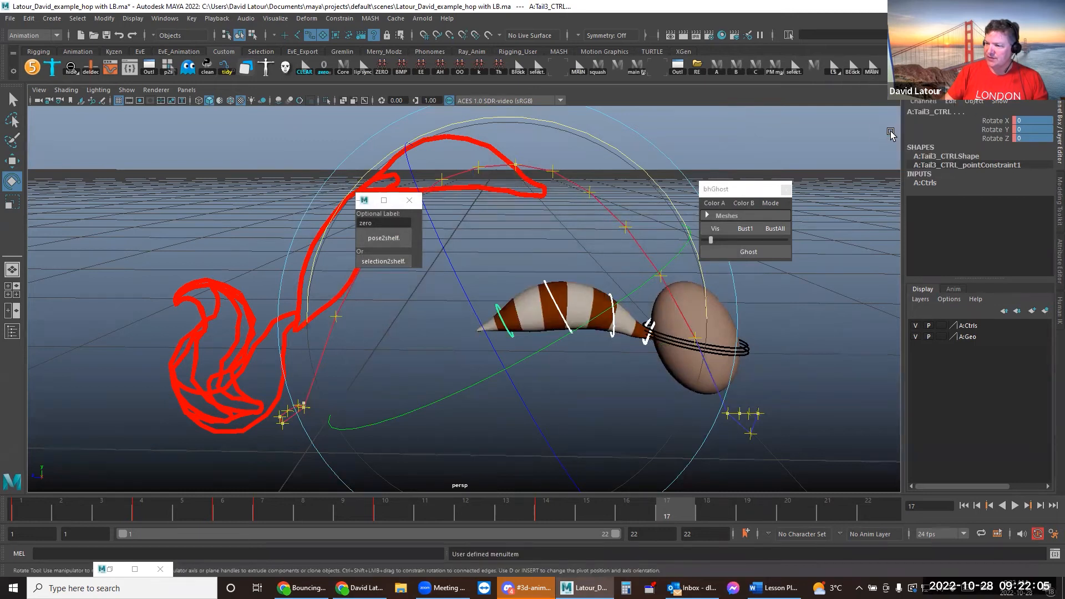
right_click(872, 70)
left_click(892, 133)
left_click(857, 149)
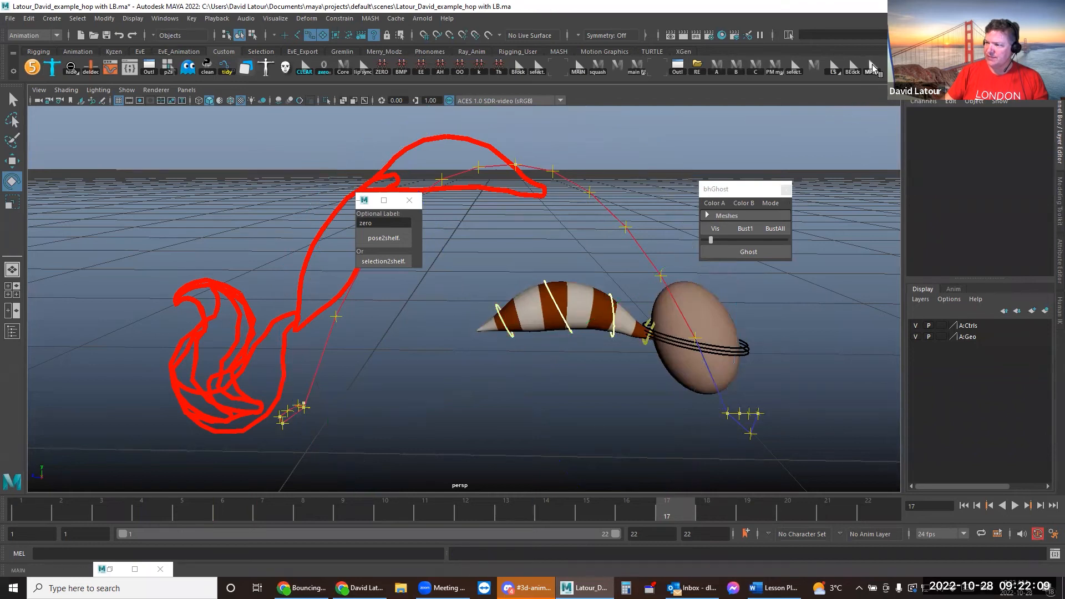
Replace the Tail ZERO item's placeholder command with the copied MEL zeroing commands and save the shelf
right_click(871, 66)
left_click(880, 100)
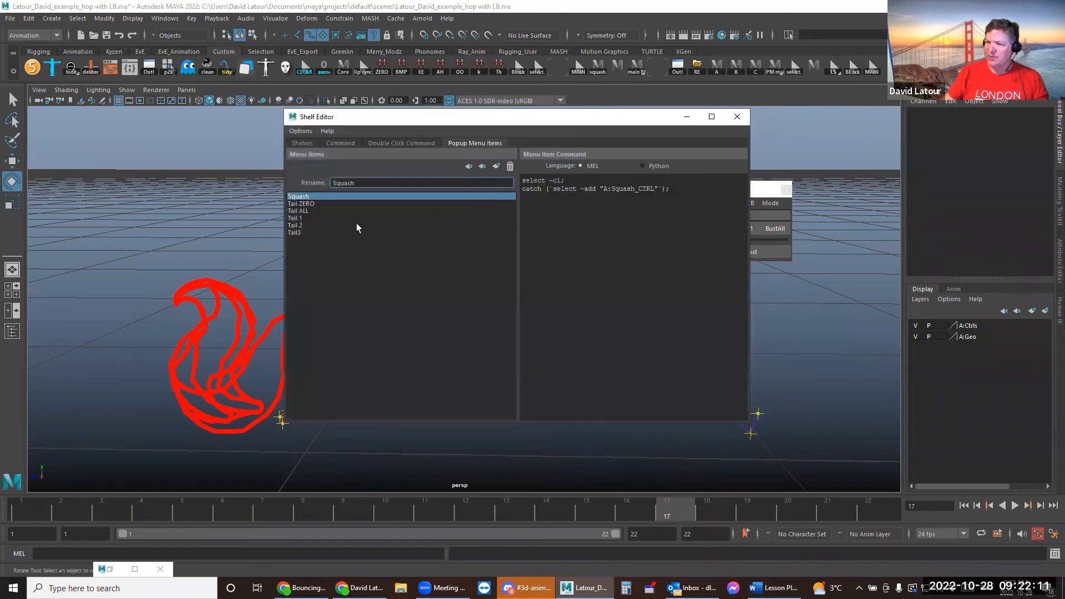
left_click(311, 205)
left_click_drag(643, 181, 470, 172)
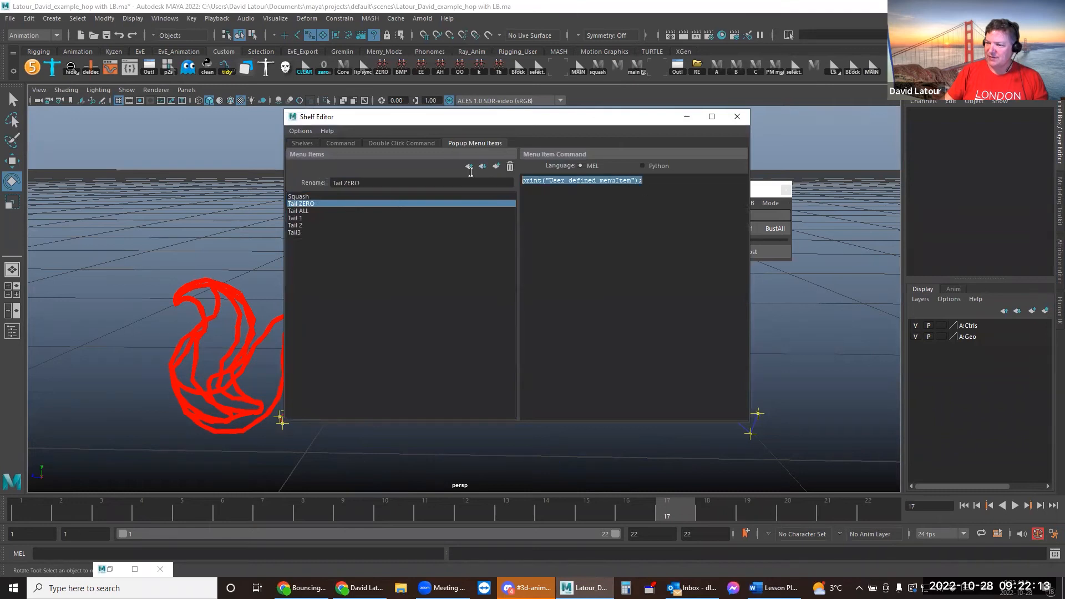
key("ctrl+v")
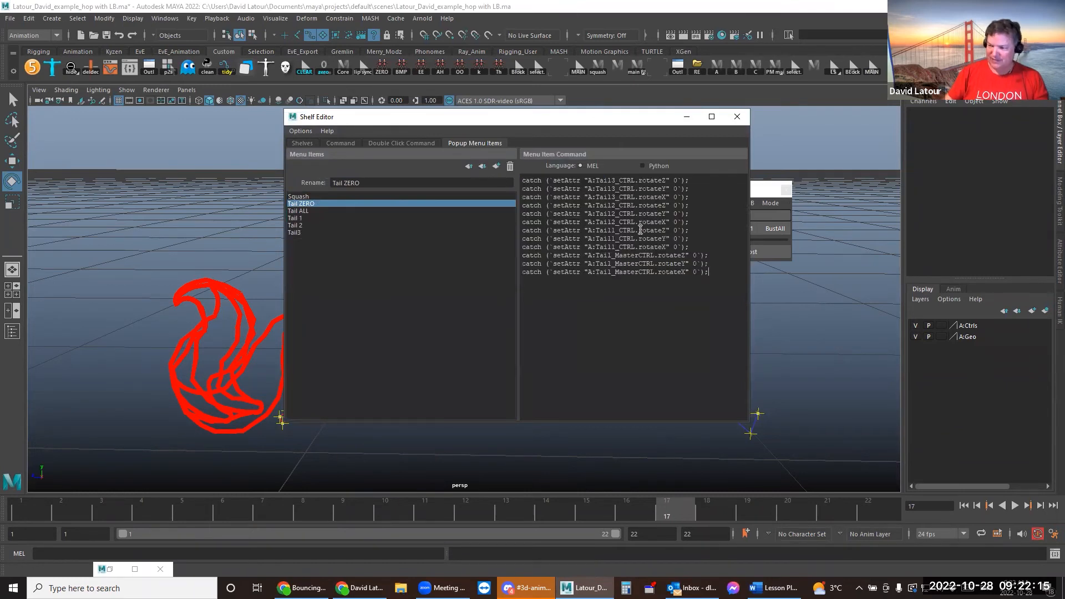
left_click(304, 145)
left_click(383, 412)
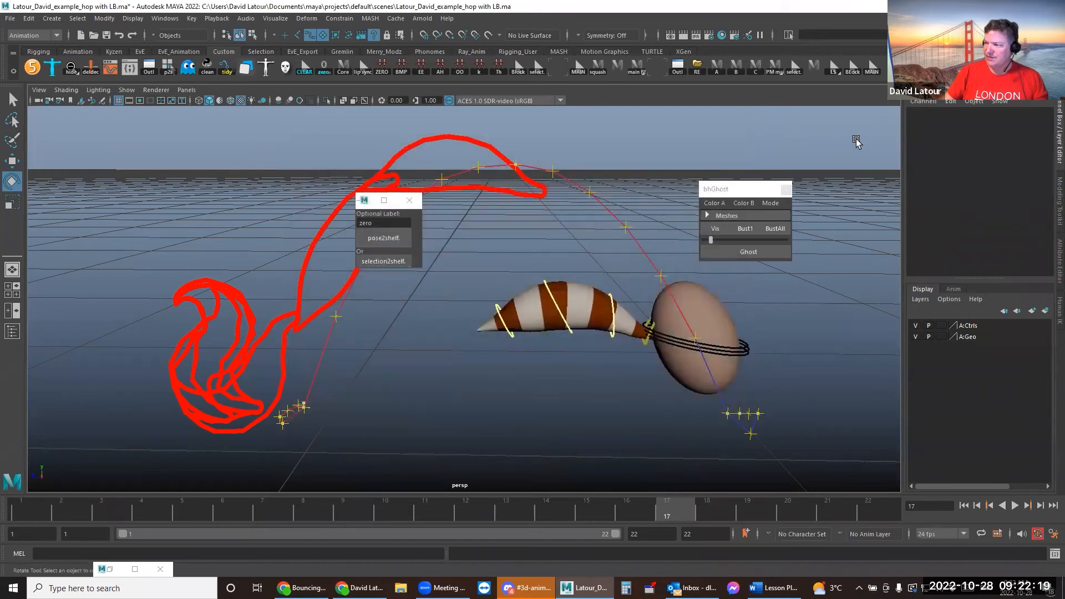
At frame 17, apply Tail ZERO and rotate the tail's master control to swing the straight tail upward behind the ball
right_click(873, 69)
left_click(903, 131)
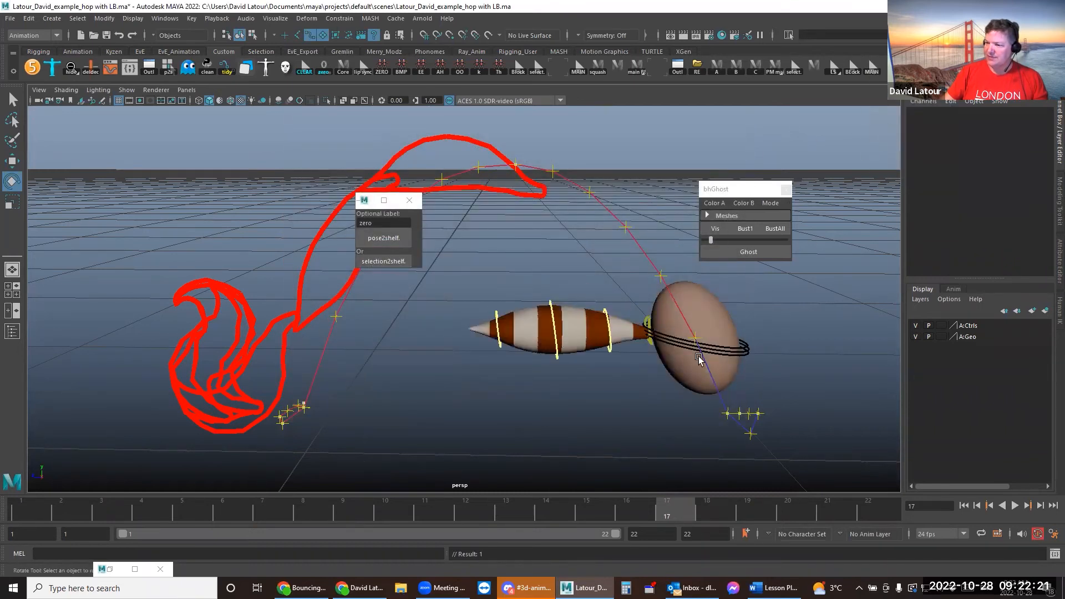
left_click(647, 320)
left_click_drag(793, 183, 879, 275)
left_click(534, 319)
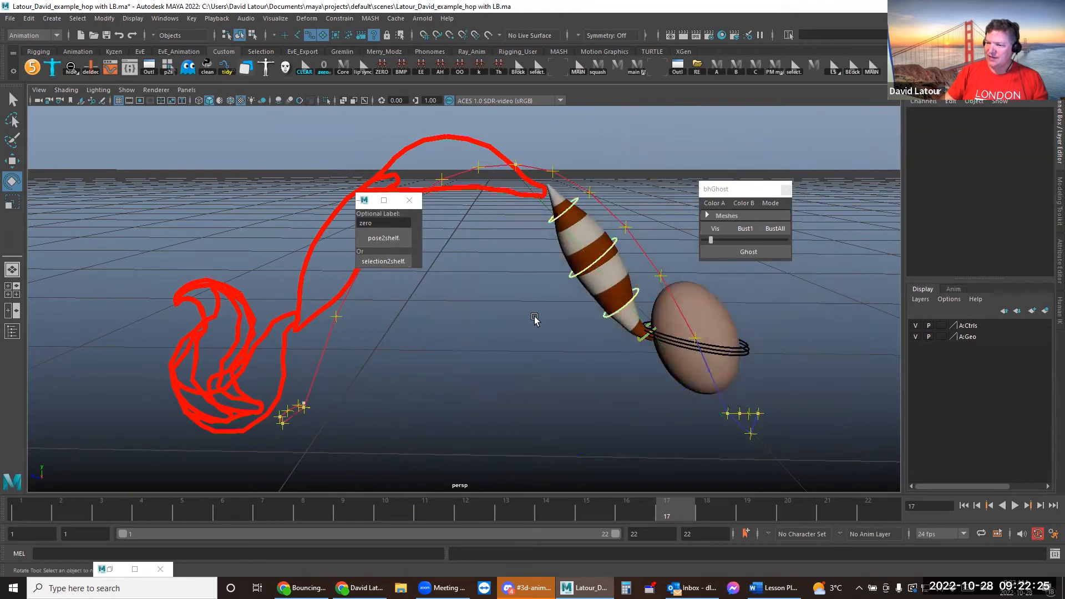
At frame 17, rotate the two outermost tail controls to a Rotate X of about 9.3 and tilt the first tail control further upward
left_click(597, 285)
left_click_drag(388, 294, 382, 399)
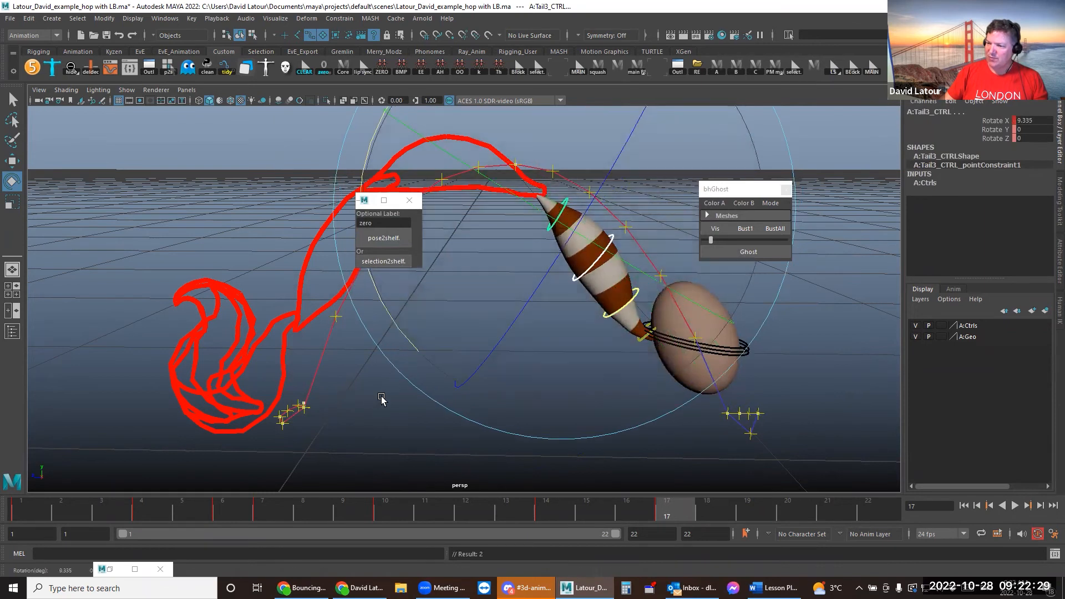
left_click(586, 312)
left_click(637, 292)
left_click_drag(451, 368, 430, 347)
At frame 17, rotate the middle tail control to a Rotate X of about 23.7
left_click(559, 300)
left_click(578, 270)
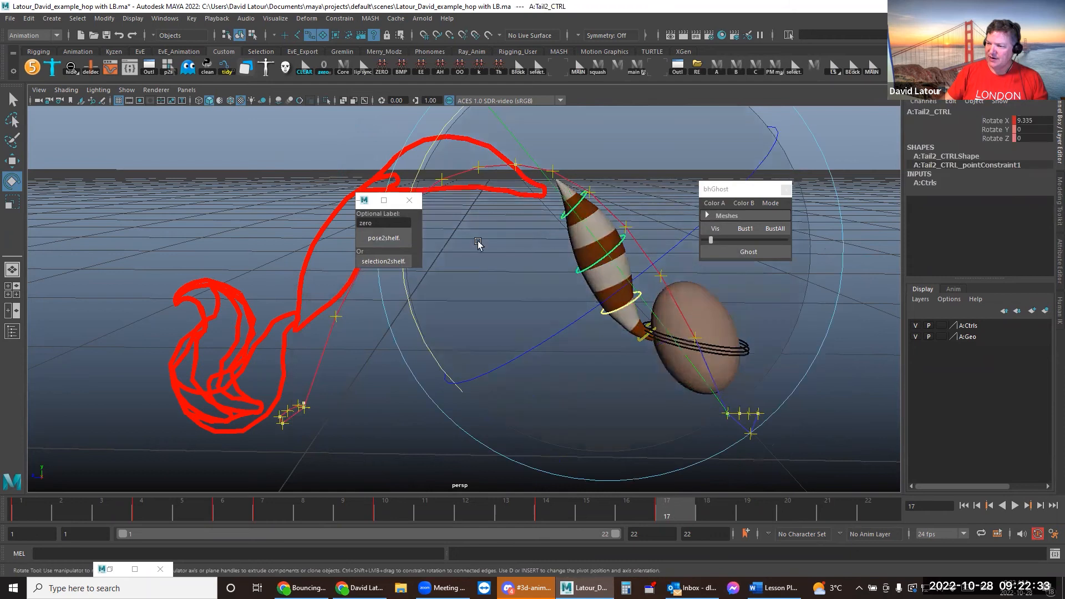
left_click_drag(406, 300, 439, 353)
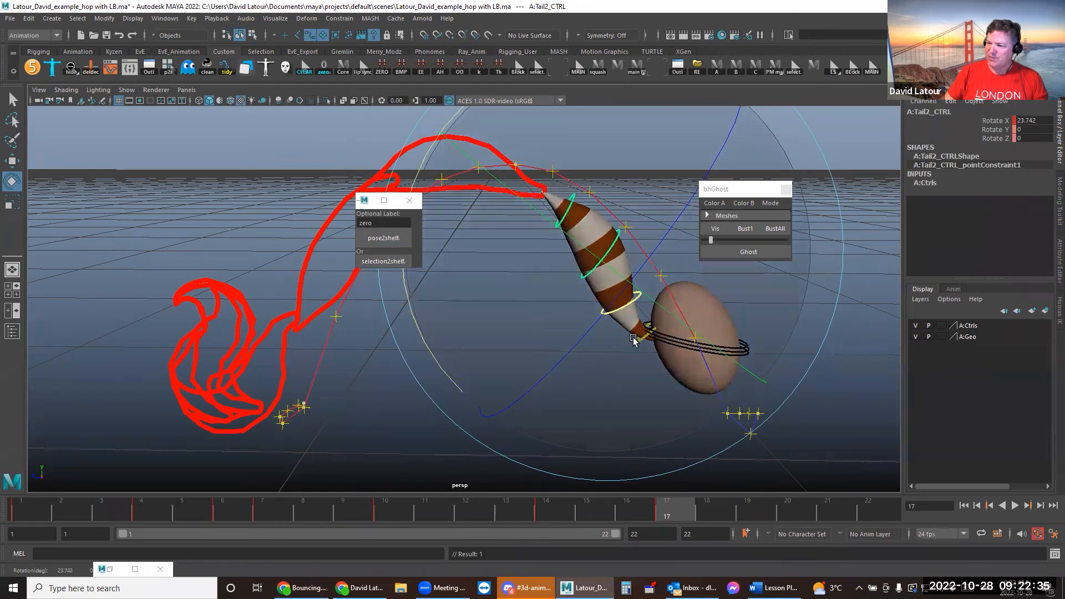
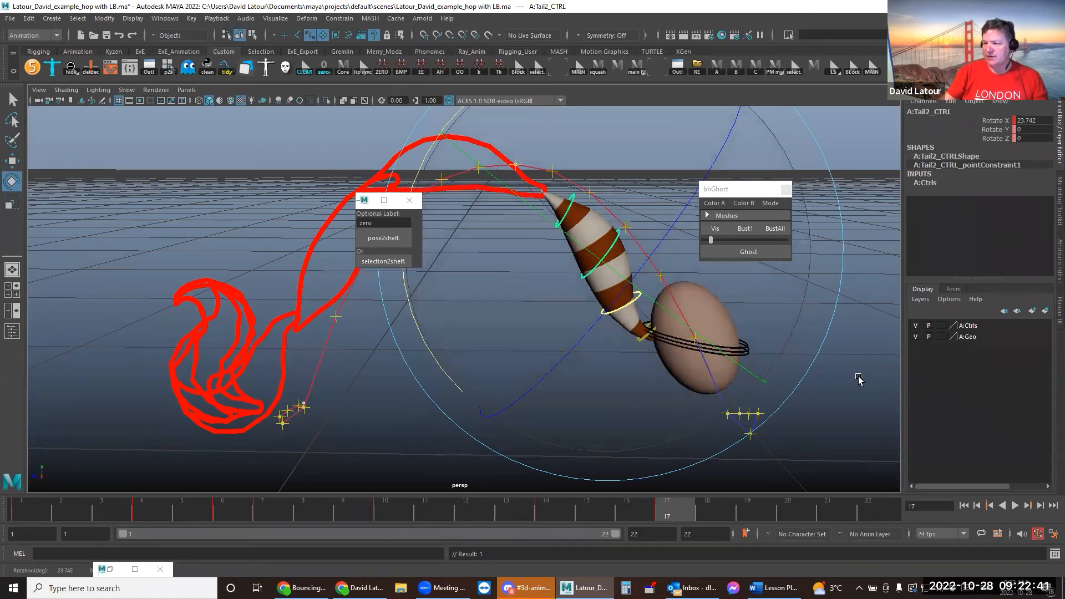
Create a ghost outline of the tail pose at frame 17 and preview the surrounding motion
left_click(776, 253)
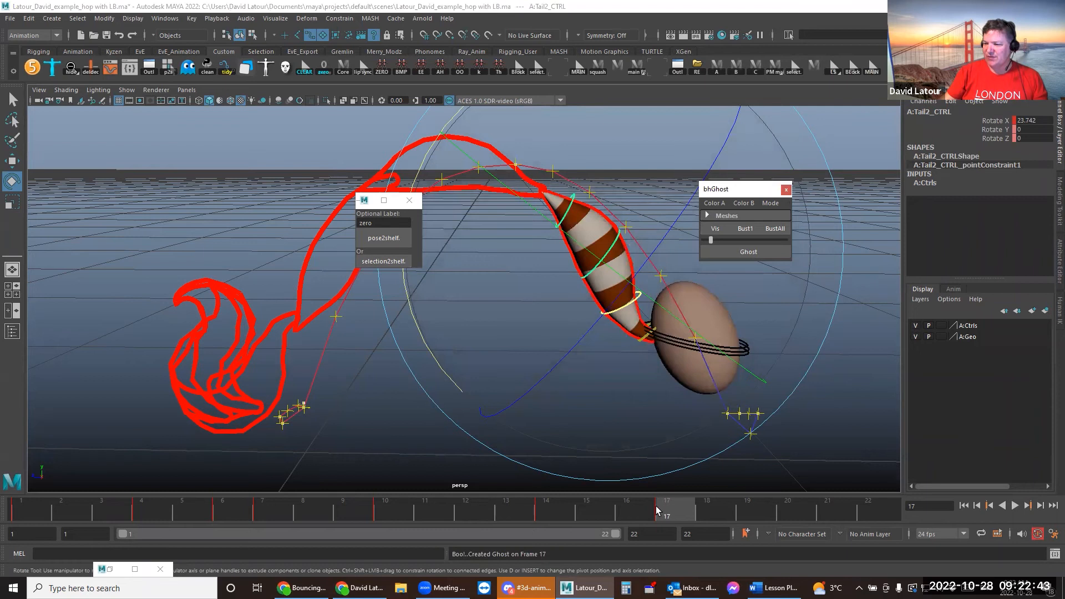
key("alt+v")
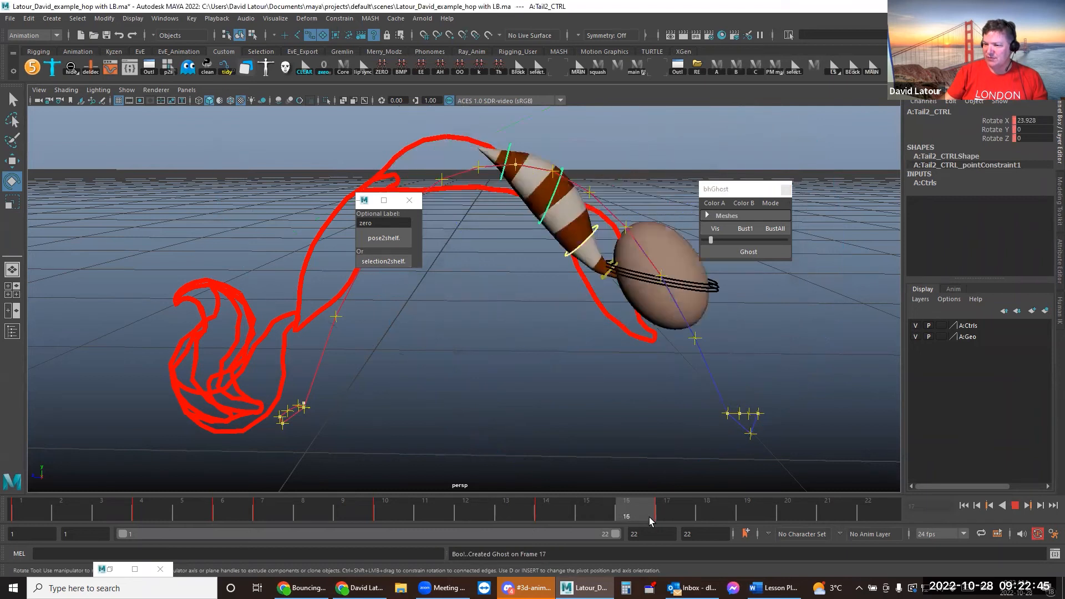
key("alt+v")
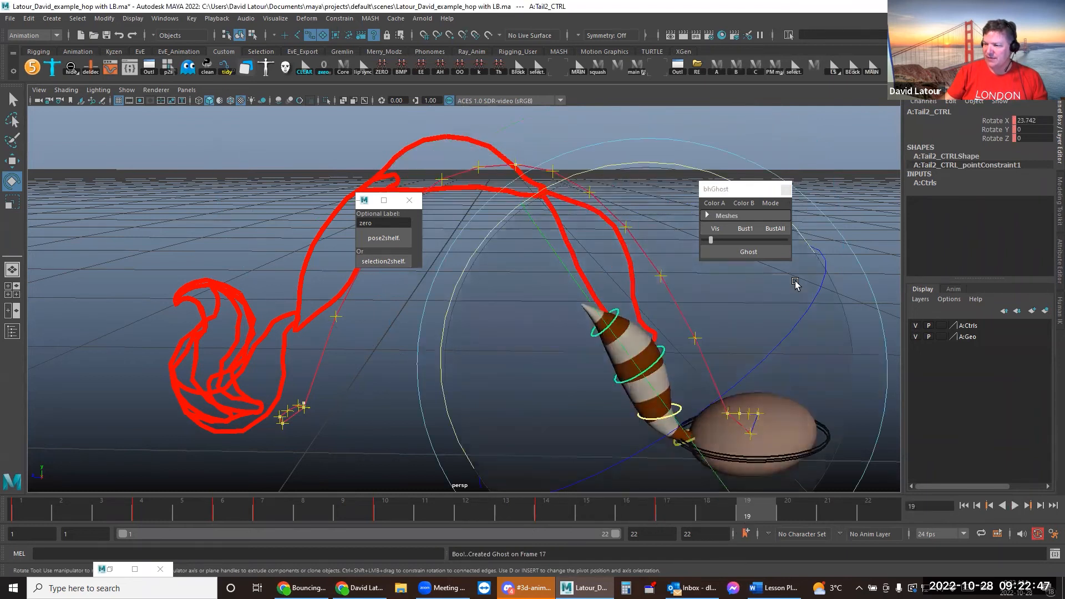
At frame 19, apply Tail ZERO and rotate the tail's master control to swing the straight tail upward behind the ball
left_click(870, 73)
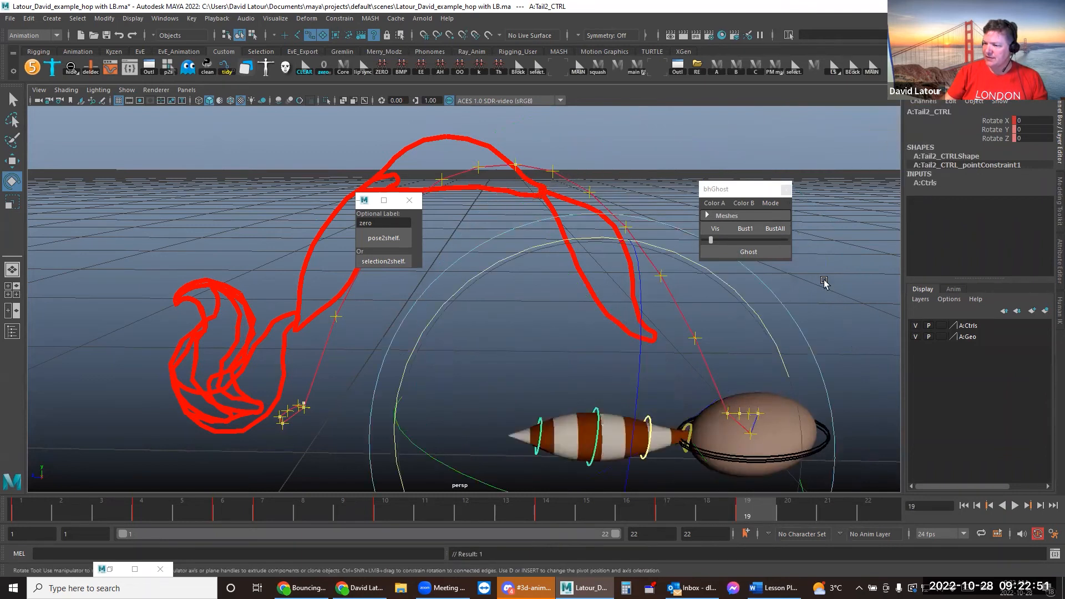
left_click(690, 411)
left_click(693, 426)
left_click_drag(693, 426, 451, 378)
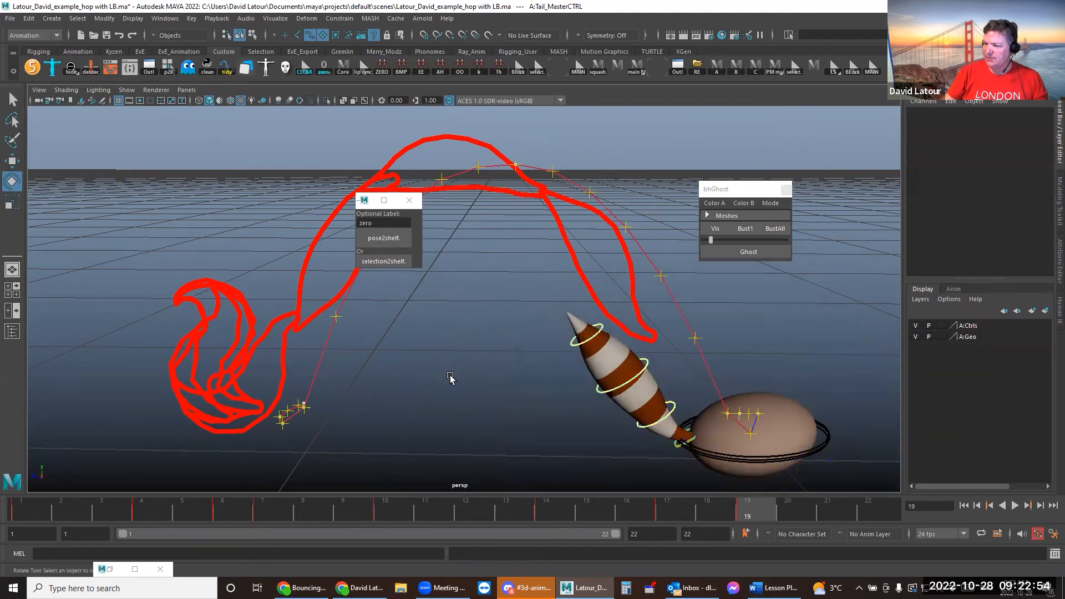
At frame 19, rotate the two outermost tail controls to a Rotate X of about -10.4 and tilt the first tail control further upward
left_click(622, 401)
left_click_drag(700, 162, 744, 200)
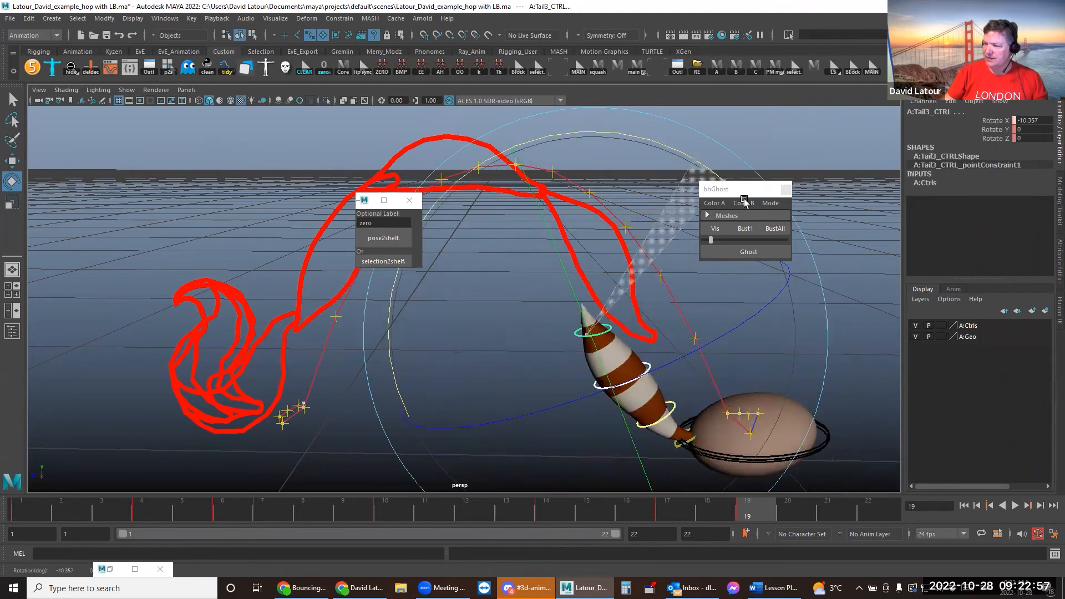
left_click(666, 426)
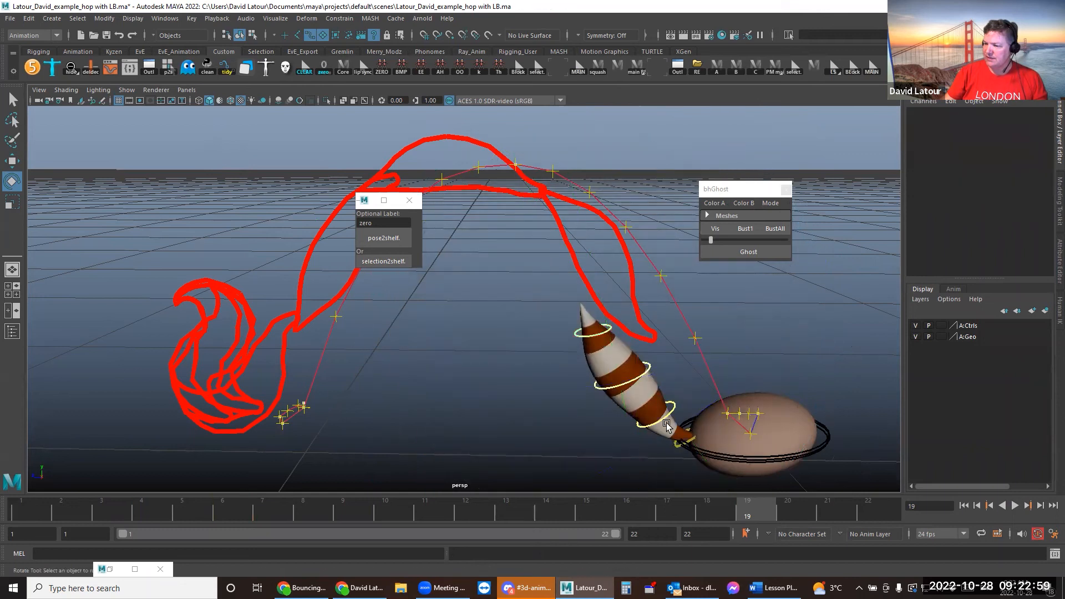
left_click(673, 403)
left_click_drag(794, 261, 854, 330)
left_click(478, 381)
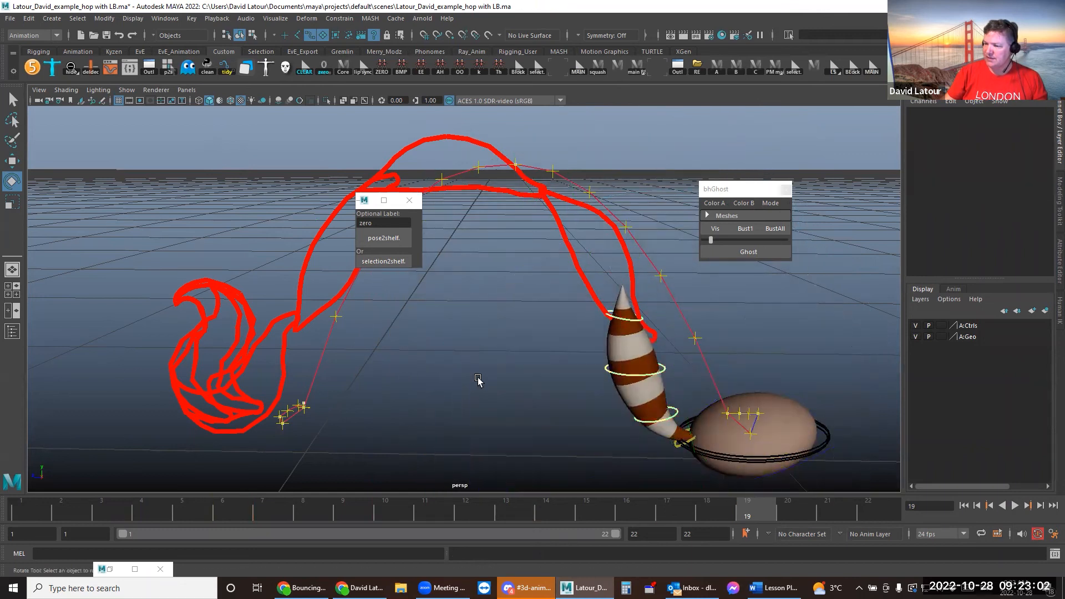
At frame 19, rotate the tip tail control to a Rotate X of about 14.2 and the middle one to about -8.9
left_click(664, 368)
left_click_drag(656, 164, 549, 125)
left_click(441, 379)
left_click(622, 316)
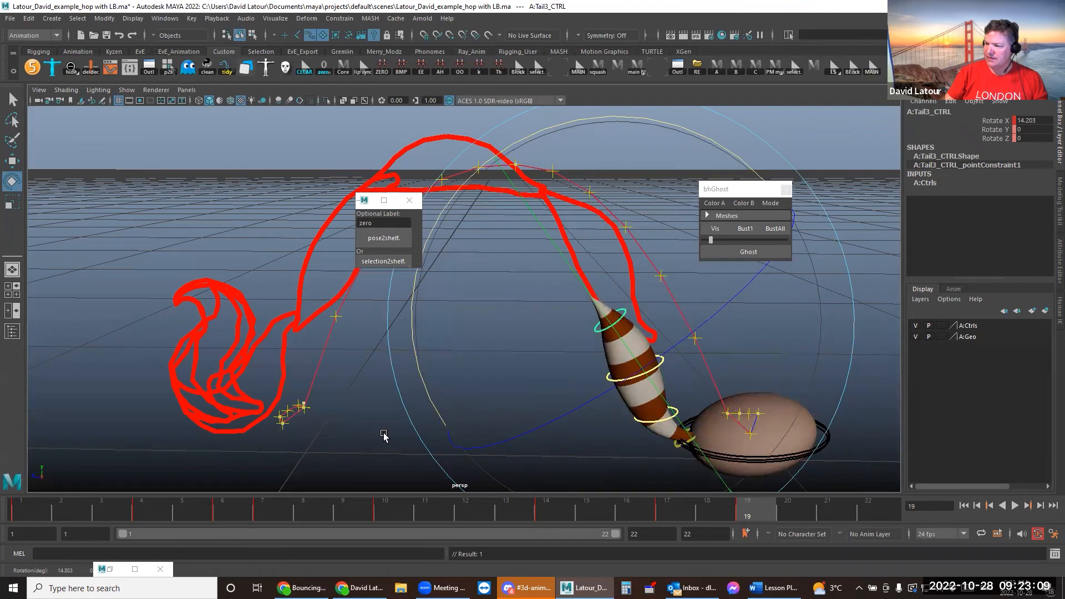
left_click(383, 435)
left_click(663, 365)
left_click_drag(682, 173, 739, 195)
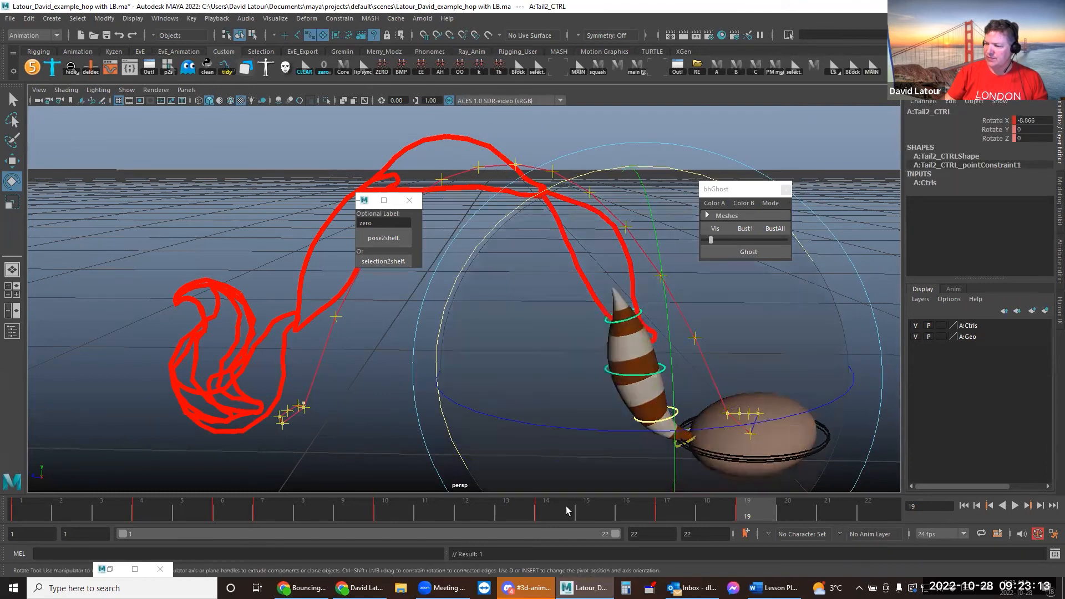
At frame 2, rotate the base of the tail slightly and set the middle tail control to a Rotate X of about 89.5
mouse_move(738, 516)
left_mouse_down()
mouse_move(389, 511)
mouse_move(138, 464)
mouse_move(232, 452)
mouse_move(41, 456)
mouse_move(94, 454)
mouse_move(42, 455)
mouse_move(64, 455)
left_mouse_up()
left_click_drag(494, 412, 388, 395, "alt")
left_click(275, 394)
mouse_move(435, 266)
left_mouse_down()
mouse_move(460, 273)
mouse_move(437, 242)
left_mouse_up()
left_click(499, 343)
left_click(271, 301)
mouse_move(60, 507)
left_mouse_down()
mouse_move(31, 506)
mouse_move(71, 502)
mouse_move(34, 500)
mouse_move(58, 503)
left_mouse_up()
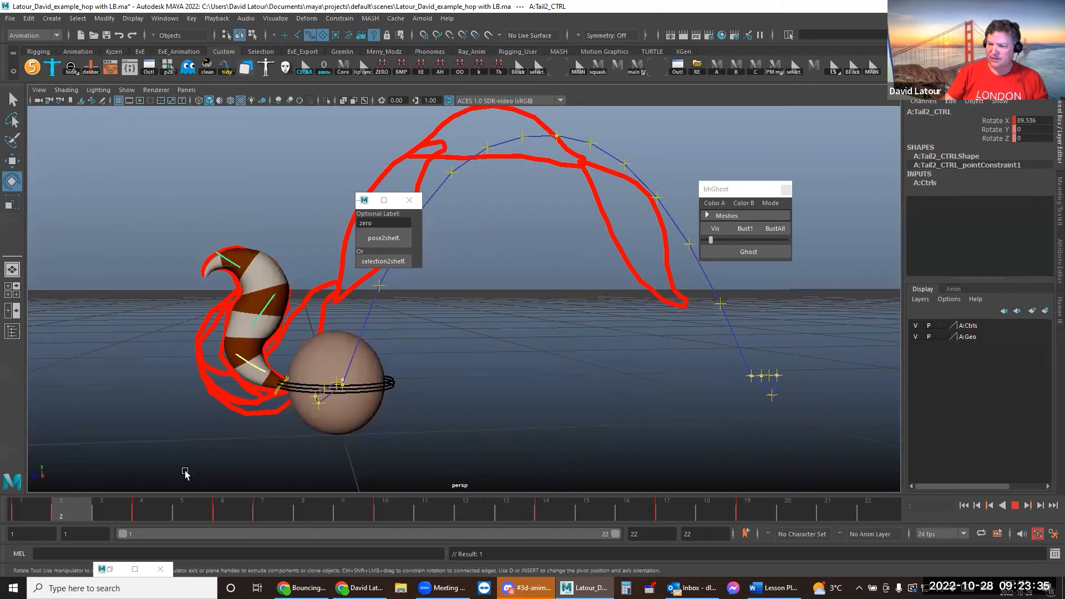
At frame 2, rotate the tip tail control to a Rotate X of about 80.9
left_click(522, 351)
left_click(239, 261)
left_click_drag(430, 309, 251, 462)
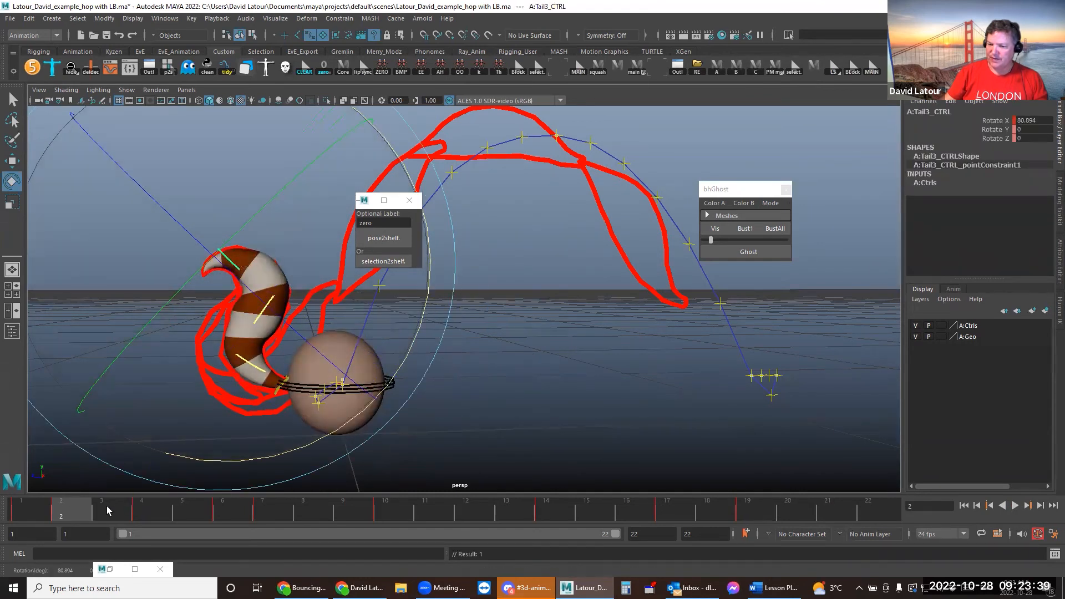
Select all the tail controls and key them together, comparing the tail poses at frames 3 and 4
left_click(106, 506)
left_click(527, 395)
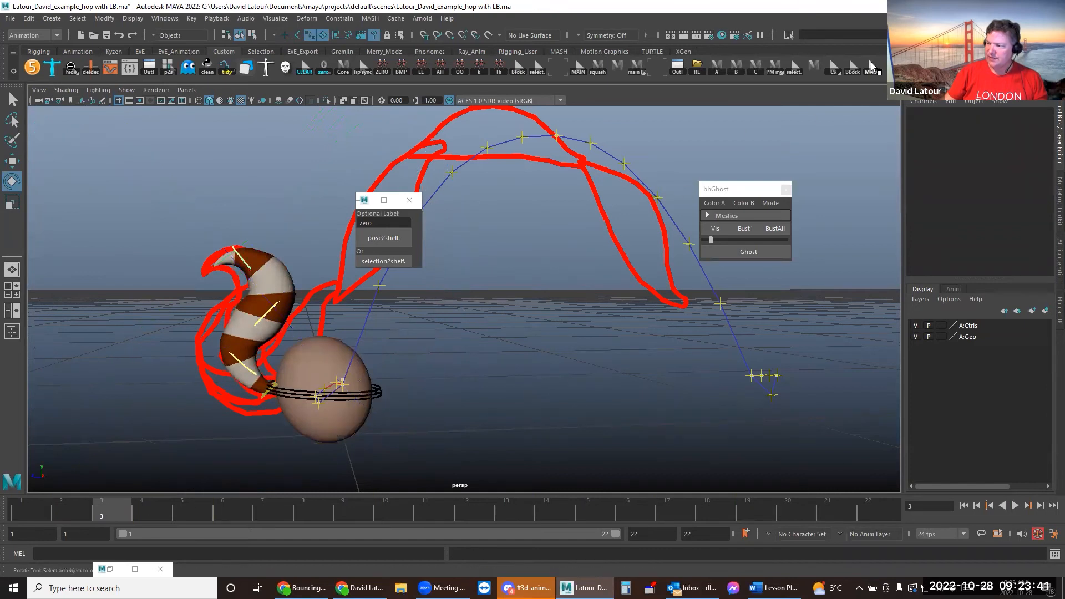
right_click(871, 66)
left_click(889, 140)
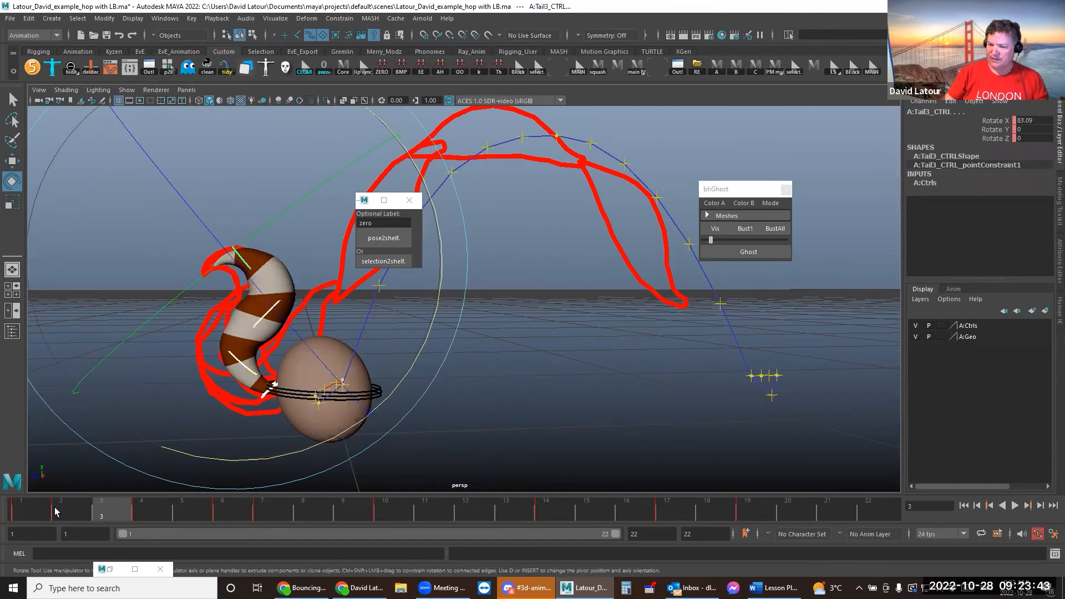
left_click(135, 513)
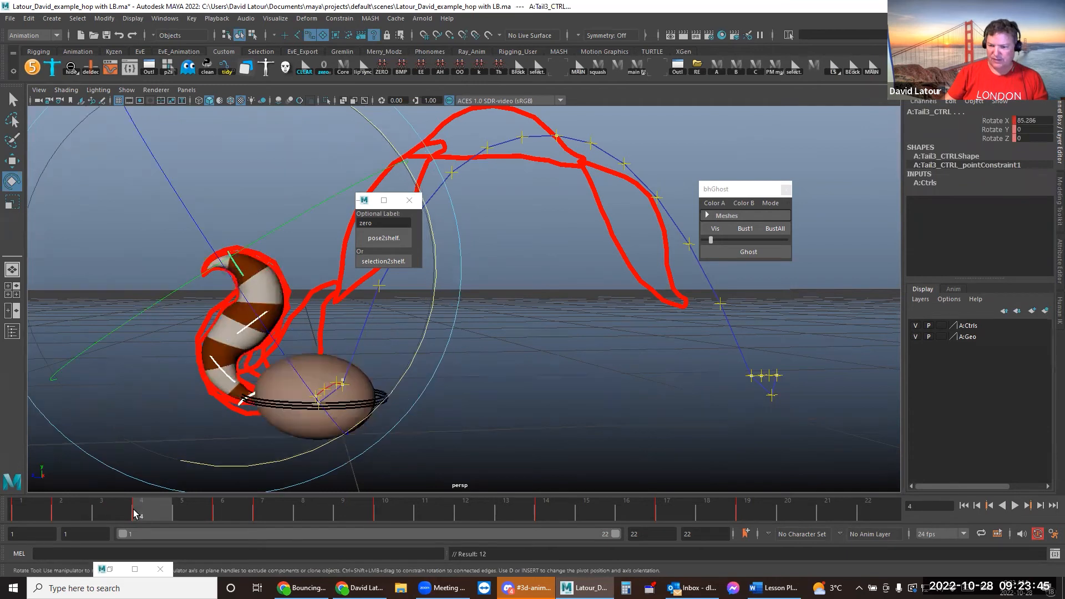
left_click(87, 513)
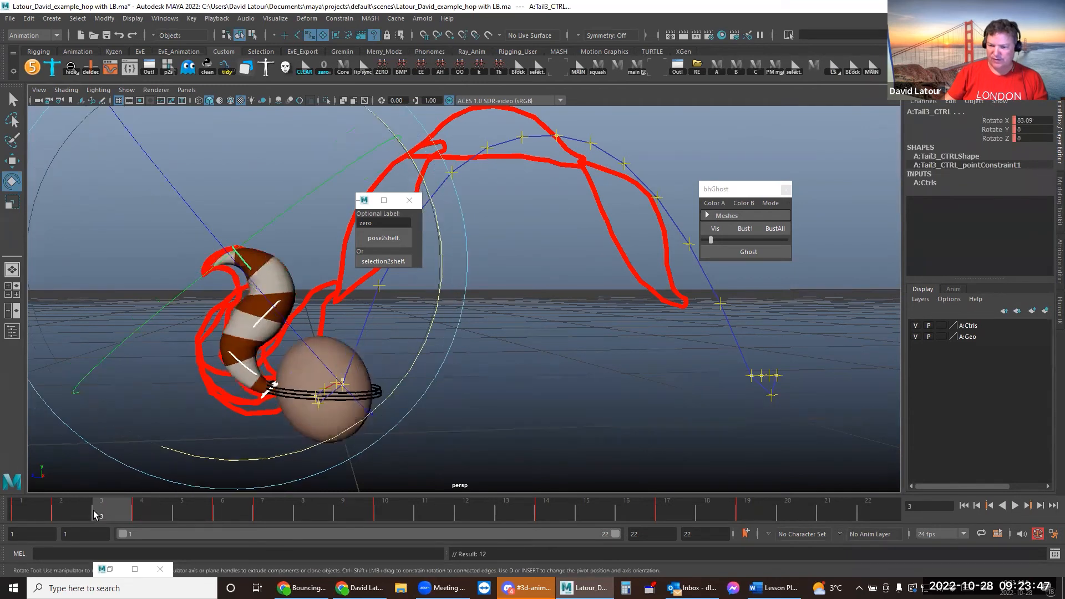
At frame 3, adjust the rotation of the middle and tip tail controls and check the pose against frame 2
left_click(306, 316)
left_click(279, 302)
left_click_drag(451, 255, 435, 271)
left_click(562, 326)
left_click(241, 268)
key("alt+v")
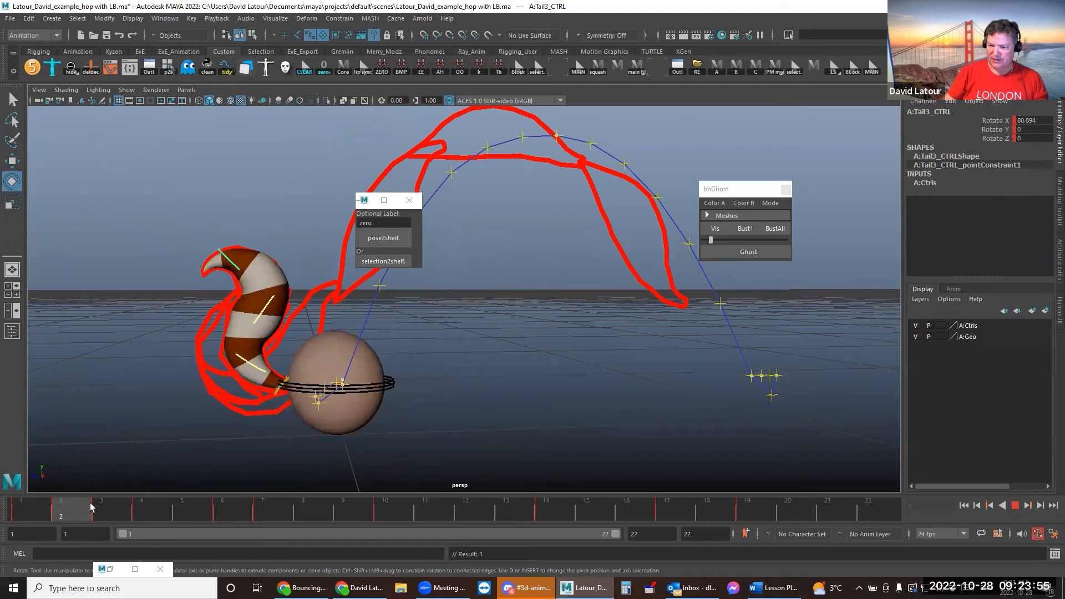
Refine the middle tail control's bend at frame 3 and review the tail's motion over the first three frames
mouse_move(114, 499)
left_mouse_down()
mouse_move(81, 499)
mouse_move(104, 493)
left_mouse_up()
left_click(500, 336)
left_click(284, 316)
left_click_drag(460, 276, 434, 261)
left_click(535, 309)
left_click(237, 269)
left_click_drag(35, 508, 100, 491)
At frame 3, rotate the tip tail control to a Rotate X of about 57.3 and the first tail control to about -75.8
left_click(328, 320)
left_click(269, 307)
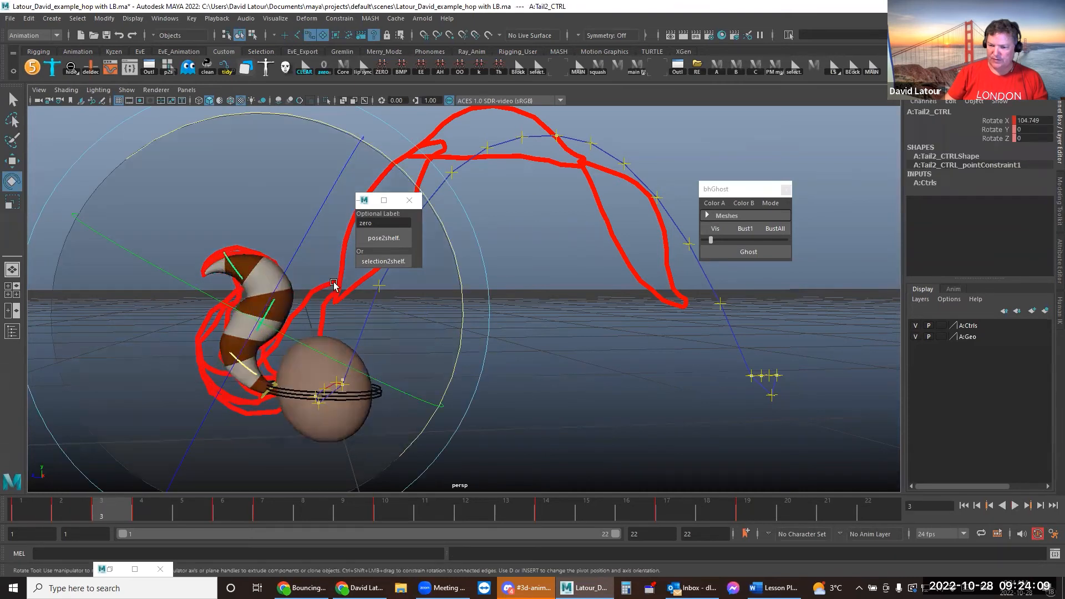
left_click(305, 281)
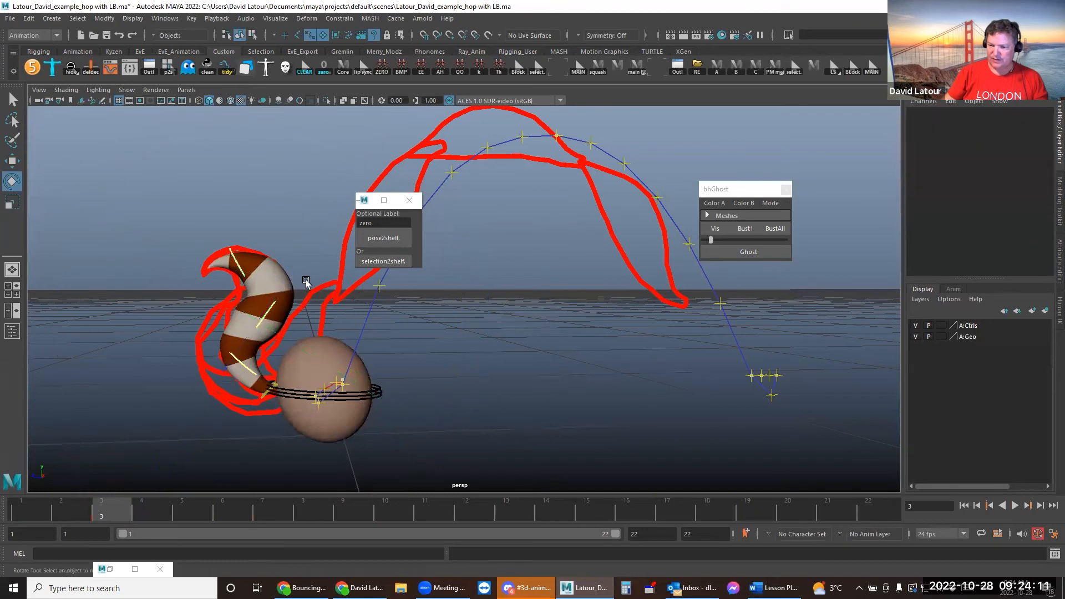
left_click(235, 254)
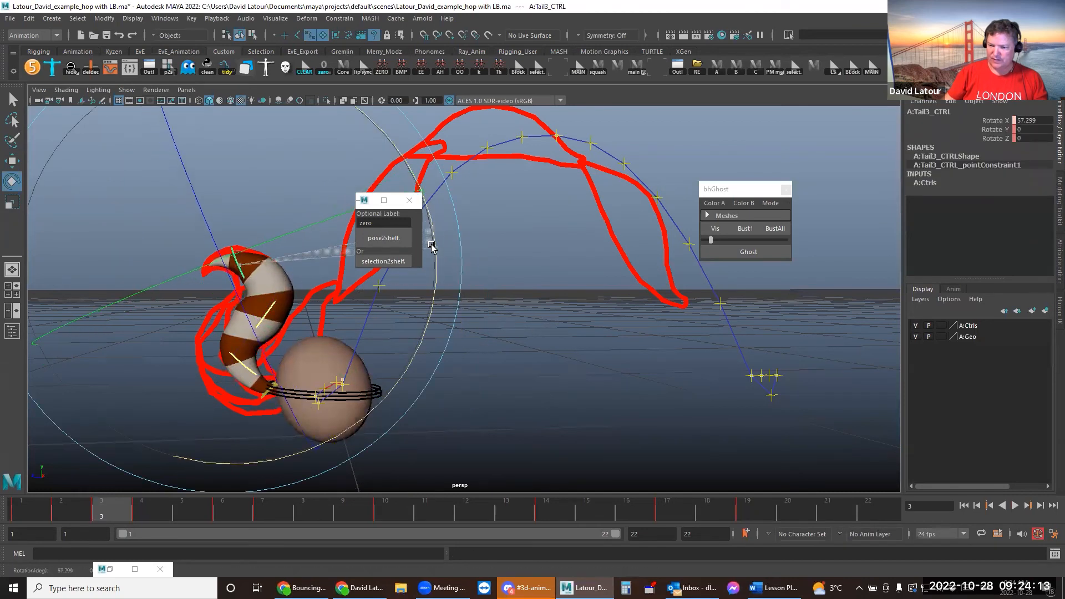
left_click(266, 361)
left_click(259, 356)
left_click_drag(435, 311, 421, 271)
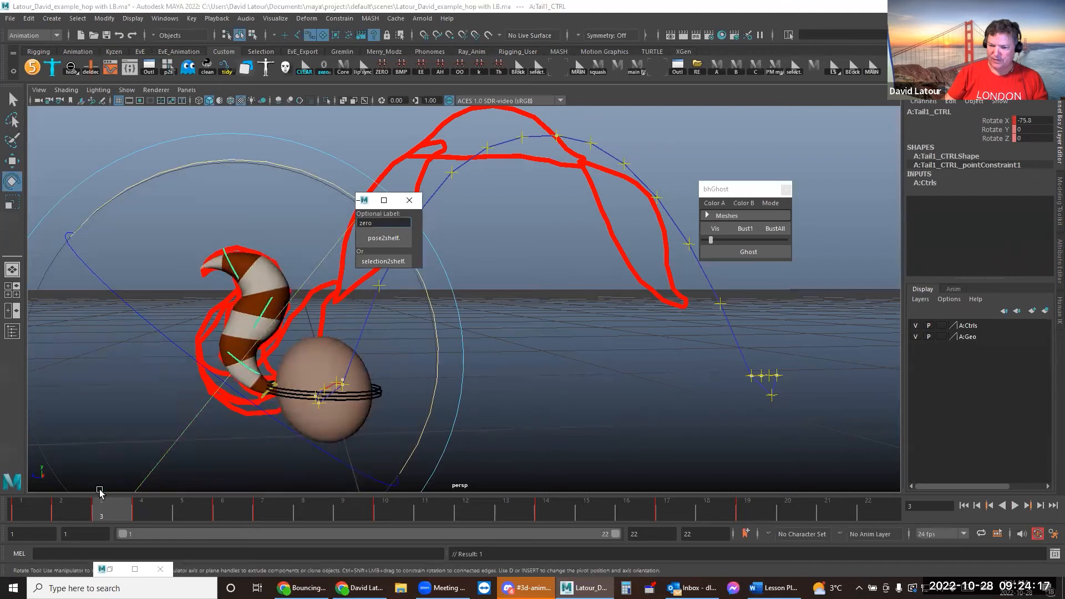
At frame 3, rotate the middle tail control again to smooth the curve and review the motion through frame 4
left_click_drag(36, 512, 106, 502)
left_click(515, 371)
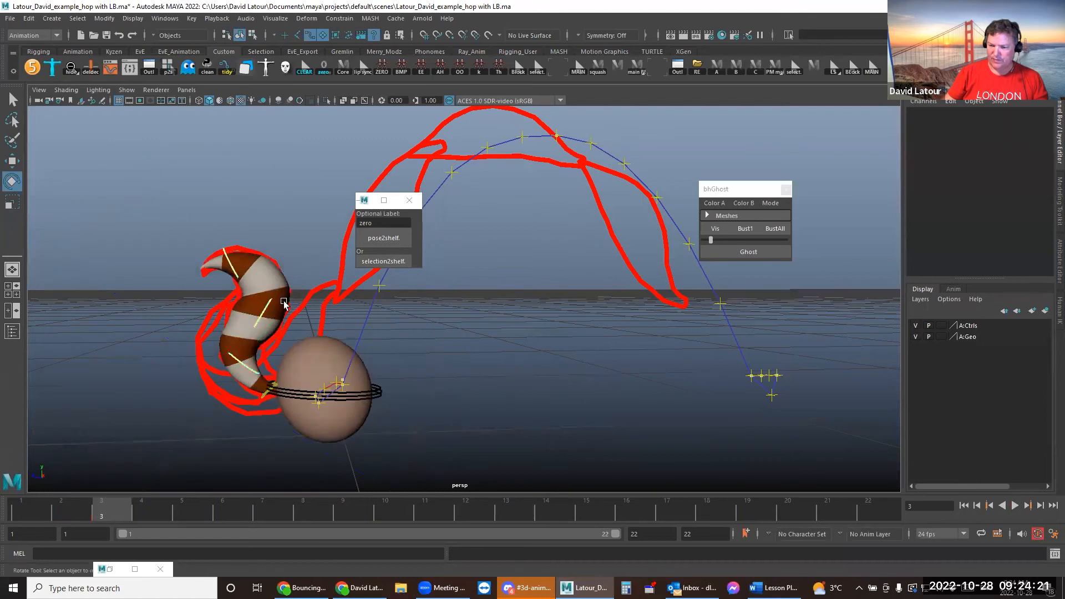
left_click(270, 300)
left_click_drag(463, 286, 402, 204)
left_click(520, 324)
left_click(233, 244)
left_click_drag(35, 510, 140, 492)
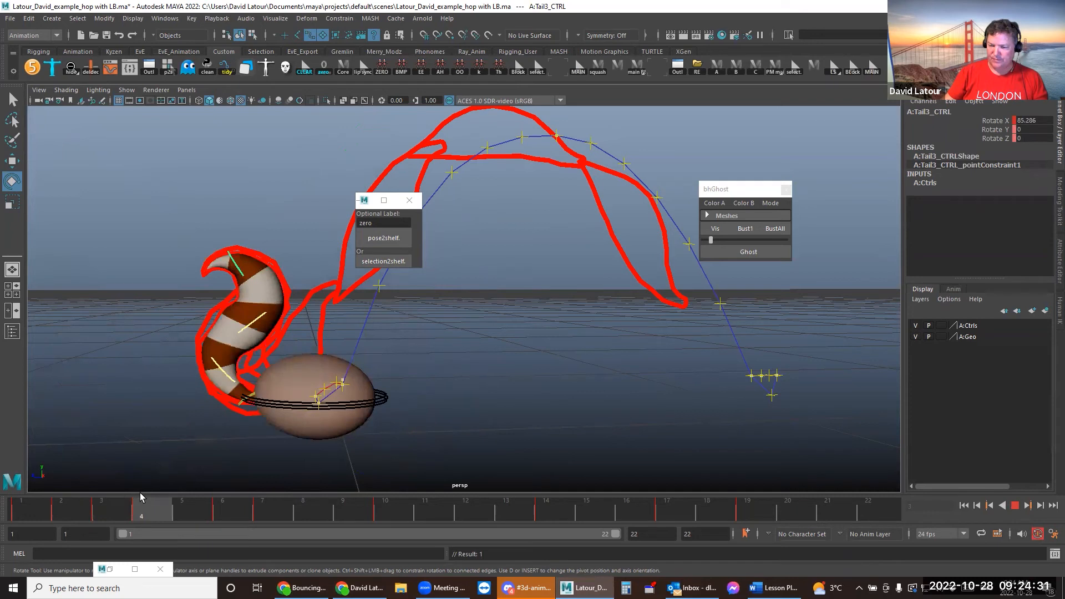
At frame 4, rotate the middle tail control to a Rotate X of about 82.6
left_click(509, 331)
left_click(266, 314)
left_click_drag(449, 290, 452, 308)
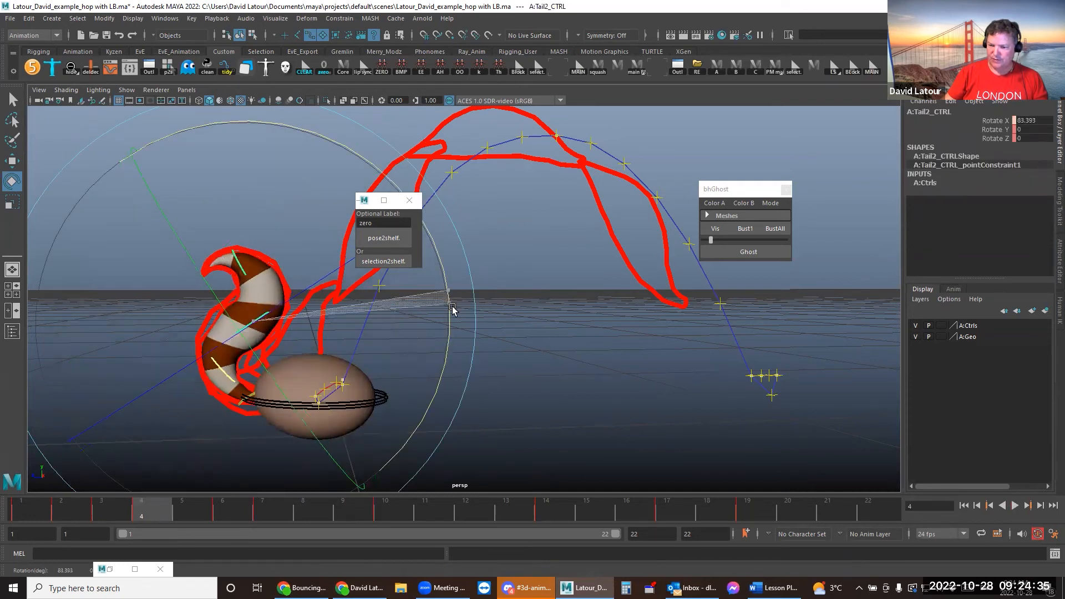
At frame 5, rotate the tail's master control to a Rotate X of about -31.4 and the first tail control to about -116
left_click_drag(134, 507, 205, 504)
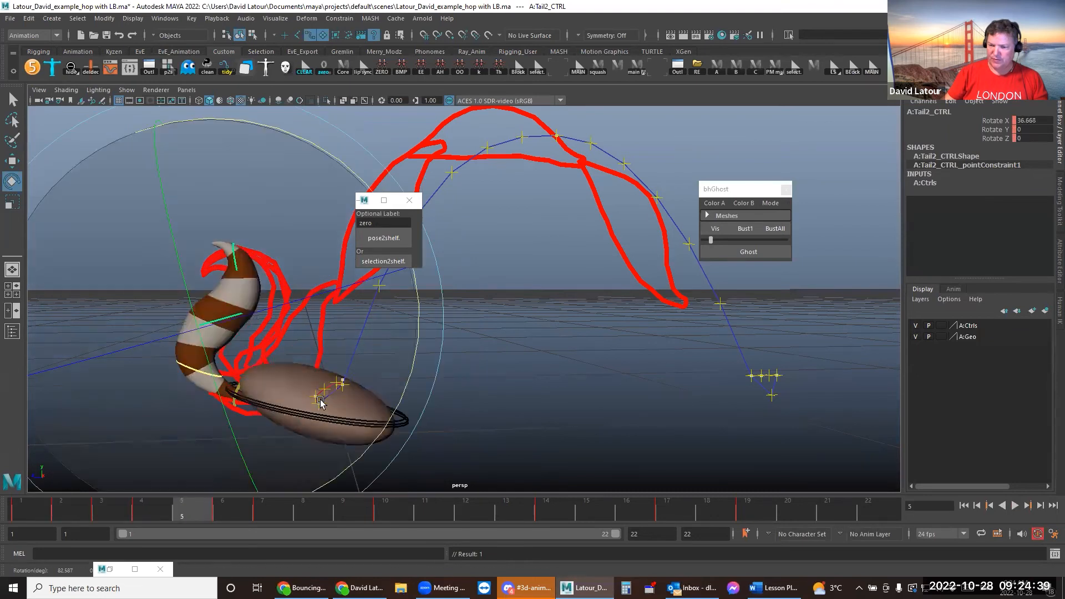
left_click(216, 393)
left_click(248, 404)
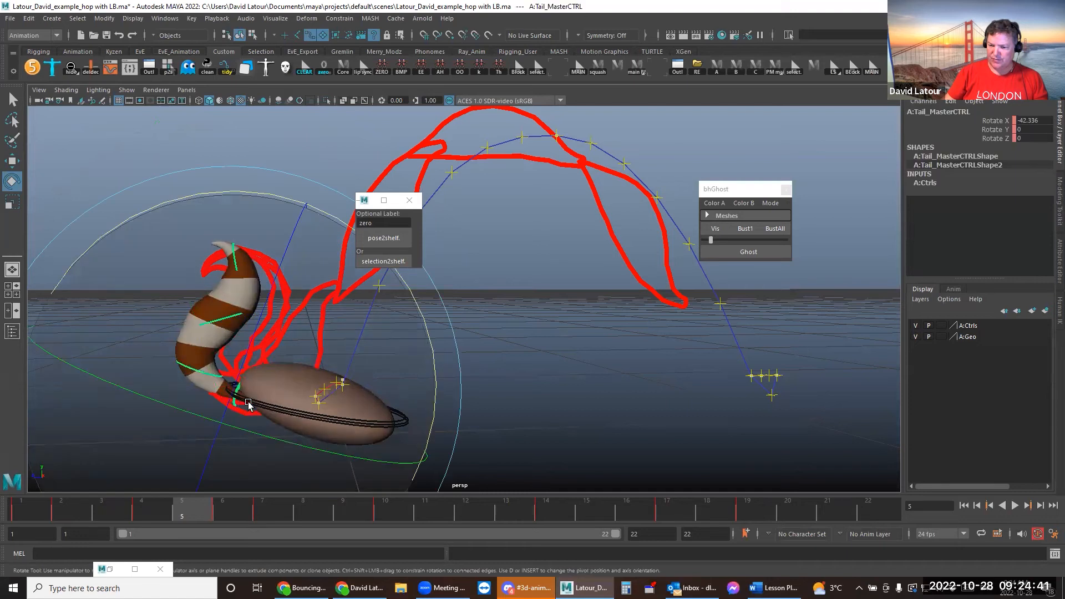
left_click_drag(426, 357, 428, 316)
left_click(301, 378)
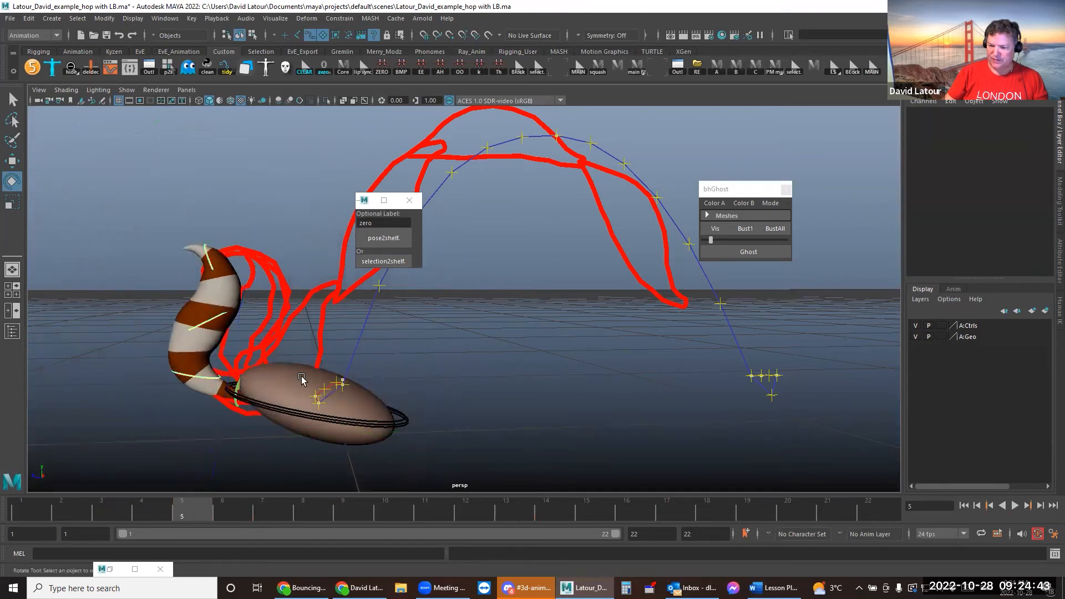
left_click(214, 377)
left_click_drag(399, 377, 407, 438)
left_click_drag(176, 509, 226, 506)
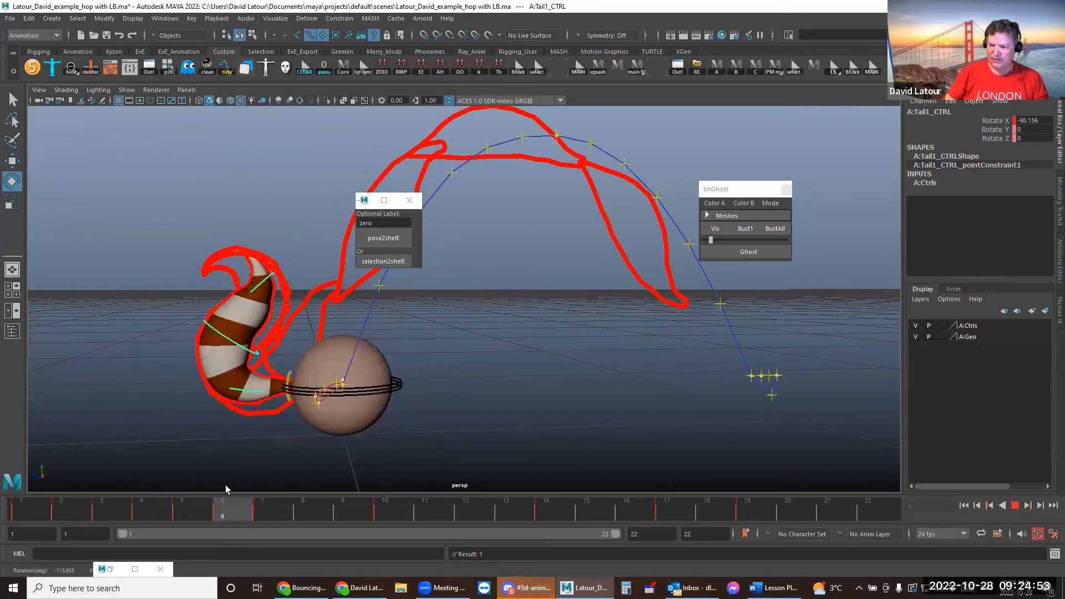
Clear all existing ghosts and create new ghost outlines of the tail at frames 4 and 6
left_click(768, 231)
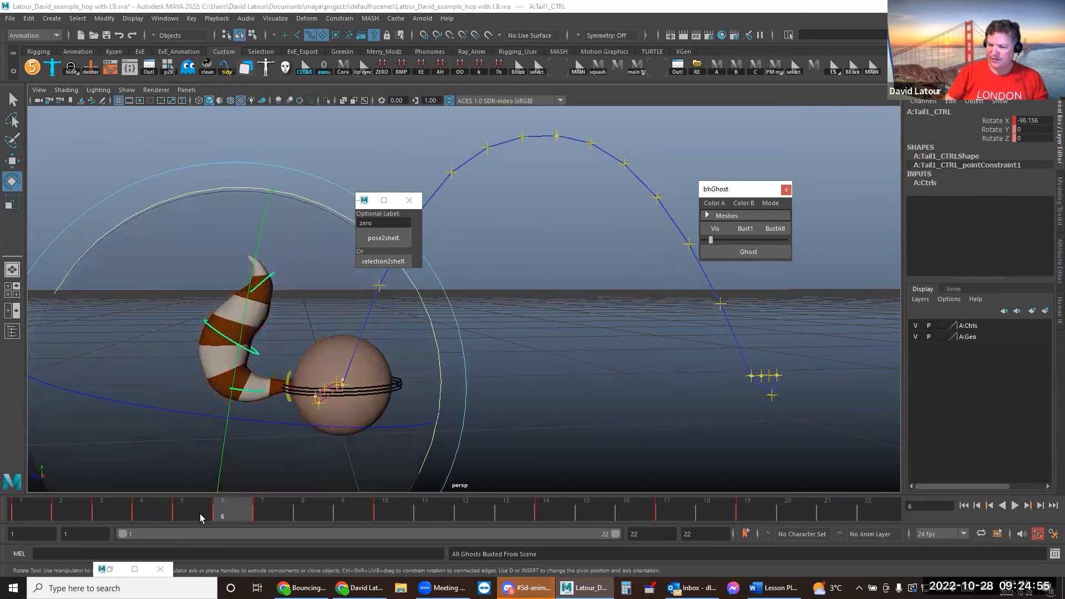
left_click(194, 512)
left_click(164, 511)
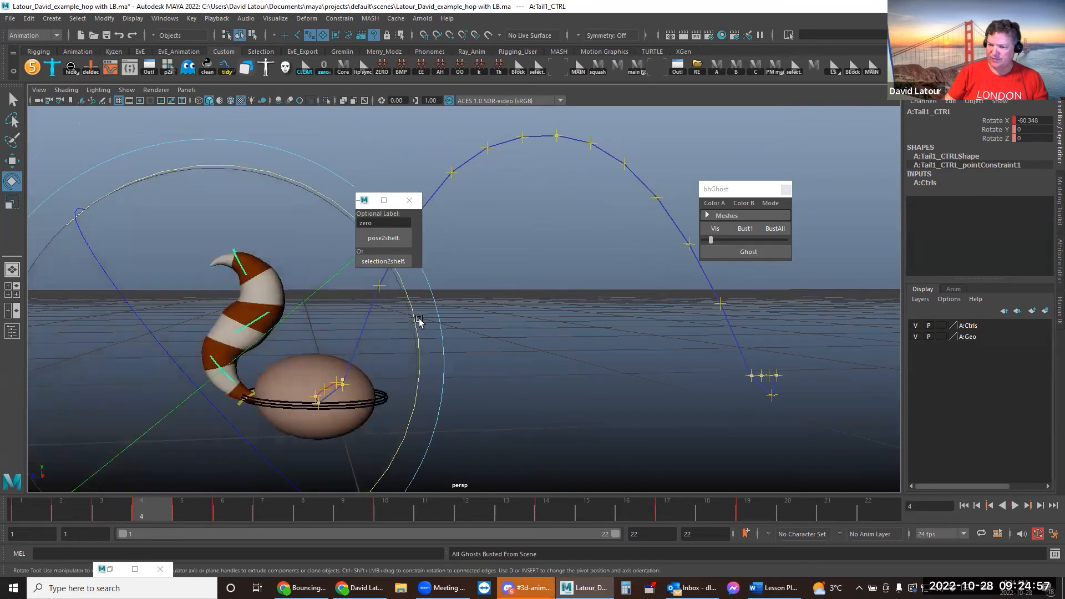
left_click(707, 254)
left_click_drag(163, 519, 232, 518)
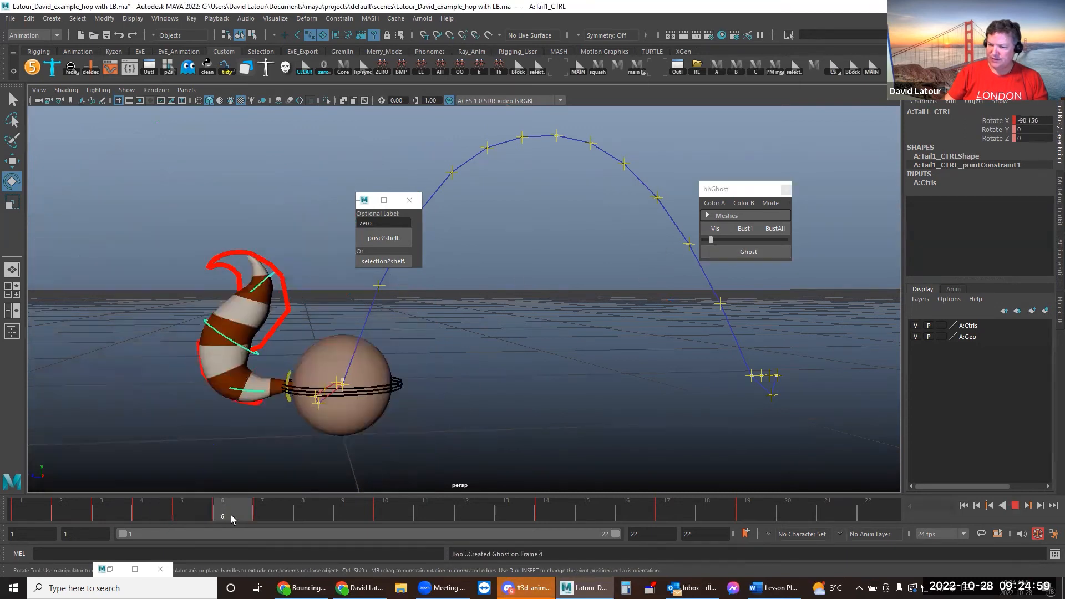
left_click(728, 255)
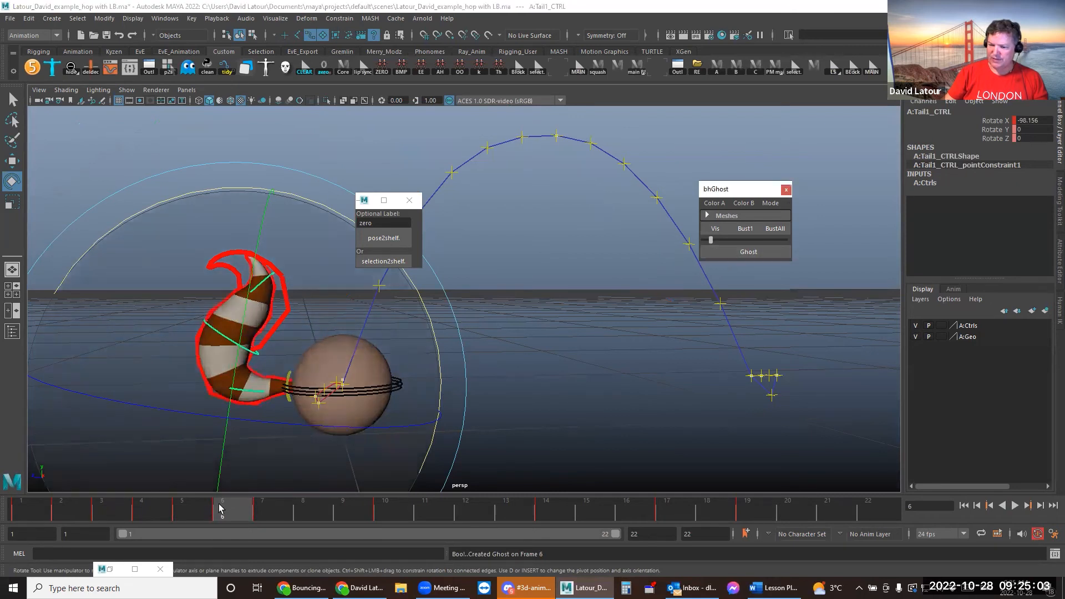
At frame 5, rotate the tail's master control and the middle tail control to reshape the curve against the frame 4 and 6 ghosts
left_click_drag(221, 508, 197, 511)
left_click(486, 385)
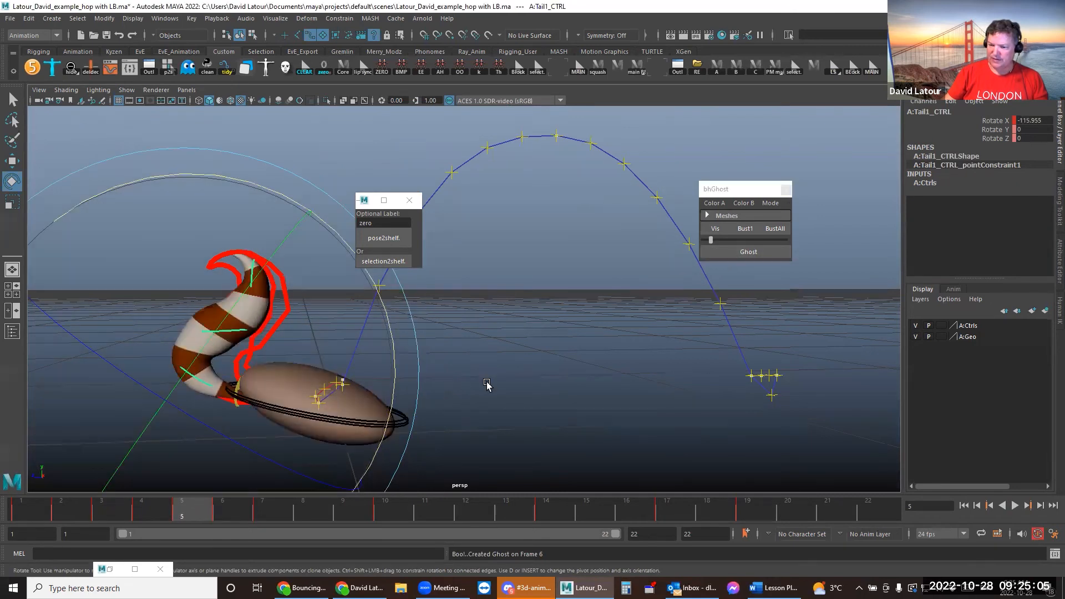
left_click(238, 408)
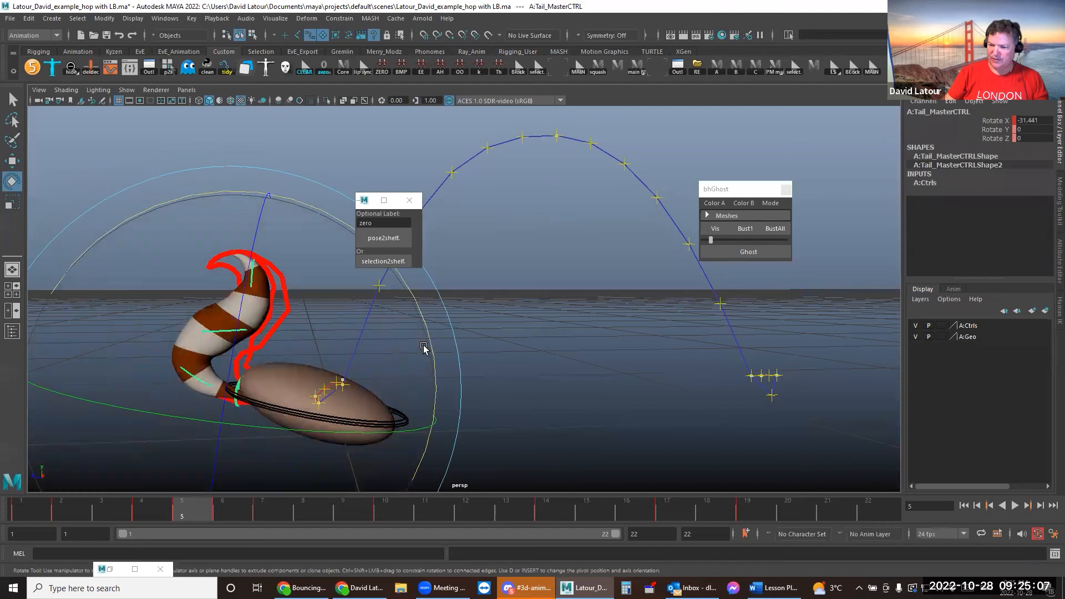
left_click_drag(430, 339, 501, 361)
left_click(482, 360)
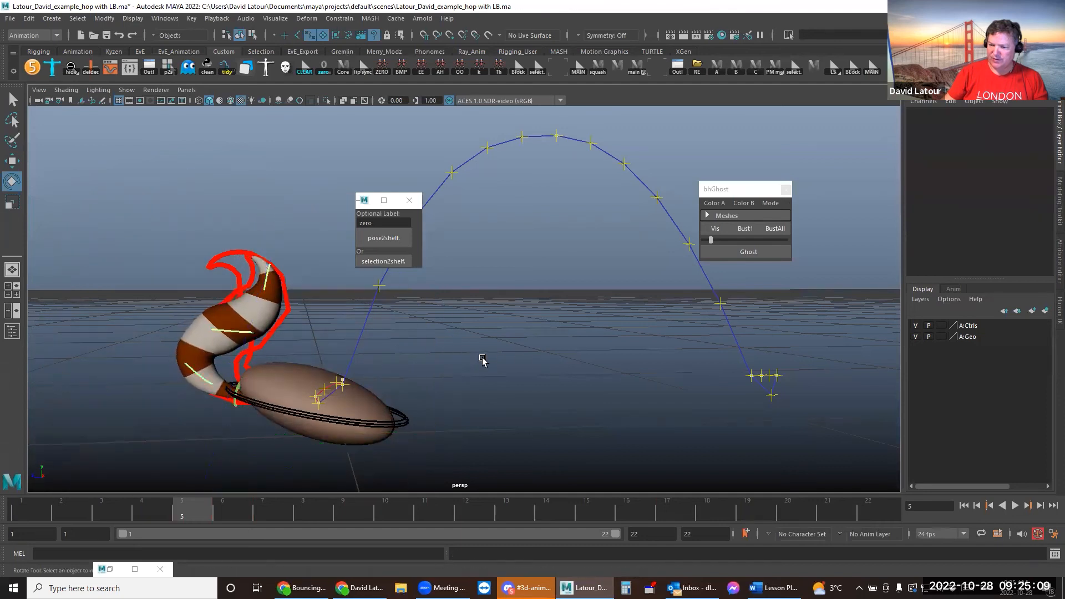
left_click(251, 335)
left_click_drag(430, 327, 393, 264)
left_click_drag(187, 503, 233, 488)
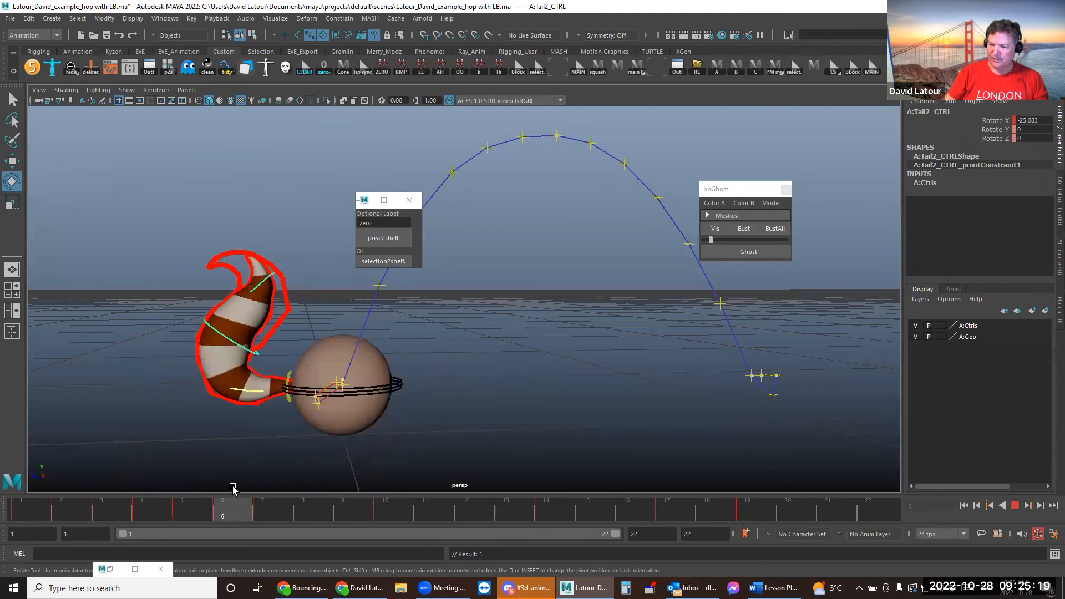
At frame 6, rotate the first tail control and rotate the middle tail control to a Rotate X of about -57.9
left_click(519, 326)
left_click(257, 391)
left_click_drag(434, 336, 409, 435)
left_click(488, 332)
left_click(257, 345)
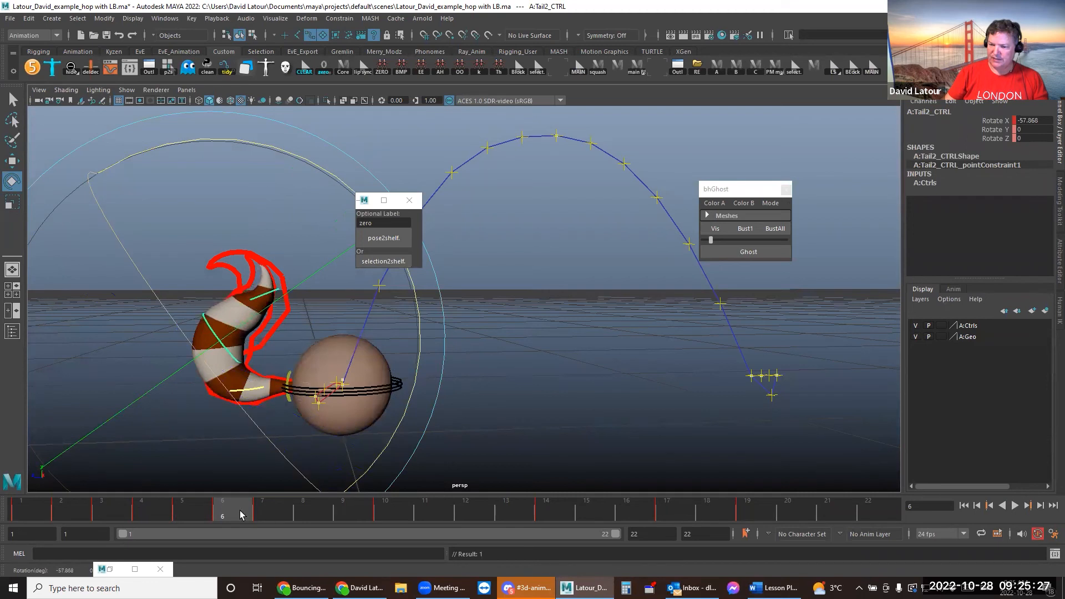
At frame 5, rotate the first tail control and rotate the tip tail control to a Rotate X of about 76.6
left_click(198, 513)
left_click(325, 359)
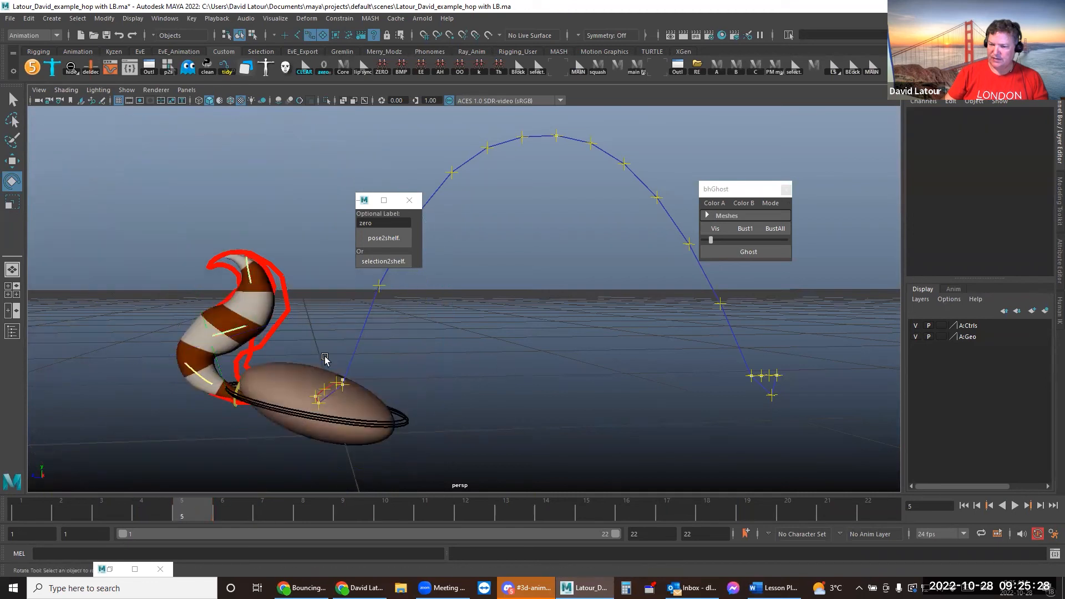
left_click(200, 376)
left_click_drag(397, 347, 423, 288)
left_click(245, 332)
left_click(277, 265)
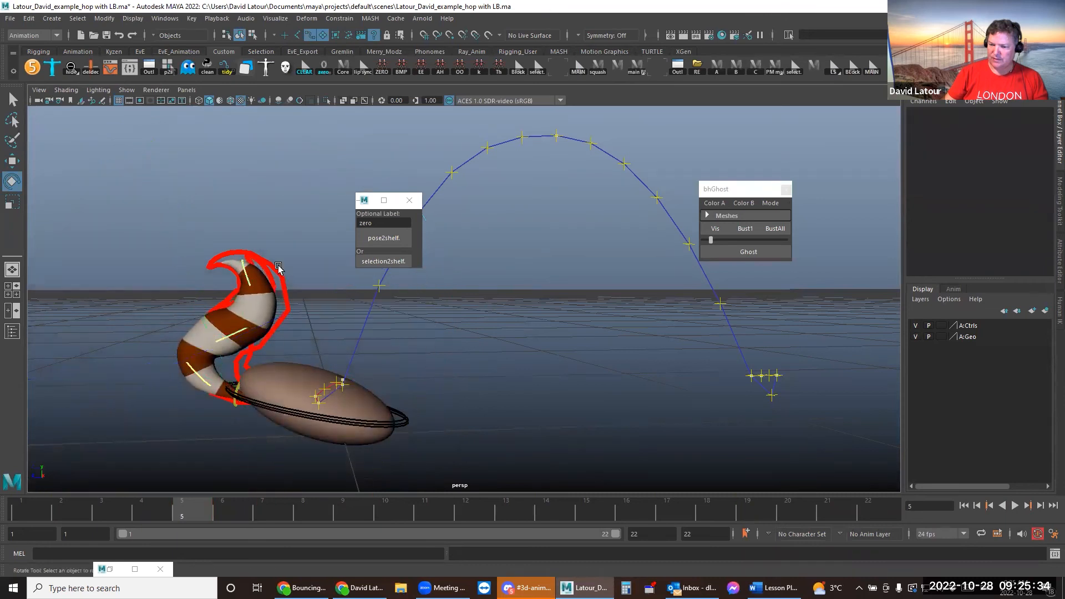
left_click(245, 268)
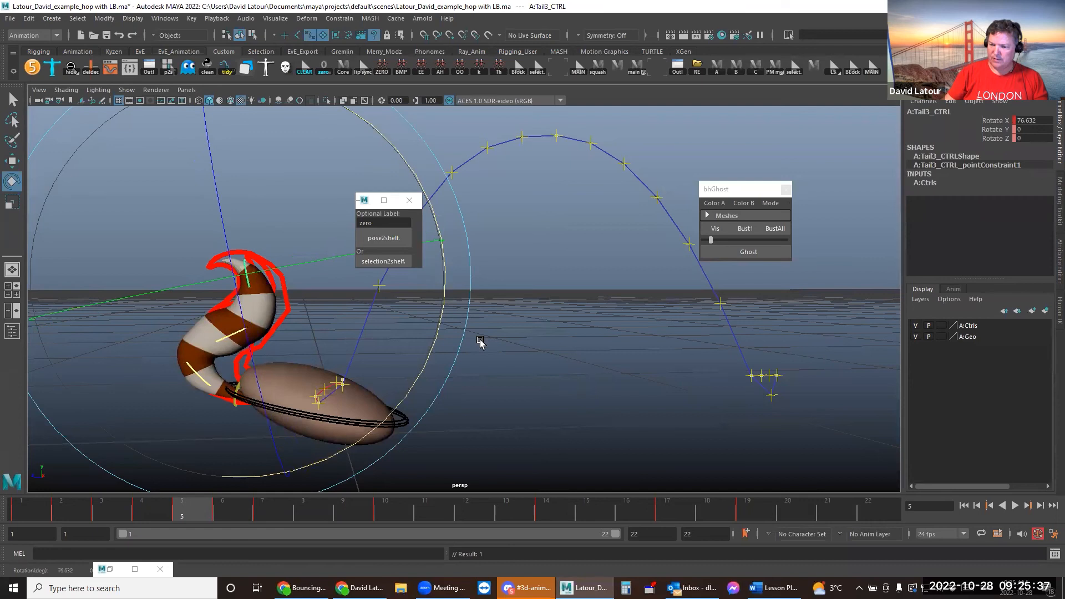
left_click(480, 342)
At frame 5, rotate the tail's master control again and the first tail control to a Rotate X of about -108.3
left_click(242, 386)
left_click_drag(430, 334, 433, 365)
left_click(494, 375)
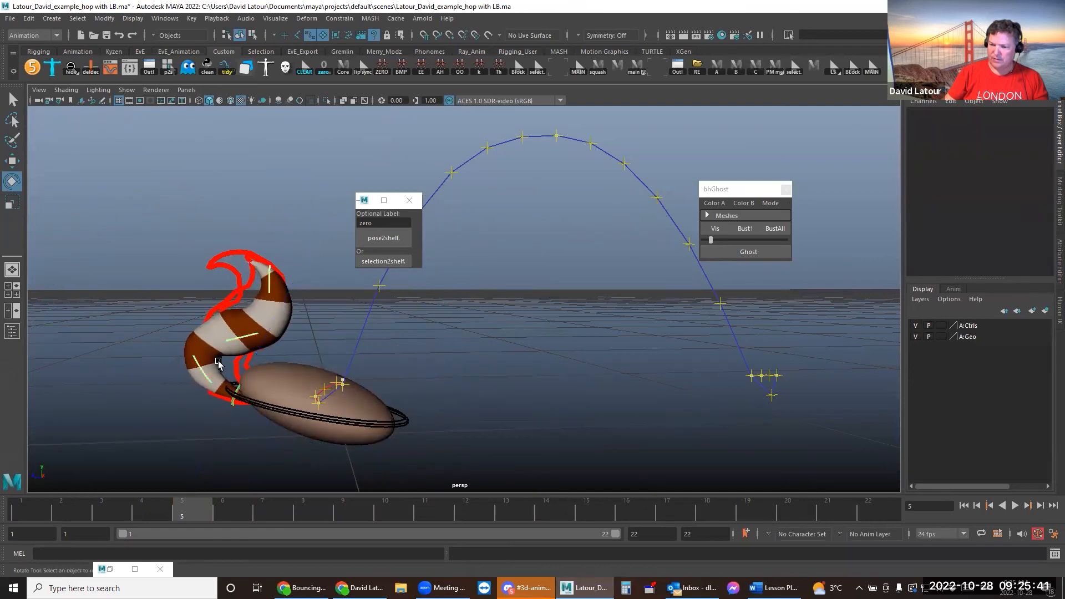
left_click(200, 368)
left_click_drag(398, 329, 391, 284)
left_click_drag(180, 514, 203, 513)
Create ghost outlines of the tail at frames 5 and 6
left_click(742, 252)
left_click(741, 253)
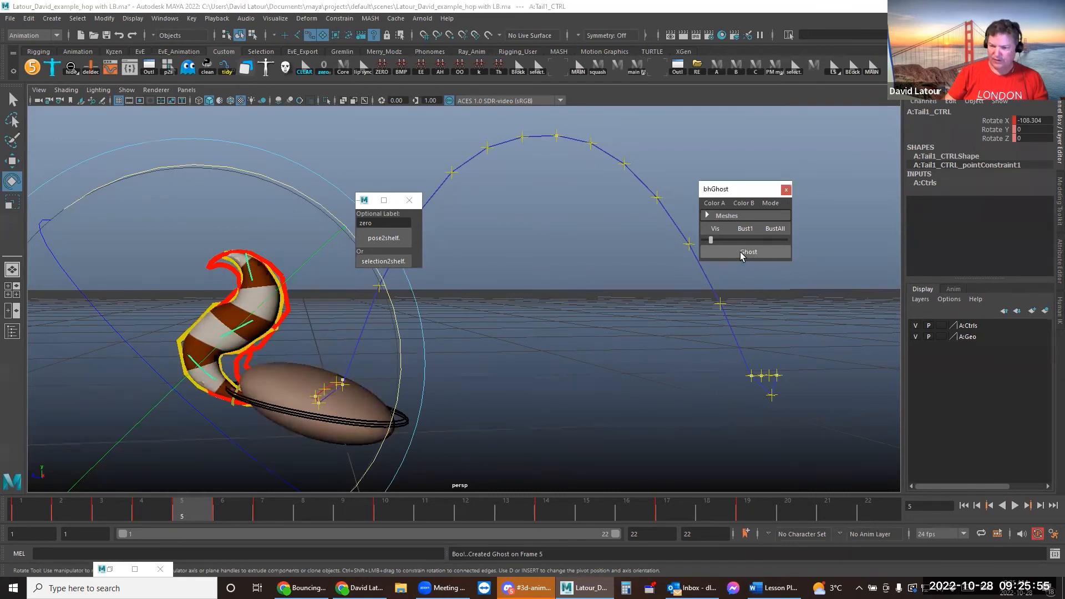
left_click_drag(172, 509, 182, 514)
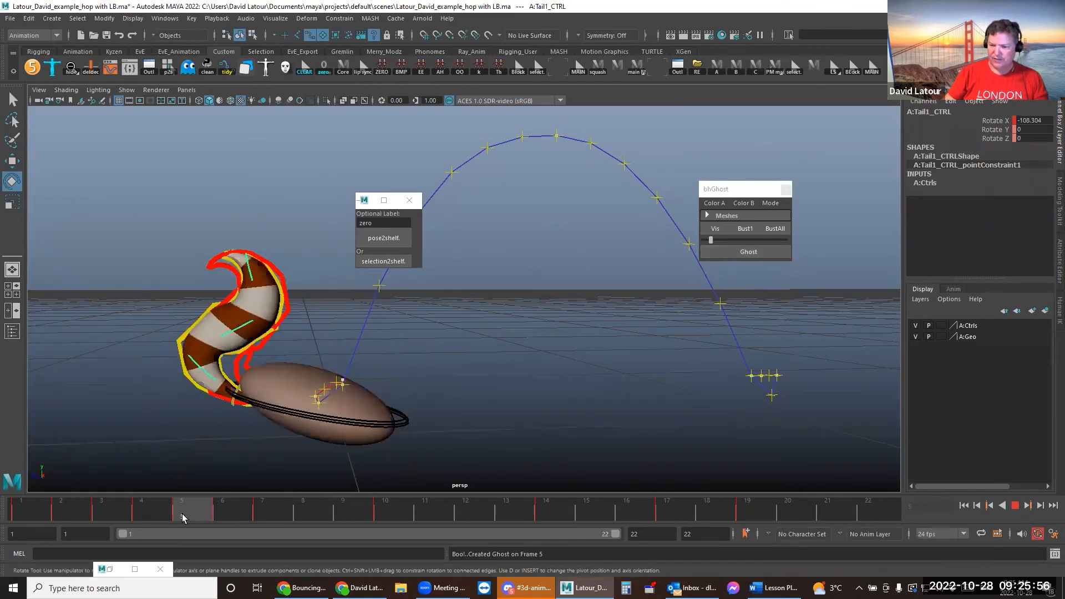
left_click(224, 519)
left_click(743, 252)
Clear all existing ghosts and create a new ghost outline of the tail at frame 7
left_click_drag(232, 516, 288, 493)
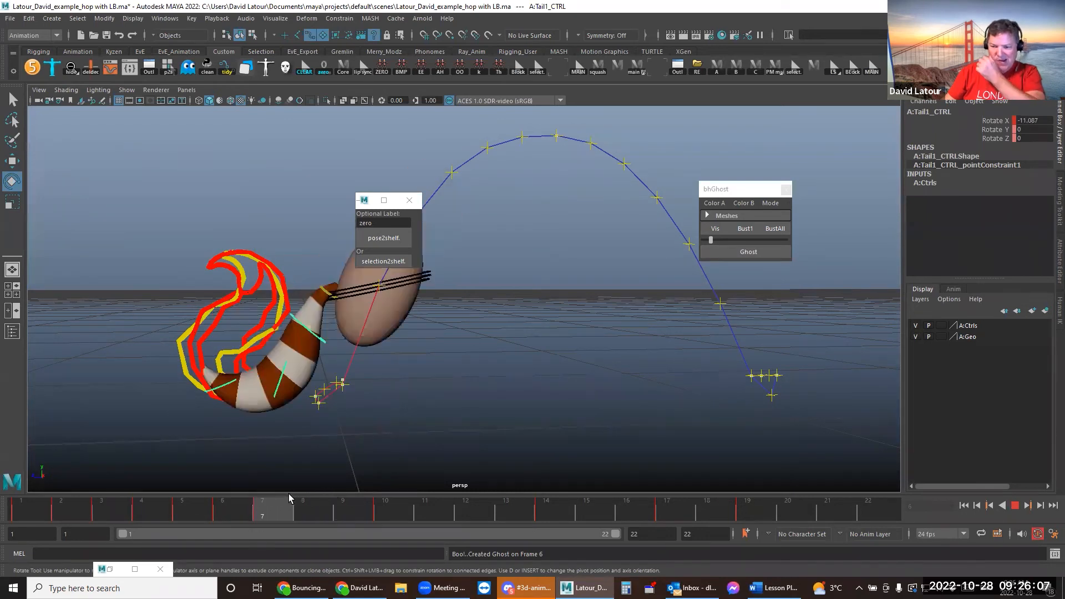
left_click(776, 230)
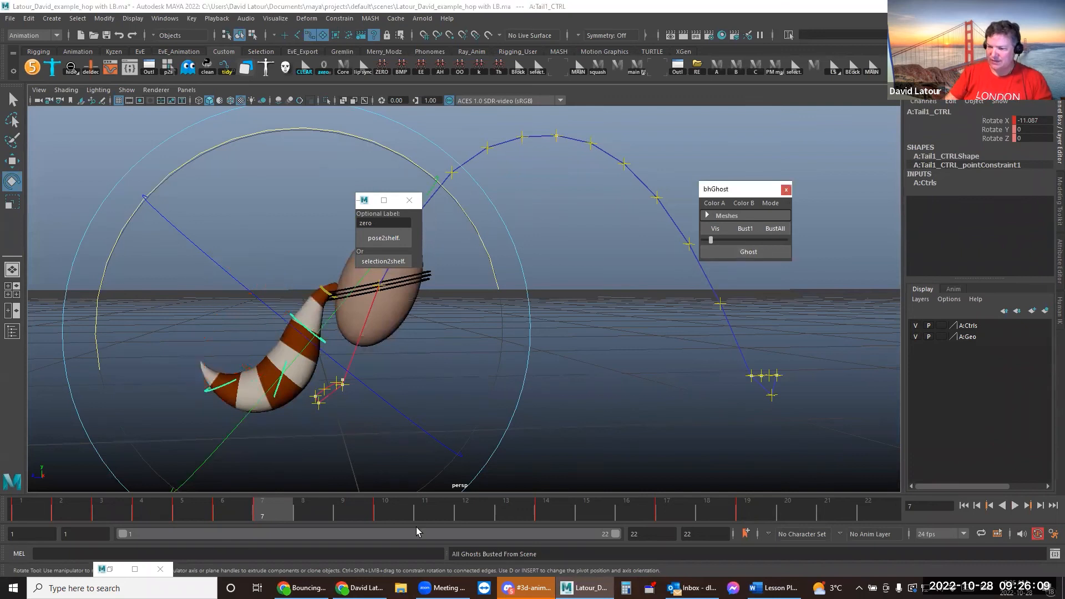
left_click(776, 254)
At frame 8, straighten the tail by rotating the tip control and the middle control, setting the middle one's Rotate X to about 5.9
left_click(311, 508)
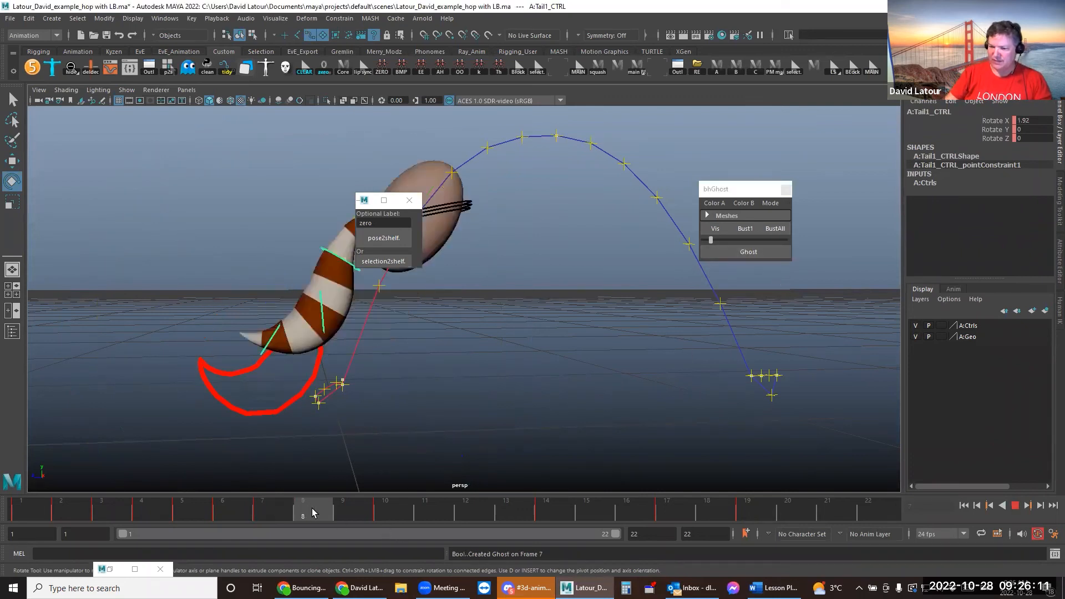
left_click(388, 351)
left_click(322, 321)
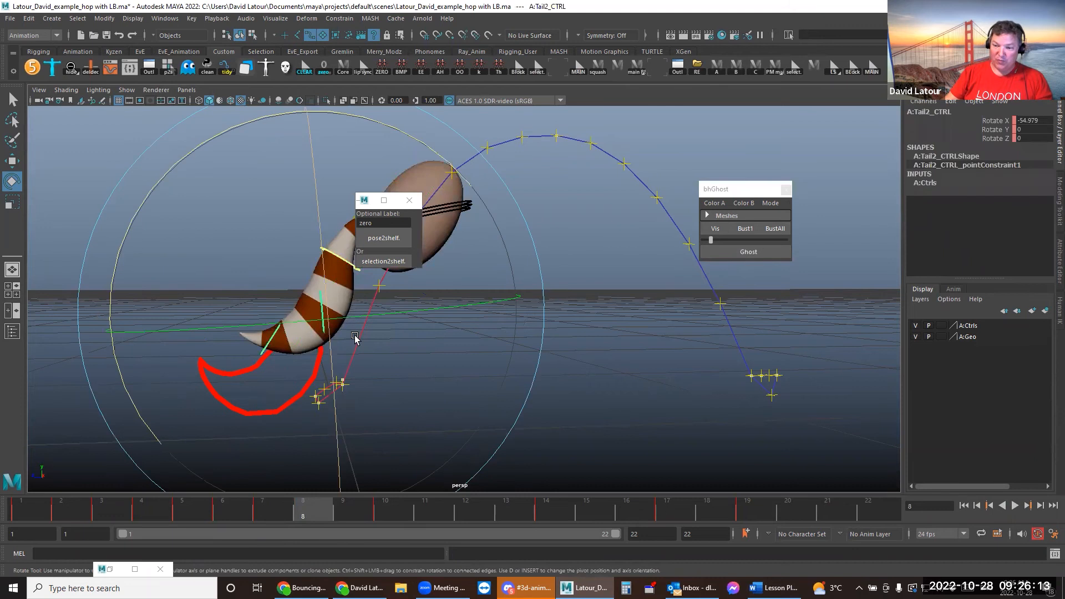
left_click_drag(209, 145, 88, 272)
left_click(368, 367)
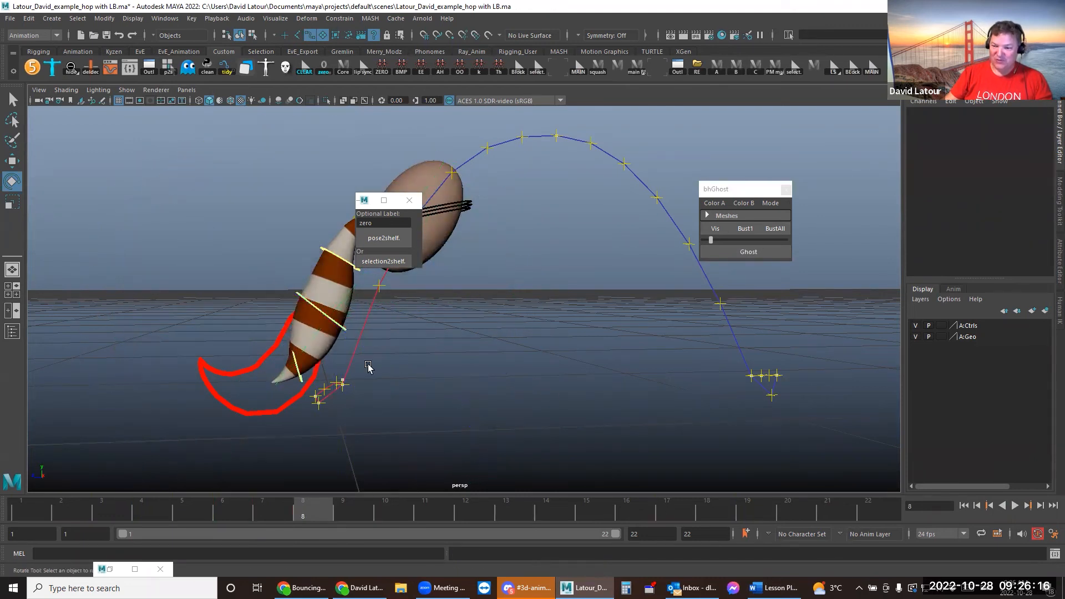
left_click(298, 381)
left_click_drag(87, 322, 125, 434)
left_click(632, 381)
left_click(344, 331)
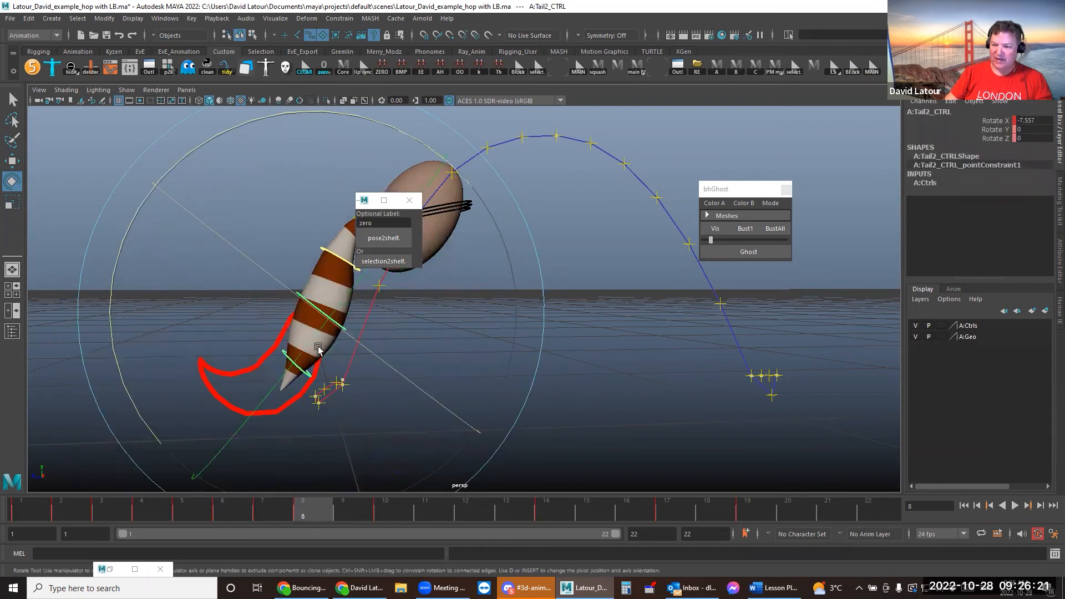
left_click_drag(130, 397, 180, 438)
Compare the tail with frame 7, create a ghost outline at frame 8, and close the pose2shelf window
left_click(288, 514)
left_click_drag(288, 515, 318, 510)
left_click(746, 253)
left_click(409, 200)
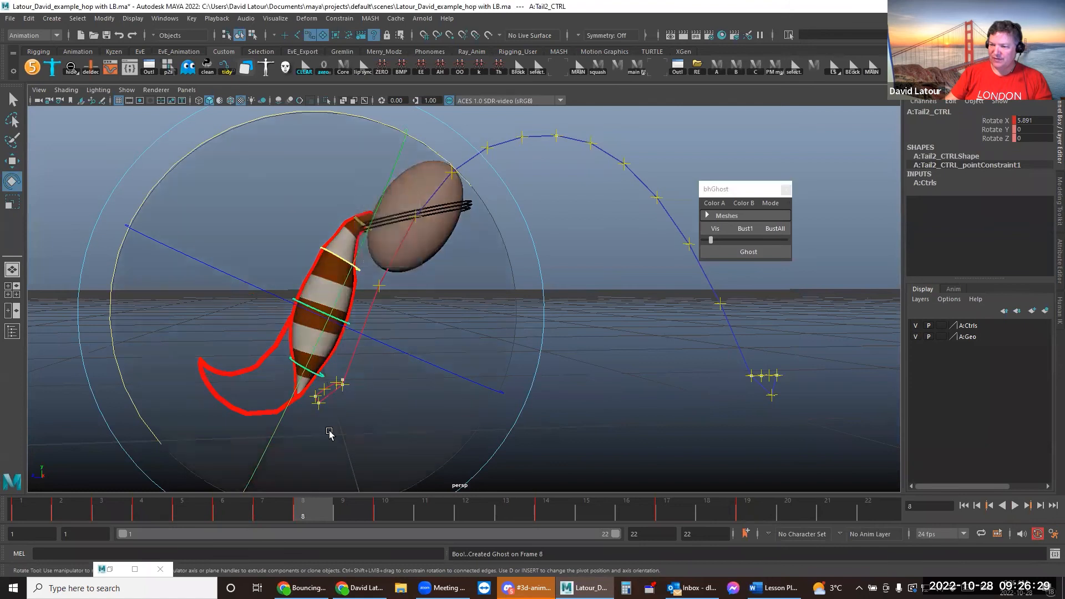
At frame 10, rotate the tip tail control and rotate the middle tail control to a Rotate X of about 2.5
left_click_drag(331, 516, 431, 513)
left_click(594, 409)
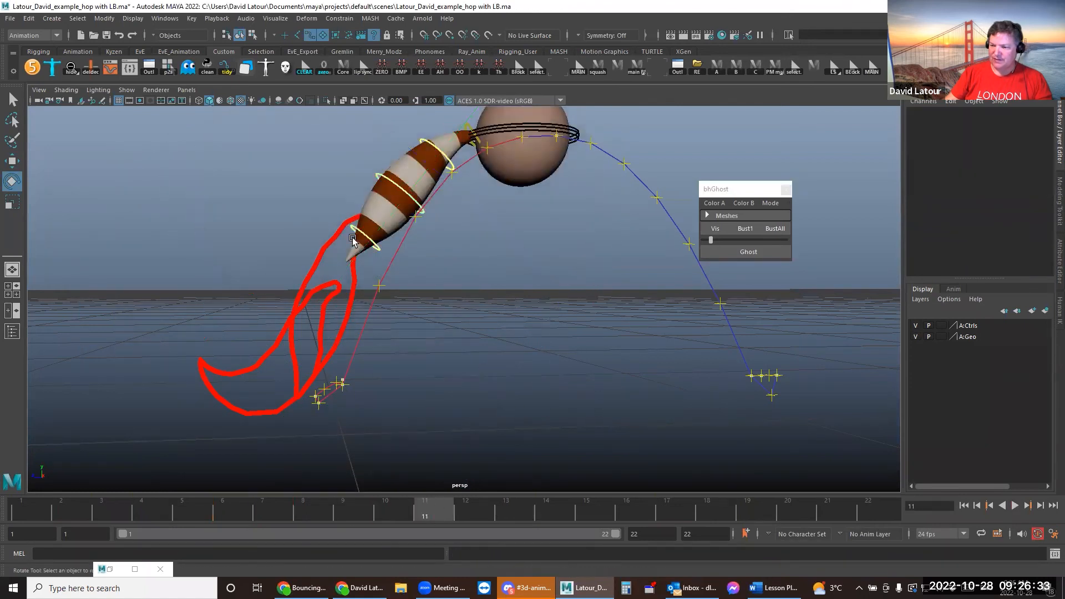
left_click(377, 251)
left_click(386, 515)
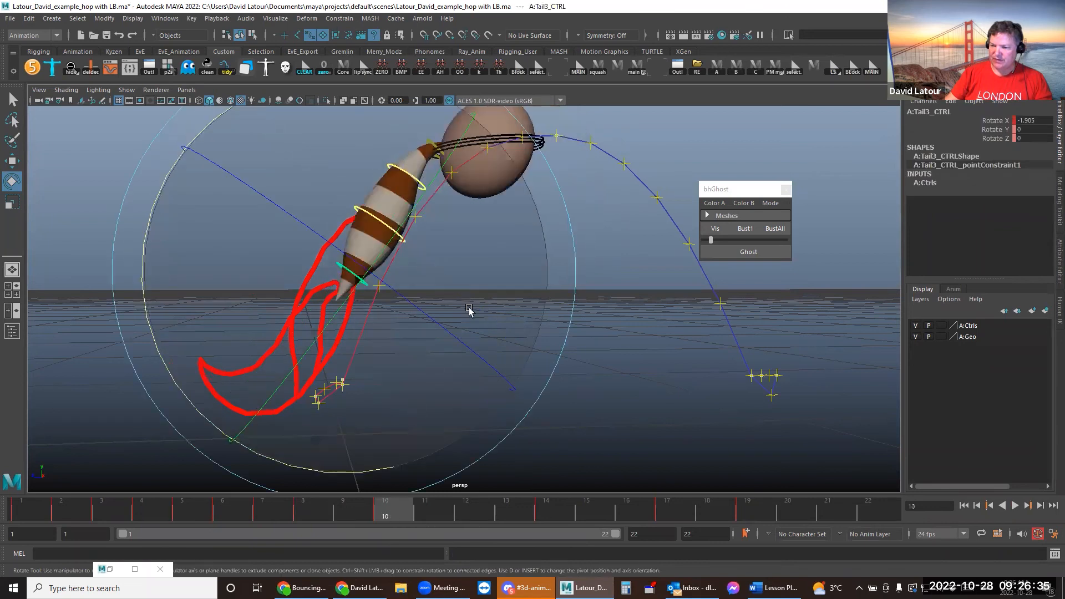
left_click_drag(433, 440, 609, 386)
left_click(609, 387)
left_click(401, 237)
left_click_drag(390, 423, 474, 436)
At frame 9, rotate the tip tail control and rotate the first tail control to a Rotate X of about 8.1
left_click(359, 509)
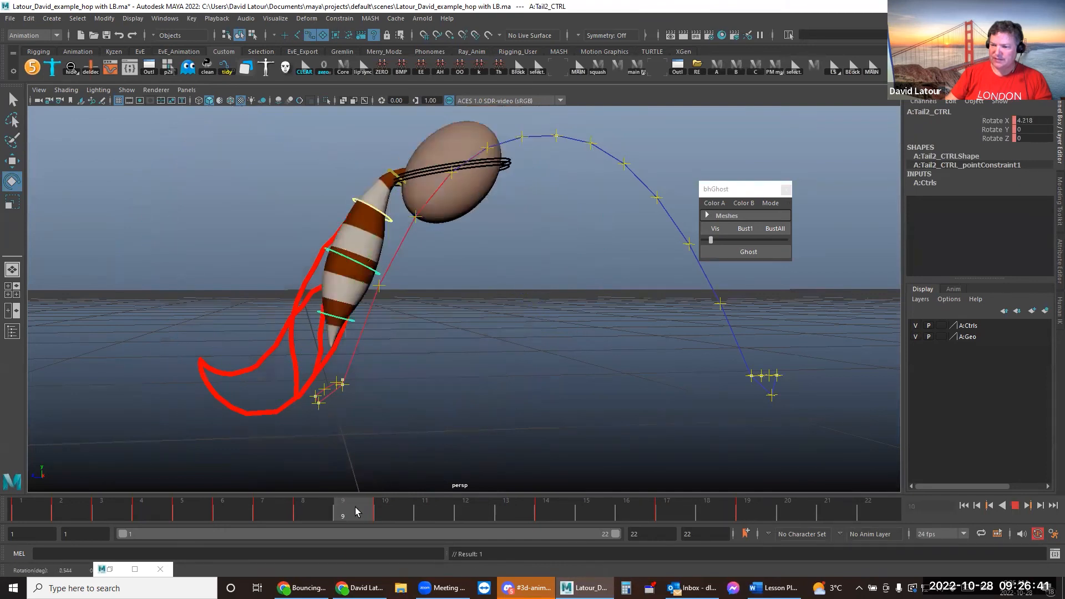
left_click(573, 419)
left_click(353, 320)
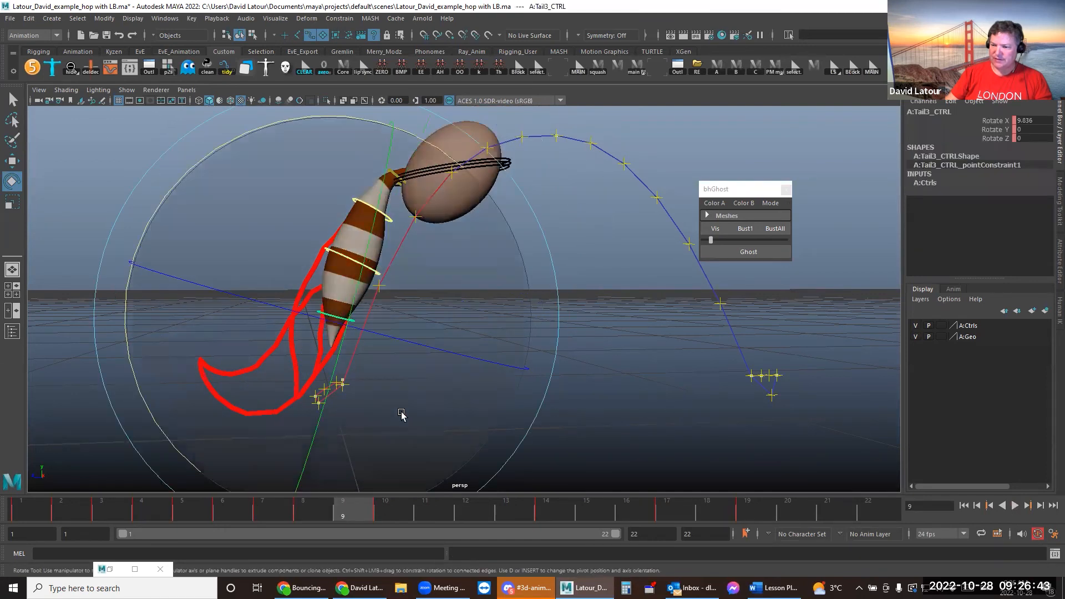
left_click_drag(180, 451, 169, 437)
left_click(585, 332)
left_click(388, 222)
left_click_drag(290, 395, 439, 417)
At frame 8, rotate the tip tail control, and review the tail motion through frame 19
left_click_drag(341, 509, 306, 508)
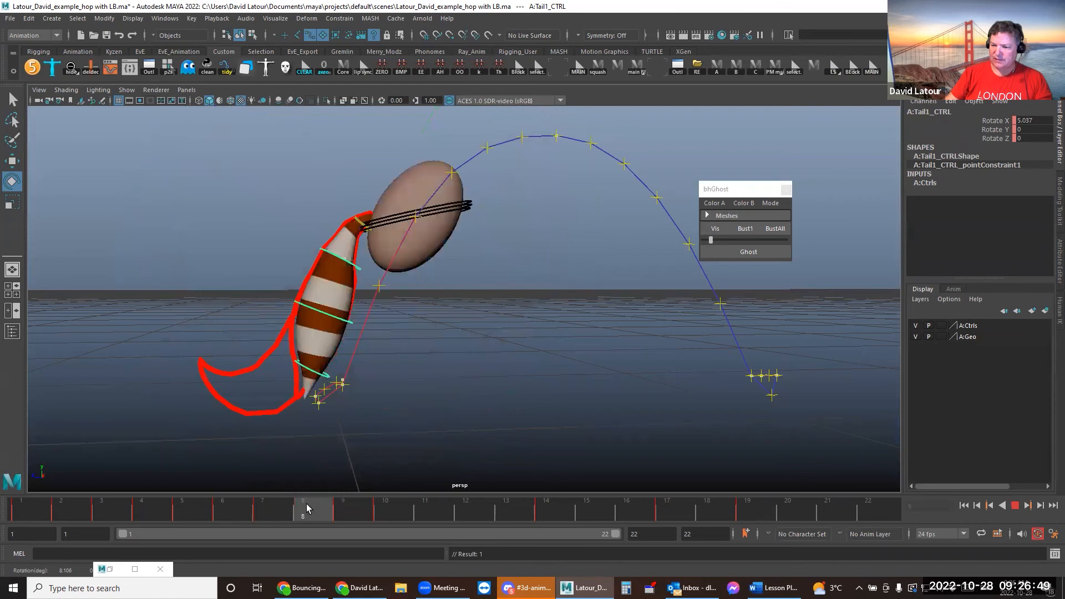
left_click(630, 391)
left_click(324, 374)
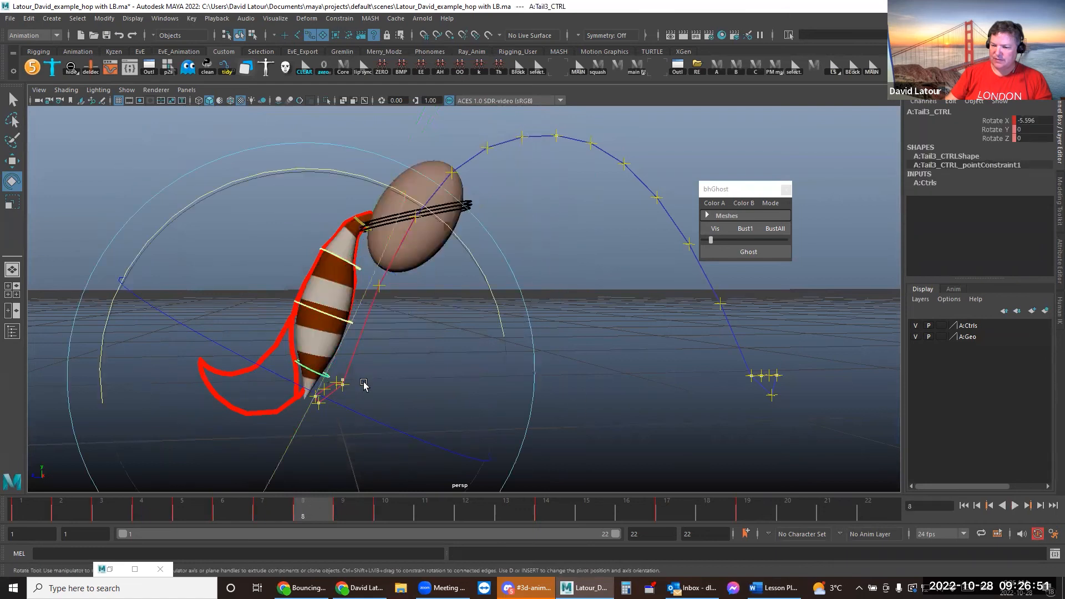
left_click_drag(490, 299, 492, 363)
left_click_drag(309, 506, 765, 486)
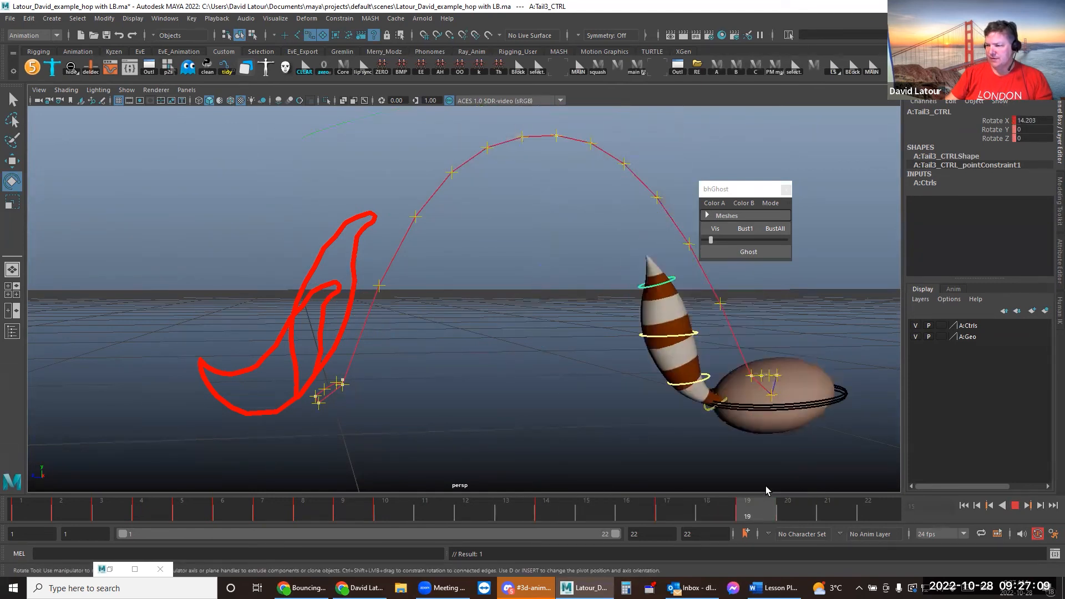
Clear all existing ghosts and create a new ghost outline of the tail at frame 19
left_click(773, 231)
left_click(751, 252)
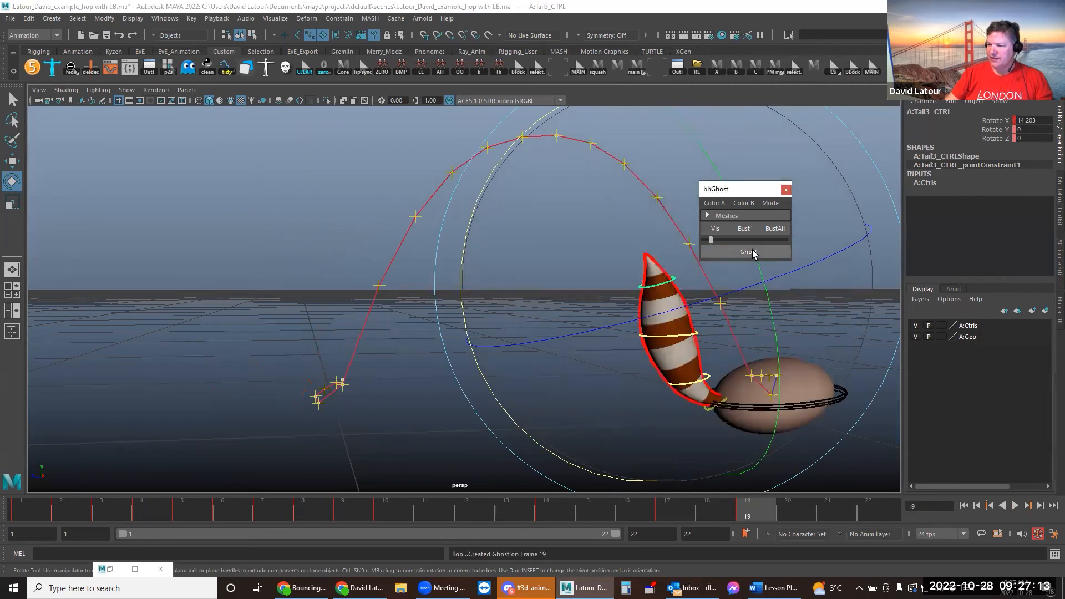
middle_click_drag(517, 435, 234, 423, "alt")
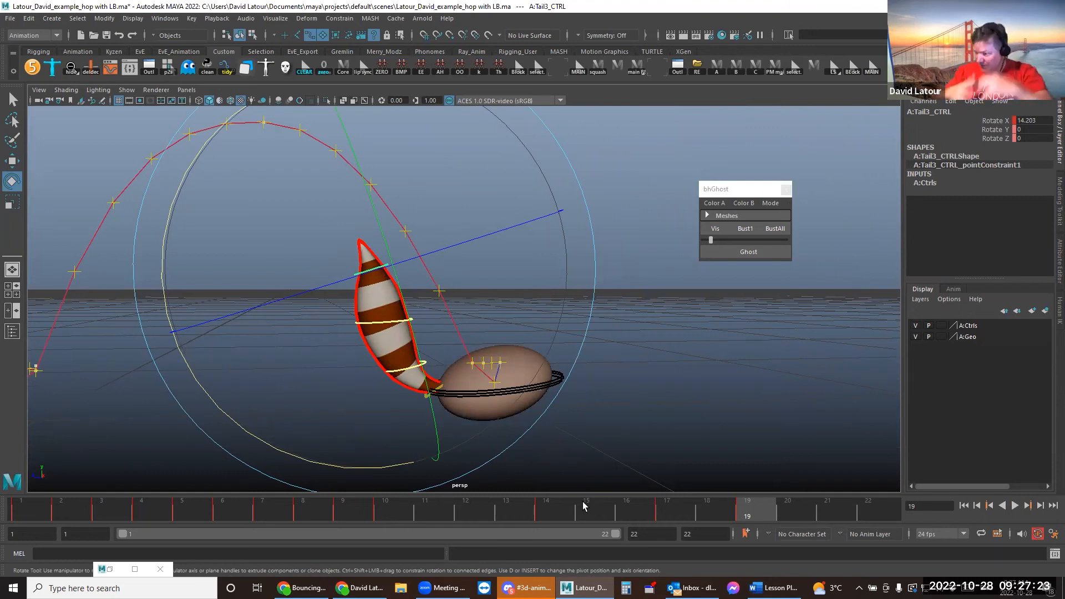
At frame 20, rotate the tail's master control and the first tail control to swing the tail down behind the ball
left_click_drag(778, 507, 803, 502)
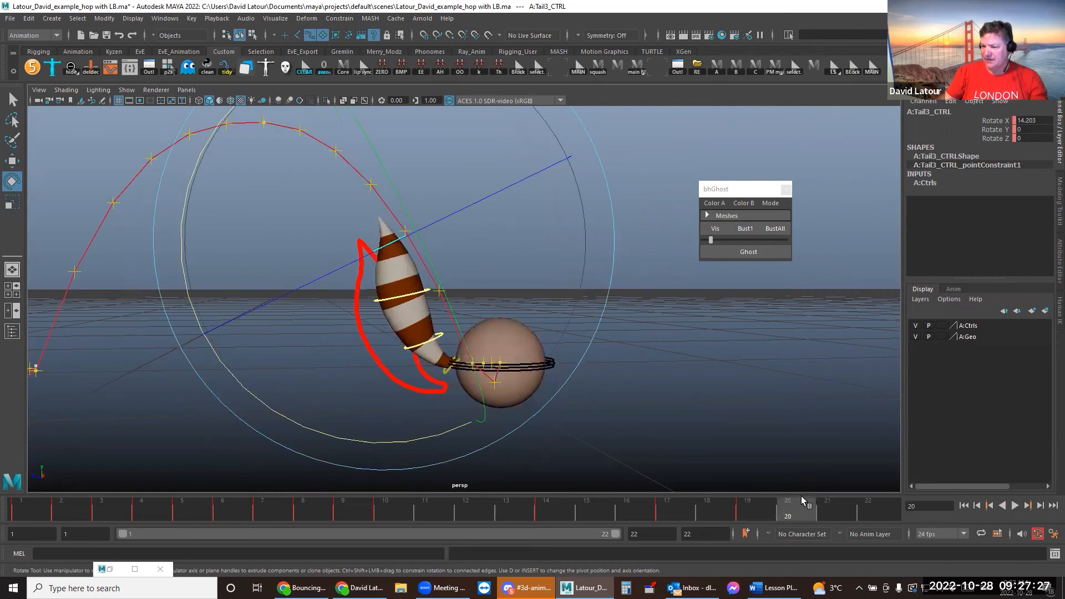
left_click(619, 371)
left_click(444, 370)
left_click_drag(255, 421, 606, 513)
left_click(763, 415)
left_click(428, 393)
left_click_drag(493, 213, 681, 383)
left_click(681, 383)
At frame 20, rotate the middle and tip tail controls to curl the tail upward toward the frame 19 ghost
left_click(395, 378)
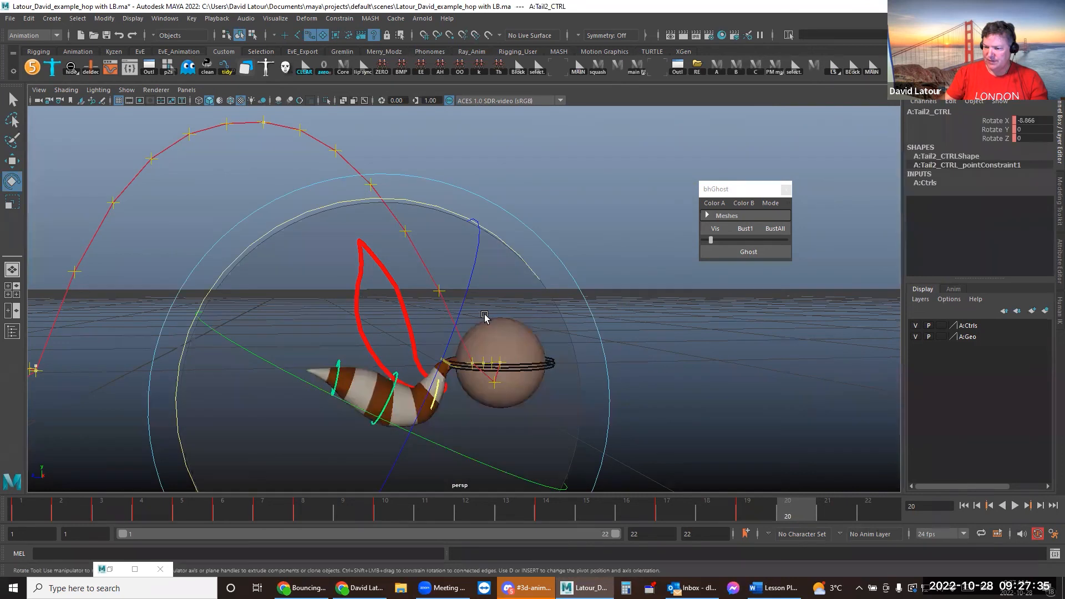
left_click_drag(516, 257, 637, 426)
left_click(674, 402)
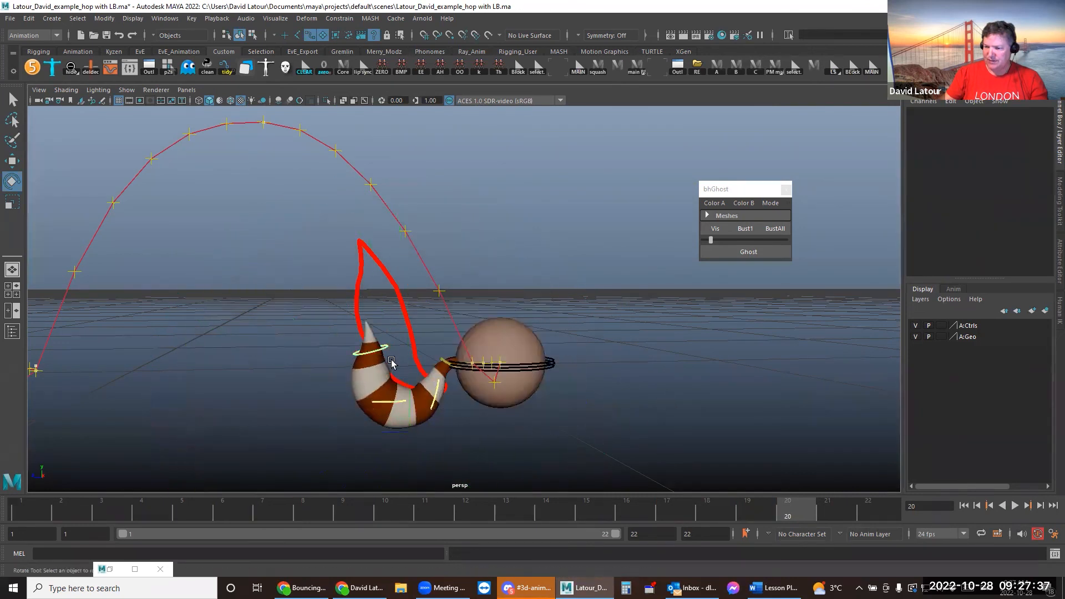
left_click(390, 347)
left_click_drag(494, 200, 593, 326)
left_click(447, 395)
At frame 20, refine the curl with the first and tip tail controls, and review the motion back to frame 16
left_click(438, 389)
left_click(426, 331)
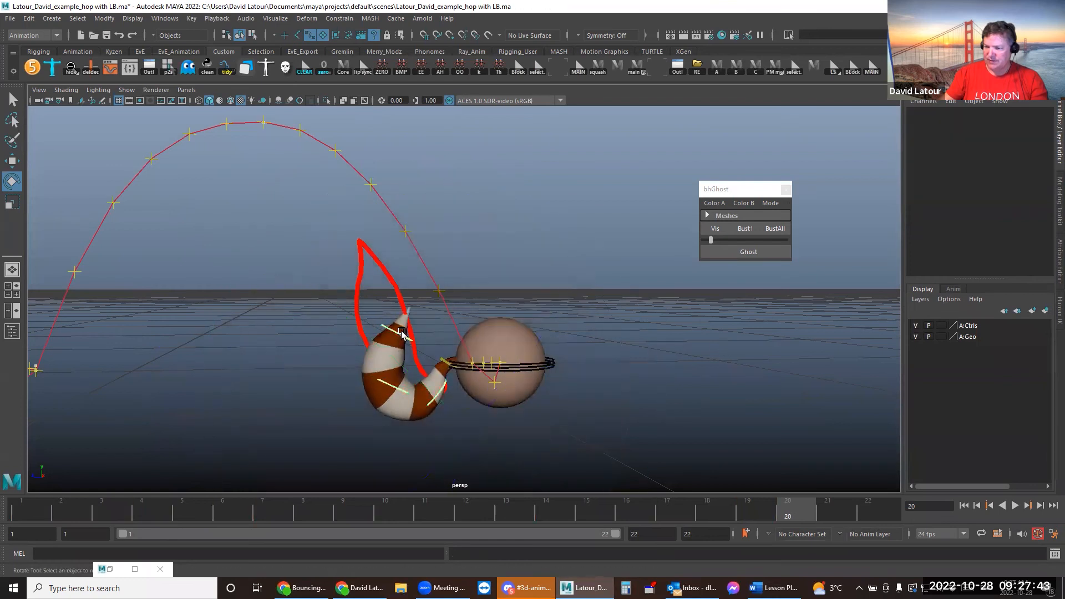
left_click(402, 333)
left_click_drag(468, 157, 344, 120)
left_click_drag(776, 509, 630, 494)
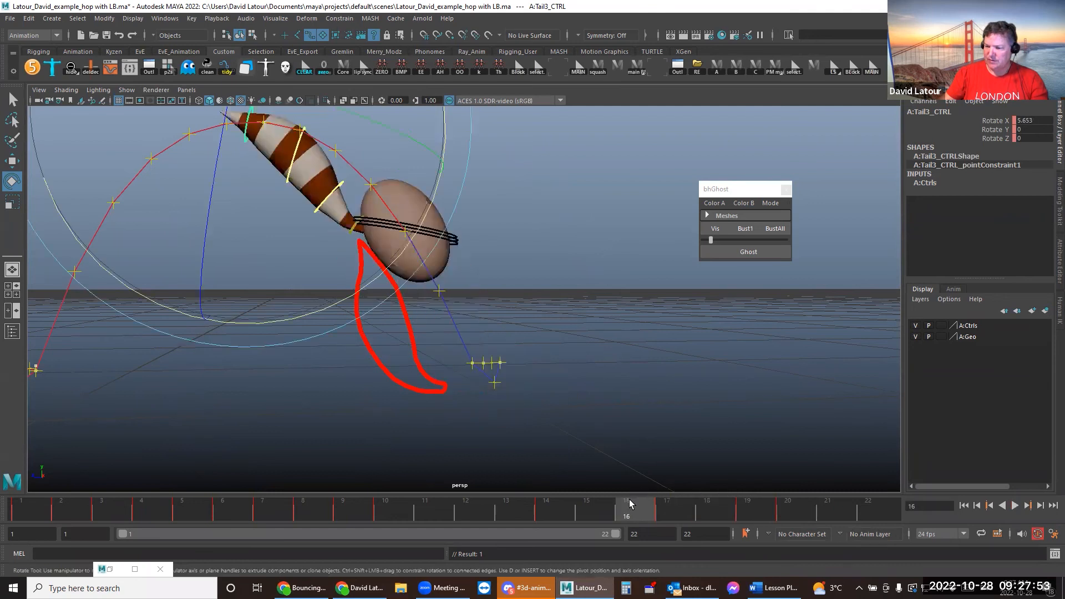
Select all the tail controls with the Tail ALL helper and create a ghost outline of the tail at frame 17
left_click(783, 327)
right_click(852, 57)
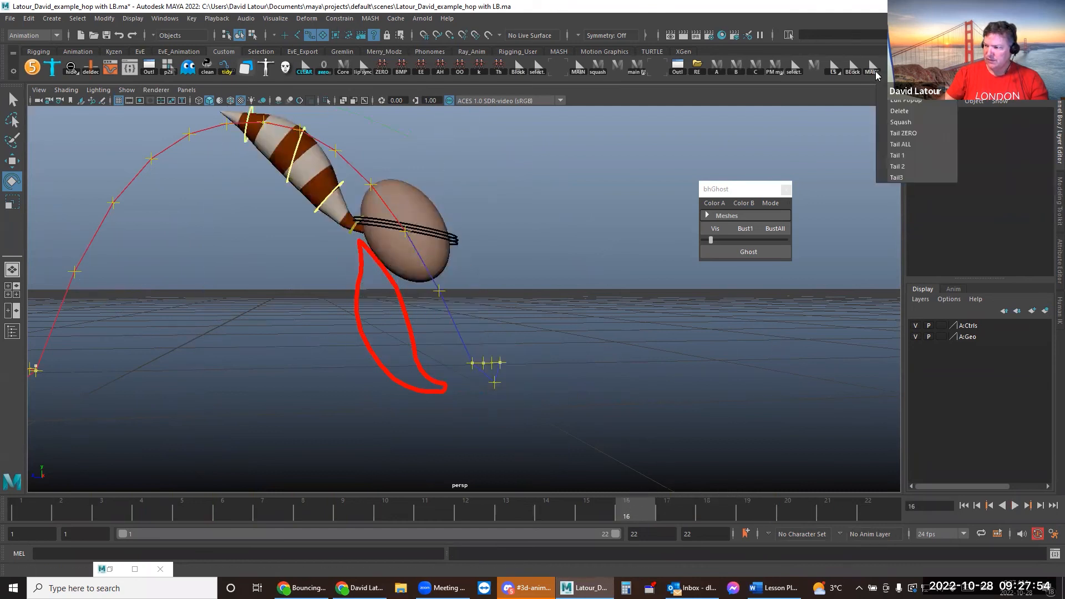
left_click(901, 146)
left_click(658, 516)
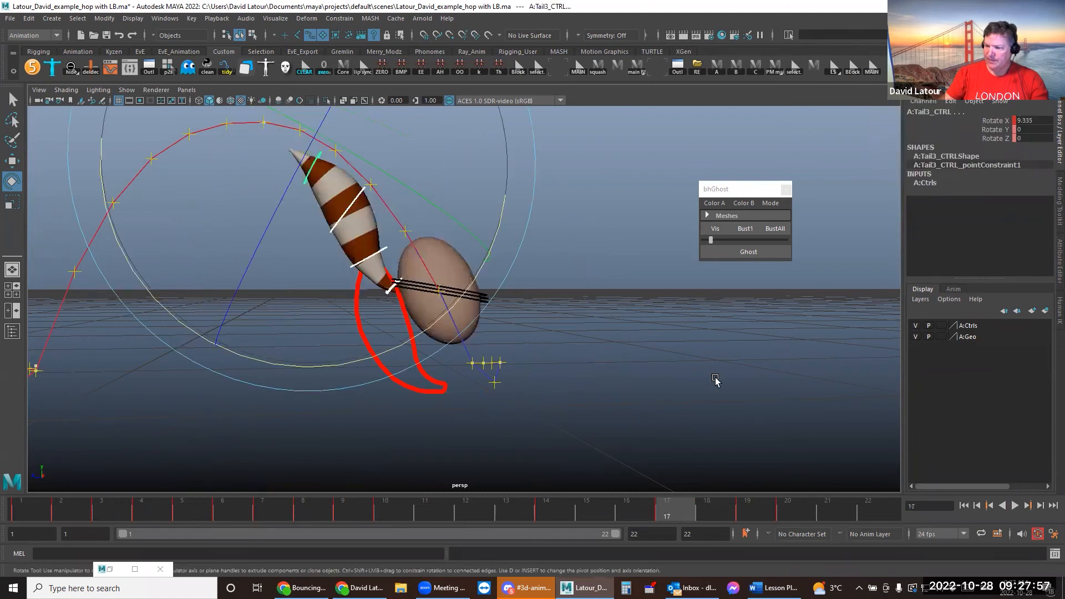
left_click(748, 252)
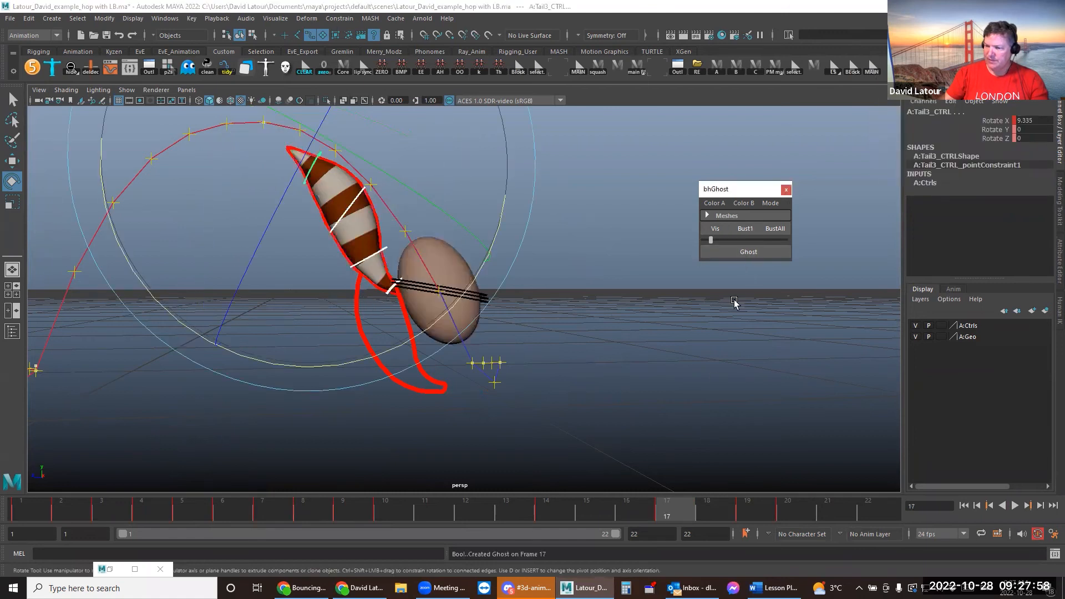
At frame 18, rotate the first tail control to about -22.7 in Rotate X and create a ghost outline of the tail
left_click(719, 516)
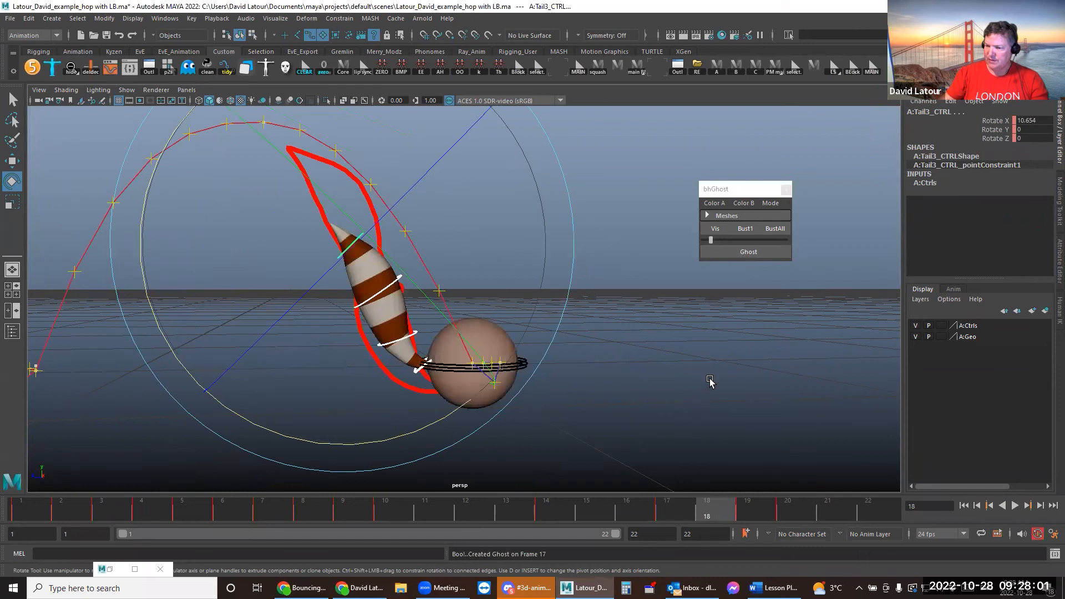
left_click(648, 372)
left_click(415, 333)
left_click_drag(474, 158, 506, 175)
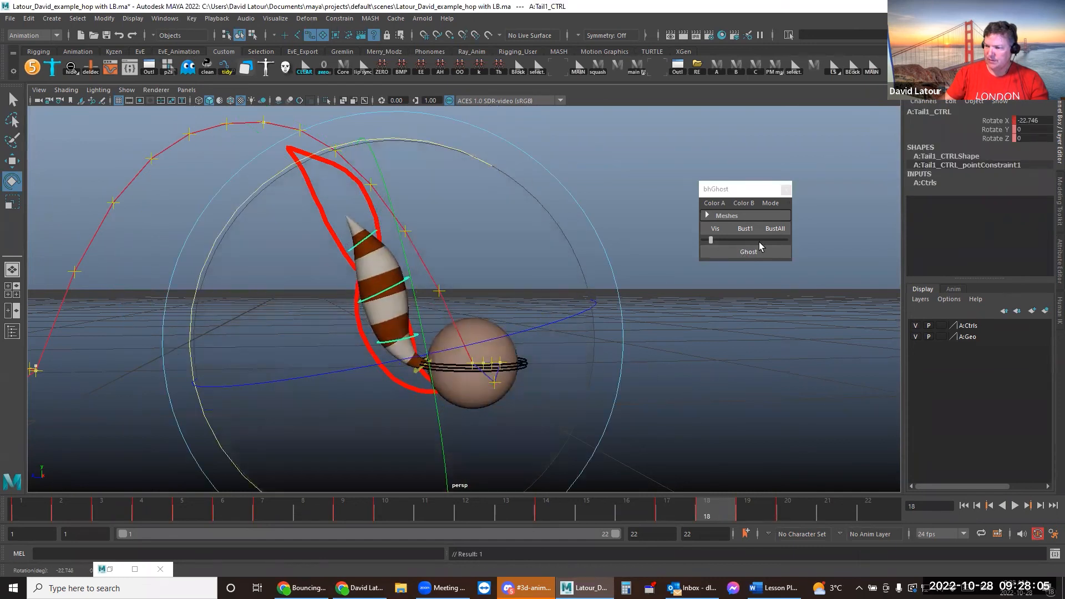
left_click(750, 252)
At frame 19, adjust the first tail control slightly and swing the whole tail down behind the ball with the tail's master control
left_click_drag(694, 513, 747, 513)
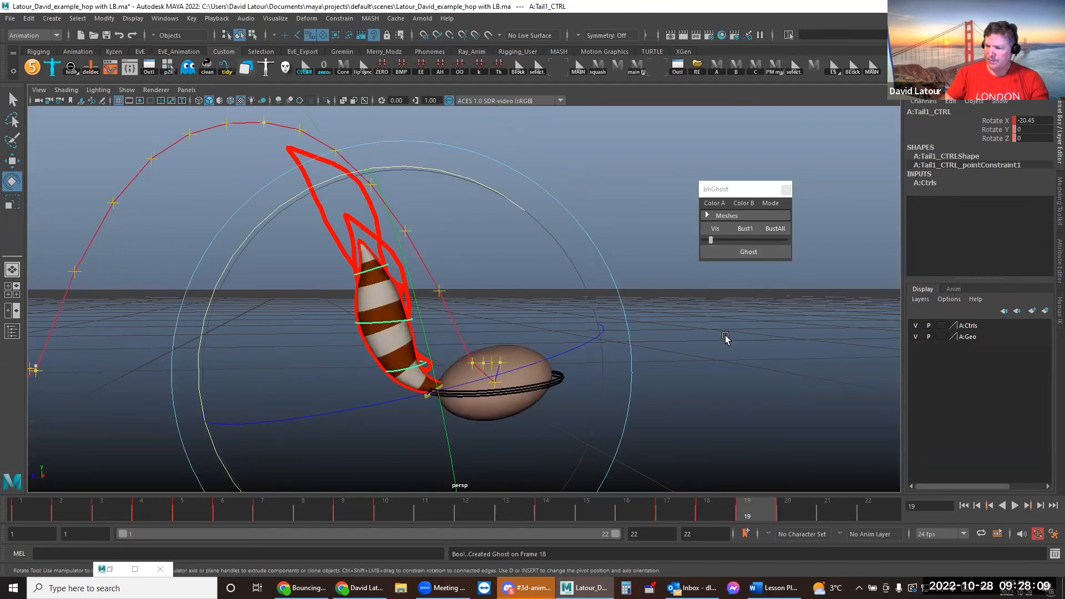
left_click(775, 324)
left_click(424, 366)
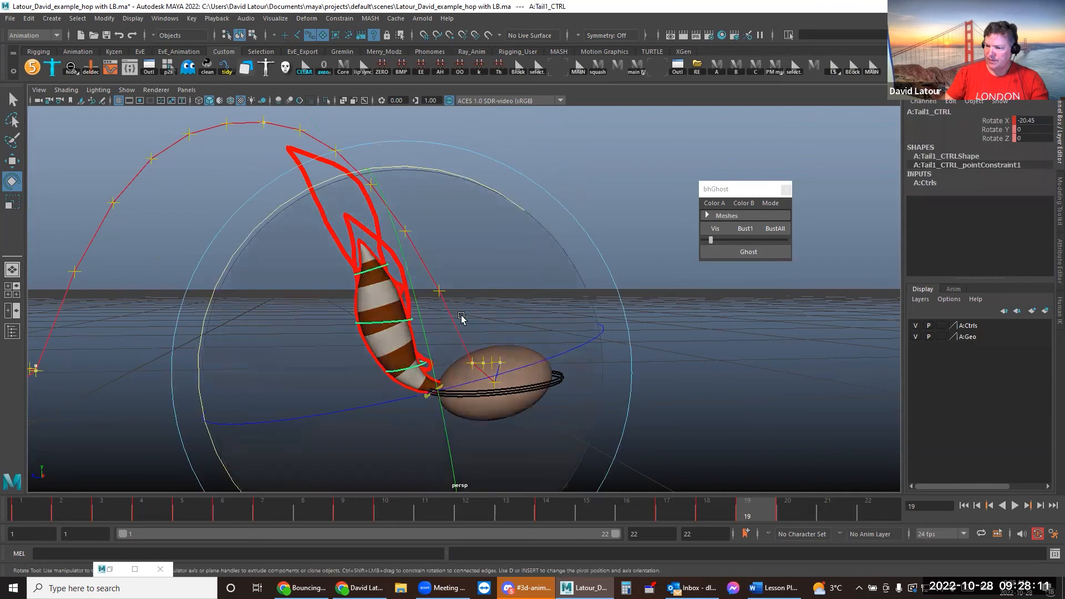
mouse_move(506, 196)
left_mouse_down()
mouse_move(528, 215)
mouse_move(515, 203)
left_mouse_up()
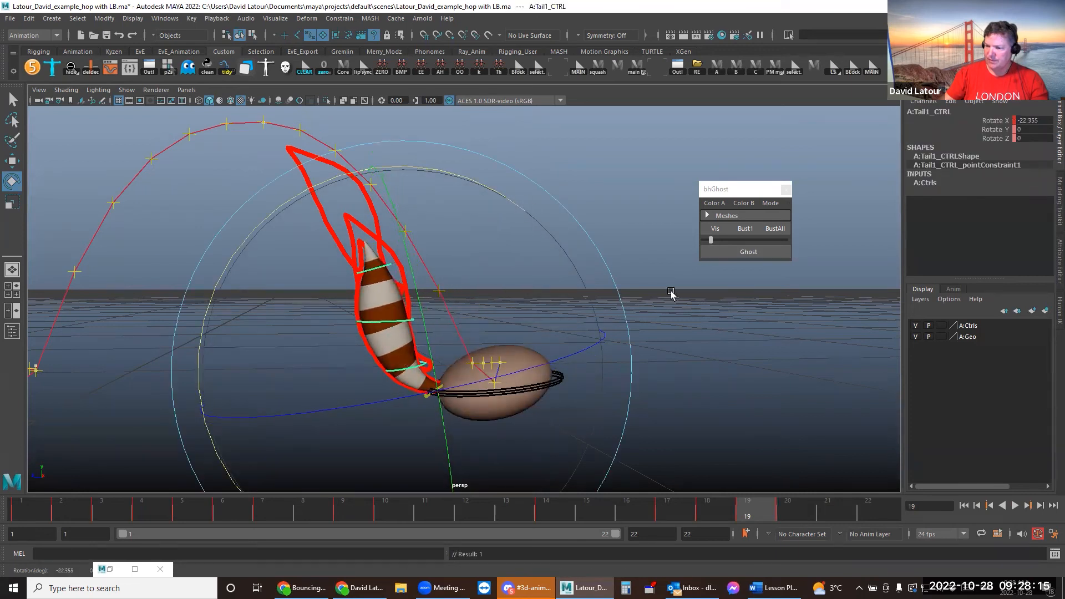
left_click(673, 295)
left_click(445, 387)
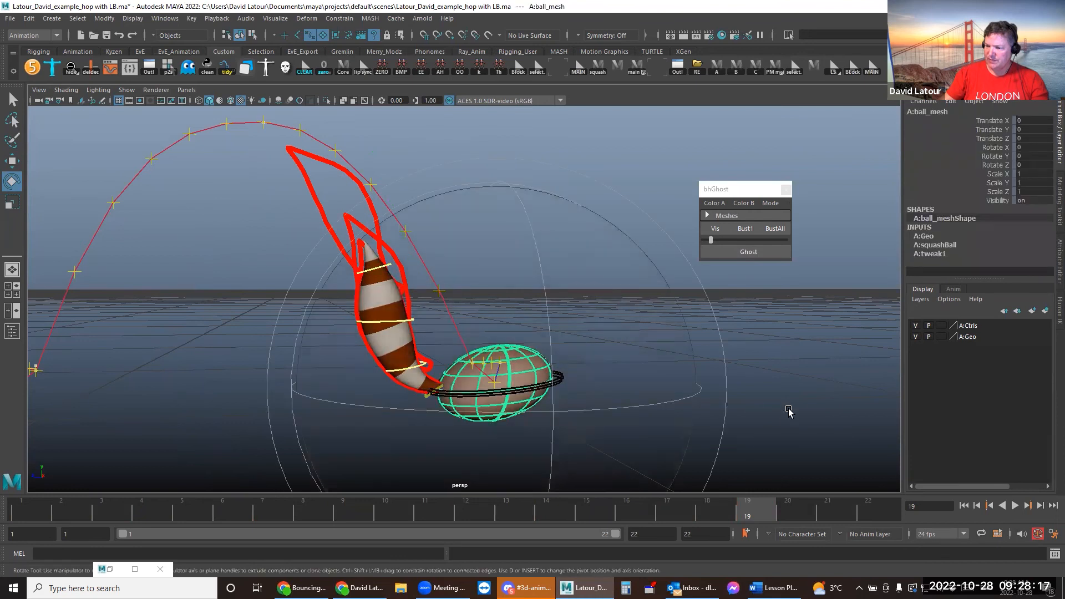
left_click(412, 416)
left_click(426, 398)
left_click_drag(532, 222, 442, 209)
Rotate the first tail control at frame 19 to about -68.6 in Rotate X, bending the tail upward toward the ghosts
left_click(392, 350)
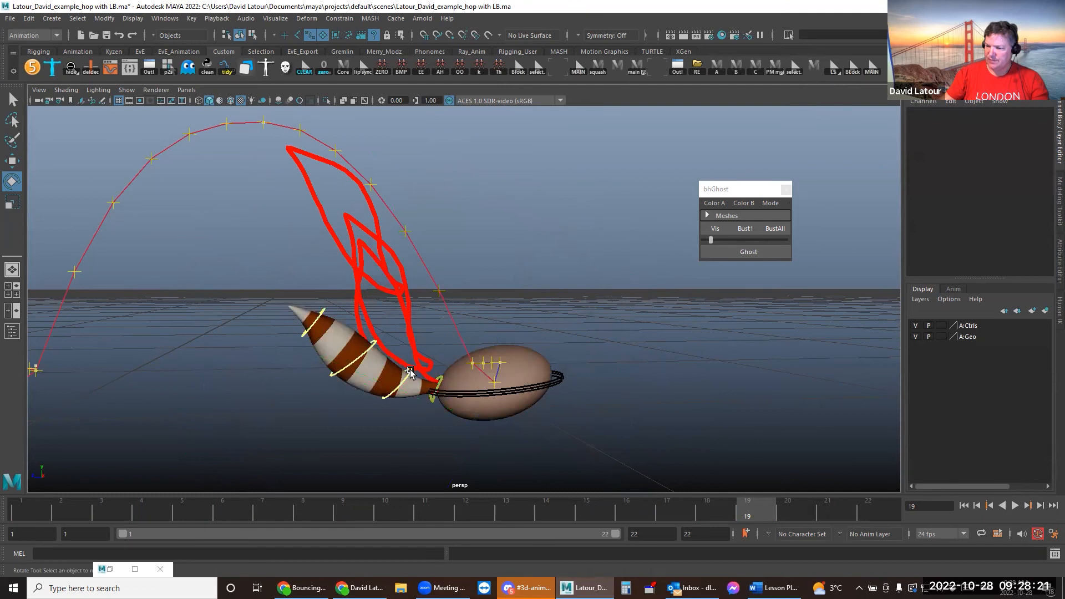
left_click(409, 372)
left_click(561, 255)
left_click(392, 392)
left_click_drag(491, 240, 641, 346)
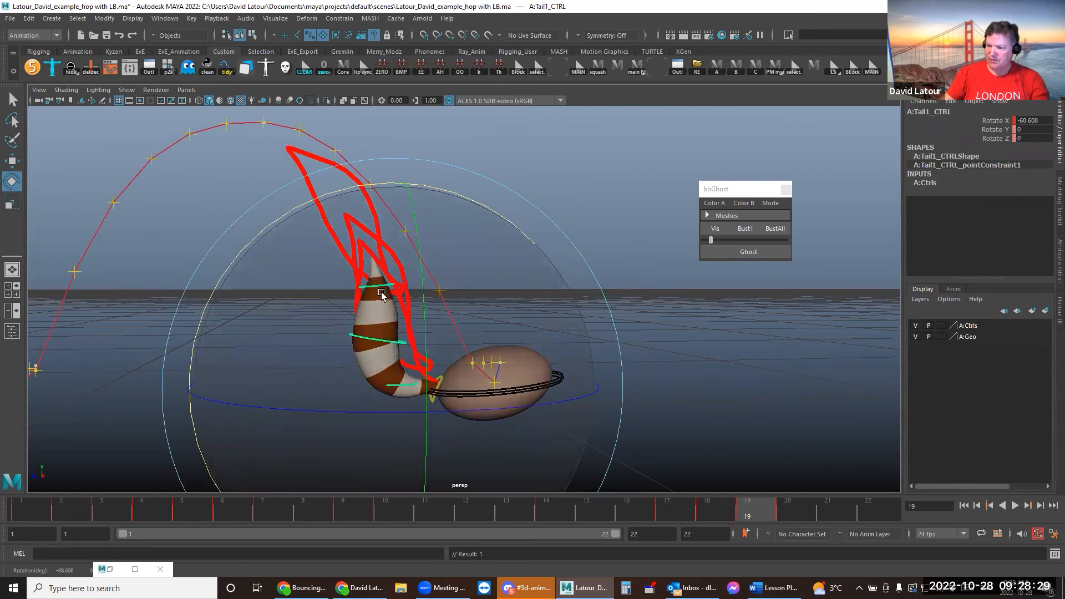
Lower the tail further with the master control at frame 19 and rotate the first tail control to about -102 to stand it upright
left_click(423, 426)
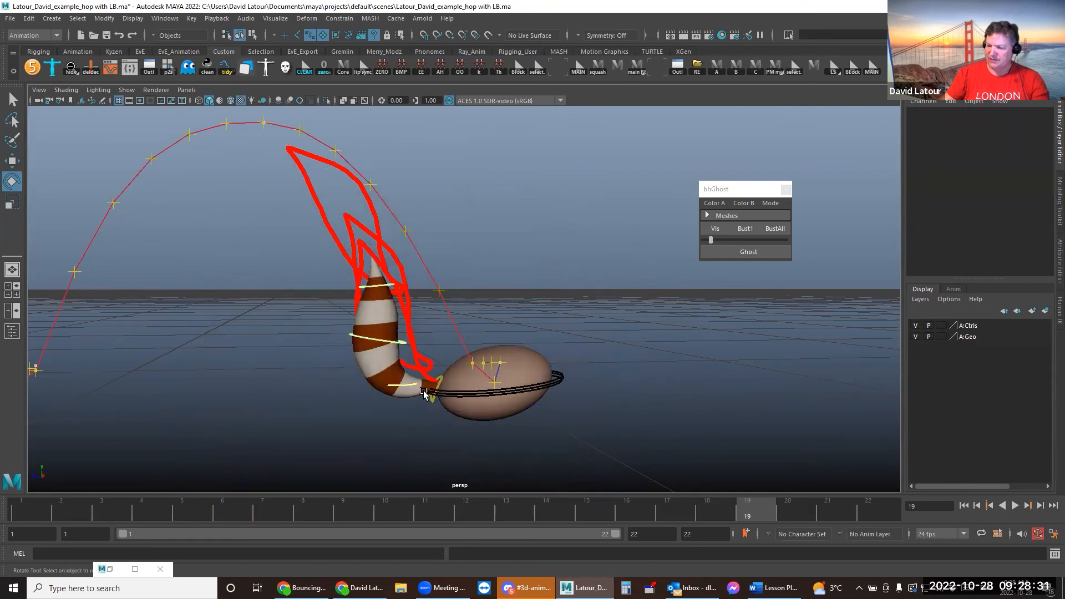
left_click(433, 403)
left_click_drag(502, 204, 419, 183)
left_click(409, 389)
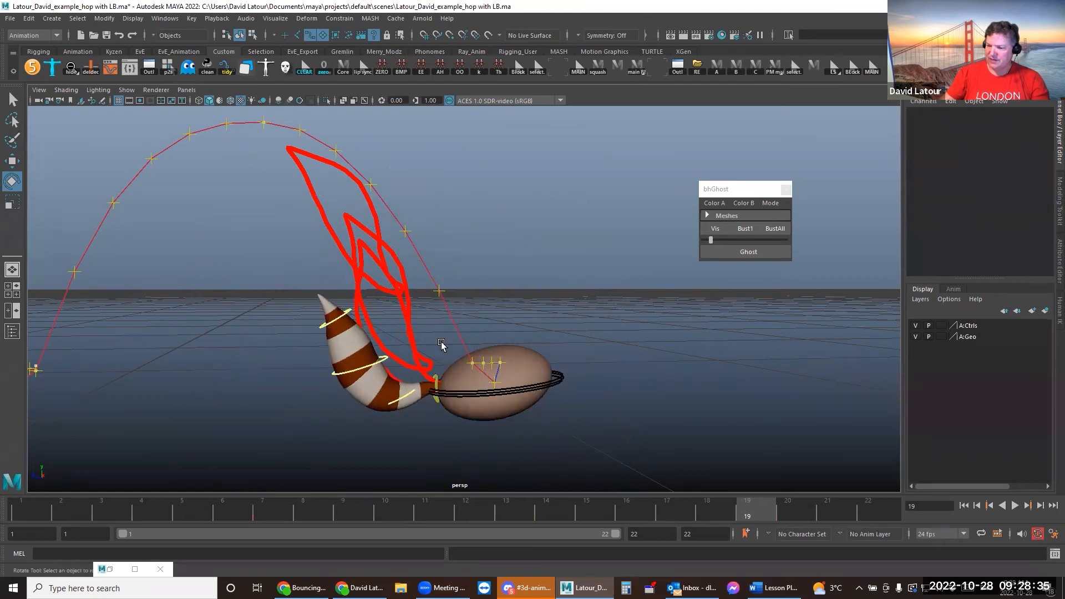
left_click(404, 396)
left_click_drag(497, 231, 591, 294)
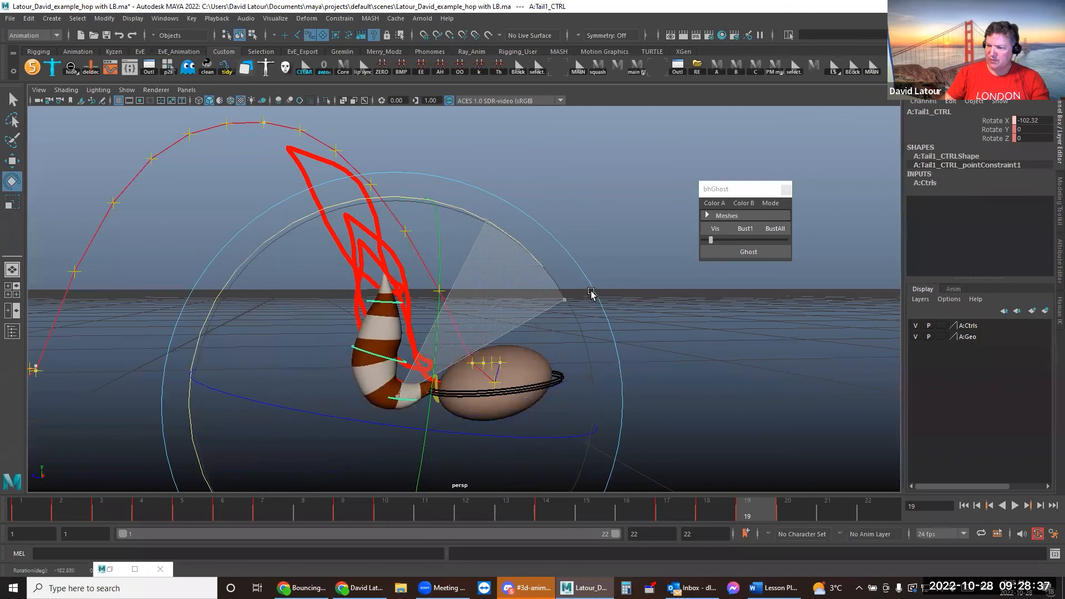
Select the tip tail control and create a ghost outline of the tail at frame 19
left_click(459, 333)
left_click(400, 304)
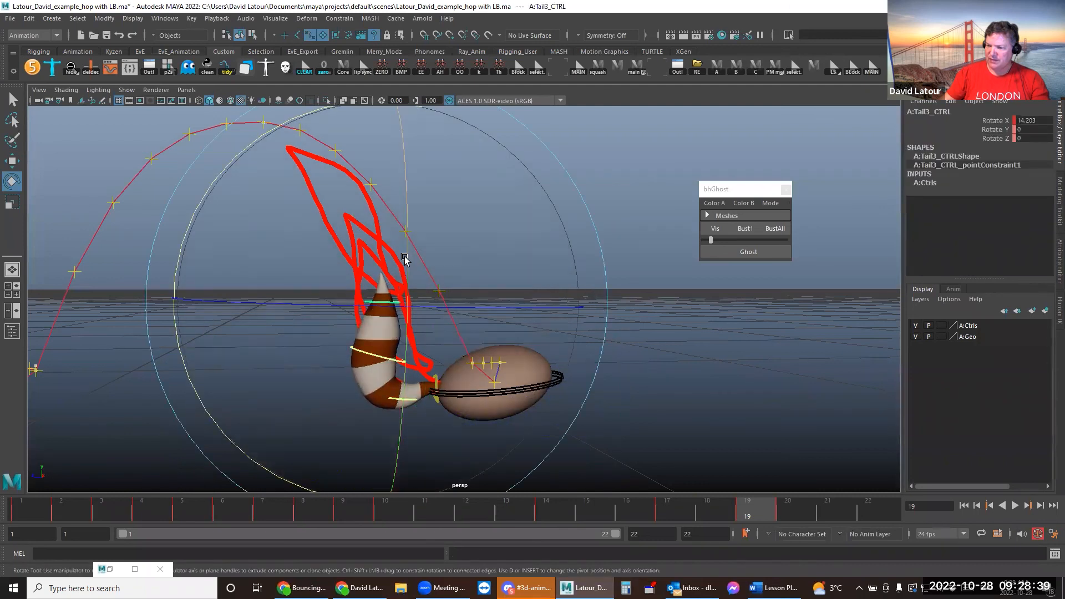
left_click(722, 251)
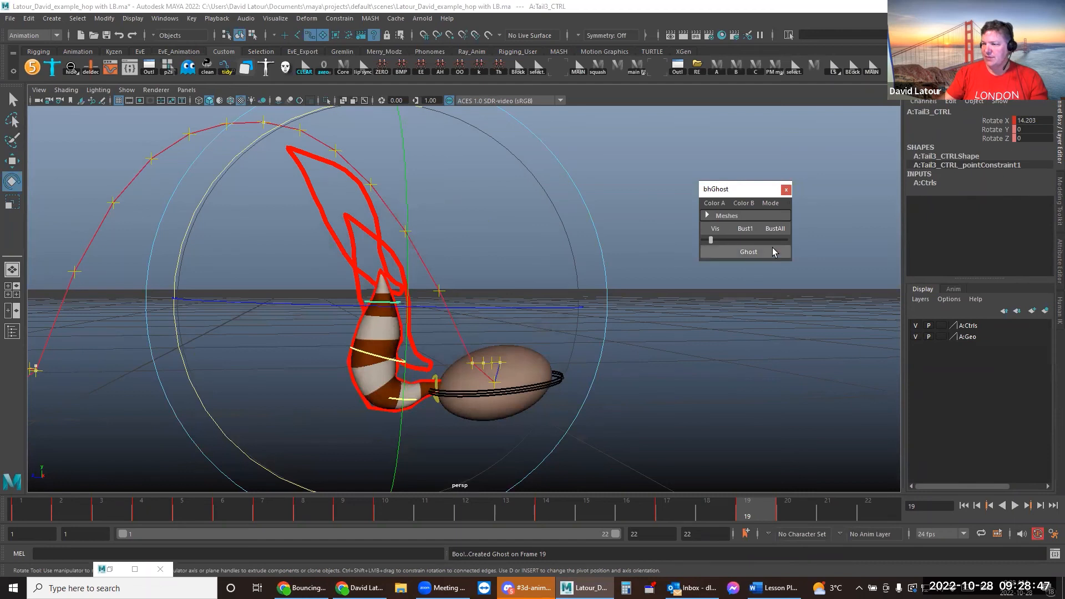
Select all the tail controls with the Tail ALL helper, review the preceding frames, and move to frame 20
left_click(835, 117)
left_click(869, 70)
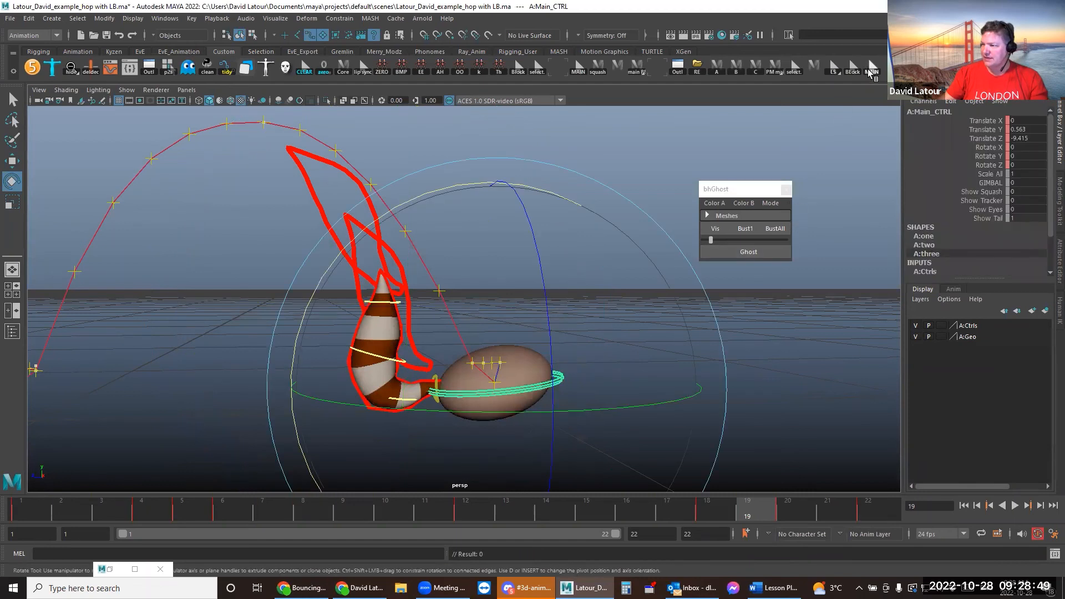
left_click(864, 141)
right_click(870, 69)
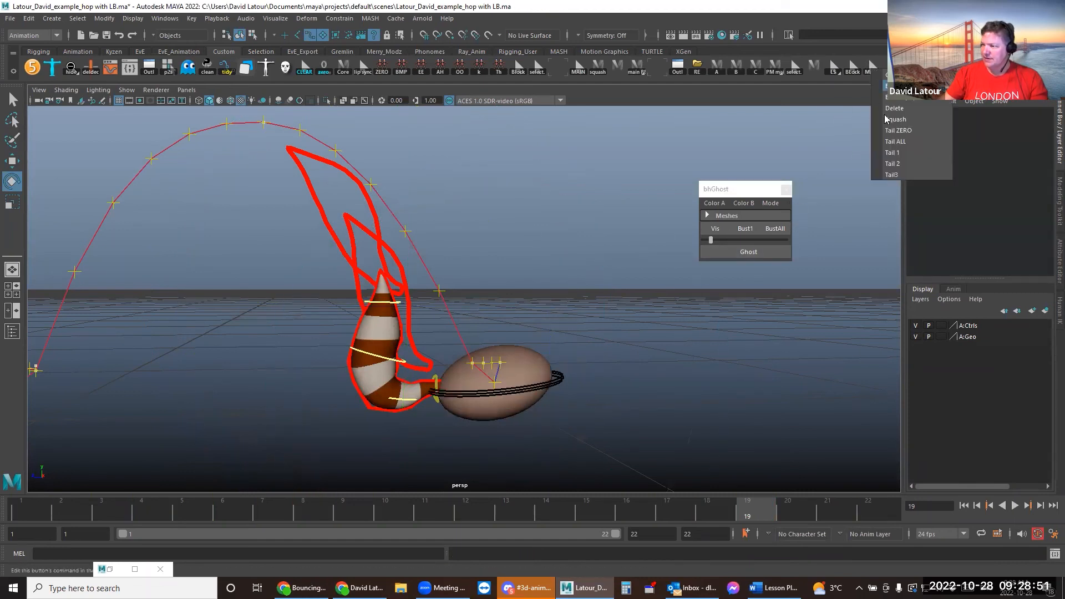
left_click(891, 174)
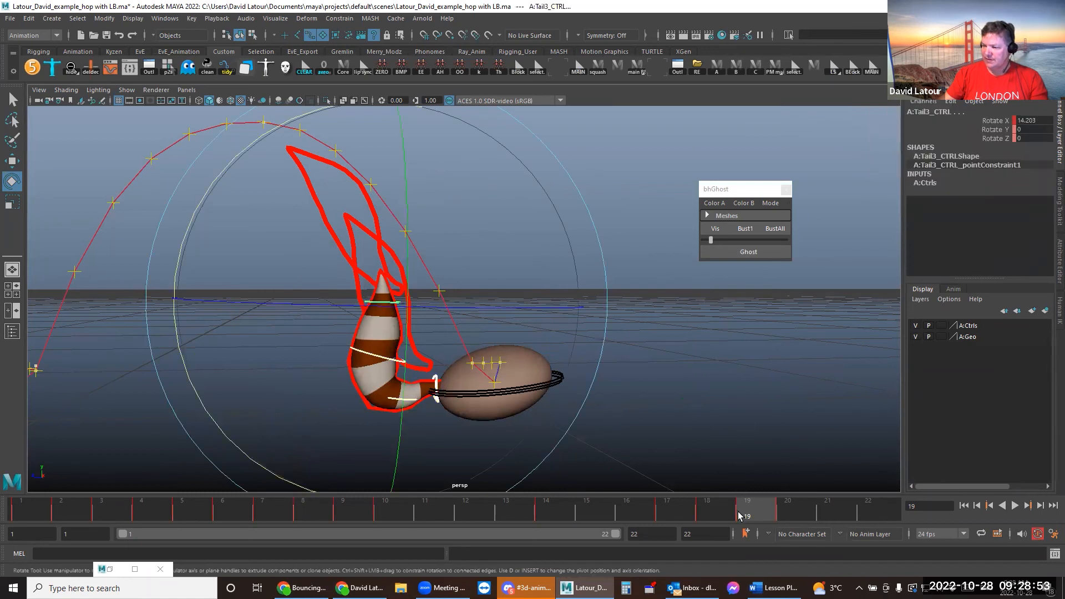
key("comma")
key("comma")
left_click_drag(764, 511, 793, 519)
At frame 20, rotate the middle and tip tail controls to reshape the curl, setting the middle control to about -63 in Rotate X
left_click(816, 438)
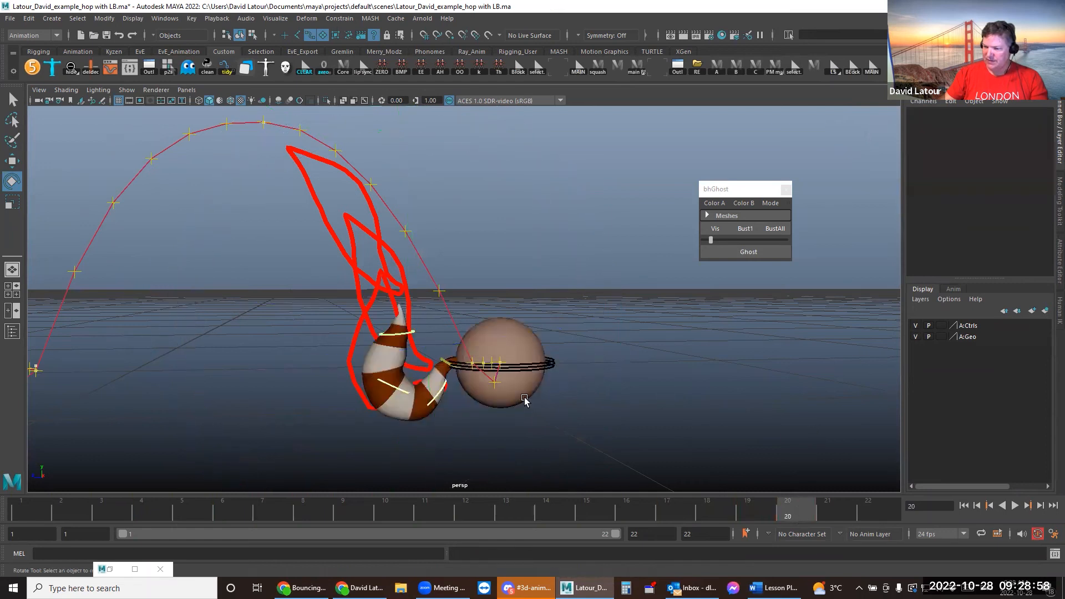
left_click(404, 391)
left_click_drag(494, 217, 352, 204)
left_click(582, 255)
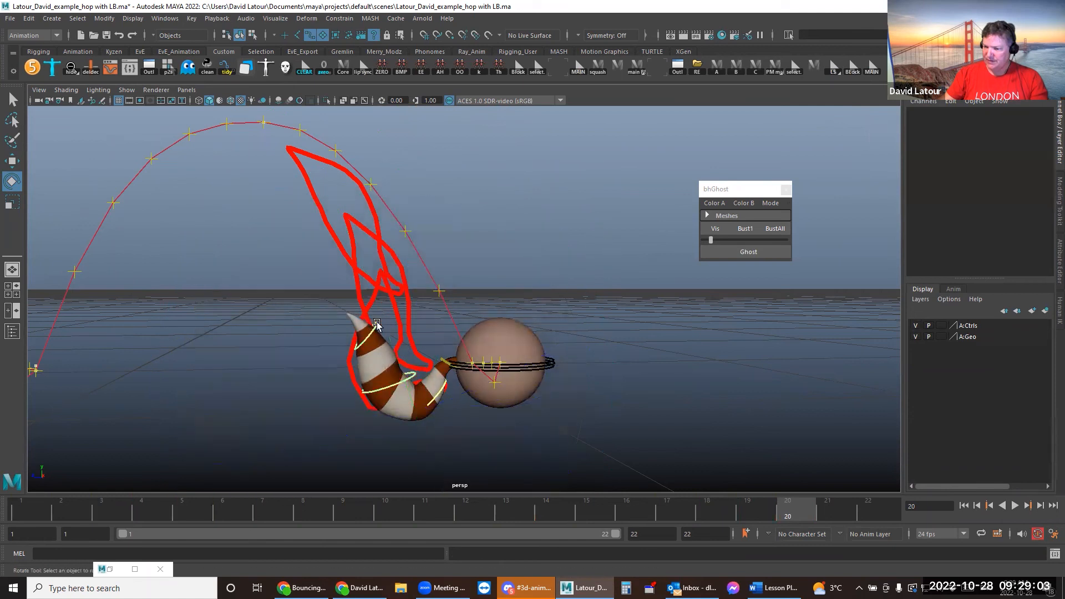
left_click(377, 324)
left_click_drag(471, 174, 713, 347)
left_click(714, 347)
left_click(404, 368)
left_click_drag(525, 235, 587, 324)
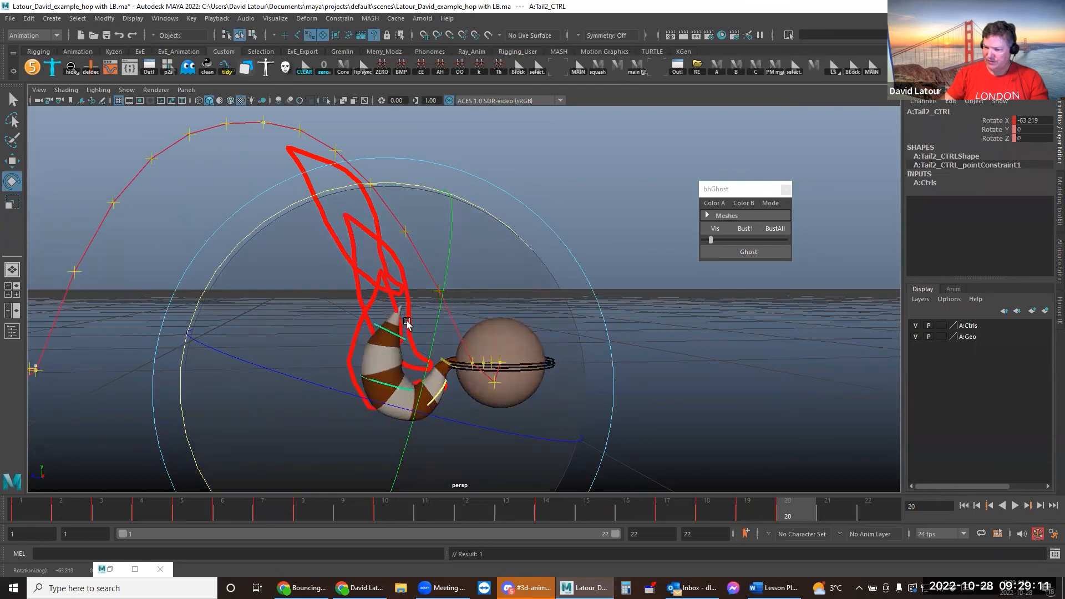
left_click(609, 313)
At frame 20, rotate the tail's master control and the first tail control to lift the bottom of the curl to ground level
left_click(438, 392)
middle_click_drag(554, 348, 510, 226, "alt")
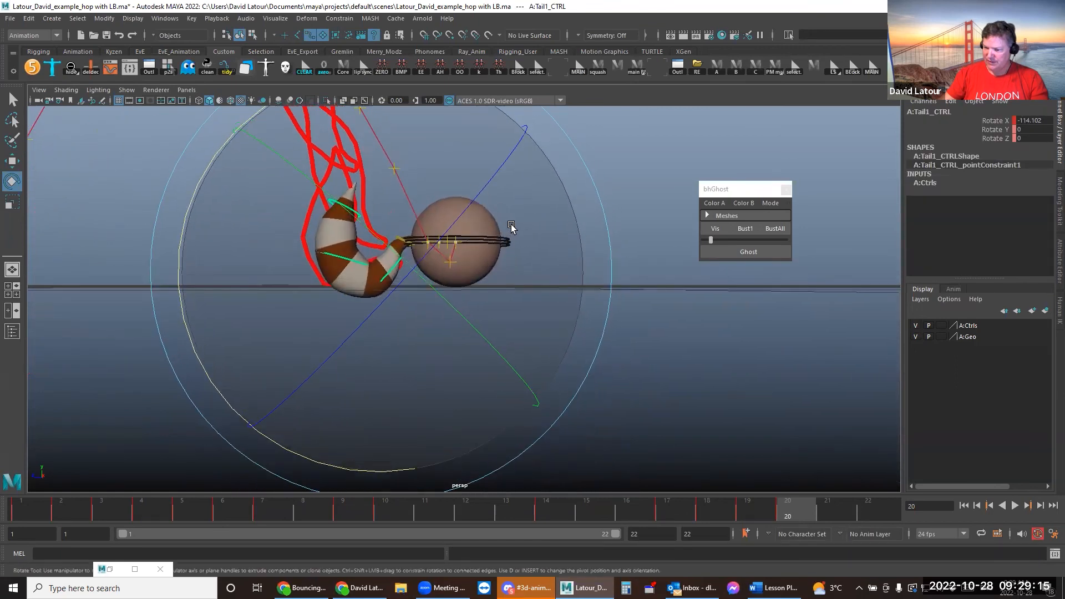
left_click(654, 285)
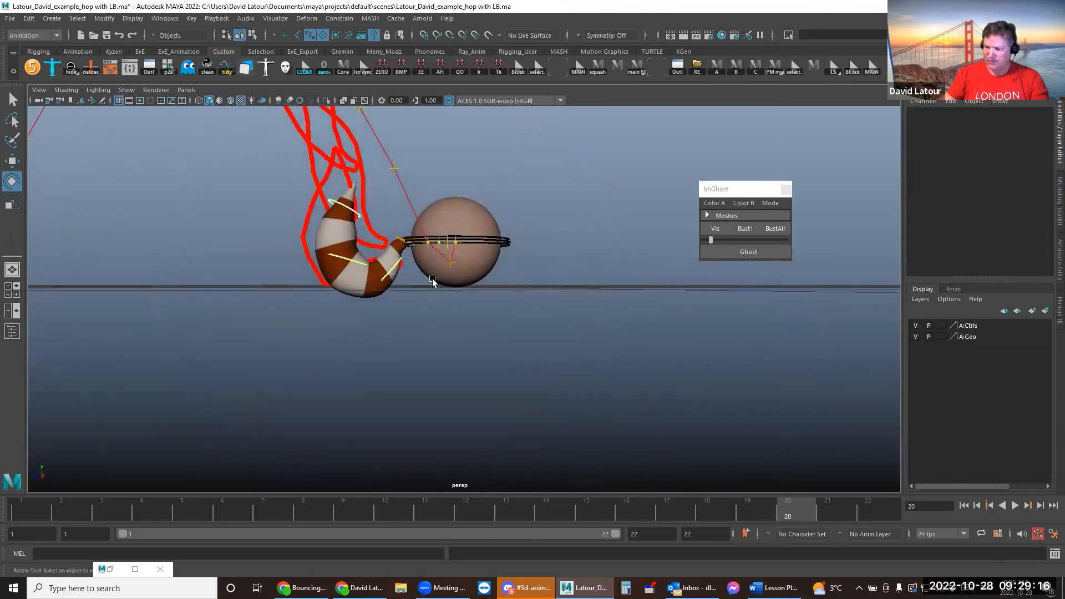
left_click(410, 239)
left_click_drag(288, 394, 263, 356)
left_click(649, 382)
left_click(389, 265)
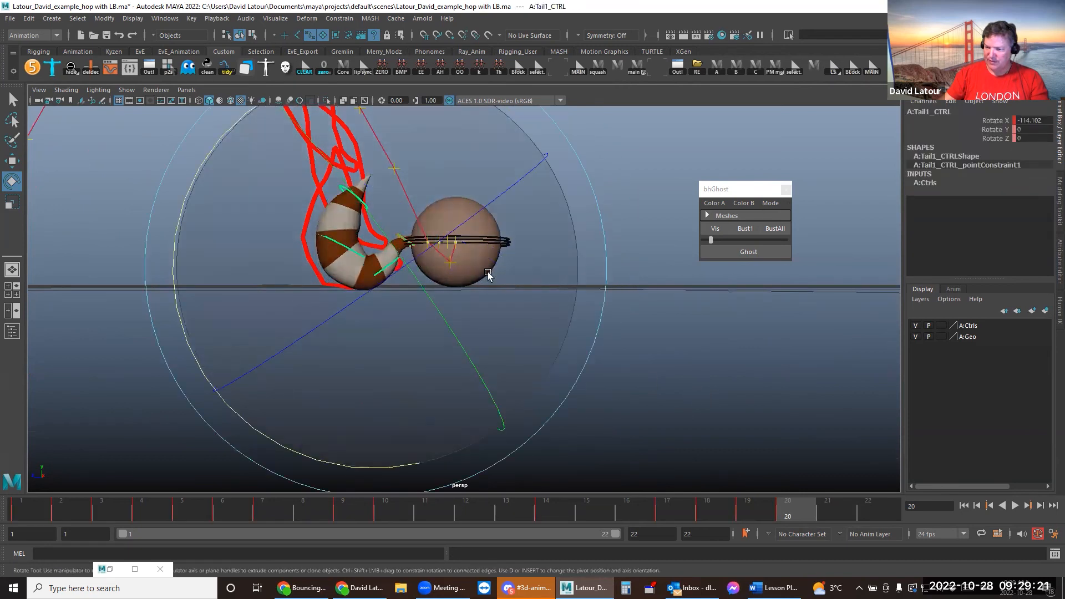
left_click_drag(254, 470, 255, 472)
Rotate the middle tail control to about -85.2 in Rotate X and create a ghost outline of the tail at frame 20
left_click(634, 373)
left_click(354, 260)
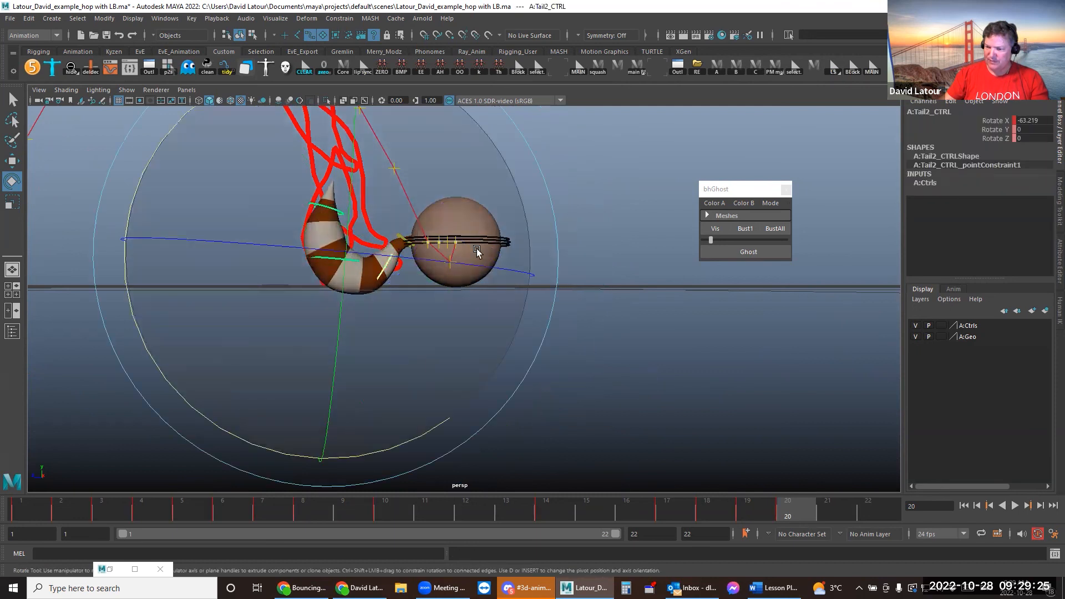
left_click_drag(424, 434, 356, 437)
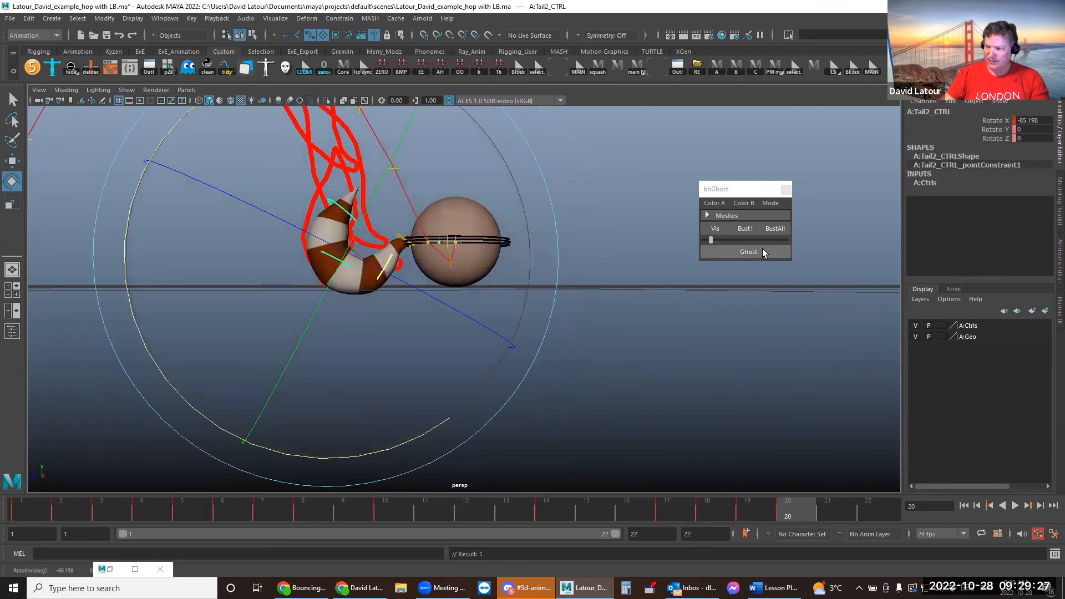
left_click_drag(632, 288, 630, 363, "alt")
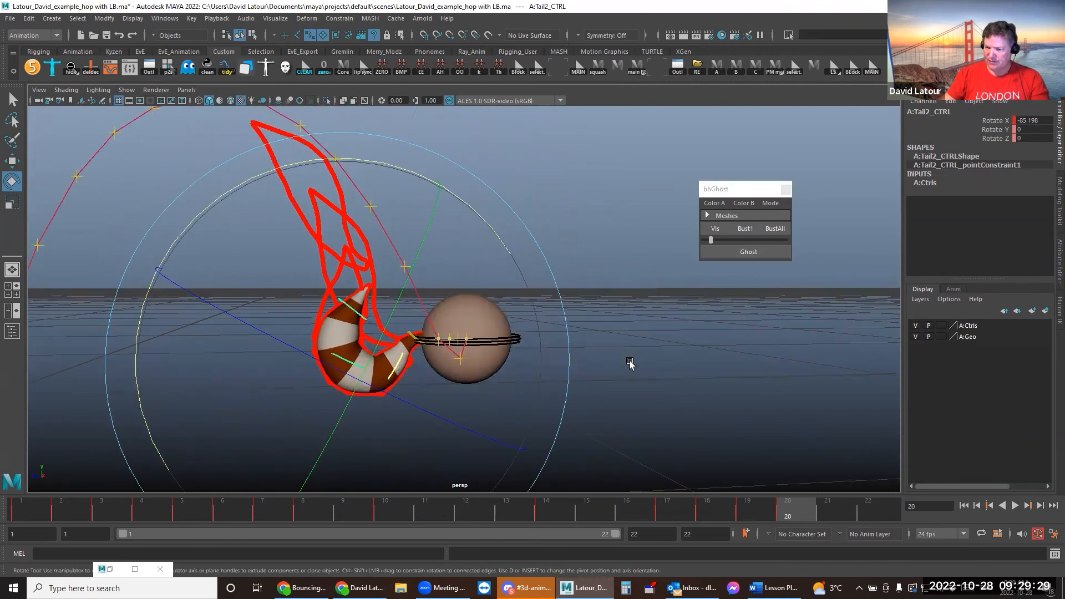
Rotate the tip tail control upright to about 19.2 in Rotate X and recreate the frame 20 ghost outline
left_click(630, 363)
left_click(360, 319)
left_click_drag(435, 131, 333, 104)
left_click(729, 254)
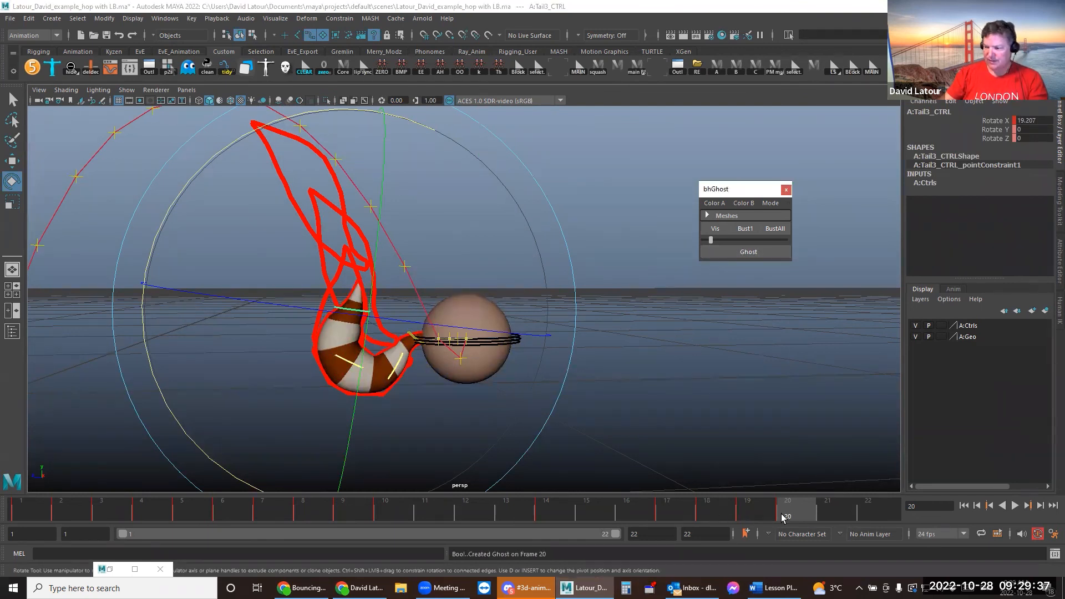
Select all the tail controls with the Tail ALL helper, review the poses back to frame 17, and key the controls there
left_click(774, 398)
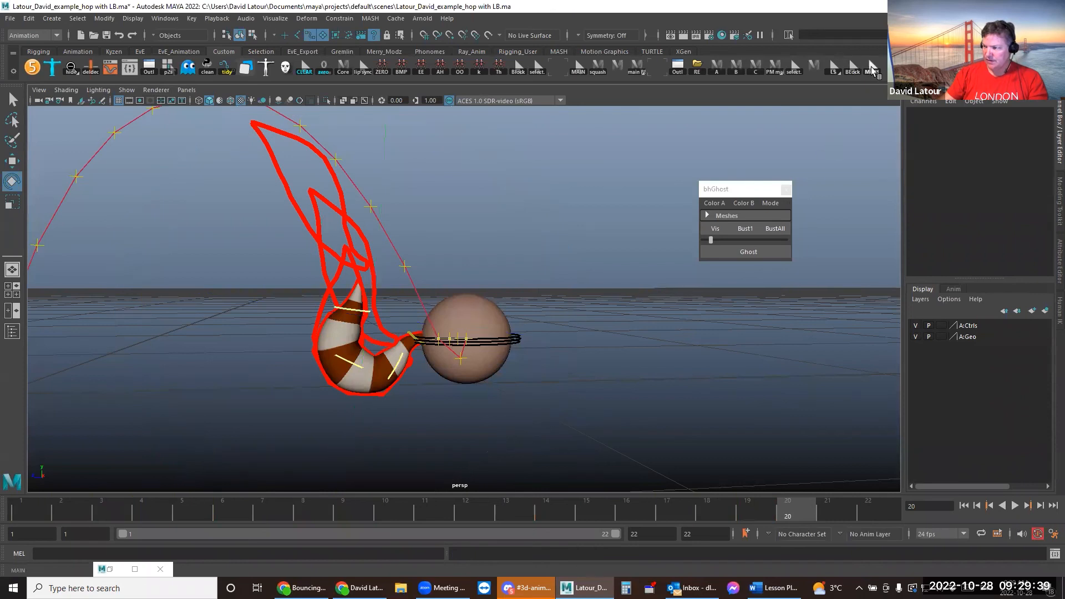
right_click(872, 71)
left_click(898, 142)
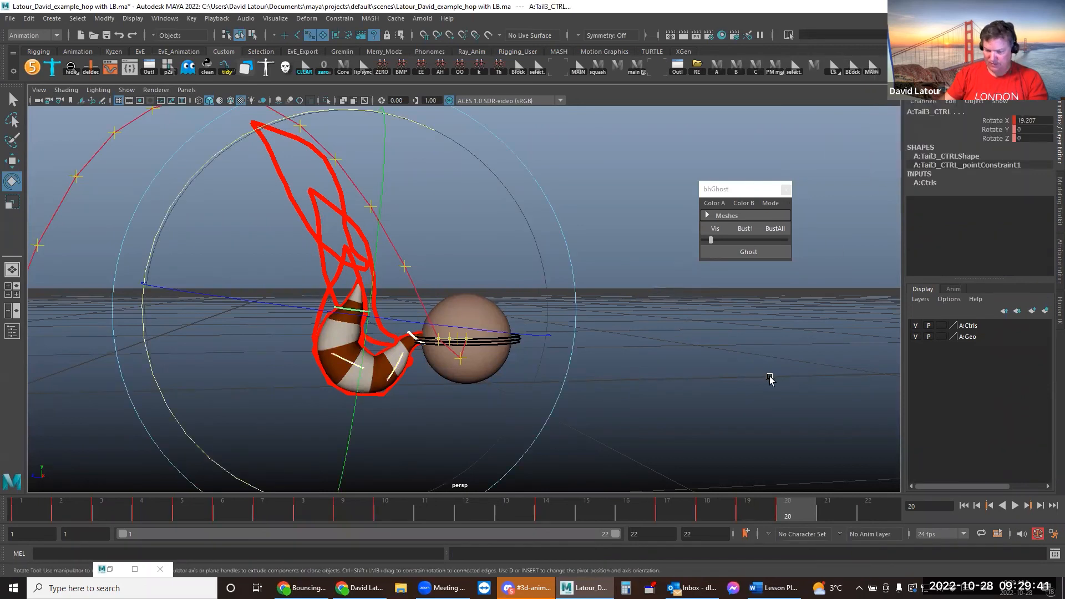
key("comma")
key("comma")
key("comma")
key("period")
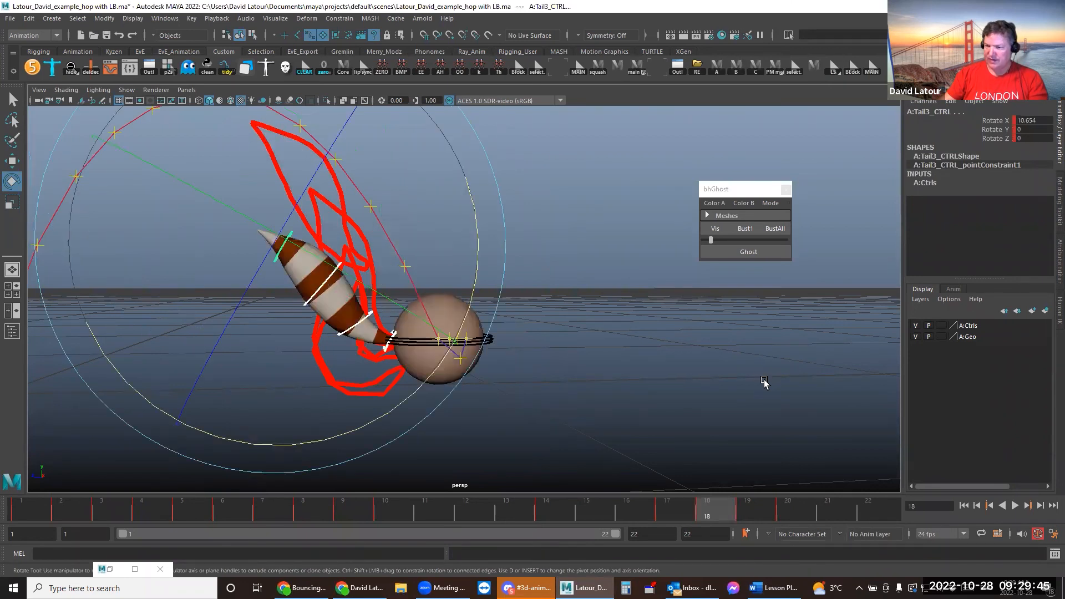
key("comma")
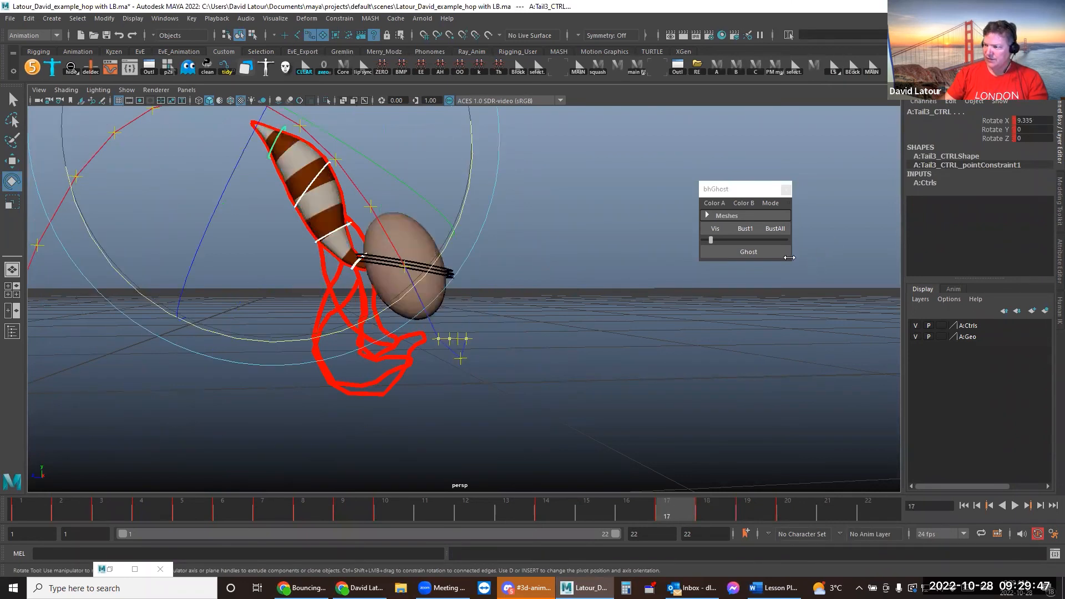
key("s")
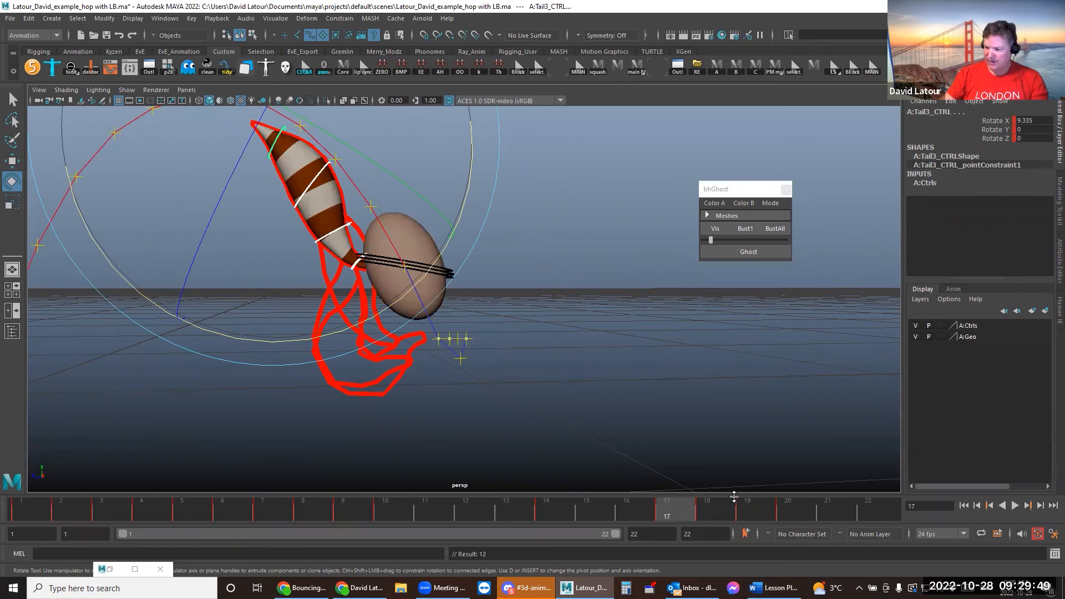
Compare the tail pose at frame 19 with frame 18 and delete the frame 18 ghost outline
left_click(748, 511)
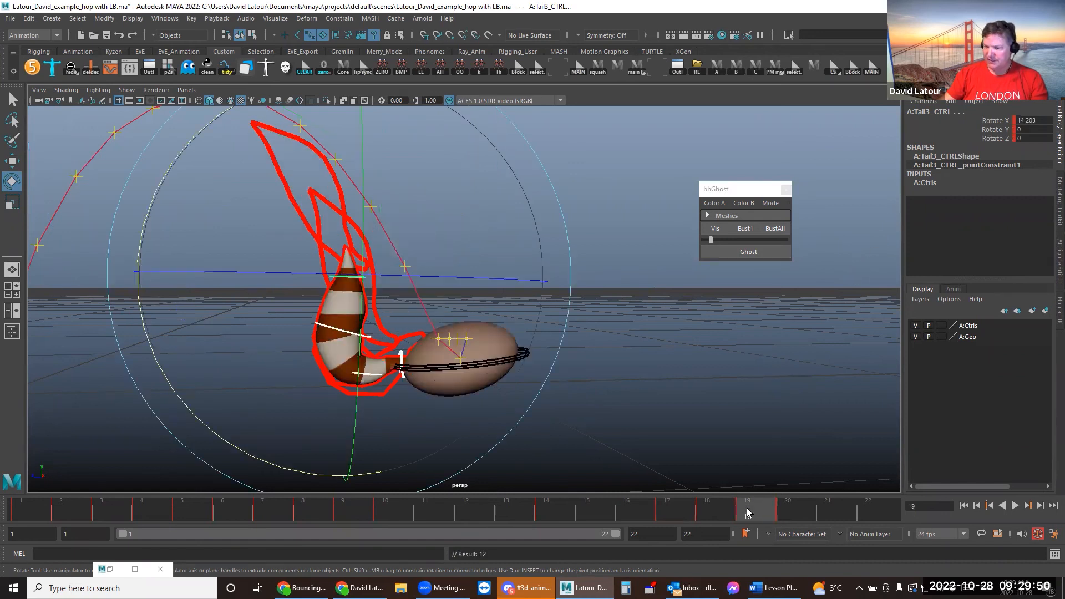
left_click(714, 511)
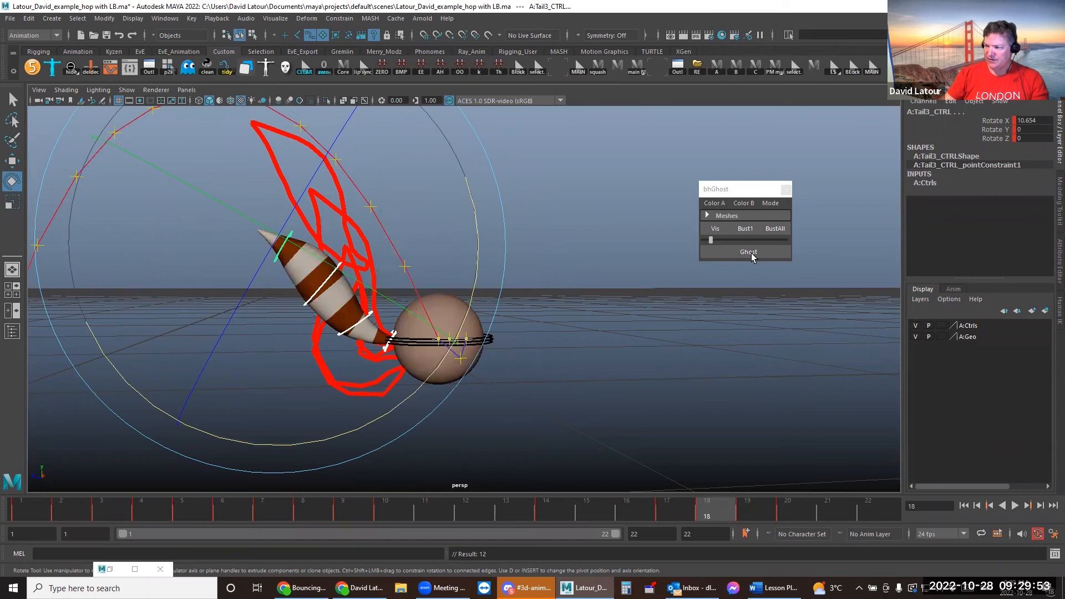
left_click(745, 229)
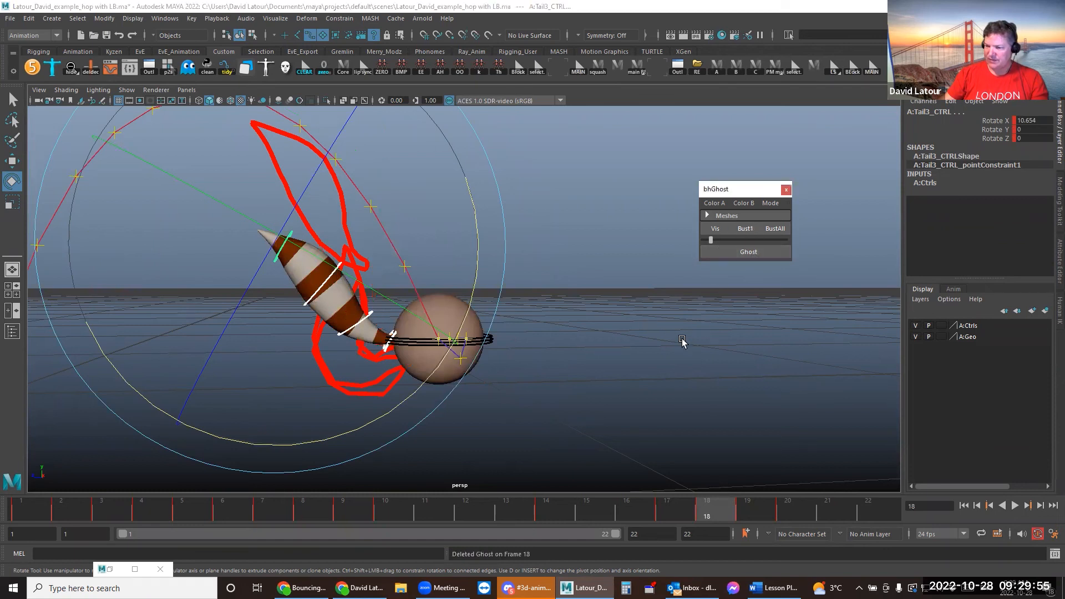
At frame 18, rotate the first tail control upward, set the middle one to about 0.9 in Rotate X, and create a new ghost outline
left_click(594, 357)
left_click(369, 317)
left_click_drag(450, 151, 505, 215)
left_click(616, 243)
left_click(361, 267)
left_click_drag(183, 139, 252, 123)
left_click(774, 252)
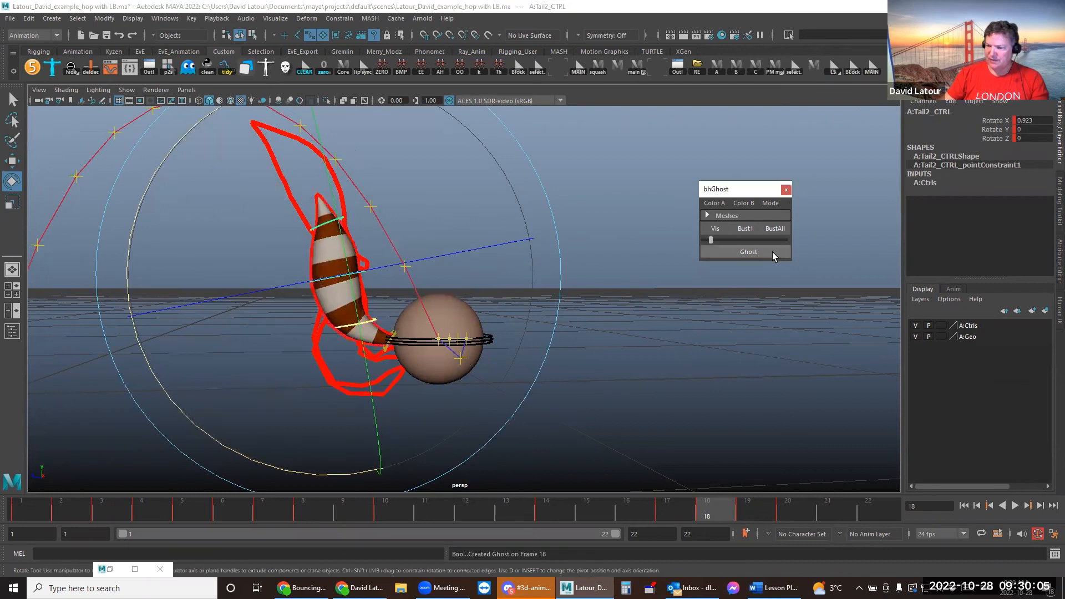
Select all the tail controls with the Tail ALL helper and compare the tail poses from frame 17 through frame 19
left_click(755, 337)
right_click(871, 69)
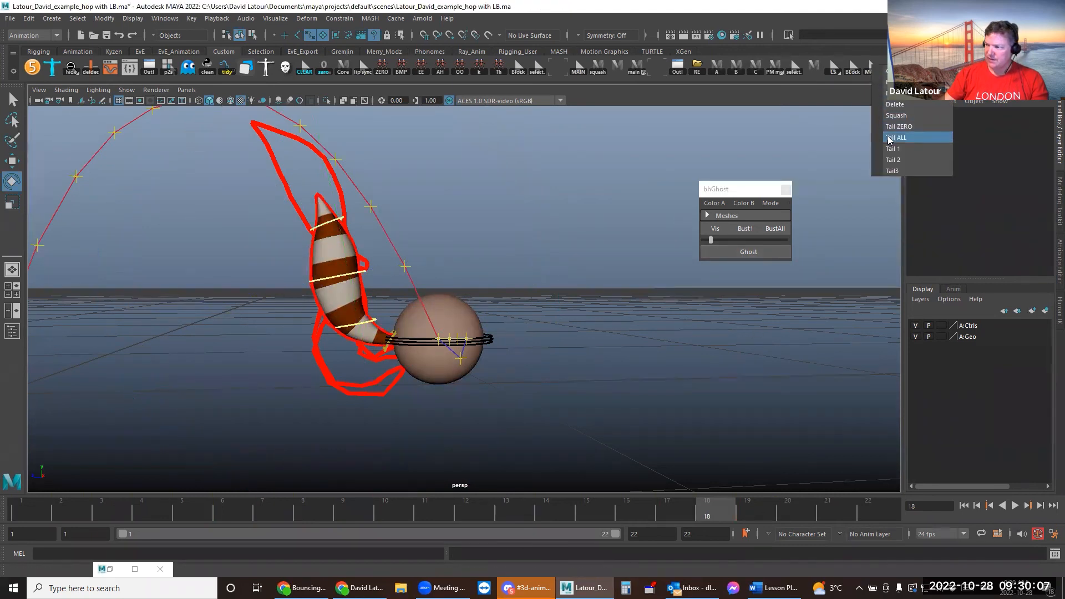
left_click(890, 171)
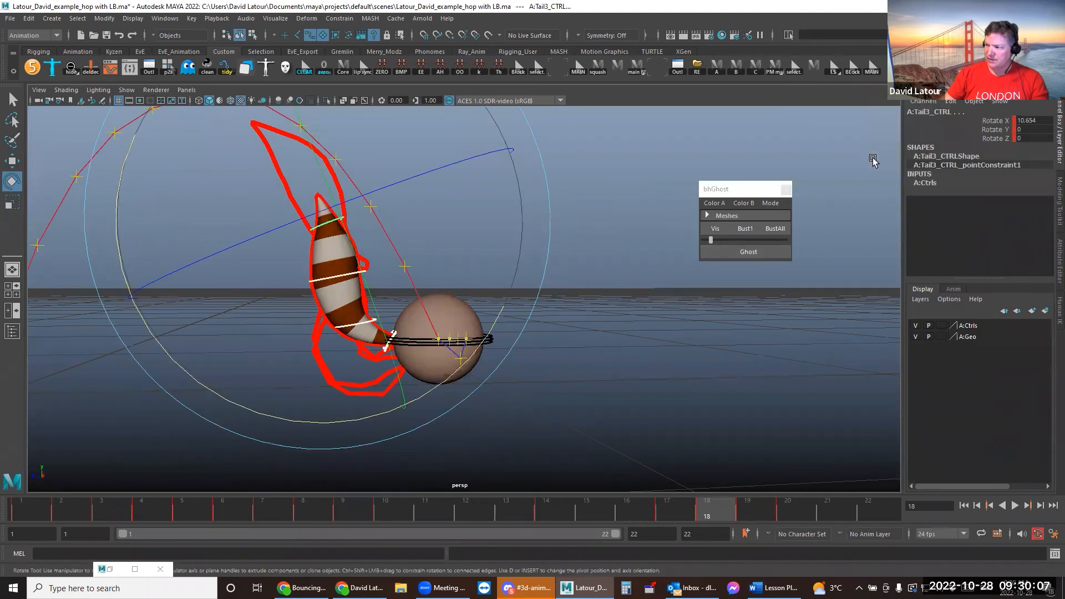
left_click(677, 515)
left_click(707, 511)
left_click(768, 513)
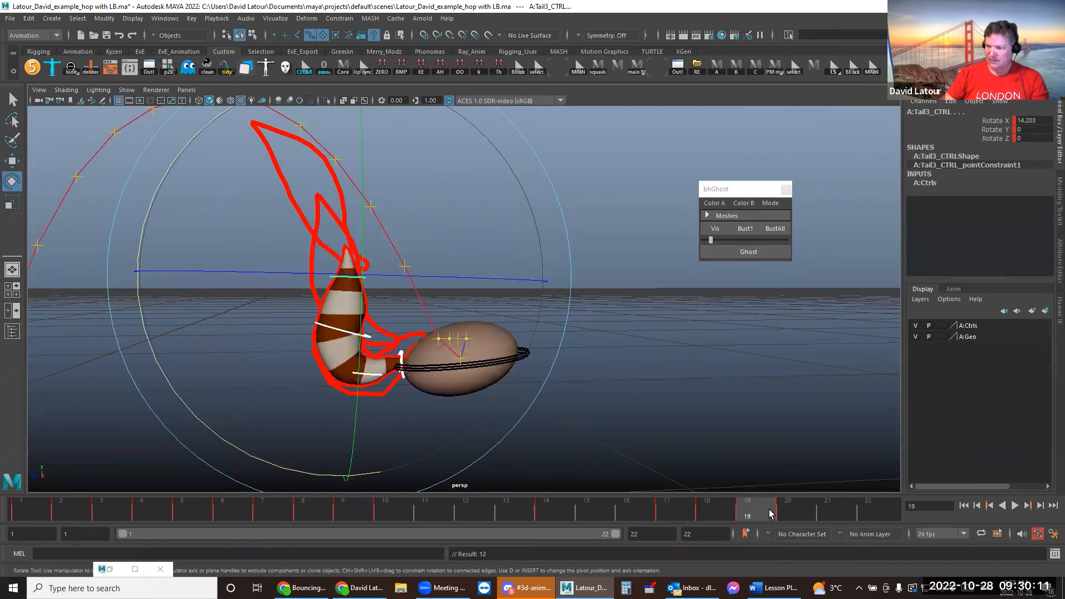
left_click_drag(677, 410, 666, 433, "alt")
left_click_drag(771, 512, 745, 509)
left_click(768, 421)
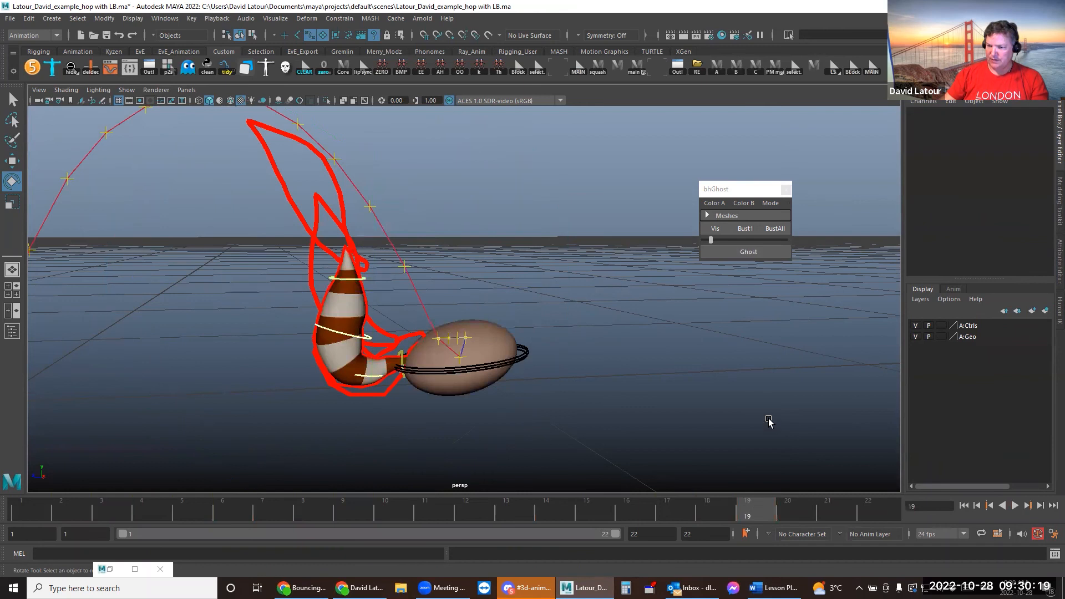
At frame 19, rotate the middle tail control to about -1.3 in Rotate X and create a ghost outline
left_click(369, 332)
left_click_drag(464, 180, 441, 165)
left_click(748, 251)
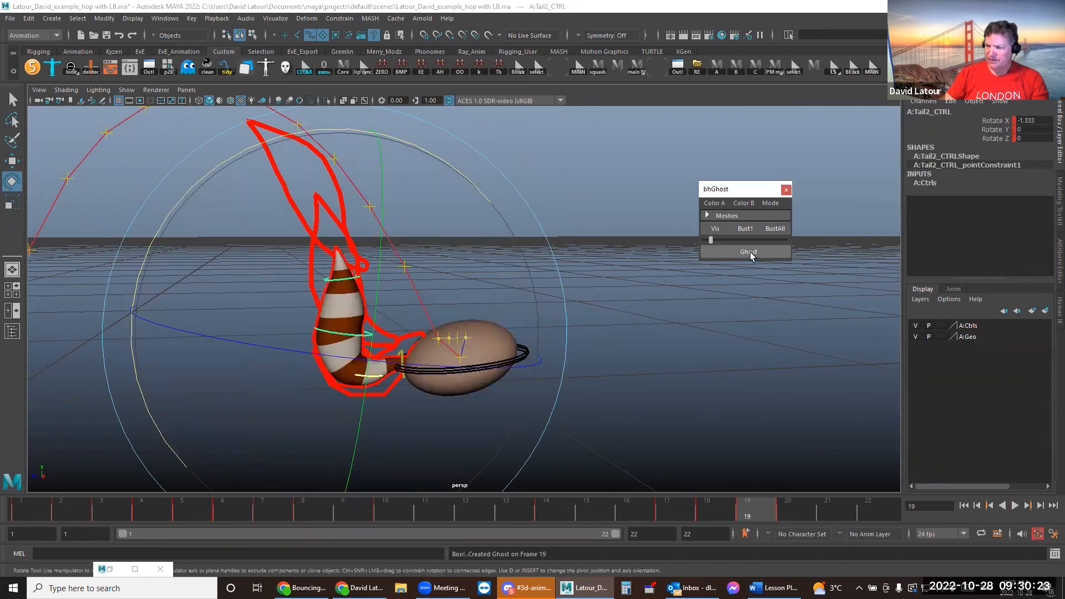
At frame 20, rotate the middle tail control to about -74.5 in Rotate X and create a ghost outline
left_click(787, 511)
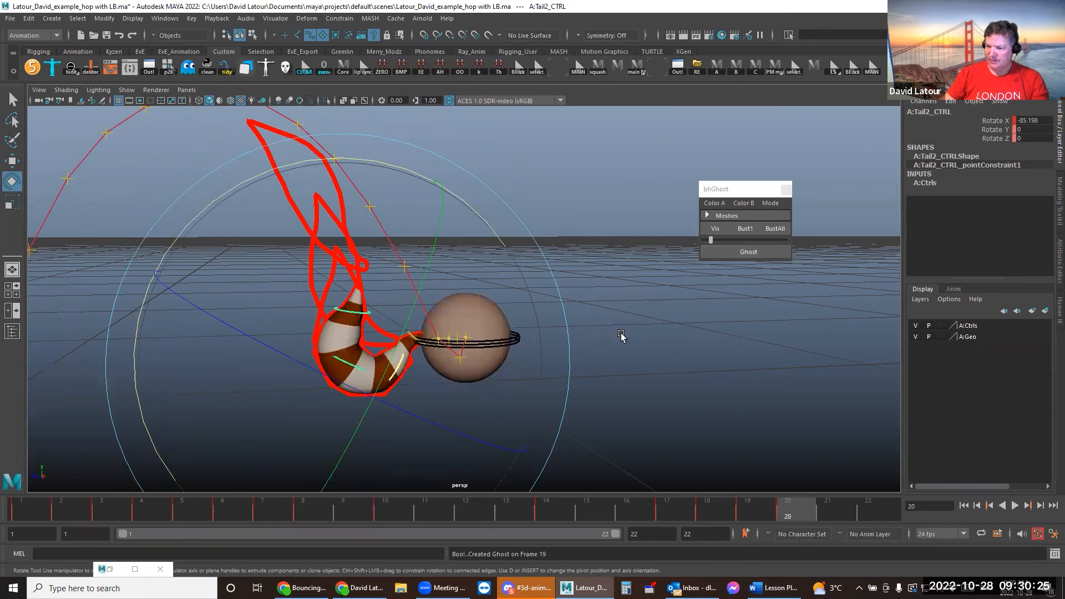
left_click_drag(428, 174, 383, 162)
left_click(748, 252)
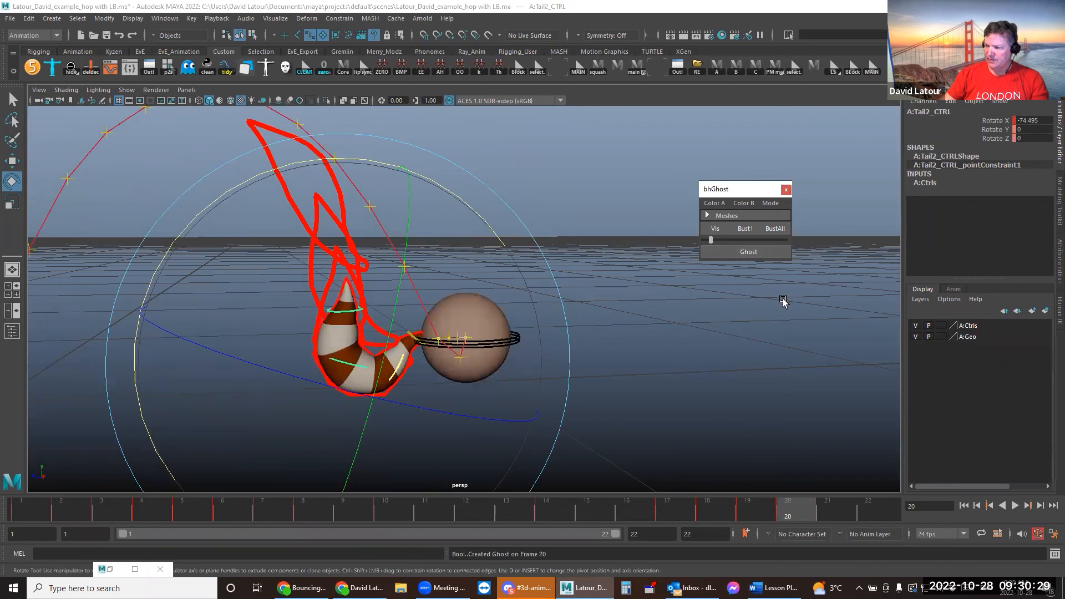
Play back the hop and review the tail's settling pose from frame 20 to frame 22 in a wider view
left_click(790, 515)
key("alt+v")
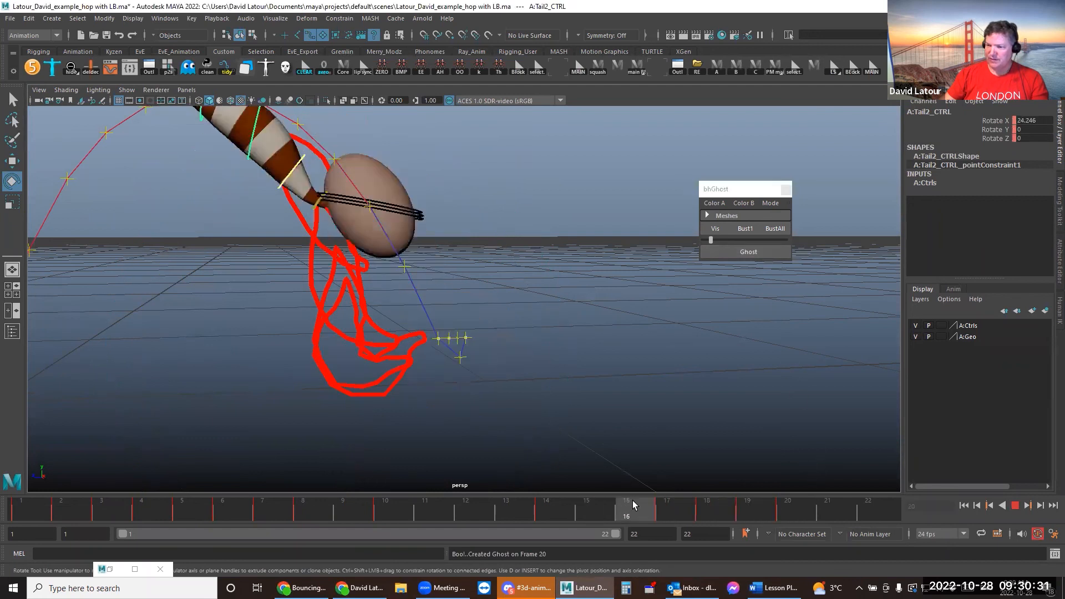
left_click(805, 521)
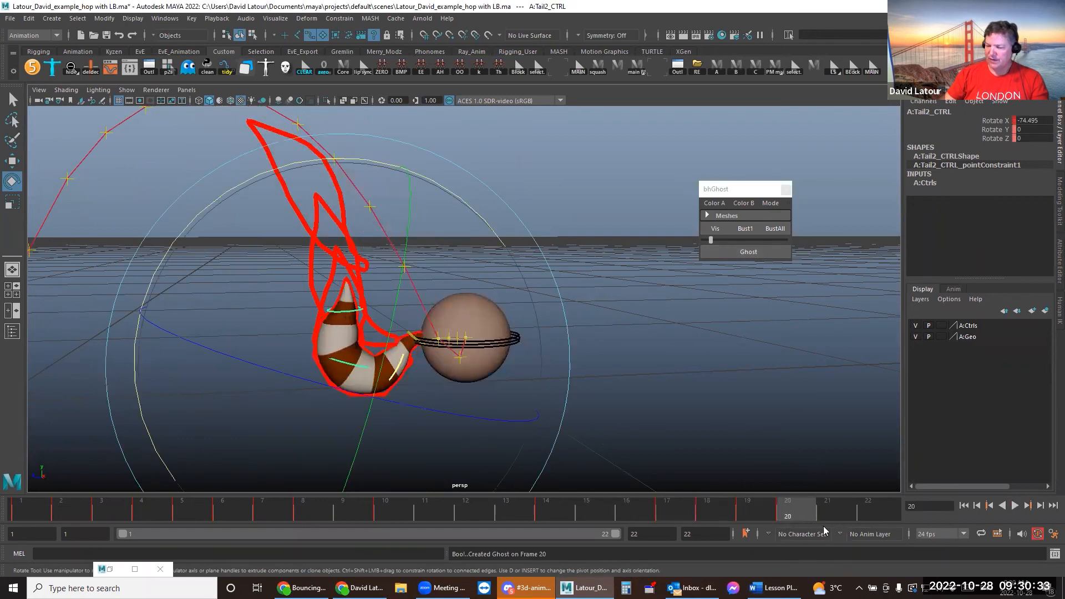
left_click(869, 515)
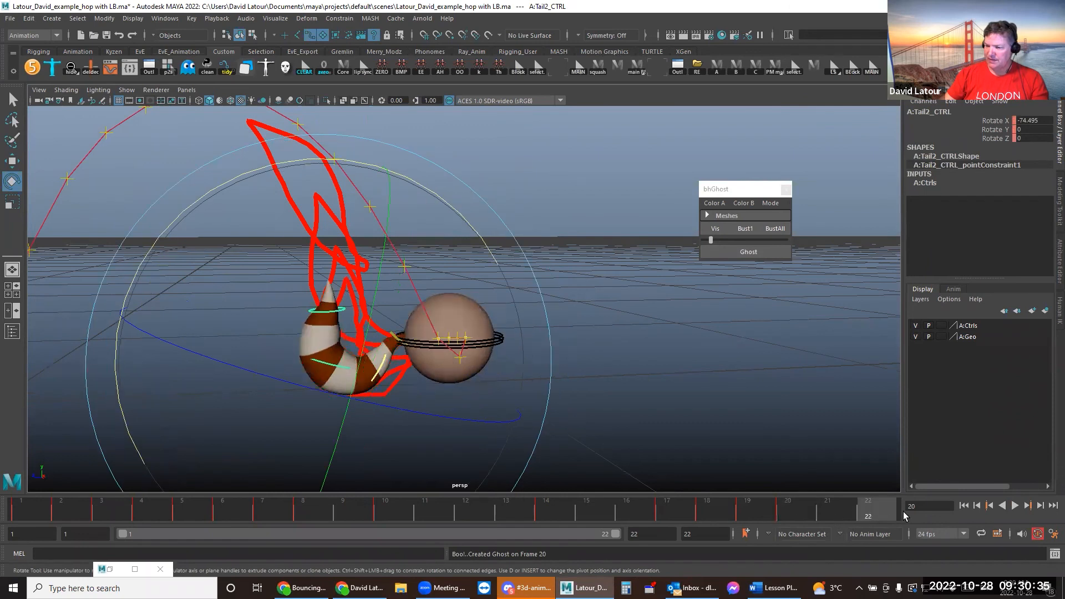
left_click_drag(794, 432, 665, 433, "alt")
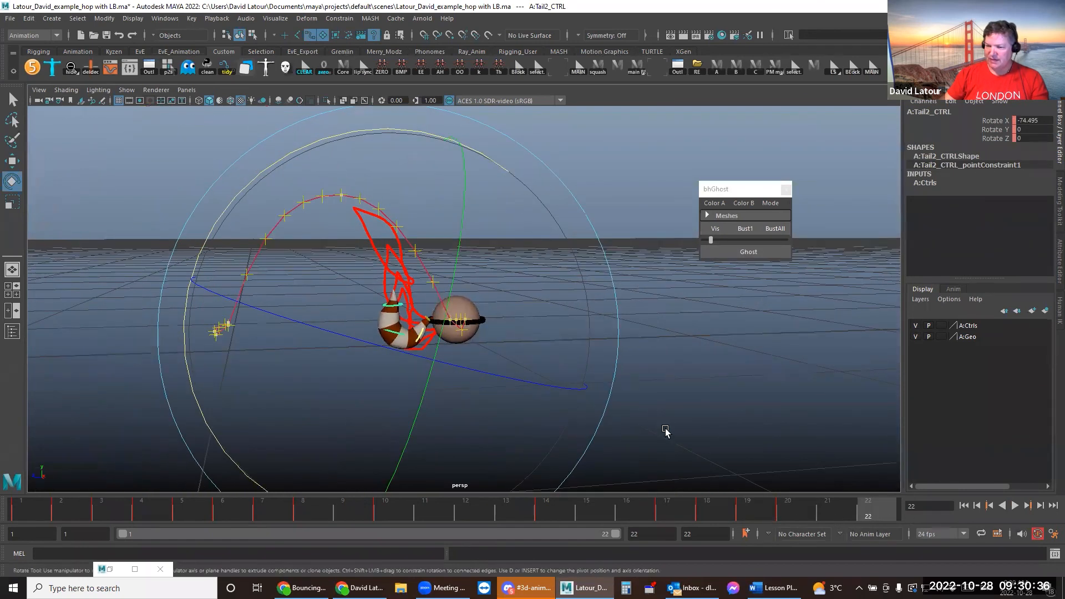
Select all the tail controls at frame 1 and extend the animation range to end at frame 24
left_click(24, 510)
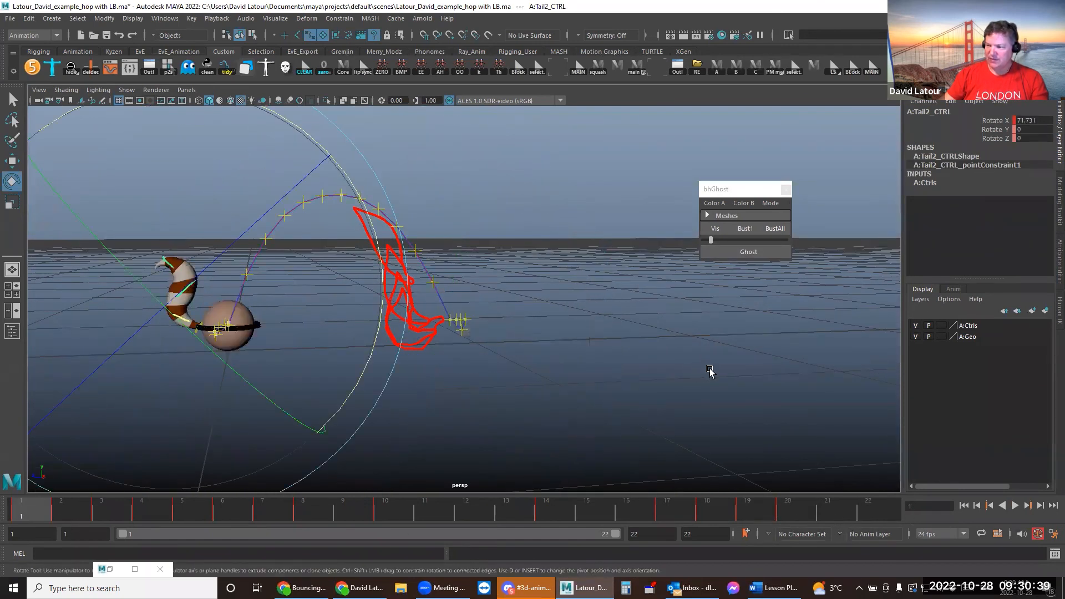
left_click(847, 254)
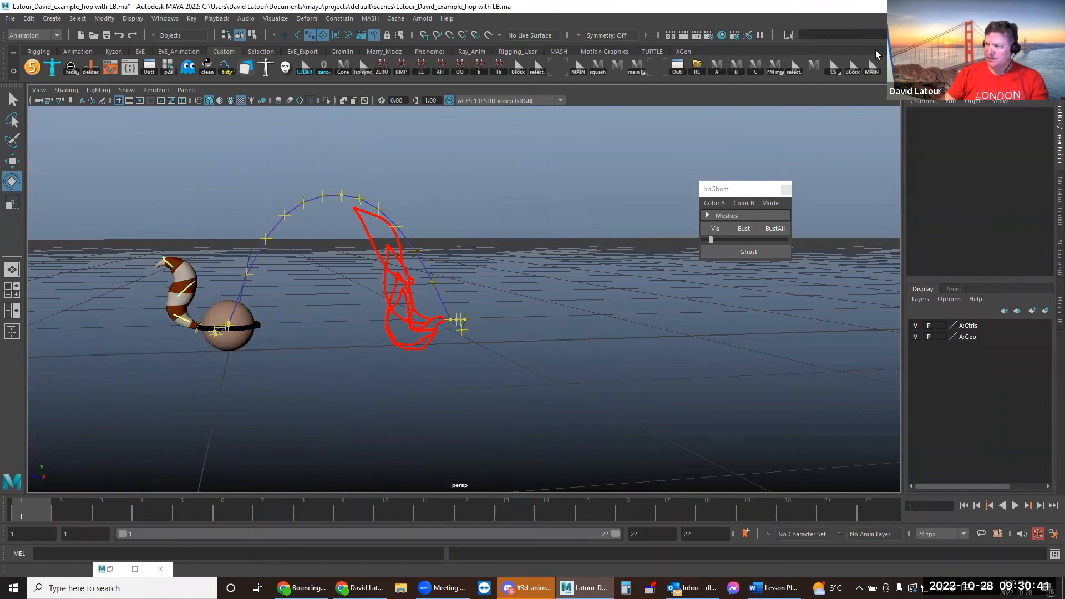
right_click(872, 67)
left_click(894, 143)
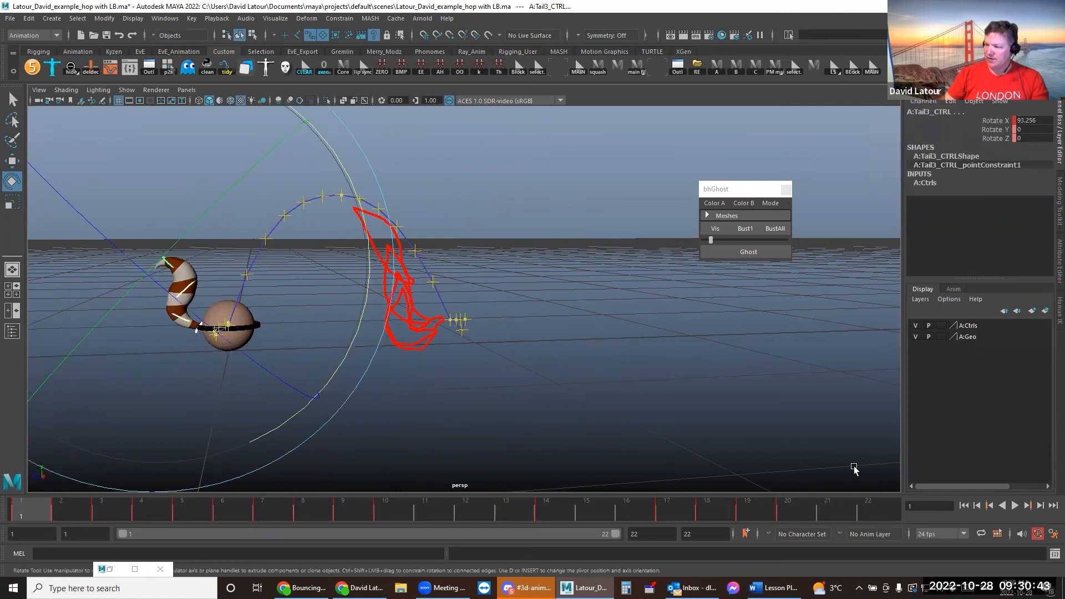
double_click(635, 534)
type("24")
key("Return")
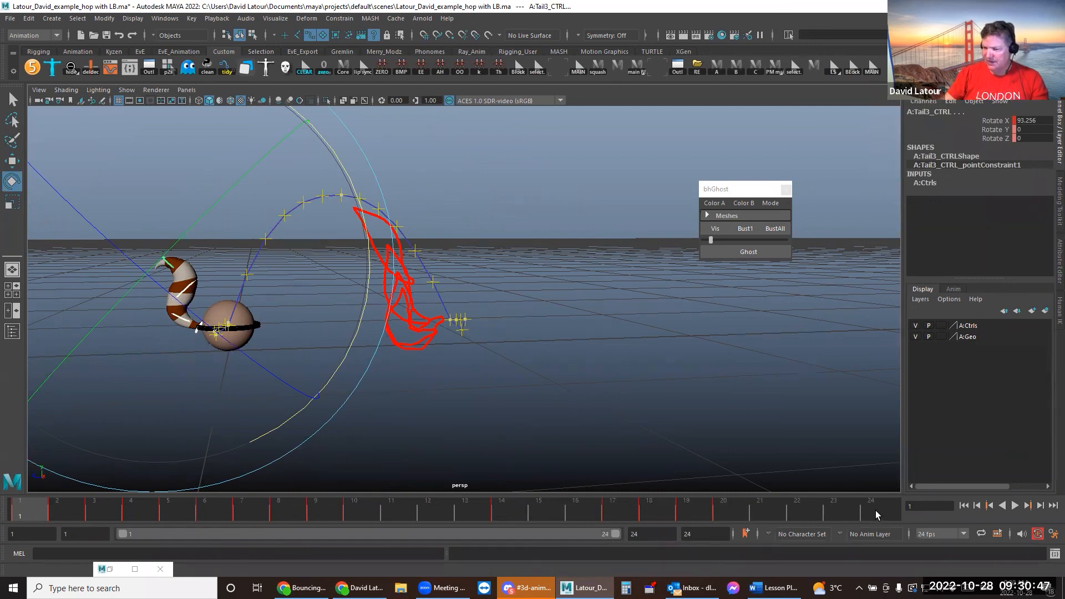
Copy the frame 1 tail pose to frame 24, key it there, and play back the animation
left_click_drag(31, 513, 873, 510)
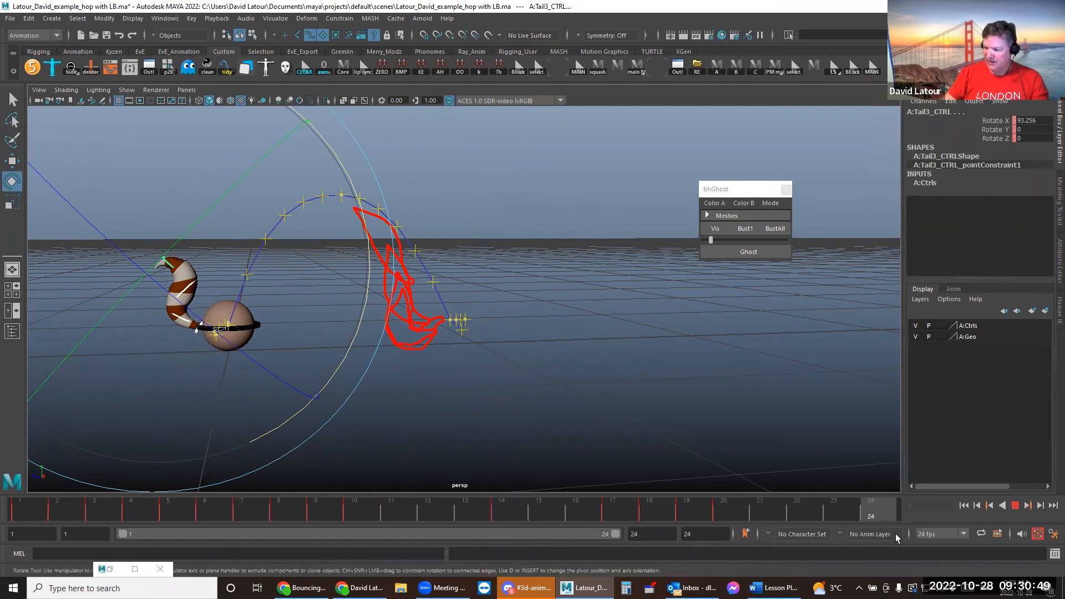
key("alt+v")
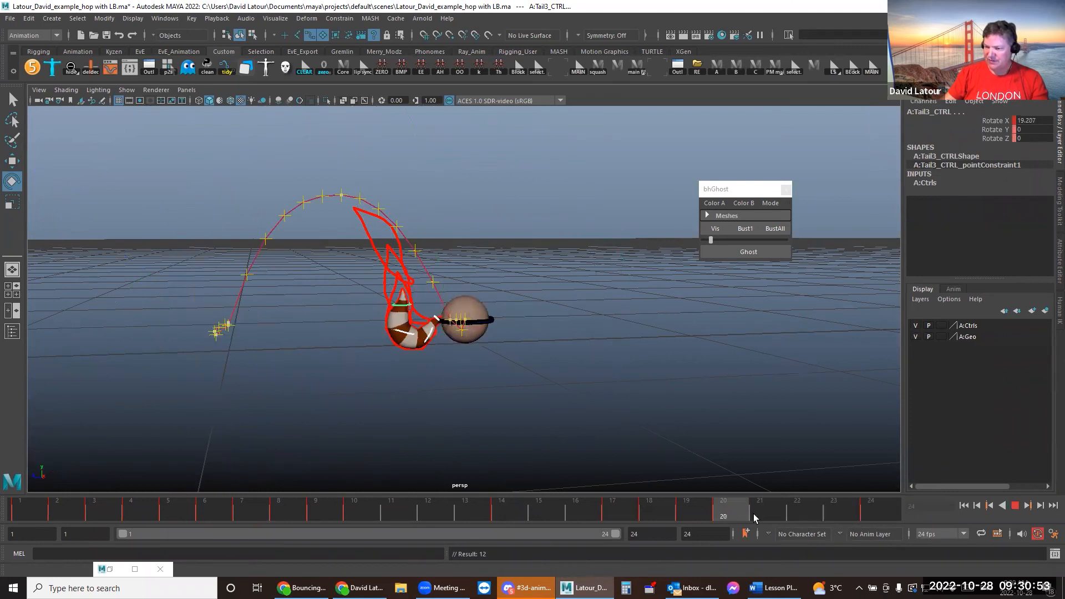
key("alt+v")
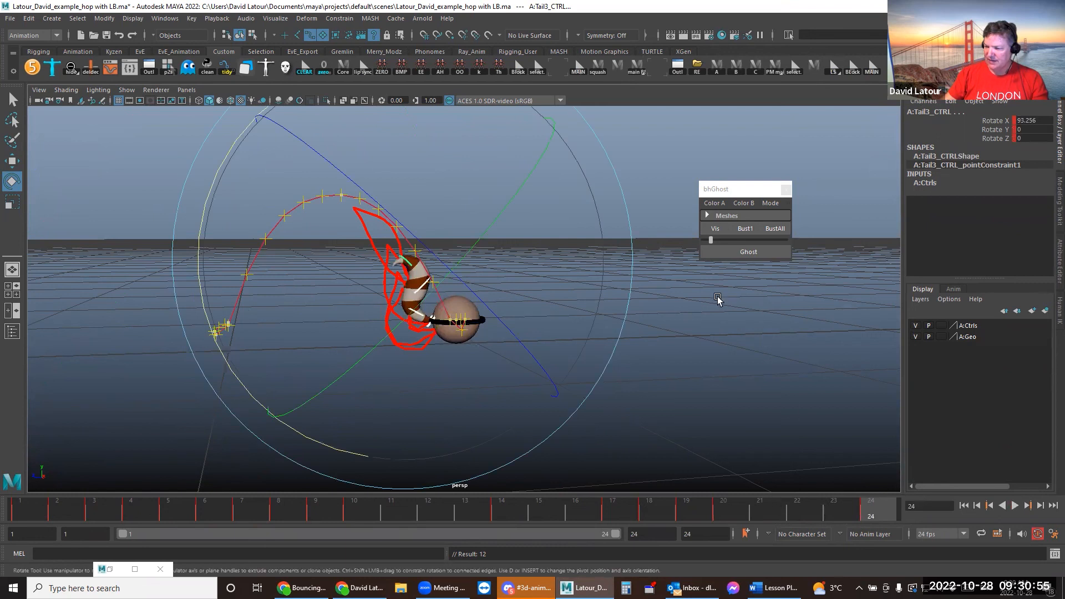
Delete all the ghost outlines and create new ones at frame 20 in red and at frame 24 in yellow
left_click(775, 229)
left_click(728, 516)
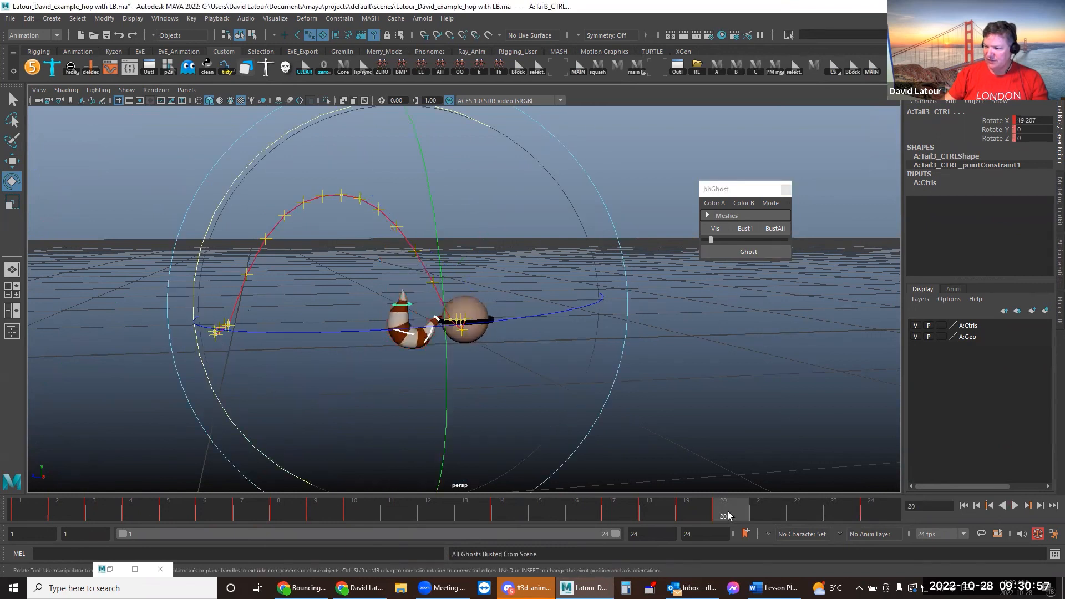
left_click(765, 253)
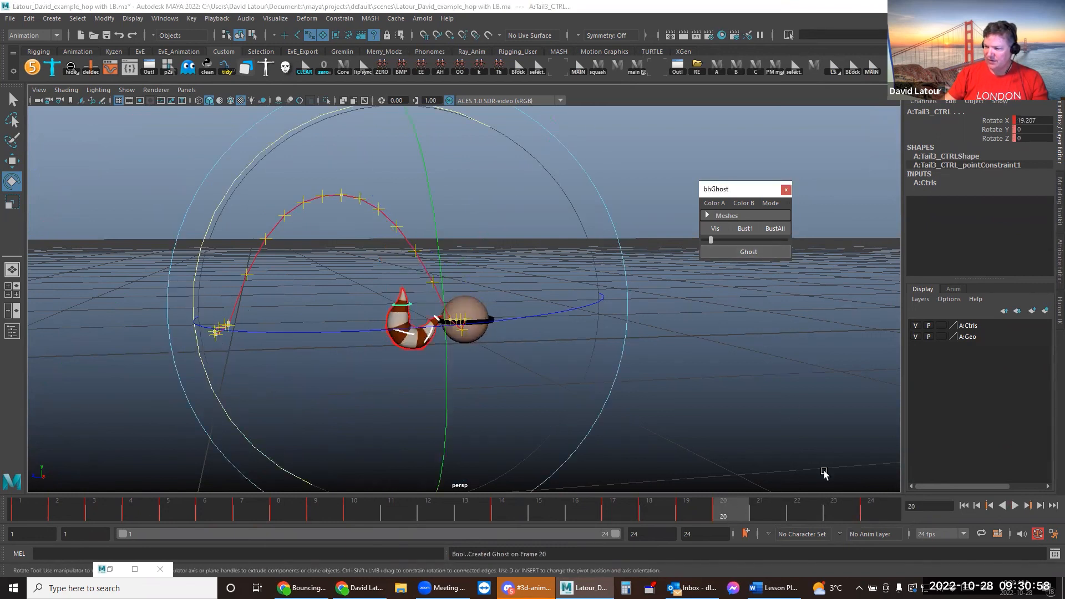
left_click(877, 512)
left_click(770, 250)
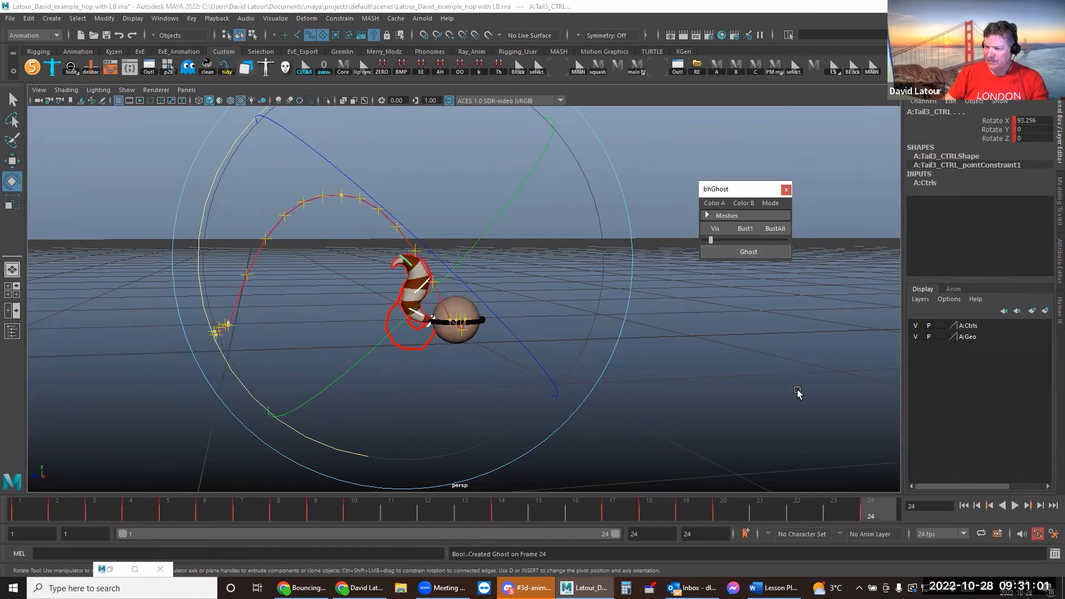
left_click(771, 251)
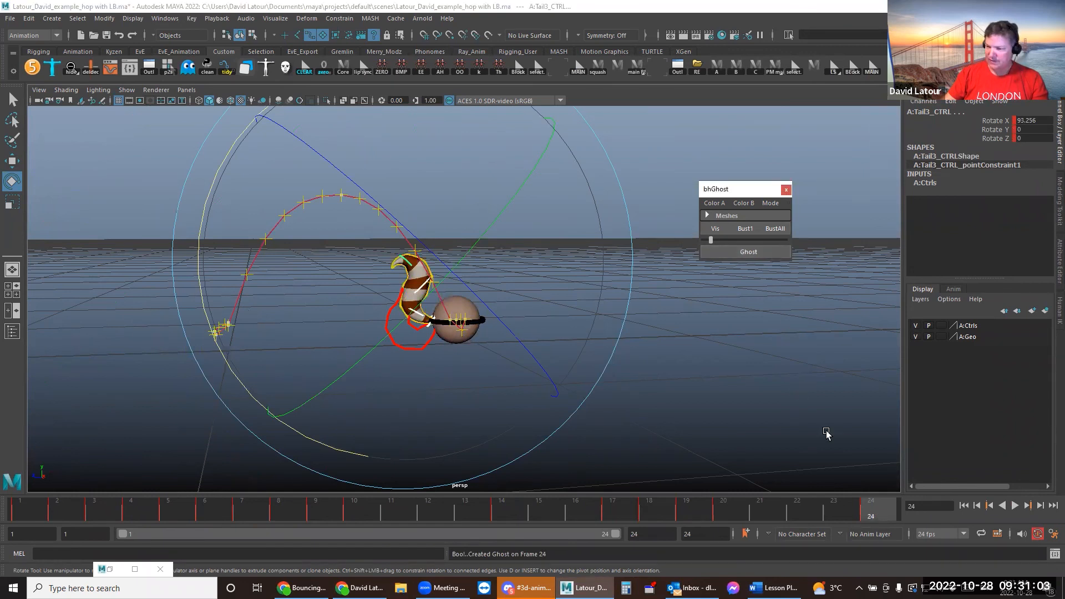
At frame 22, rotate the controls at the tail's base until the tail extends roughly level behind the ball
mouse_move(822, 513)
left_mouse_down()
mouse_move(736, 512)
mouse_move(819, 511)
left_mouse_up()
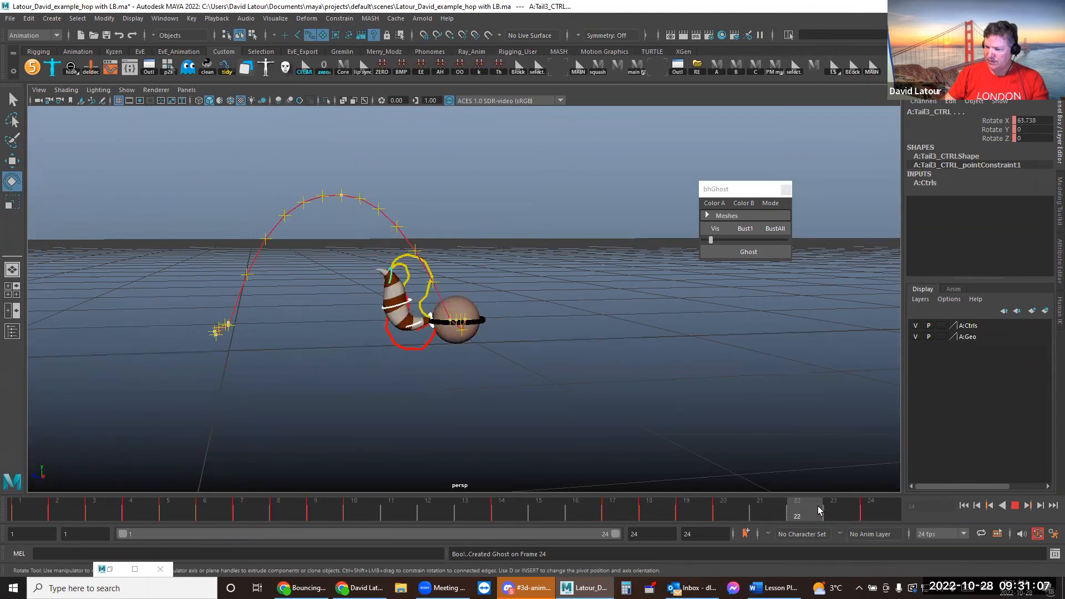
left_click(438, 328)
left_click(414, 325)
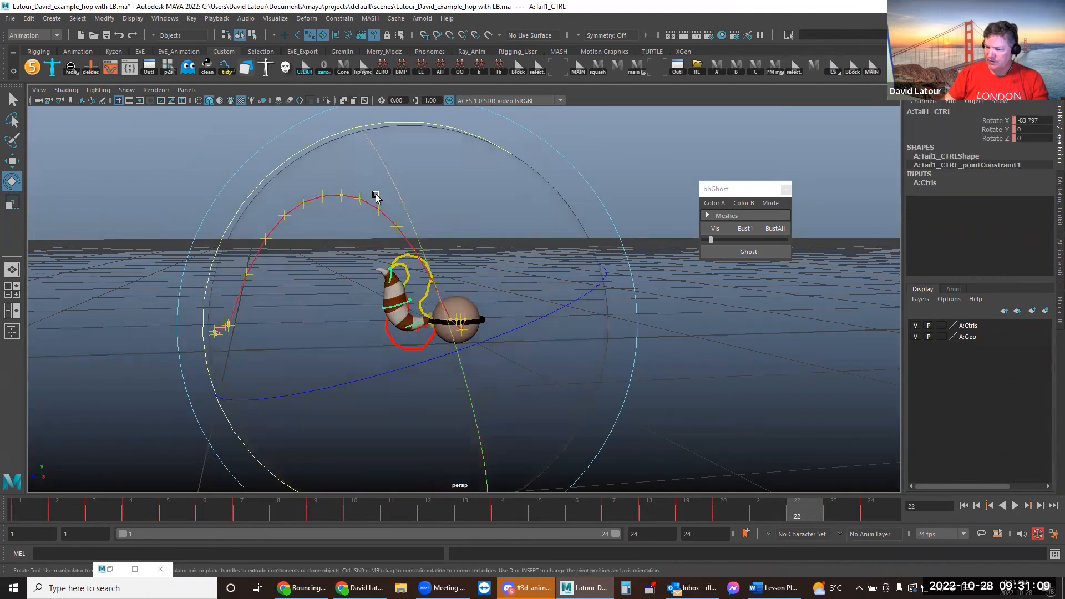
left_click_drag(280, 161, 373, 487)
left_click(684, 393)
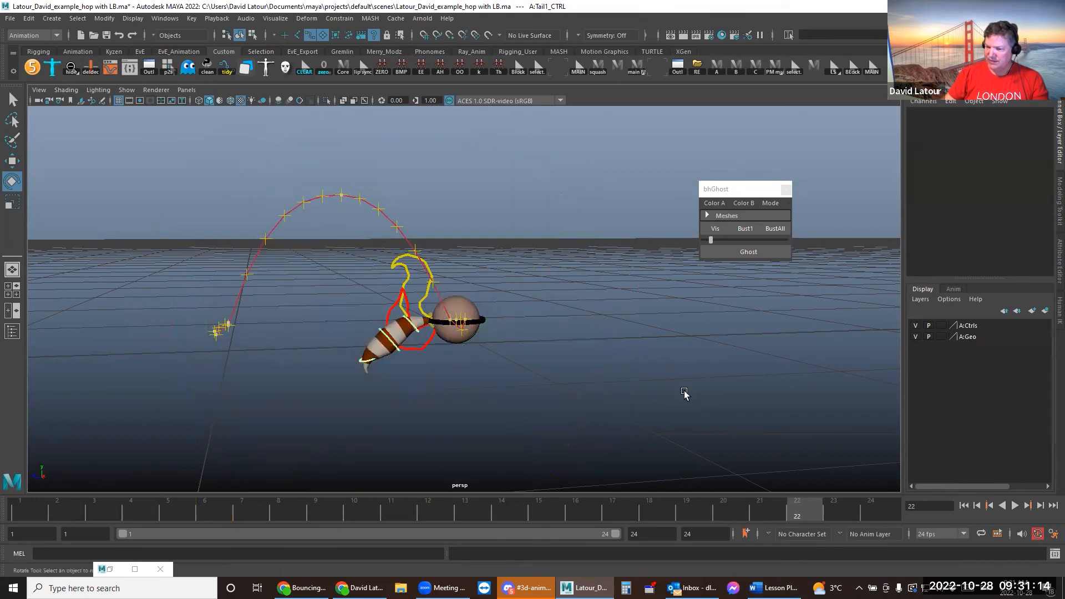
left_click(430, 314)
left_click_drag(298, 161, 708, 316)
left_click(704, 317)
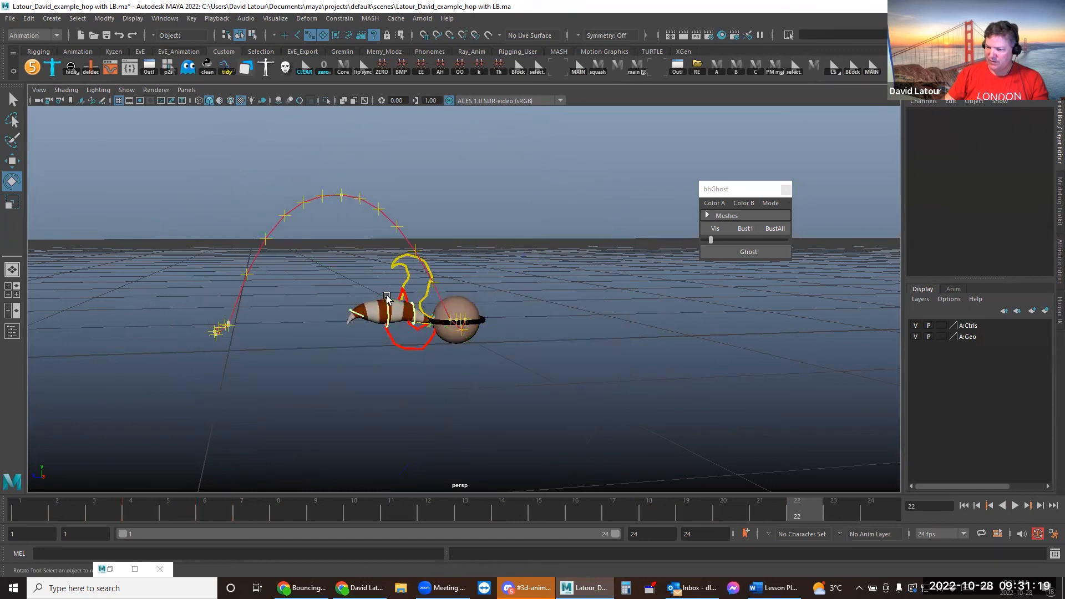
Bend the middle tail control downward at frame 22 and rotate the tip control so the tip points down
left_click(383, 298)
left_click_drag(188, 247, 299, 416)
left_click(370, 331)
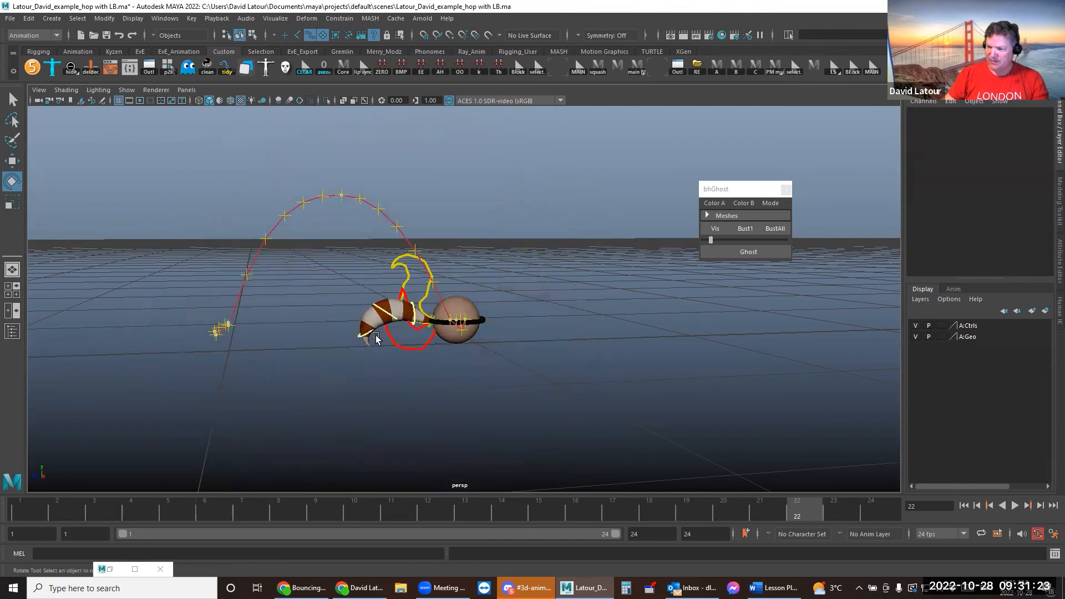
left_click_drag(176, 255, 264, 215)
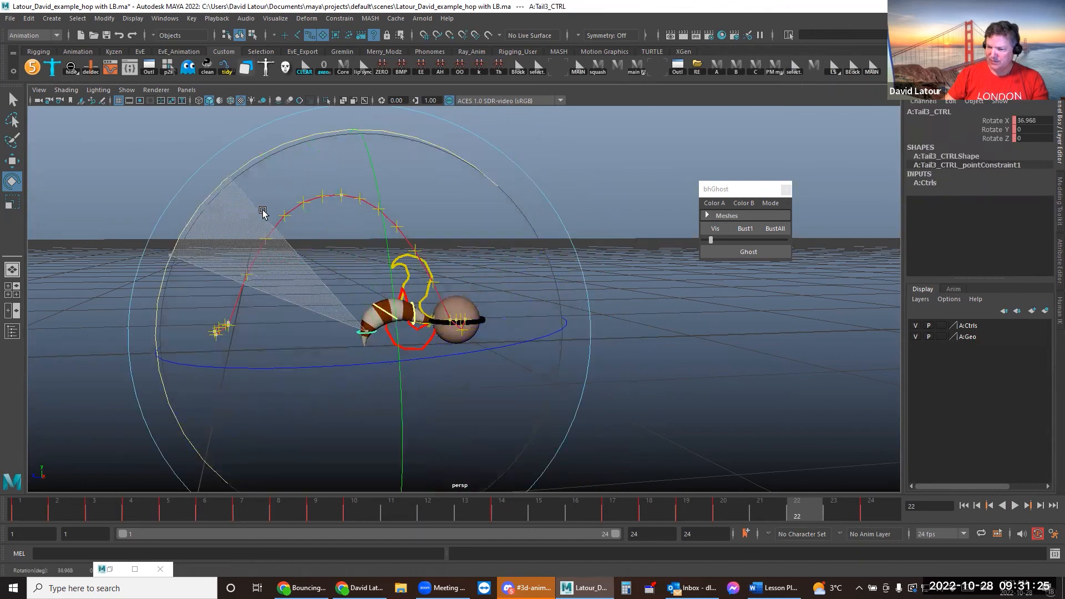
Rotate the first tail control downward to about 59.8 degrees to increase the tail's arch at frame 22
left_click(411, 309)
left_click(422, 293)
left_click_drag(369, 138, 710, 330)
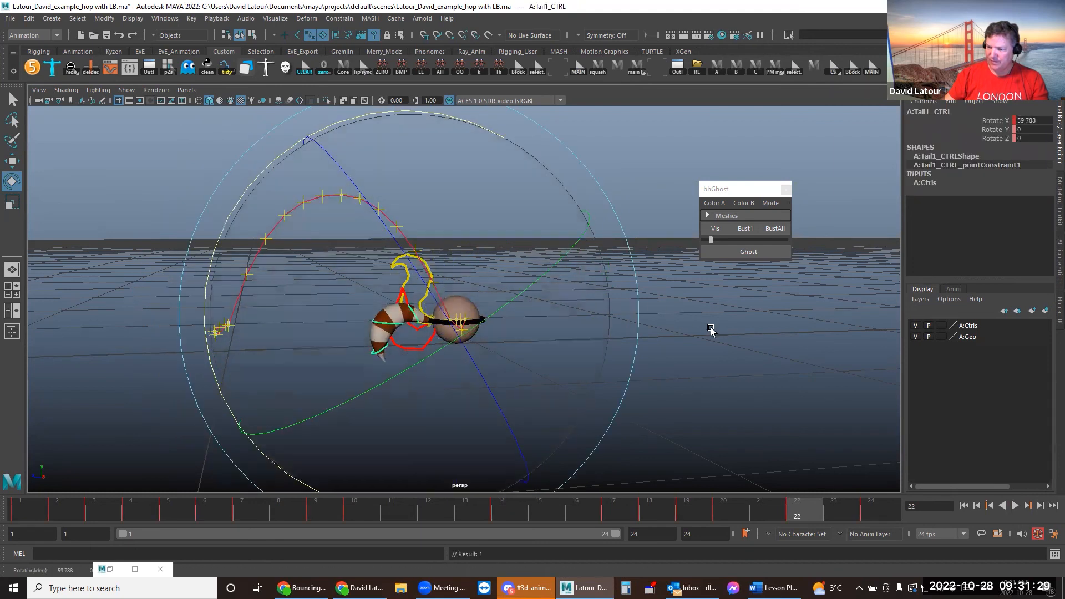
Select the tail's master control with the shelf helper and rotate it to raise the whole tail at frame 22
left_click(441, 313)
left_click(430, 315)
left_click(810, 159)
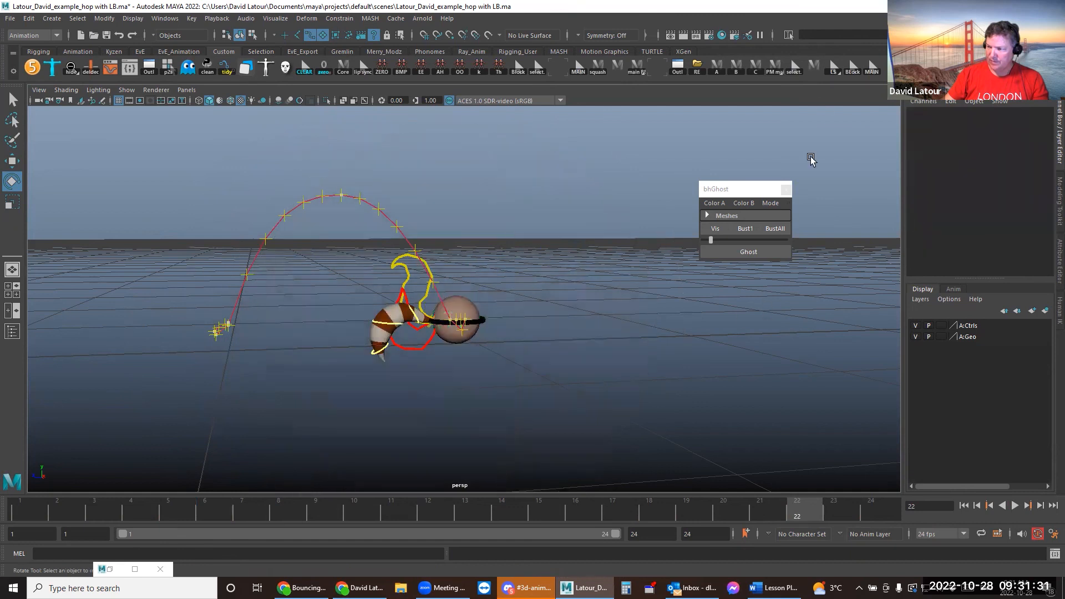
right_click(870, 64)
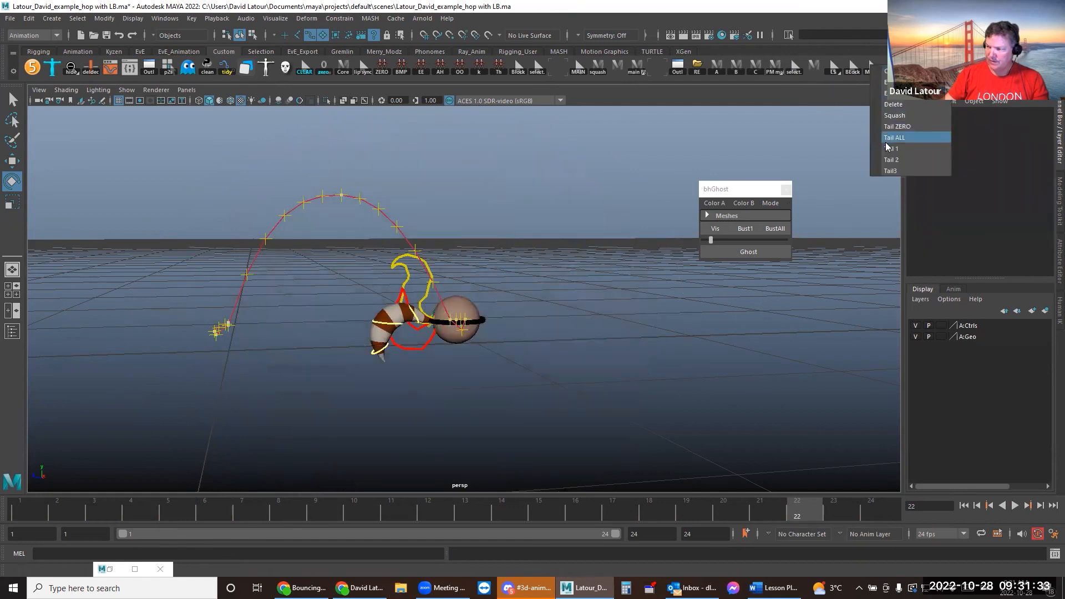
left_click(889, 148)
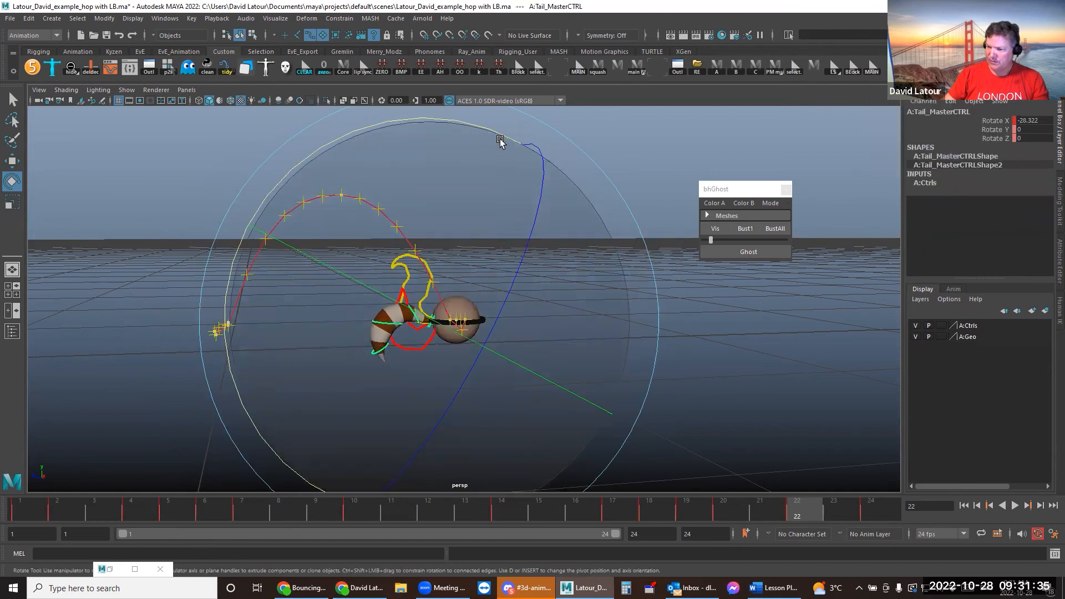
left_click_drag(500, 141, 524, 145)
left_click_drag(570, 173, 682, 285)
Lower the tail slightly with the first tail control at frame 22 and inspect the in-between pose at frame 21
left_click(418, 295)
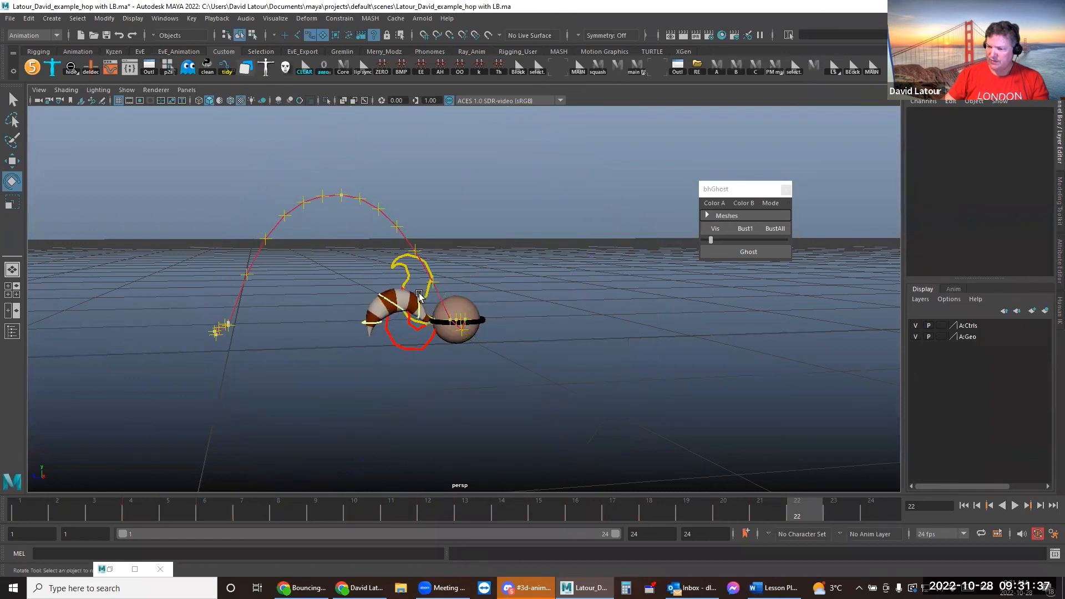
left_click(418, 305)
left_click_drag(250, 181, 231, 218)
left_click_drag(575, 371, 714, 514, "alt")
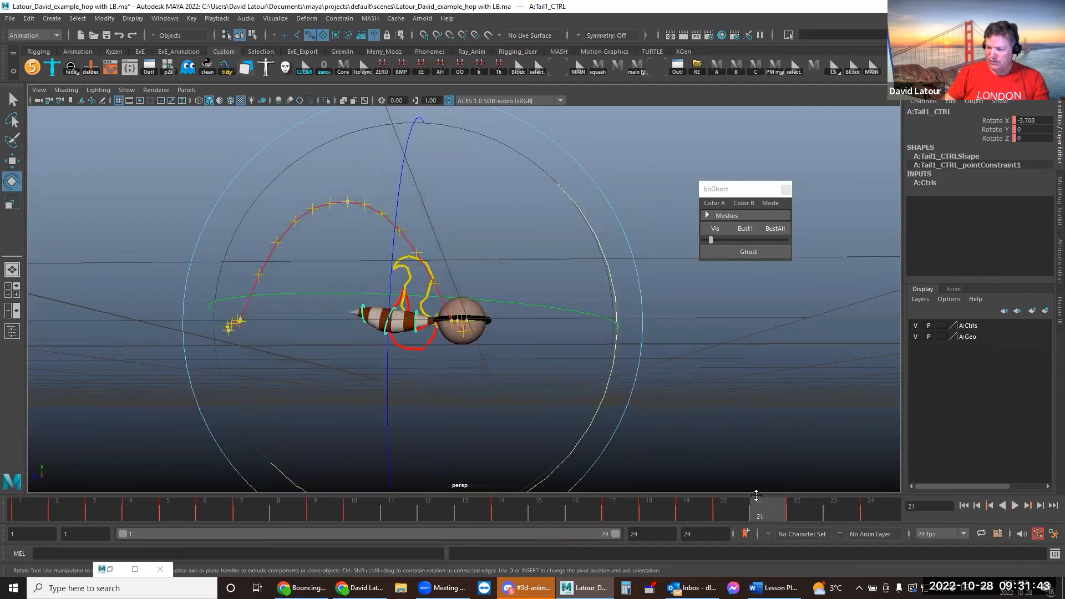
left_click(587, 370)
left_click_drag(586, 370, 420, 332, "alt")
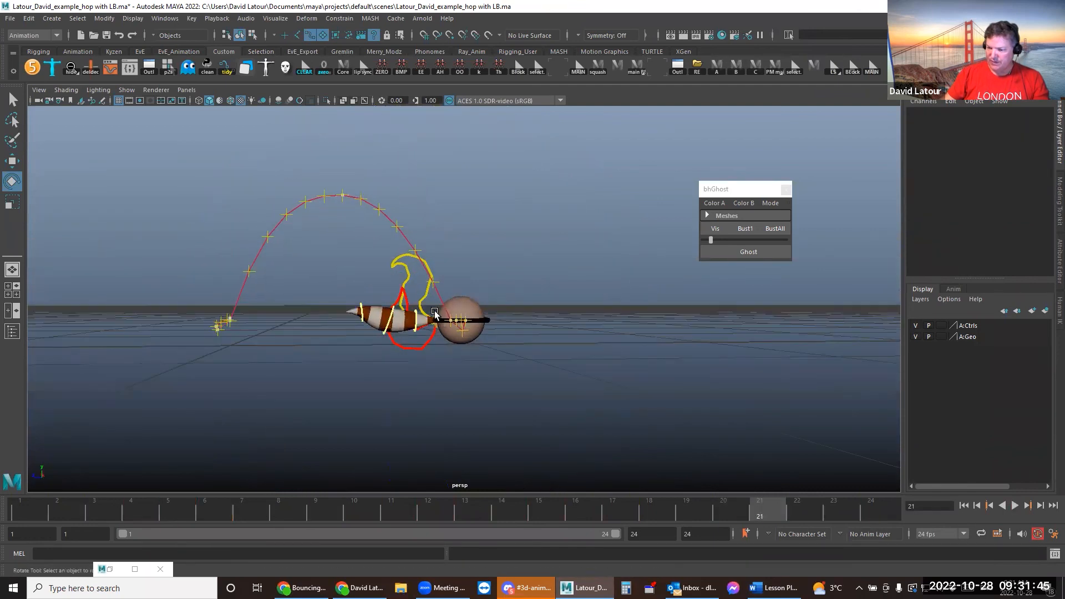
Rotate the tail's master control and then the first tail control downward at frame 21 so the tail drops behind the ball
left_click(435, 314)
left_click_drag(248, 228, 277, 349)
left_click(436, 335)
left_click(419, 335)
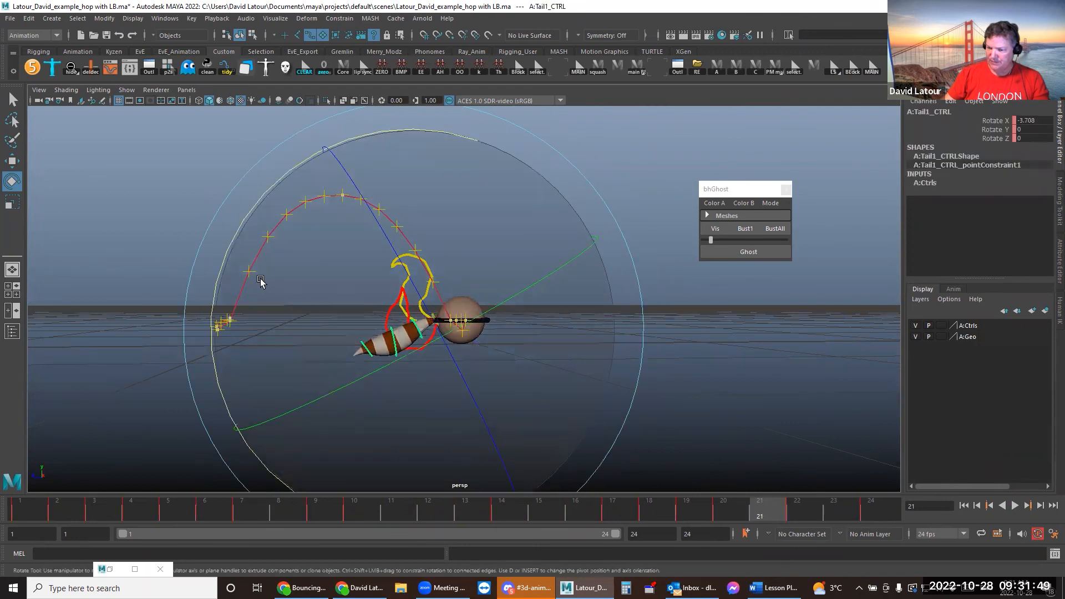
left_click_drag(219, 285, 241, 339)
Bend the middle tail control at frame 21 and rotate the tip control to about -63.9 degrees so the tip curls upward
left_click(405, 348)
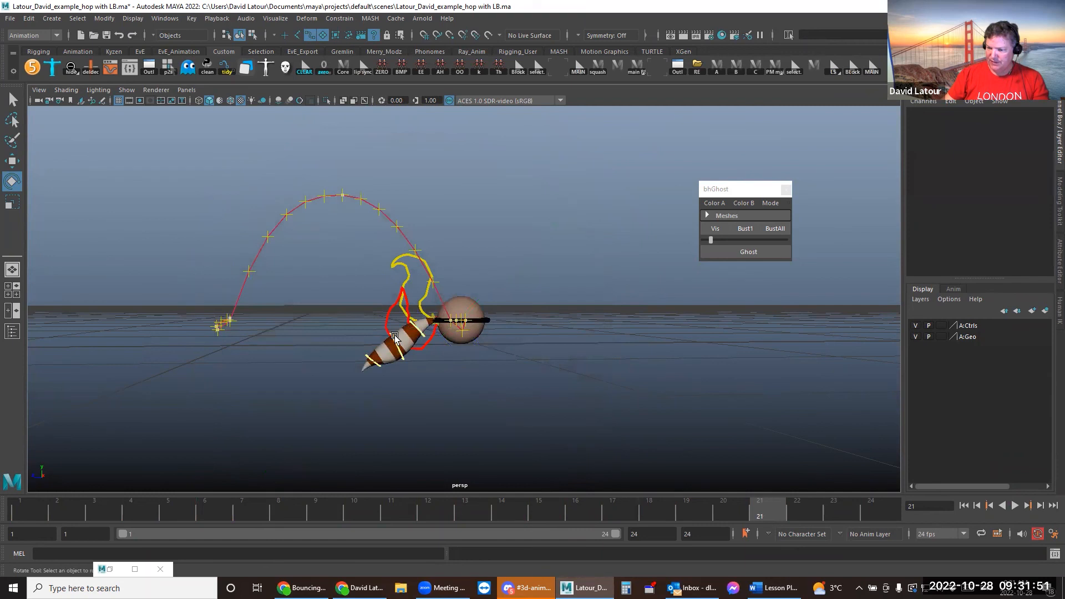
left_click(394, 338)
left_click_drag(214, 257, 738, 301)
left_click(738, 301)
left_click(399, 347)
left_click_drag(321, 141, 668, 422)
Rotate the tail's master control at frame 24 to lean the whole tail back, away from the ball
left_click_drag(759, 511, 837, 493)
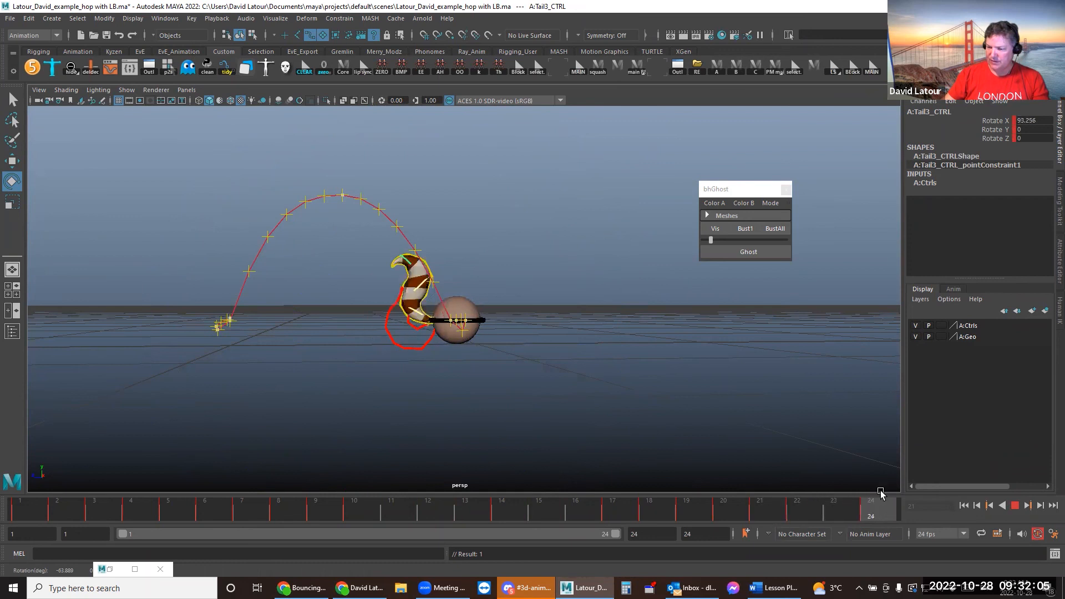
left_click(428, 333)
left_click(428, 328)
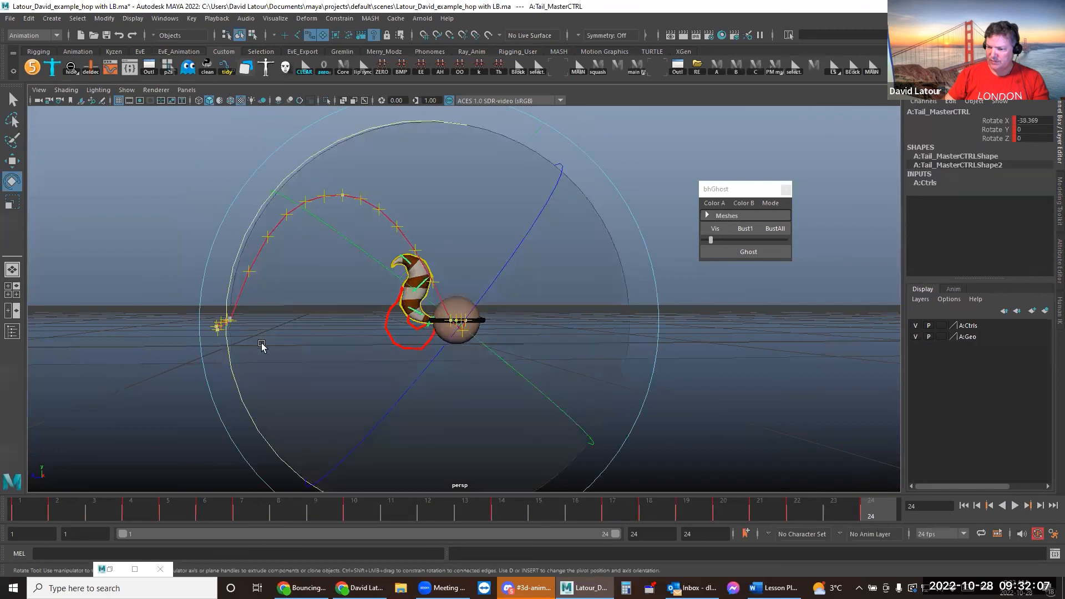
left_click_drag(230, 363, 280, 440)
left_click(608, 371)
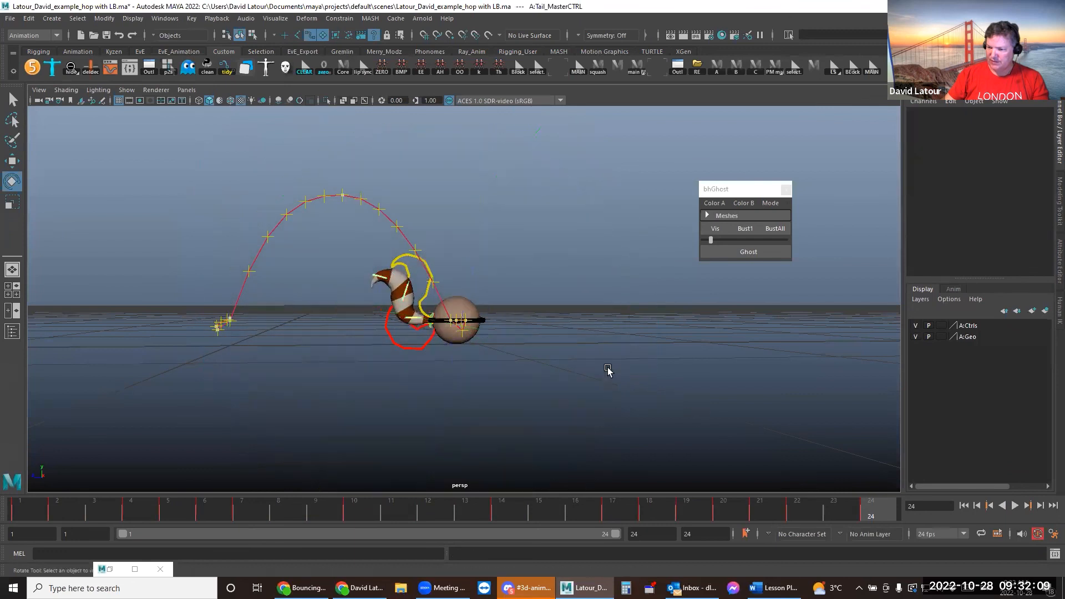
Rotate the first tail control to about -124.4 degrees at frame 24 and create a ghost of the adjusted pose
left_click(410, 318)
left_click_drag(392, 119, 520, 191)
left_click(757, 251)
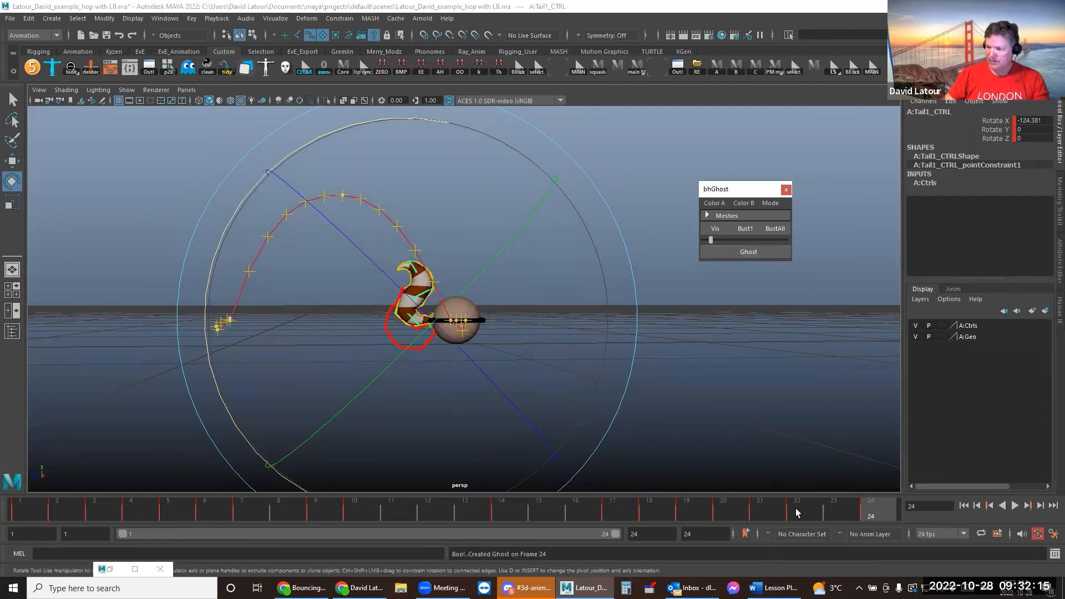
Select all tail controls with the shelf helper and retime their keys near frames 22 to 24, extending the playback range to 26 frames
left_click_drag(809, 513, 753, 489)
left_click(862, 189)
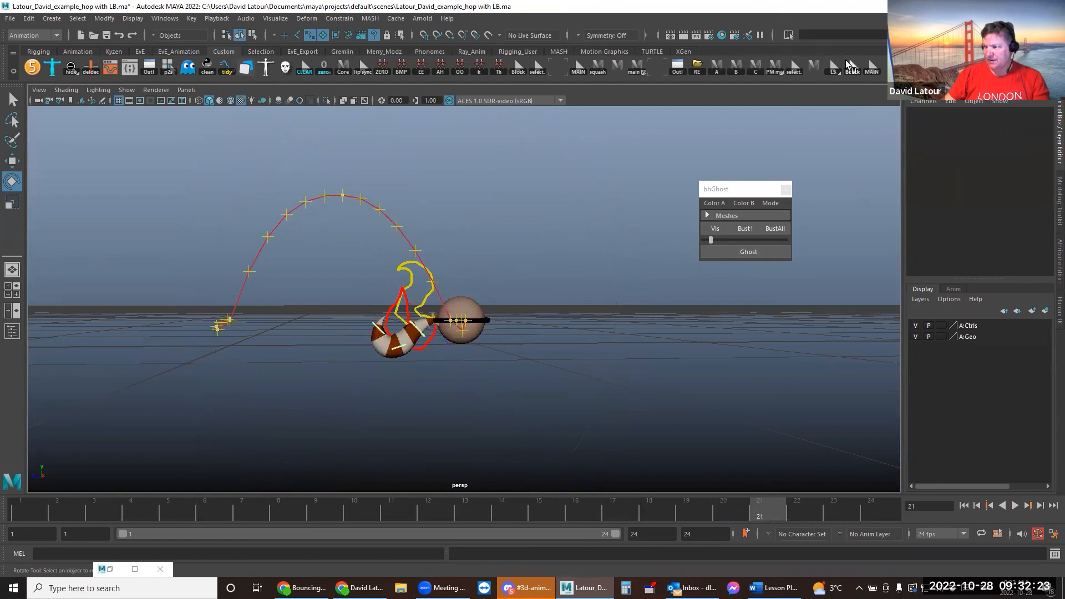
right_click(870, 76)
left_click(891, 148)
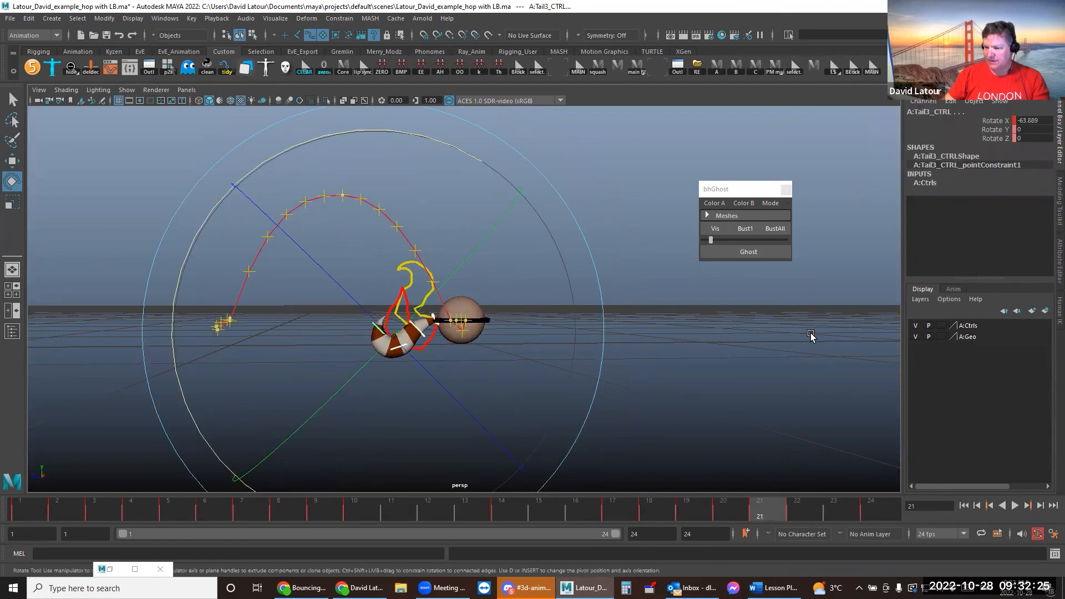
left_click(801, 509)
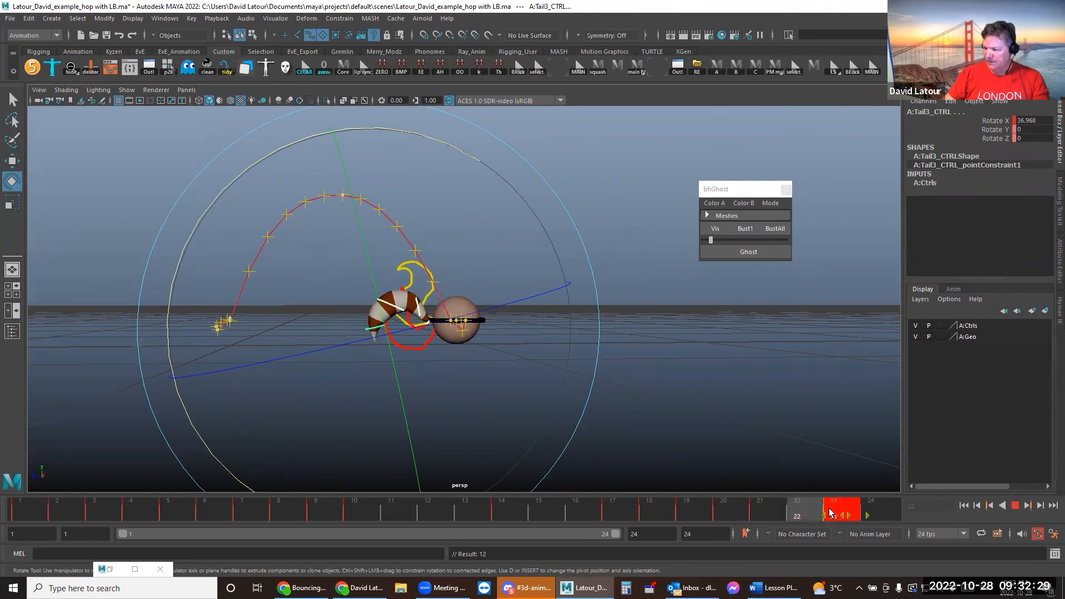
left_click_drag(830, 513, 809, 520)
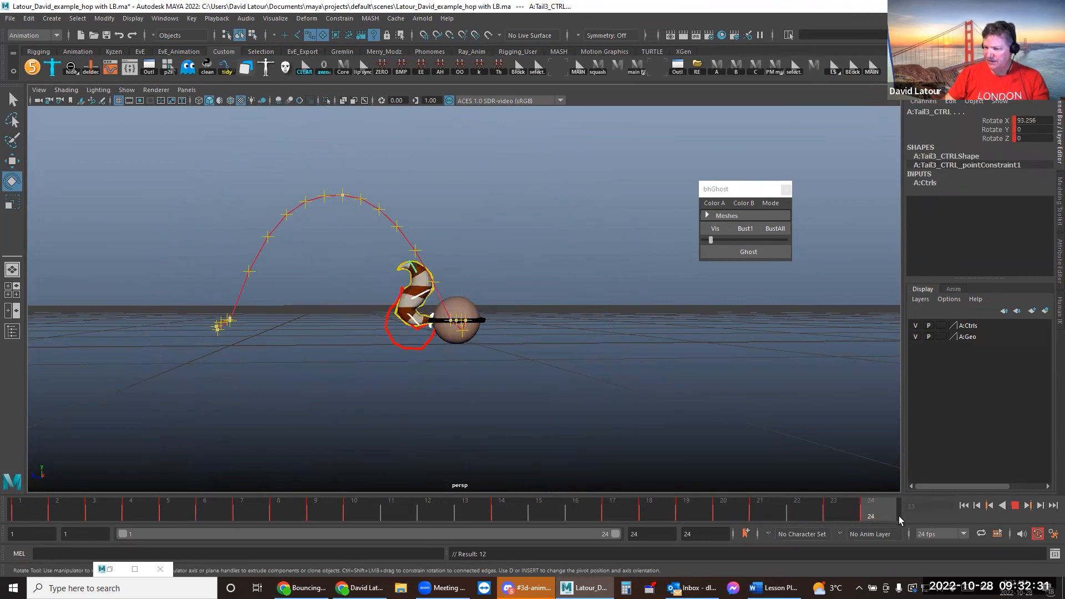
left_click_drag(853, 522, 869, 509)
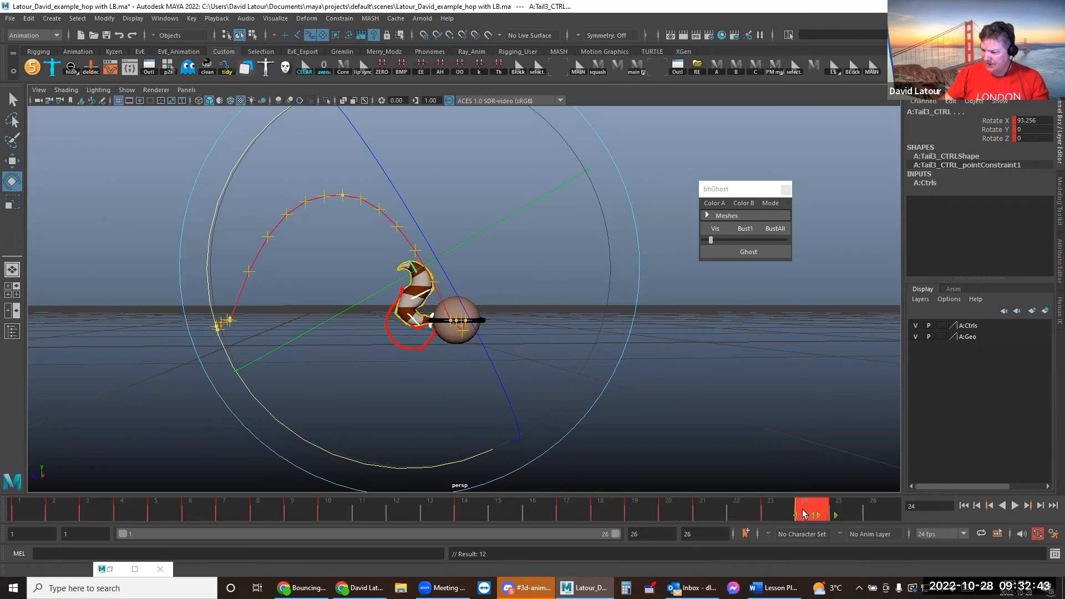
Play back the retimed hop, stop it, and remove all ghost outlines from the scene
key("alt+v")
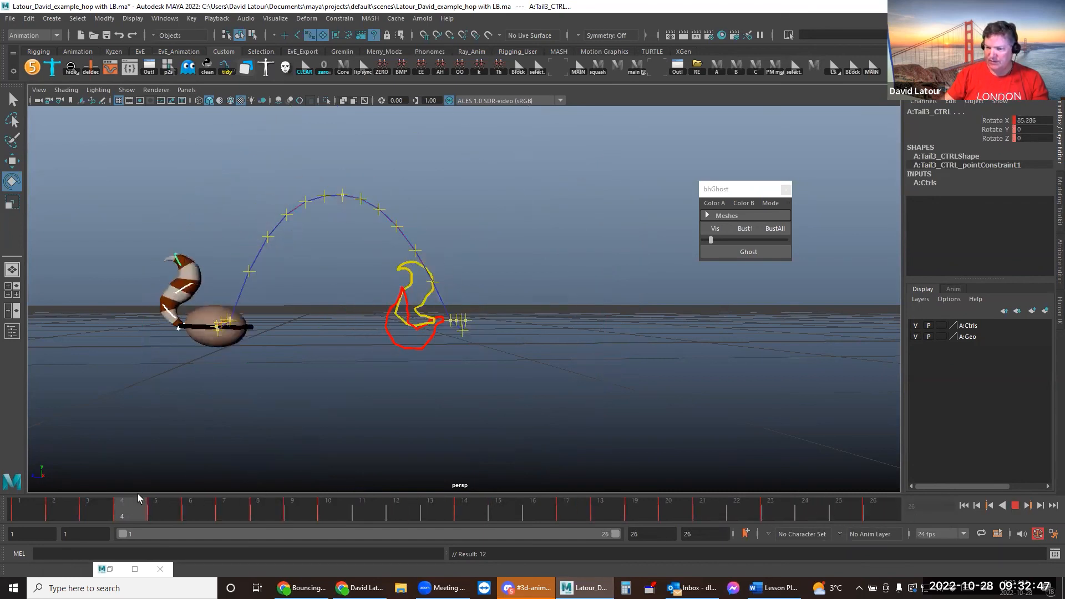
key("alt+v")
left_click(696, 335)
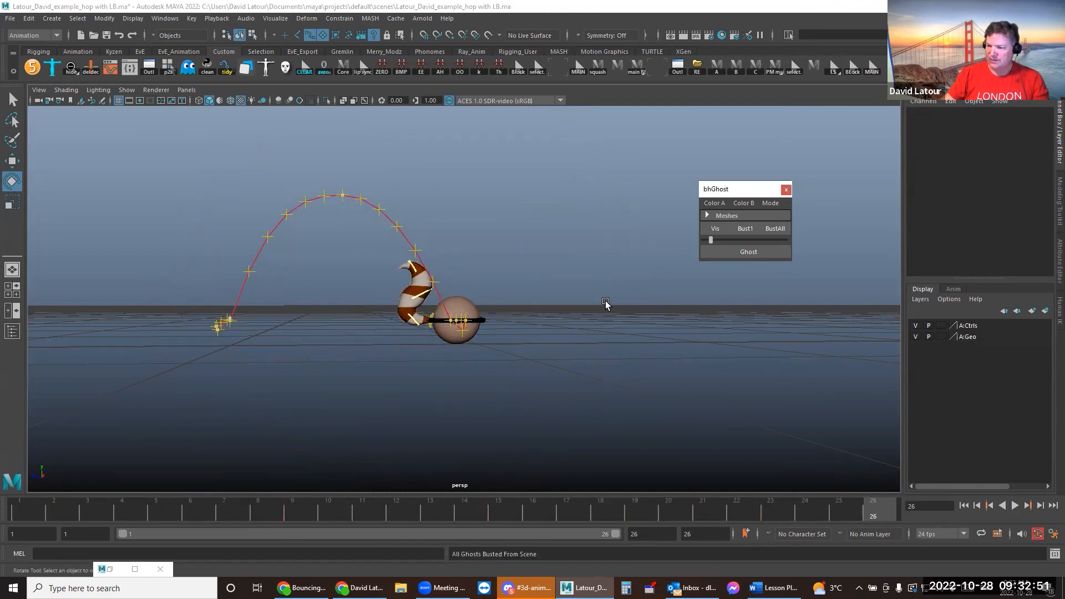
Hide the motion trails and NURBS curves in the perspective view
left_click(121, 90)
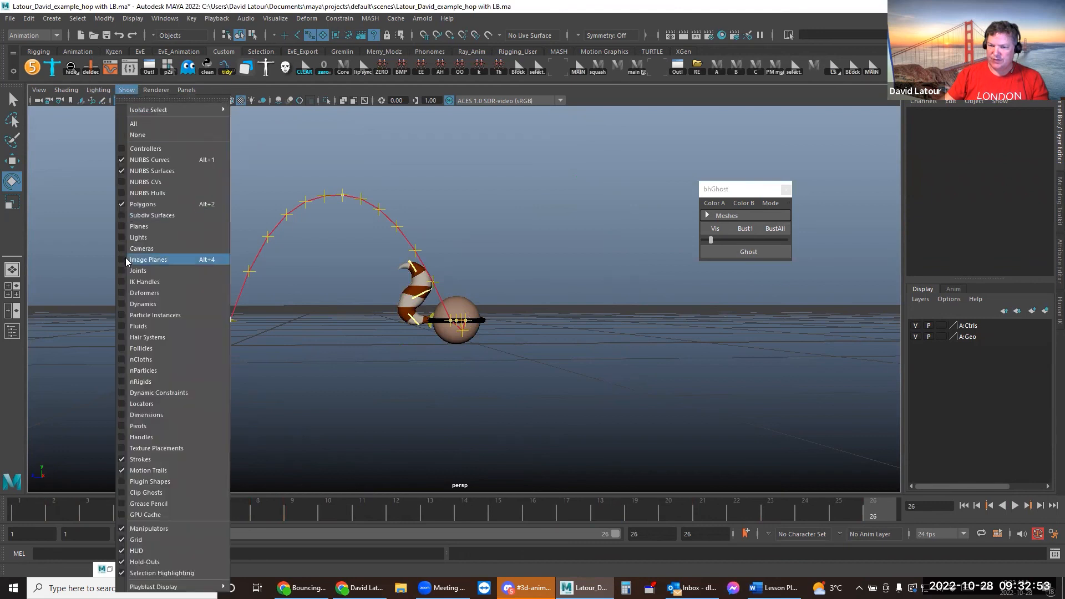
left_click(157, 469)
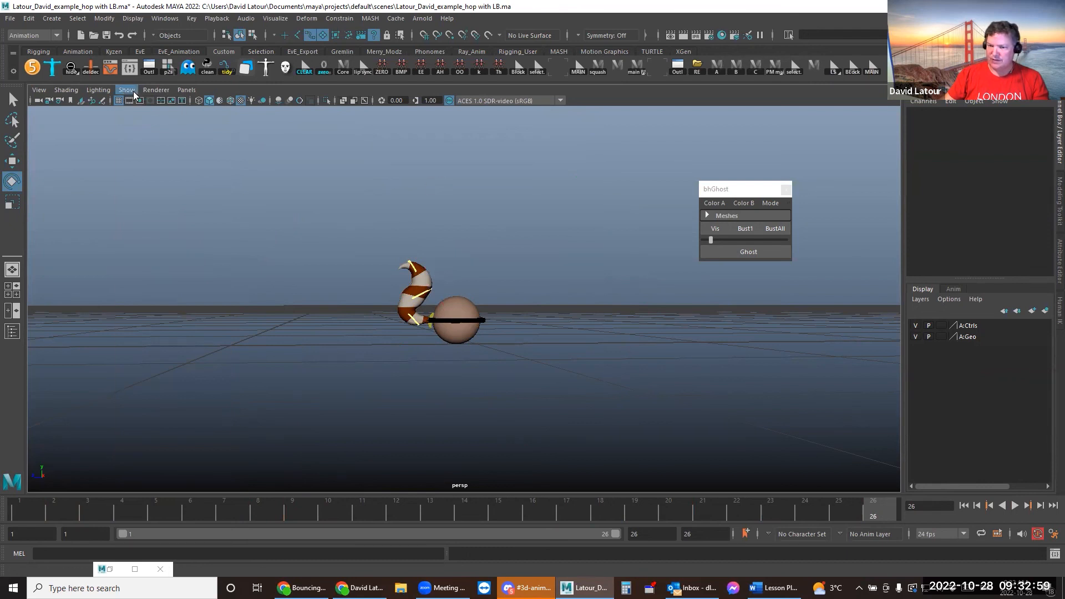
left_click(126, 89)
left_click(143, 160)
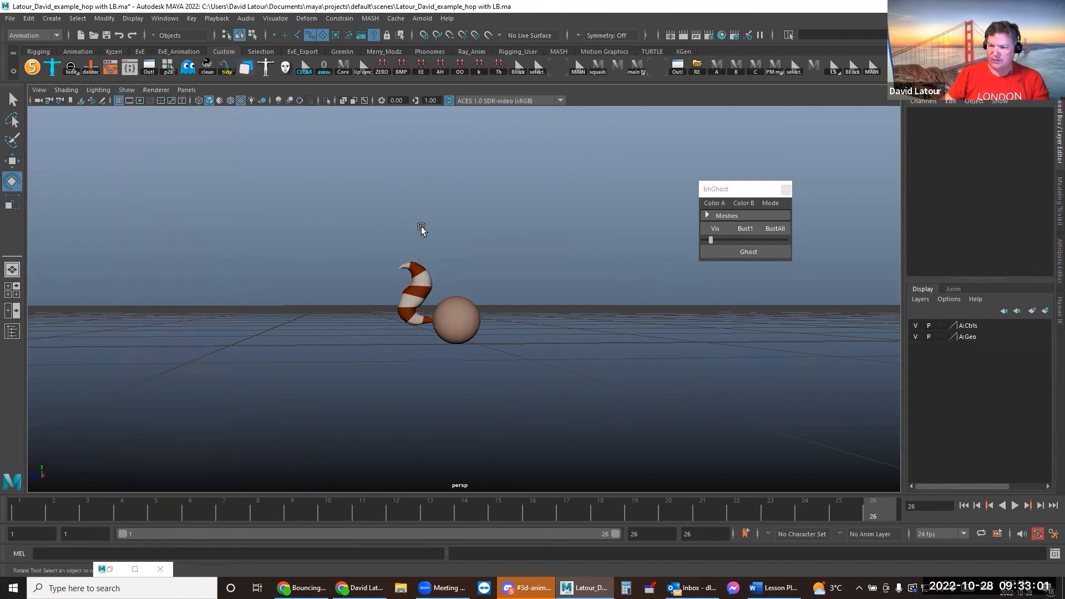
Play the hop from frame 1 and review the ball and tail motion from several angled views
left_click_drag(577, 292, 521, 319, "alt")
left_click(32, 507)
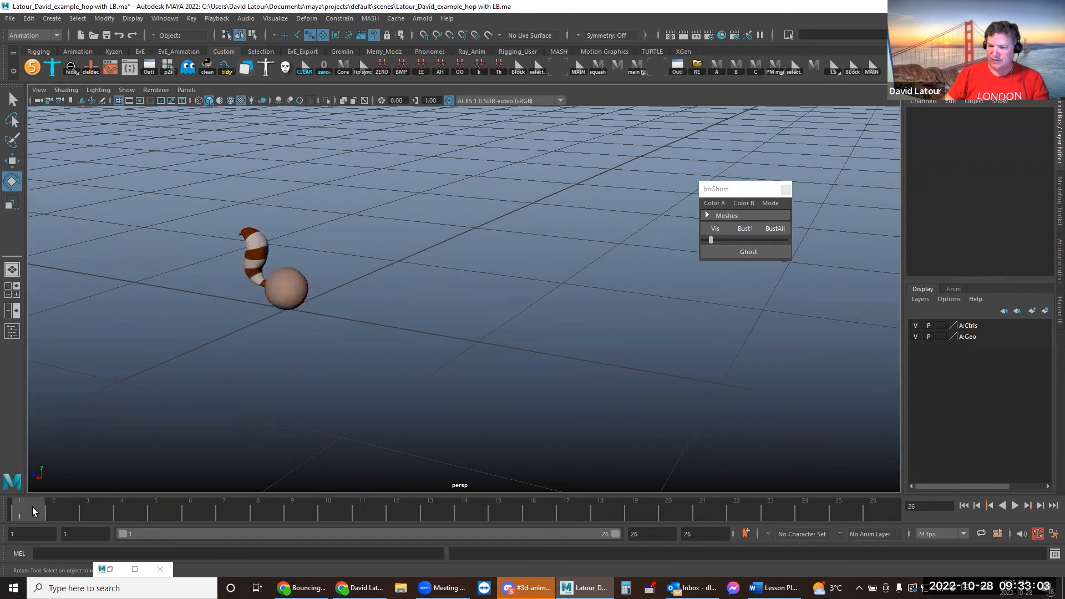
left_click(1010, 505)
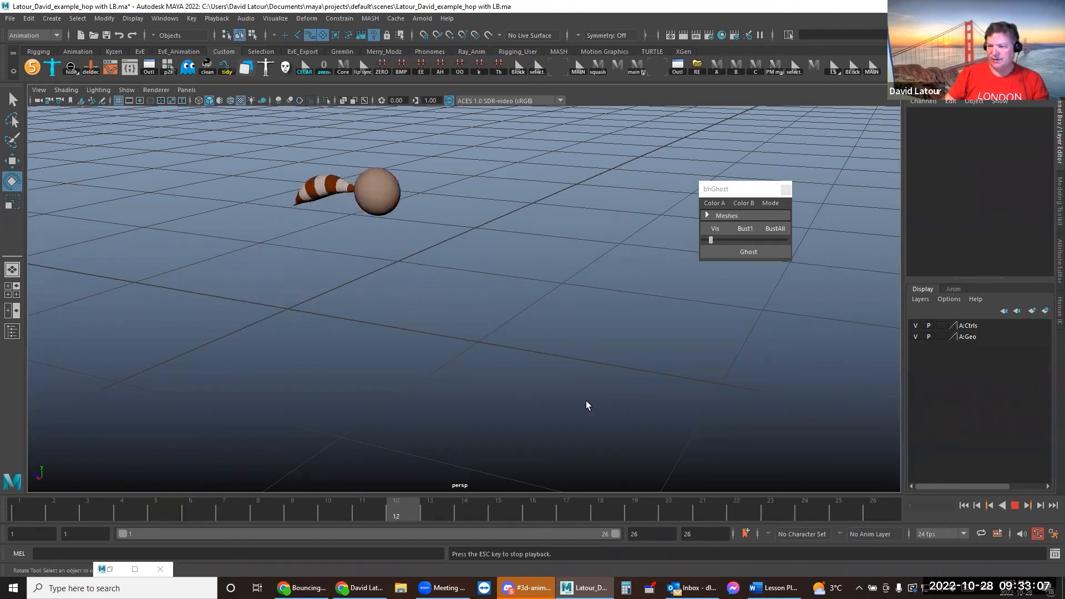
middle_click_drag(456, 392, 484, 411, "alt")
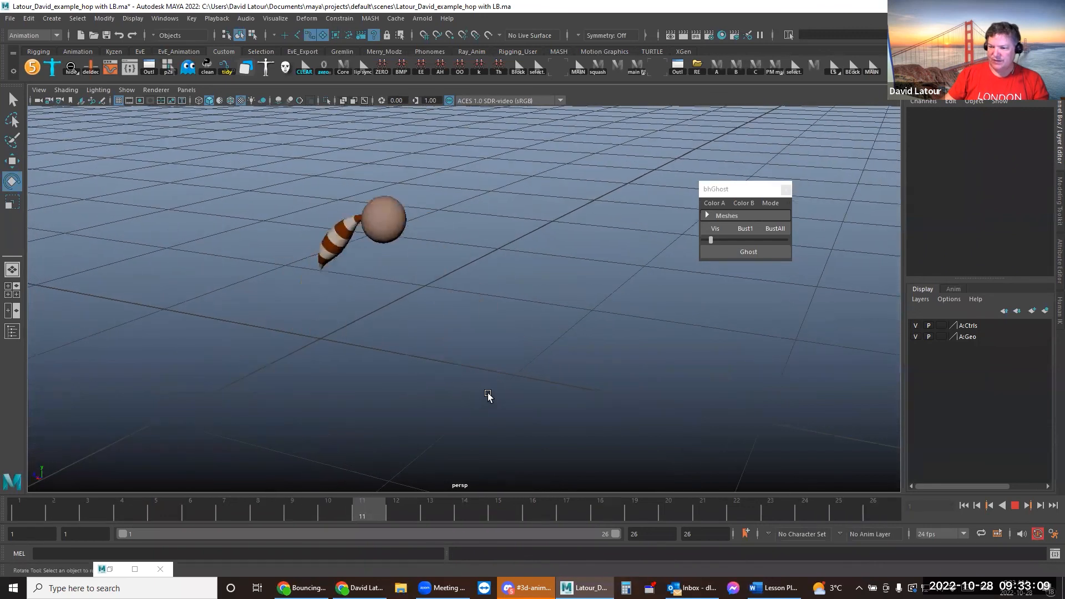
left_click_drag(488, 397, 408, 388, "alt")
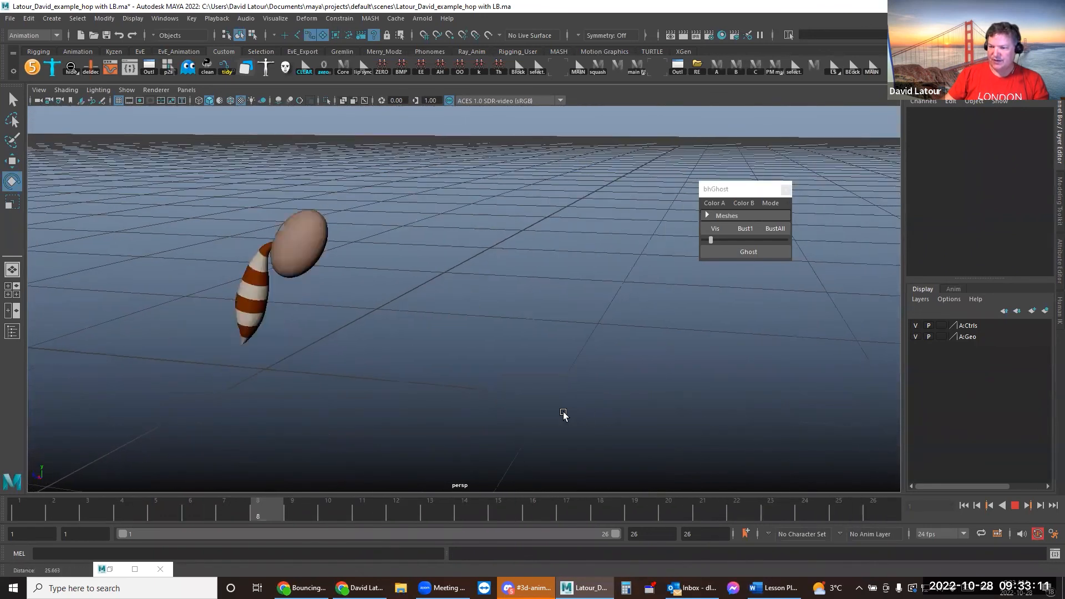